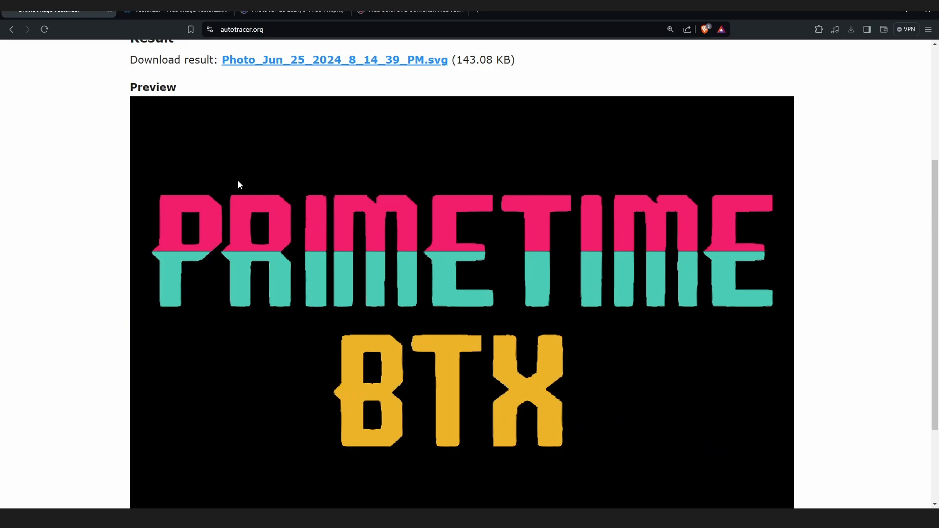
- Examine the Autotracer vector preview of the PRIMETIME BTX logo and the converted file on vectorizer.com
{"action": "scroll", "coordinate": [238, 184], "scroll_direction": "up", "scroll_amount": 4}
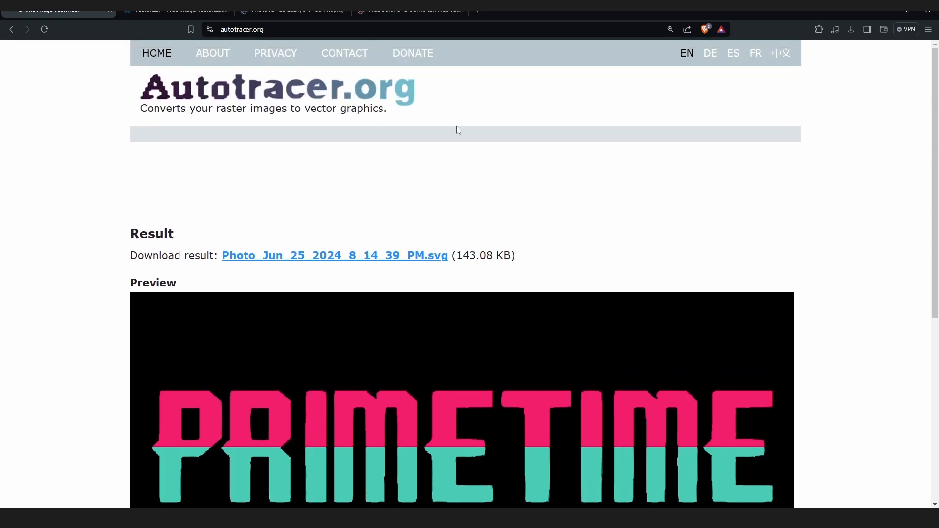
{"action": "scroll", "coordinate": [457, 125], "scroll_direction": "down", "scroll_amount": 6}
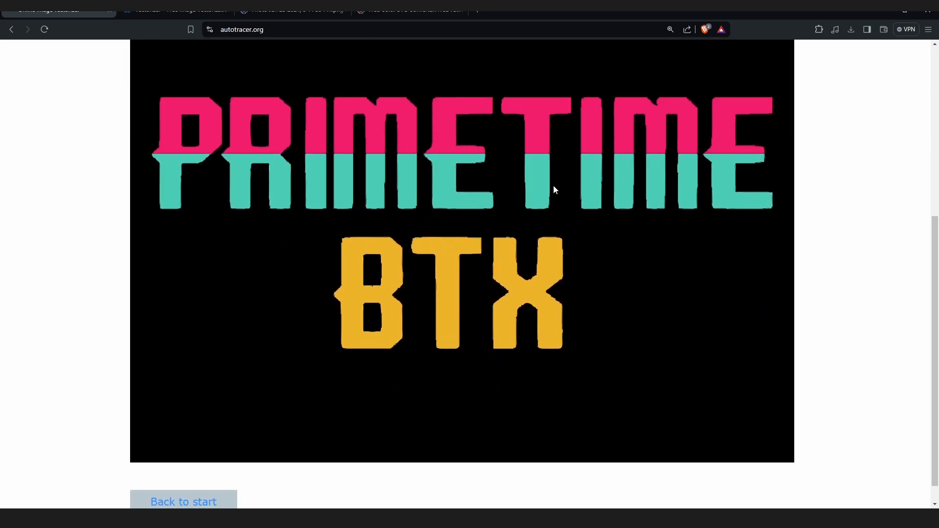
{"action": "scroll", "coordinate": [509, 227], "scroll_direction": "down", "scroll_amount": 1}
{"action": "scroll", "coordinate": [417, 235], "scroll_direction": "up", "scroll_amount": 5}
{"action": "scroll", "coordinate": [393, 223], "scroll_direction": "down", "scroll_amount": 2}
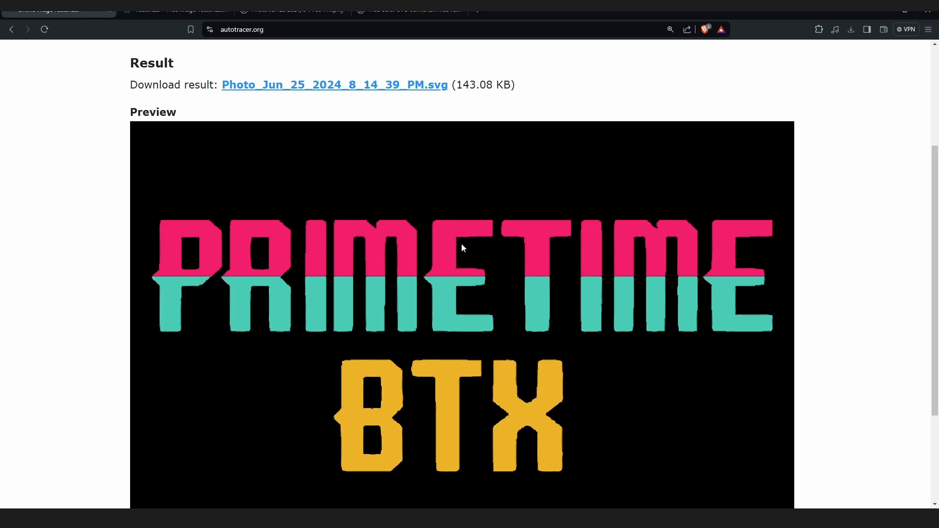
{"action": "left_click", "coordinate": [175, 11]}
{"action": "scroll", "coordinate": [217, 49], "scroll_direction": "up", "scroll_amount": 1}
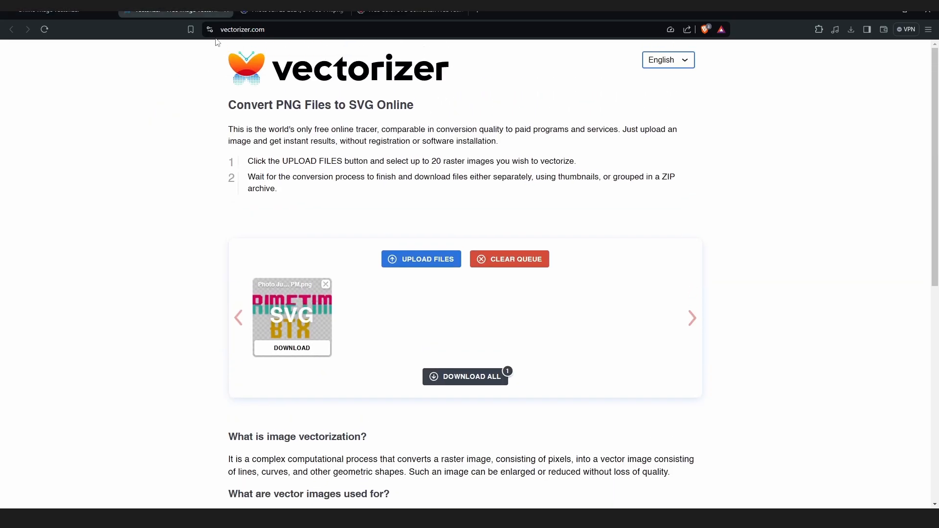
- Load the logo image into Vectorizer.AI and into the vectorization.eu color SVG converter
{"action": "left_click", "coordinate": [292, 10]}
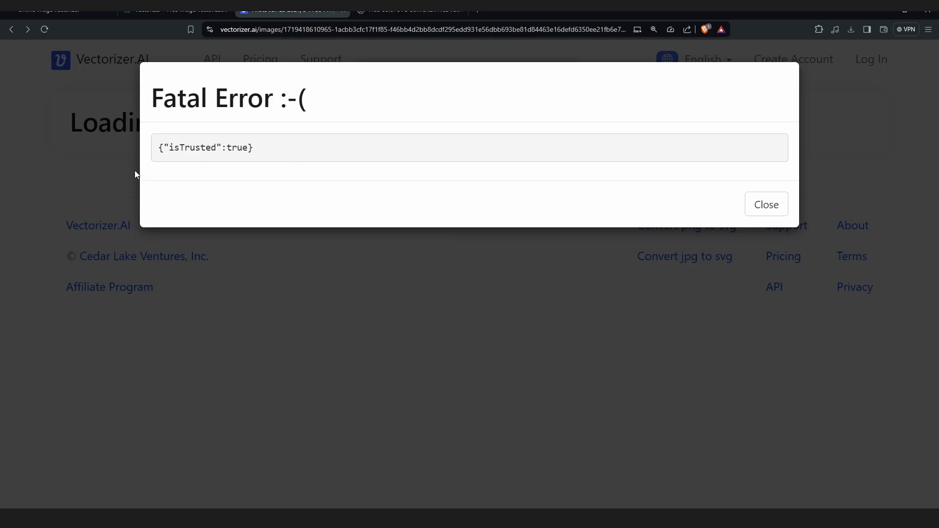
{"action": "left_click", "coordinate": [766, 205]}
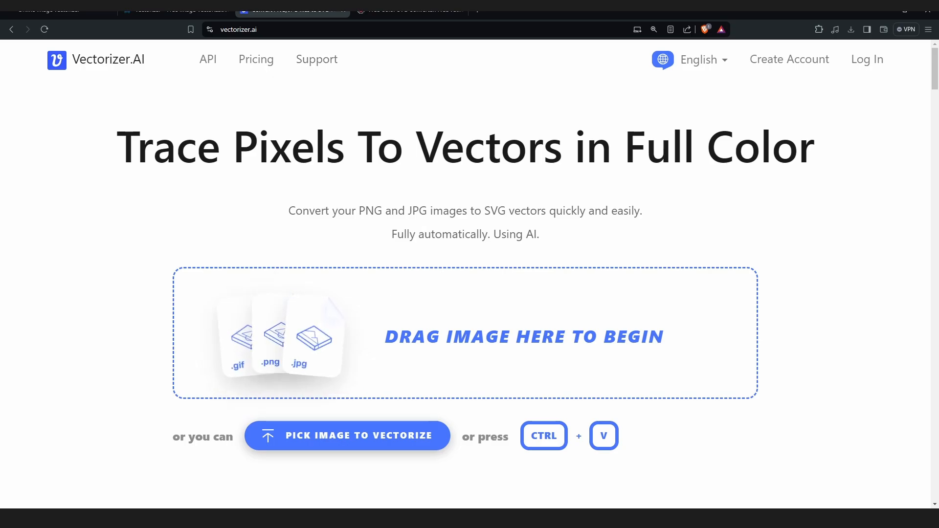
{"action": "left_click_drag", "start_coordinate": [597, 260], "coordinate": [579, 329]}
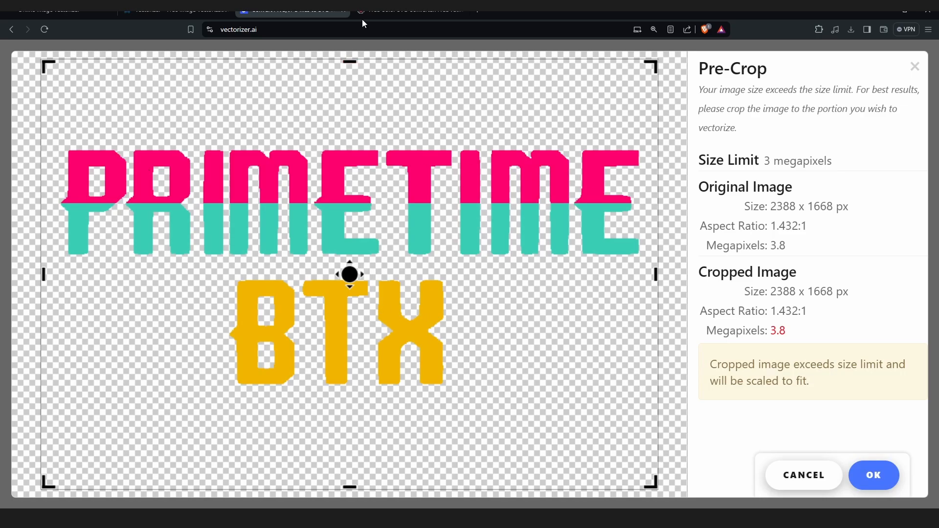
{"action": "left_click", "coordinate": [386, 14]}
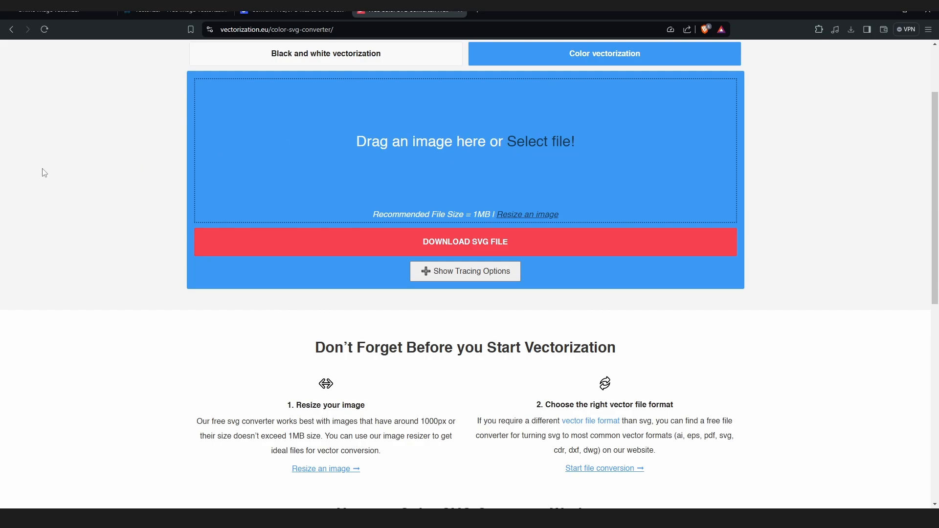
{"action": "left_click_drag", "start_coordinate": [59, 128], "coordinate": [404, 186]}
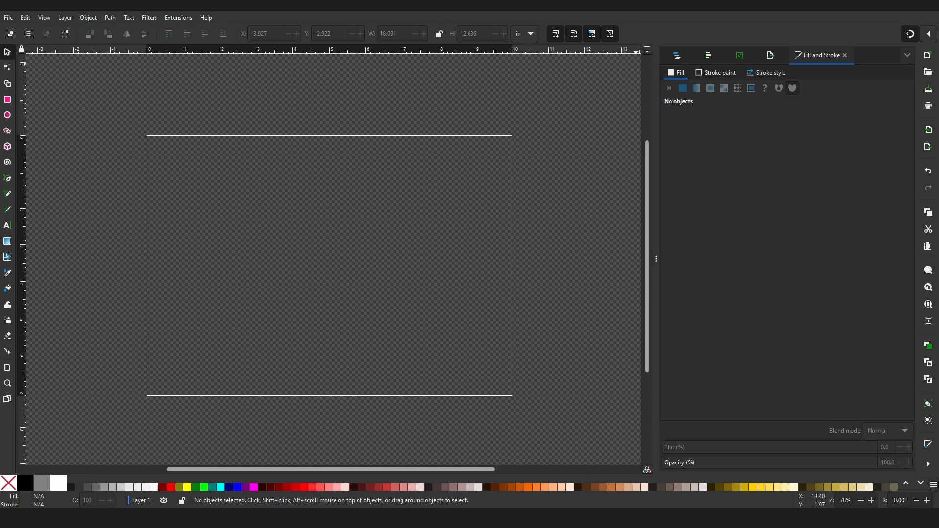
- Import the logo PNG into Inkscape as an embedded image and scale it proportionally to the 10 in page width
{"action": "key", "text": "ctrl+v"}
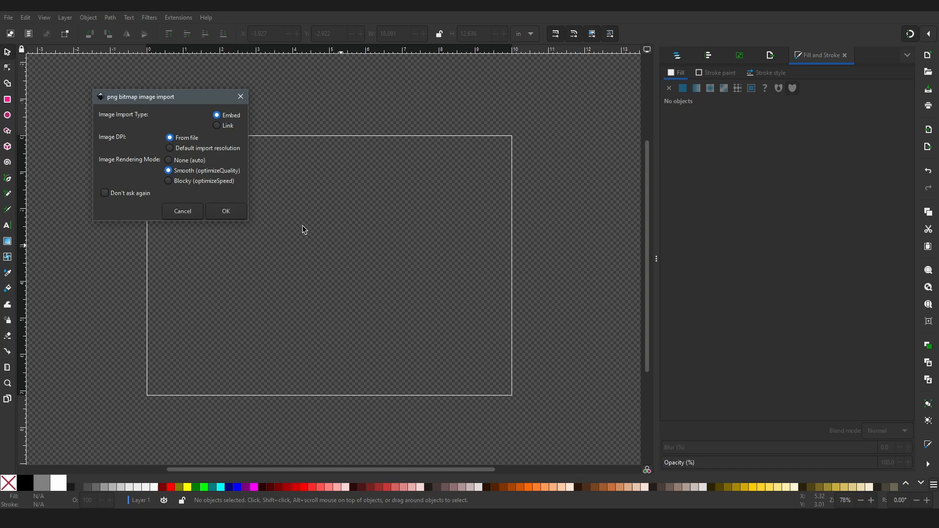
{"action": "left_click", "coordinate": [231, 214]}
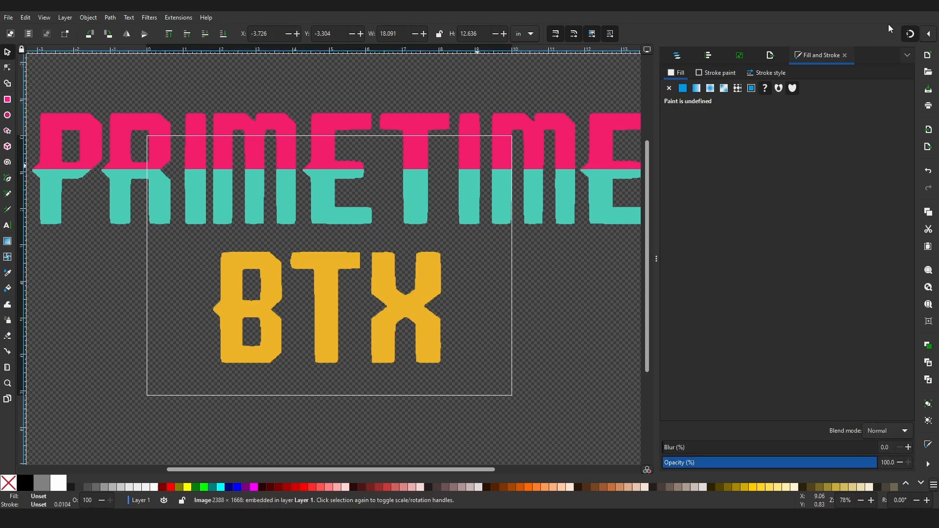
{"action": "left_click", "coordinate": [431, 196]}
{"action": "scroll", "coordinate": [431, 195], "scroll_direction": "down", "scroll_amount": 4, "text": "ctrl"}
{"action": "scroll", "coordinate": [430, 195], "scroll_direction": "up", "scroll_amount": 2, "text": "ctrl"}
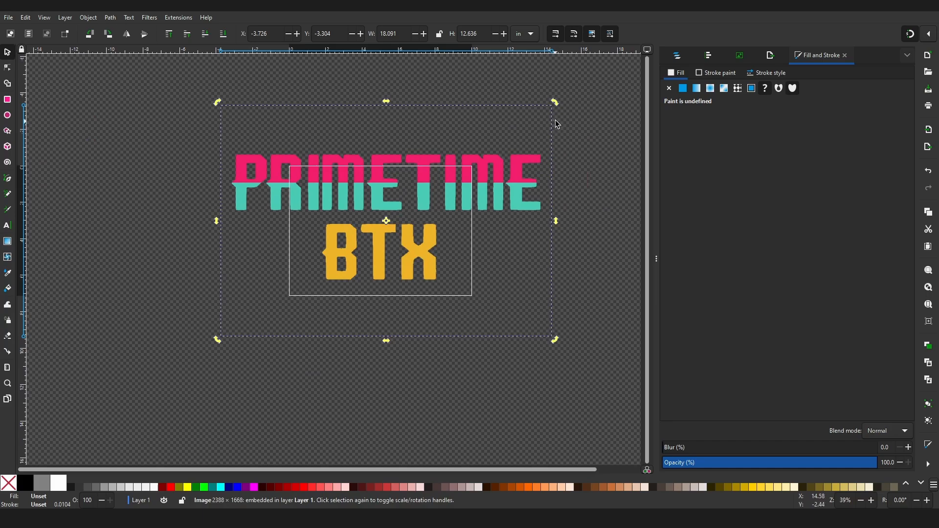
{"action": "left_click", "coordinate": [528, 165]}
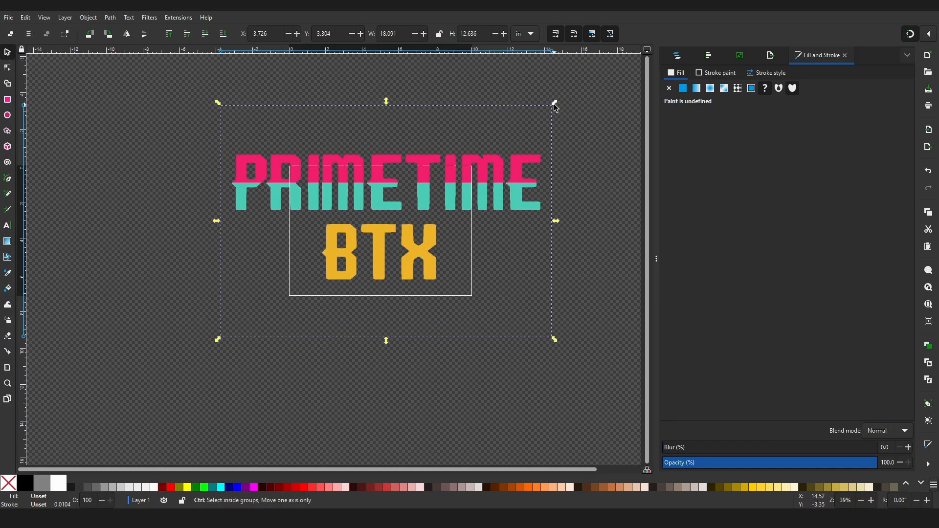
{"action": "left_click_drag", "start_coordinate": [554, 104], "coordinate": [474, 156]}
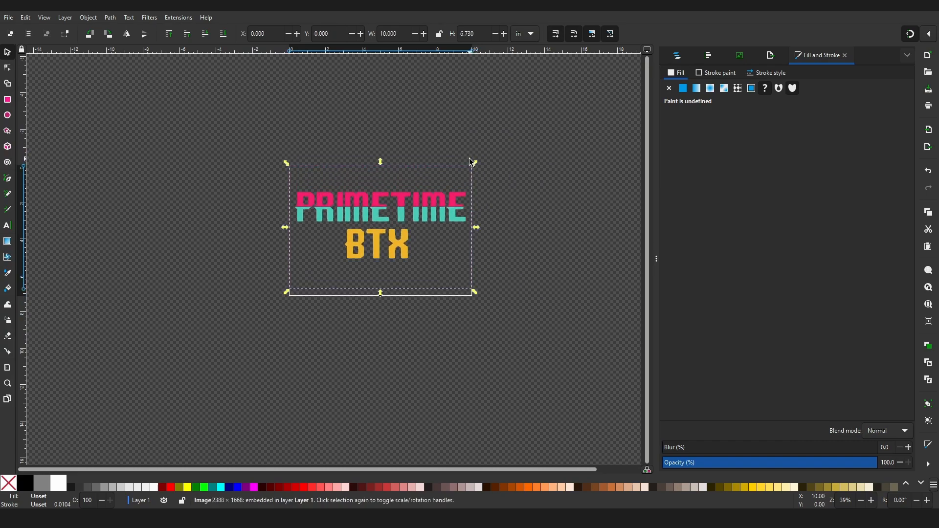
- Center the logo image vertically relative to the page
{"action": "left_click", "coordinate": [707, 56]}
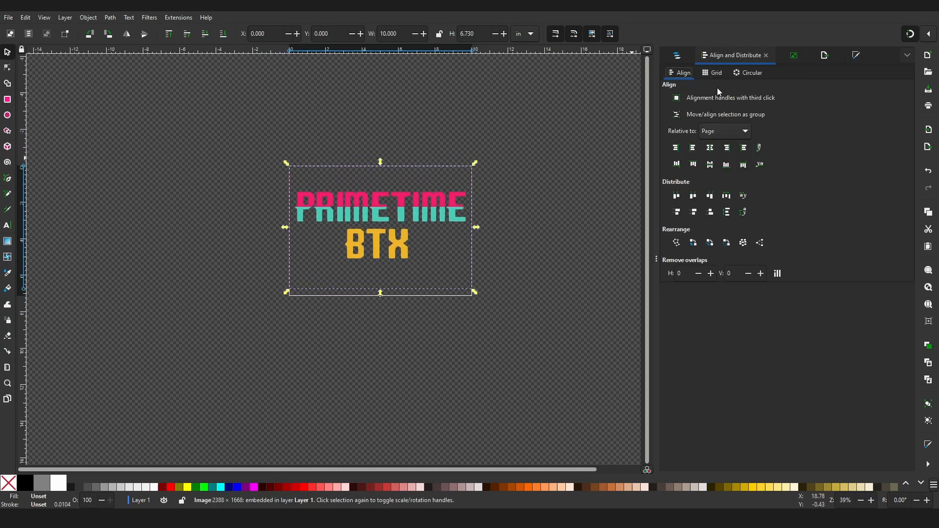
{"action": "left_click", "coordinate": [704, 133]}
{"action": "left_click", "coordinate": [717, 133]}
{"action": "left_click", "coordinate": [710, 163]}
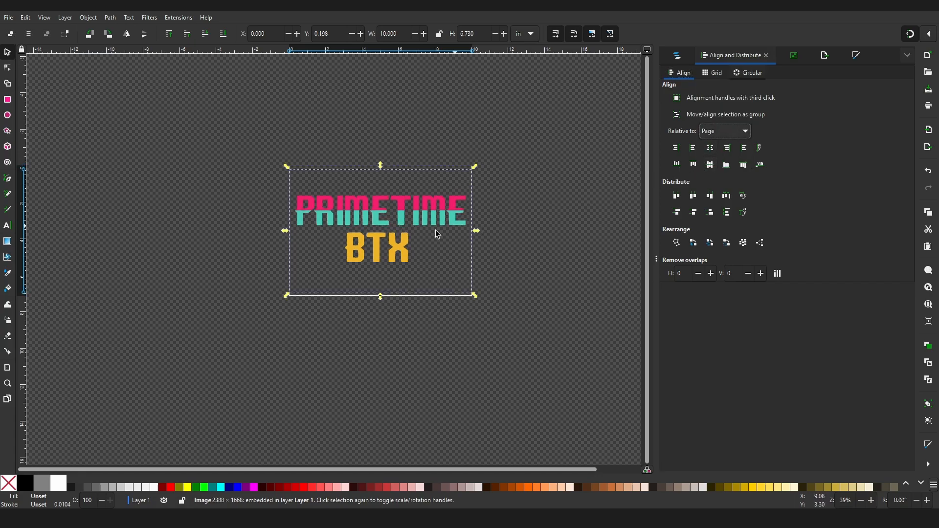
- Place horizontal guides along the top and bottom edges of both the PRIMETIME and BTX lettering
{"action": "scroll", "coordinate": [431, 231], "scroll_direction": "up", "scroll_amount": 3, "text": "ctrl"}
{"action": "middle_click_drag", "start_coordinate": [392, 201], "coordinate": [406, 225]}
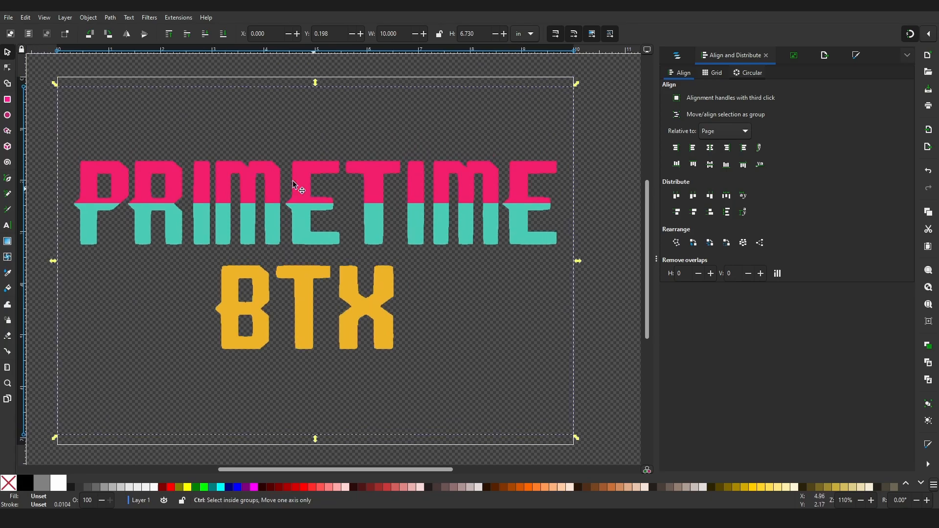
{"action": "scroll", "coordinate": [292, 179], "scroll_direction": "up", "scroll_amount": 1, "text": "ctrl"}
{"action": "middle_click_drag", "start_coordinate": [209, 153], "coordinate": [311, 140]}
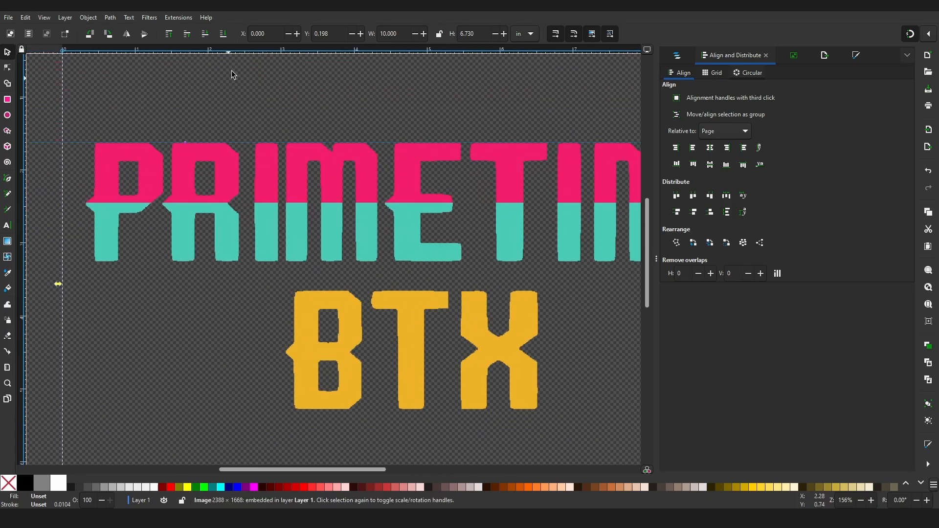
{"action": "mouse_move", "coordinate": [238, 54]}
{"action": "left_mouse_down"}
{"action": "mouse_move", "coordinate": [202, 109]}
{"action": "mouse_move", "coordinate": [225, 115]}
{"action": "mouse_move", "coordinate": [242, 57]}
{"action": "left_mouse_up"}
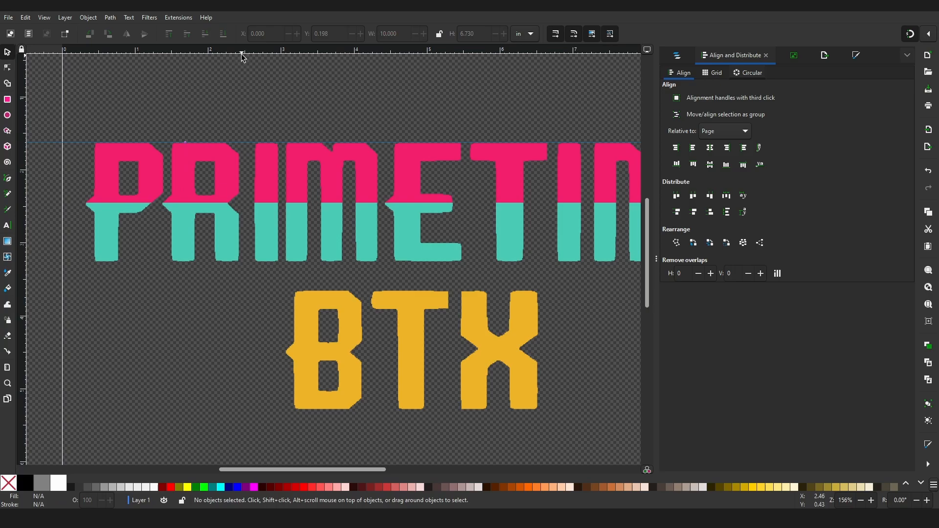
{"action": "left_click_drag", "start_coordinate": [175, 155], "coordinate": [160, 260]}
{"action": "left_click_drag", "start_coordinate": [307, 273], "coordinate": [294, 292]}
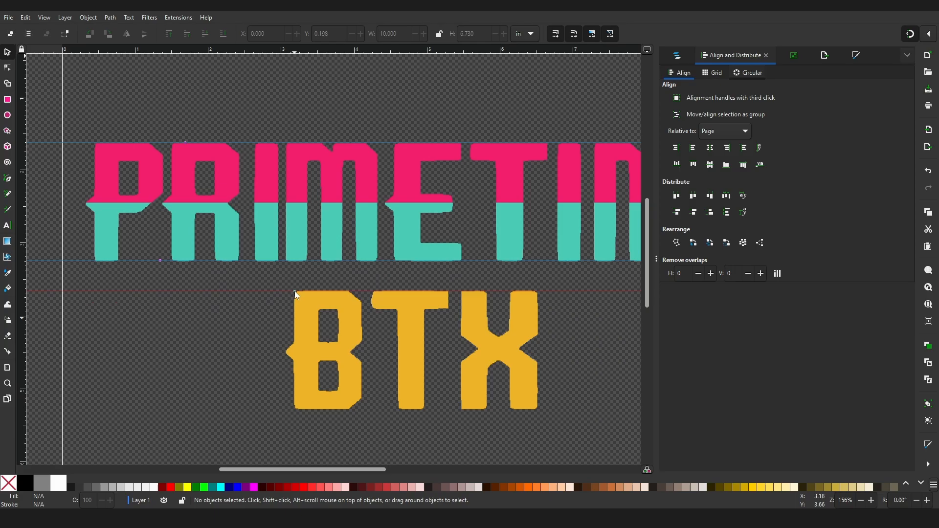
{"action": "left_click_drag", "start_coordinate": [375, 49], "coordinate": [306, 409]}
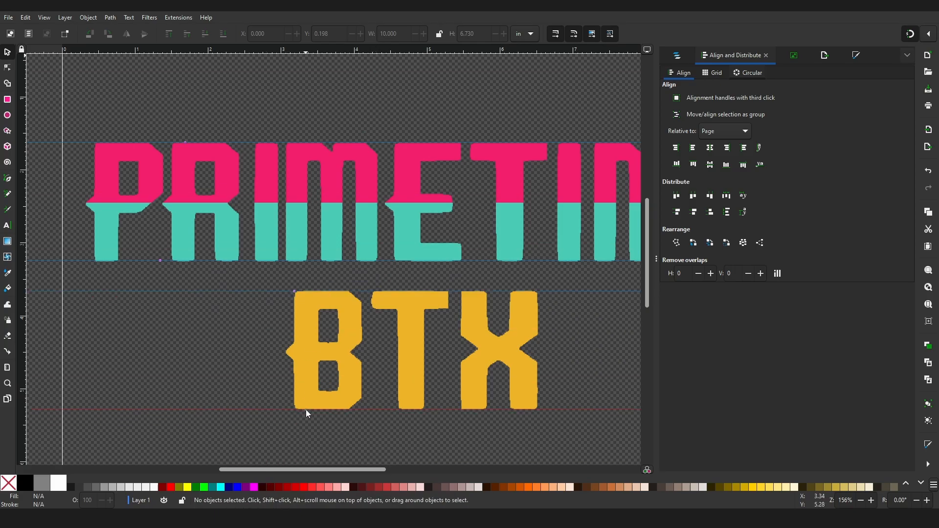
- Draw a rectangle about 0.32 by 1.61 in over the stem of the first P, spanning the two guides
{"action": "scroll", "coordinate": [375, 201], "scroll_direction": "up", "scroll_amount": 3, "text": "ctrl"}
{"action": "scroll", "coordinate": [304, 224], "scroll_direction": "down", "scroll_amount": 2}
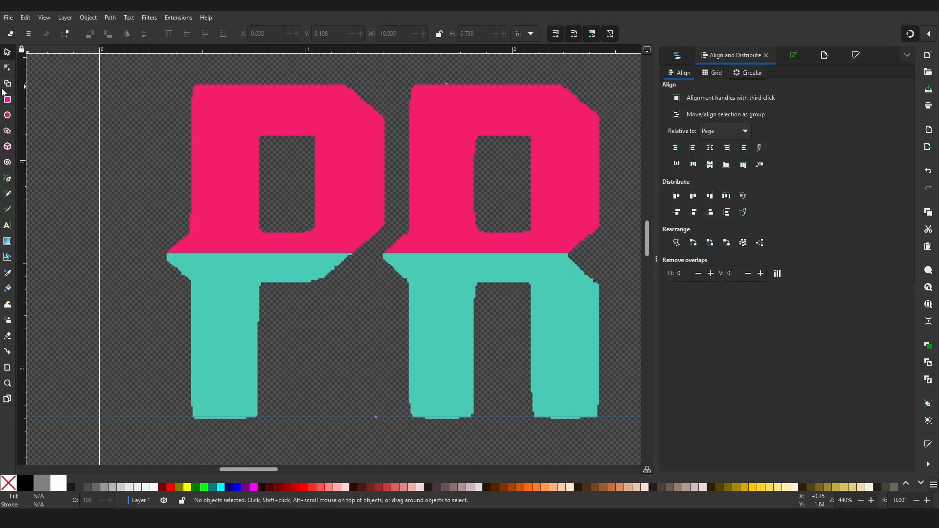
{"action": "left_click", "coordinate": [7, 99]}
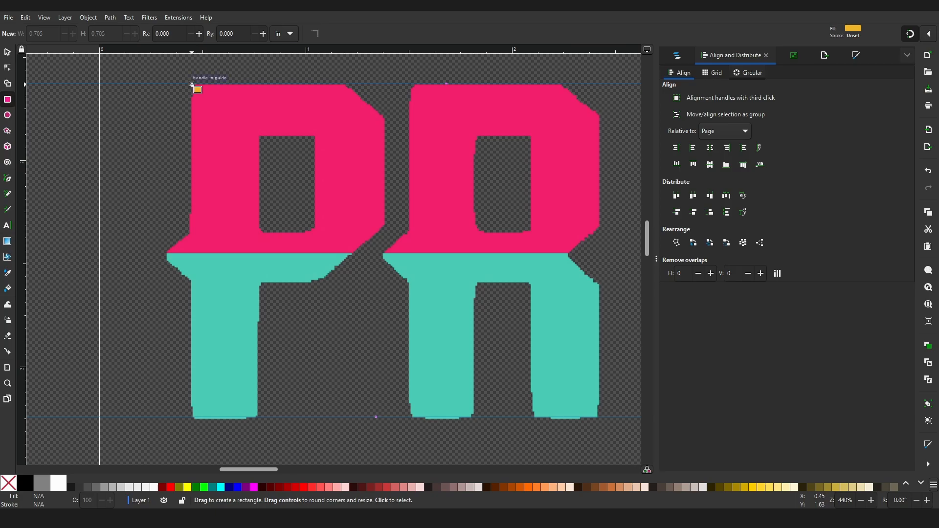
{"action": "left_click_drag", "start_coordinate": [189, 84], "coordinate": [258, 417]}
- Remove the stem rectangle's fill and give it a flat white stroke
{"action": "left_click", "coordinate": [857, 57]}
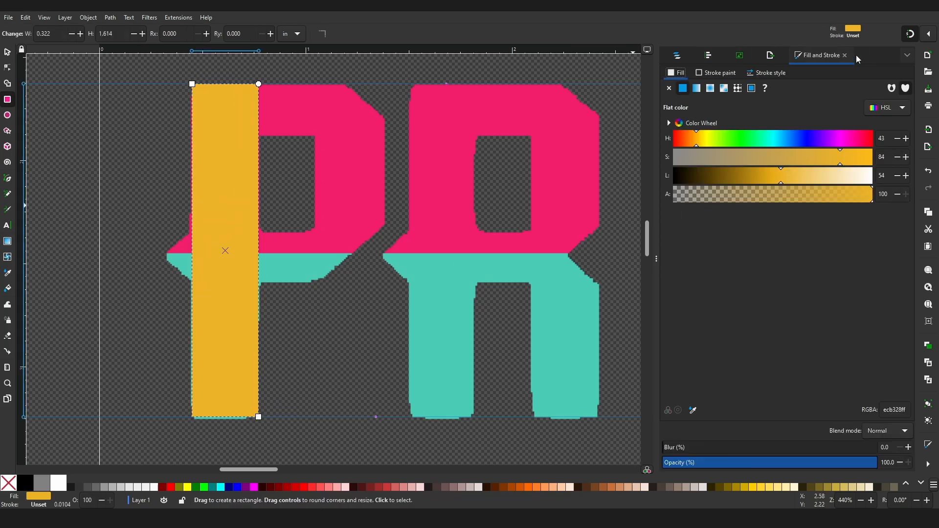
{"action": "left_click", "coordinate": [669, 89]}
{"action": "left_click", "coordinate": [707, 75]}
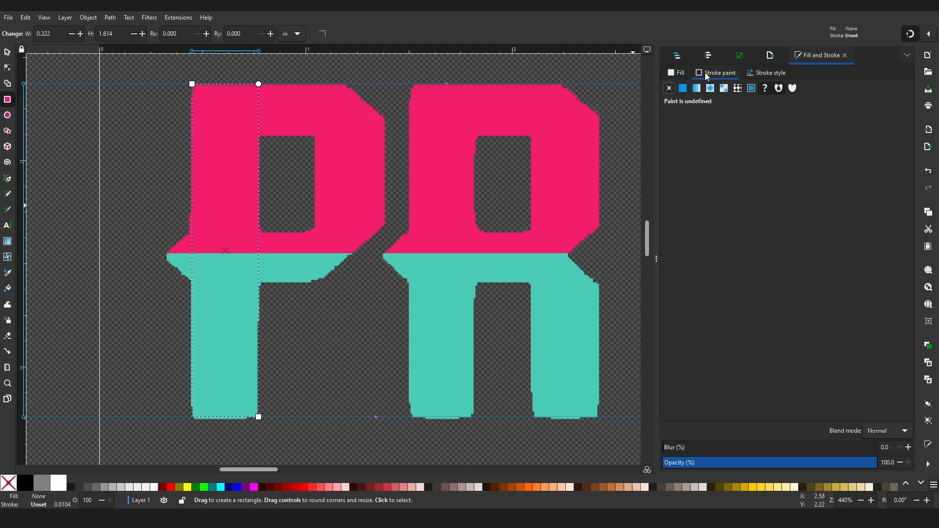
{"action": "left_click", "coordinate": [684, 88]}
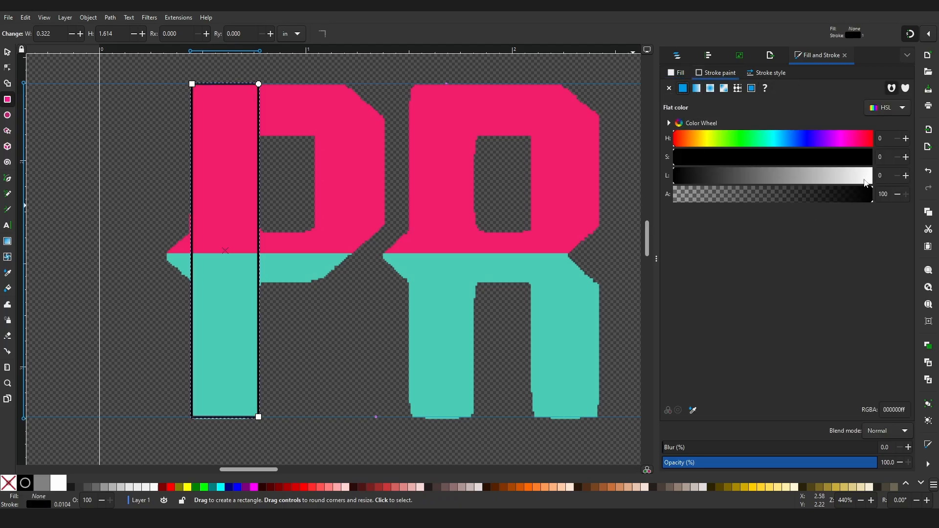
{"action": "left_click", "coordinate": [865, 181]}
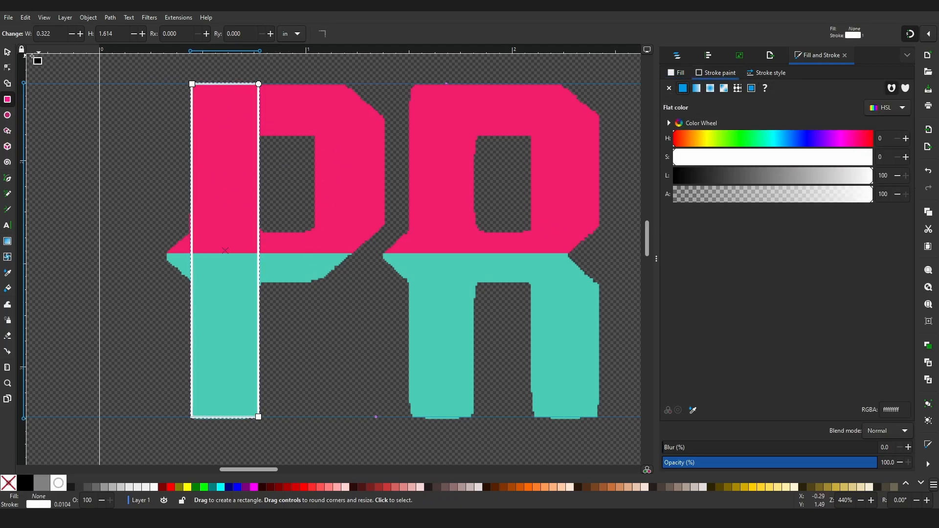
- Duplicate the white stem rectangle and rotate the copy 90 degrees to horizontal
{"action": "left_click", "coordinate": [7, 52]}
{"action": "left_click", "coordinate": [188, 121]}
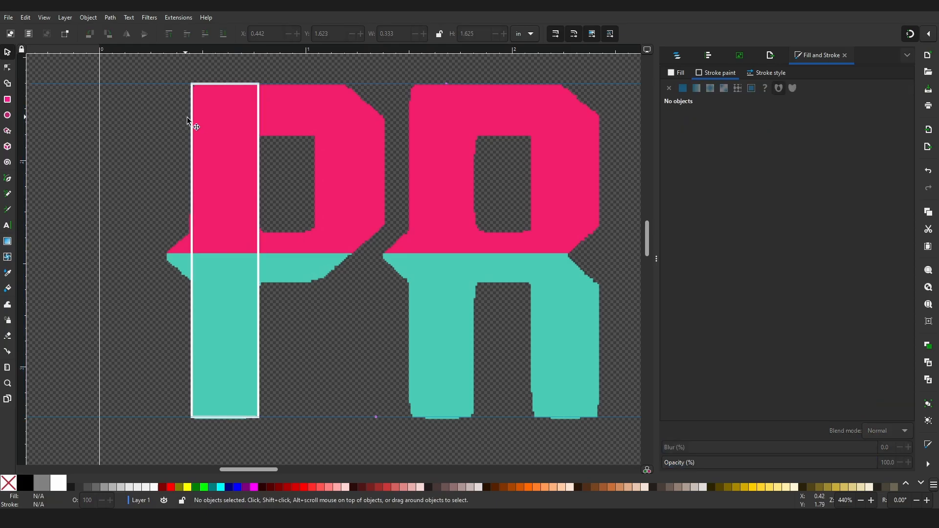
{"action": "left_click", "coordinate": [191, 121]}
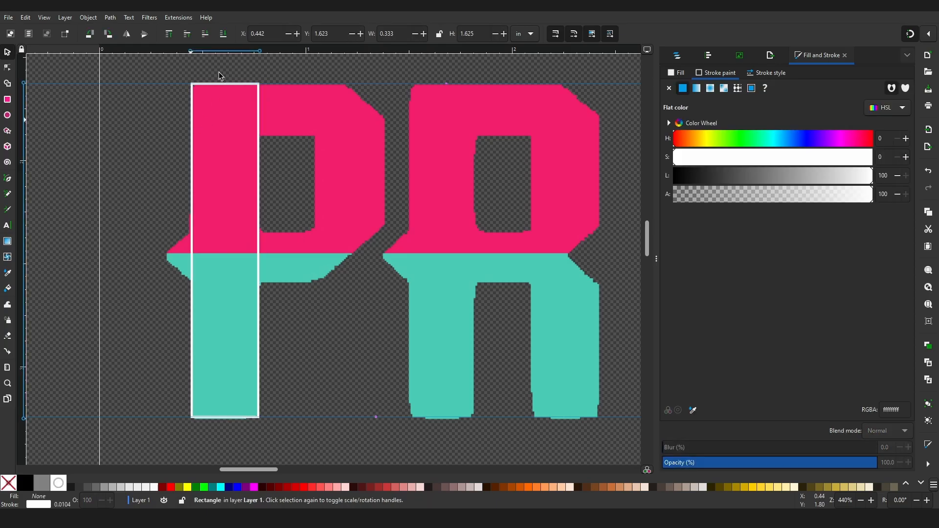
{"action": "double_click", "coordinate": [259, 118]}
{"action": "left_click", "coordinate": [259, 118]}
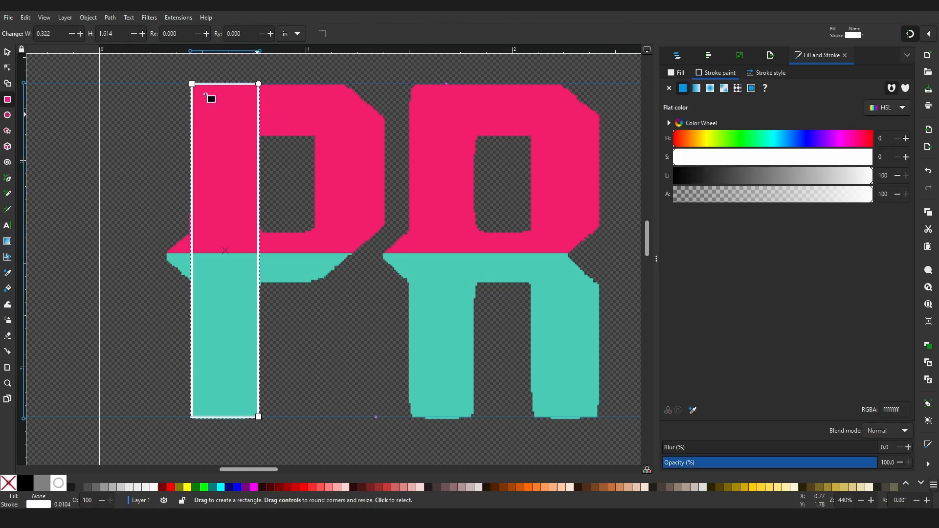
{"action": "left_click", "coordinate": [7, 51]}
{"action": "left_click", "coordinate": [192, 125]}
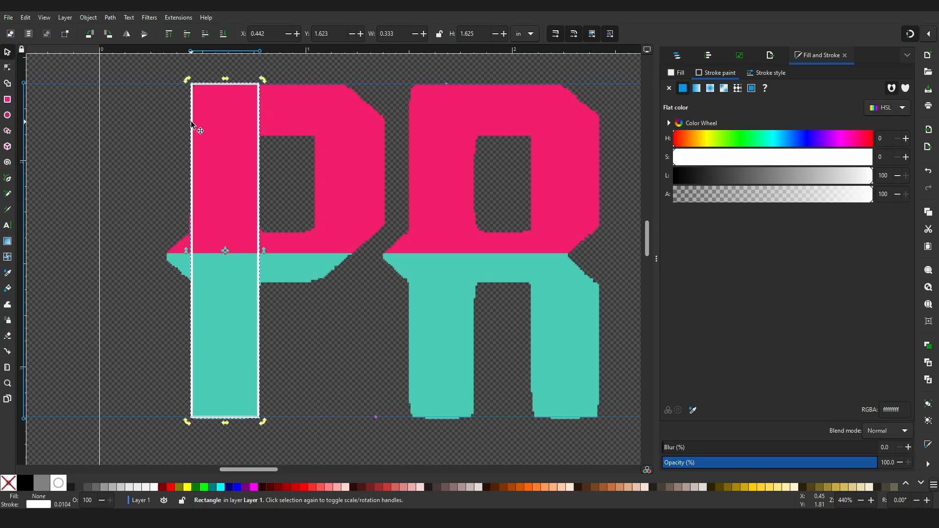
{"action": "left_click", "coordinate": [192, 126]}
{"action": "left_click", "coordinate": [258, 108]}
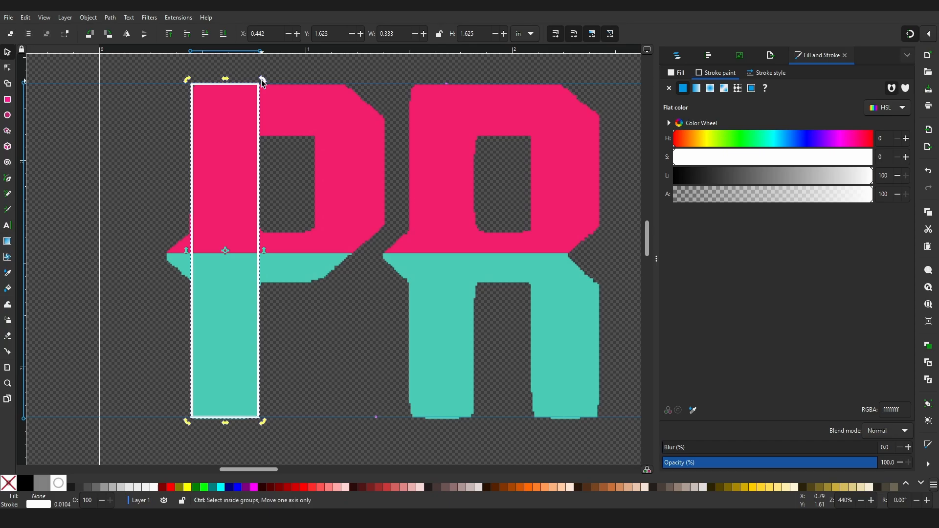
{"action": "left_click_drag", "start_coordinate": [263, 82], "coordinate": [332, 273]}
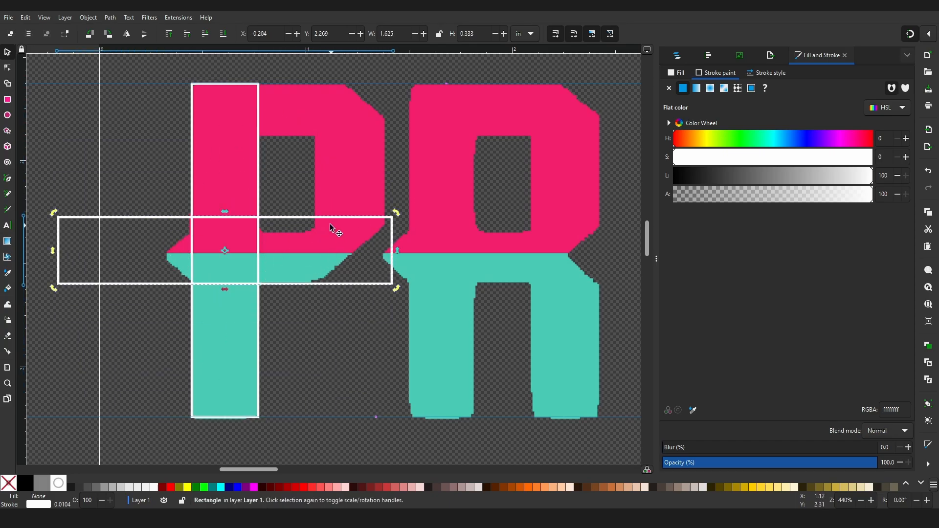
- Snap the horizontal rectangle to the P's top-left corner and shorten it to about 0.94 in, the letter's right edge
{"action": "left_click_drag", "start_coordinate": [324, 215], "coordinate": [458, 79]}
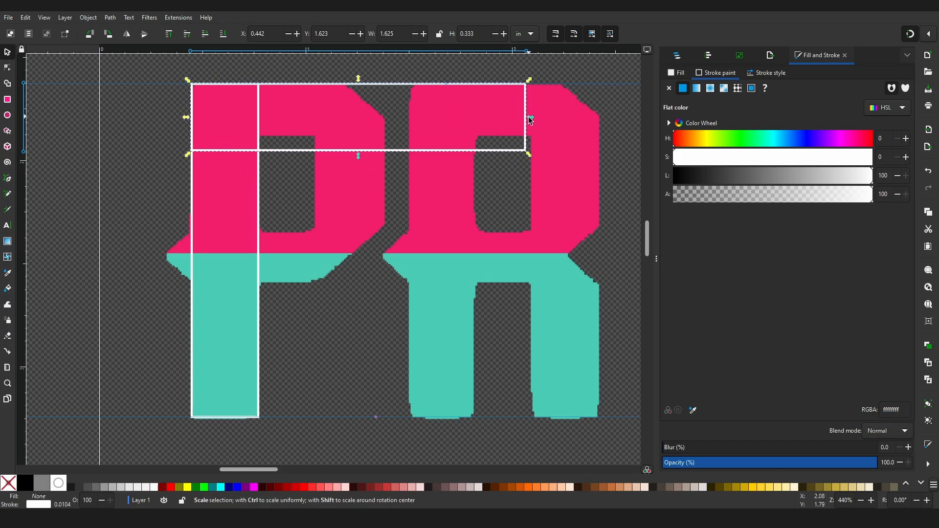
{"action": "left_click_drag", "start_coordinate": [531, 120], "coordinate": [390, 143]}
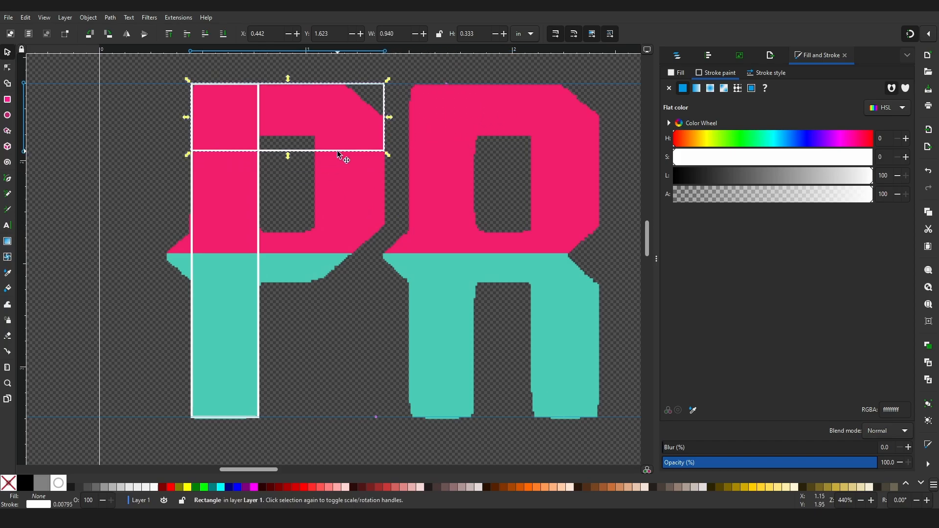
- Place a copy of the horizontal bar at the P bowl's bottom and a stem copy at its right edge, about 0.967 in tall
{"action": "left_click_drag", "start_coordinate": [338, 155], "coordinate": [302, 293]}
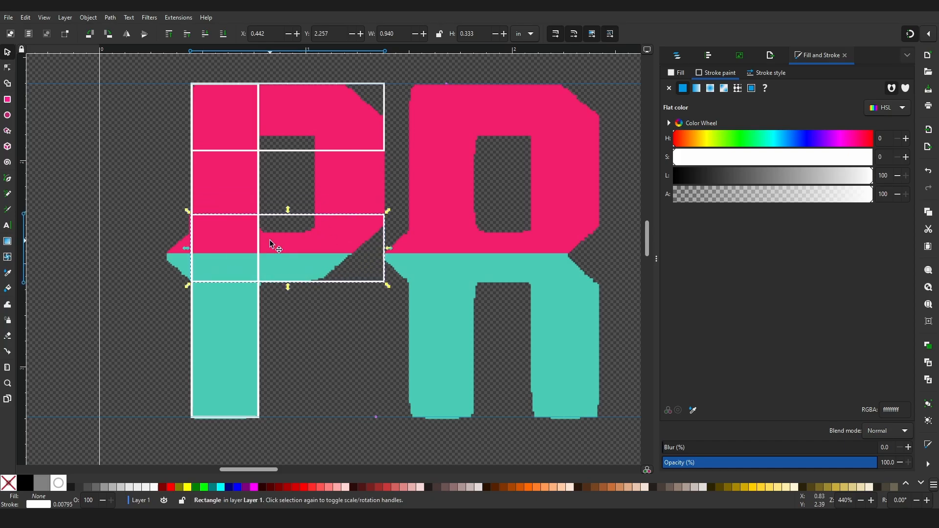
{"action": "left_click", "coordinate": [259, 189]}
{"action": "left_click_drag", "start_coordinate": [261, 188], "coordinate": [274, 189]}
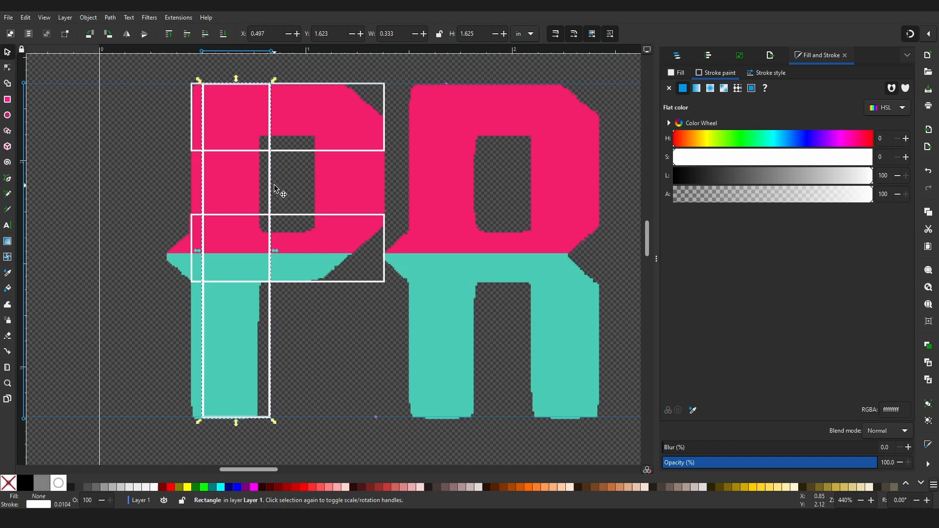
{"action": "key", "text": "ctrl+z"}
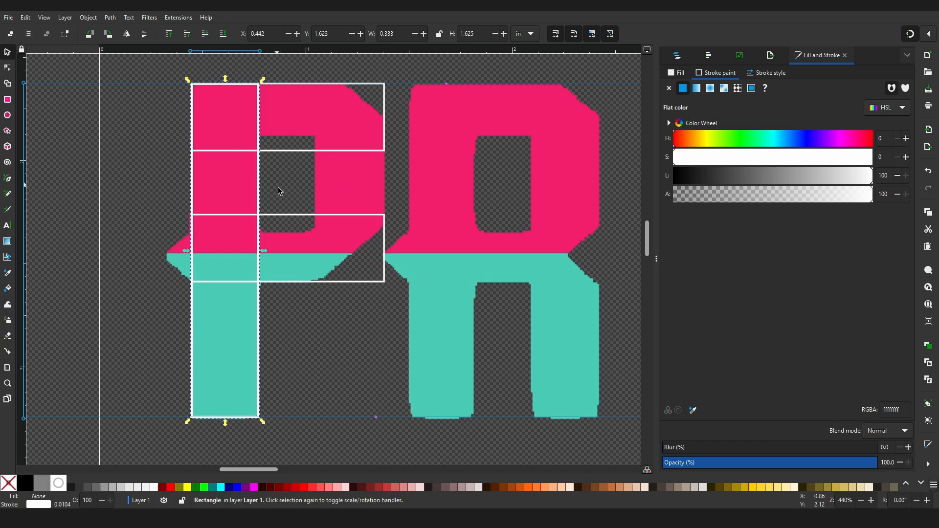
{"action": "left_click_drag", "start_coordinate": [264, 184], "coordinate": [386, 190]}
{"action": "left_click_drag", "start_coordinate": [313, 249], "coordinate": [311, 251]}
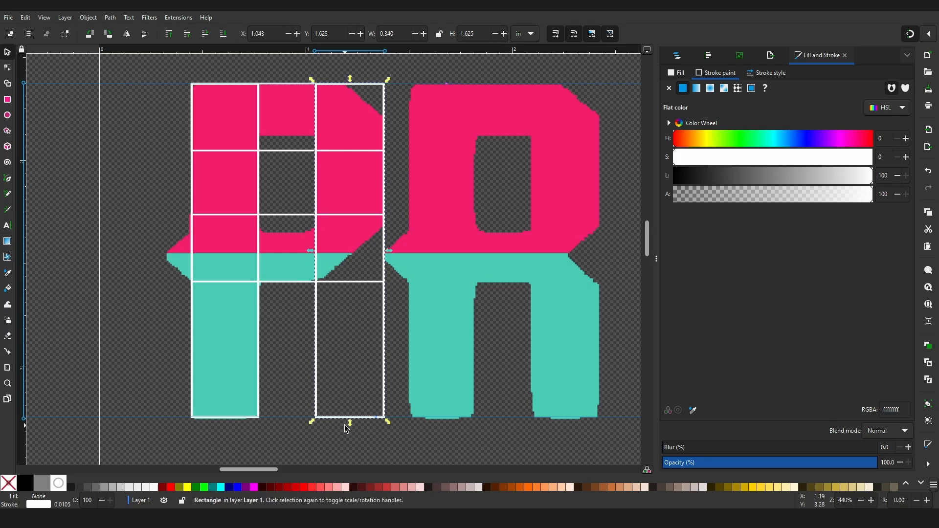
{"action": "left_click_drag", "start_coordinate": [345, 424], "coordinate": [345, 287]}
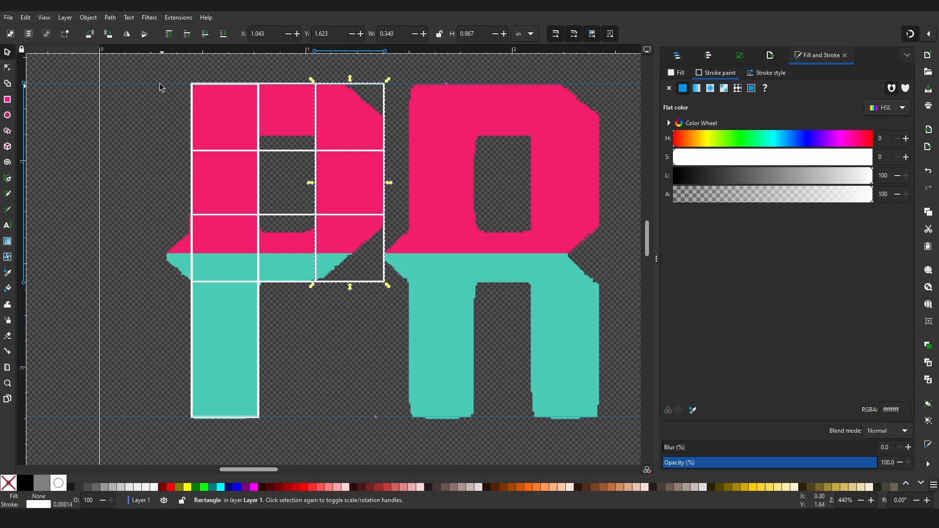
- Place a spare copy of the full-height stem rectangle in the empty area left of the P
{"action": "left_click_drag", "start_coordinate": [155, 76], "coordinate": [194, 117]}
{"action": "left_click", "coordinate": [195, 184]}
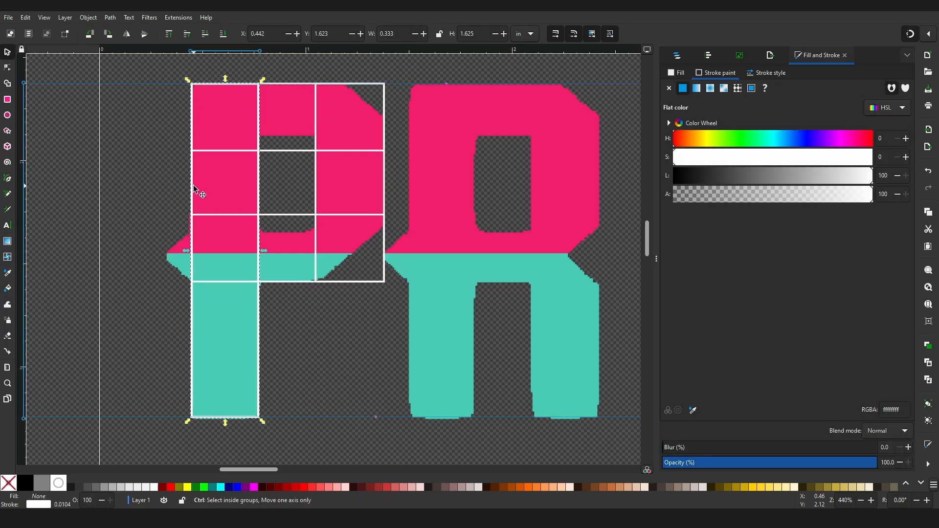
{"action": "left_click_drag", "start_coordinate": [199, 193], "coordinate": [69, 192]}
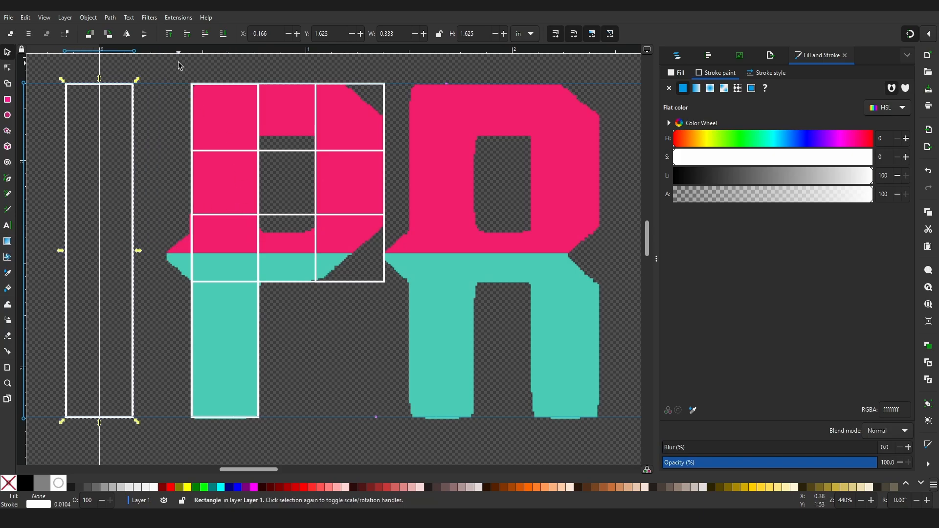
- Try a Union of the four rectangles covering the P
{"action": "left_click", "coordinate": [194, 96]}
{"action": "left_click_drag", "start_coordinate": [168, 76], "coordinate": [377, 413]}
{"action": "key", "text": "ctrl+plus"}
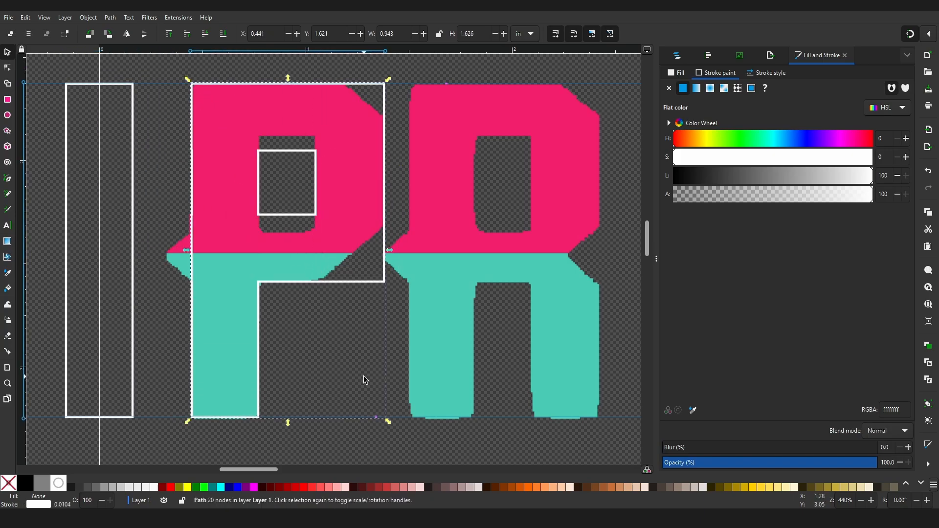
{"action": "key", "text": "ctrl+z"}
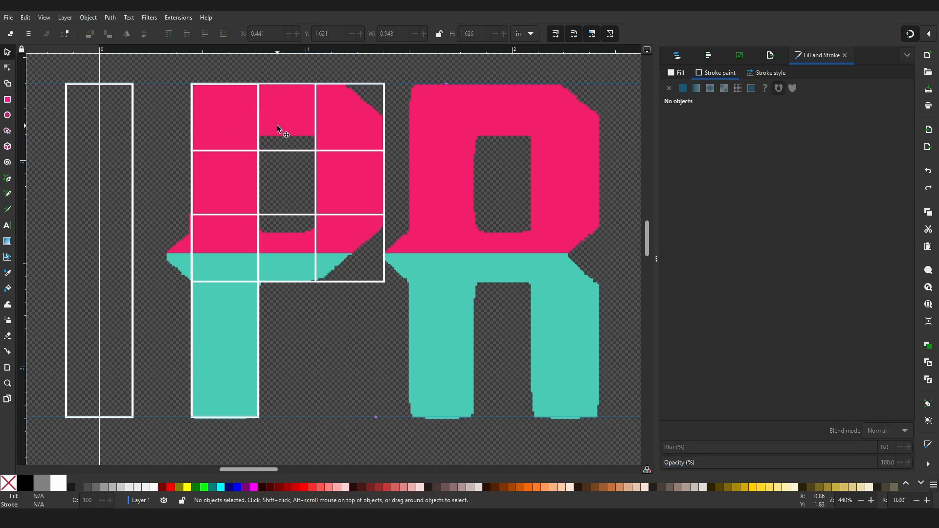
- Try merging the P's rectangle fragments around the counter with the Shape Builder
{"action": "left_click_drag", "start_coordinate": [164, 68], "coordinate": [416, 475]}
{"action": "scroll", "coordinate": [261, 183], "scroll_direction": "up", "scroll_amount": 2}
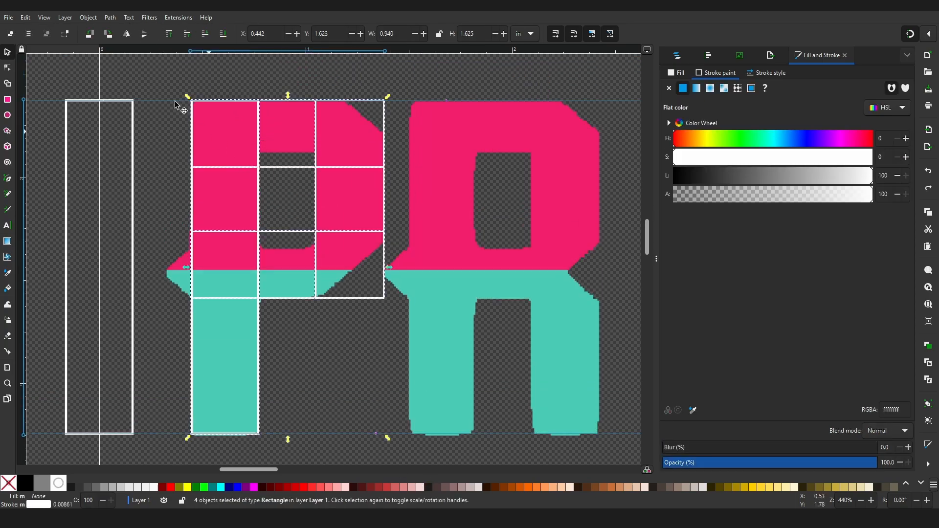
{"action": "left_click", "coordinate": [108, 17]}
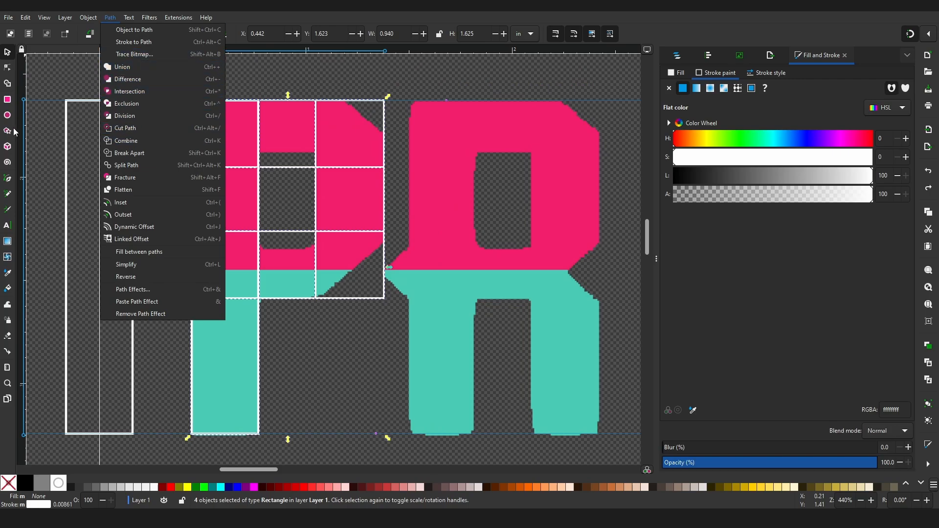
{"action": "left_click", "coordinate": [7, 84]}
{"action": "left_click", "coordinate": [7, 84]}
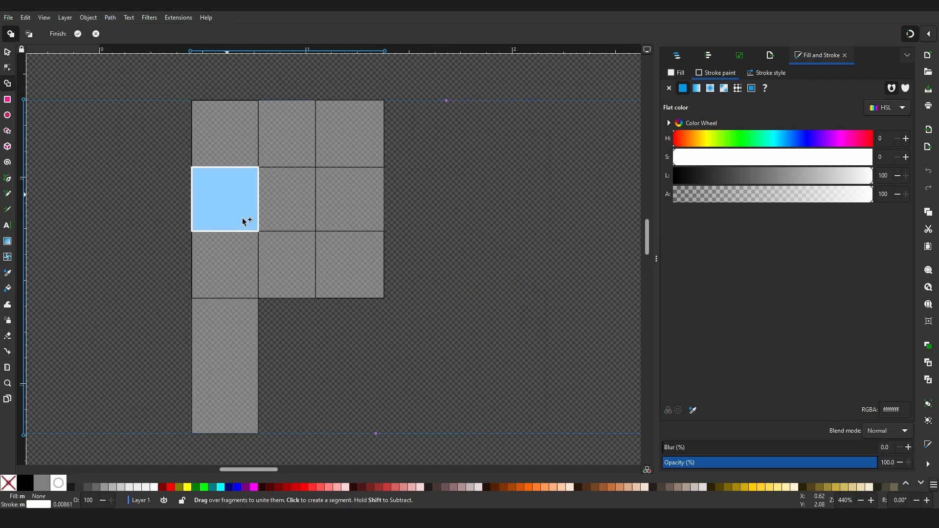
{"action": "mouse_move", "coordinate": [229, 306]}
{"action": "left_mouse_down"}
{"action": "mouse_move", "coordinate": [344, 142]}
{"action": "mouse_move", "coordinate": [271, 262]}
{"action": "left_mouse_up"}
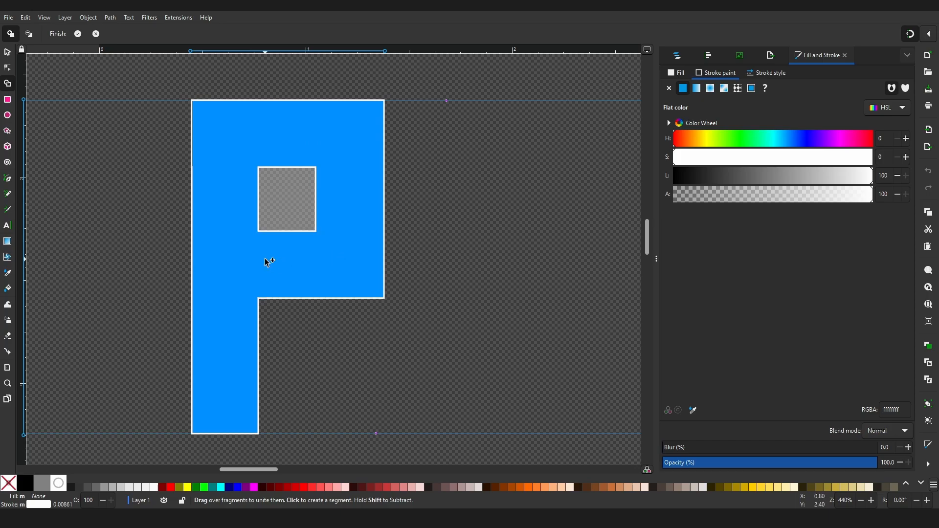
{"action": "key", "text": "ctrl+z"}
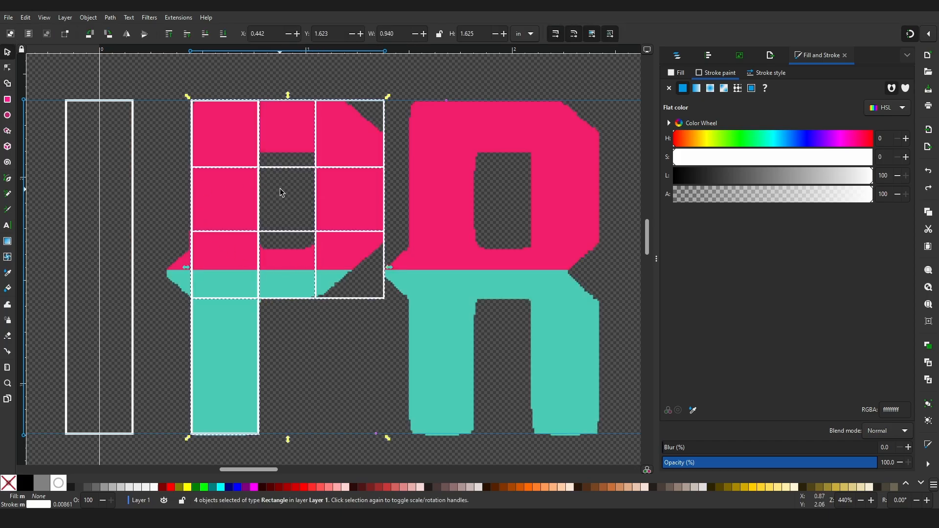
- Thin the upper and lower horizontal bars to meet the P's counter edges, making the lower bar about 0.245 in tall
{"action": "left_click", "coordinate": [286, 172]}
{"action": "left_click", "coordinate": [281, 167]}
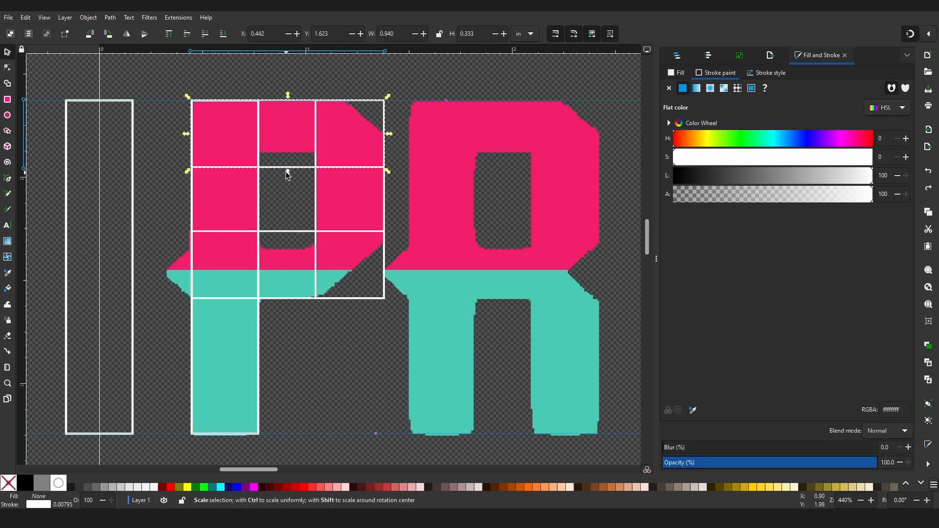
{"action": "left_click_drag", "start_coordinate": [287, 172], "coordinate": [283, 158]}
{"action": "left_click", "coordinate": [281, 232]}
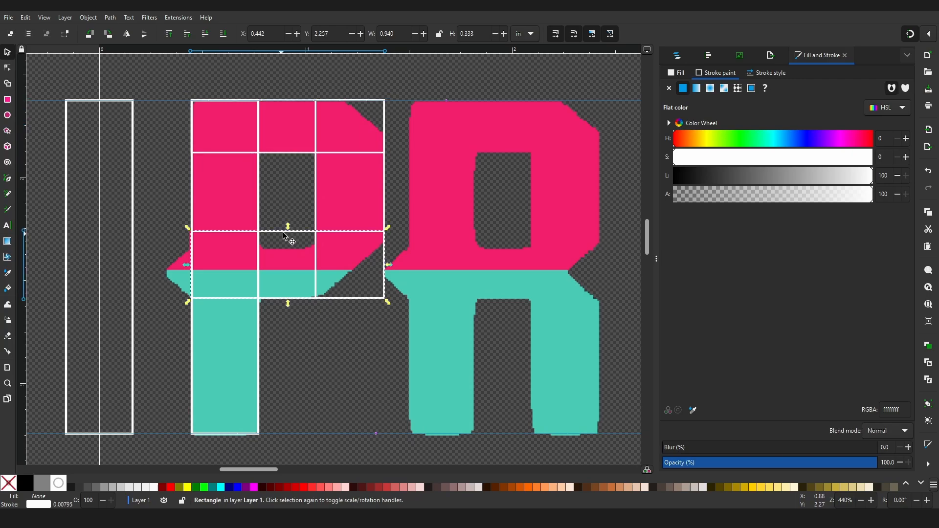
{"action": "left_click_drag", "start_coordinate": [288, 227], "coordinate": [280, 245]}
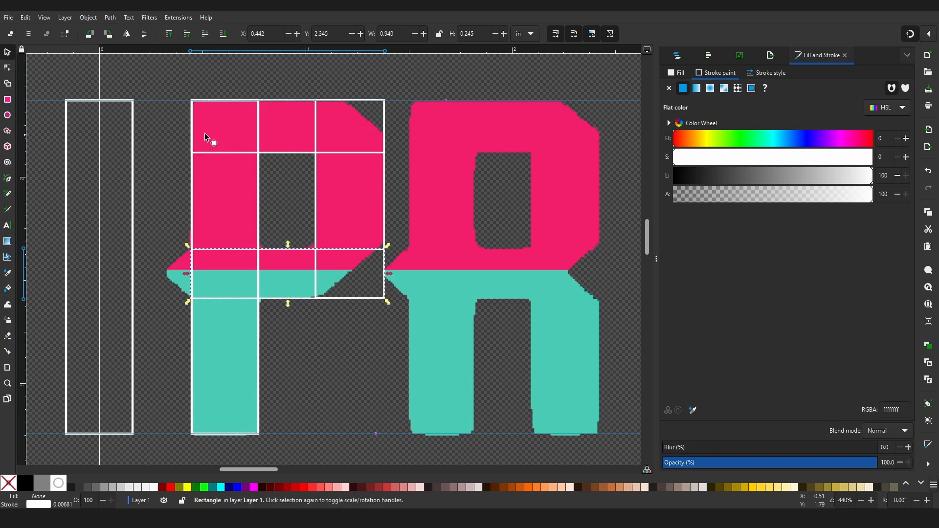
- Unite the four P rectangles into one path and delete the redundant nodes along its left and right edges
{"action": "left_click_drag", "start_coordinate": [171, 92], "coordinate": [422, 436]}
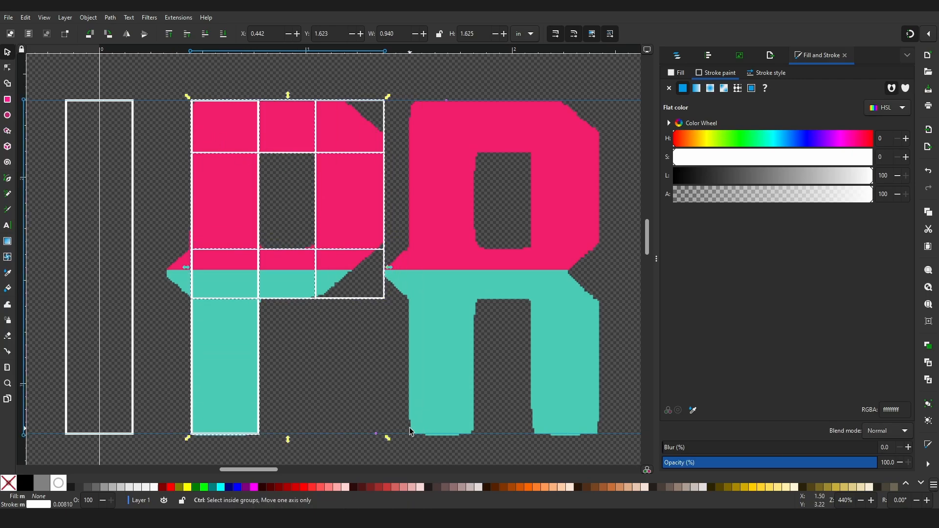
{"action": "key", "text": "ctrl+plus"}
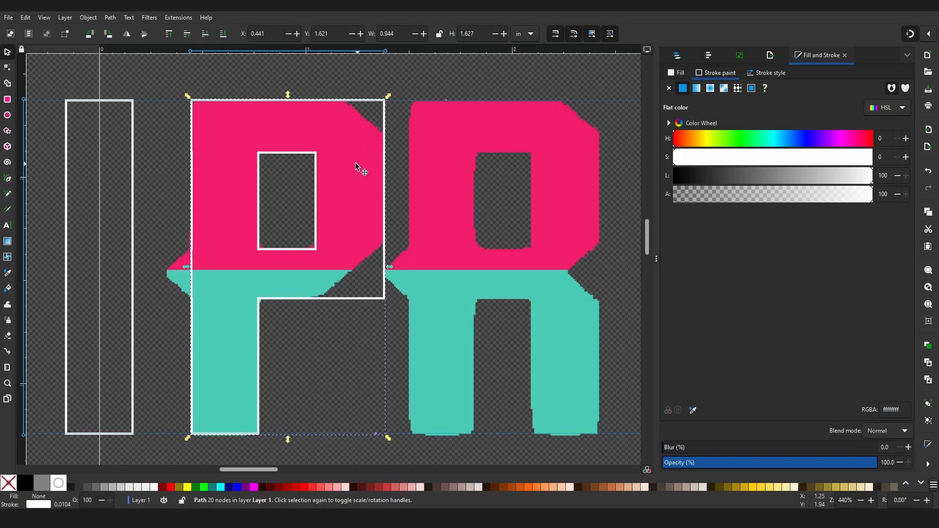
{"action": "left_click", "coordinate": [7, 68]}
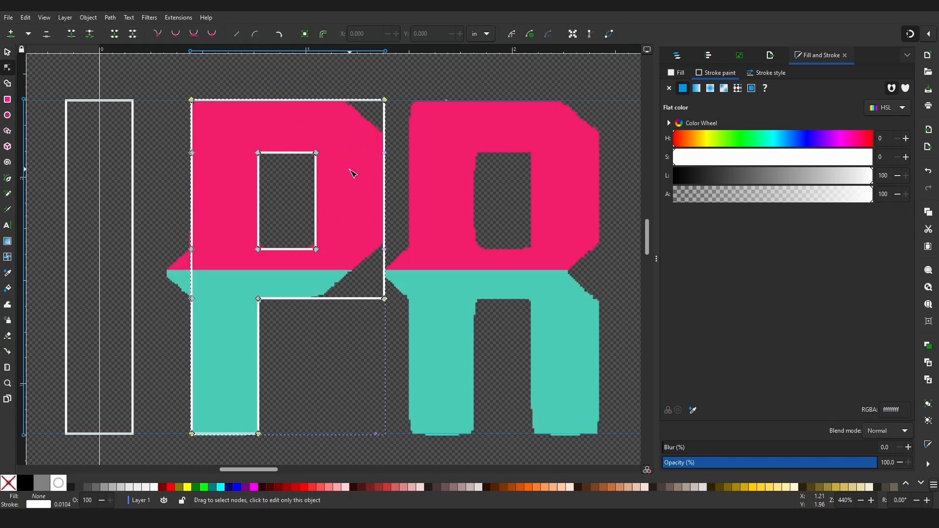
{"action": "left_click_drag", "start_coordinate": [383, 134], "coordinate": [408, 253]}
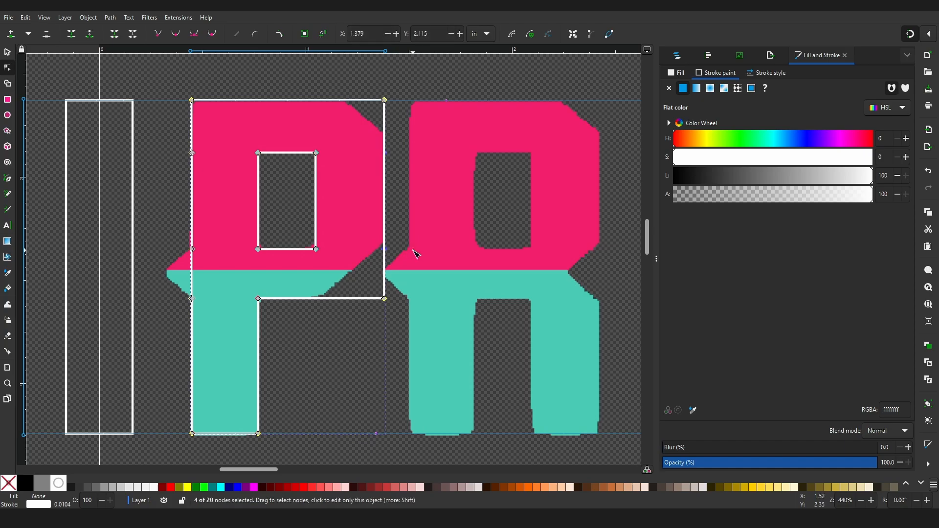
{"action": "left_click_drag", "start_coordinate": [166, 142], "coordinate": [210, 371], "text": "shift"}
{"action": "key", "text": "Delete"}
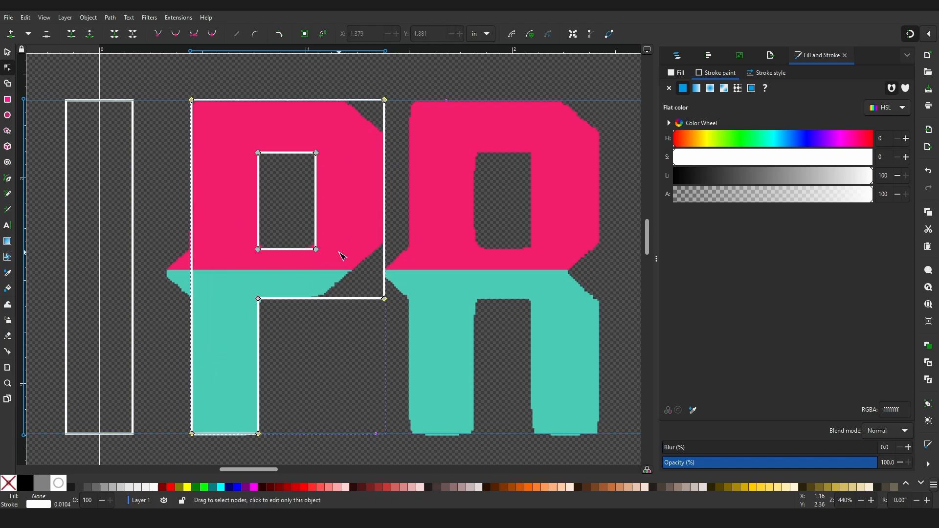
- Chamfer the P outline's top-right corner by adding a node at each end of the slant and deleting the corner node
{"action": "scroll", "coordinate": [300, 174], "scroll_direction": "up", "scroll_amount": 2, "text": "ctrl"}
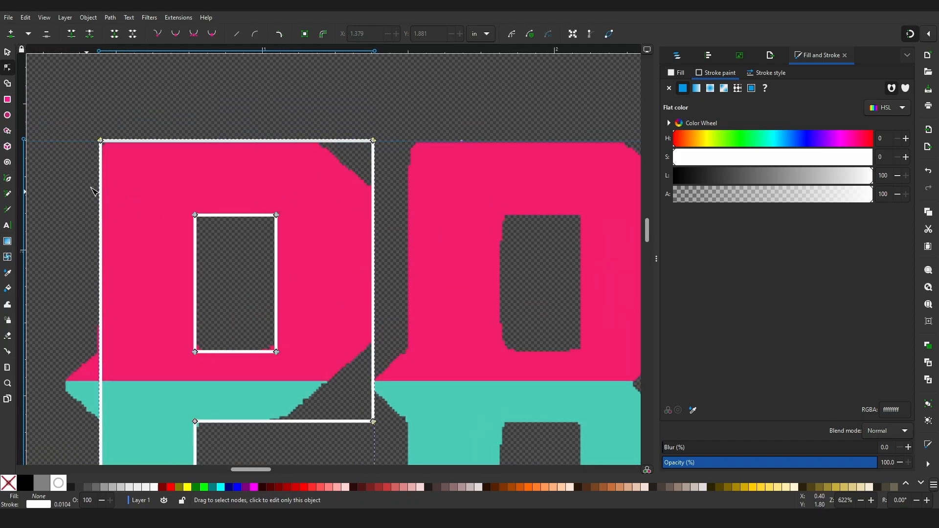
{"action": "middle_click_drag", "start_coordinate": [100, 177], "coordinate": [193, 166]}
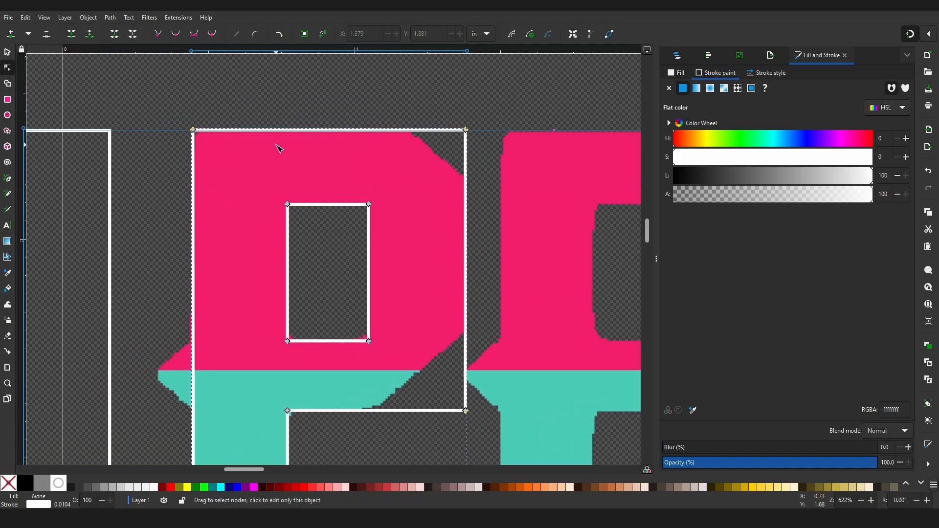
{"action": "double_click", "coordinate": [409, 131]}
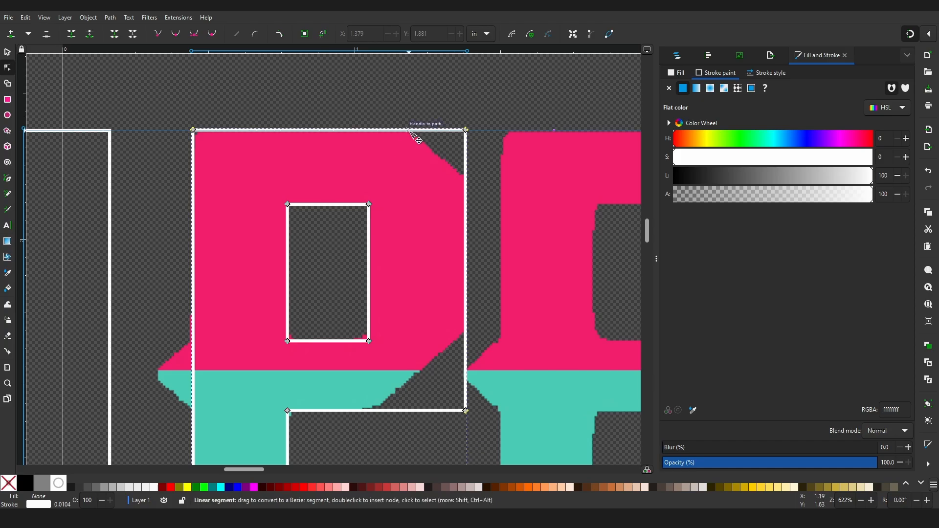
{"action": "double_click", "coordinate": [466, 180]}
{"action": "left_click", "coordinate": [465, 130]}
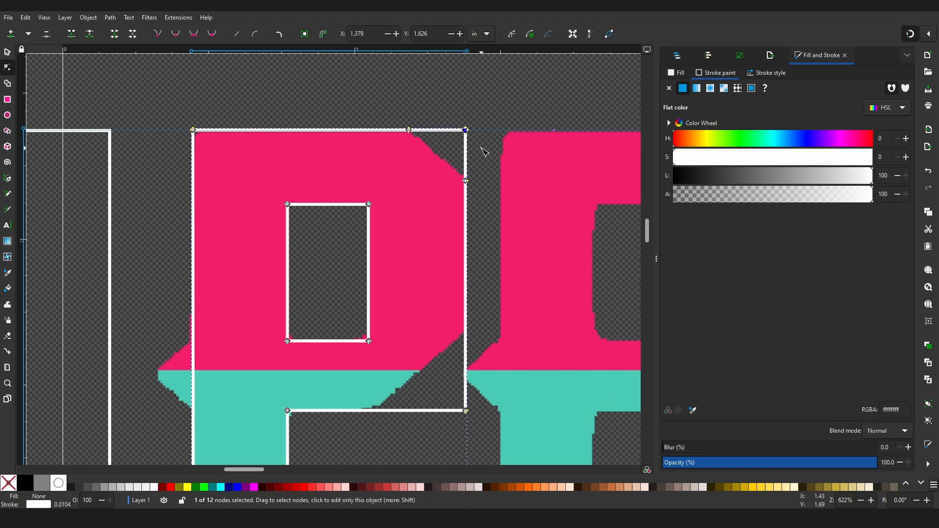
{"action": "key", "text": "Delete"}
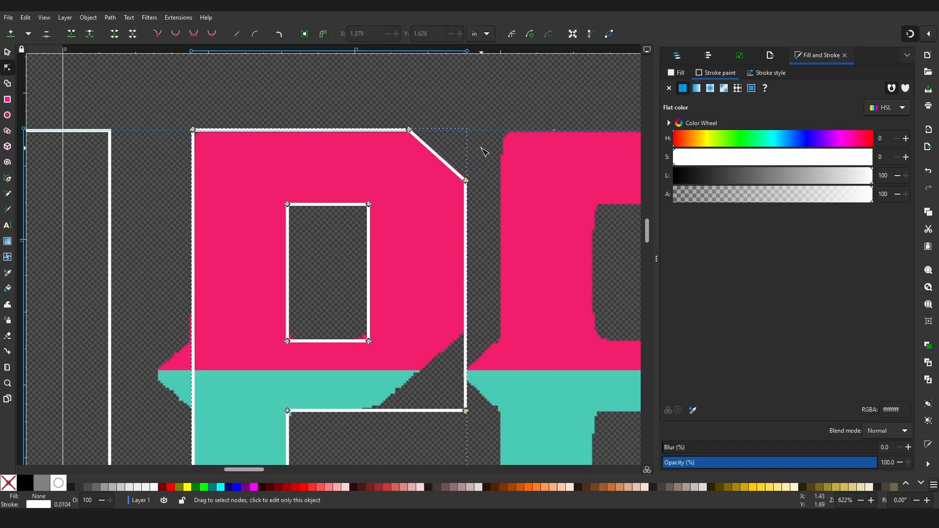
- Raise the chamfer's lower node to about Y 1.787 in so the slant follows the P's edge
{"action": "left_click", "coordinate": [465, 180]}
{"action": "scroll", "coordinate": [465, 179], "scroll_direction": "up", "scroll_amount": 2, "text": "ctrl"}
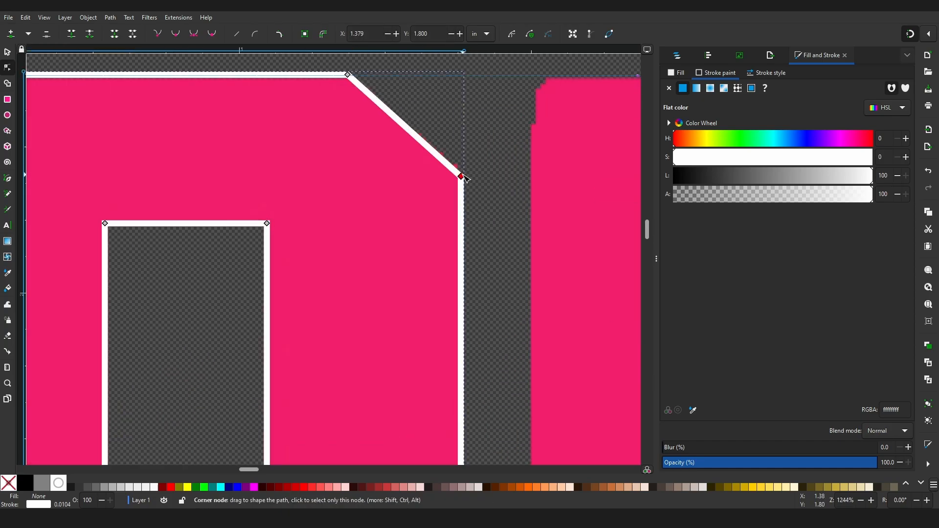
{"action": "left_click_drag", "start_coordinate": [464, 177], "coordinate": [467, 170]}
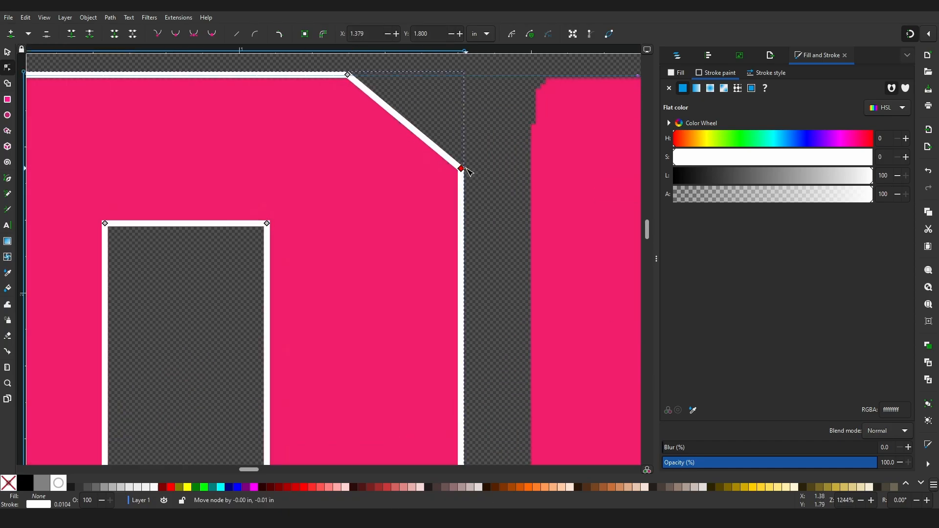
- Cut off the bowl's bottom-right corner by adding nodes at both ends of the diagonal and deleting the corner node
{"action": "scroll", "coordinate": [409, 177], "scroll_direction": "down", "scroll_amount": 3, "text": "ctrl"}
{"action": "middle_click_drag", "start_coordinate": [404, 277], "coordinate": [400, 185]}
{"action": "scroll", "coordinate": [409, 214], "scroll_direction": "up", "scroll_amount": 2, "text": "ctrl"}
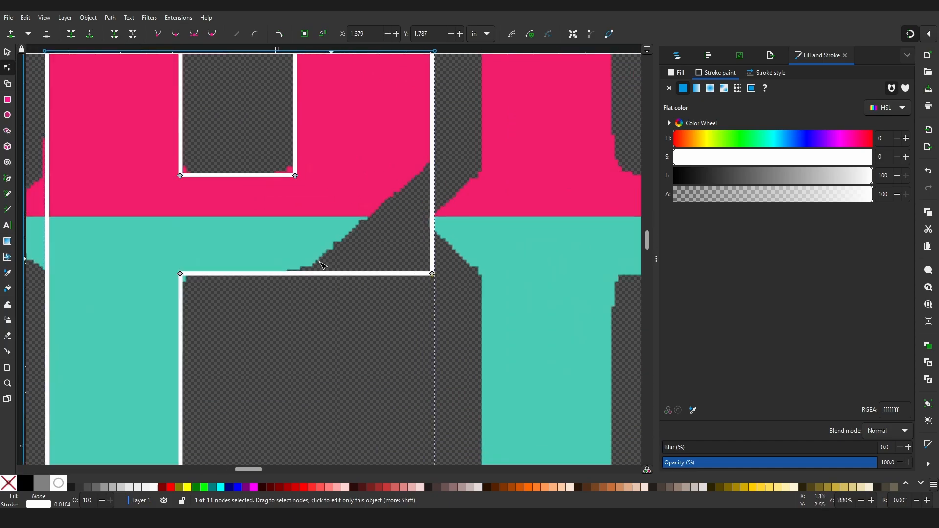
{"action": "double_click", "coordinate": [283, 274]}
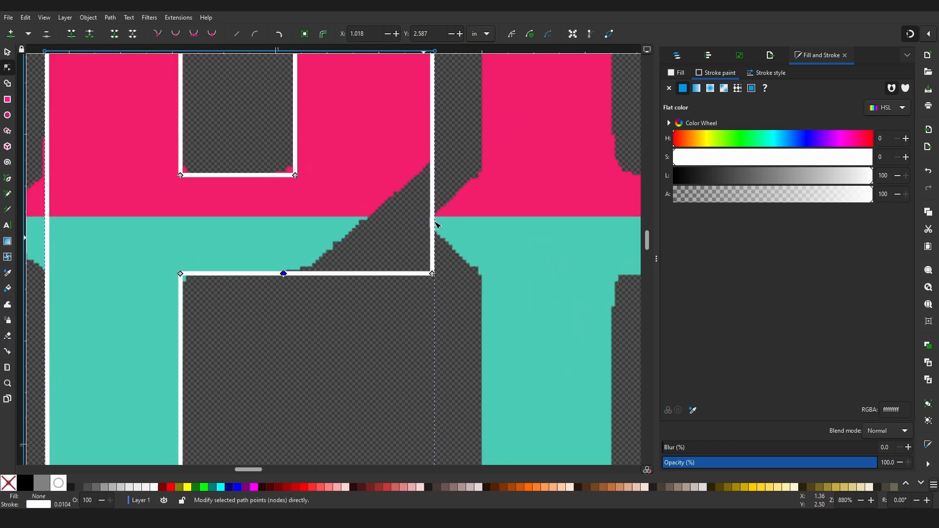
{"action": "double_click", "coordinate": [437, 161]}
{"action": "left_click", "coordinate": [432, 274]}
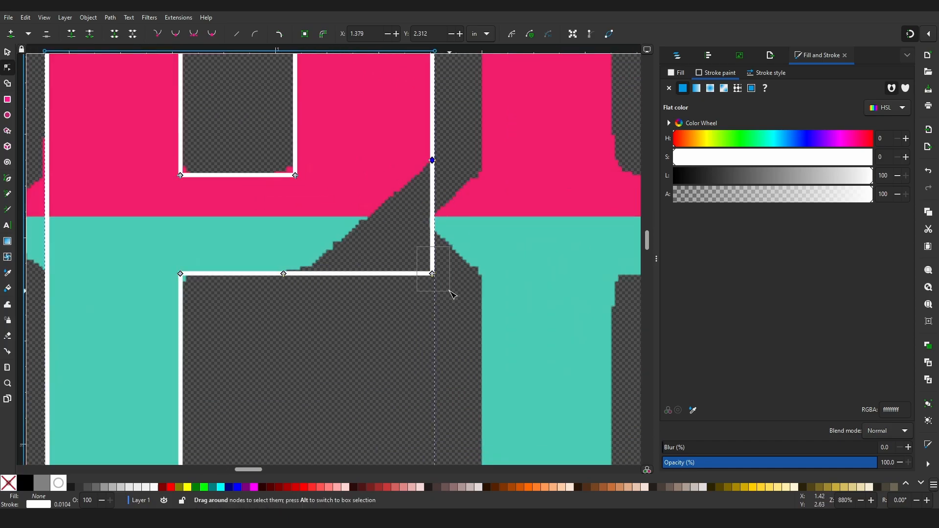
{"action": "key", "text": "Delete"}
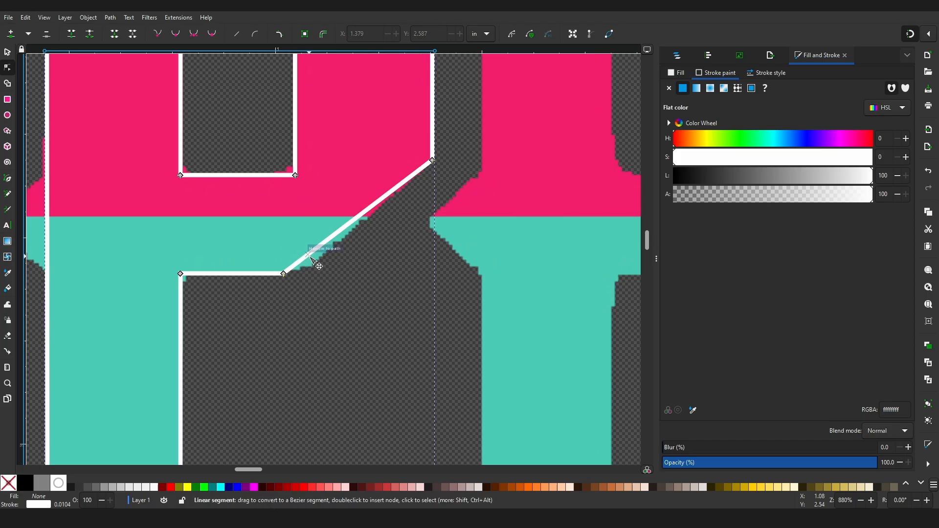
- Bend the bowl's lower diagonal into a curve following the artwork's edge and make its upper end node a corner
{"action": "mouse_move", "coordinate": [311, 258]}
{"action": "left_mouse_down"}
{"action": "mouse_move", "coordinate": [321, 266]}
{"action": "mouse_move", "coordinate": [306, 272]}
{"action": "left_mouse_up"}
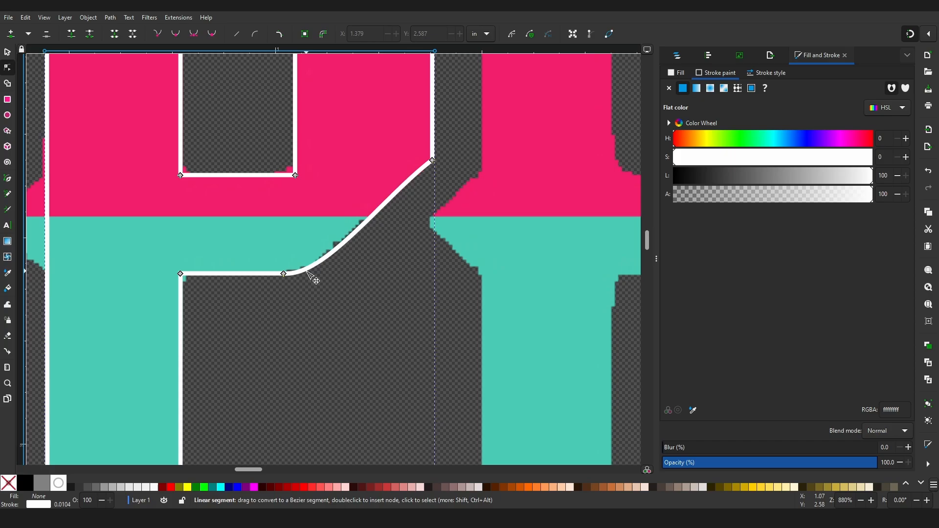
{"action": "left_click", "coordinate": [431, 160]}
{"action": "left_click", "coordinate": [154, 34]}
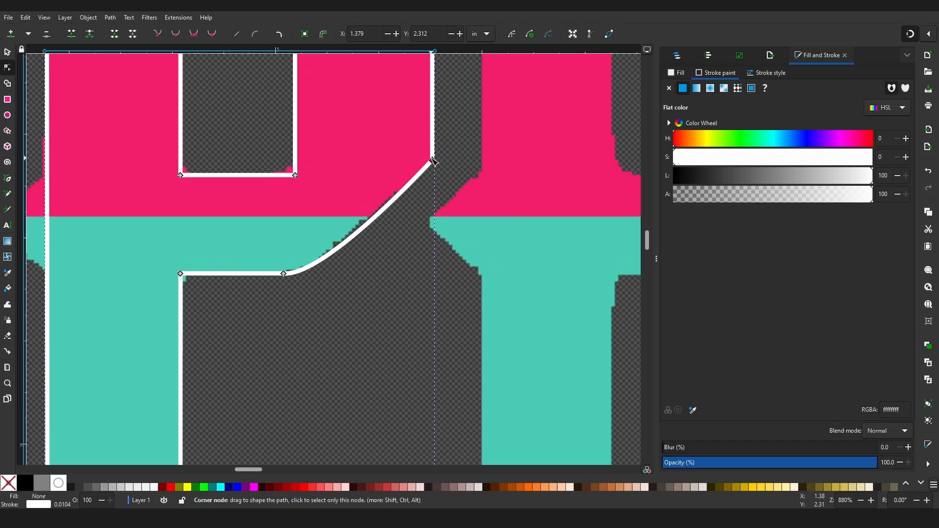
- Raise the upper end node of the P bowl's lower diagonal to about Y 2.305 in
{"action": "left_click_drag", "start_coordinate": [433, 159], "coordinate": [434, 156]}
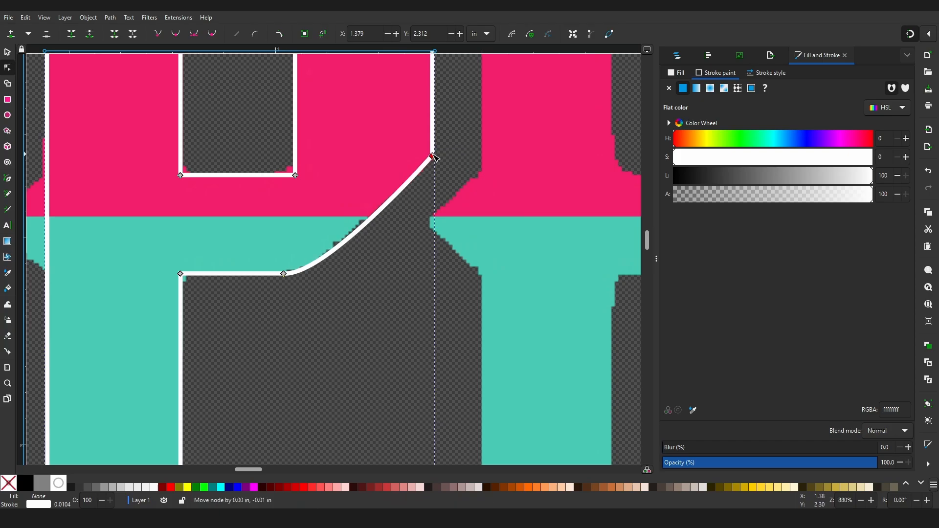
{"action": "scroll", "coordinate": [380, 267], "scroll_direction": "down", "scroll_amount": 4, "text": "ctrl"}
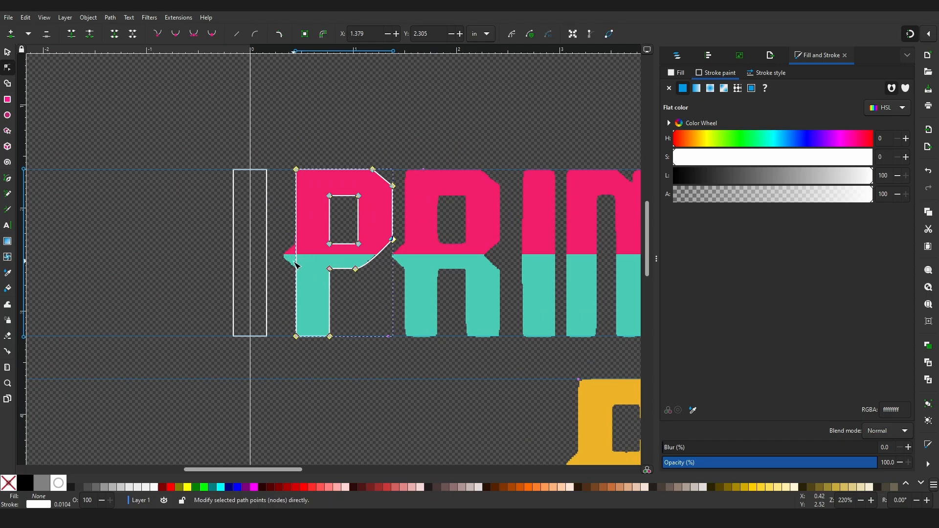
- Add three nodes to the P's outer stem edge and pull the middle one out to about X 0.294 in, forming the pointed spur
{"action": "scroll", "coordinate": [296, 253], "scroll_direction": "up", "scroll_amount": 7, "text": "ctrl"}
{"action": "scroll", "coordinate": [305, 163], "scroll_direction": "down", "scroll_amount": 2, "text": "ctrl"}
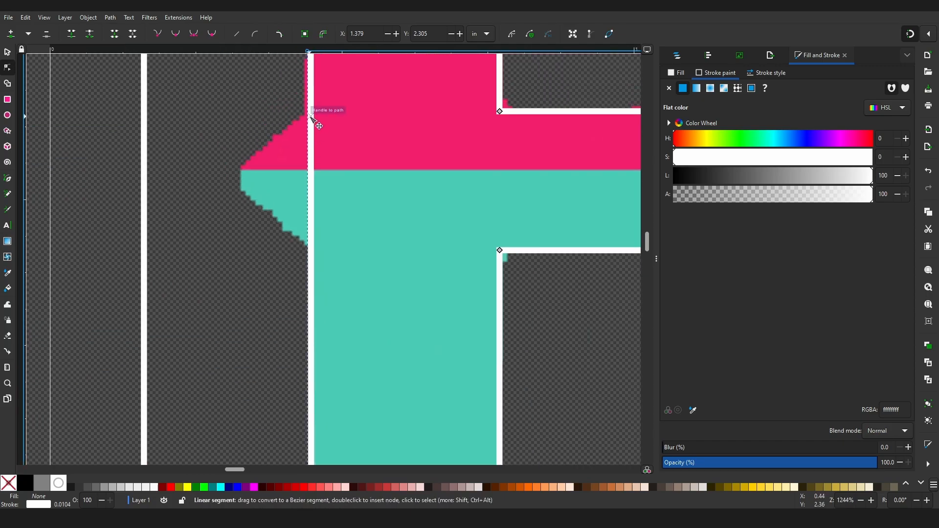
{"action": "double_click", "coordinate": [311, 114]}
{"action": "double_click", "coordinate": [311, 245]}
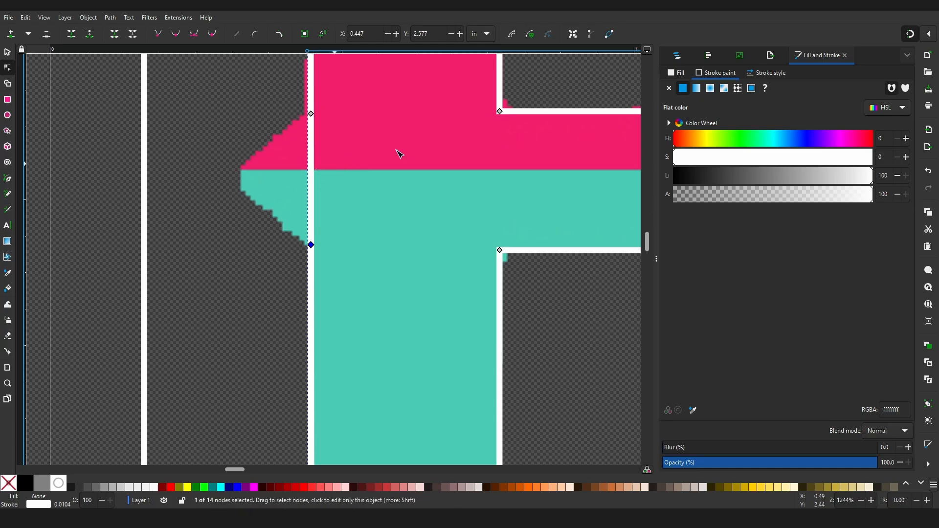
{"action": "double_click", "coordinate": [312, 170]}
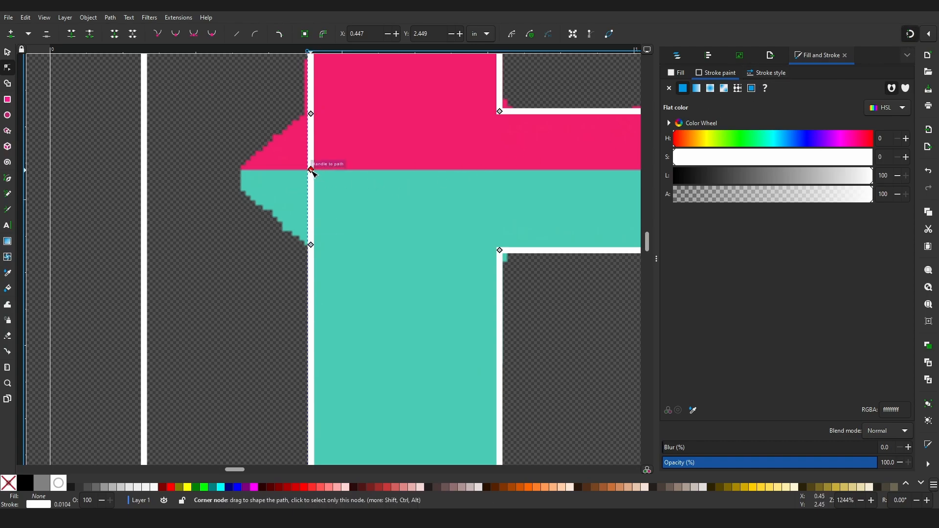
{"action": "left_click_drag", "start_coordinate": [312, 171], "coordinate": [222, 172]}
{"action": "scroll", "coordinate": [376, 168], "scroll_direction": "down", "scroll_amount": 4, "text": "ctrl"}
{"action": "middle_click_drag", "start_coordinate": [432, 182], "coordinate": [340, 260]}
{"action": "scroll", "coordinate": [341, 263], "scroll_direction": "down", "scroll_amount": 1, "text": "ctrl"}
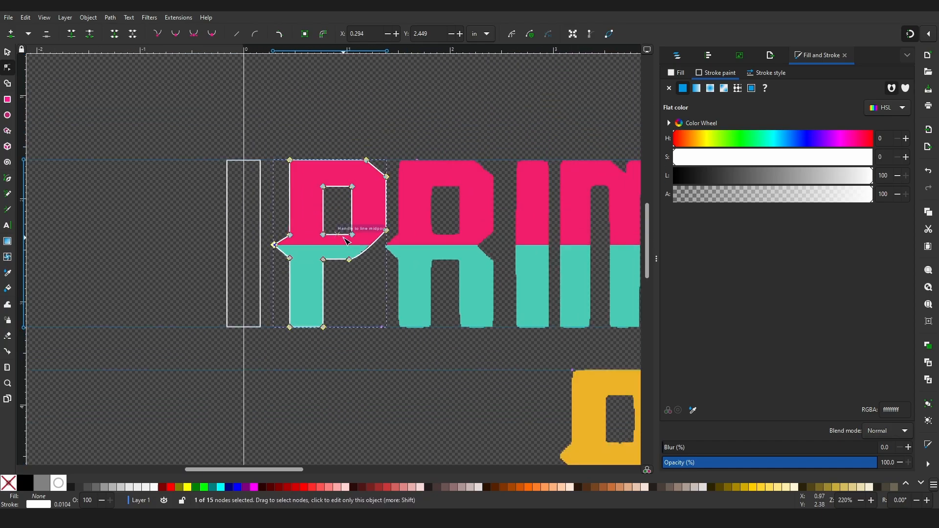
{"action": "middle_click_drag", "start_coordinate": [365, 207], "coordinate": [304, 178]}
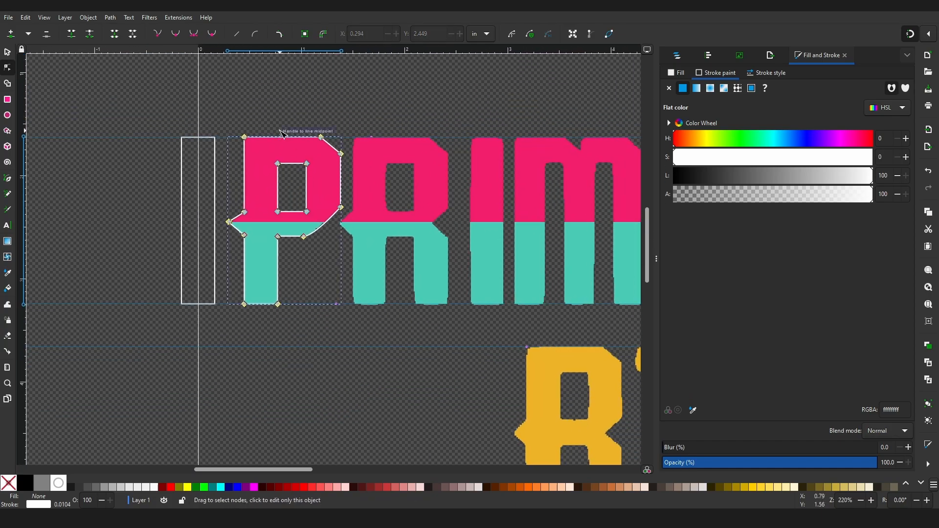
- Place a duplicate of the P outline over the R at about X 1.219 in
{"action": "key", "text": "s"}
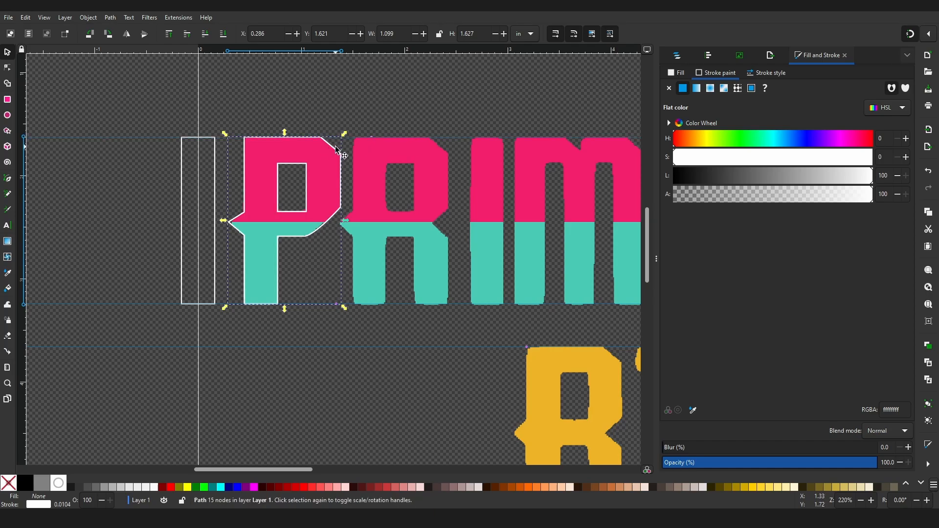
{"action": "left_click_drag", "start_coordinate": [338, 150], "coordinate": [433, 156]}
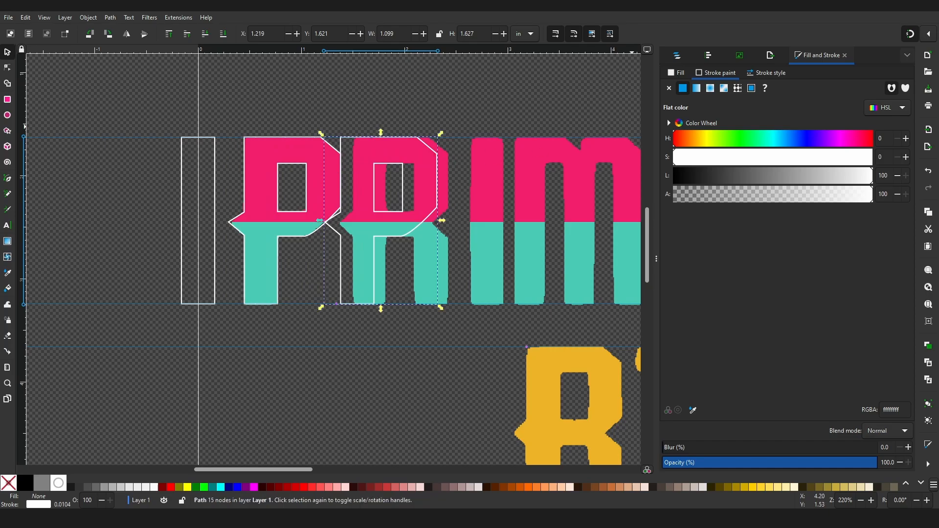
- Reset snapping to simple mode, return to the advanced options and turn off line-midpoint snapping
{"action": "left_click", "coordinate": [930, 34]}
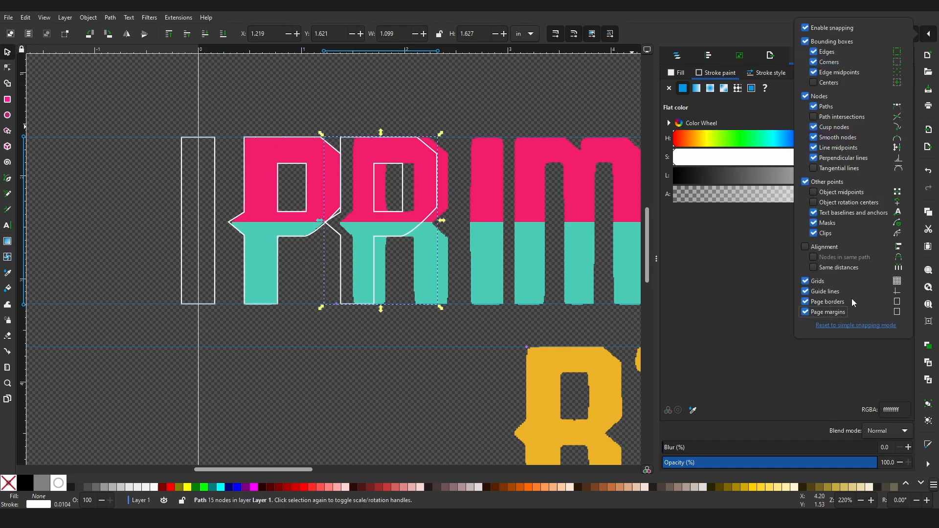
{"action": "left_click", "coordinate": [856, 325]}
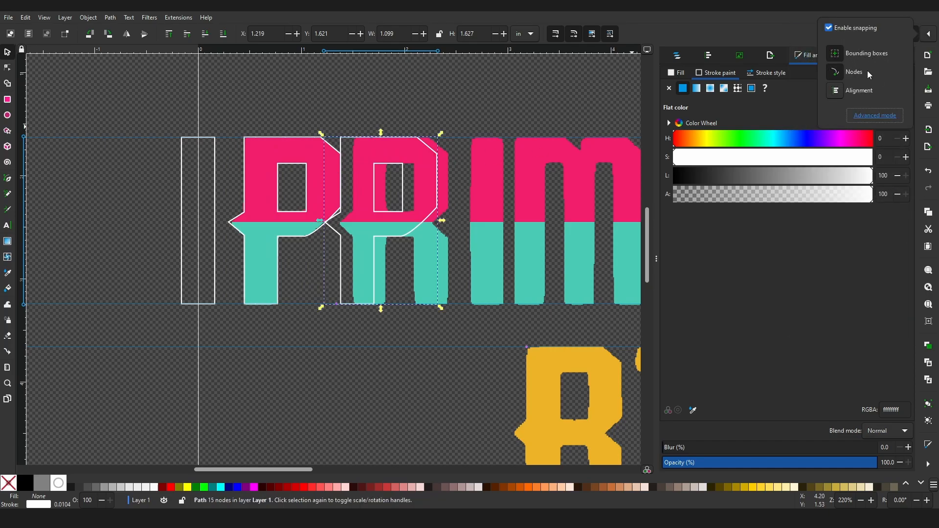
{"action": "left_click", "coordinate": [870, 118]}
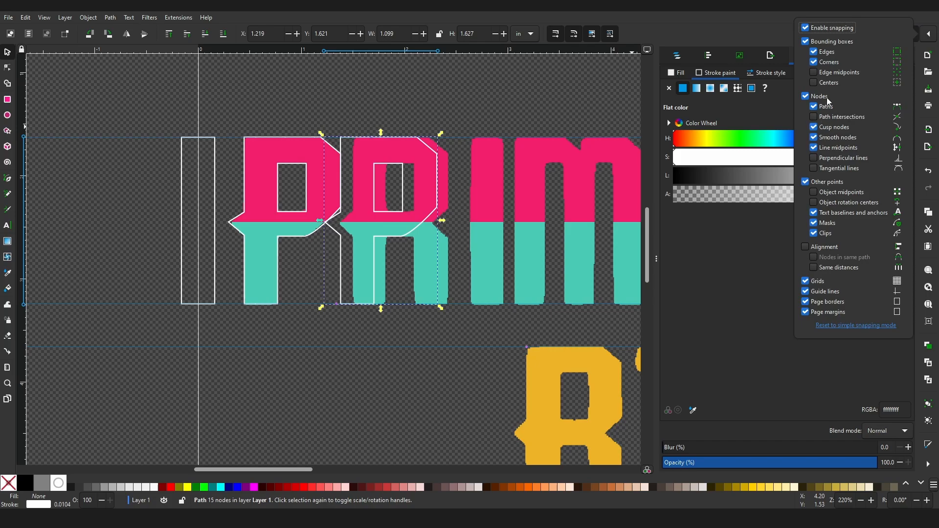
{"action": "left_click", "coordinate": [834, 147]}
{"action": "left_click", "coordinate": [438, 165]}
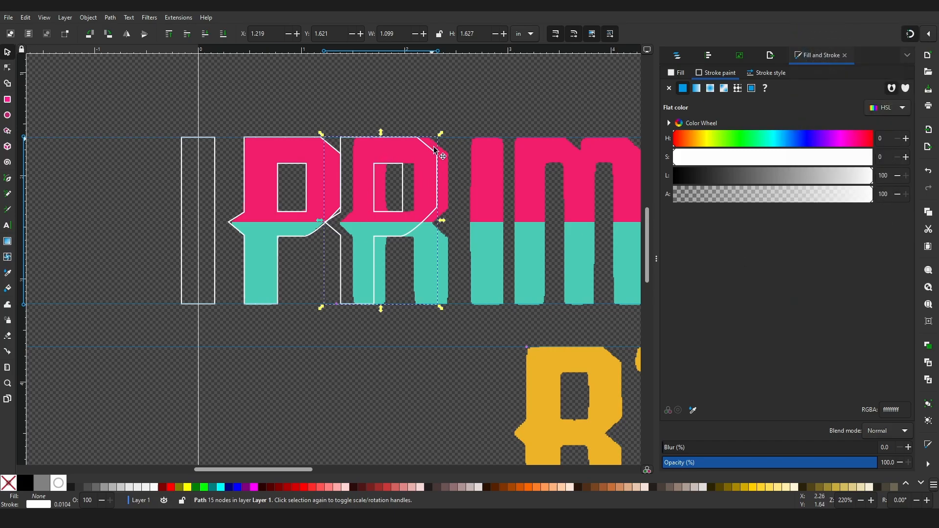
- Turn off bounding-box corner snapping and align the P copy with the R's stem and bowl at about X 1.334 in
{"action": "scroll", "coordinate": [440, 166], "scroll_direction": "up", "scroll_amount": 1, "text": "ctrl"}
{"action": "left_click_drag", "start_coordinate": [438, 148], "coordinate": [450, 148]}
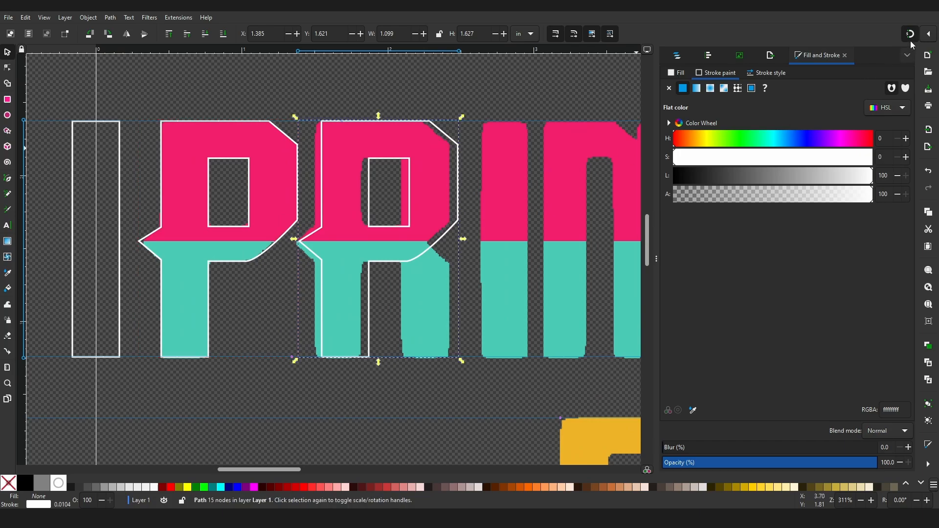
{"action": "left_click", "coordinate": [927, 35]}
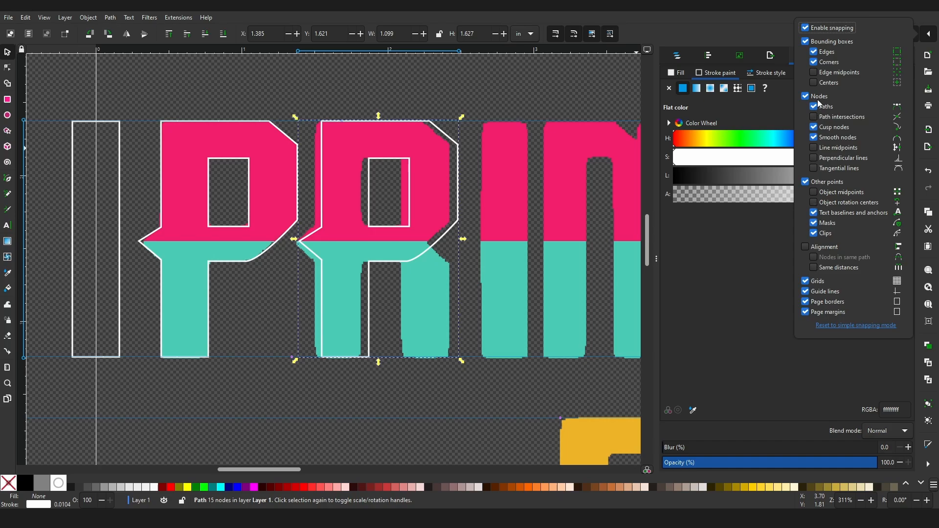
{"action": "left_click", "coordinate": [806, 302]}
{"action": "left_click", "coordinate": [805, 312]}
{"action": "left_click", "coordinate": [806, 312]}
{"action": "left_click", "coordinate": [806, 302]}
{"action": "left_click", "coordinate": [814, 61]}
{"action": "left_click", "coordinate": [368, 196]}
{"action": "left_click_drag", "start_coordinate": [369, 202], "coordinate": [357, 205]}
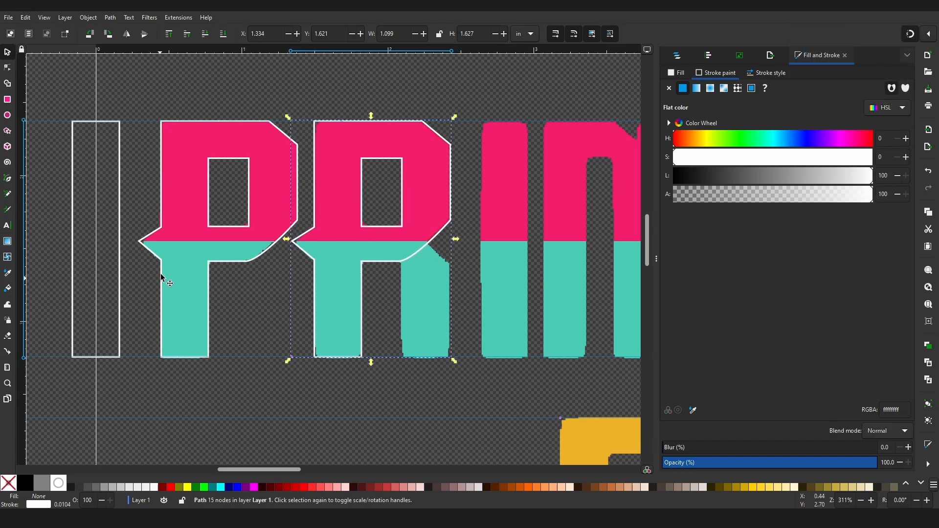
- Trace the I with the spare rectangle and place a matching rectangle over the R's second leg at about X 2.095 in
{"action": "left_click", "coordinate": [123, 227]}
{"action": "left_click_drag", "start_coordinate": [119, 225], "coordinate": [447, 231]}
{"action": "left_click_drag", "start_coordinate": [449, 232], "coordinate": [449, 232]}
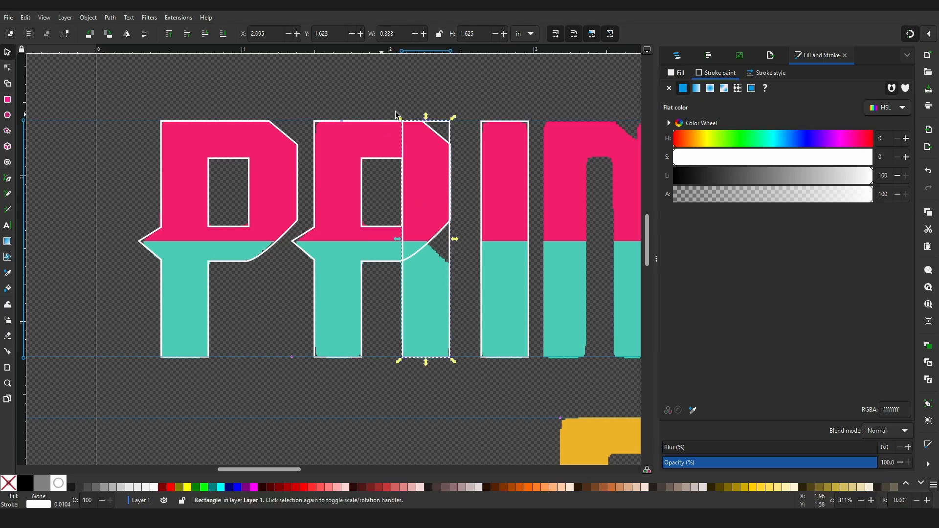
- Shorten the R's leg rectangle to about 0.667 in high below the bowl and nudge it to about X 2.091 in without snapping
{"action": "left_click_drag", "start_coordinate": [426, 120], "coordinate": [413, 257]}
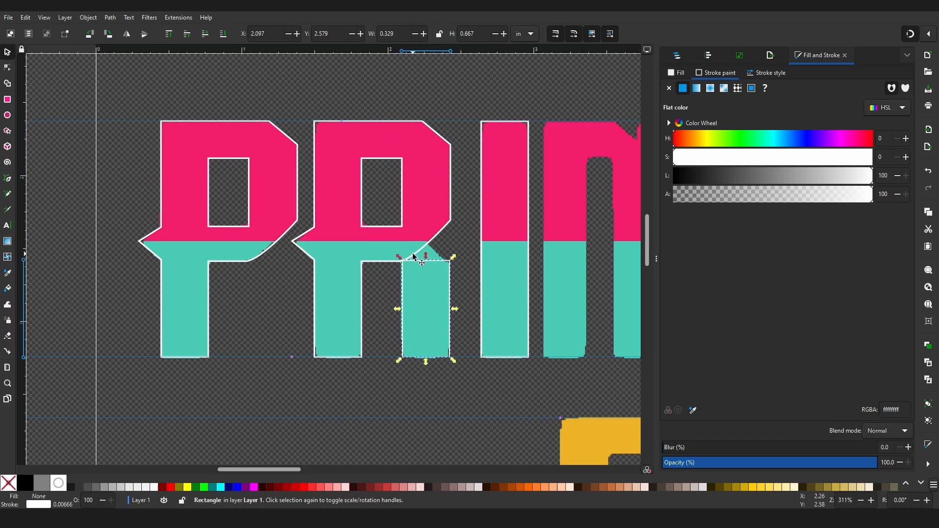
{"action": "scroll", "coordinate": [418, 265], "scroll_direction": "up", "scroll_amount": 3, "text": "ctrl"}
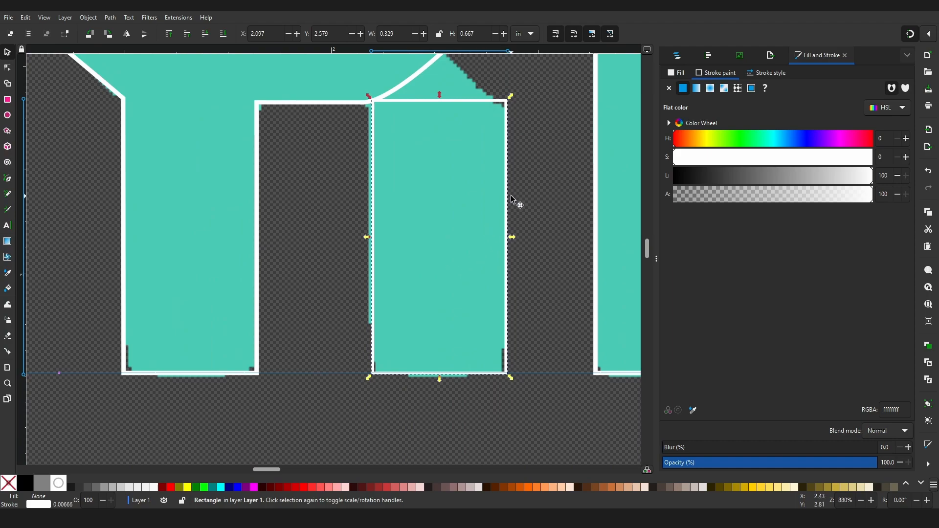
{"action": "mouse_move", "coordinate": [506, 200]}
{"action": "left_mouse_down"}
{"action": "mouse_move", "coordinate": [488, 199]}
{"action": "mouse_move", "coordinate": [497, 196]}
{"action": "left_mouse_up"}
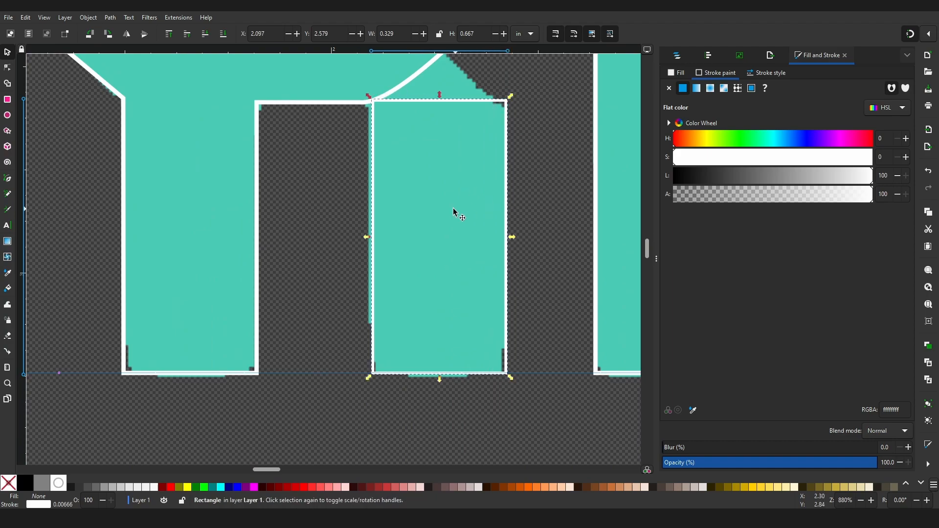
{"action": "left_click", "coordinate": [909, 34]}
{"action": "left_click_drag", "start_coordinate": [507, 159], "coordinate": [503, 158]}
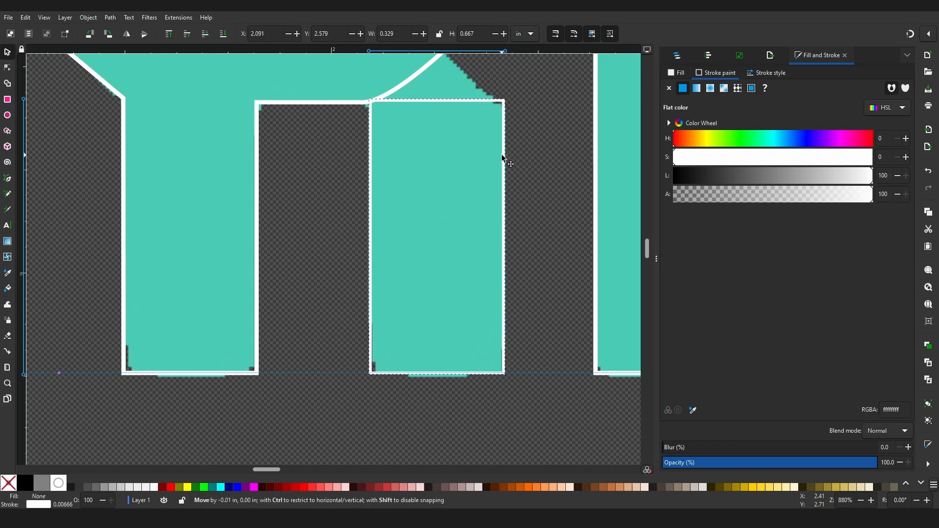
- Convert the leg rectangle to a path and pull a new top-edge node up to the R's notch, about X 2.276, Y 2.459 in
{"action": "scroll", "coordinate": [398, 168], "scroll_direction": "up", "scroll_amount": 3}
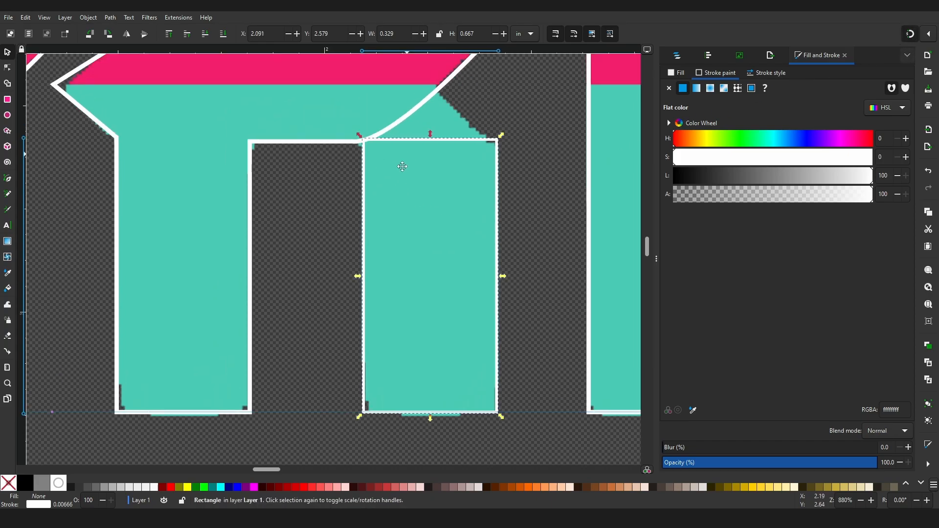
{"action": "key", "text": "n"}
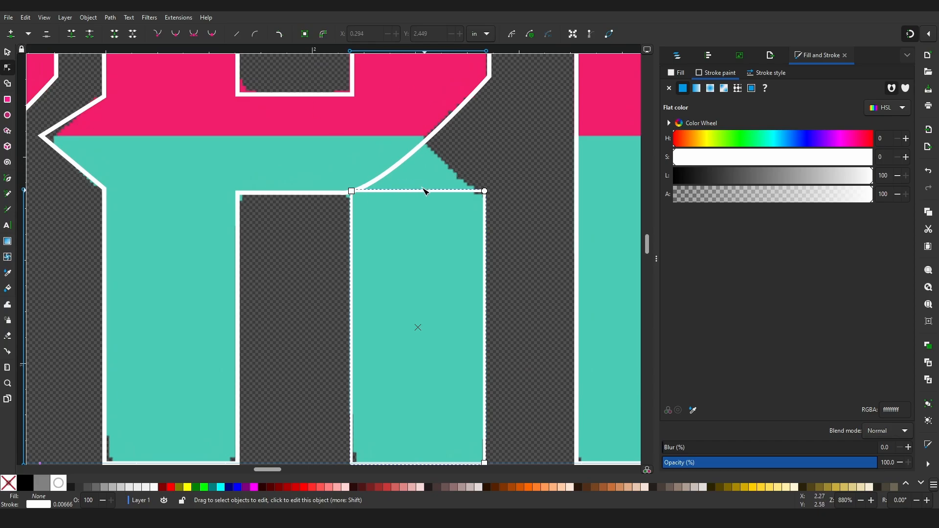
{"action": "left_click", "coordinate": [110, 17]}
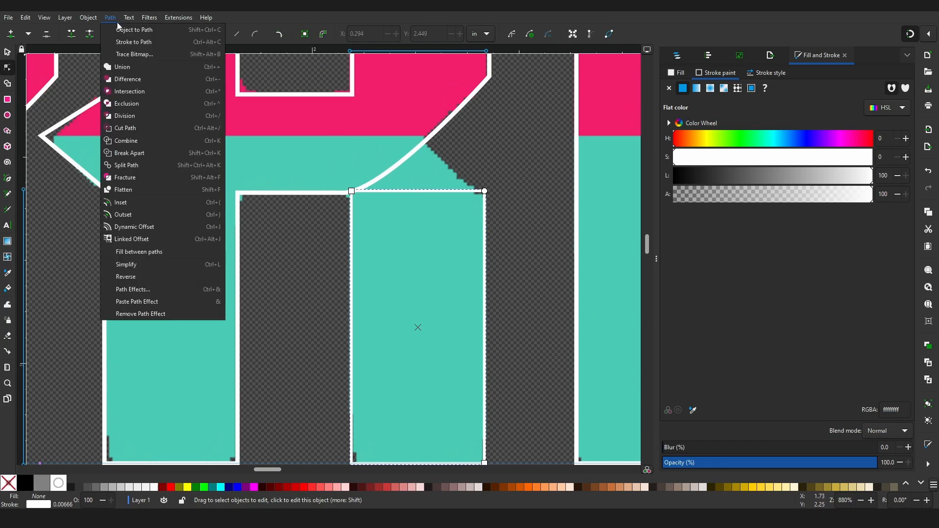
{"action": "left_click", "coordinate": [147, 30]}
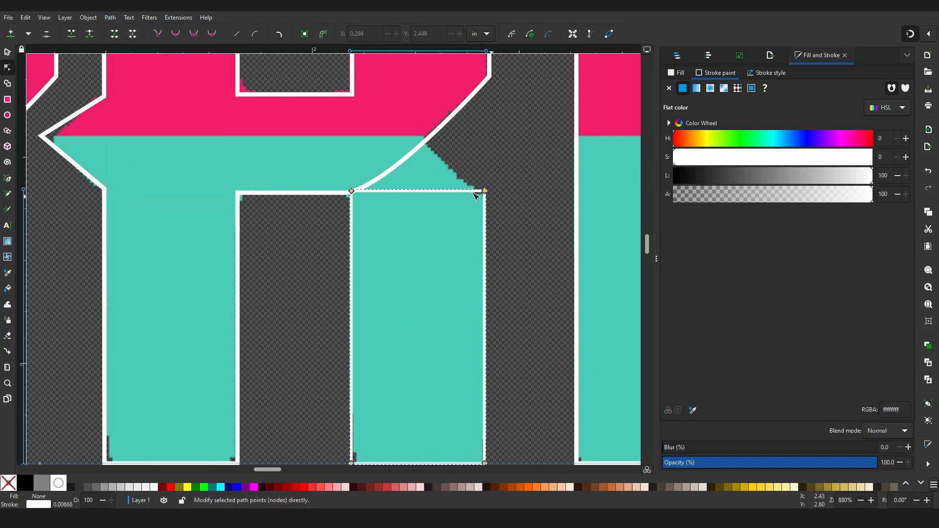
{"action": "double_click", "coordinate": [410, 191]}
{"action": "left_click_drag", "start_coordinate": [411, 191], "coordinate": [427, 140]}
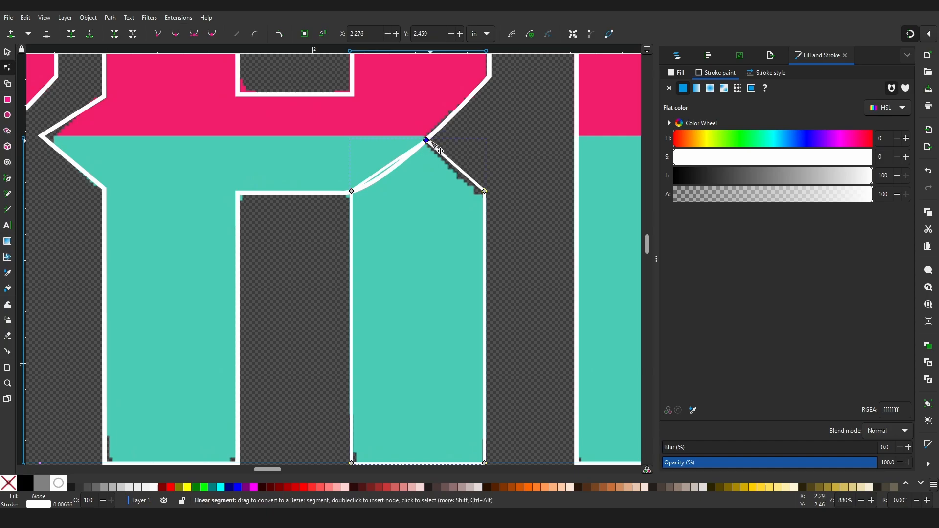
- Lower the leg's outer top corner node to about Y 2.597 in so the slant follows the R's edge
{"action": "left_click", "coordinate": [485, 190]}
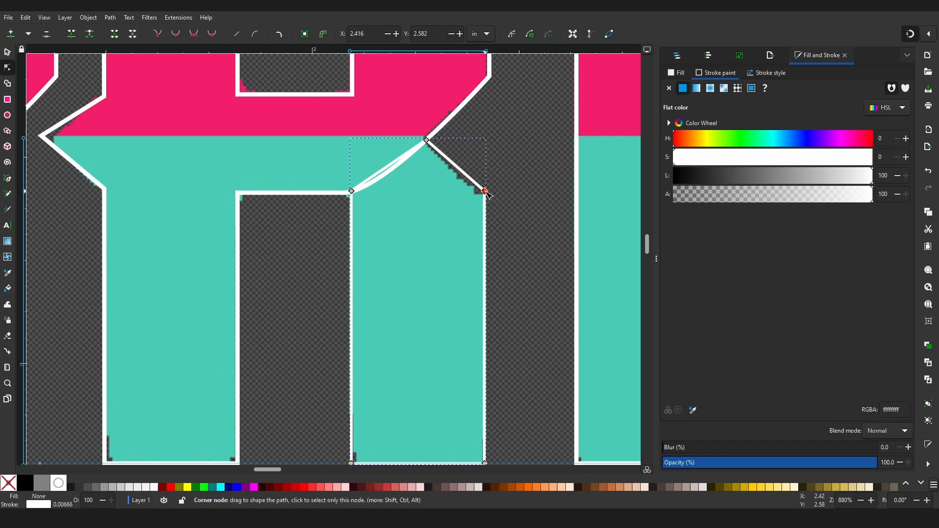
{"action": "left_click_drag", "start_coordinate": [486, 192], "coordinate": [486, 199]}
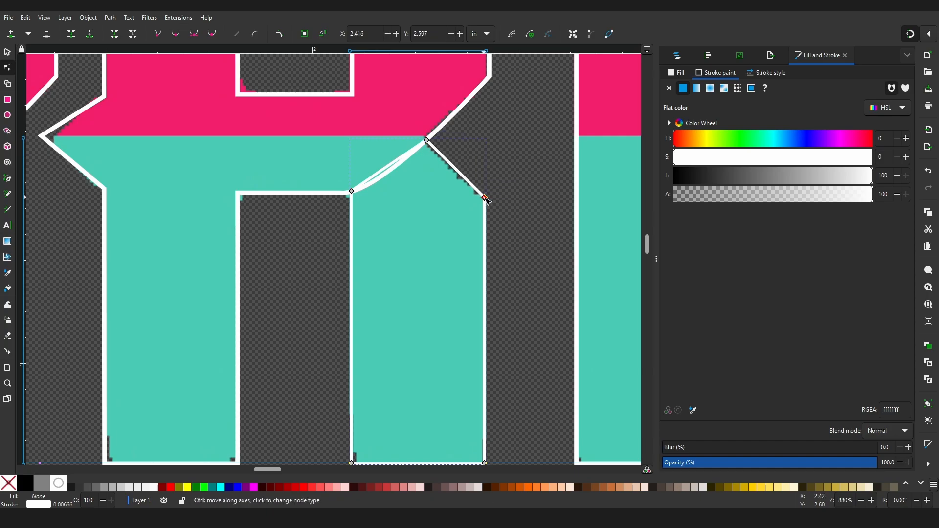
{"action": "scroll", "coordinate": [395, 337], "scroll_direction": "down", "scroll_amount": 4, "text": "ctrl"}
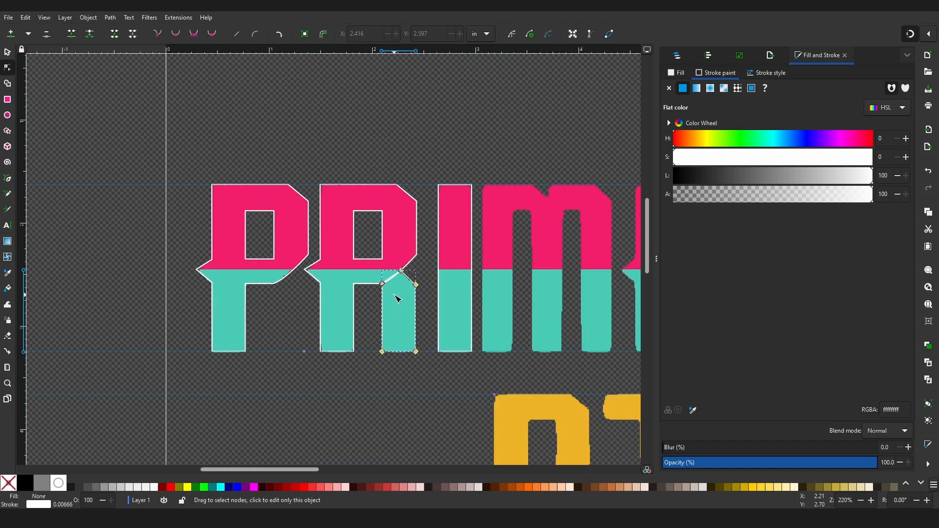
- Unite the leg path with the P copy into a single R outline
{"action": "key", "text": "s"}
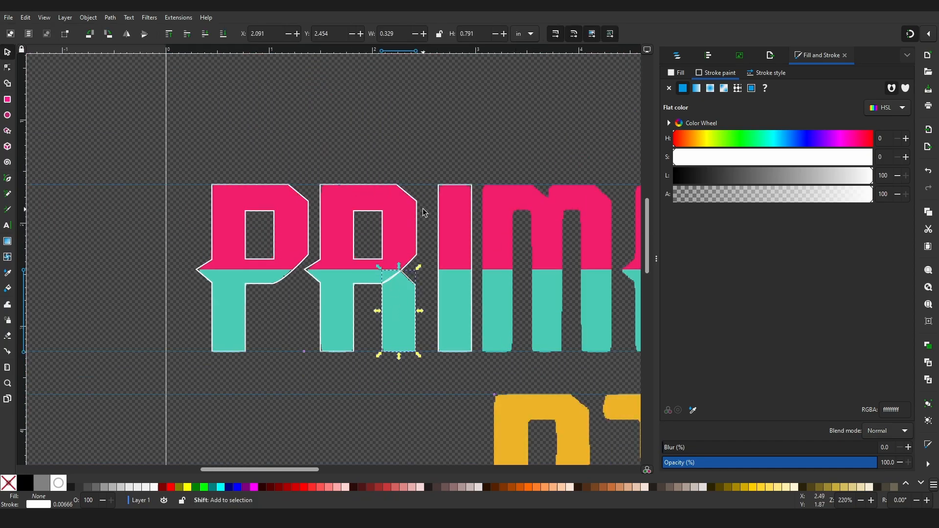
{"action": "left_click", "coordinate": [414, 217], "text": "shift"}
{"action": "scroll", "coordinate": [418, 249], "scroll_direction": "up", "scroll_amount": 2, "text": "ctrl"}
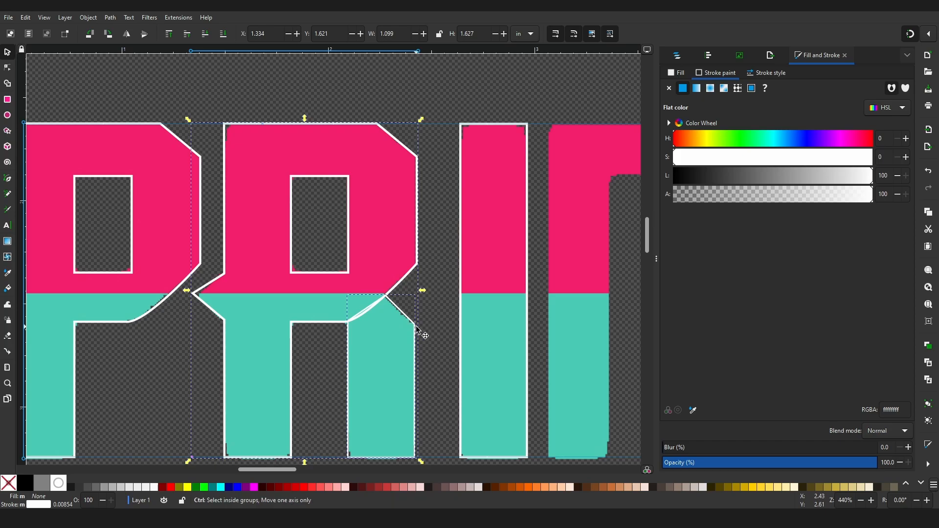
{"action": "key", "text": "ctrl+plus"}
{"action": "scroll", "coordinate": [417, 272], "scroll_direction": "down", "scroll_amount": 1, "text": "ctrl"}
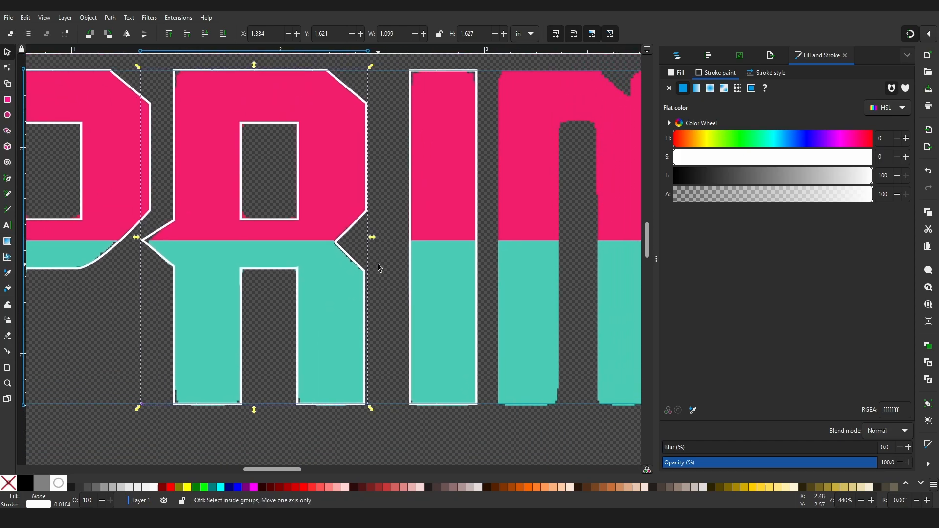
- Place a duplicate of the I rectangle over the M's first stem at about X 3.061 in and narrow it to about 0.301 in
{"action": "left_click", "coordinate": [390, 221]}
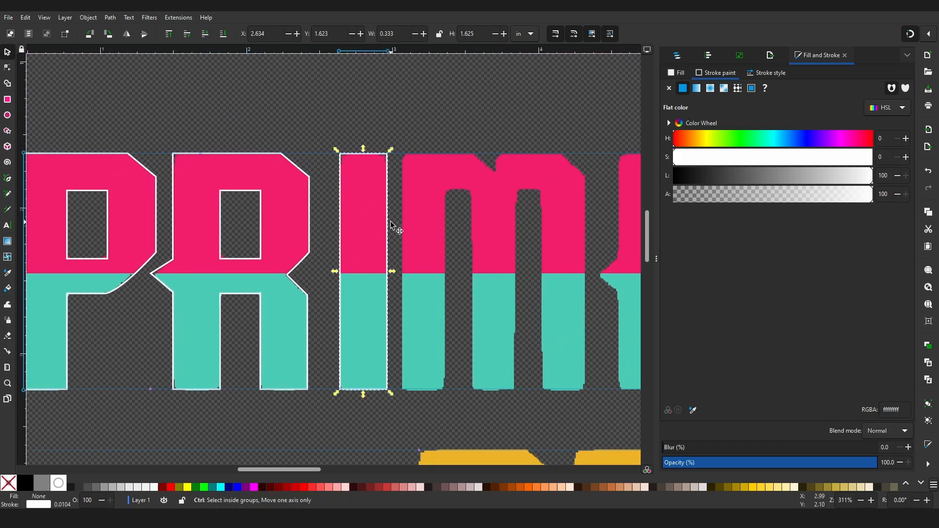
{"action": "left_click_drag", "start_coordinate": [390, 221], "coordinate": [456, 223]}
{"action": "scroll", "coordinate": [461, 239], "scroll_direction": "up", "scroll_amount": 3, "text": "ctrl"}
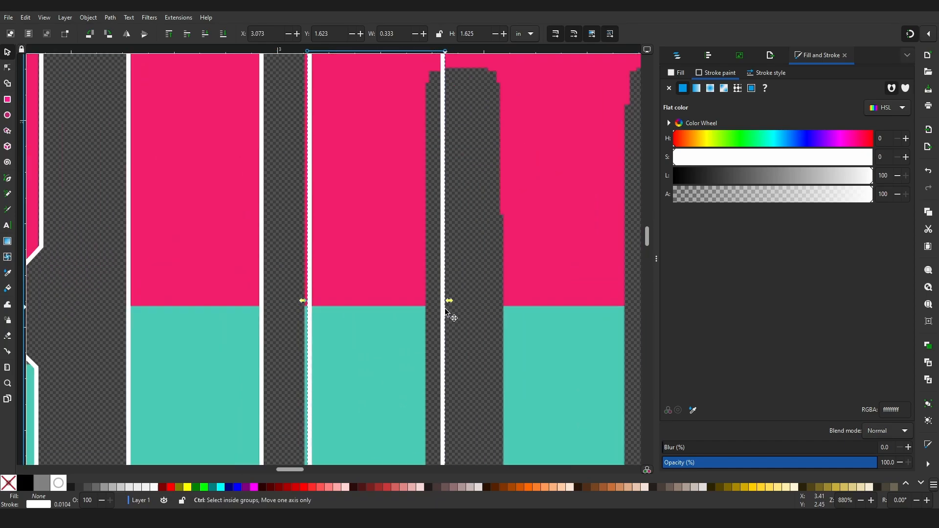
{"action": "left_click_drag", "start_coordinate": [445, 298], "coordinate": [434, 270]}
{"action": "left_click_drag", "start_coordinate": [441, 302], "coordinate": [434, 304]}
{"action": "scroll", "coordinate": [453, 243], "scroll_direction": "down", "scroll_amount": 3, "text": "ctrl"}
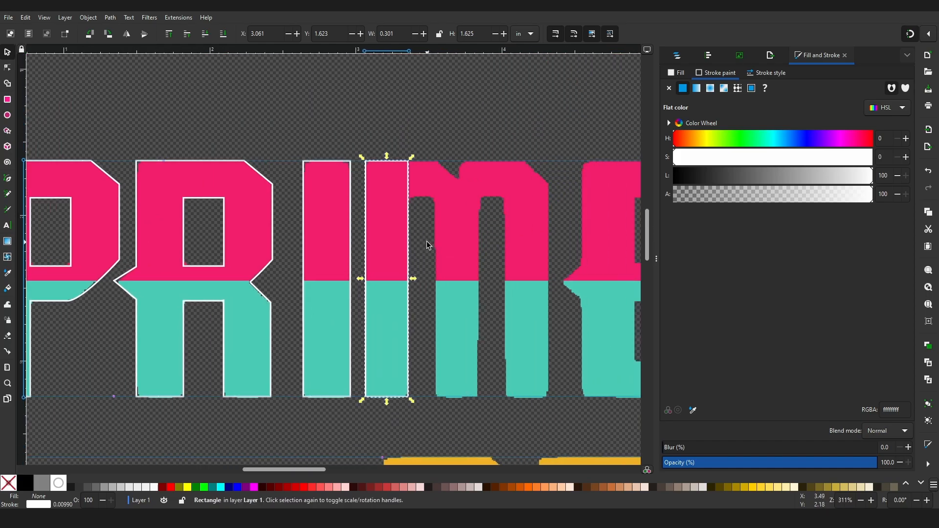
- Copy the stem rectangle over the M's second and third stems, aligning the third at about X 4.017 in
{"action": "key", "text": "ctrl+d"}
{"action": "left_click_drag", "start_coordinate": [410, 247], "coordinate": [554, 255]}
{"action": "key", "text": "ctrl+d"}
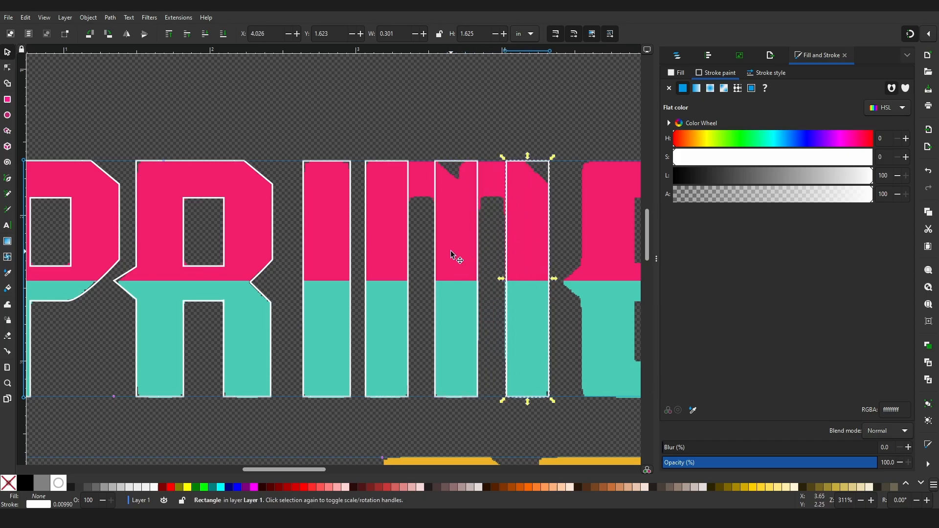
{"action": "scroll", "coordinate": [445, 205], "scroll_direction": "up", "scroll_amount": 3, "text": "ctrl"}
{"action": "left_click_drag", "start_coordinate": [410, 186], "coordinate": [406, 189]}
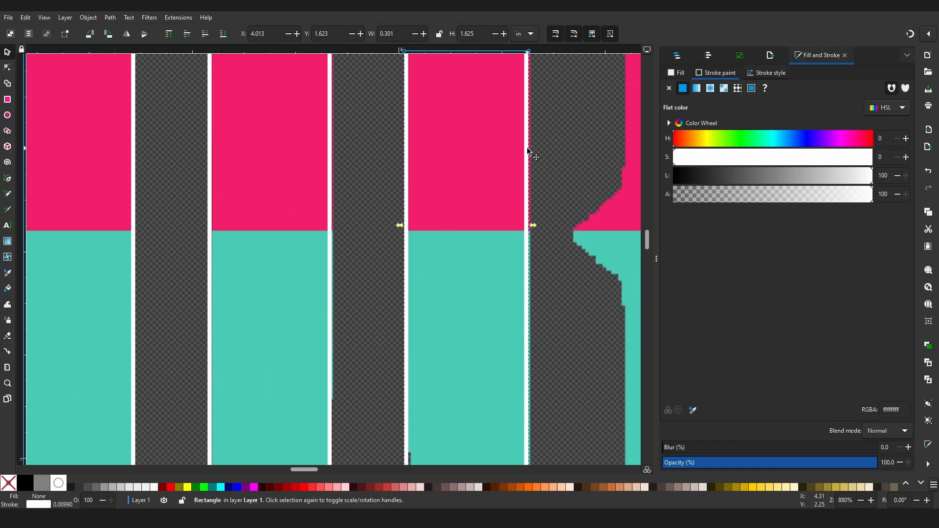
{"action": "left_click_drag", "start_coordinate": [529, 151], "coordinate": [535, 151]}
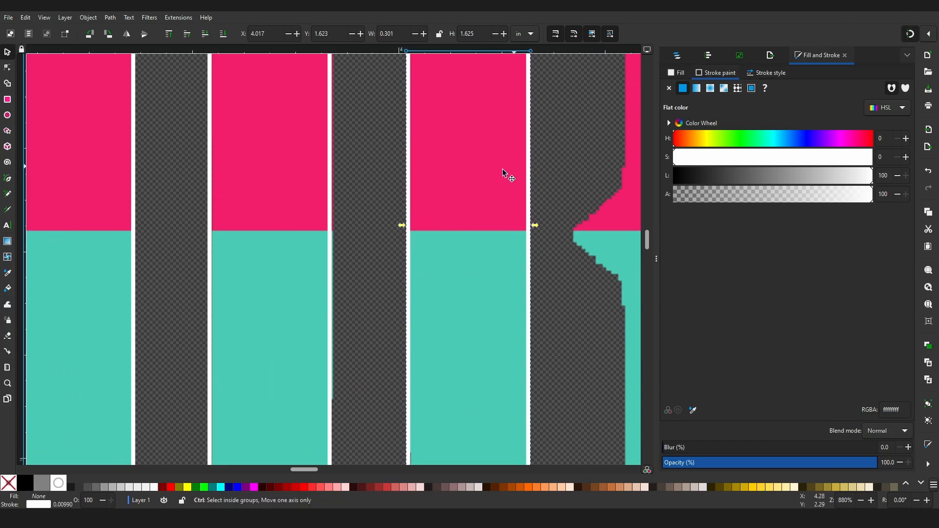
{"action": "scroll", "coordinate": [505, 172], "scroll_direction": "down", "scroll_amount": 3, "text": "ctrl"}
- Distribute the M's three stem rectangles horizontally with even gaps between them
{"action": "left_click", "coordinate": [414, 142]}
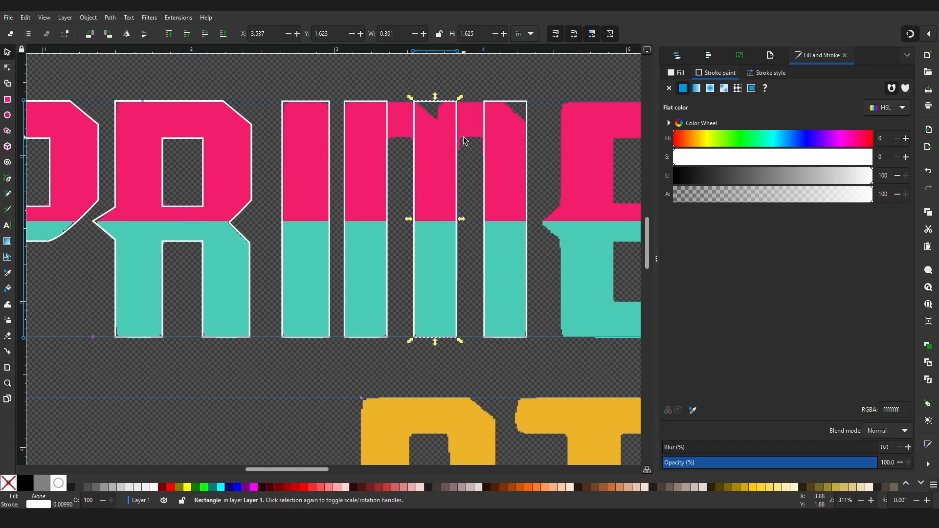
{"action": "left_click", "coordinate": [488, 138], "text": "shift"}
{"action": "left_click", "coordinate": [385, 130], "text": "shift"}
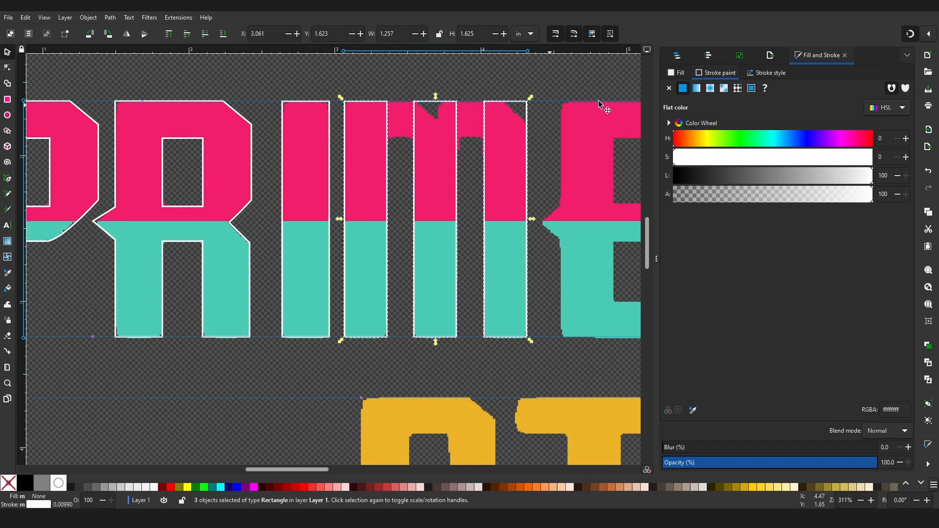
{"action": "left_click", "coordinate": [707, 57]}
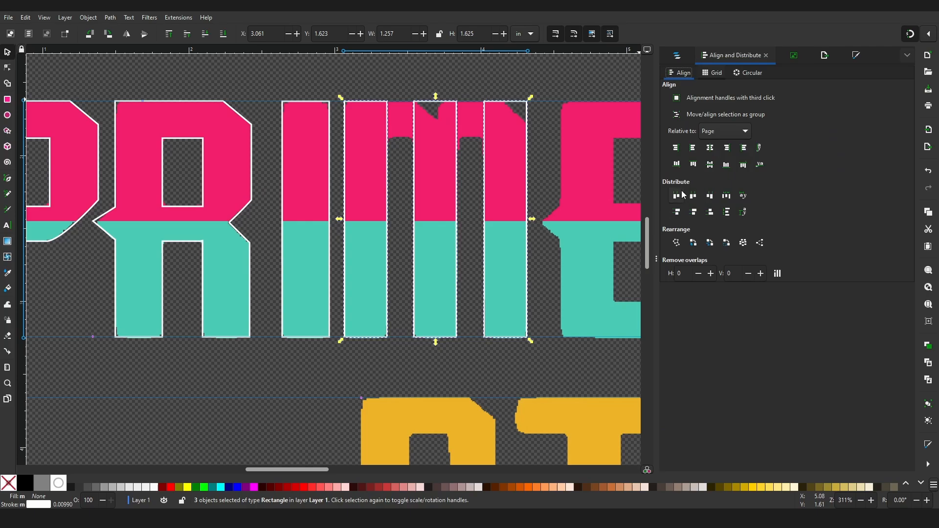
{"action": "left_click", "coordinate": [727, 197]}
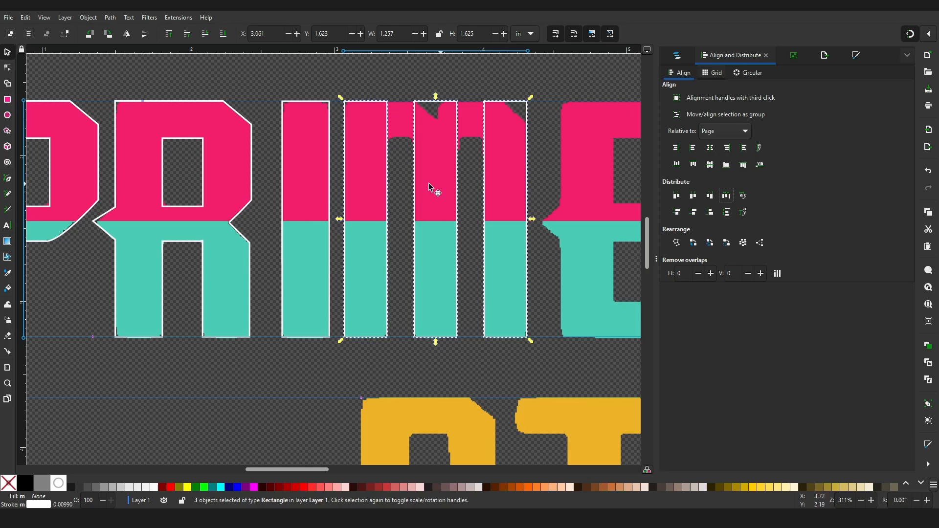
- Draw a crossbar rectangle about 1.257 by 0.252 in across the tops of the M's three stems
{"action": "middle_click_drag", "start_coordinate": [475, 159], "coordinate": [436, 210]}
{"action": "scroll", "coordinate": [431, 192], "scroll_direction": "up", "scroll_amount": 2, "text": "ctrl"}
{"action": "middle_click_drag", "start_coordinate": [384, 148], "coordinate": [400, 146]}
{"action": "left_click", "coordinate": [7, 101]}
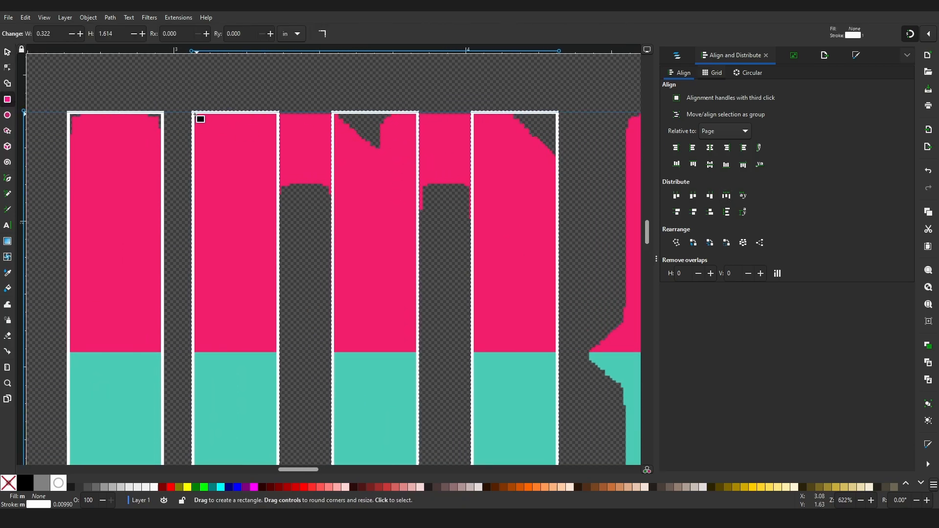
{"action": "left_click_drag", "start_coordinate": [191, 111], "coordinate": [559, 180]}
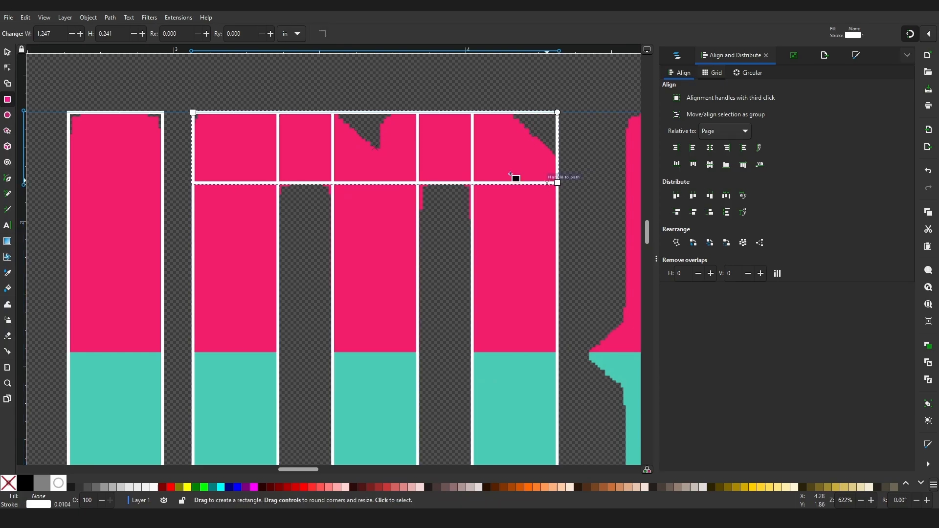
- Unite the M's crossbar and three stem rectangles into a single outline
{"action": "scroll", "coordinate": [346, 168], "scroll_direction": "down", "scroll_amount": 5, "text": "ctrl"}
{"action": "scroll", "coordinate": [374, 169], "scroll_direction": "up", "scroll_amount": 2, "text": "ctrl"}
{"action": "key", "text": "s"}
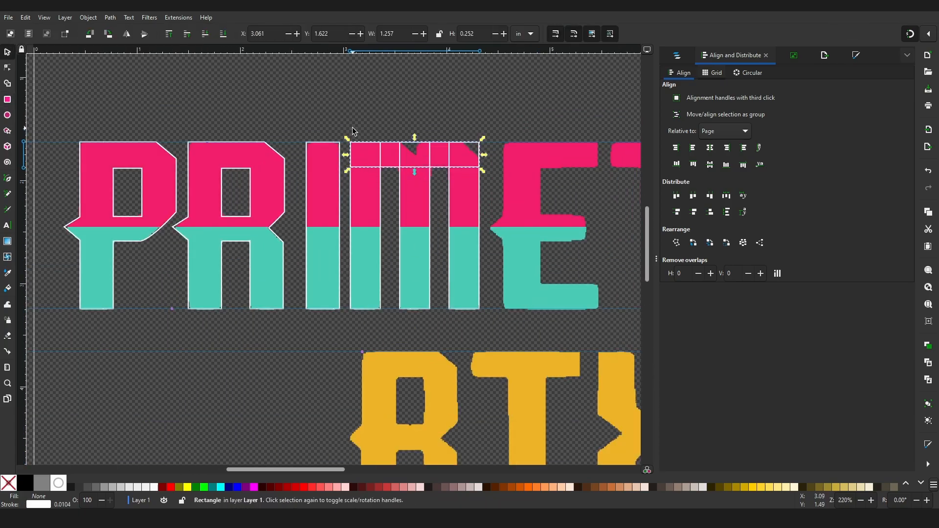
{"action": "left_click_drag", "start_coordinate": [445, 221], "coordinate": [491, 312]}
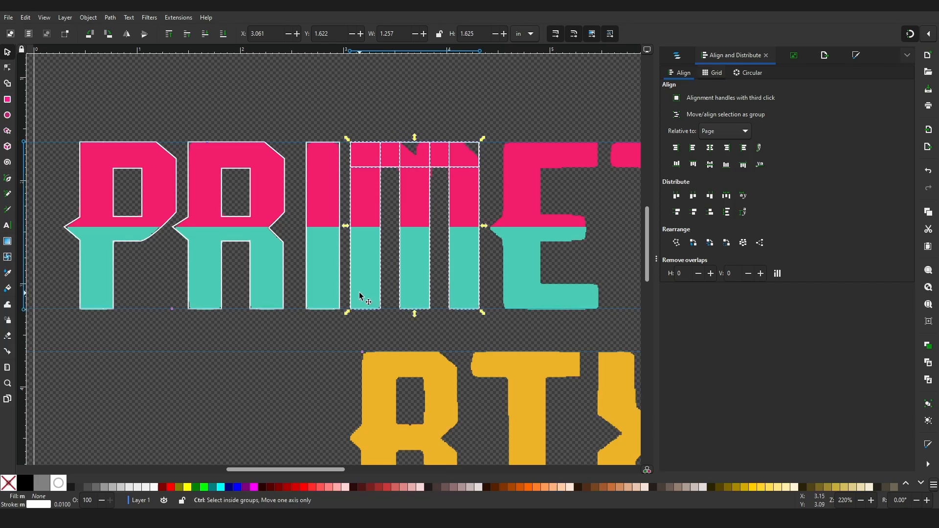
{"action": "key", "text": "ctrl+plus"}
- Delete the redundant nodes along the M's top edge and on its two outer sides at the crossbar's lower edge
{"action": "scroll", "coordinate": [423, 107], "scroll_direction": "up", "scroll_amount": 3, "text": "ctrl"}
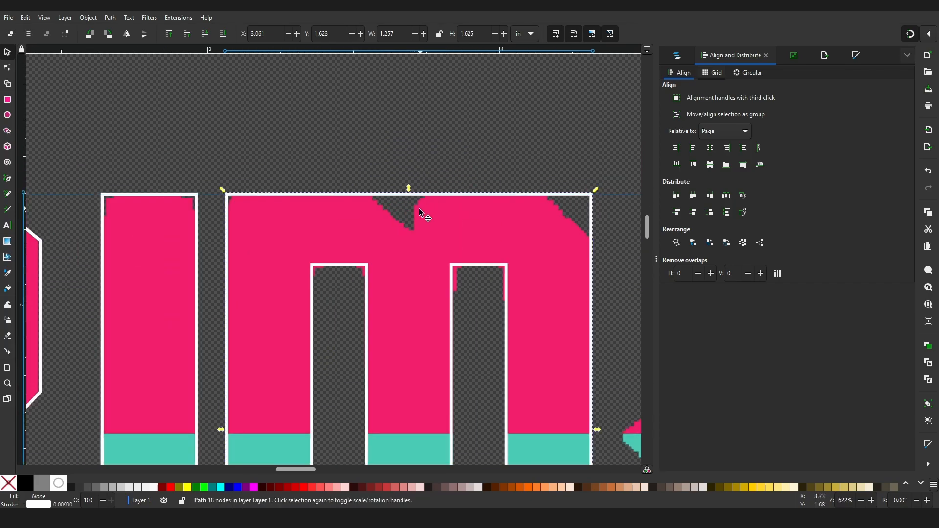
{"action": "key", "text": "n"}
{"action": "left_click_drag", "start_coordinate": [307, 181], "coordinate": [515, 197]}
{"action": "key", "text": "Delete"}
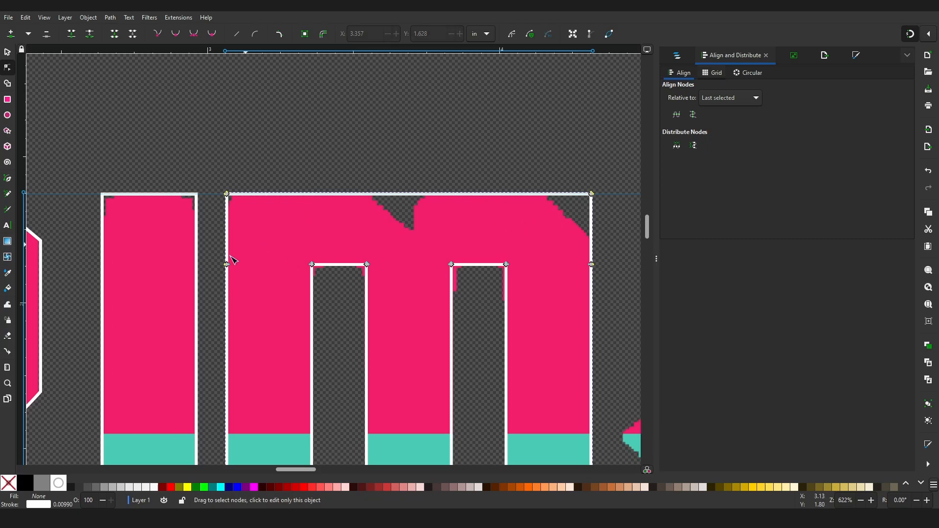
{"action": "left_click_drag", "start_coordinate": [216, 252], "coordinate": [243, 279]}
{"action": "left_click", "coordinate": [591, 265], "text": "shift"}
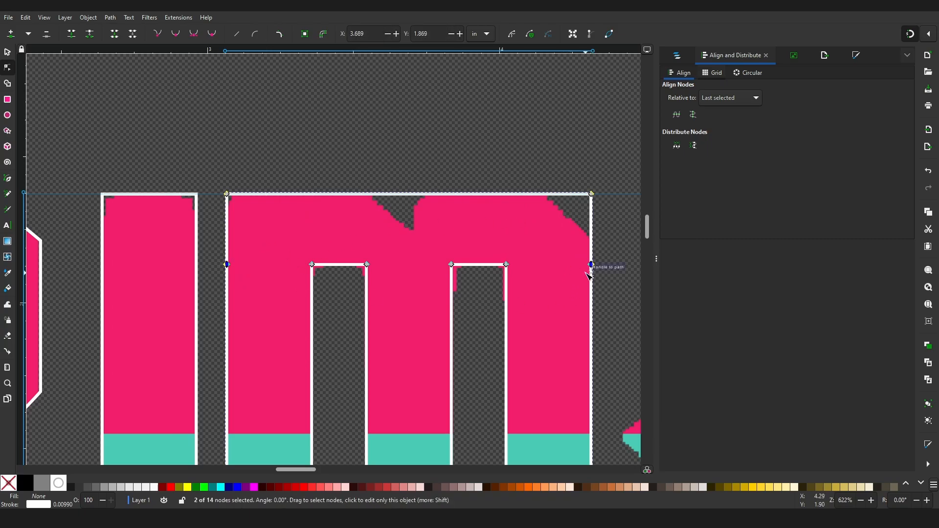
{"action": "key", "text": "Delete"}
- Add three nodes to the M's top edge and pull the middle one down to the notch tip, about X 3.71, Y 1.76 in
{"action": "scroll", "coordinate": [503, 214], "scroll_direction": "down", "scroll_amount": 5}
{"action": "scroll", "coordinate": [480, 173], "scroll_direction": "up", "scroll_amount": 5}
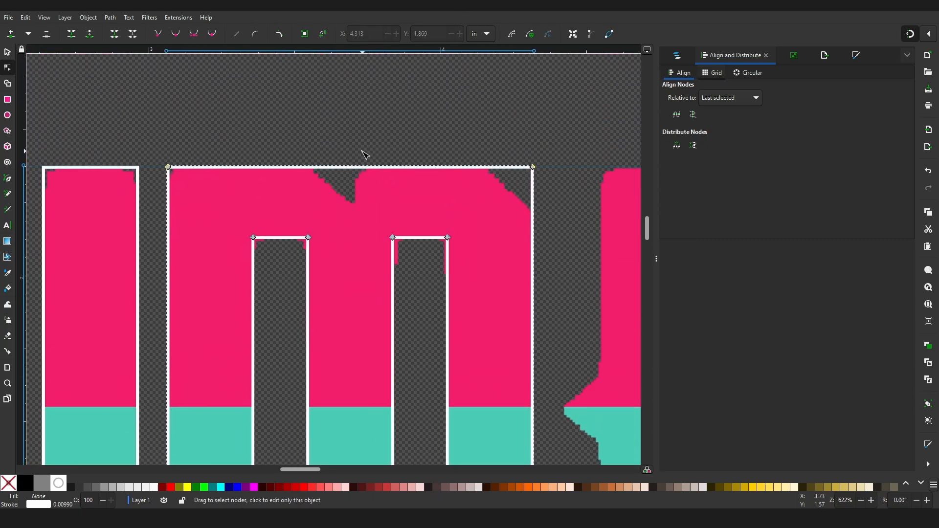
{"action": "scroll", "coordinate": [364, 155], "scroll_direction": "up", "scroll_amount": 3, "text": "ctrl"}
{"action": "double_click", "coordinate": [343, 197]}
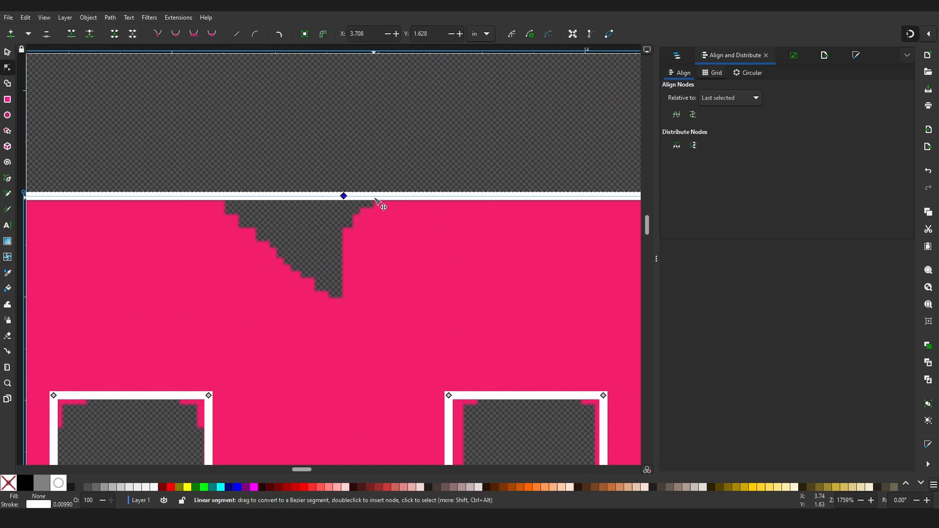
{"action": "double_click", "coordinate": [219, 196]}
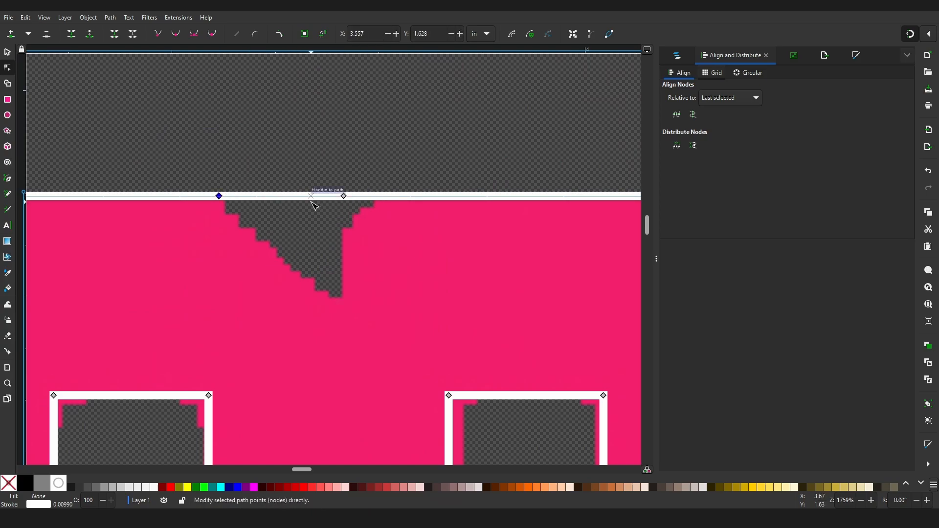
{"action": "double_click", "coordinate": [312, 196]}
{"action": "left_click_drag", "start_coordinate": [311, 197], "coordinate": [346, 304]}
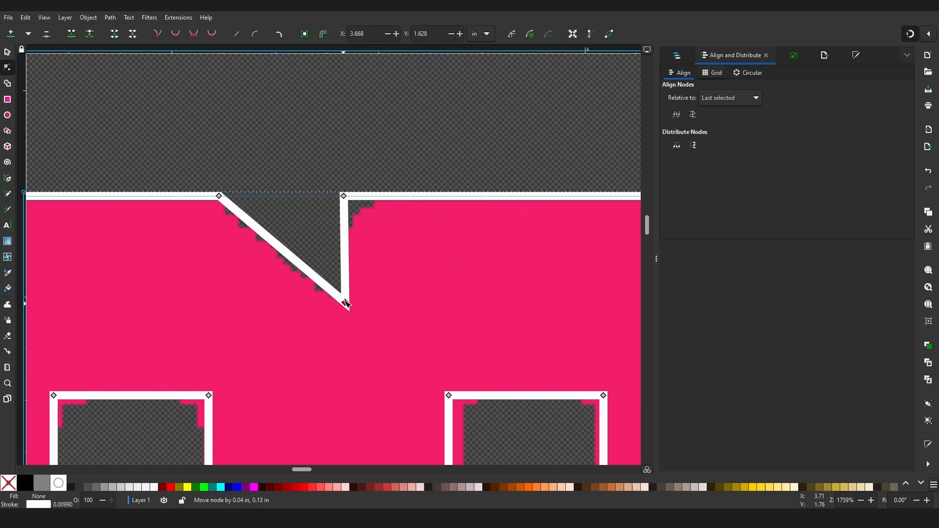
- Align the notch tip and the upper node above it on one vertical line so the notch's side is straight
{"action": "left_click_drag", "start_coordinate": [331, 132], "coordinate": [391, 330]}
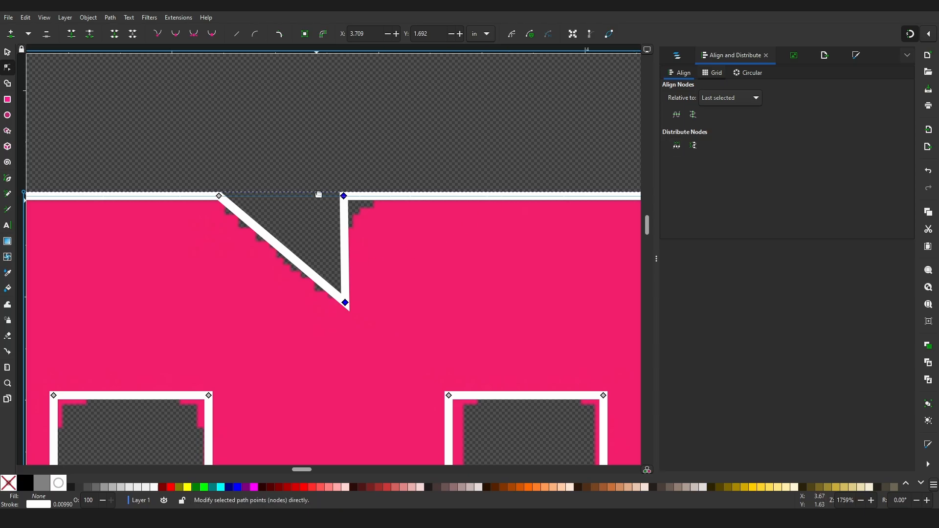
{"action": "left_click", "coordinate": [692, 115]}
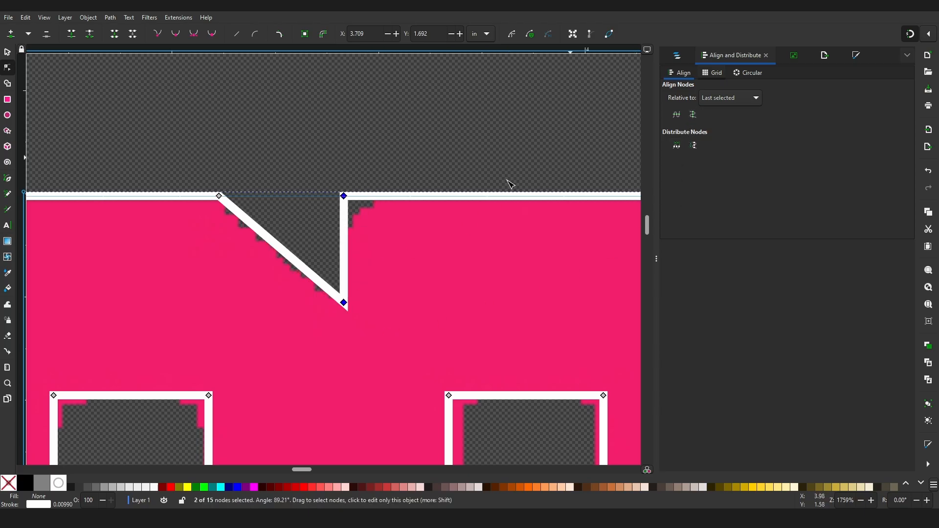
- Try rounding the node above the M's notch tip with the Corners effect, and remove the effect
{"action": "middle_click_drag", "start_coordinate": [398, 277], "coordinate": [375, 239]}
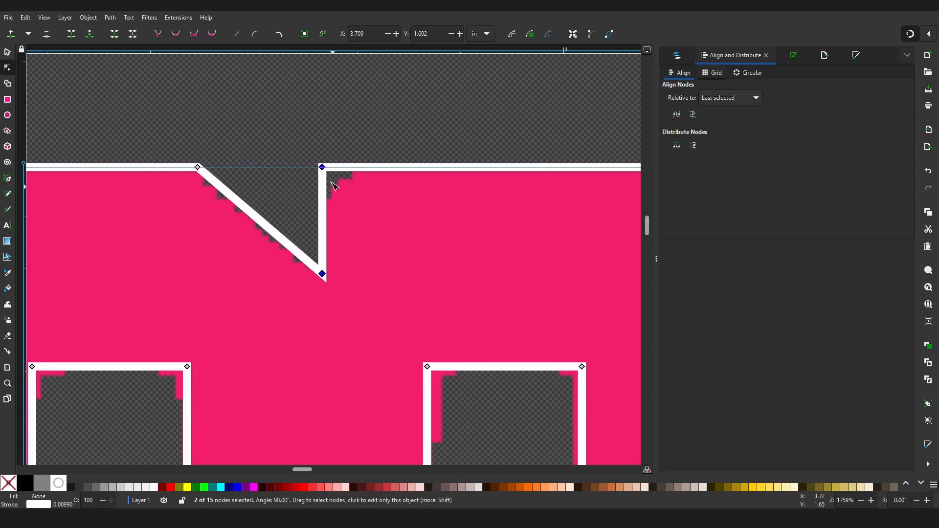
{"action": "left_click", "coordinate": [322, 167]}
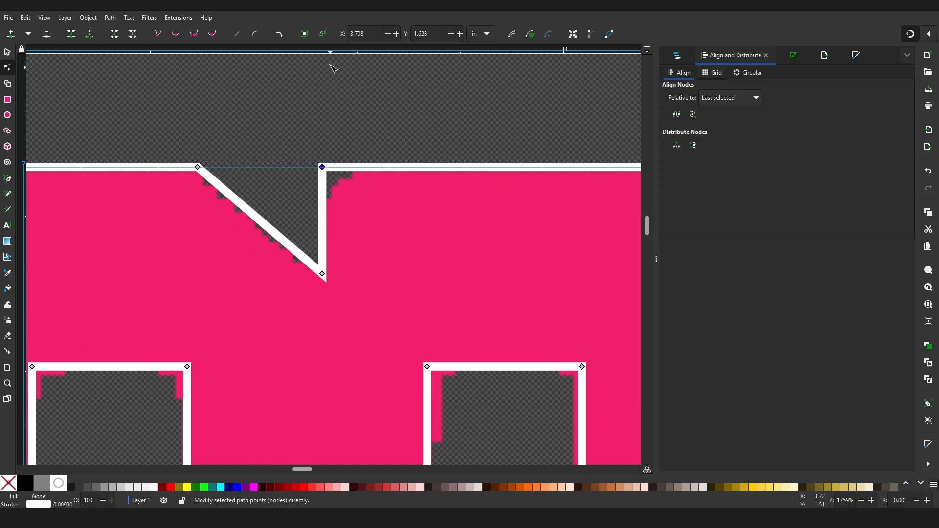
{"action": "left_click", "coordinate": [279, 34]}
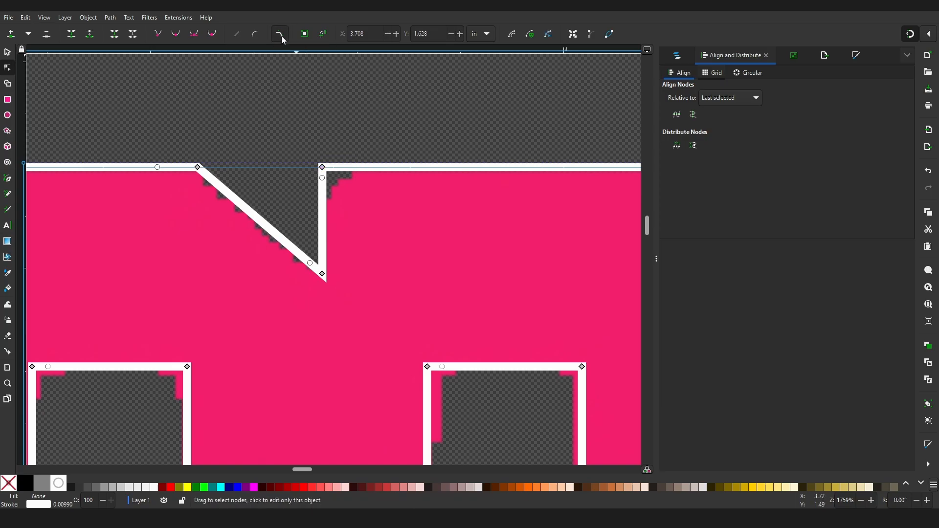
{"action": "left_click_drag", "start_coordinate": [322, 169], "coordinate": [328, 234]}
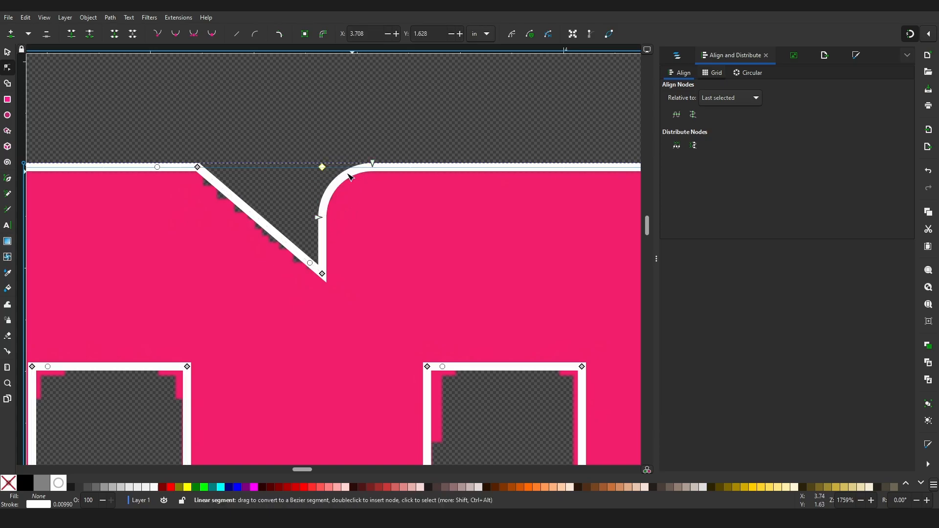
{"action": "left_click", "coordinate": [279, 35]}
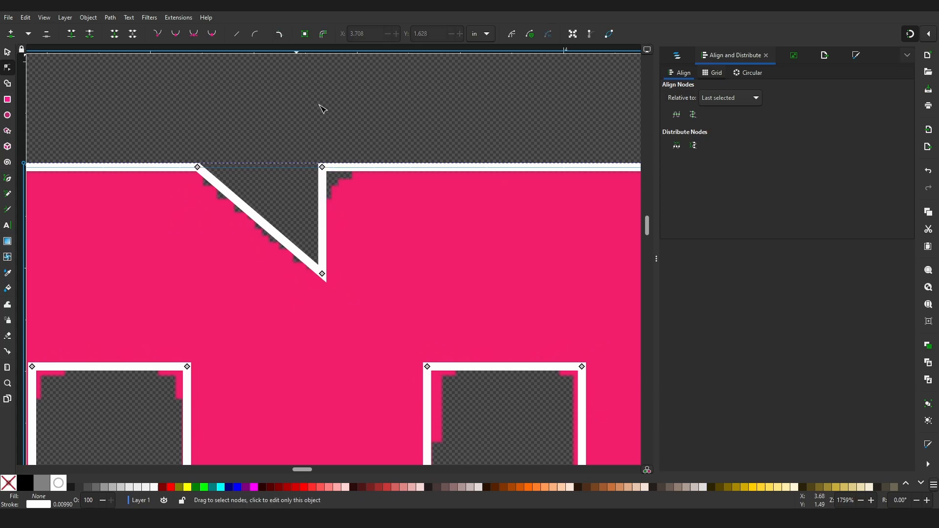
- Reapply the Corners effect to the node above the M's notch tip and round it to match the raster's curve
{"action": "left_click", "coordinate": [322, 167]}
{"action": "mouse_move", "coordinate": [324, 184]}
{"action": "left_mouse_down"}
{"action": "mouse_move", "coordinate": [324, 229]}
{"action": "mouse_move", "coordinate": [318, 216]}
{"action": "left_mouse_up"}
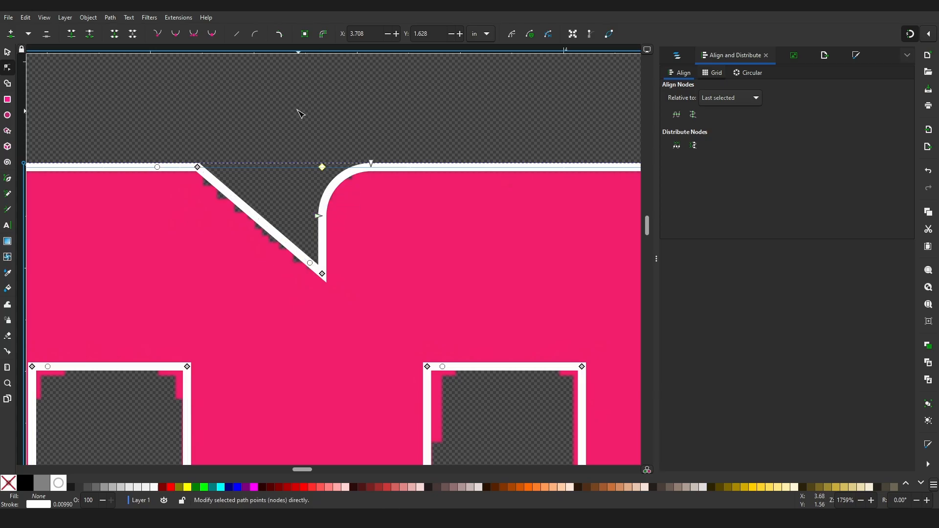
- Remove the Corners effect from the M outline and undo the removal
{"action": "left_click_drag", "start_coordinate": [300, 117], "coordinate": [316, 130]}
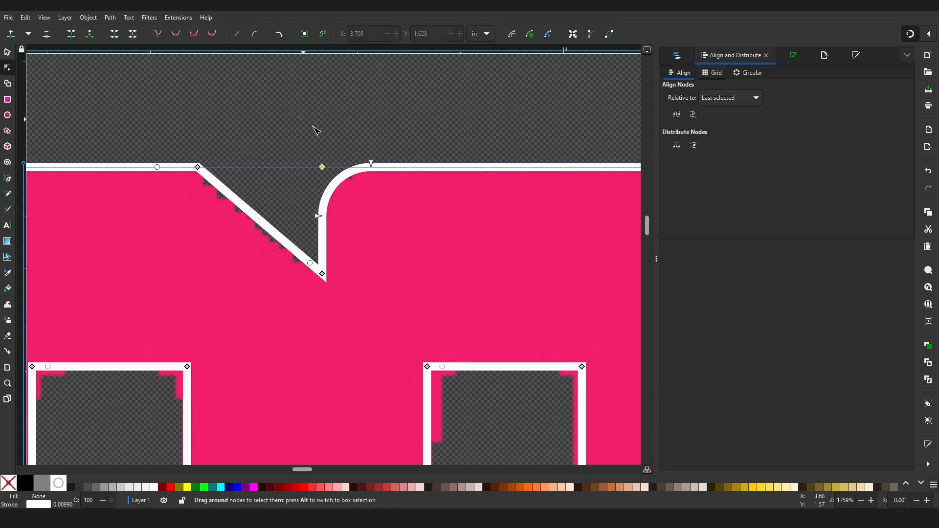
{"action": "left_click", "coordinate": [280, 35]}
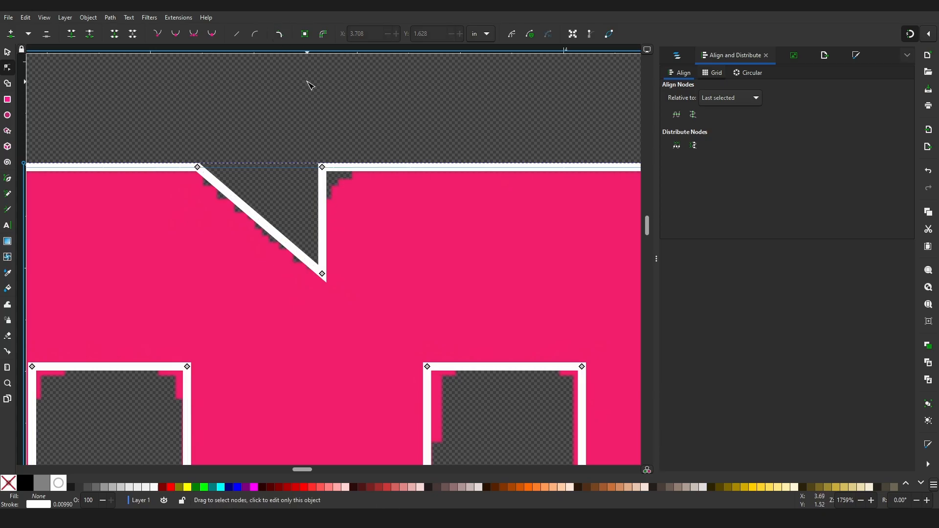
{"action": "key", "text": "ctrl+z"}
{"action": "left_click", "coordinate": [209, 104]}
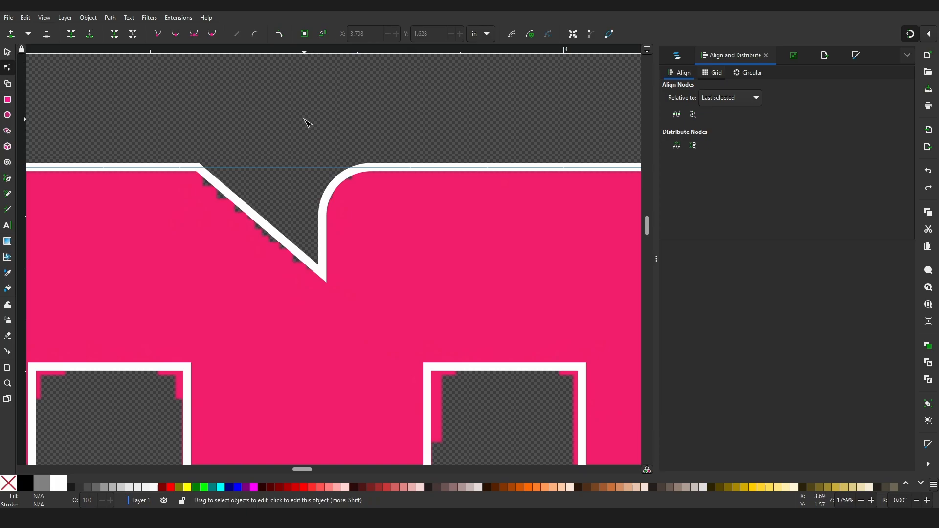
- Bevel the M's outer top corner by adding nodes at both ends of the raster's slant and deleting the corner node
{"action": "left_click", "coordinate": [323, 204]}
{"action": "scroll", "coordinate": [322, 205], "scroll_direction": "down", "scroll_amount": 4, "text": "ctrl"}
{"action": "middle_click_drag", "start_coordinate": [344, 182], "coordinate": [253, 113]}
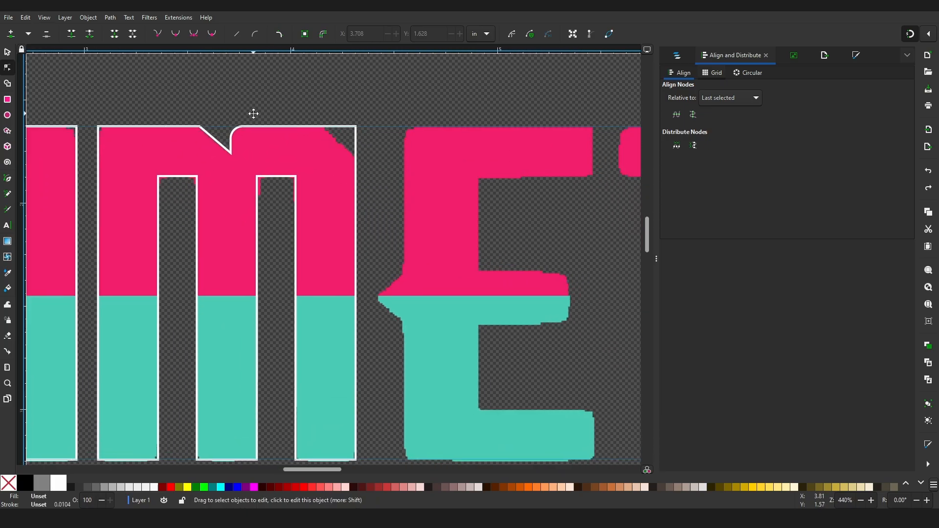
{"action": "scroll", "coordinate": [288, 146], "scroll_direction": "down", "scroll_amount": 1, "text": "ctrl"}
{"action": "scroll", "coordinate": [289, 145], "scroll_direction": "up", "scroll_amount": 3, "text": "ctrl"}
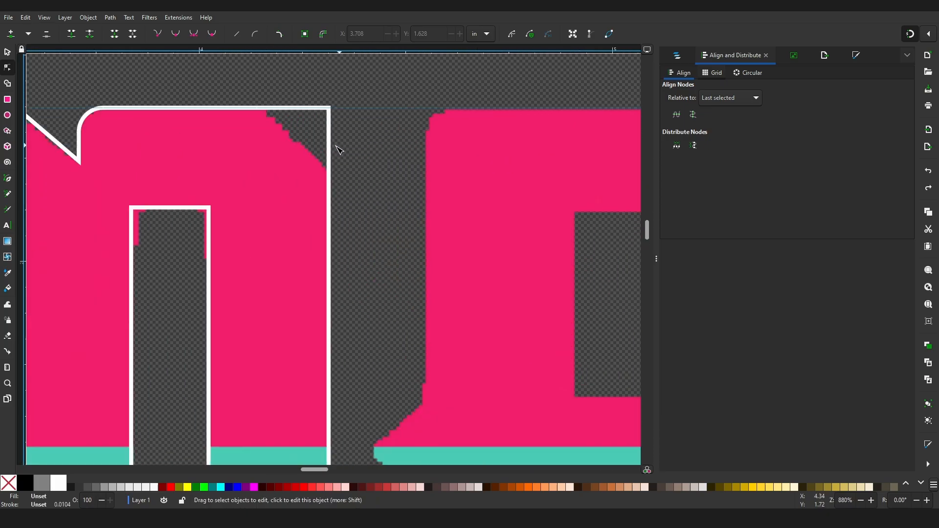
{"action": "double_click", "coordinate": [265, 107]}
{"action": "left_click", "coordinate": [356, 37]}
{"action": "scroll", "coordinate": [240, 92], "scroll_direction": "up", "scroll_amount": 1, "text": "ctrl"}
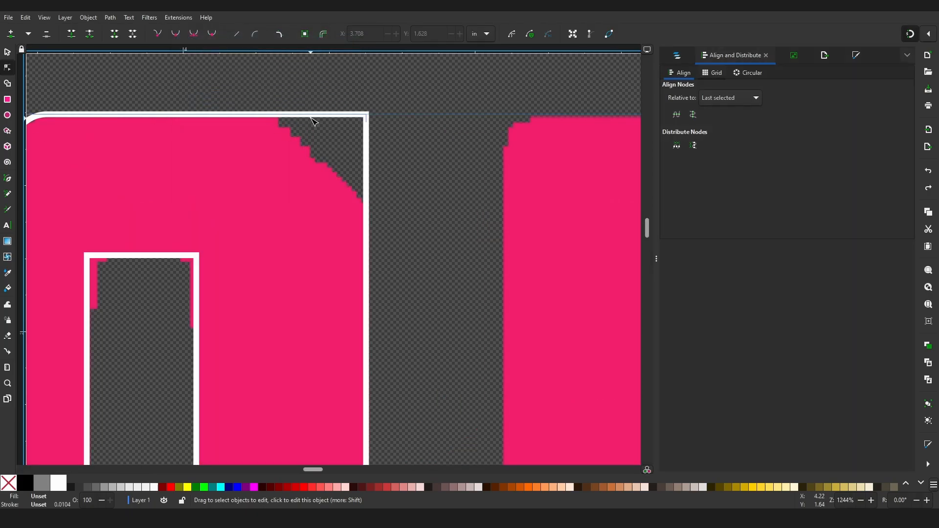
{"action": "double_click", "coordinate": [277, 115]}
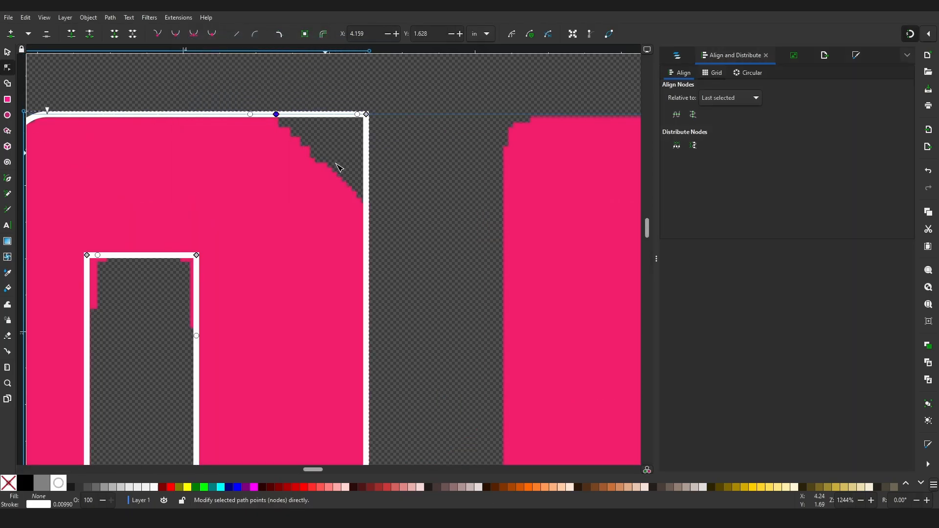
{"action": "double_click", "coordinate": [366, 207]}
{"action": "key", "text": "Delete"}
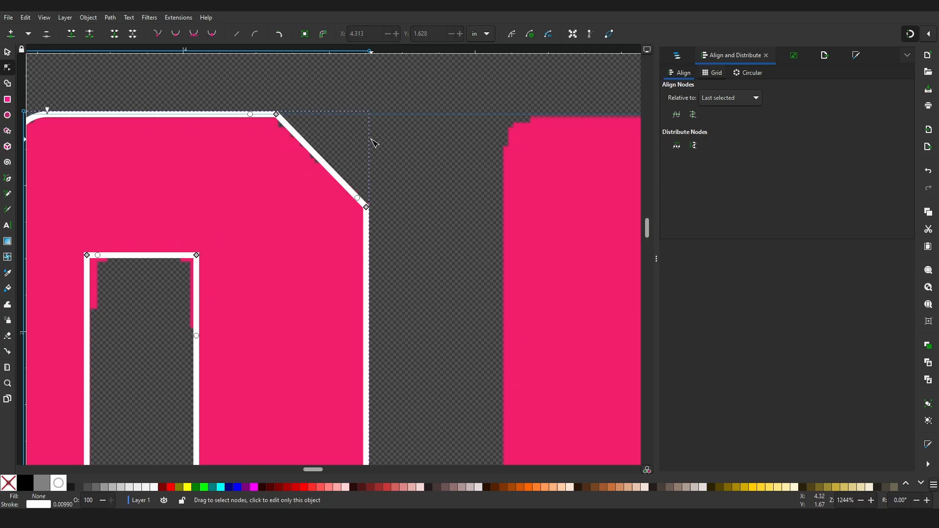
{"action": "left_click", "coordinate": [367, 208], "text": "shift"}
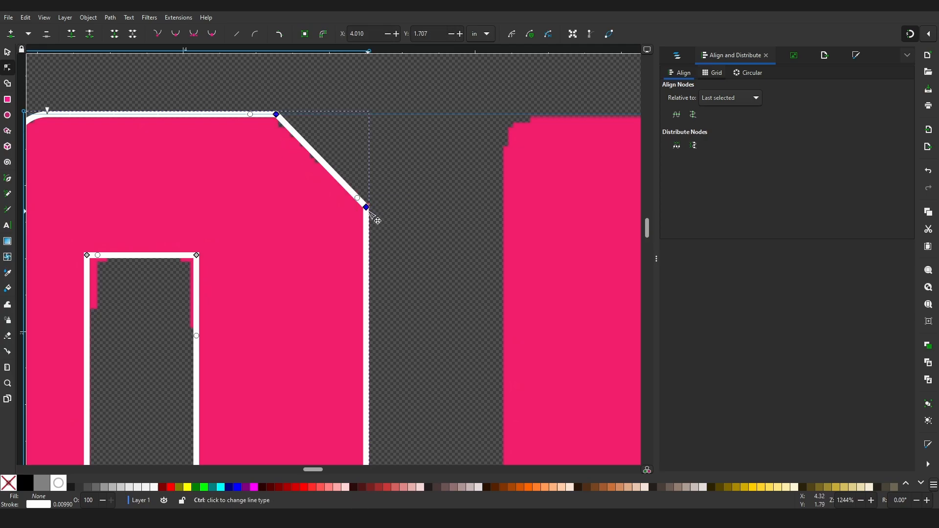
- Raise the lower node of the M's corner bevel slightly along the outer edge and deselect the outline
{"action": "left_click", "coordinate": [366, 207]}
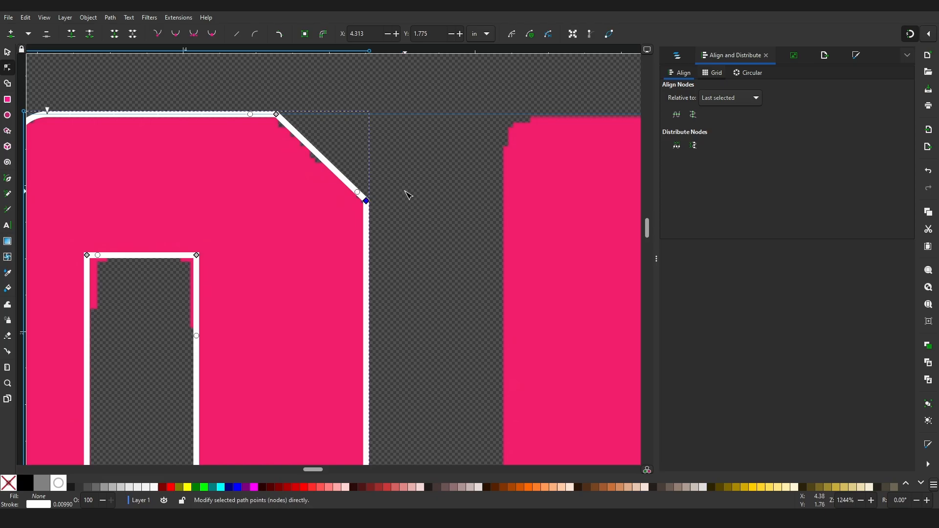
{"action": "scroll", "coordinate": [306, 180], "scroll_direction": "down", "scroll_amount": 6, "text": "ctrl"}
{"action": "left_click", "coordinate": [259, 168]}
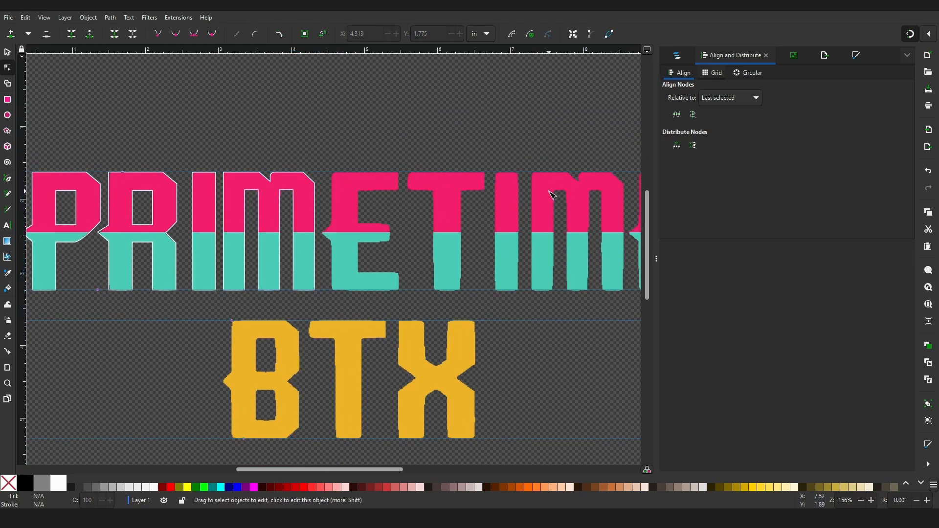
- Duplicate the I's rectangle onto the first E's stem and widen the copy to 0.370 in
{"action": "scroll", "coordinate": [322, 228], "scroll_direction": "up", "scroll_amount": 1, "text": "ctrl"}
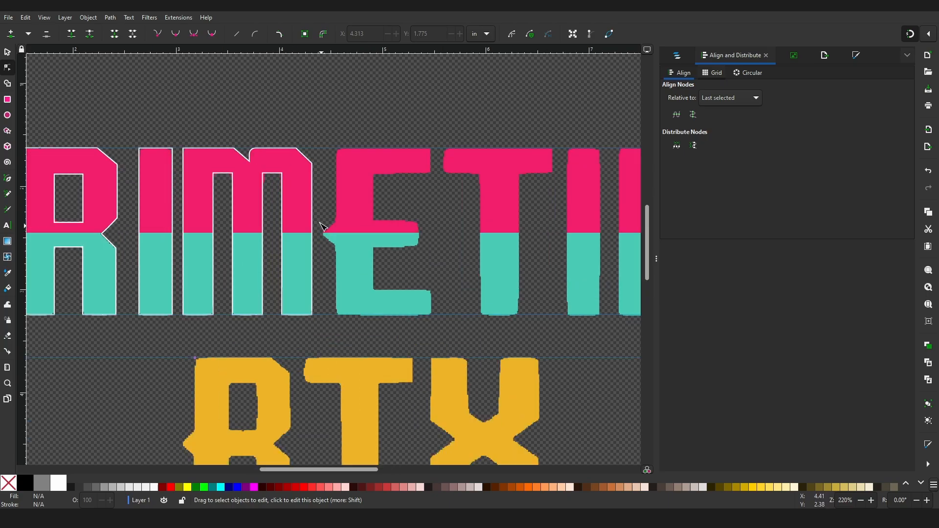
{"action": "key", "text": "s"}
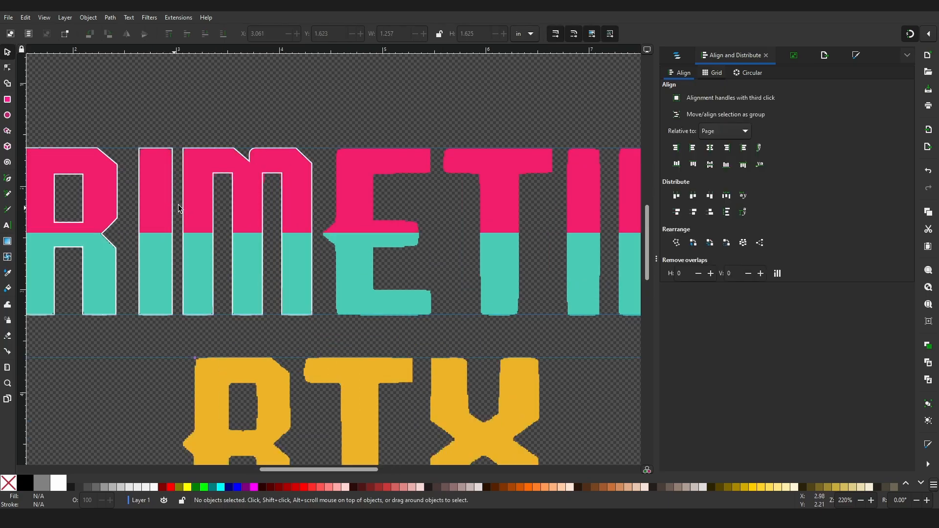
{"action": "left_click", "coordinate": [169, 204]}
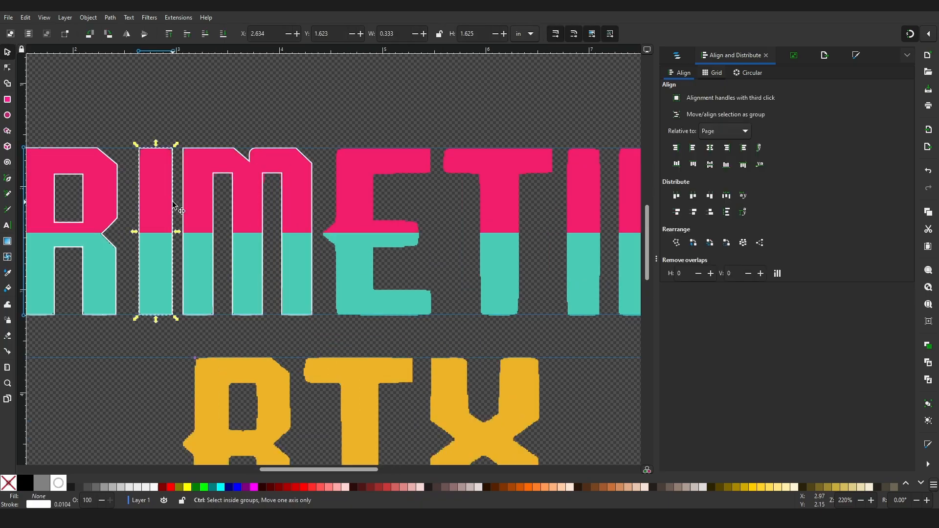
{"action": "left_click_drag", "start_coordinate": [173, 205], "coordinate": [378, 234]}
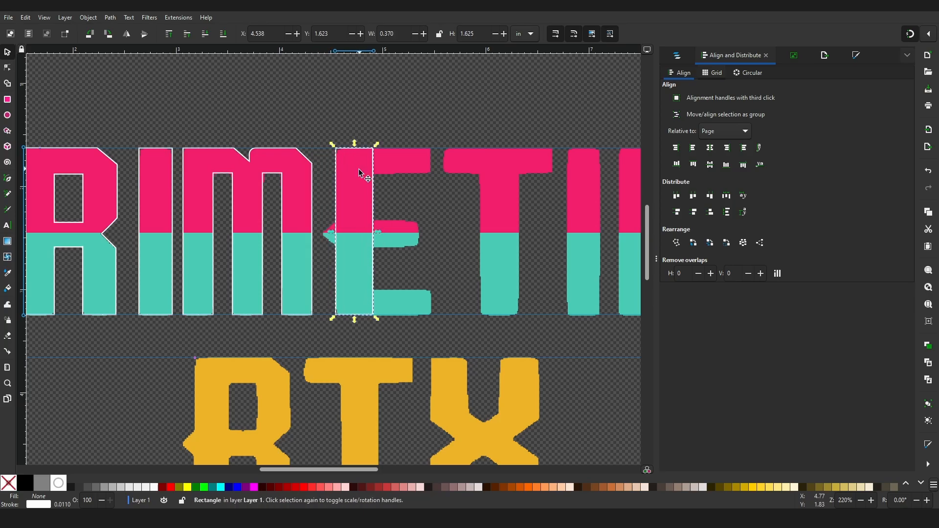
- Duplicate the stem rectangle, rotate the copy 90°, and fit it to the E's top arm at 0.928 by 0.253 in
{"action": "middle_click_drag", "start_coordinate": [371, 197], "coordinate": [337, 212]}
{"action": "scroll", "coordinate": [336, 212], "scroll_direction": "up", "scroll_amount": 1, "text": "ctrl"}
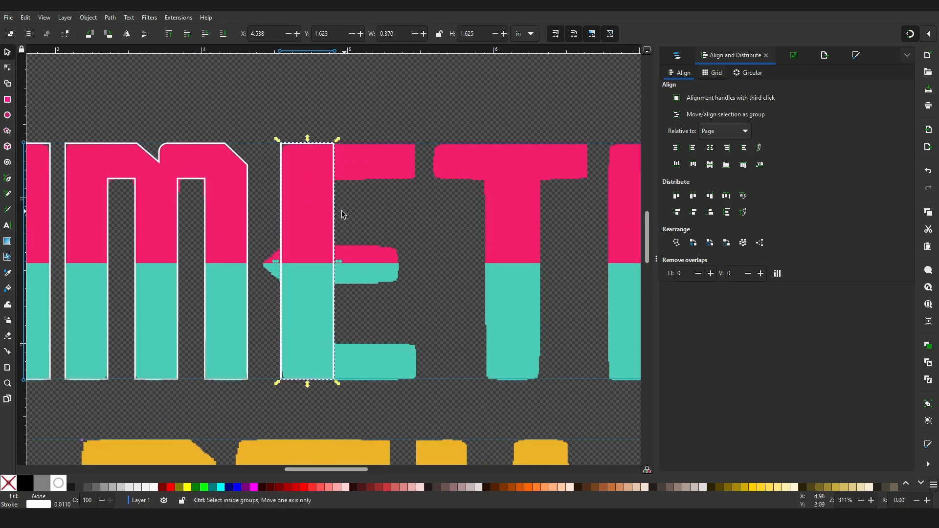
{"action": "left_click", "coordinate": [333, 162]}
{"action": "key", "text": "ctrl+bracketleft"}
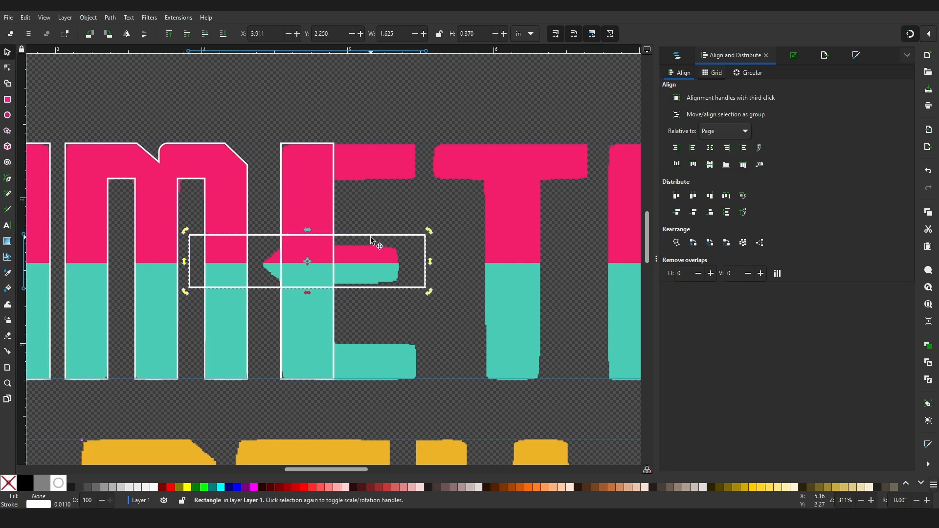
{"action": "left_click_drag", "start_coordinate": [371, 237], "coordinate": [463, 145]}
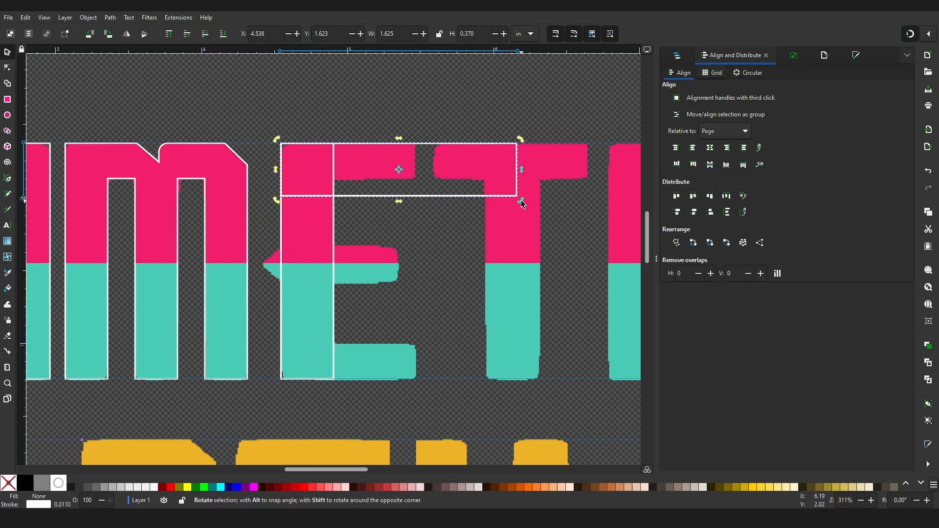
{"action": "left_click", "coordinate": [514, 192]}
{"action": "left_click_drag", "start_coordinate": [519, 198], "coordinate": [404, 272]}
- Fit a rectangle copy to the E's middle arm and place a duplicate of the top arm's rectangle on the bottom arm
{"action": "left_click_drag", "start_coordinate": [340, 242], "coordinate": [335, 240]}
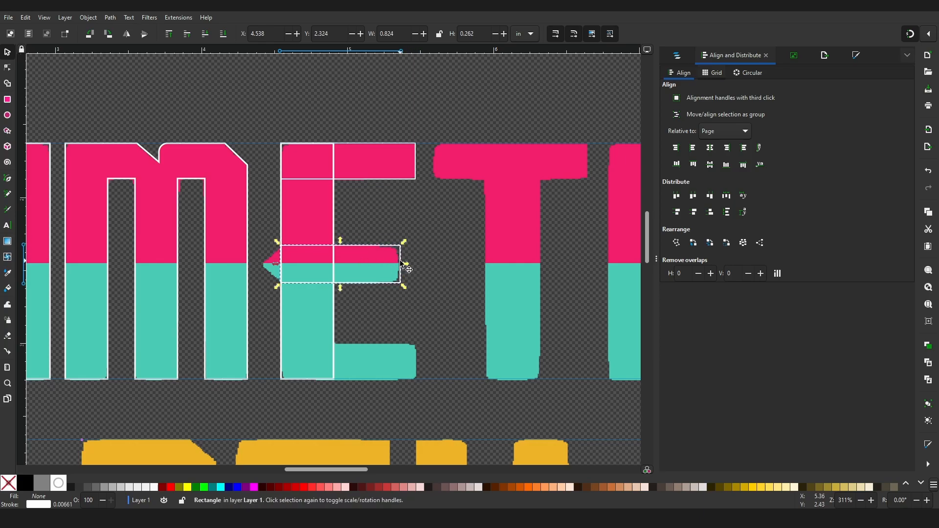
{"action": "left_click_drag", "start_coordinate": [405, 264], "coordinate": [402, 263]}
{"action": "left_click", "coordinate": [397, 190]}
{"action": "left_click", "coordinate": [395, 182]}
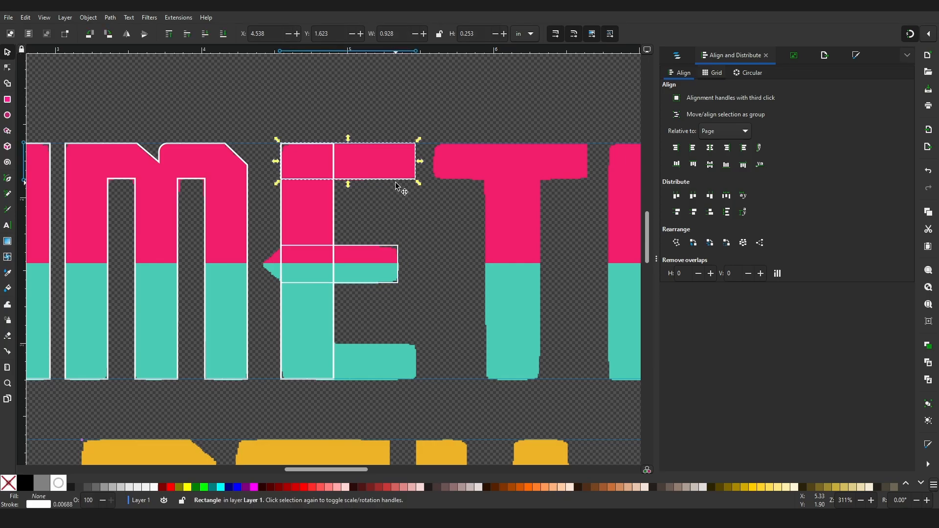
{"action": "left_click_drag", "start_coordinate": [386, 346], "coordinate": [390, 384]}
- Unite the E's stem and three arm rectangles into a single outline
{"action": "scroll", "coordinate": [391, 218], "scroll_direction": "down", "scroll_amount": 1}
{"action": "scroll", "coordinate": [391, 217], "scroll_direction": "left", "scroll_amount": 3}
{"action": "scroll", "coordinate": [396, 223], "scroll_direction": "left", "scroll_amount": 2}
{"action": "scroll", "coordinate": [396, 223], "scroll_direction": "down", "scroll_amount": 1}
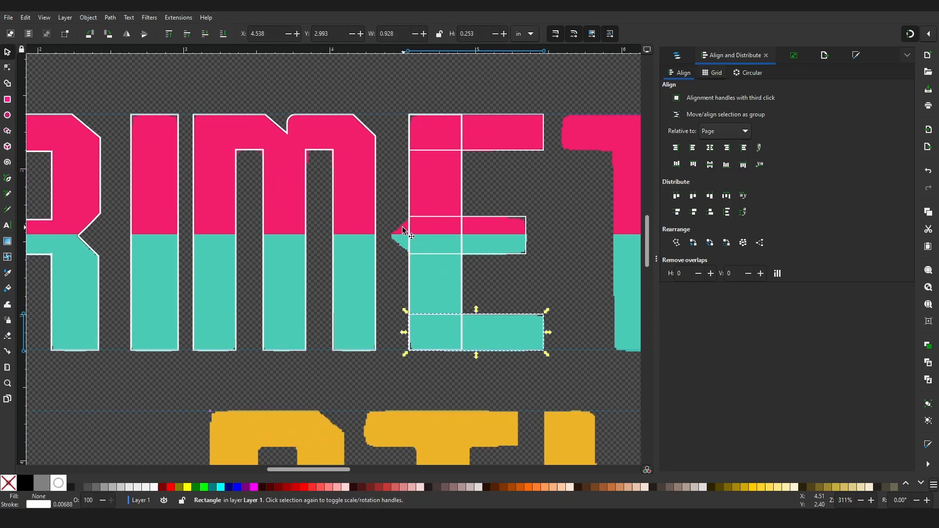
{"action": "left_click_drag", "start_coordinate": [410, 96], "coordinate": [514, 387]}
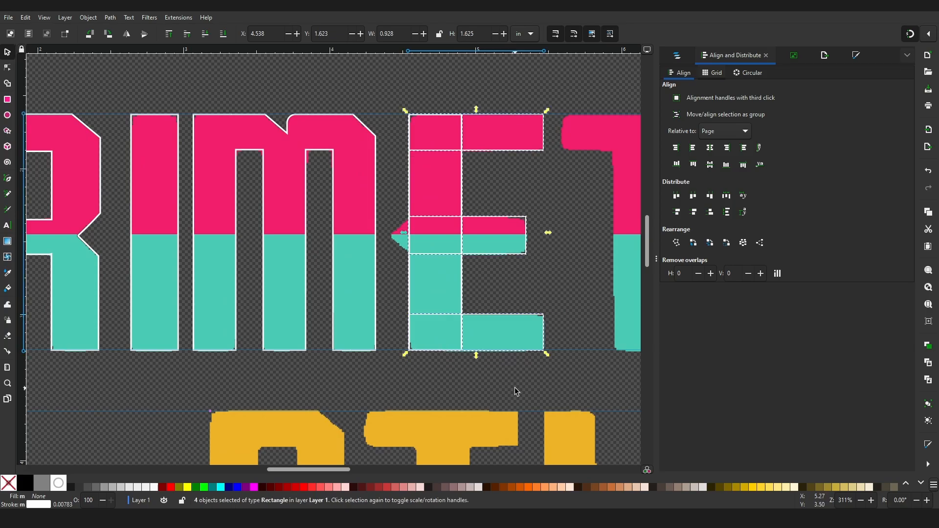
{"action": "key", "text": "ctrl+plus"}
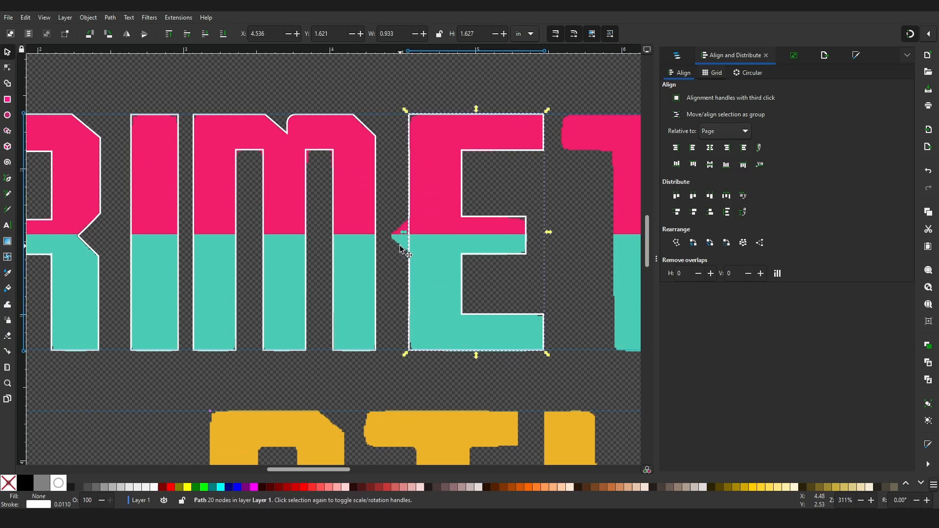
- Duplicate the R outline onto the E so that its pointed left spur covers the E's spur
{"action": "scroll", "coordinate": [400, 249], "scroll_direction": "down", "scroll_amount": 4, "text": "ctrl"}
{"action": "scroll", "coordinate": [294, 252], "scroll_direction": "up", "scroll_amount": 2, "text": "ctrl"}
{"action": "left_click", "coordinate": [291, 250]}
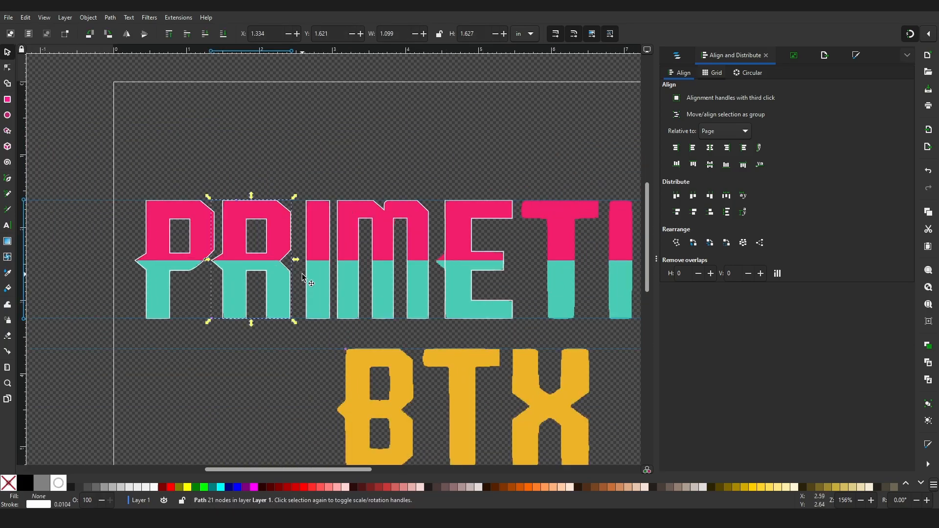
{"action": "left_click_drag", "start_coordinate": [290, 235], "coordinate": [512, 244]}
{"action": "scroll", "coordinate": [478, 247], "scroll_direction": "up", "scroll_amount": 4, "text": "ctrl"}
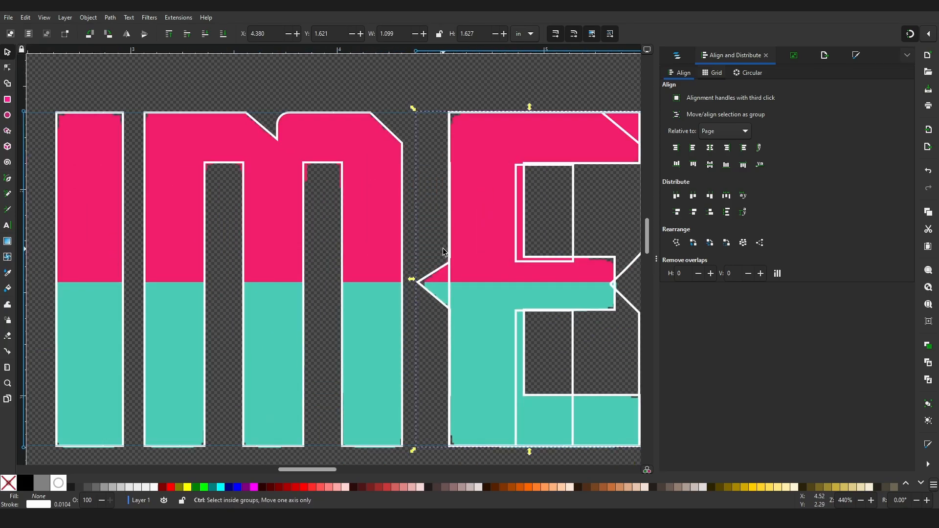
{"action": "scroll", "coordinate": [451, 194], "scroll_direction": "up", "scroll_amount": 2}
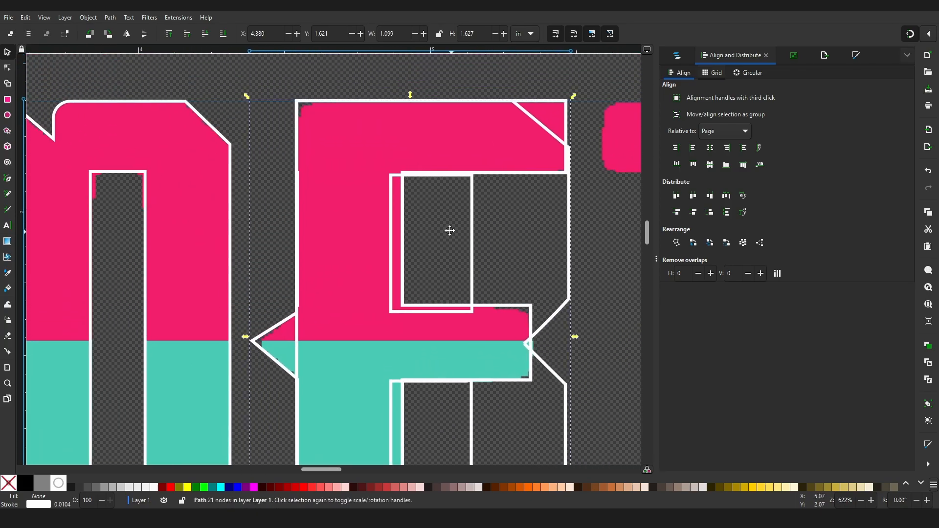
- With the R copy moved aside, align the nodes on the E's left edge vertically and delete the redundant nodes between its corners
{"action": "left_click_drag", "start_coordinate": [569, 207], "coordinate": [554, 230]}
{"action": "left_click", "coordinate": [147, 208]}
{"action": "scroll", "coordinate": [300, 191], "scroll_direction": "down", "scroll_amount": 2, "text": "ctrl"}
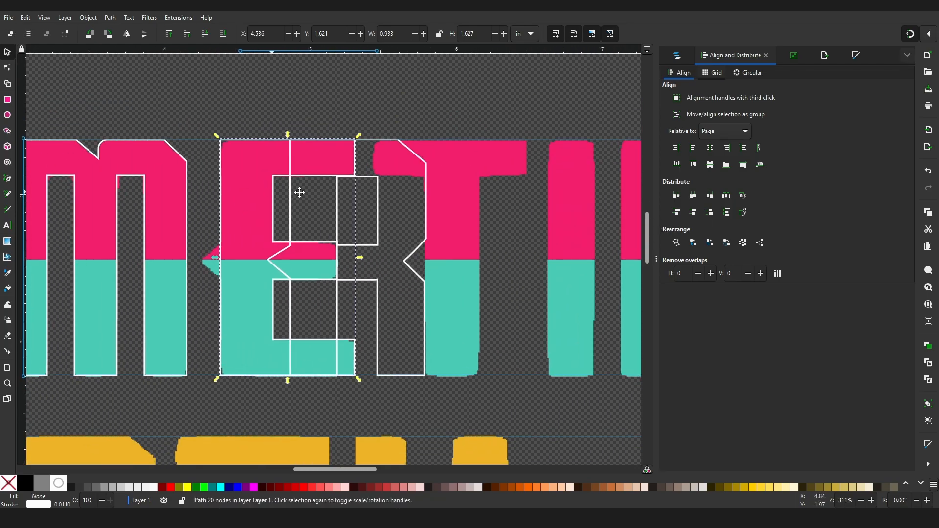
{"action": "key", "text": "n"}
{"action": "left_click_drag", "start_coordinate": [281, 116], "coordinate": [316, 387]}
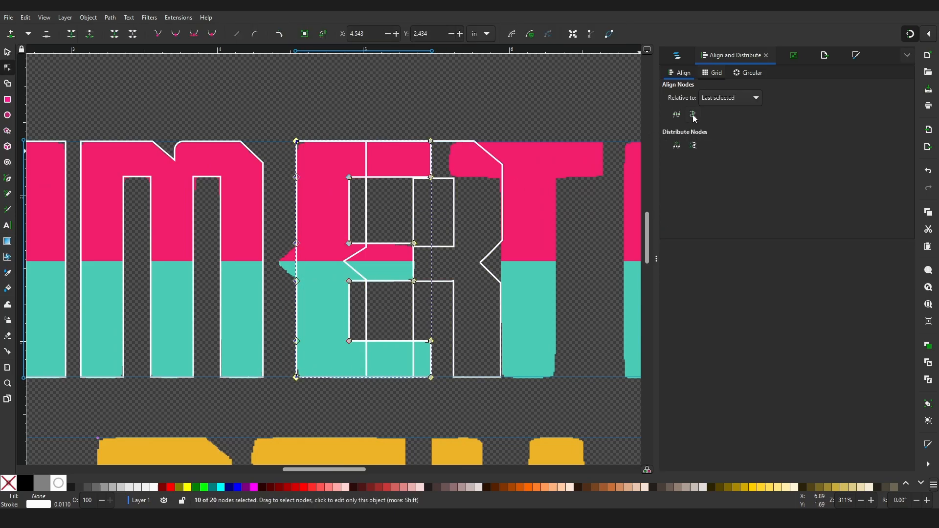
{"action": "left_click_drag", "start_coordinate": [284, 162], "coordinate": [317, 349]}
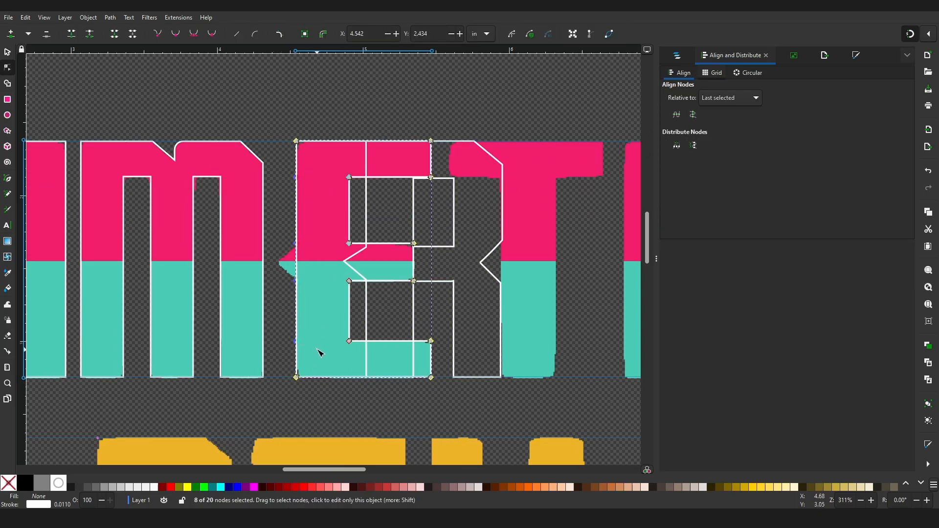
{"action": "key", "text": "Delete"}
{"action": "key", "text": "s"}
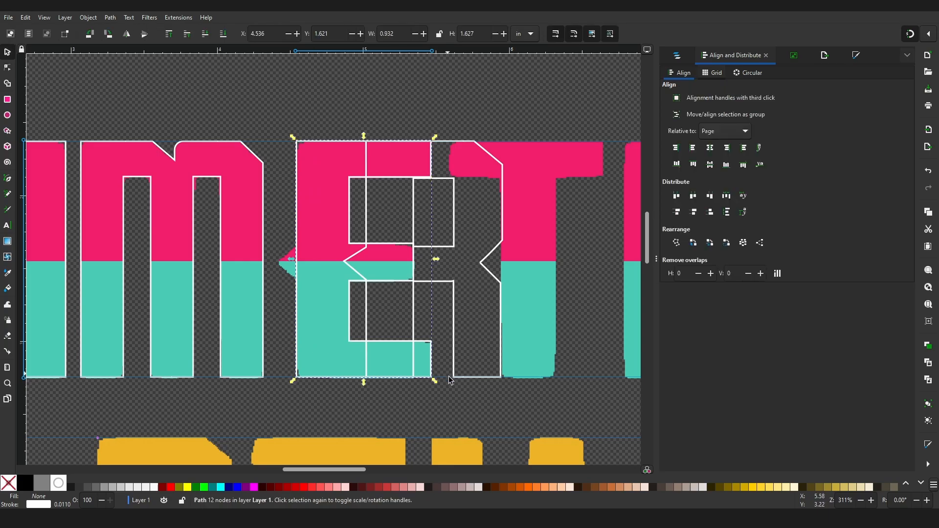
- Move the R copy back over the E's spur and delete all its nodes except the three forming the spur
{"action": "scroll", "coordinate": [434, 283], "scroll_direction": "up", "scroll_amount": 1, "text": "ctrl"}
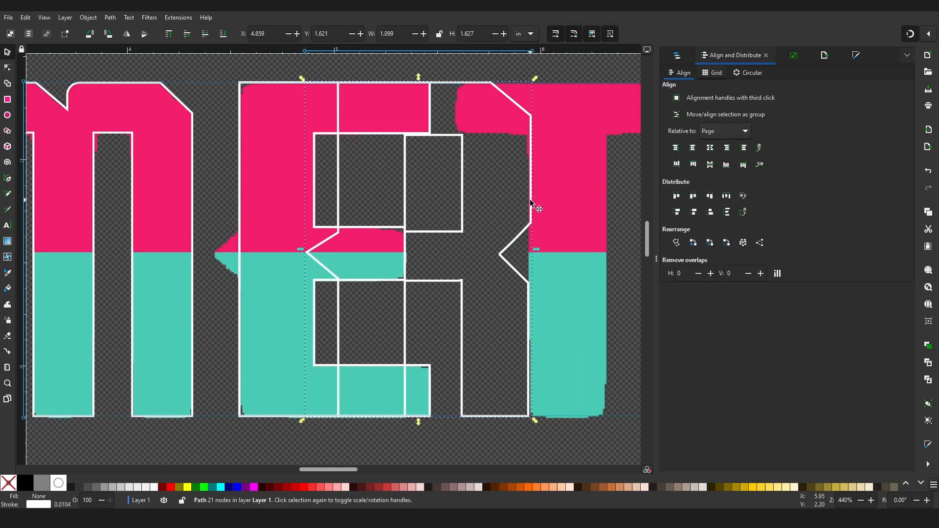
{"action": "left_click_drag", "start_coordinate": [530, 199], "coordinate": [440, 205]}
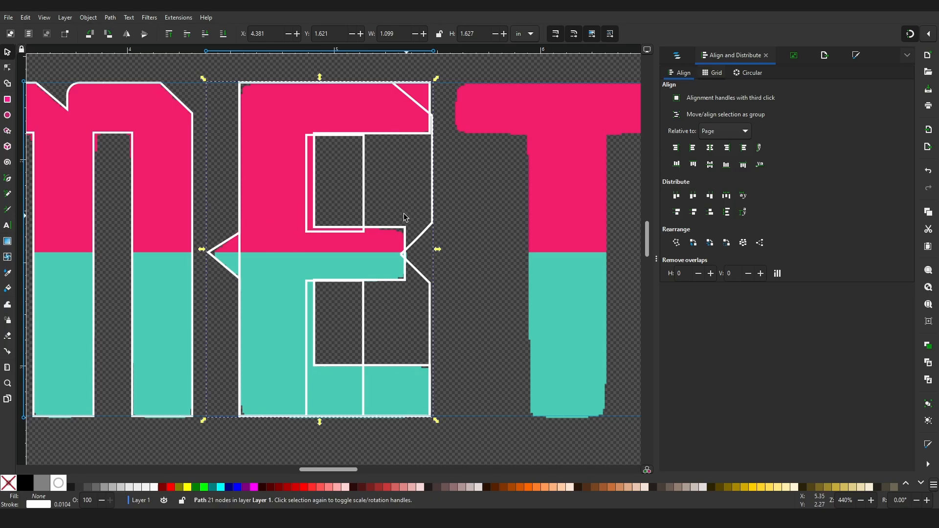
{"action": "key", "text": "n"}
{"action": "left_click_drag", "start_coordinate": [481, 84], "coordinate": [281, 439]}
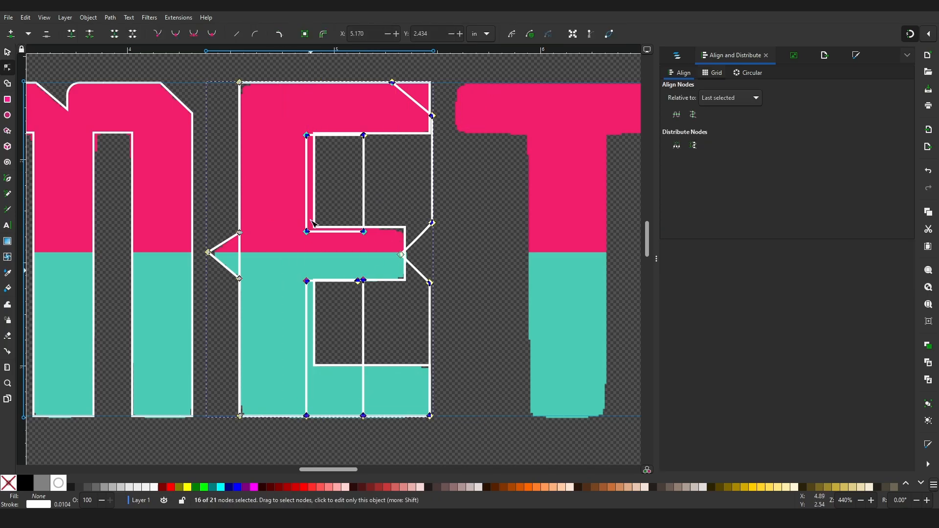
{"action": "left_click", "coordinate": [239, 82], "text": "shift"}
{"action": "key", "text": "Delete"}
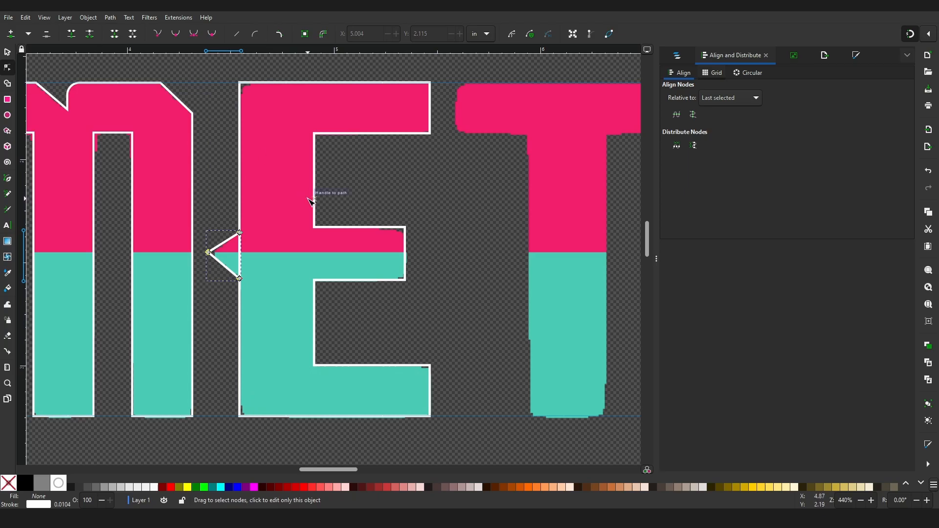
- Unite the triangular spur with the E outline
{"action": "key", "text": "s"}
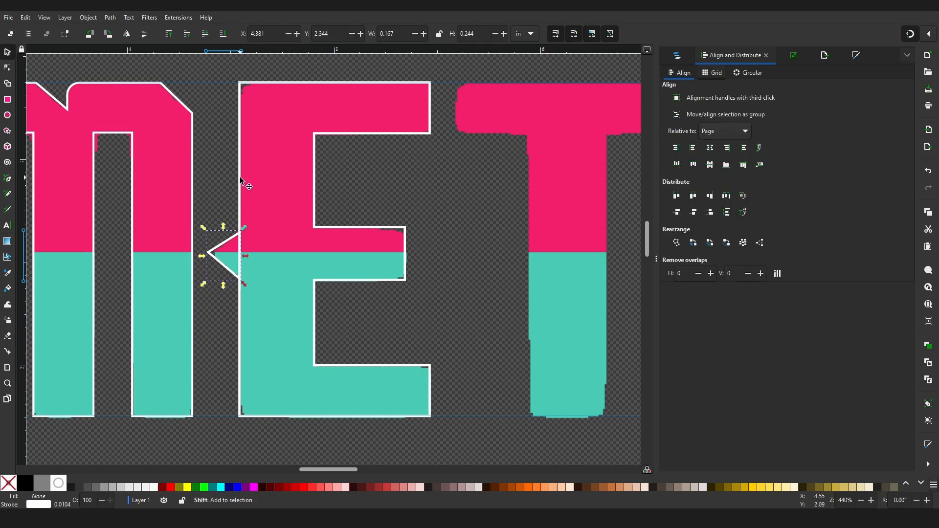
{"action": "left_click", "coordinate": [240, 179], "text": "shift"}
{"action": "key", "text": "ctrl"}
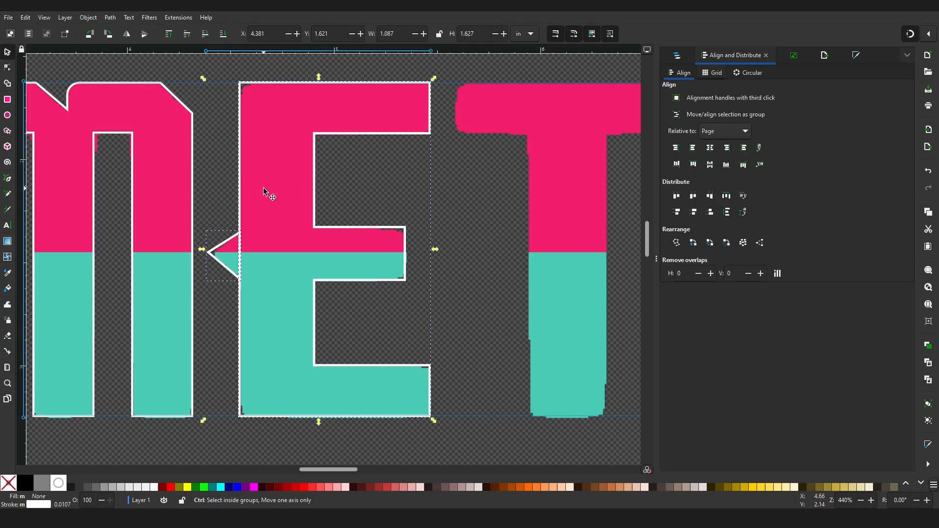
{"action": "key", "text": "ctrl+plus"}
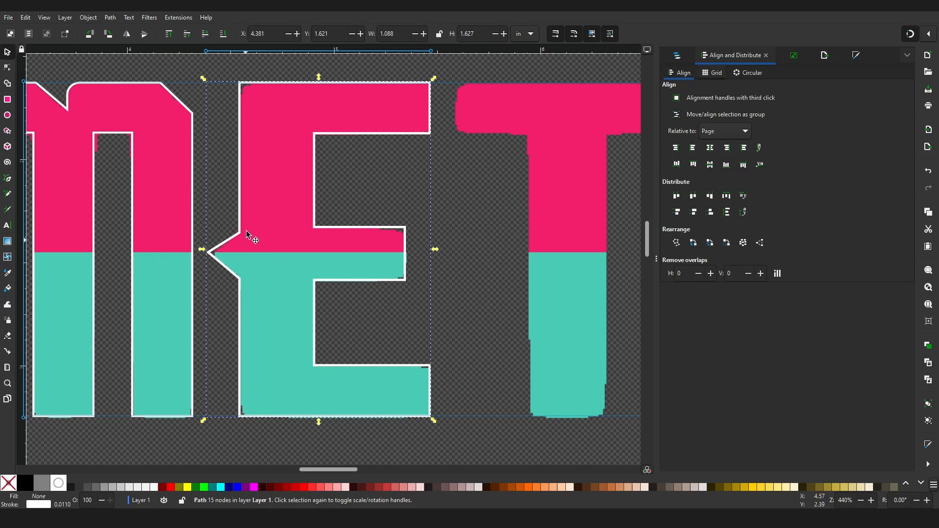
- Delete the redundant node on the R outline's short horizontal edge between its two legs
{"action": "scroll", "coordinate": [204, 238], "scroll_direction": "down", "scroll_amount": 2, "text": "ctrl"}
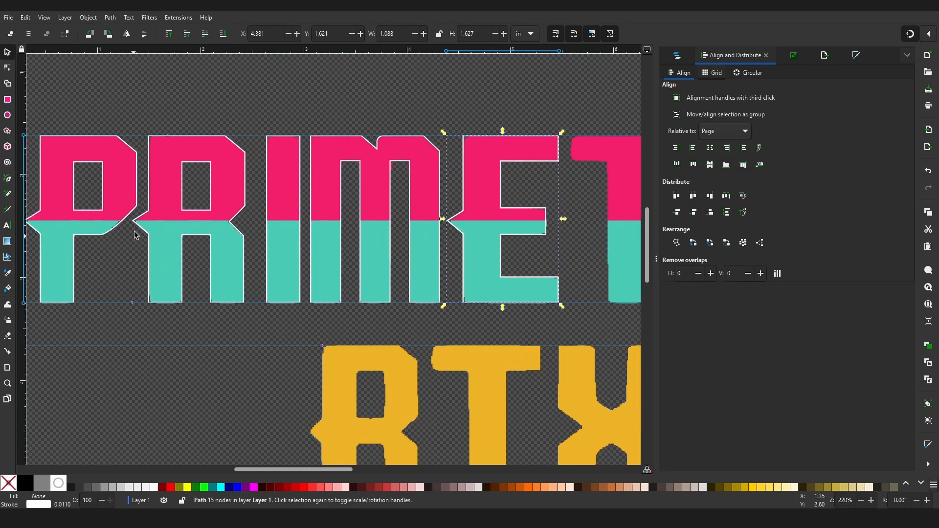
{"action": "scroll", "coordinate": [172, 243], "scroll_direction": "up", "scroll_amount": 4, "text": "ctrl"}
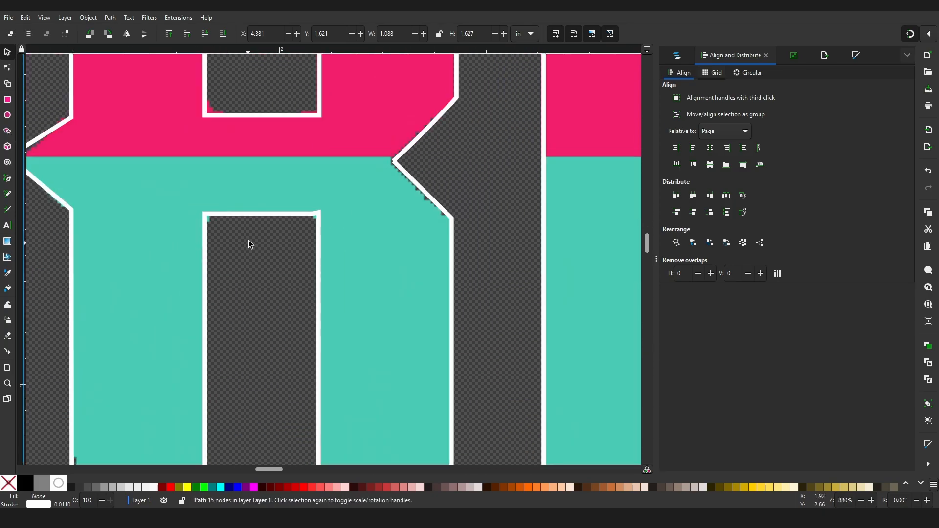
{"action": "left_click", "coordinate": [290, 217]}
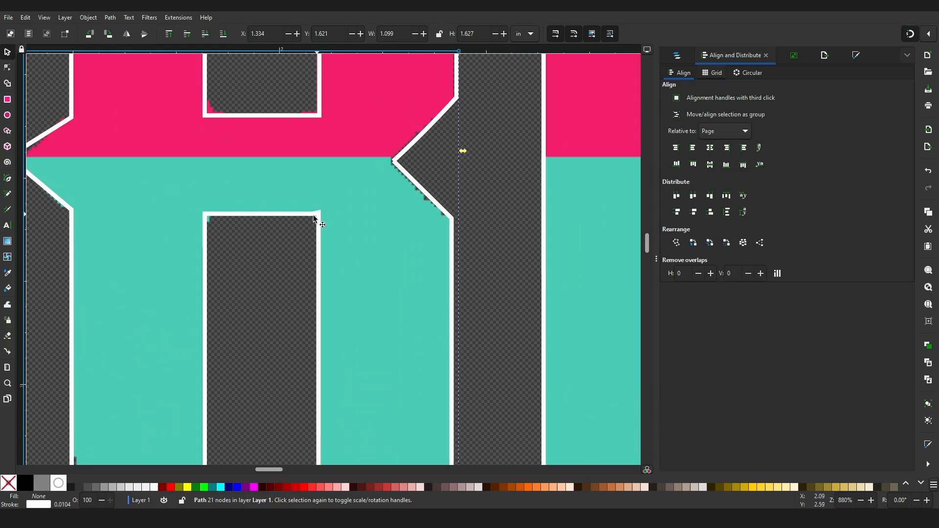
{"action": "scroll", "coordinate": [290, 215], "scroll_direction": "down", "scroll_amount": 4, "text": "ctrl"}
{"action": "scroll", "coordinate": [198, 181], "scroll_direction": "up", "scroll_amount": 4, "text": "ctrl"}
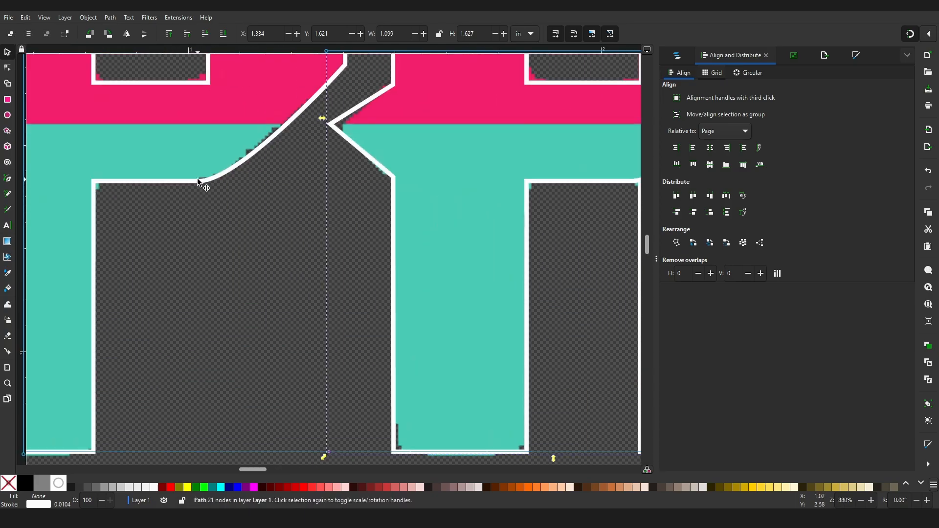
{"action": "middle_click_drag", "start_coordinate": [370, 212], "coordinate": [148, 240]}
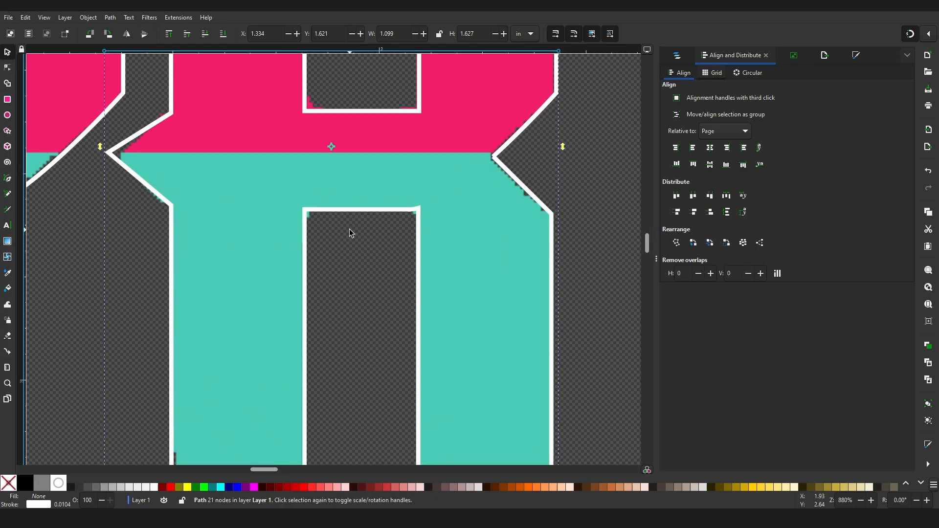
{"action": "key", "text": "n"}
{"action": "left_click_drag", "start_coordinate": [379, 190], "coordinate": [411, 212]}
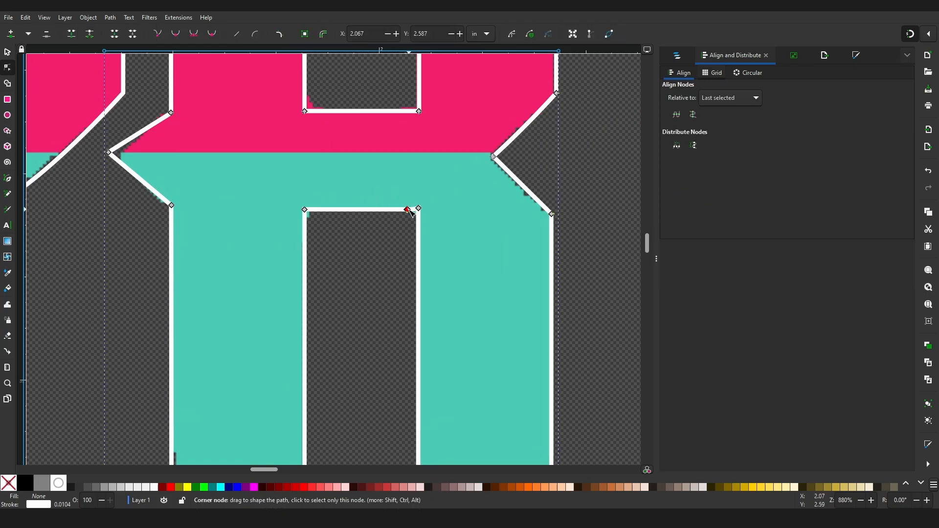
{"action": "key", "text": "Delete"}
- Make the R's edge between its legs a straight horizontal line and lower it slightly to match the raster
{"action": "left_click_drag", "start_coordinate": [272, 179], "coordinate": [465, 228]}
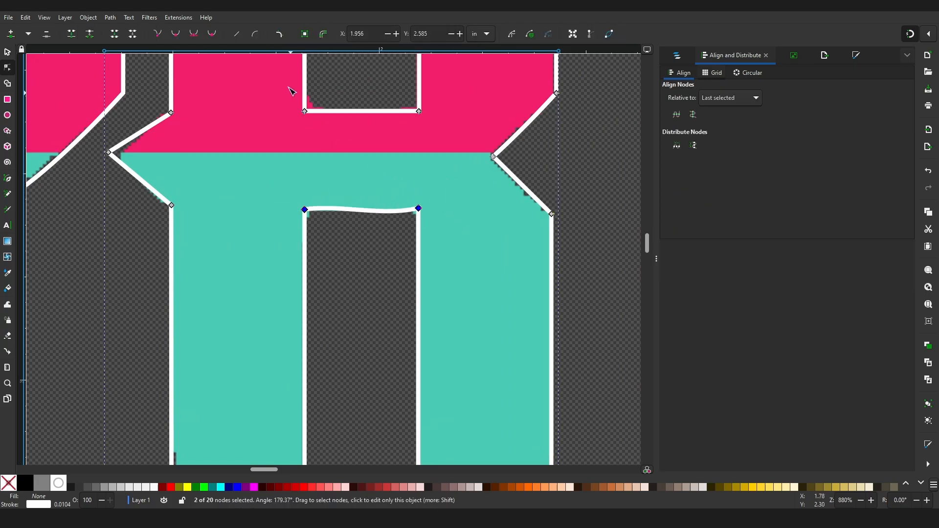
{"action": "left_click", "coordinate": [239, 32]}
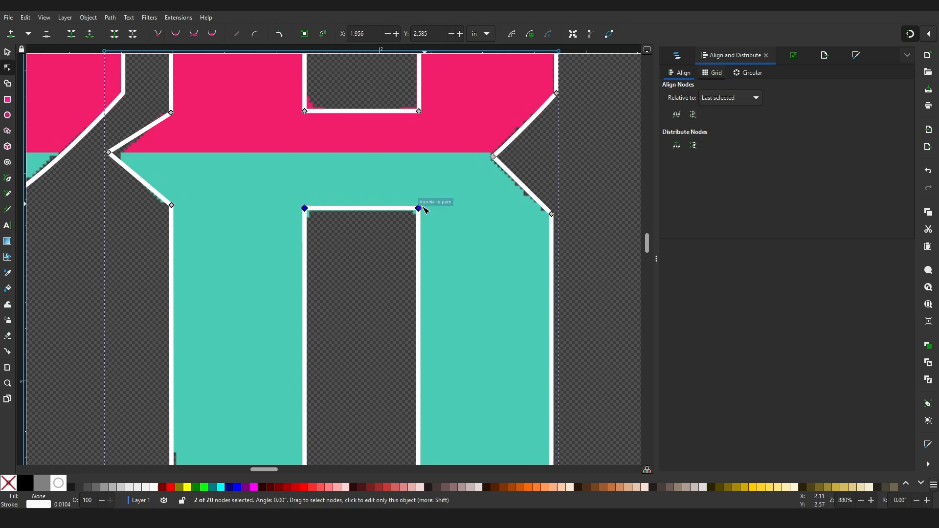
{"action": "mouse_move", "coordinate": [418, 209]}
{"action": "left_mouse_down"}
{"action": "mouse_move", "coordinate": [419, 225]}
{"action": "mouse_move", "coordinate": [420, 213]}
{"action": "left_mouse_up"}
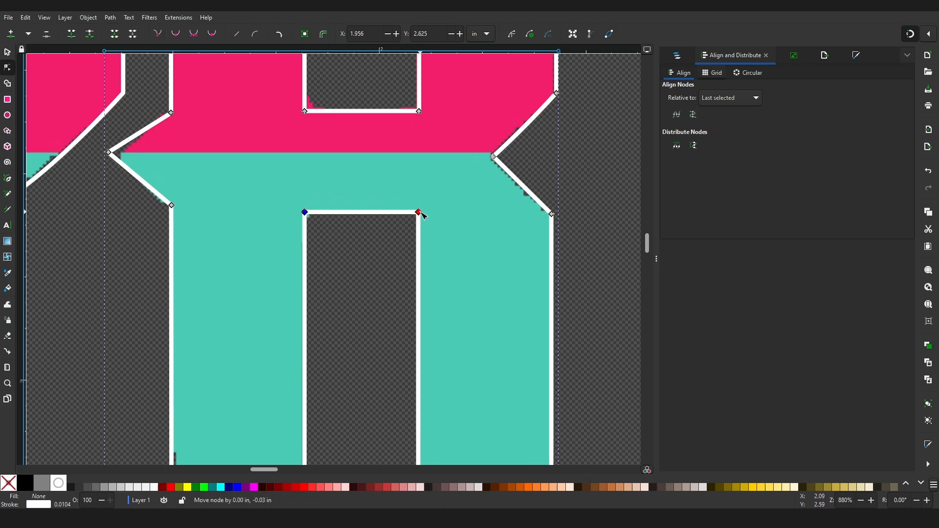
{"action": "left_click", "coordinate": [389, 247]}
{"action": "scroll", "coordinate": [414, 215], "scroll_direction": "down", "scroll_amount": 5, "text": "ctrl"}
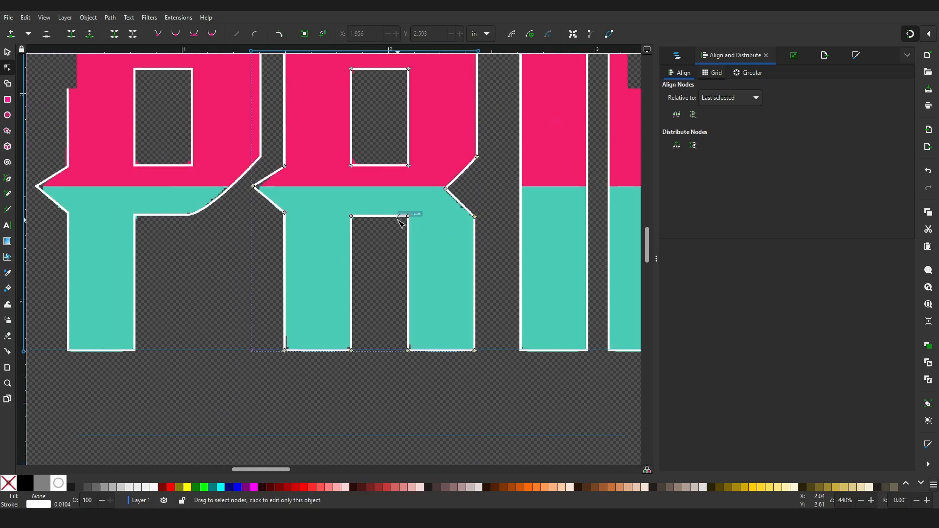
{"action": "scroll", "coordinate": [204, 246], "scroll_direction": "up", "scroll_amount": 1, "text": "ctrl"}
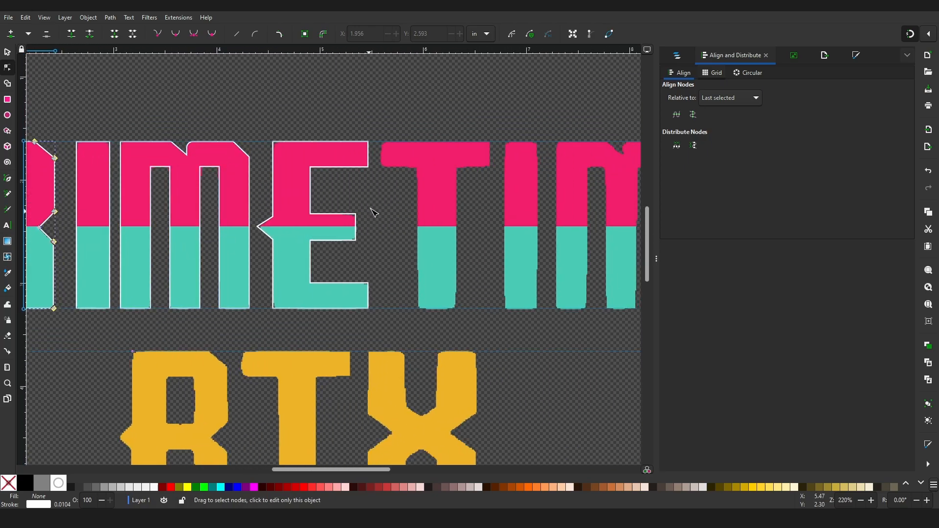
{"action": "middle_click_drag", "start_coordinate": [372, 209], "coordinate": [463, 201]}
{"action": "left_click", "coordinate": [196, 188]}
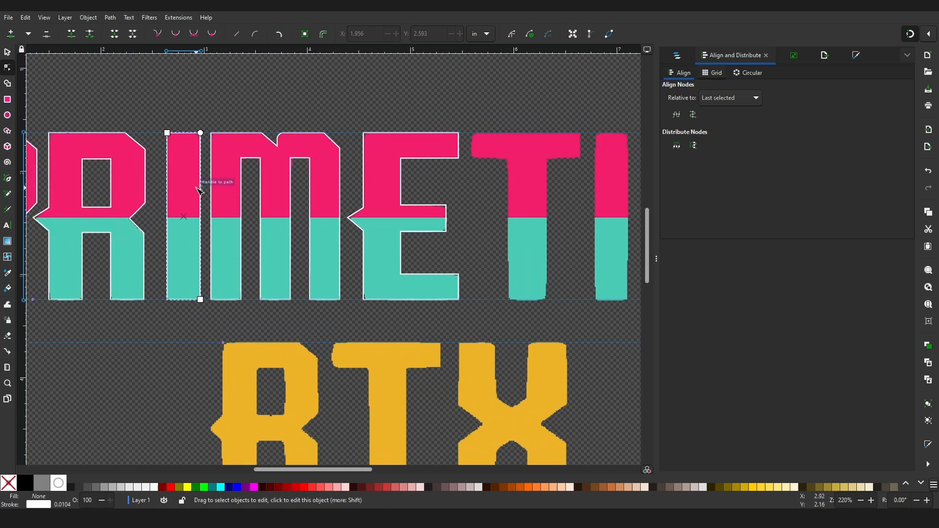
{"action": "left_click_drag", "start_coordinate": [200, 190], "coordinate": [315, 198]}
{"action": "left_click_drag", "start_coordinate": [548, 200], "coordinate": [197, 185]}
{"action": "left_click", "coordinate": [198, 188]}
{"action": "left_click_drag", "start_coordinate": [408, 200], "coordinate": [406, 198]}
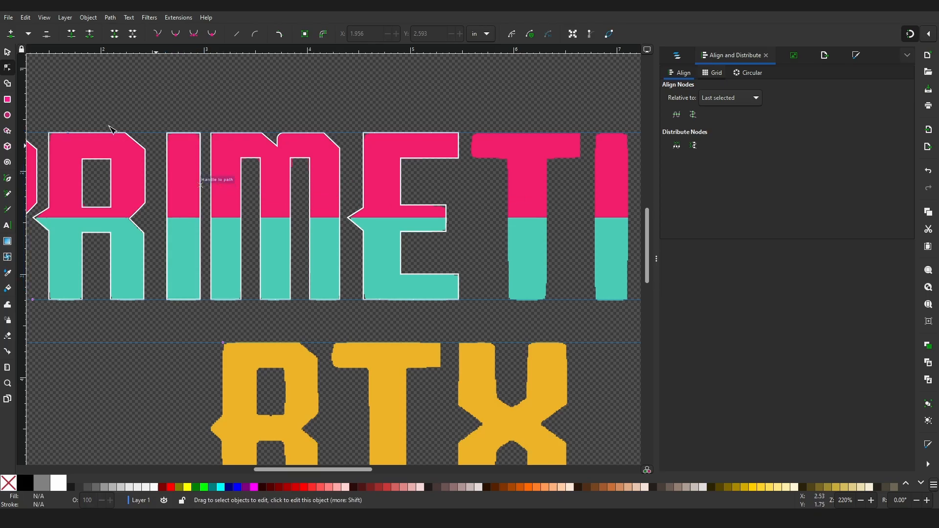
- Duplicate the I rectangle onto the T's stem and widen it symmetrically to about 0.384 in
{"action": "left_click", "coordinate": [8, 53]}
{"action": "left_click_drag", "start_coordinate": [196, 169], "coordinate": [562, 174]}
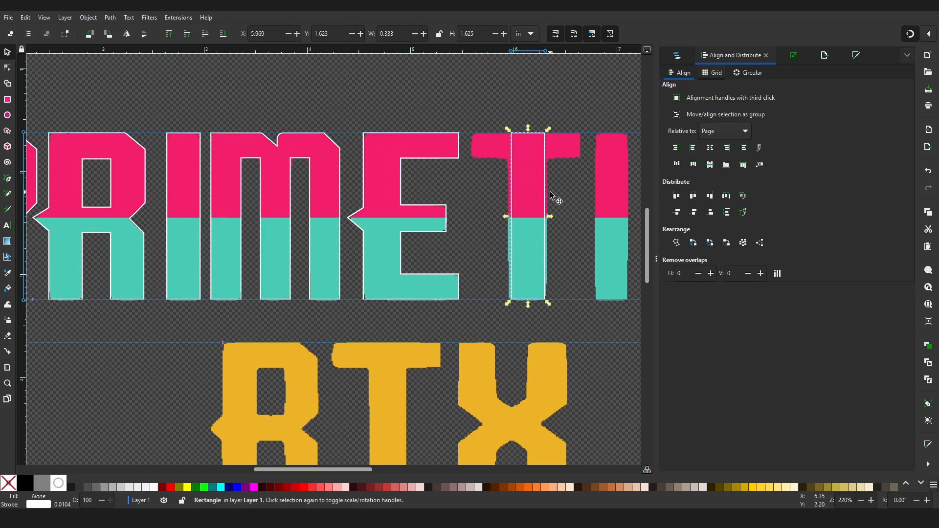
{"action": "middle_click_drag", "start_coordinate": [548, 196], "coordinate": [337, 243]}
{"action": "scroll", "coordinate": [336, 244], "scroll_direction": "up", "scroll_amount": 1, "text": "ctrl"}
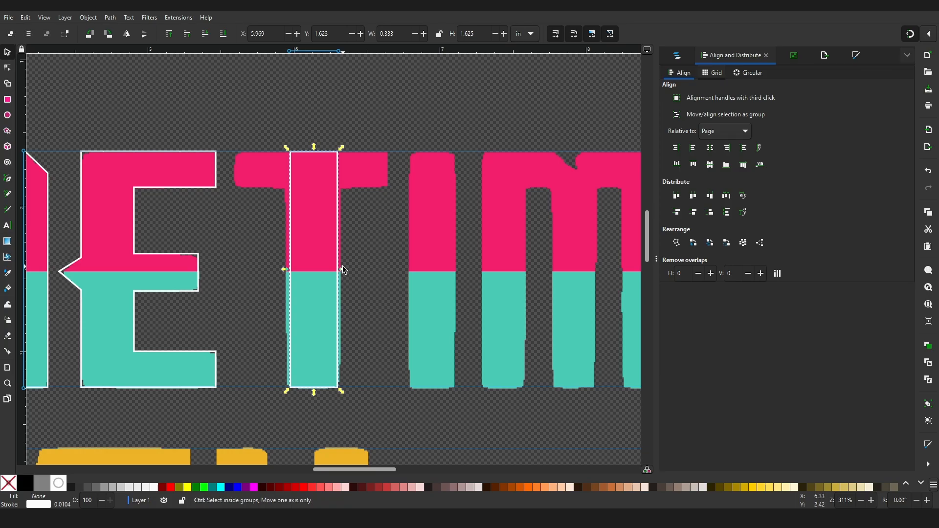
{"action": "left_click_drag", "start_coordinate": [344, 270], "coordinate": [346, 269], "text": "shift"}
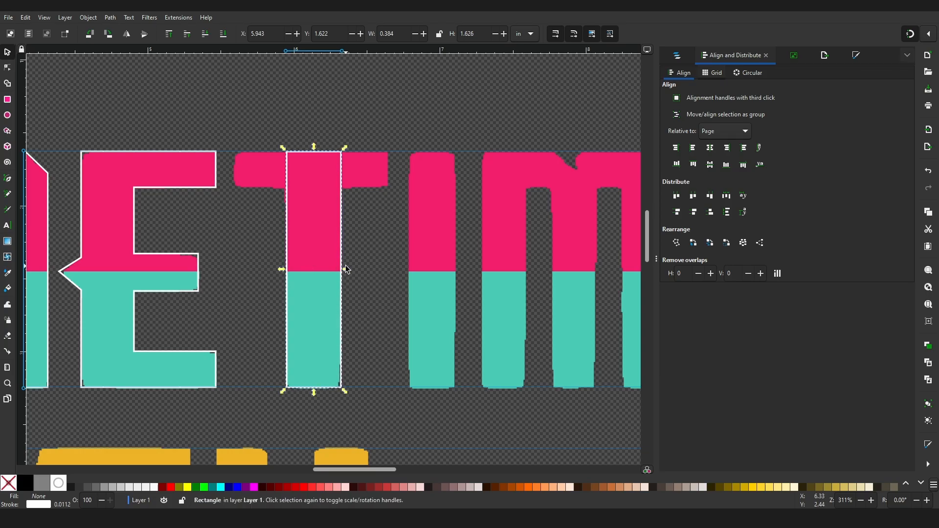
- Duplicate the T's stem rectangle, rotate the copy to horizontal and resize it to fit the T's crossbar
{"action": "left_click", "coordinate": [323, 244]}
{"action": "left_click_drag", "start_coordinate": [346, 148], "coordinate": [374, 145]}
{"action": "left_click_drag", "start_coordinate": [427, 180], "coordinate": [390, 179]}
{"action": "left_click_drag", "start_coordinate": [182, 181], "coordinate": [227, 182]}
{"action": "left_click_drag", "start_coordinate": [313, 210], "coordinate": [306, 191]}
- Unite the T's stem and crossbar rectangles into one outline
{"action": "left_click_drag", "start_coordinate": [223, 142], "coordinate": [404, 391]}
{"action": "key", "text": "ctrl+plus"}
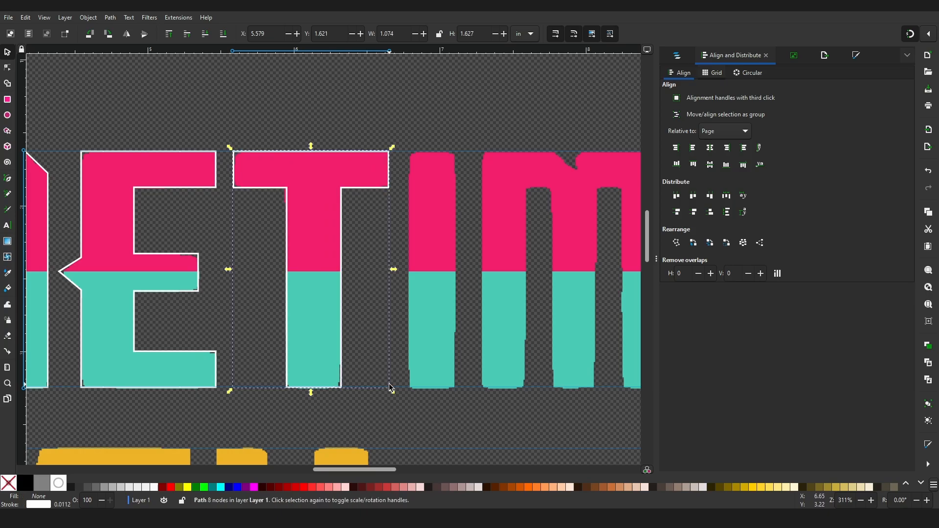
{"action": "left_click", "coordinate": [413, 115]}
- Duplicate the I, M and E outlines together onto the second IME at the end of PRIMETIME
{"action": "middle_click_drag", "start_coordinate": [402, 77], "coordinate": [384, 110]}
{"action": "scroll", "coordinate": [385, 112], "scroll_direction": "down", "scroll_amount": 1, "text": "ctrl"}
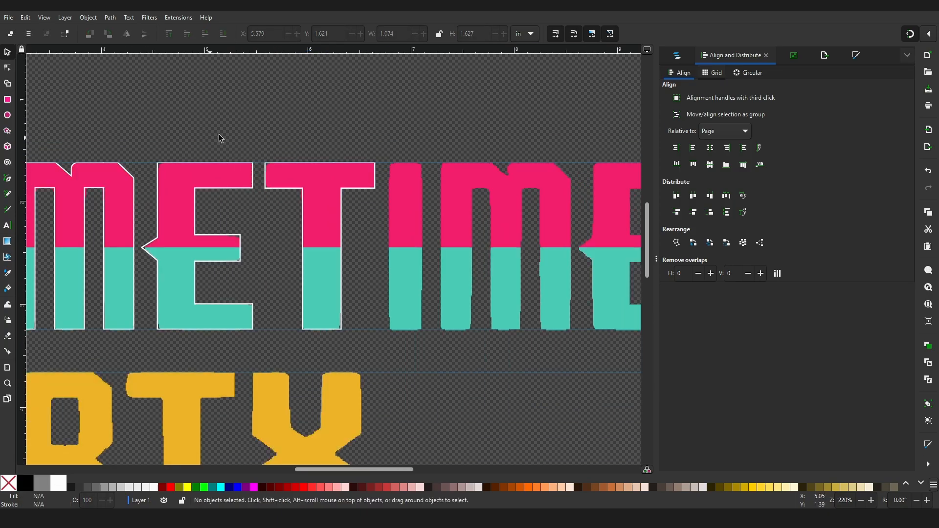
{"action": "middle_click_drag", "start_coordinate": [265, 126], "coordinate": [280, 113]}
{"action": "scroll", "coordinate": [281, 114], "scroll_direction": "down", "scroll_amount": 1, "text": "ctrl"}
{"action": "middle_click_drag", "start_coordinate": [209, 148], "coordinate": [312, 152]}
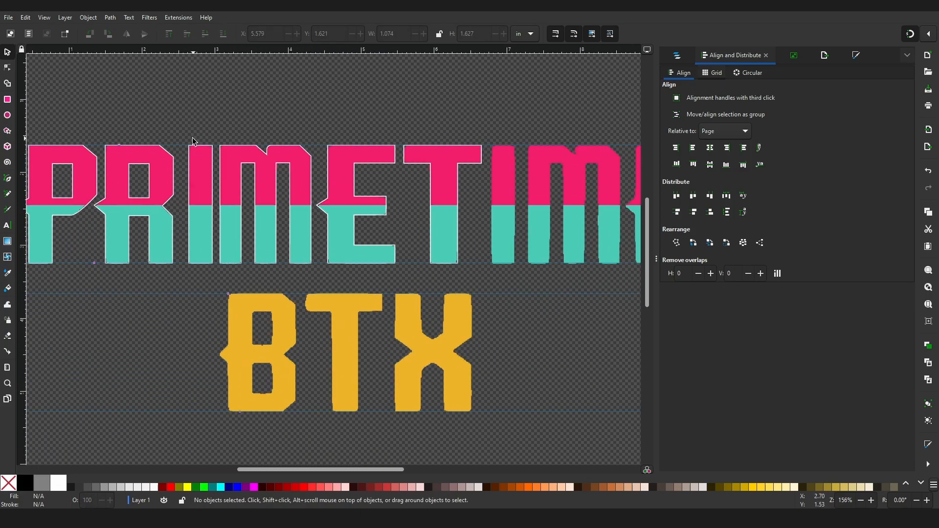
{"action": "left_click_drag", "start_coordinate": [184, 134], "coordinate": [401, 268]}
{"action": "middle_click_drag", "start_coordinate": [406, 237], "coordinate": [358, 227]}
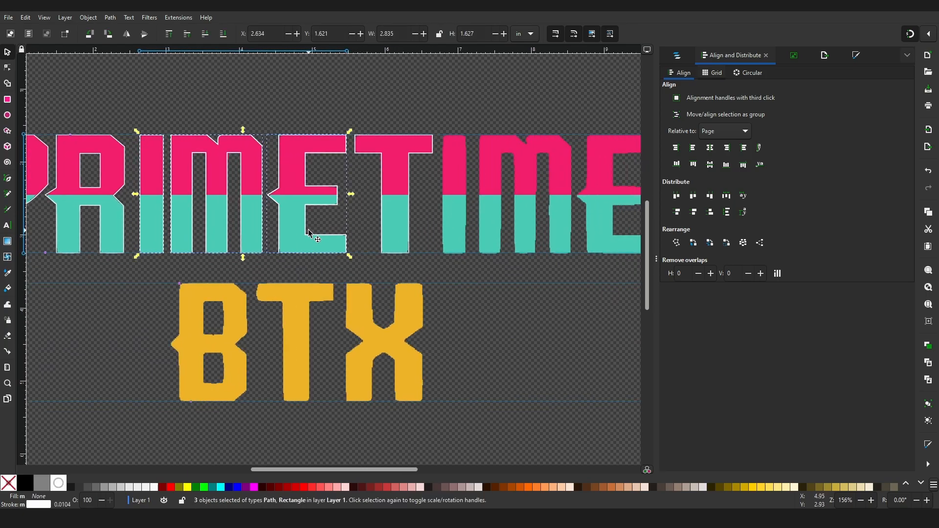
{"action": "left_click_drag", "start_coordinate": [304, 238], "coordinate": [600, 227]}
- Shift the copied I, M and E outlines so that the I copy fits the second raster I
{"action": "middle_click_drag", "start_coordinate": [476, 154], "coordinate": [302, 230]}
{"action": "scroll", "coordinate": [302, 229], "scroll_direction": "up", "scroll_amount": 3, "text": "ctrl"}
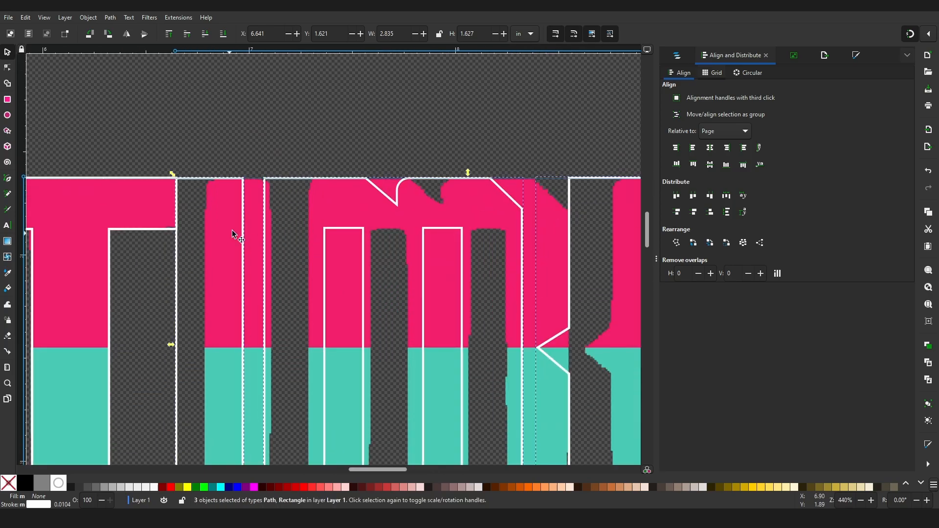
{"action": "left_click_drag", "start_coordinate": [245, 230], "coordinate": [274, 235]}
{"action": "middle_click_drag", "start_coordinate": [472, 207], "coordinate": [323, 167]}
- Shift only the copied M and E outlines horizontally until they fit their raster letters
{"action": "scroll", "coordinate": [322, 165], "scroll_direction": "down", "scroll_amount": 1, "text": "ctrl"}
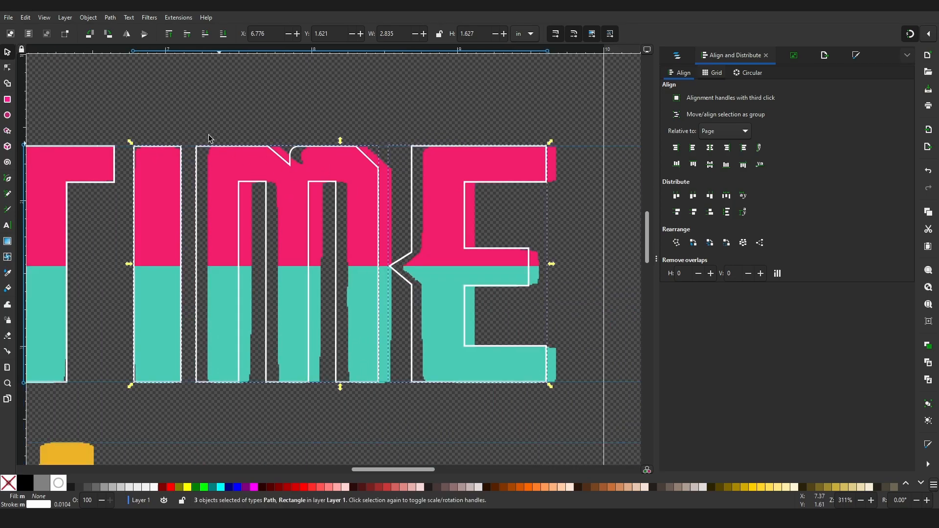
{"action": "left_click_drag", "start_coordinate": [190, 126], "coordinate": [581, 398]}
{"action": "scroll", "coordinate": [300, 225], "scroll_direction": "up", "scroll_amount": 2, "text": "ctrl"}
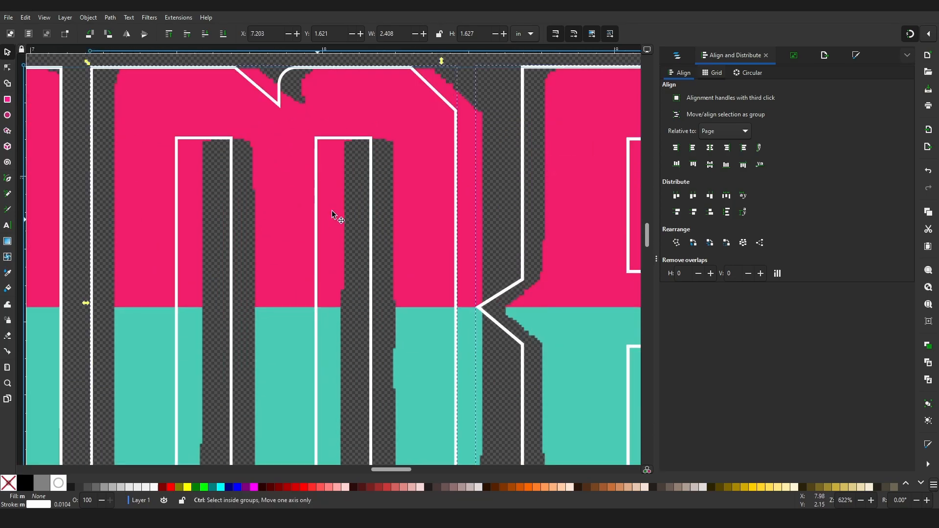
{"action": "left_click_drag", "start_coordinate": [367, 170], "coordinate": [396, 183]}
{"action": "scroll", "coordinate": [351, 219], "scroll_direction": "down", "scroll_amount": 2, "text": "ctrl"}
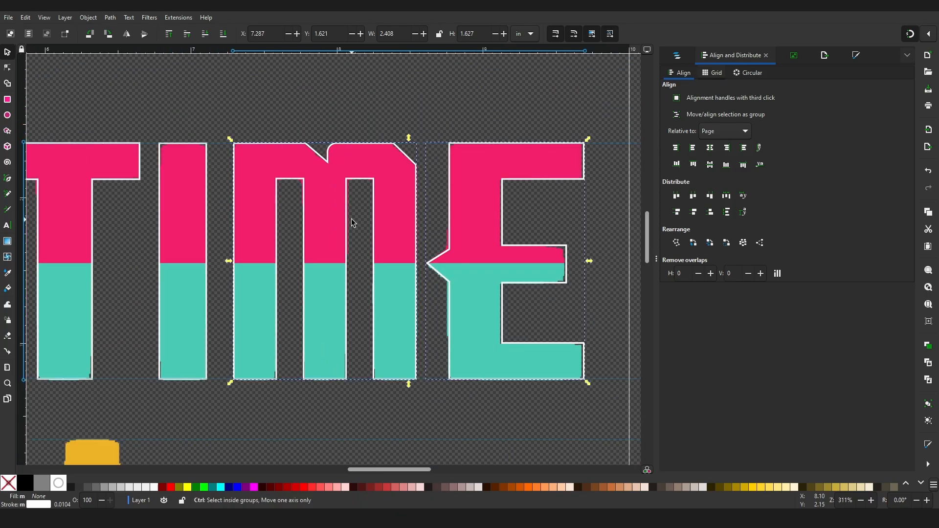
- Nudge the final E outline slightly to the left to match the raster E more closely
{"action": "left_click", "coordinate": [373, 116]}
{"action": "scroll", "coordinate": [372, 162], "scroll_direction": "up", "scroll_amount": 1, "text": "ctrl"}
{"action": "scroll", "coordinate": [392, 162], "scroll_direction": "right", "scroll_amount": 2}
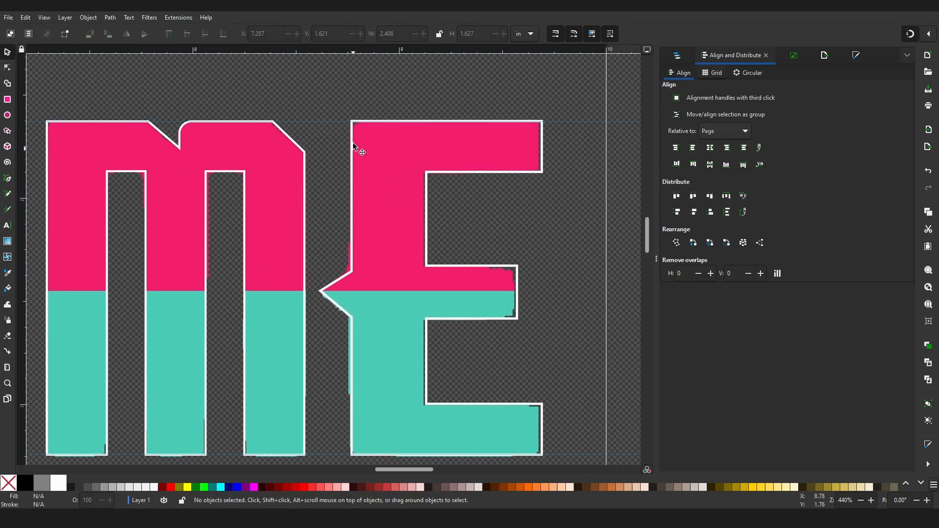
{"action": "left_click", "coordinate": [351, 136]}
{"action": "scroll", "coordinate": [421, 226], "scroll_direction": "up", "scroll_amount": 2, "text": "ctrl"}
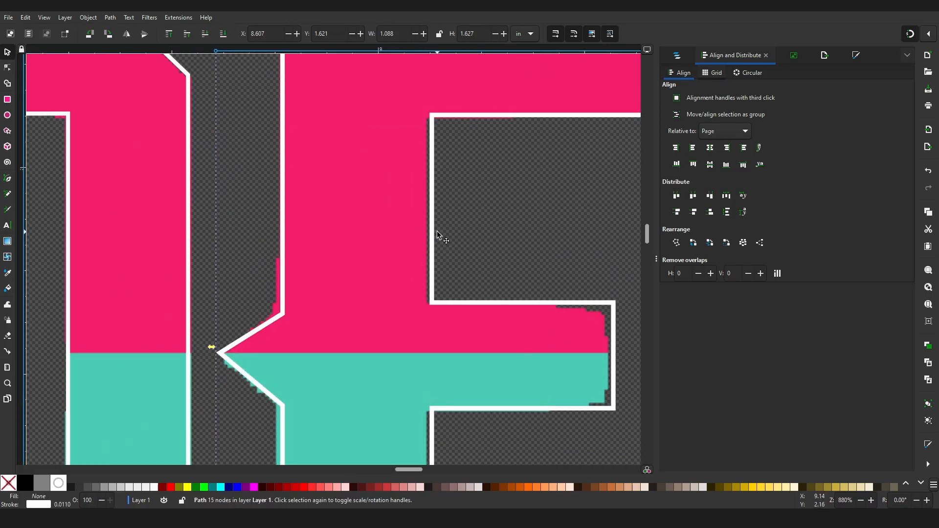
{"action": "left_click_drag", "start_coordinate": [436, 231], "coordinate": [433, 231]}
{"action": "scroll", "coordinate": [328, 222], "scroll_direction": "down", "scroll_amount": 5, "text": "ctrl"}
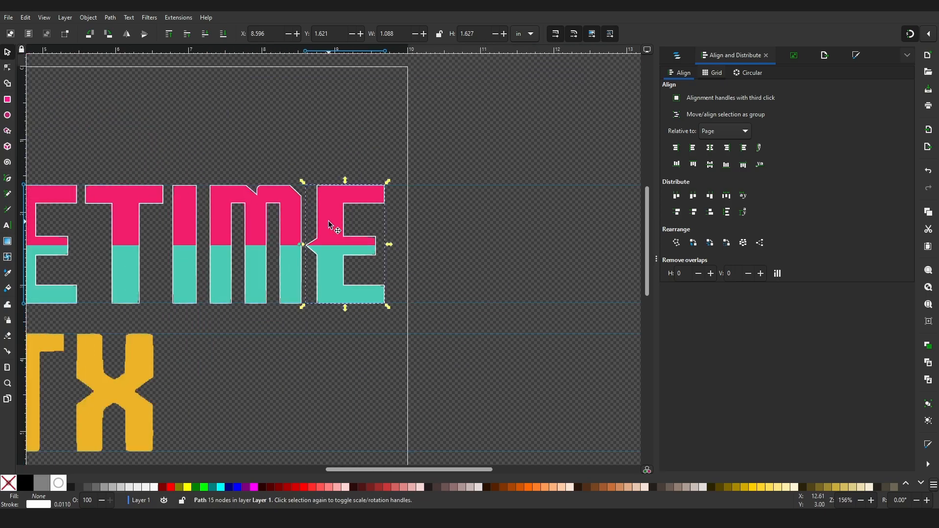
- Duplicate the T outline from PRIMETIME onto the yellow T of BTX
{"action": "left_click", "coordinate": [170, 143]}
{"action": "middle_click_drag", "start_coordinate": [169, 142], "coordinate": [416, 119]}
{"action": "middle_click_drag", "start_coordinate": [168, 202], "coordinate": [181, 173]}
{"action": "middle_click_drag", "start_coordinate": [199, 213], "coordinate": [233, 212]}
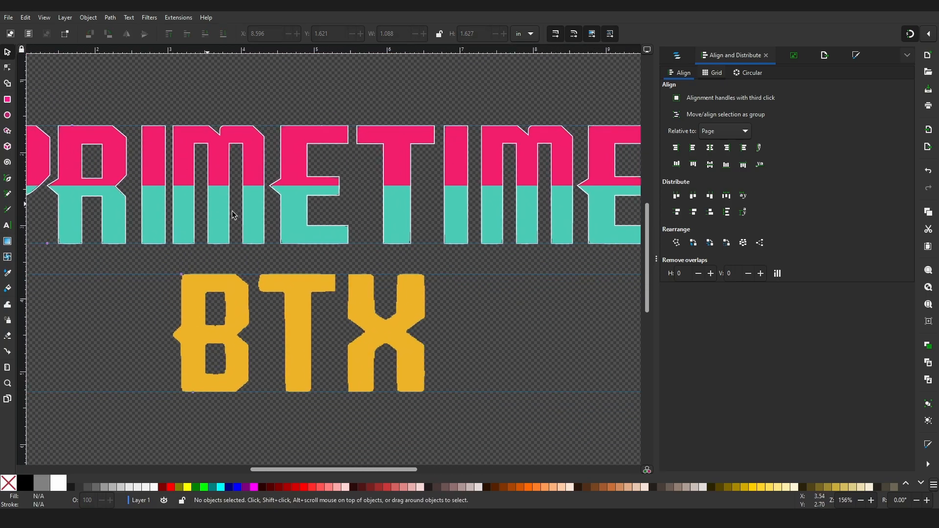
{"action": "left_click", "coordinate": [386, 198]}
{"action": "left_click_drag", "start_coordinate": [386, 198], "coordinate": [285, 325]}
- Fine-tune the T copy's position, aligning its upper edge with the guide and its stem with the yellow T
{"action": "scroll", "coordinate": [285, 322], "scroll_direction": "up", "scroll_amount": 6, "text": "ctrl"}
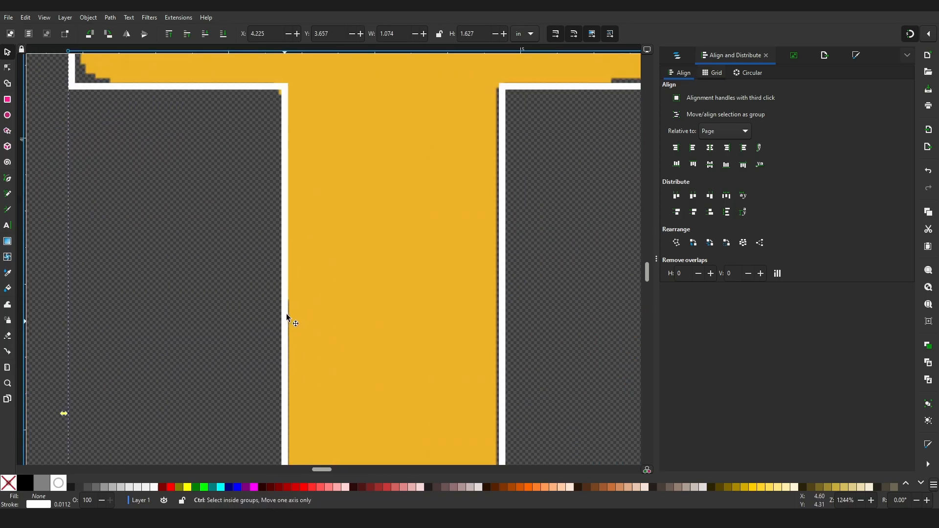
{"action": "middle_click_drag", "start_coordinate": [304, 139], "coordinate": [344, 357]}
{"action": "left_click_drag", "start_coordinate": [223, 158], "coordinate": [223, 151]}
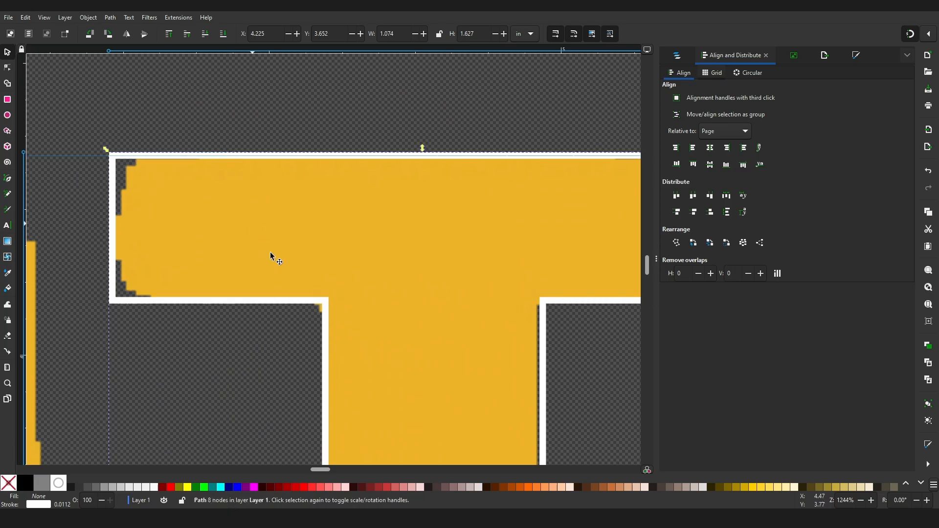
{"action": "scroll", "coordinate": [376, 242], "scroll_direction": "down", "scroll_amount": 2, "text": "ctrl"}
{"action": "middle_click_drag", "start_coordinate": [379, 241], "coordinate": [287, 124]}
{"action": "left_click_drag", "start_coordinate": [366, 234], "coordinate": [363, 234]}
{"action": "scroll", "coordinate": [294, 225], "scroll_direction": "down", "scroll_amount": 4, "text": "ctrl"}
{"action": "middle_click_drag", "start_coordinate": [294, 220], "coordinate": [418, 273]}
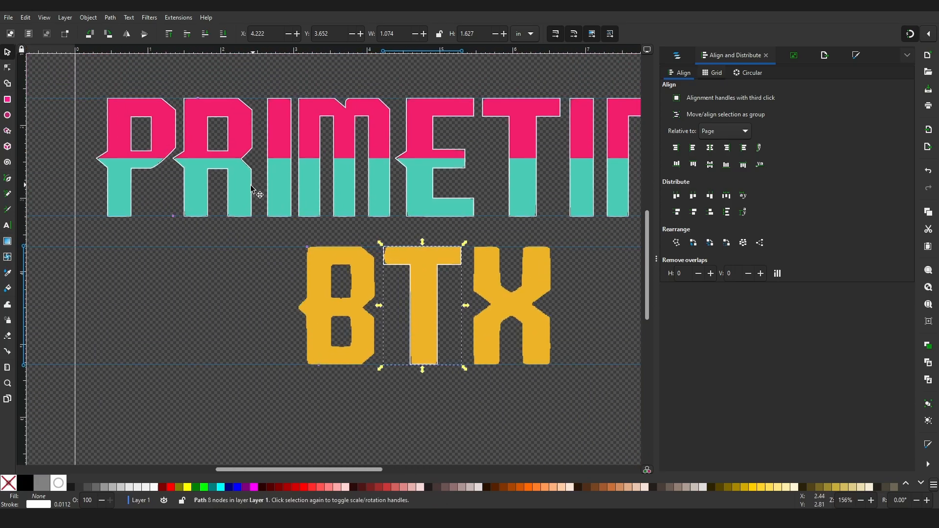
- Copy the R outline onto the yellow B and align its upper edge and counter with the raster letter
{"action": "left_click", "coordinate": [250, 188]}
{"action": "scroll", "coordinate": [324, 323], "scroll_direction": "up", "scroll_amount": 4, "text": "ctrl"}
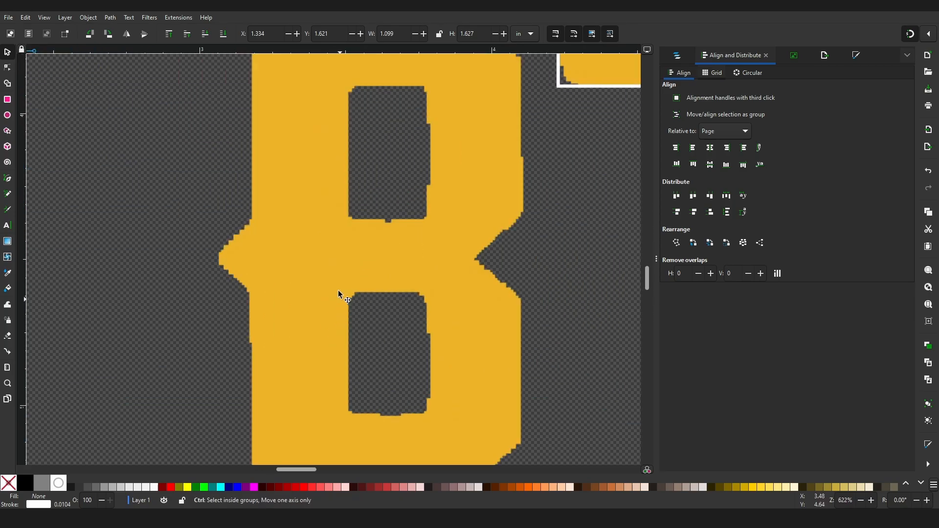
{"action": "key", "text": "ctrl+v"}
{"action": "scroll", "coordinate": [332, 271], "scroll_direction": "down", "scroll_amount": 4, "text": "ctrl"}
{"action": "scroll", "coordinate": [331, 230], "scroll_direction": "up", "scroll_amount": 4, "text": "ctrl"}
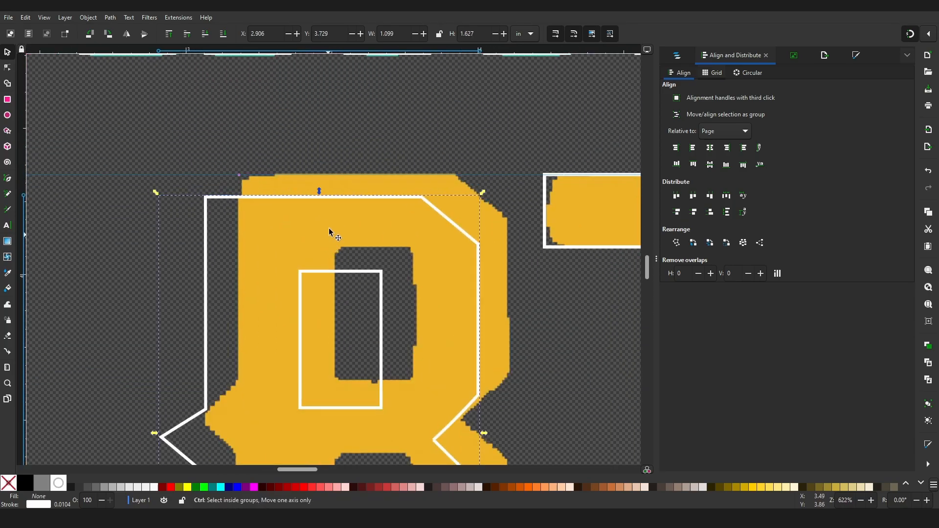
{"action": "left_click_drag", "start_coordinate": [351, 202], "coordinate": [381, 175]}
{"action": "scroll", "coordinate": [314, 183], "scroll_direction": "down", "scroll_amount": 3, "text": "ctrl"}
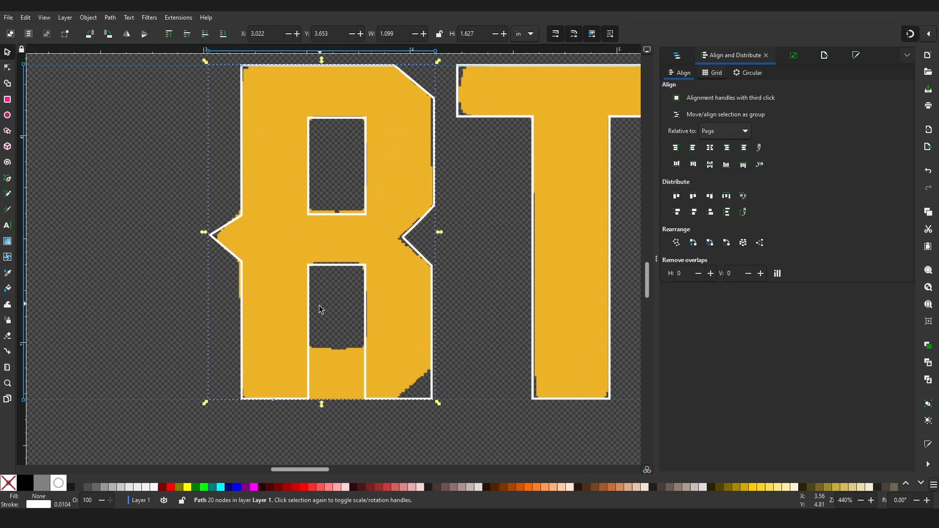
- Draw a rectangle about 0.93 by 0.25 in across the open base of the B outline and unite the two
{"action": "left_click", "coordinate": [9, 102]}
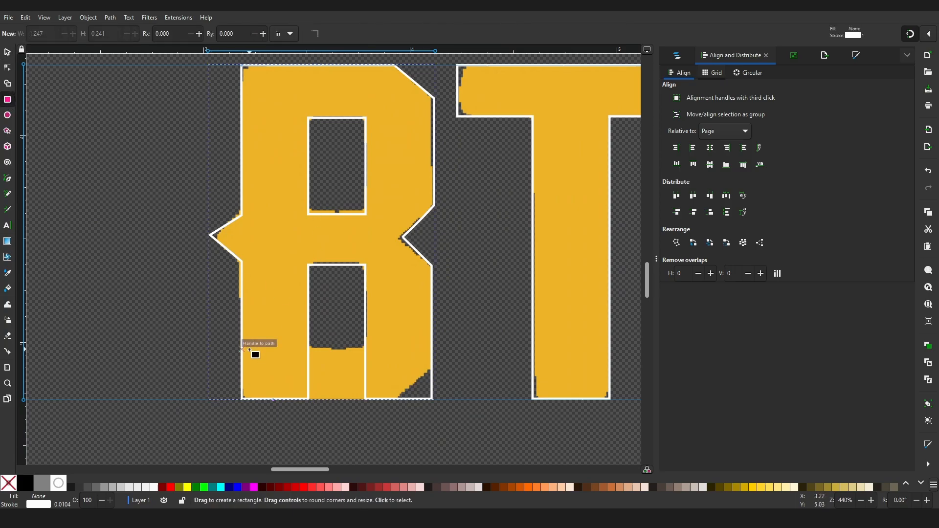
{"action": "left_click_drag", "start_coordinate": [250, 350], "coordinate": [428, 402]}
{"action": "middle_click_drag", "start_coordinate": [314, 315], "coordinate": [309, 292]}
{"action": "key", "text": "s"}
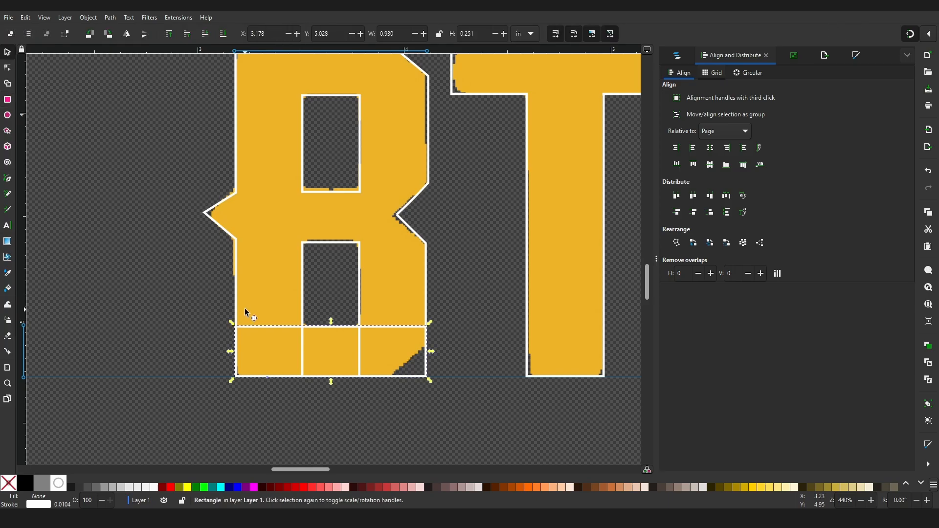
{"action": "left_click", "coordinate": [236, 267], "text": "shift"}
{"action": "key", "text": "ctrl+plus"}
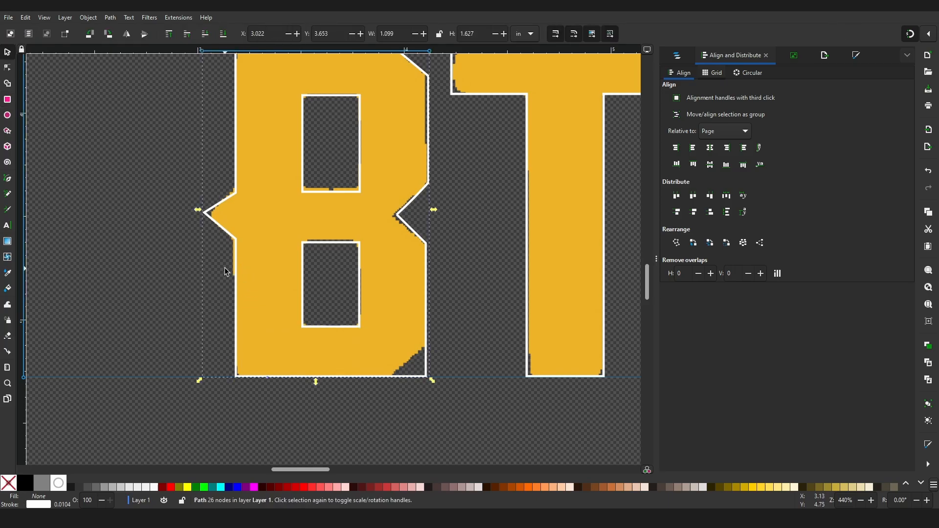
- Delete the redundant nodes along the bottom edge and lower left side of the united B outline
{"action": "middle_click_drag", "start_coordinate": [369, 306], "coordinate": [344, 284]}
{"action": "key", "text": "n"}
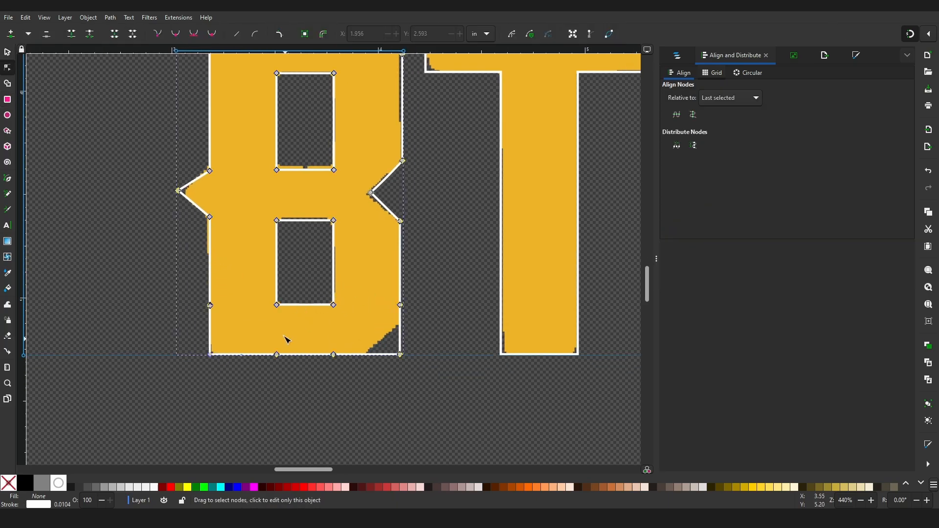
{"action": "left_click_drag", "start_coordinate": [265, 338], "coordinate": [370, 397]}
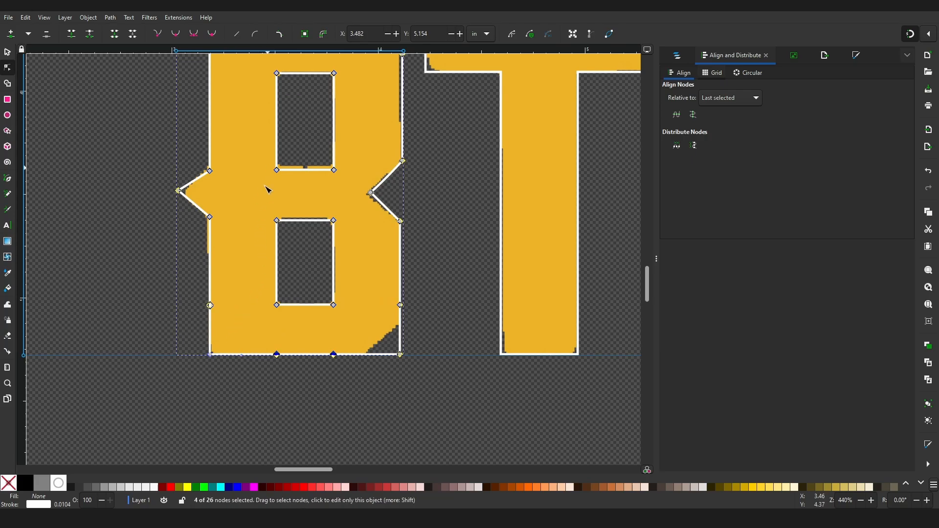
{"action": "middle_click_drag", "start_coordinate": [267, 189], "coordinate": [256, 229]}
{"action": "key", "text": "Escape"}
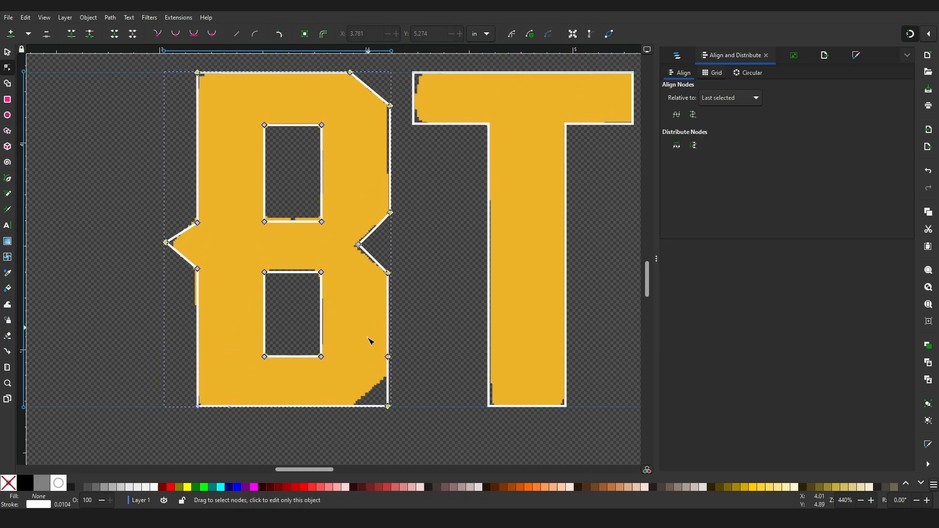
- Bevel the B's lower right corner along the raster diagonal by repositioning the side node, adding a bottom node and deleting the corner node
{"action": "left_click", "coordinate": [388, 357]}
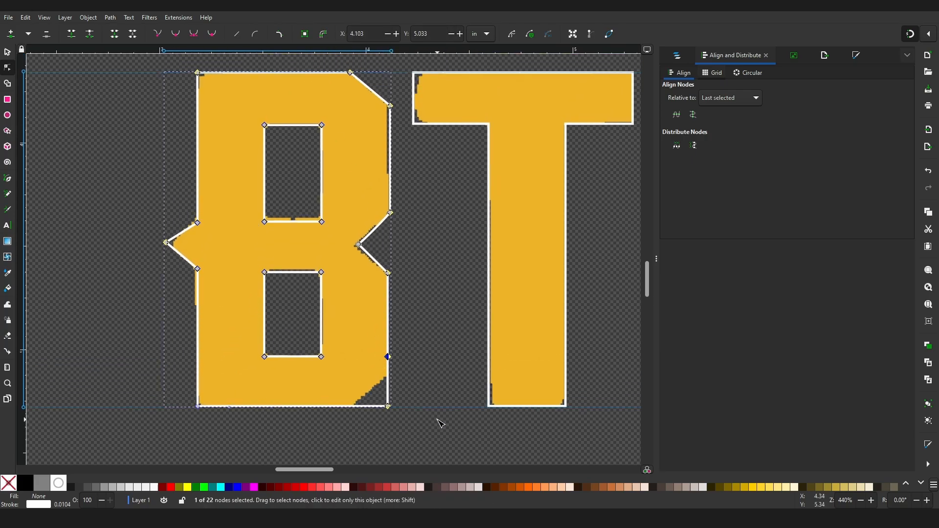
{"action": "scroll", "coordinate": [441, 423], "scroll_direction": "up", "scroll_amount": 3, "text": "ctrl"}
{"action": "left_click_drag", "start_coordinate": [295, 258], "coordinate": [294, 292]}
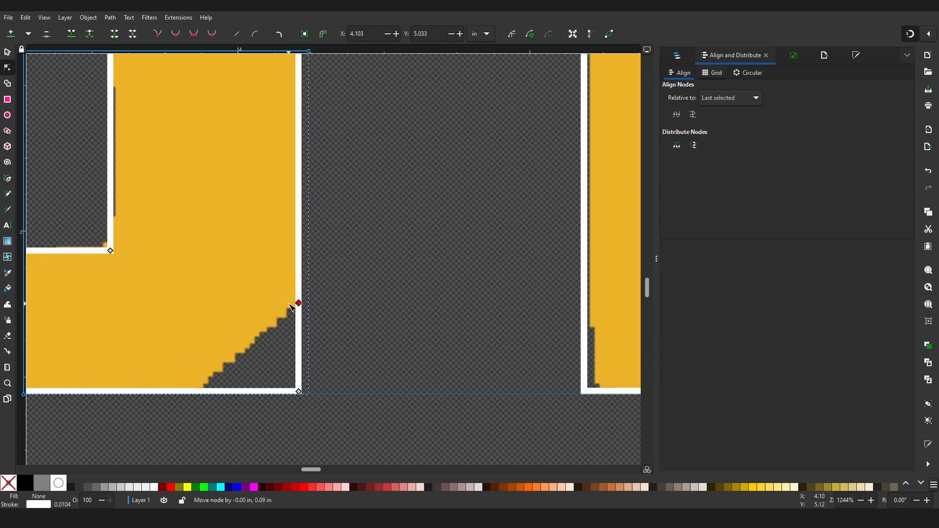
{"action": "double_click", "coordinate": [200, 391]}
{"action": "left_click", "coordinate": [298, 392]}
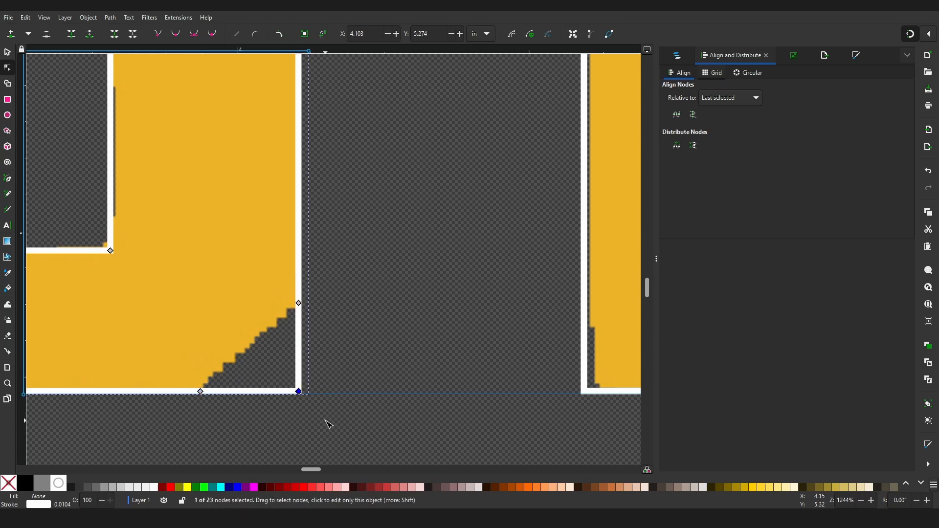
{"action": "key", "text": "Delete"}
{"action": "scroll", "coordinate": [239, 273], "scroll_direction": "down", "scroll_amount": 5, "text": "ctrl"}
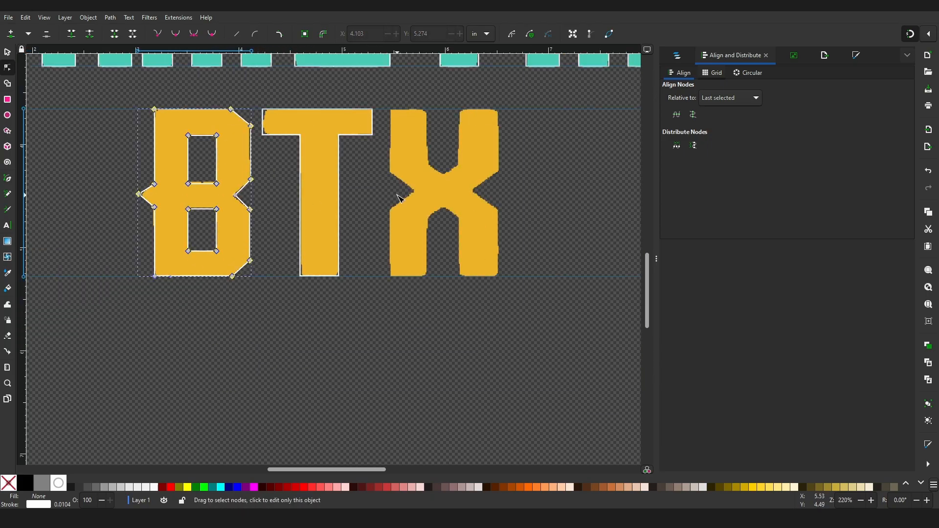
- Place a copy of the second I's rectangle from PRIMETIME over the yellow X, aligned with the upper guide
{"action": "scroll", "coordinate": [250, 235], "scroll_direction": "up", "scroll_amount": 2, "text": "ctrl"}
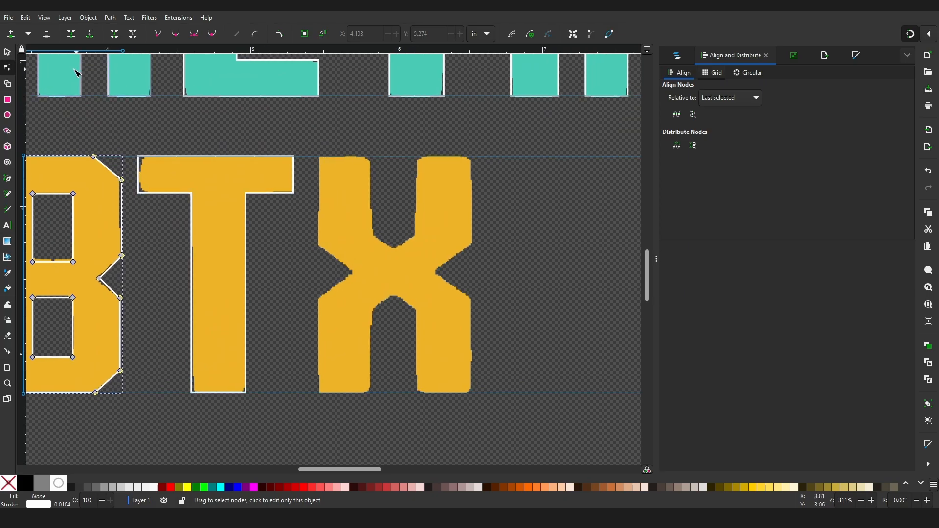
{"action": "key", "text": "s"}
{"action": "scroll", "coordinate": [256, 159], "scroll_direction": "down", "scroll_amount": 3, "text": "ctrl"}
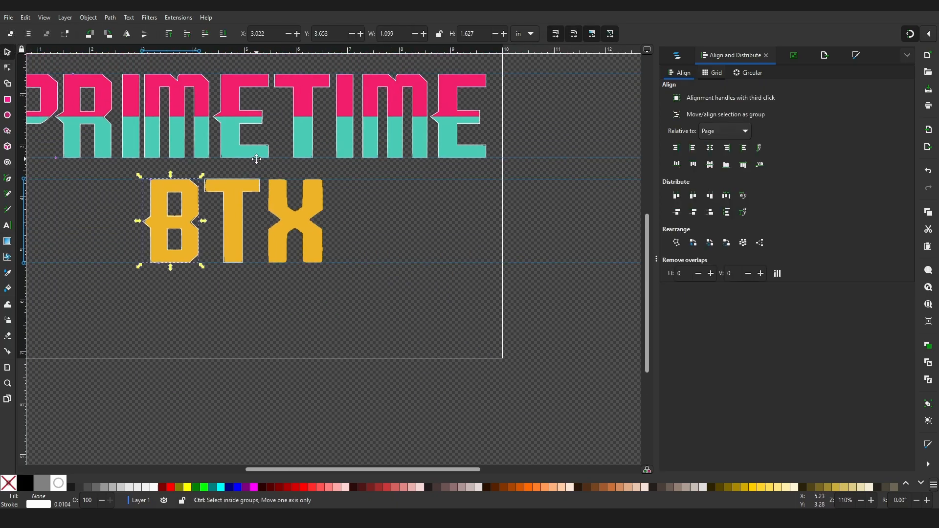
{"action": "left_click", "coordinate": [340, 117]}
{"action": "left_click_drag", "start_coordinate": [356, 116], "coordinate": [321, 190]}
{"action": "key", "text": "ctrl+z"}
{"action": "left_click_drag", "start_coordinate": [354, 100], "coordinate": [300, 205]}
{"action": "scroll", "coordinate": [293, 204], "scroll_direction": "up", "scroll_amount": 5, "text": "ctrl"}
{"action": "middle_click_drag", "start_coordinate": [298, 190], "coordinate": [353, 255]}
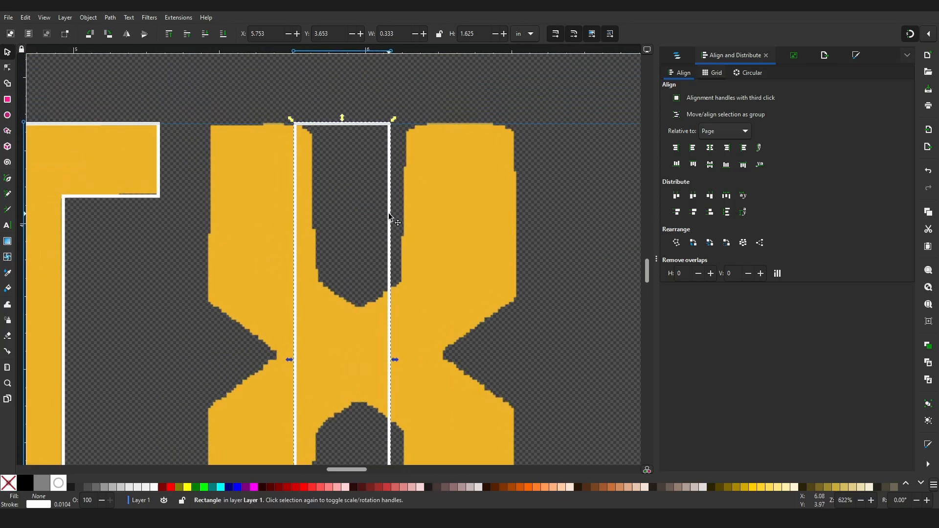
- Align the rectangle with the X's left outer edge and widen it to about 0.368 in to cover the left stroke
{"action": "left_click_drag", "start_coordinate": [390, 216], "coordinate": [304, 214]}
{"action": "left_click_drag", "start_coordinate": [303, 212], "coordinate": [302, 211]}
{"action": "left_click_drag", "start_coordinate": [310, 362], "coordinate": [319, 362]}
{"action": "middle_click_drag", "start_coordinate": [319, 362], "coordinate": [333, 250]}
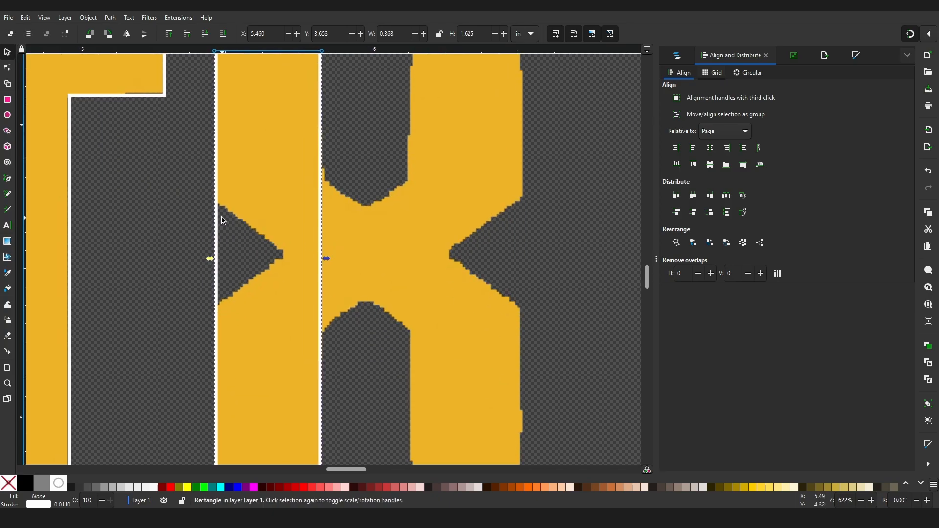
- Convert the rectangle to a path and form the X's left notch with three added nodes, moving the middle one about 0.24 in inward
{"action": "key", "text": "n"}
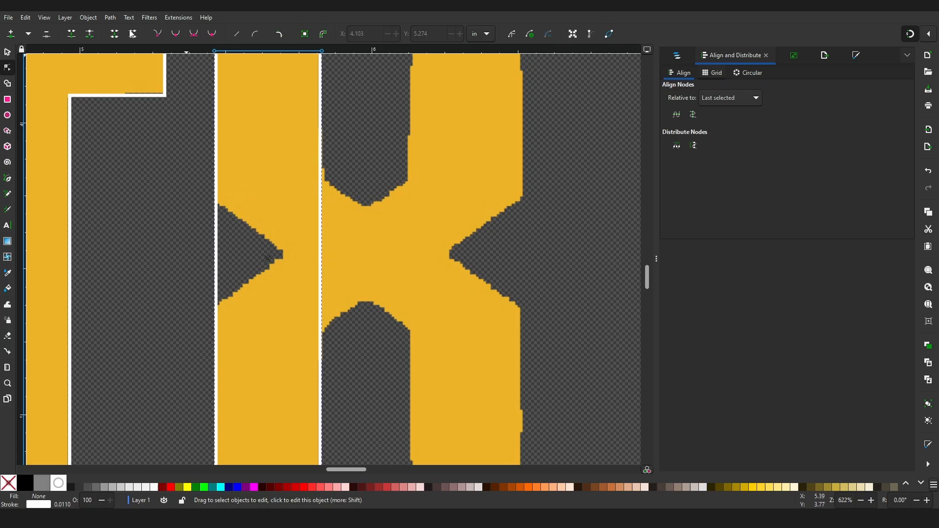
{"action": "left_click", "coordinate": [91, 19]}
{"action": "left_click", "coordinate": [115, 31]}
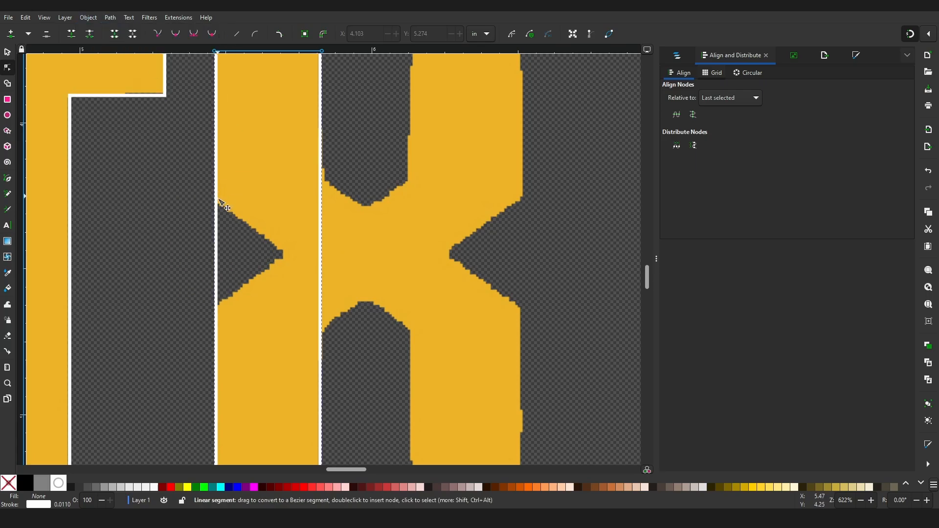
{"action": "double_click", "coordinate": [216, 200]}
{"action": "double_click", "coordinate": [216, 308]}
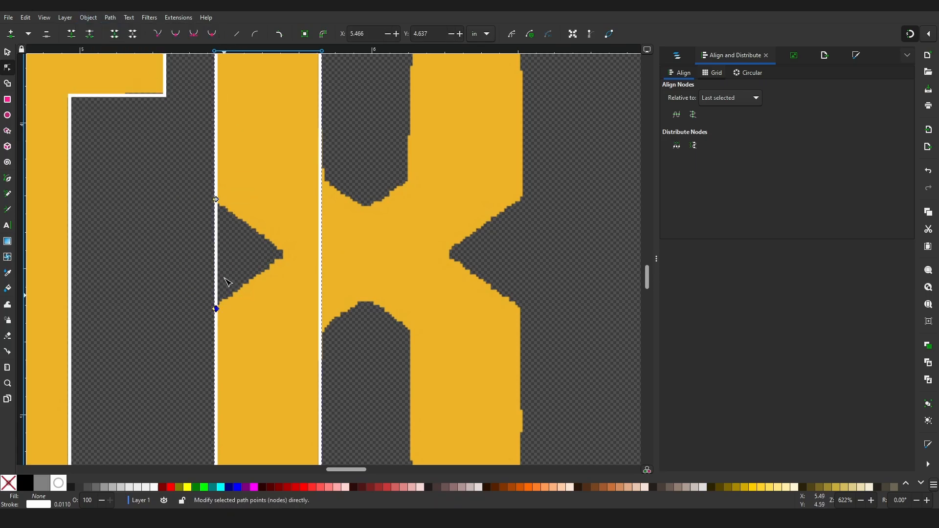
{"action": "double_click", "coordinate": [217, 254]}
{"action": "left_click_drag", "start_coordinate": [217, 254], "coordinate": [291, 256]}
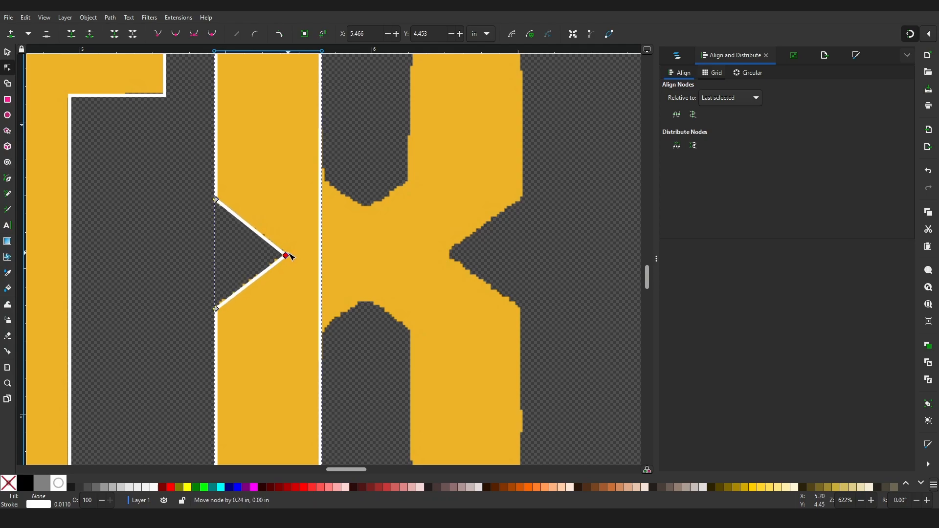
- Add four nodes on the outline's inner edge and move the middle two to the X's centre, vertically aligned at its upper and lower crotches
{"action": "scroll", "coordinate": [287, 260], "scroll_direction": "right", "scroll_amount": 4, "text": "shift"}
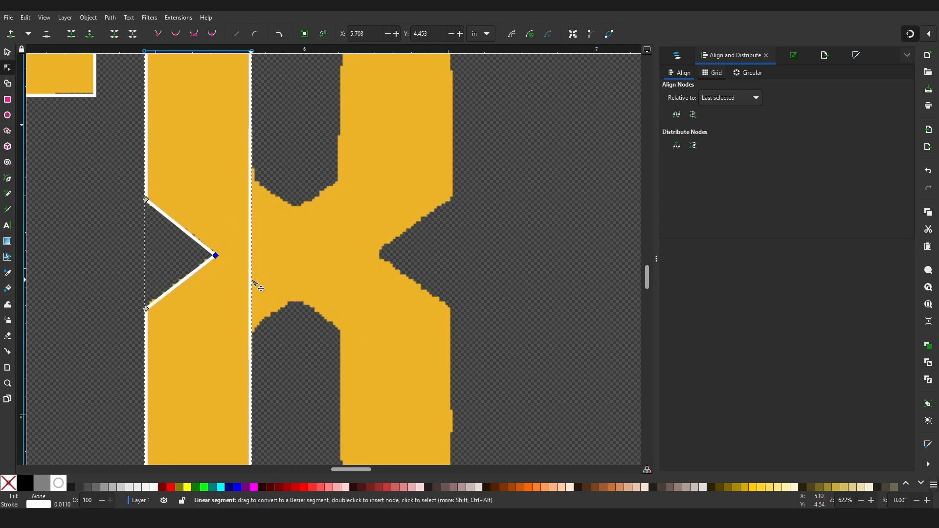
{"action": "double_click", "coordinate": [251, 172]}
{"action": "double_click", "coordinate": [251, 337]}
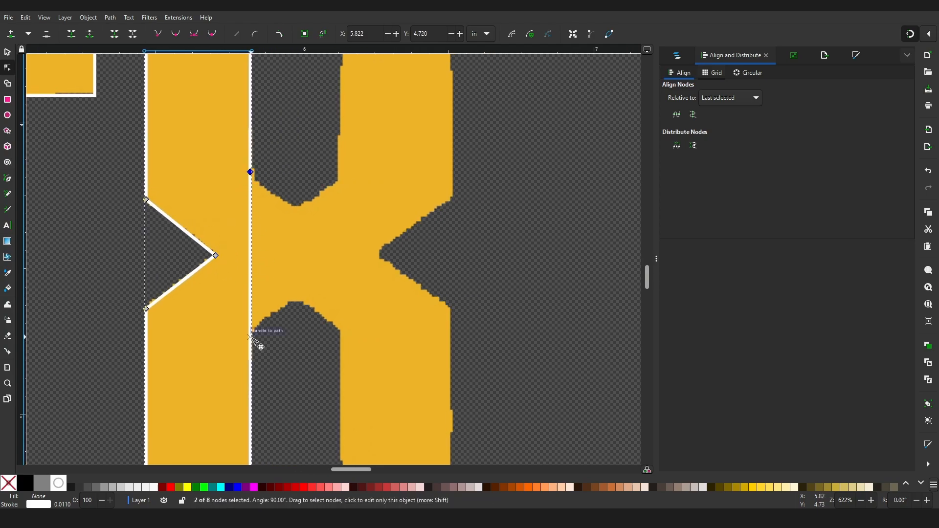
{"action": "double_click", "coordinate": [251, 257]}
{"action": "left_click_drag", "start_coordinate": [252, 257], "coordinate": [300, 298]}
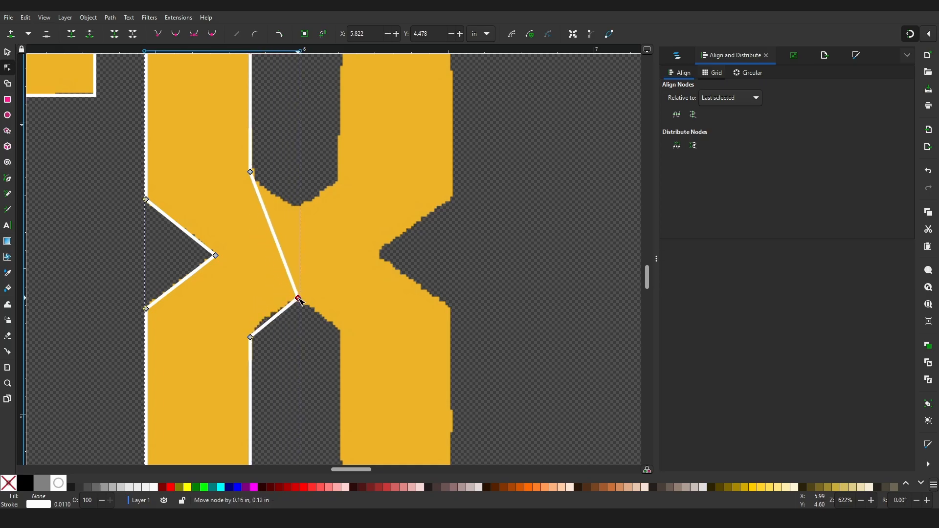
{"action": "double_click", "coordinate": [264, 210]}
{"action": "left_click_drag", "start_coordinate": [264, 209], "coordinate": [313, 313]}
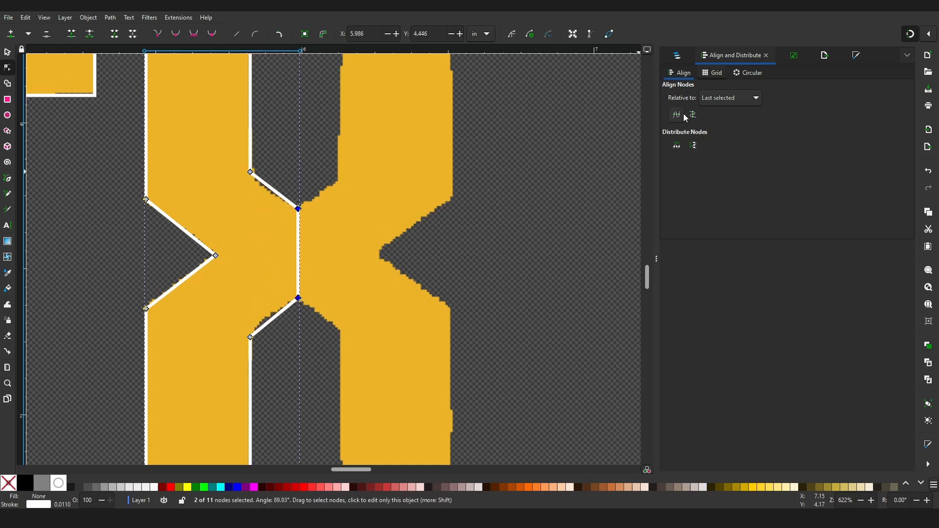
- Bend the two inner diagonal segments into curves and adjust their end nodes to follow the raster X
{"action": "scroll", "coordinate": [352, 193], "scroll_direction": "up", "scroll_amount": 2}
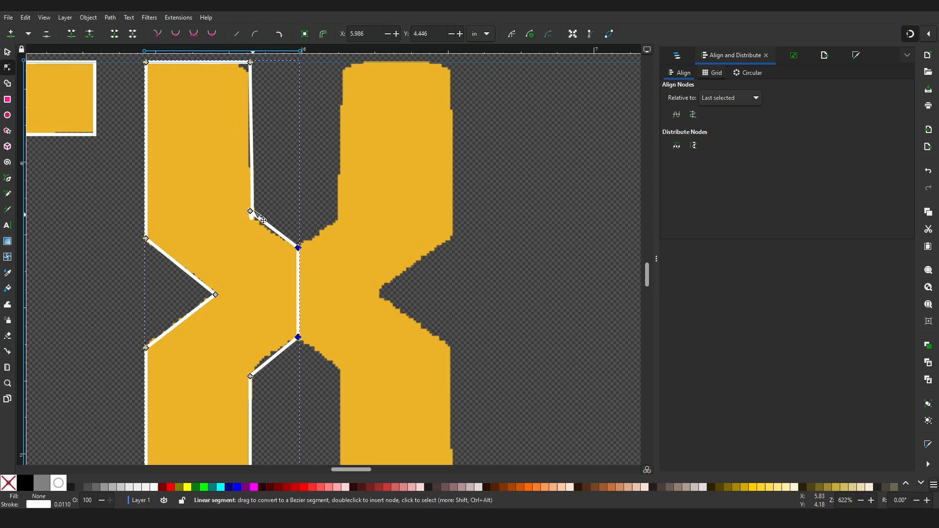
{"action": "mouse_move", "coordinate": [266, 230]}
{"action": "left_mouse_down"}
{"action": "mouse_move", "coordinate": [274, 237]}
{"action": "mouse_move", "coordinate": [267, 233]}
{"action": "left_mouse_up"}
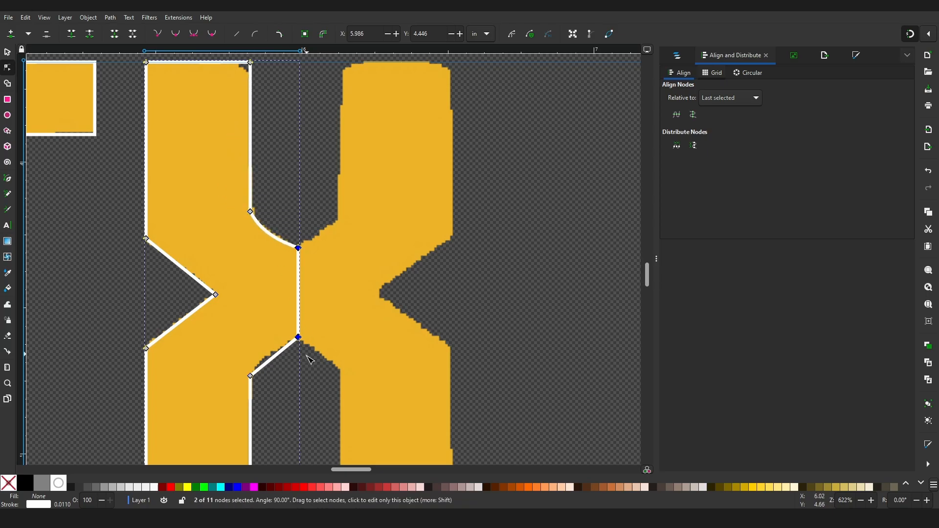
{"action": "left_click_drag", "start_coordinate": [283, 355], "coordinate": [299, 336]}
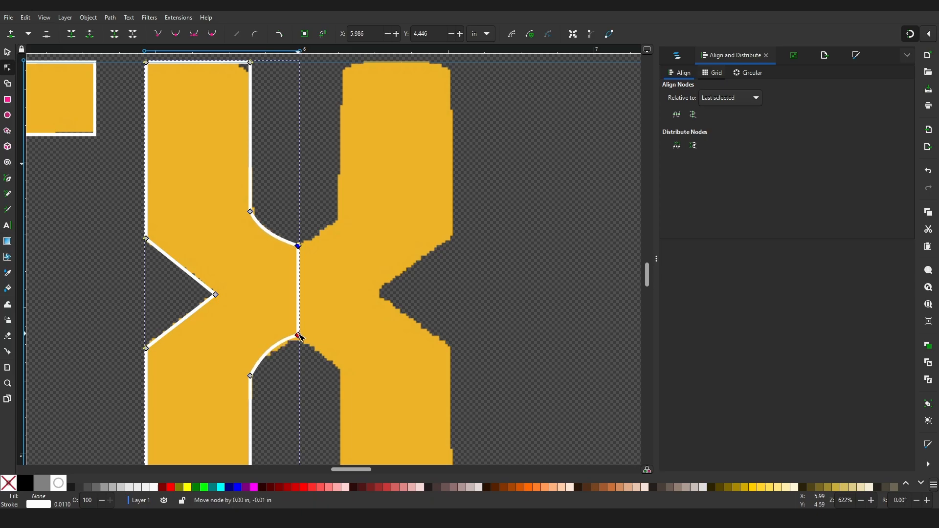
{"action": "key", "text": "Escape"}
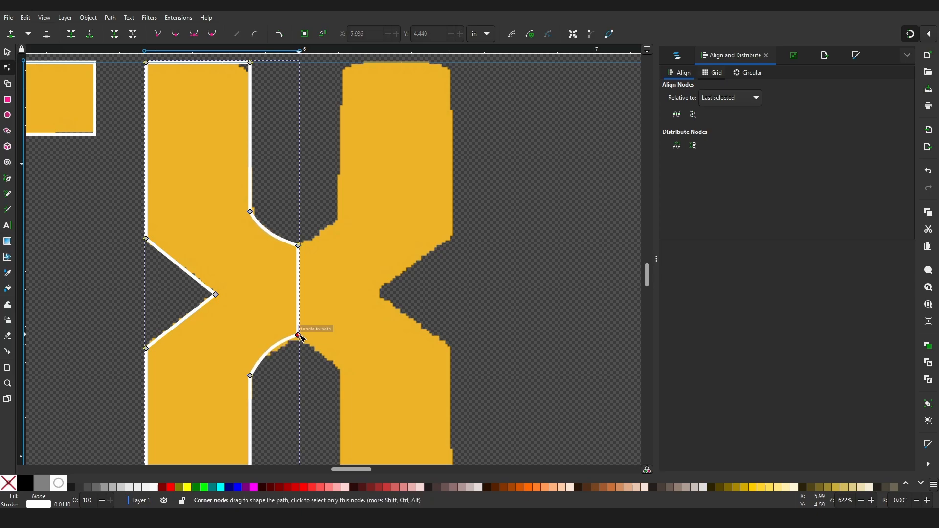
{"action": "left_click_drag", "start_coordinate": [299, 335], "coordinate": [298, 337]}
{"action": "left_click_drag", "start_coordinate": [247, 377], "coordinate": [251, 379]}
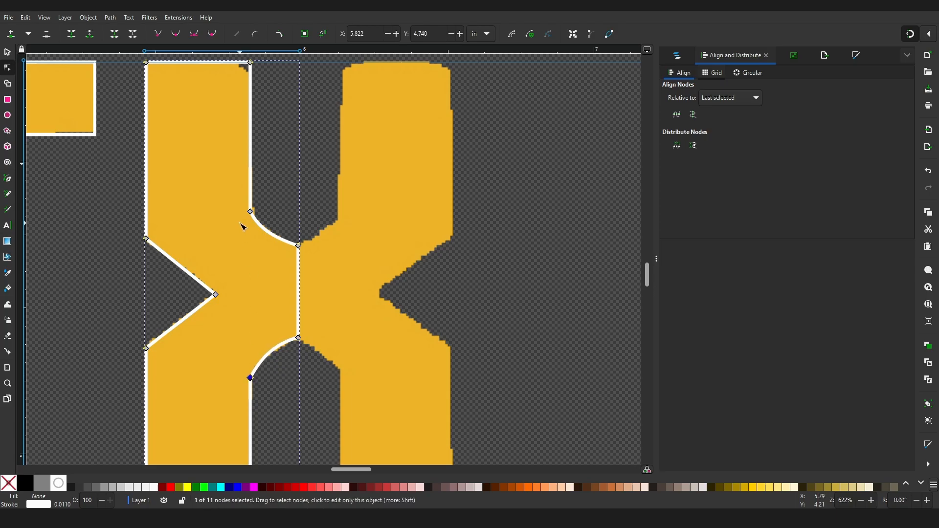
- Apply the Corners effect to the two inner-edge nodes where the curves meet the straight sides and round them slightly
{"action": "left_click_drag", "start_coordinate": [238, 182], "coordinate": [283, 402]}
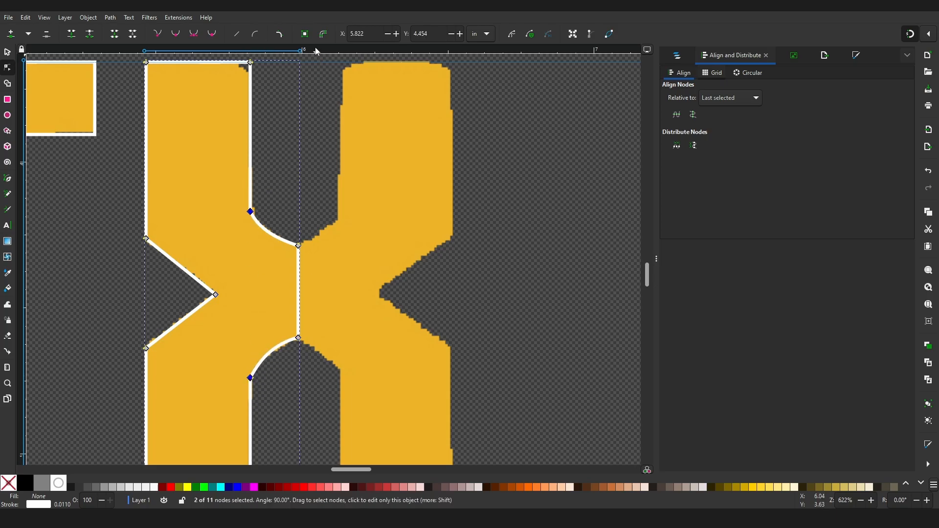
{"action": "left_click", "coordinate": [279, 34]}
{"action": "mouse_move", "coordinate": [250, 393]}
{"action": "left_mouse_down"}
{"action": "mouse_move", "coordinate": [252, 403]}
{"action": "mouse_move", "coordinate": [252, 391]}
{"action": "left_mouse_up"}
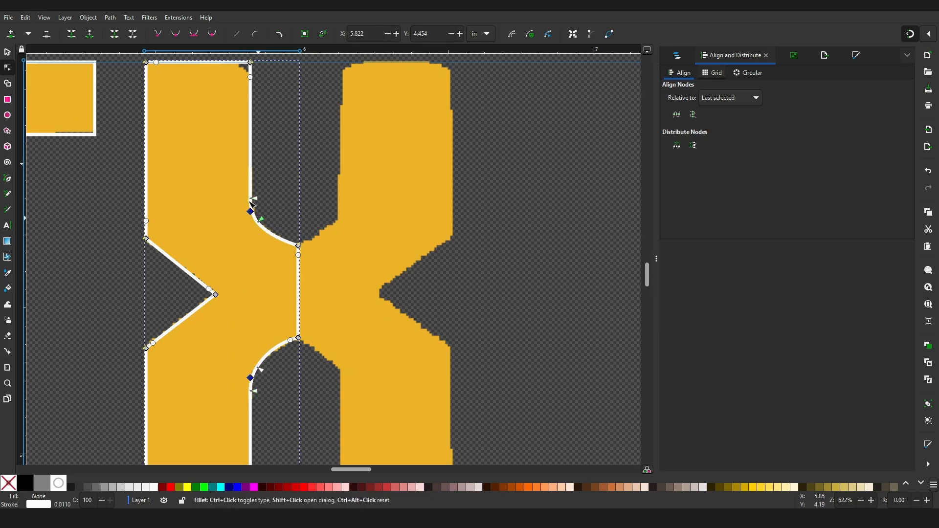
{"action": "left_click", "coordinate": [295, 178]}
- Duplicate the left half of the X, flip it horizontally and snap it against the original's centre edge
{"action": "scroll", "coordinate": [298, 181], "scroll_direction": "down", "scroll_amount": 3, "text": "ctrl"}
{"action": "scroll", "coordinate": [295, 214], "scroll_direction": "up", "scroll_amount": 1, "text": "ctrl"}
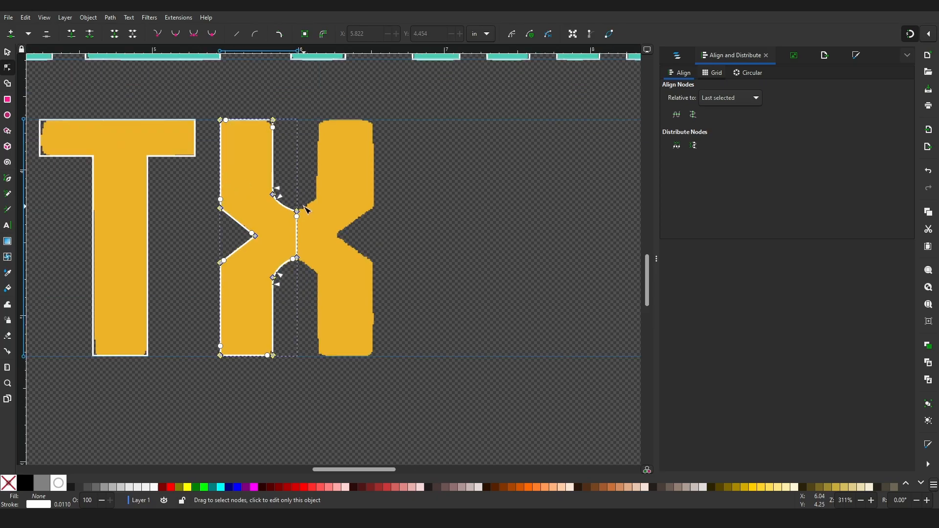
{"action": "key", "text": "s"}
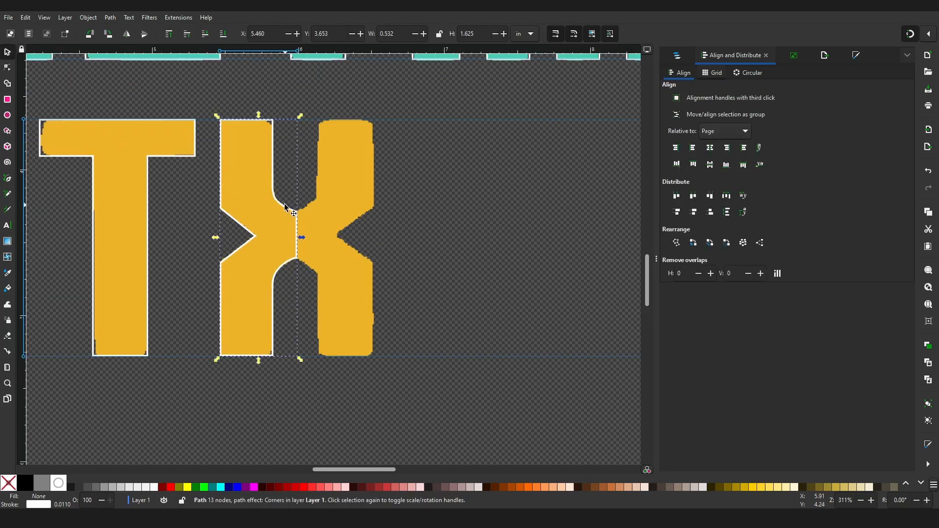
{"action": "key", "text": "ctrl+d"}
{"action": "key", "text": "h"}
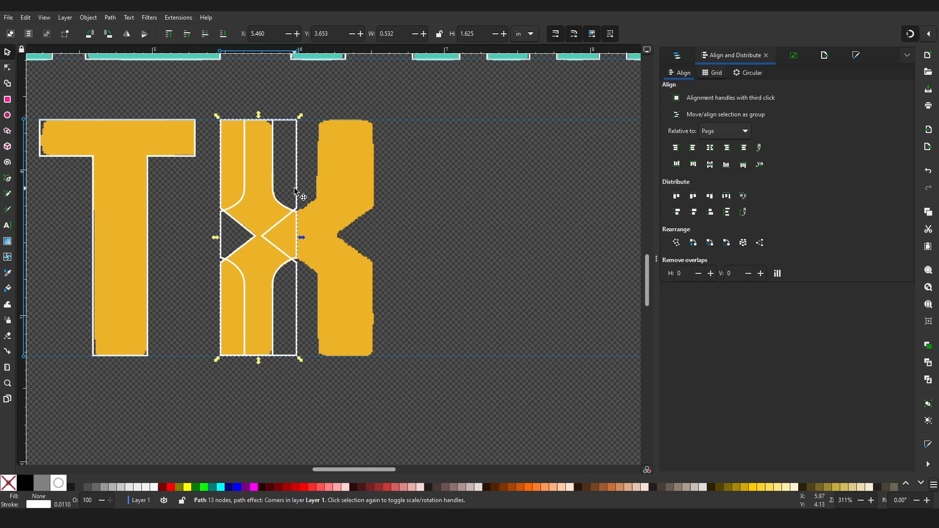
{"action": "left_click_drag", "start_coordinate": [295, 191], "coordinate": [380, 189]}
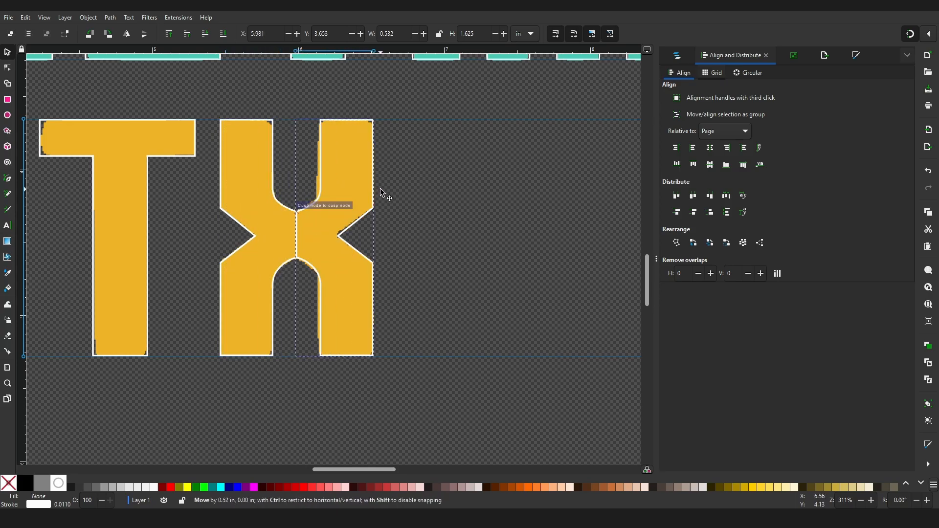
- Unite the two mirrored halves into a single X outline
{"action": "left_click", "coordinate": [271, 216], "text": "shift"}
{"action": "key", "text": "ctrl+plus"}
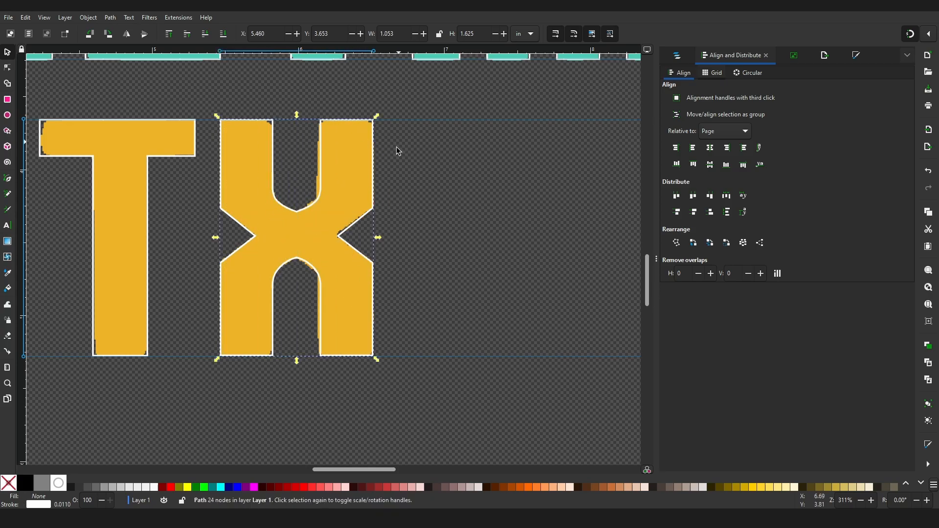
{"action": "scroll", "coordinate": [288, 138], "scroll_direction": "up", "scroll_amount": 2}
{"action": "scroll", "coordinate": [373, 297], "scroll_direction": "up", "scroll_amount": 2, "text": "ctrl"}
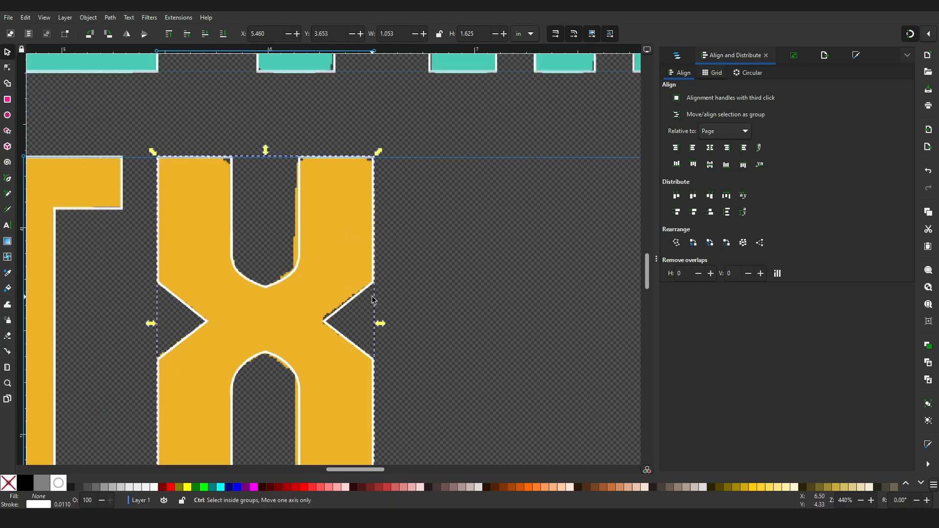
- Narrow the X outline slightly from its right side to about 1.034 in wide to fit the raster letter
{"action": "left_click_drag", "start_coordinate": [379, 337], "coordinate": [374, 336]}
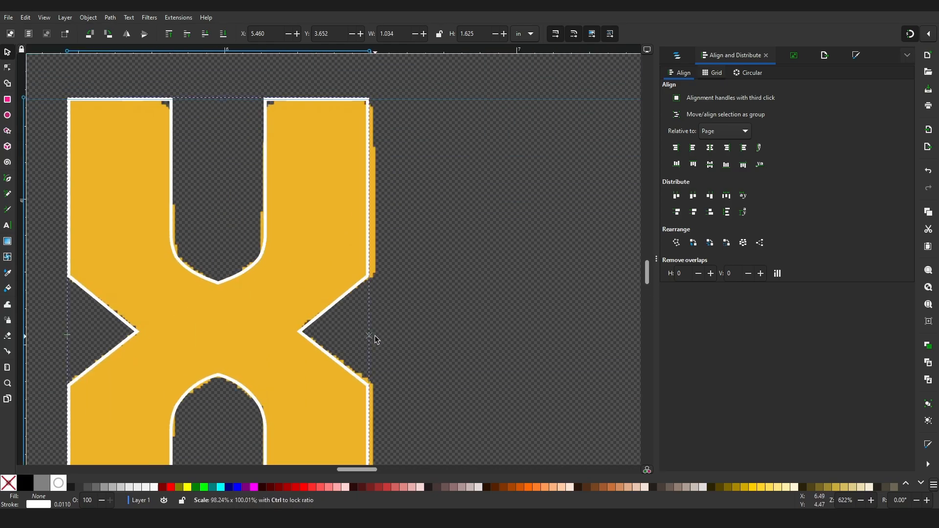
{"action": "left_click", "coordinate": [433, 270]}
{"action": "scroll", "coordinate": [434, 270], "scroll_direction": "down", "scroll_amount": 3, "text": "ctrl"}
{"action": "middle_click_drag", "start_coordinate": [228, 226], "coordinate": [236, 201]}
{"action": "scroll", "coordinate": [338, 250], "scroll_direction": "up", "scroll_amount": 2, "text": "ctrl"}
{"action": "middle_click_drag", "start_coordinate": [390, 279], "coordinate": [327, 256]}
{"action": "scroll", "coordinate": [339, 258], "scroll_direction": "down", "scroll_amount": 4, "text": "ctrl"}
{"action": "middle_click_drag", "start_coordinate": [258, 207], "coordinate": [261, 242]}
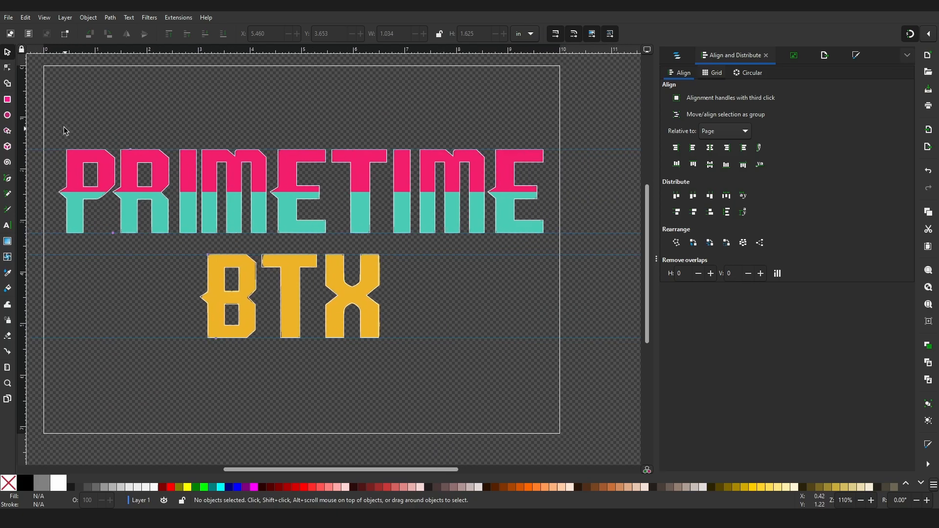
- Expand Layer 1's object list and hide the raster image, image1, leaving the vector outlines on view
{"action": "left_click_drag", "start_coordinate": [63, 129], "coordinate": [584, 345]}
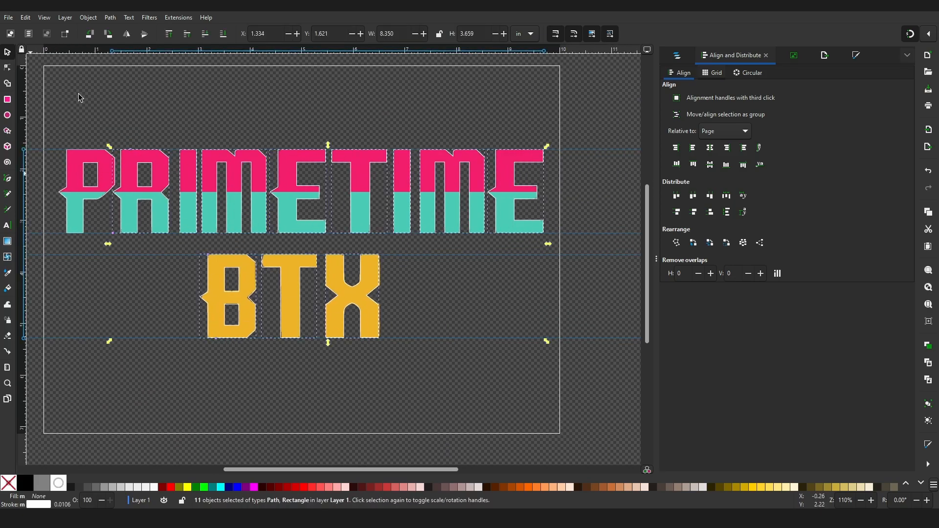
{"action": "key", "text": "Escape"}
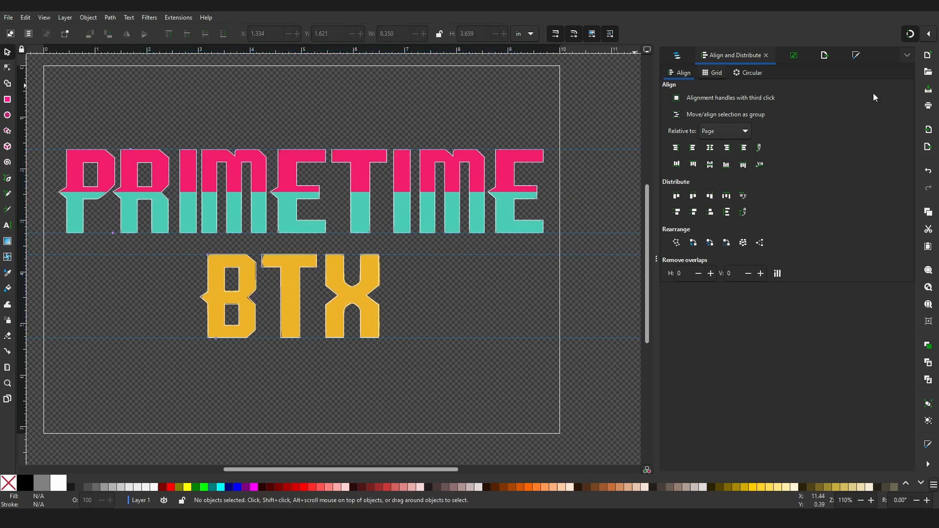
{"action": "left_click", "coordinate": [678, 56]}
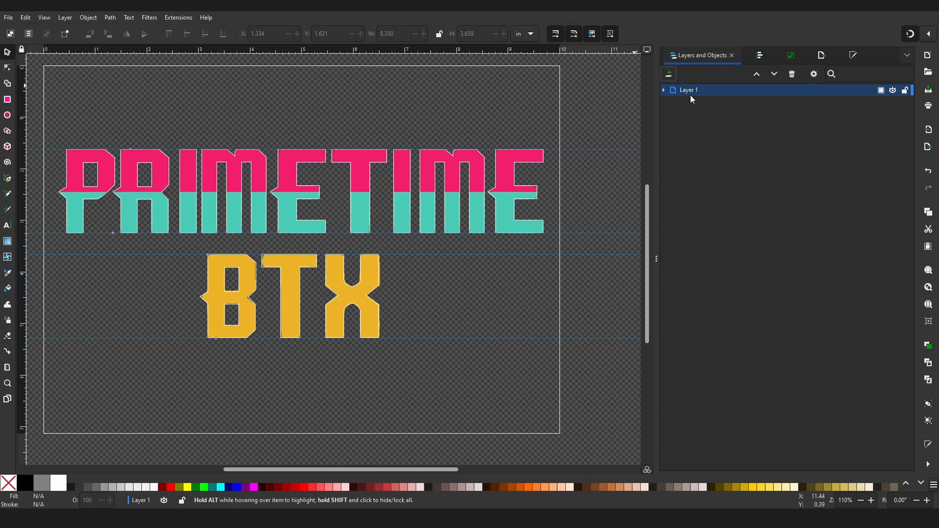
{"action": "left_click", "coordinate": [664, 90]}
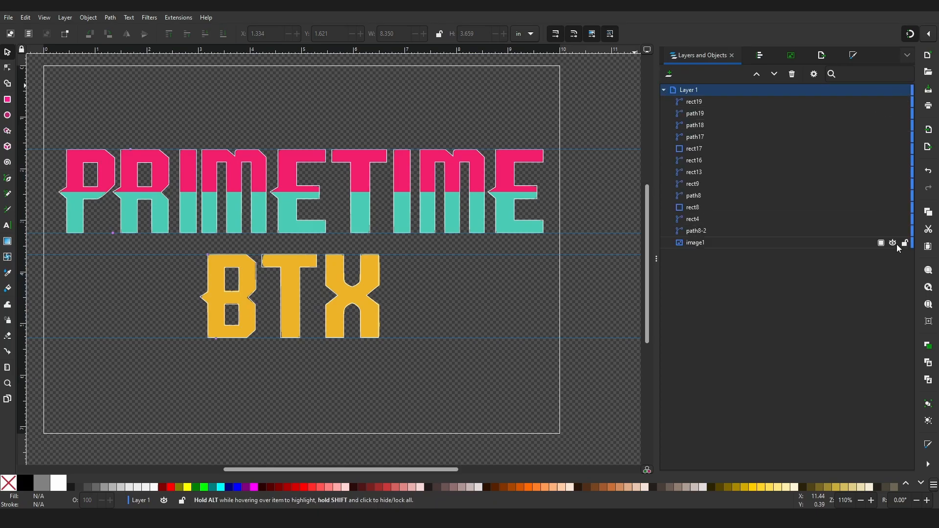
{"action": "left_click", "coordinate": [891, 245]}
{"action": "middle_click_drag", "start_coordinate": [179, 115], "coordinate": [195, 114]}
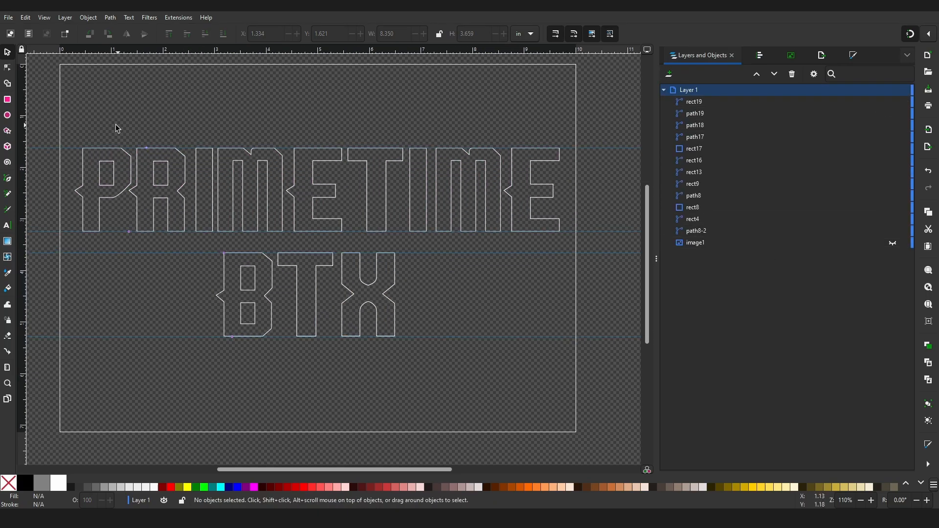
- Combine the nine PRIMETIME letter outlines into one path and the three BTX letter outlines into another
{"action": "left_click_drag", "start_coordinate": [72, 125], "coordinate": [577, 237]}
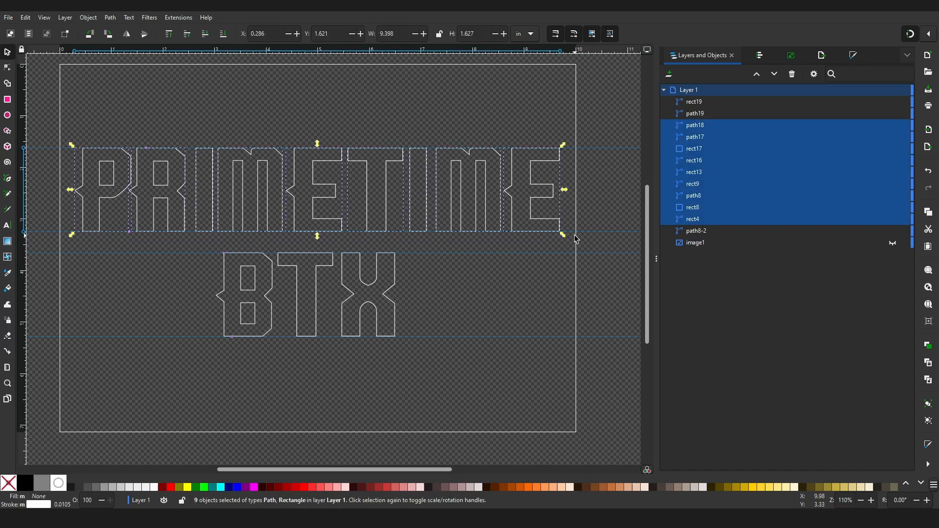
{"action": "key", "text": "ctrl+k"}
{"action": "left_click_drag", "start_coordinate": [201, 239], "coordinate": [411, 348]}
{"action": "key", "text": "ctrl+k"}
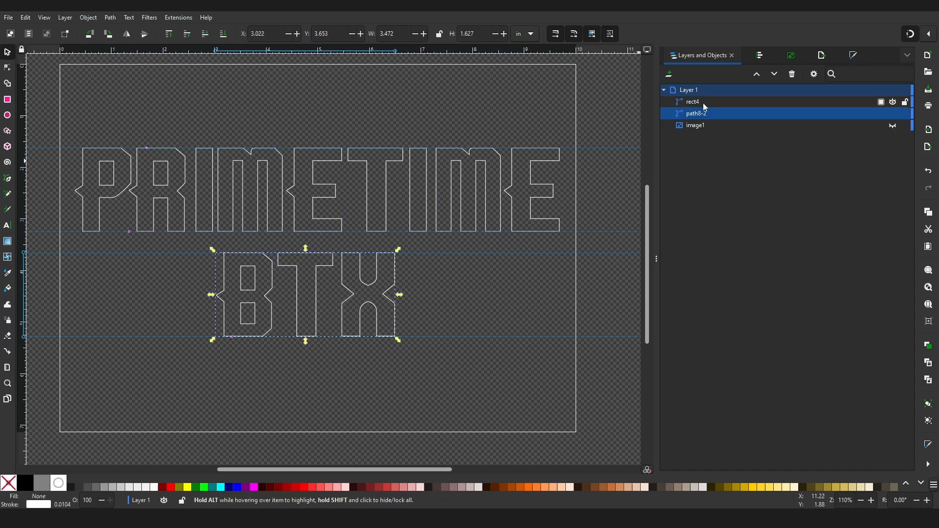
- Rename the combined BTX path as Yellow and the combined PRIMETIME path as Composite
{"action": "double_click", "coordinate": [694, 116]}
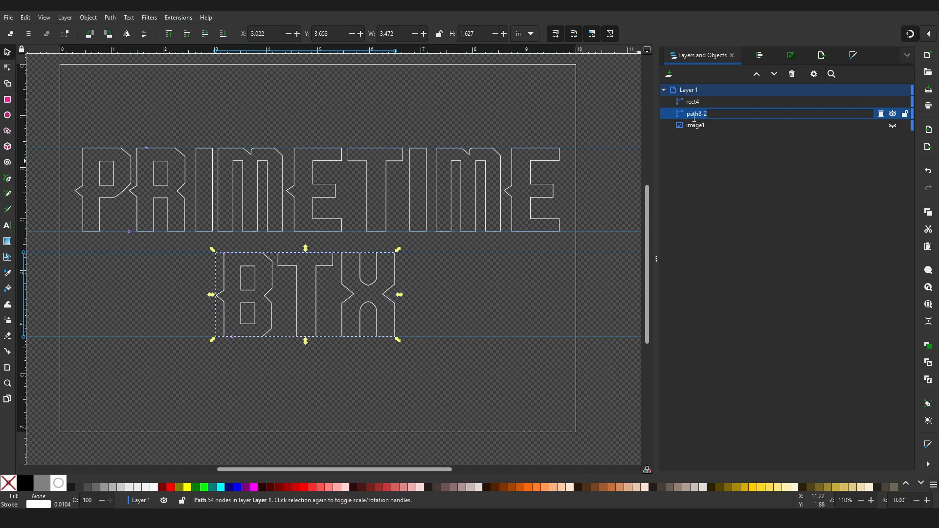
{"action": "type", "text": "Yellow"}
{"action": "key", "text": "Return"}
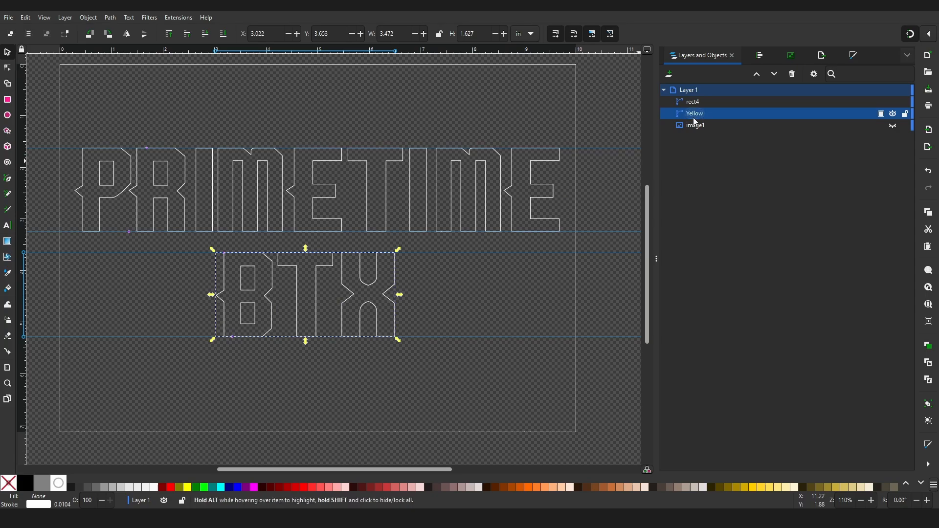
{"action": "double_click", "coordinate": [693, 101]}
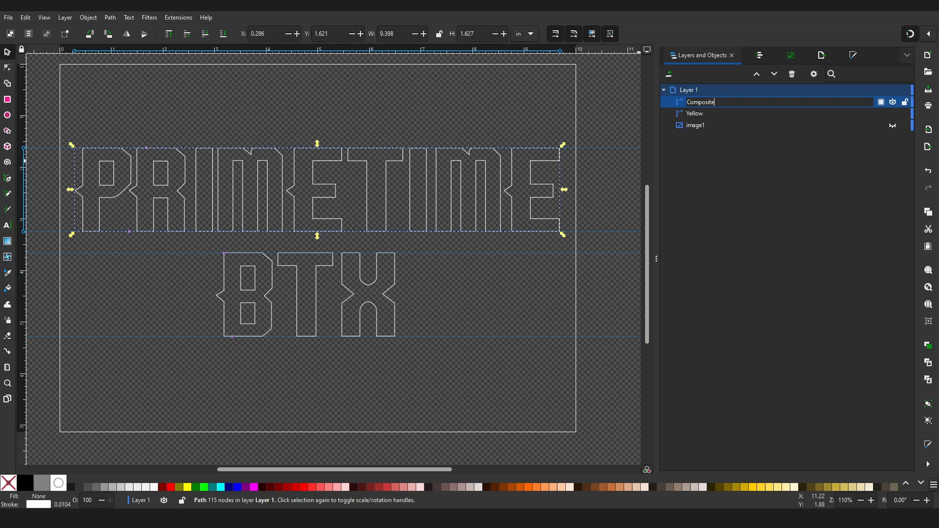
{"action": "type", "text": "Composite"}
{"action": "key", "text": "Return"}
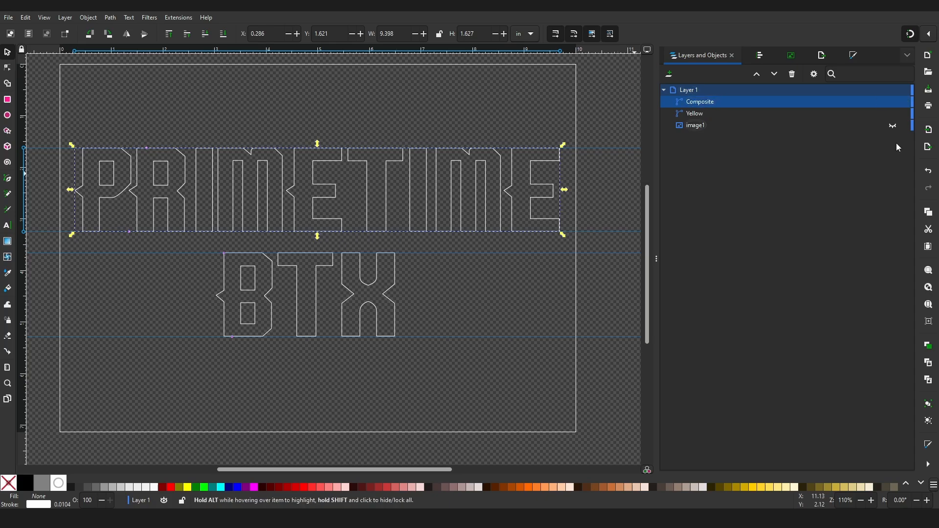
- Show the raster image again and draw a rectangle about 9.82 by 1.03 in across the teal lower half of PRIMETIME
{"action": "left_click", "coordinate": [892, 126]}
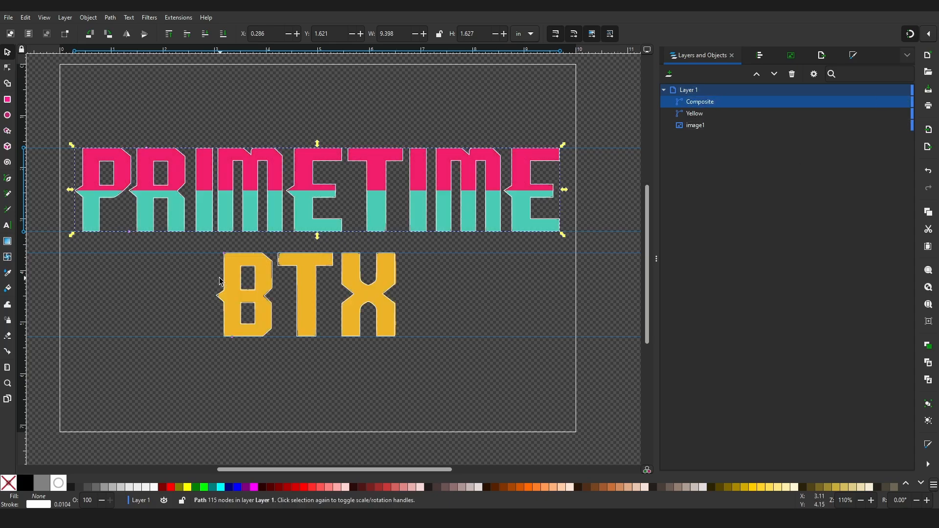
{"action": "left_click", "coordinate": [8, 100]}
{"action": "left_click_drag", "start_coordinate": [69, 252], "coordinate": [573, 201]}
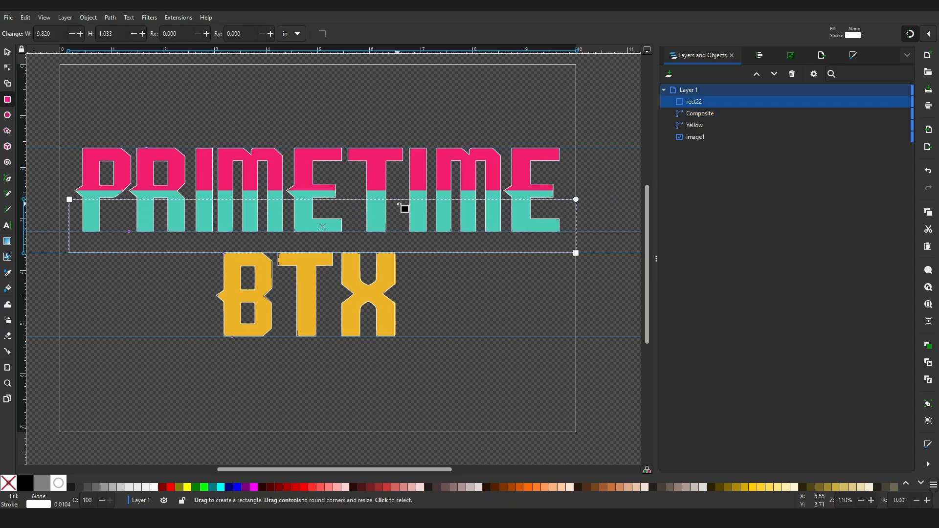
- Raise the rectangle's upper edge to the magenta-teal boundary, aligned with the pointed tips of the letters, giving a height of about 1.215 in
{"action": "scroll", "coordinate": [342, 184], "scroll_direction": "up", "scroll_amount": 5, "text": "ctrl"}
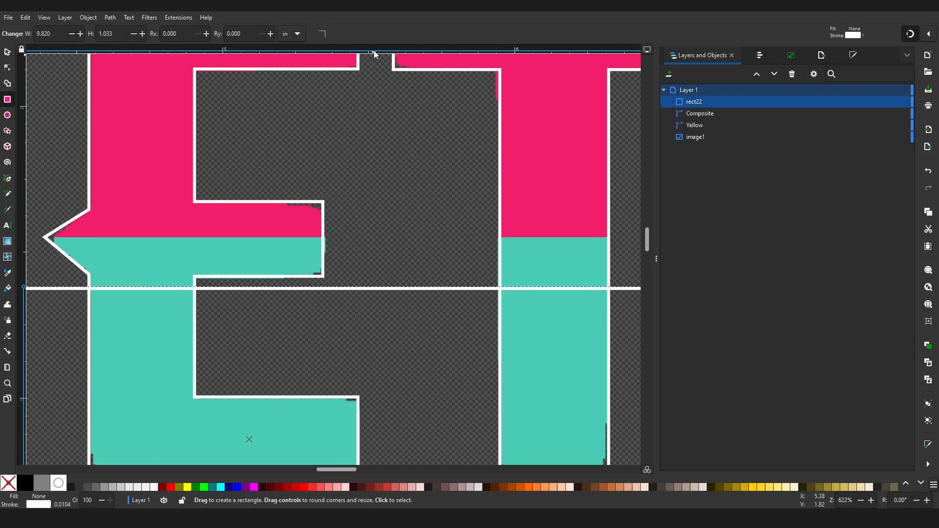
{"action": "left_click_drag", "start_coordinate": [325, 236], "coordinate": [44, 237]}
{"action": "scroll", "coordinate": [328, 235], "scroll_direction": "down", "scroll_amount": 3, "text": "ctrl"}
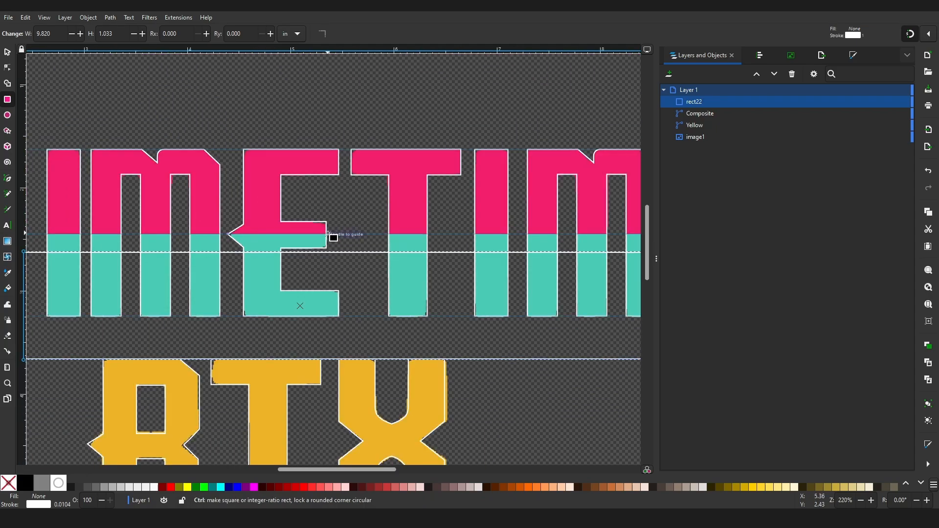
{"action": "middle_click_drag", "start_coordinate": [228, 227], "coordinate": [362, 205]}
{"action": "scroll", "coordinate": [336, 231], "scroll_direction": "up", "scroll_amount": 2, "text": "ctrl"}
{"action": "key", "text": "s"}
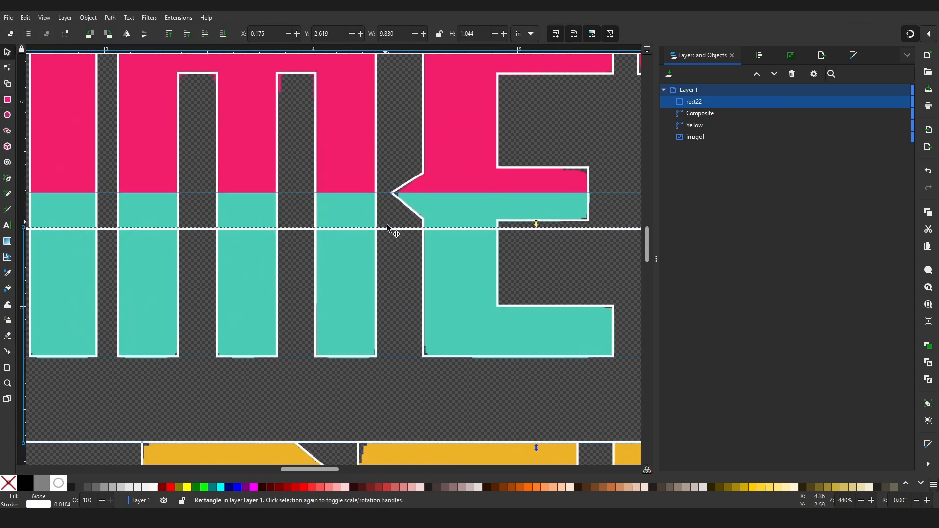
{"action": "left_click_drag", "start_coordinate": [538, 224], "coordinate": [510, 209]}
{"action": "left_click", "coordinate": [928, 33]}
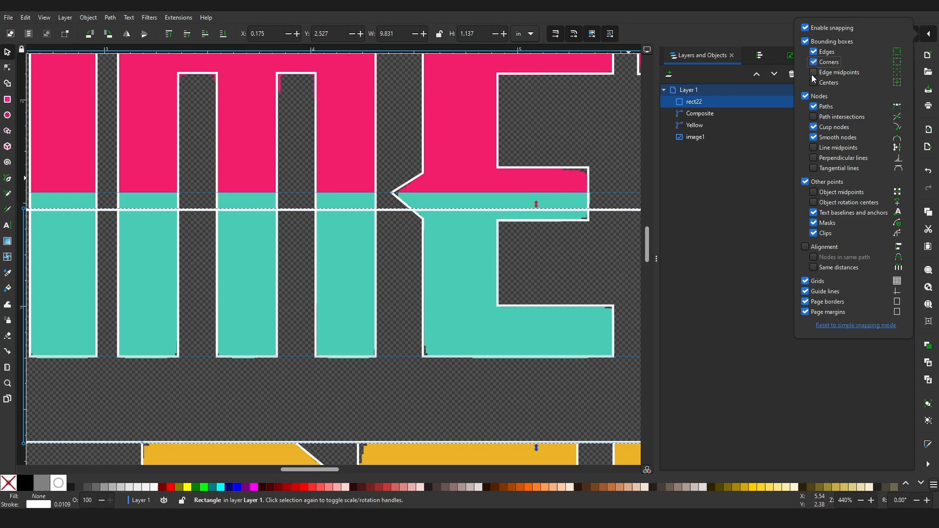
{"action": "left_click", "coordinate": [534, 210]}
{"action": "left_click_drag", "start_coordinate": [534, 210], "coordinate": [393, 190]}
{"action": "scroll", "coordinate": [430, 182], "scroll_direction": "up", "scroll_amount": 4, "text": "ctrl"}
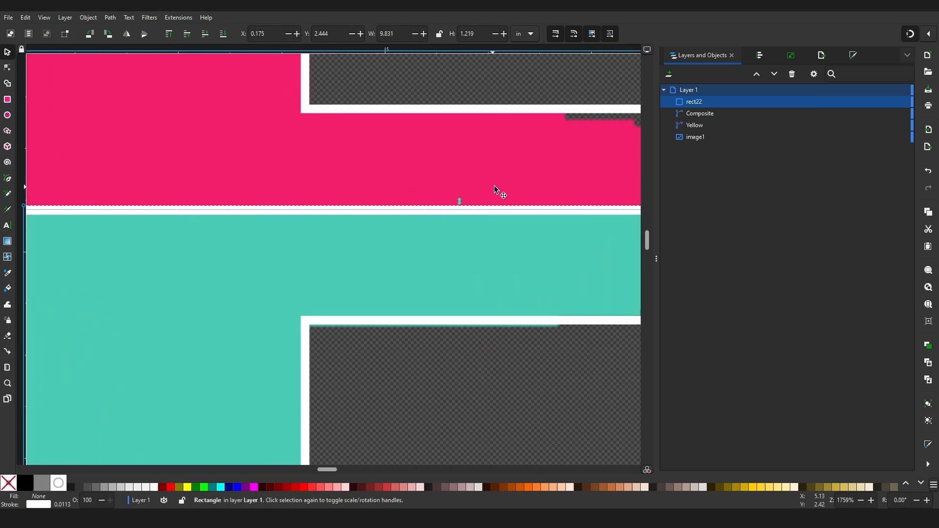
{"action": "left_click_drag", "start_coordinate": [459, 201], "coordinate": [425, 202]}
{"action": "middle_click_drag", "start_coordinate": [110, 174], "coordinate": [489, 151]}
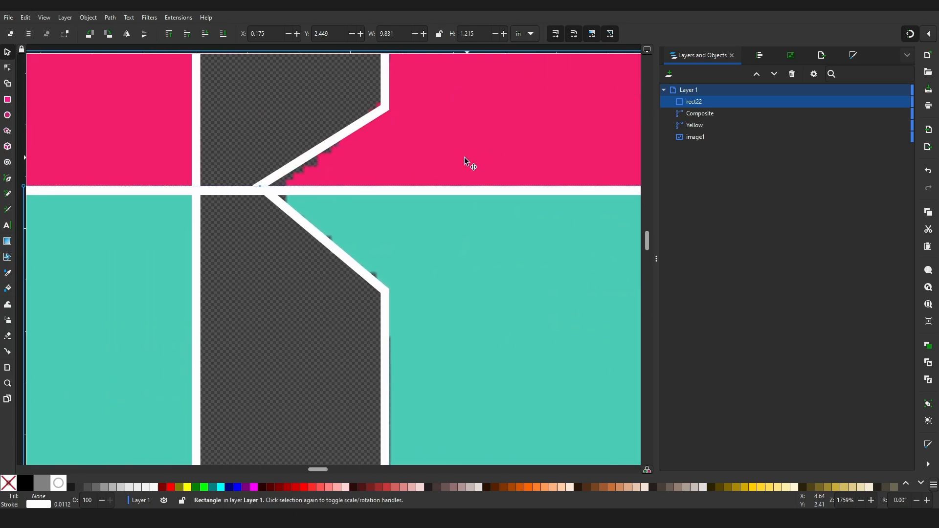
{"action": "scroll", "coordinate": [464, 158], "scroll_direction": "down", "scroll_amount": 6, "text": "ctrl"}
{"action": "scroll", "coordinate": [470, 155], "scroll_direction": "down", "scroll_amount": 1, "text": "ctrl"}
{"action": "middle_click_drag", "start_coordinate": [411, 127], "coordinate": [356, 188]}
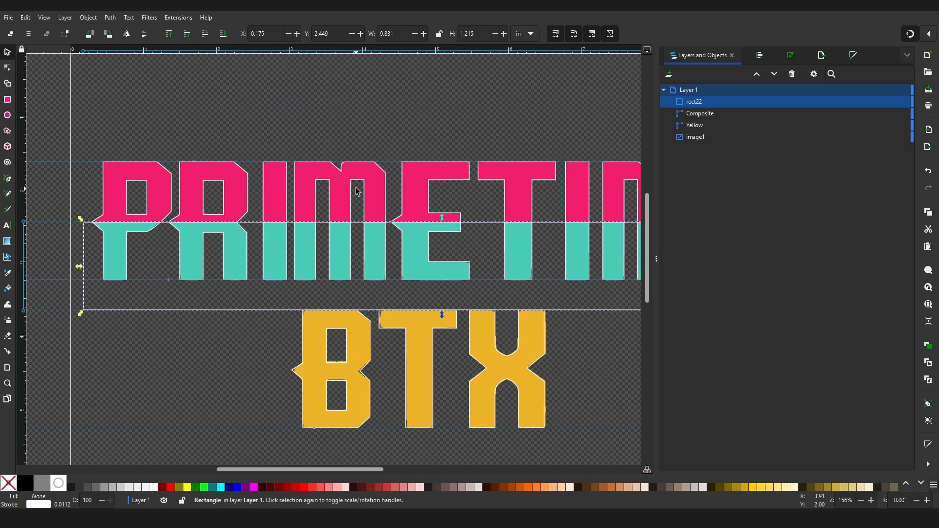
- Fracture the rectangle together with the Composite path and delete the leftover background piece surrounding the lower half of PRIMETIME
{"action": "left_click", "coordinate": [385, 181], "text": "shift"}
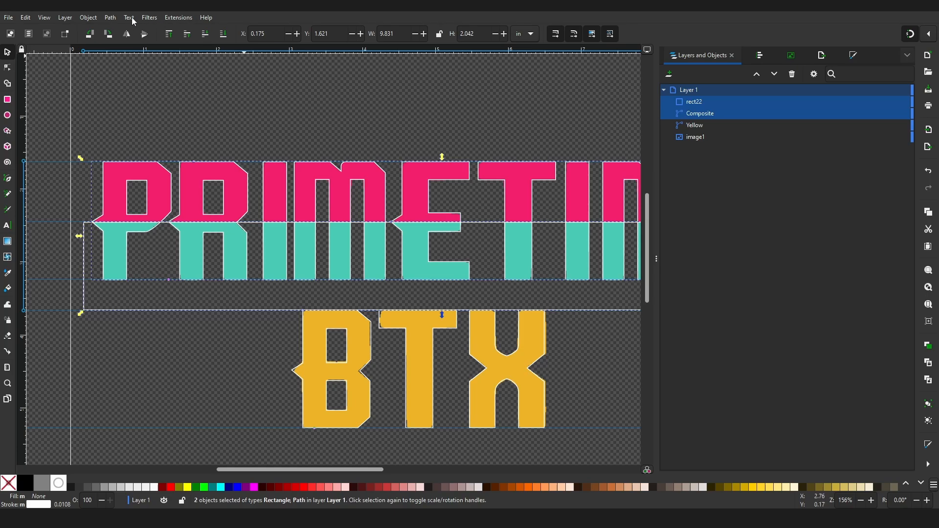
{"action": "left_click", "coordinate": [109, 18]}
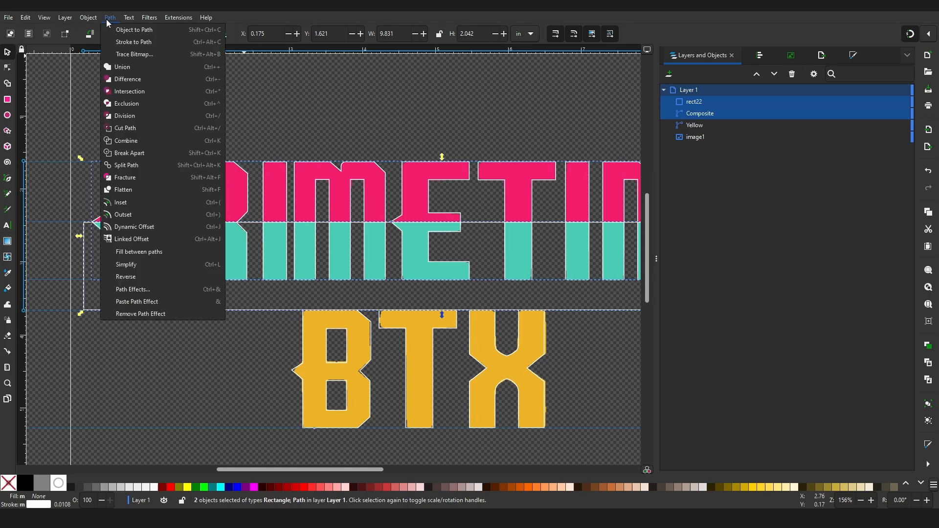
{"action": "left_click", "coordinate": [130, 177]}
{"action": "middle_click_drag", "start_coordinate": [443, 177], "coordinate": [462, 131]}
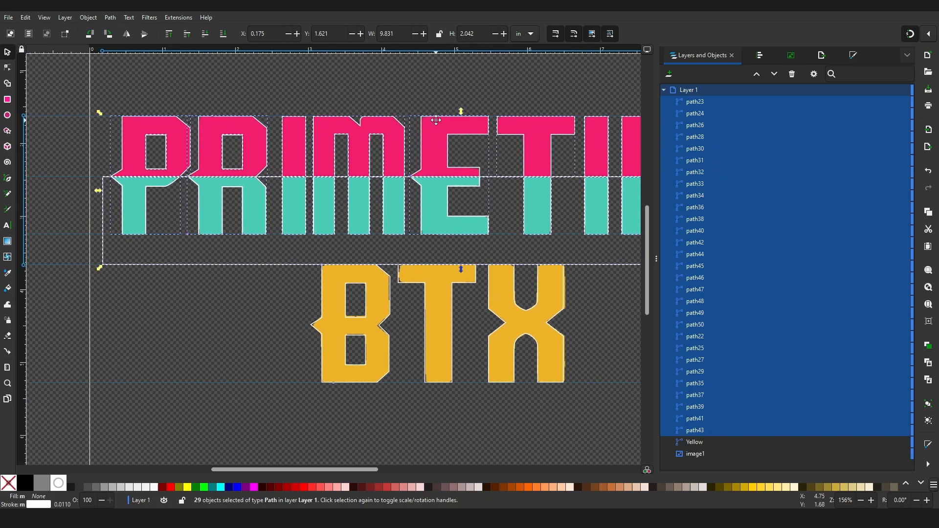
{"action": "left_click", "coordinate": [196, 292]}
{"action": "left_click", "coordinate": [215, 265]}
{"action": "key", "text": "Delete"}
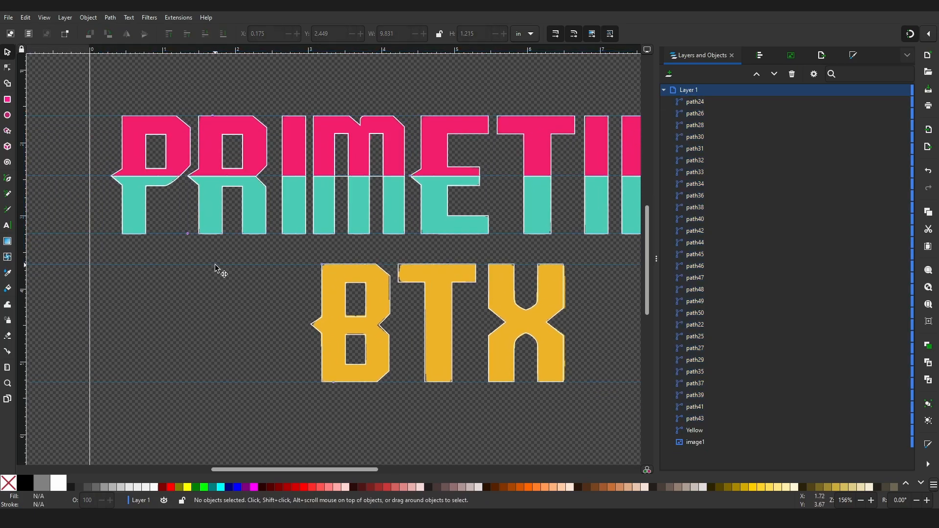
- Delete the leftover fragments filling the counters of the P and R and the inner gaps of both Ms
{"action": "left_click", "coordinate": [167, 142]}
{"action": "left_click", "coordinate": [224, 142], "text": "shift"}
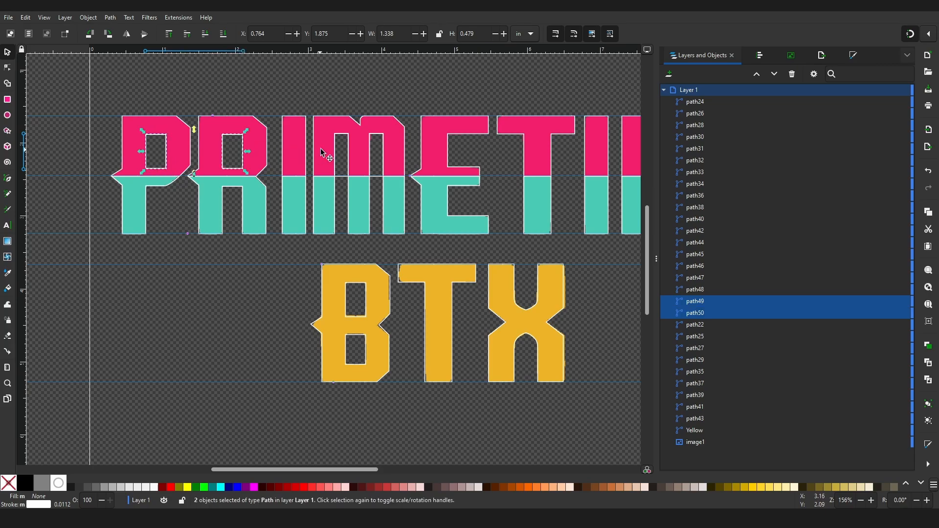
{"action": "left_click_drag", "start_coordinate": [328, 131], "coordinate": [390, 179], "text": "shift"}
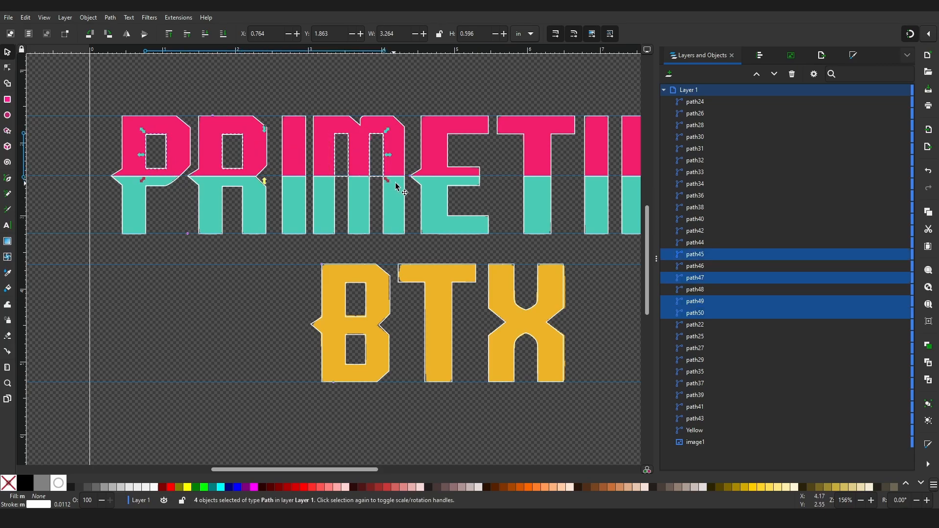
{"action": "scroll", "coordinate": [283, 136], "scroll_direction": "up", "scroll_amount": 2, "text": "ctrl"}
{"action": "middle_click_drag", "start_coordinate": [283, 135], "coordinate": [320, 181]}
{"action": "middle_click_drag", "start_coordinate": [521, 235], "coordinate": [141, 201]}
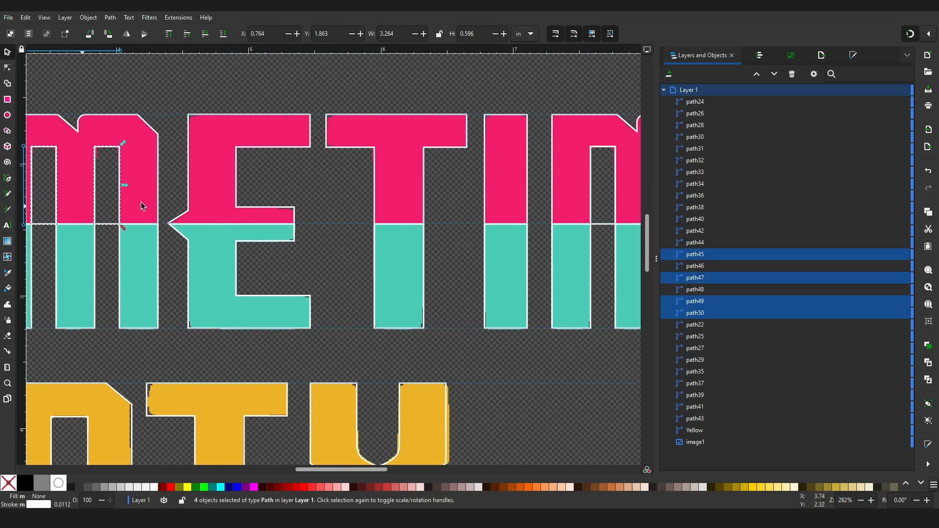
{"action": "middle_click_drag", "start_coordinate": [426, 190], "coordinate": [150, 182]}
{"action": "left_click_drag", "start_coordinate": [310, 133], "coordinate": [429, 217], "text": "shift"}
{"action": "key", "text": "Delete"}
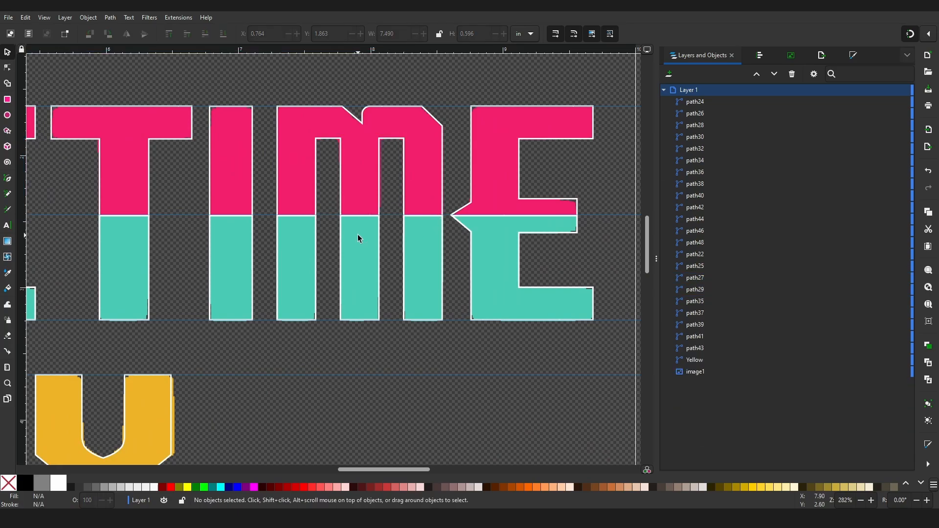
- Combine the nine upper-half pieces of PRIMETIME into one path and rename it Magenta
{"action": "scroll", "coordinate": [357, 239], "scroll_direction": "down", "scroll_amount": 5, "text": "ctrl"}
{"action": "scroll", "coordinate": [301, 195], "scroll_direction": "up", "scroll_amount": 2, "text": "ctrl"}
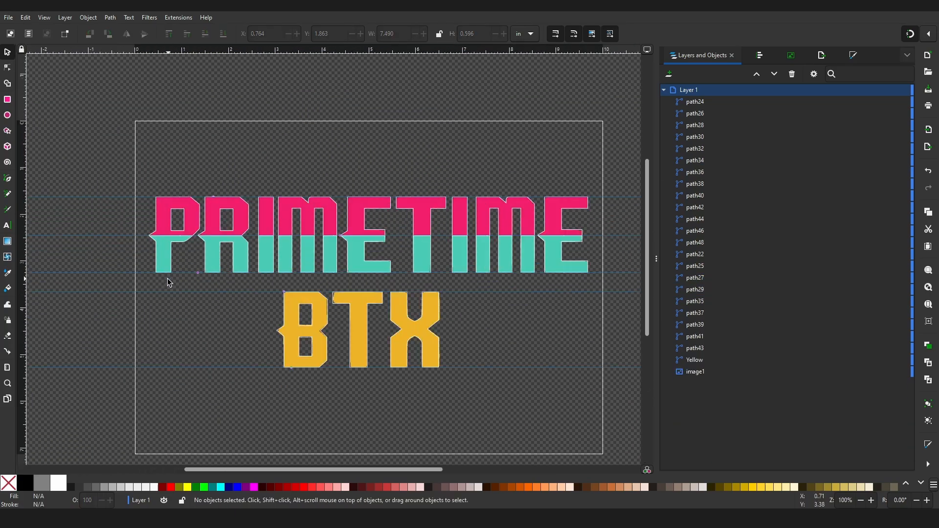
{"action": "left_click_drag", "start_coordinate": [129, 190], "coordinate": [638, 245]}
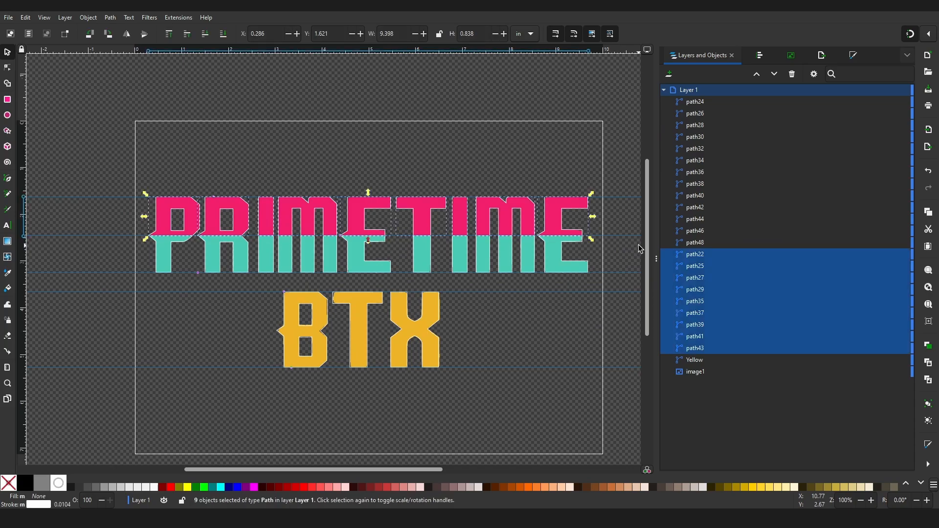
{"action": "key", "text": "ctrl+k"}
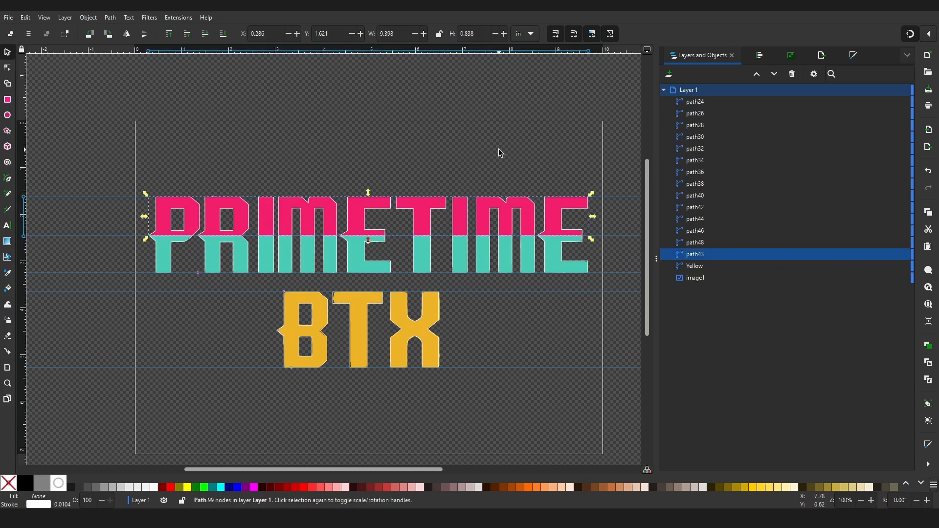
{"action": "double_click", "coordinate": [697, 254]}
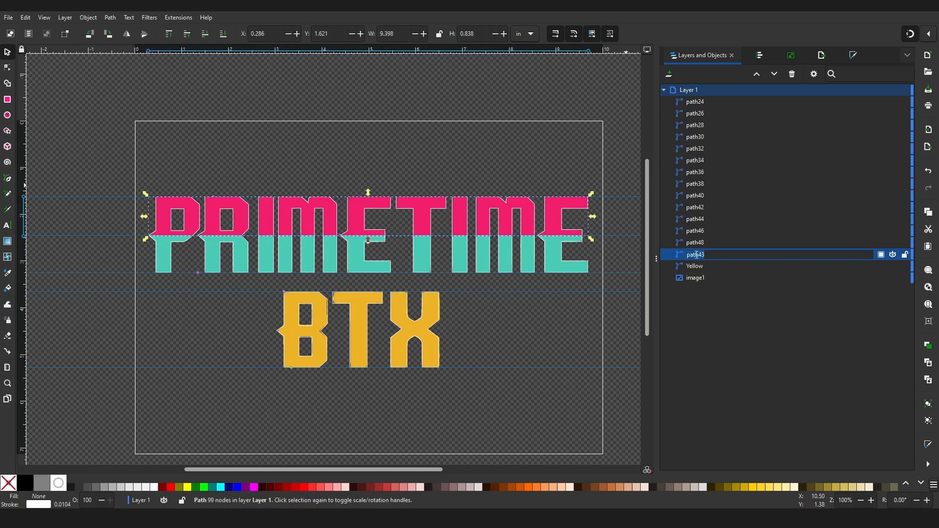
{"action": "type", "text": "Magenta"}
{"action": "key", "text": "Return"}
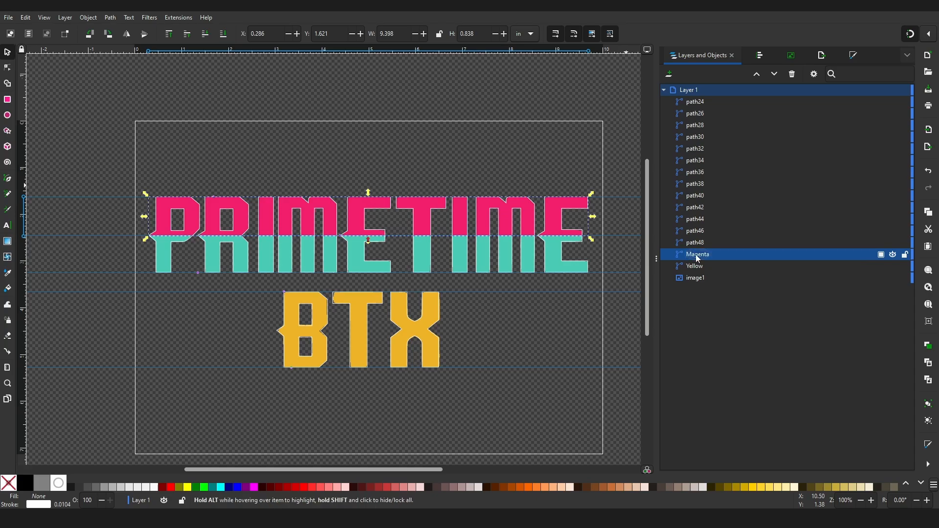
- Combine the lower-half pieces of PRIMETIME into one path and rename it Cyan
{"action": "left_click_drag", "start_coordinate": [123, 286], "coordinate": [605, 232]}
{"action": "key", "text": "ctrl+k"}
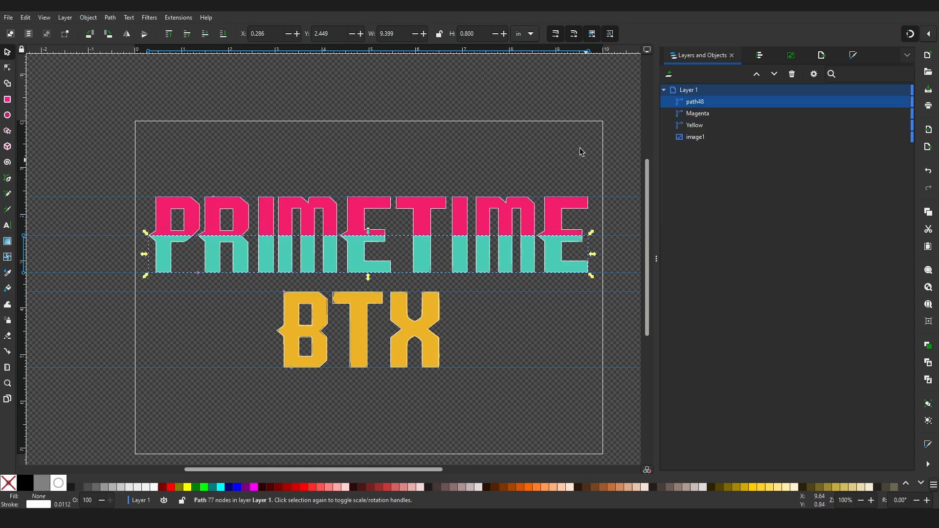
{"action": "double_click", "coordinate": [696, 102]}
{"action": "type", "text": "C"}
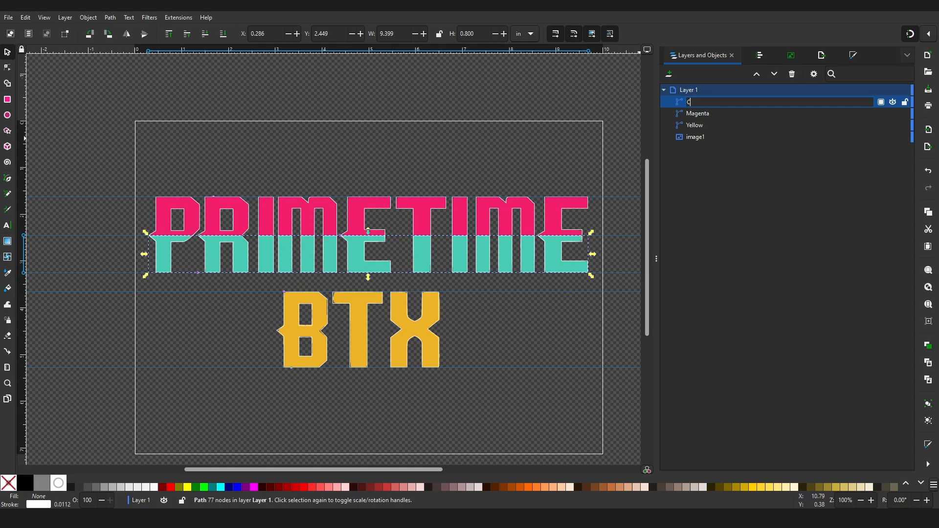
{"action": "type", "text": "yan"}
{"action": "key", "text": "Return"}
{"action": "left_click", "coordinate": [464, 149]}
{"action": "middle_click_drag", "start_coordinate": [463, 148], "coordinate": [395, 106]}
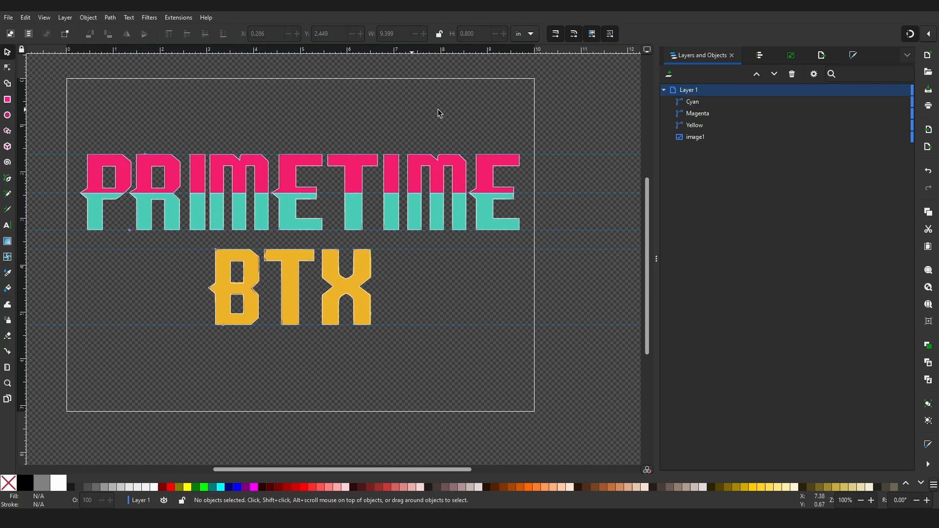
- Draw a square about 1.13 in wide beside the page and duplicate it twice, stacking the three squares in a column
{"action": "middle_click_drag", "start_coordinate": [305, 117], "coordinate": [482, 119]}
{"action": "left_click", "coordinate": [9, 105]}
{"action": "left_click_drag", "start_coordinate": [79, 104], "coordinate": [105, 131], "text": "shift"}
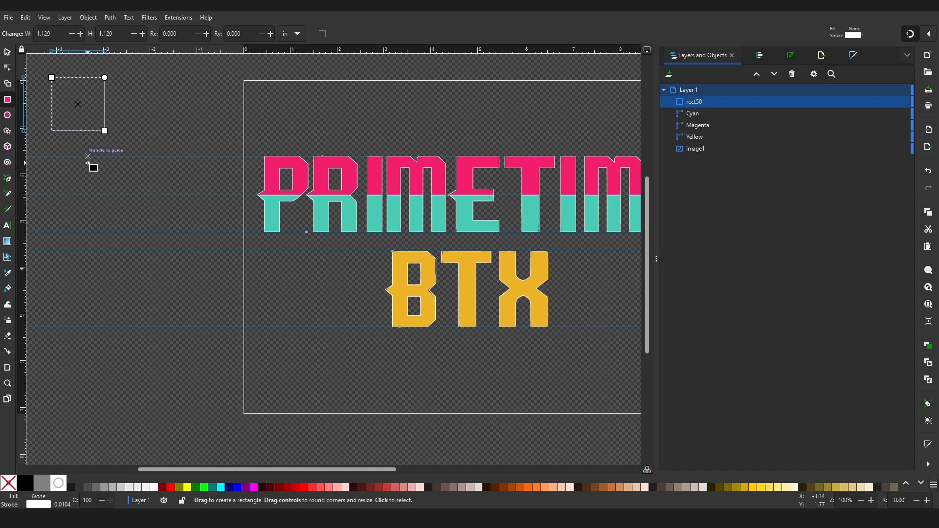
{"action": "key", "text": "ctrl+d"}
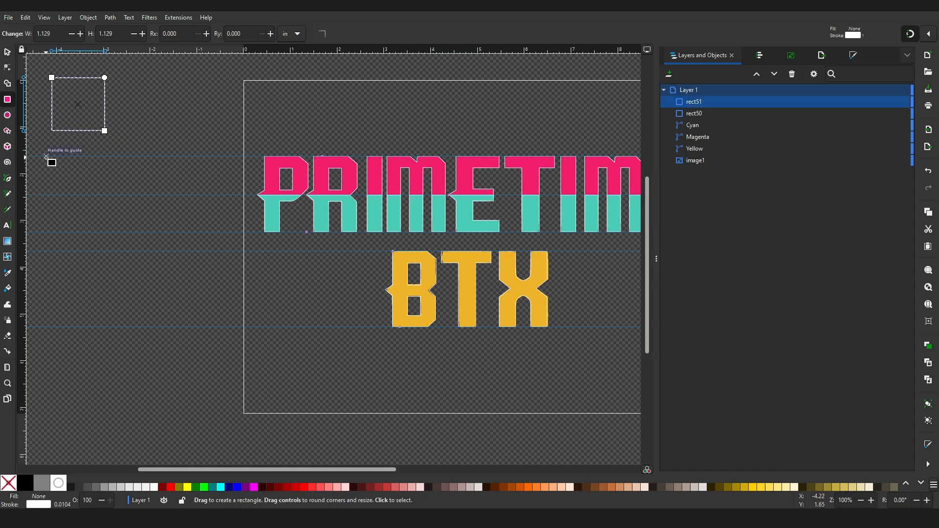
{"action": "key", "text": "s"}
{"action": "left_click_drag", "start_coordinate": [107, 113], "coordinate": [102, 258]}
{"action": "key", "text": "ctrl+d"}
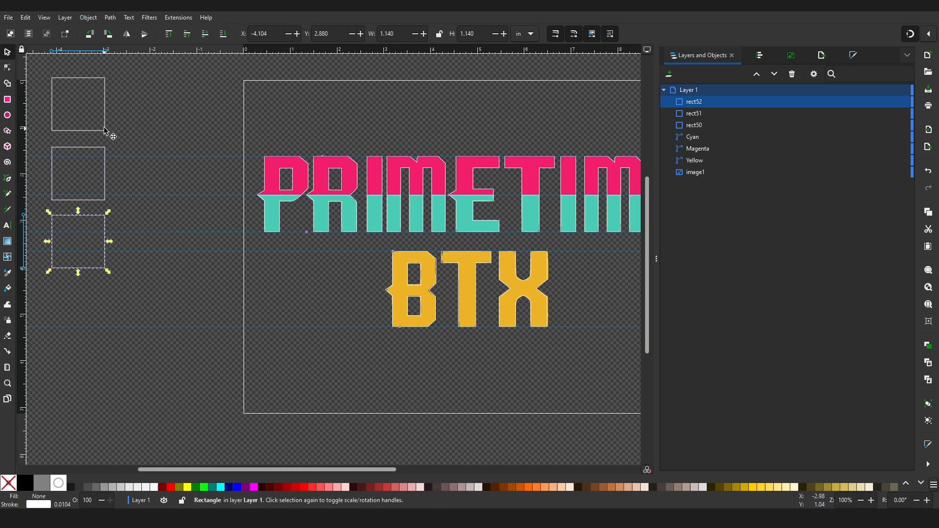
- Give the uppermost square a flat fill sampled from the magenta upper half of the letter P
{"action": "left_click", "coordinate": [105, 130]}
{"action": "left_click", "coordinate": [851, 54]}
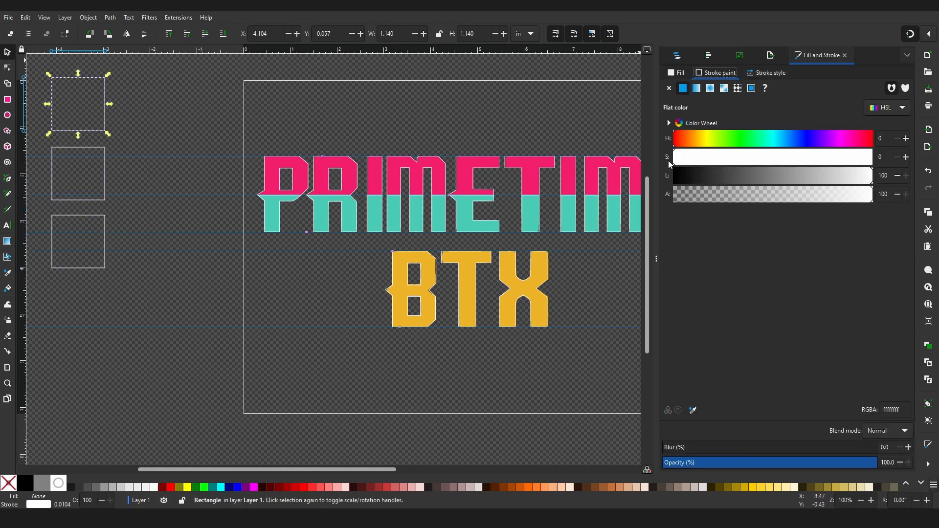
{"action": "left_click", "coordinate": [679, 73]}
{"action": "left_click", "coordinate": [683, 90]}
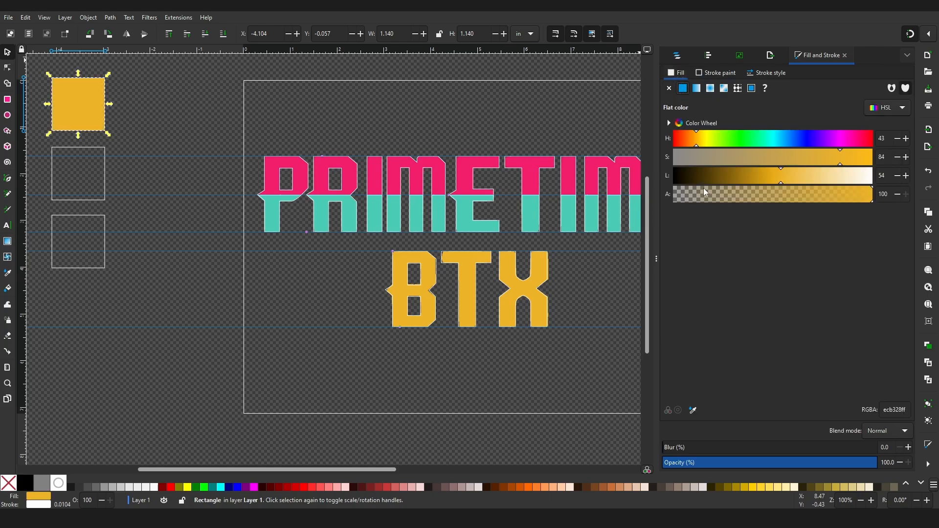
{"action": "left_click", "coordinate": [693, 410]}
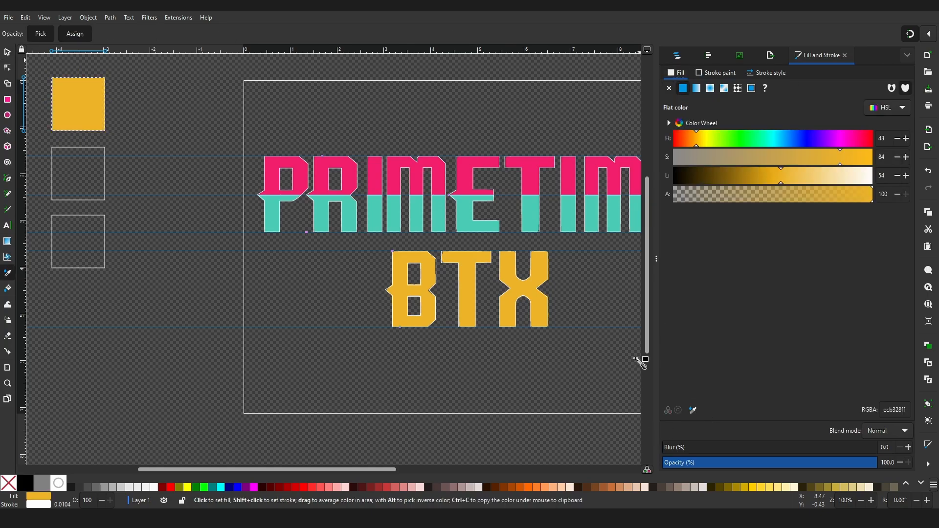
{"action": "left_click", "coordinate": [282, 168]}
- Give the middle square a flat fill sampled from the teal lower half of PRIMETIME
{"action": "left_click", "coordinate": [106, 175]}
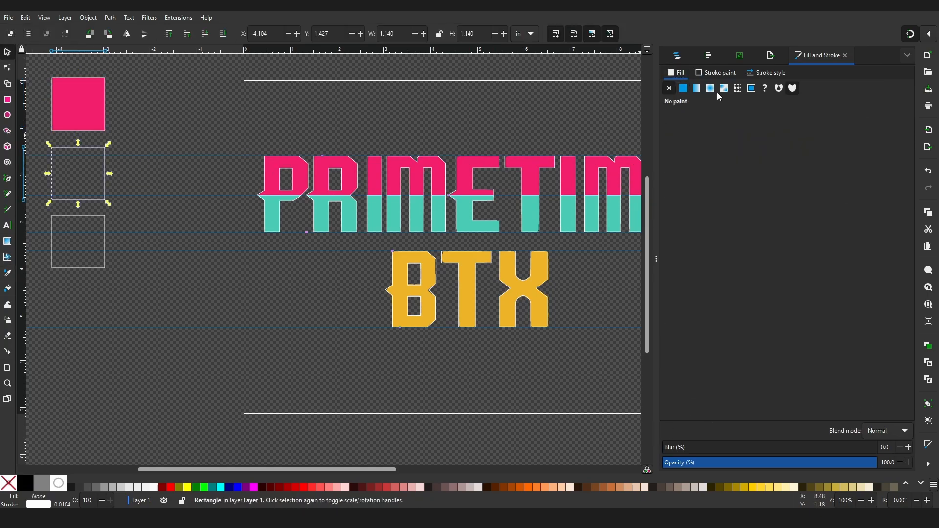
{"action": "left_click", "coordinate": [683, 89]}
{"action": "left_click", "coordinate": [692, 410]}
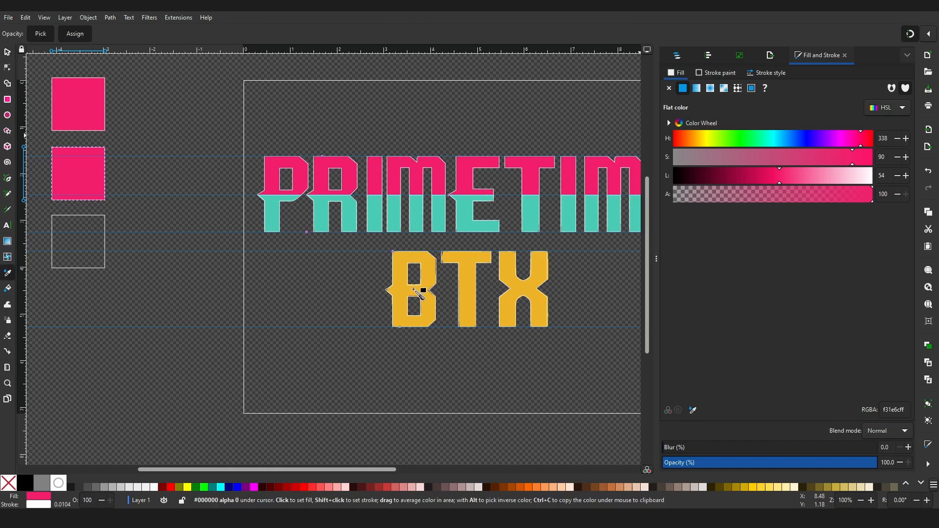
{"action": "left_click", "coordinate": [357, 225]}
- Give the lowest square a flat fill sampled from the yellow B of BTX
{"action": "left_click", "coordinate": [103, 225]}
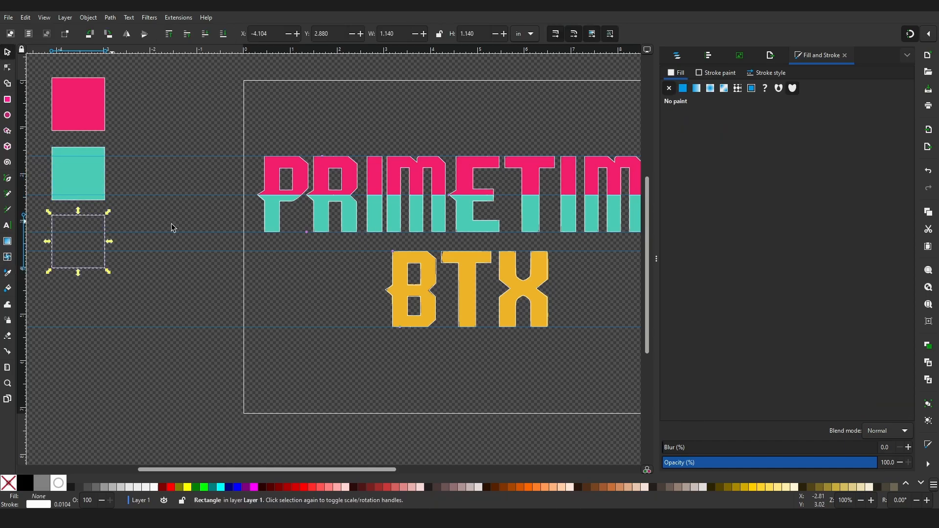
{"action": "left_click", "coordinate": [682, 88]}
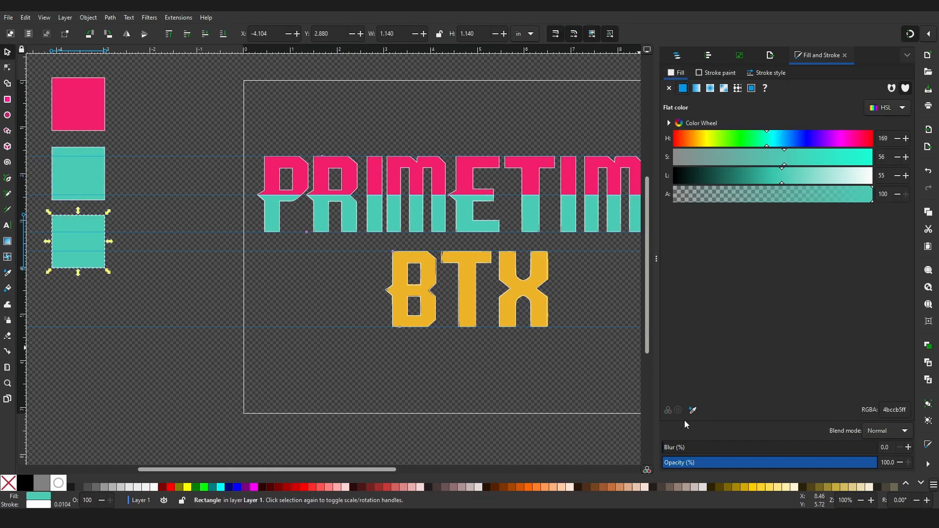
{"action": "left_click", "coordinate": [693, 410]}
{"action": "left_click", "coordinate": [411, 271]}
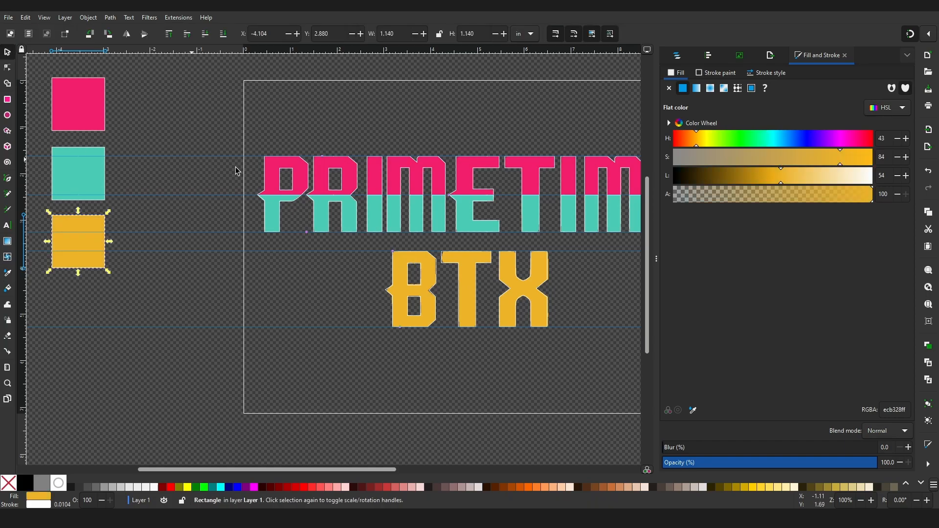
- Hide the raster logo image1 beneath the traced letter outlines
{"action": "middle_click_drag", "start_coordinate": [337, 176], "coordinate": [304, 184]}
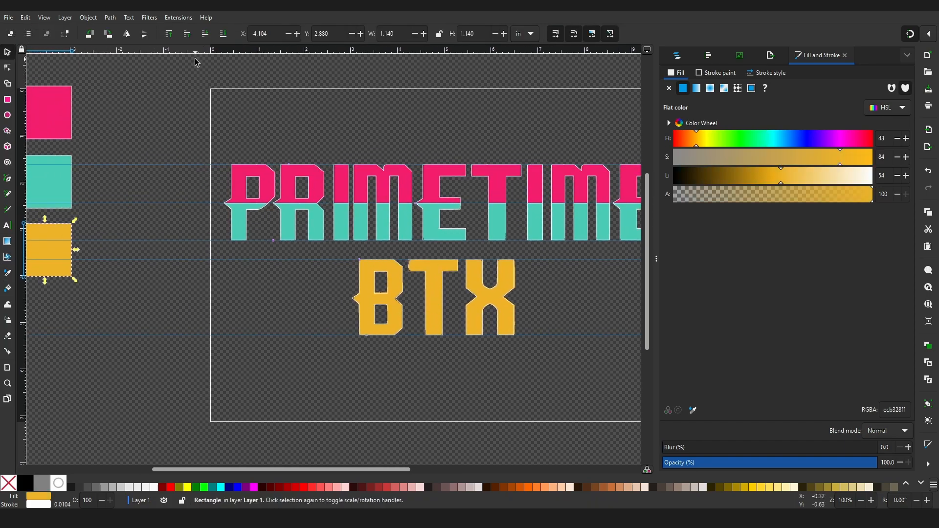
{"action": "middle_click_drag", "start_coordinate": [268, 131], "coordinate": [242, 126]}
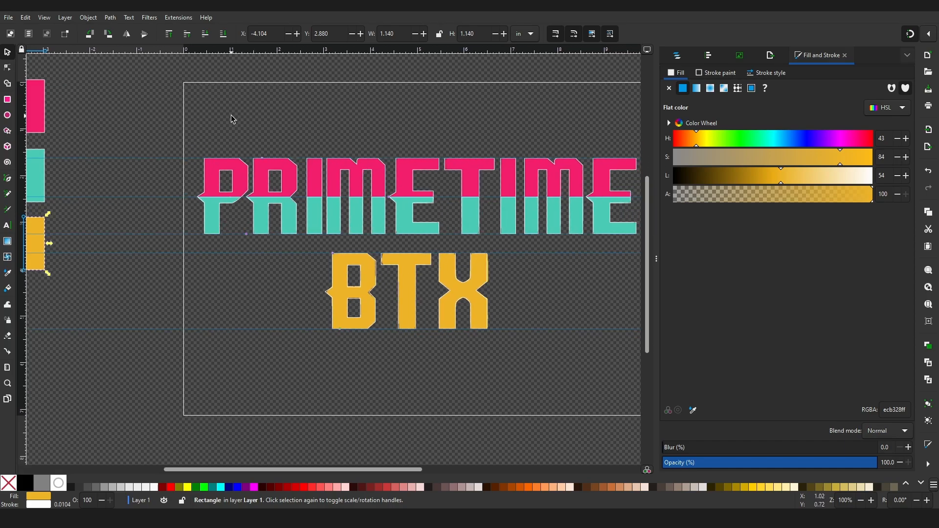
{"action": "mouse_move", "coordinate": [355, 151]}
{"action": "middle_mouse_down"}
{"action": "mouse_move", "coordinate": [282, 136]}
{"action": "mouse_move", "coordinate": [306, 138]}
{"action": "middle_mouse_up"}
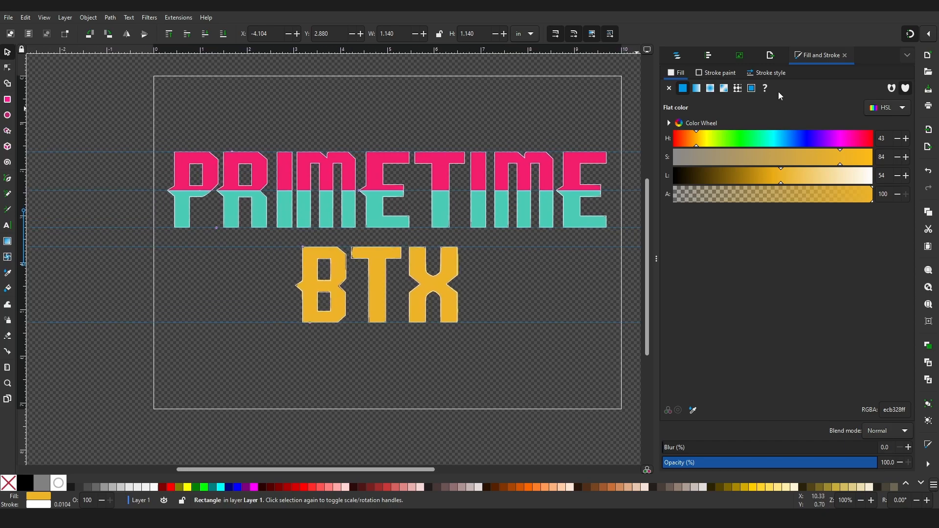
{"action": "left_click", "coordinate": [771, 56]}
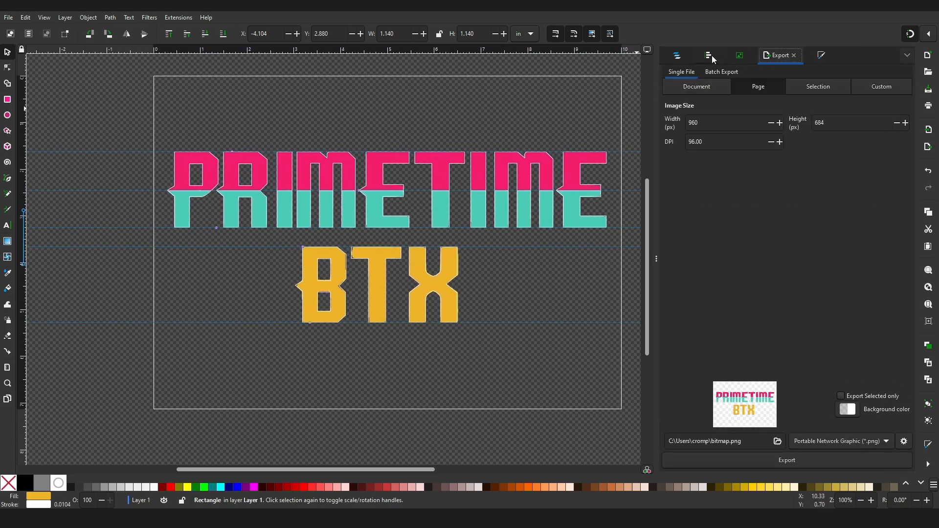
{"action": "left_click", "coordinate": [691, 56]}
{"action": "mouse_move", "coordinate": [333, 162]}
{"action": "middle_mouse_down"}
{"action": "mouse_move", "coordinate": [373, 165]}
{"action": "mouse_move", "coordinate": [335, 160]}
{"action": "middle_mouse_up"}
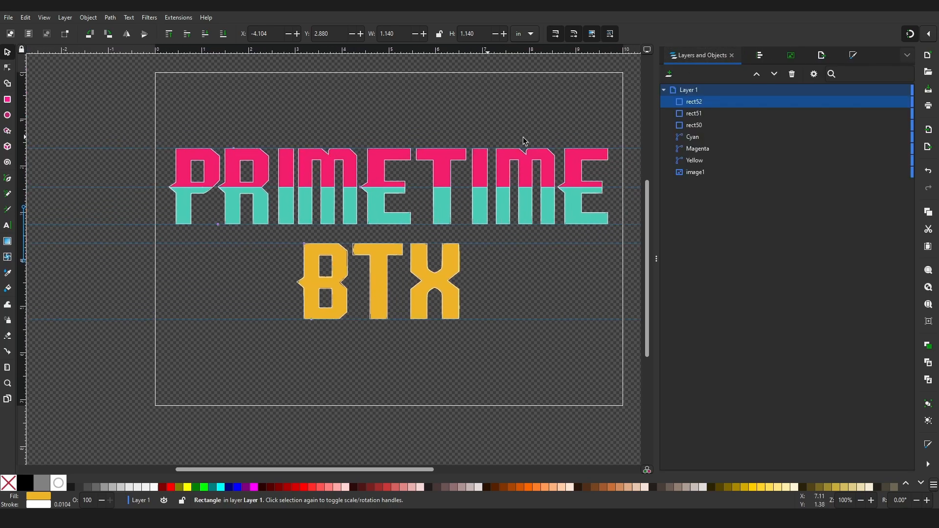
{"action": "left_click", "coordinate": [892, 174]}
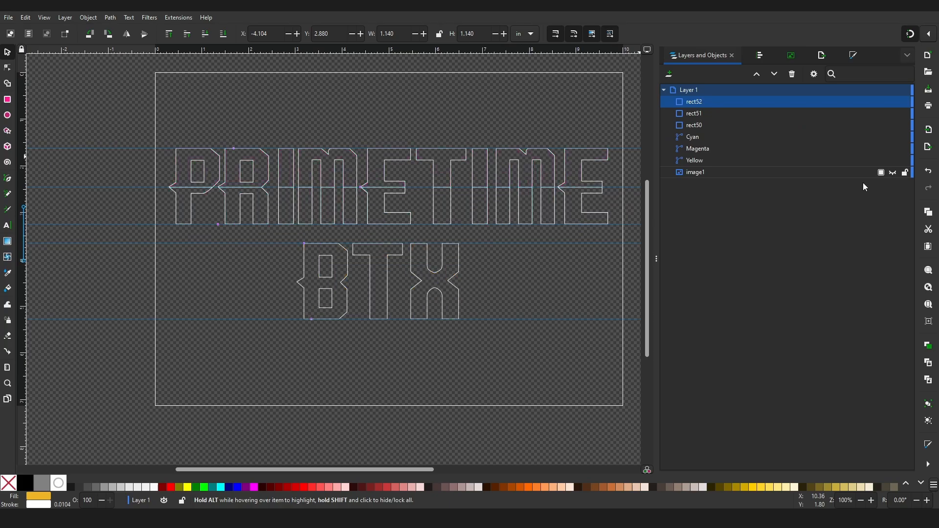
{"action": "mouse_move", "coordinate": [232, 158]}
{"action": "middle_mouse_down"}
{"action": "mouse_move", "coordinate": [196, 158]}
{"action": "mouse_move", "coordinate": [232, 161]}
{"action": "middle_mouse_up"}
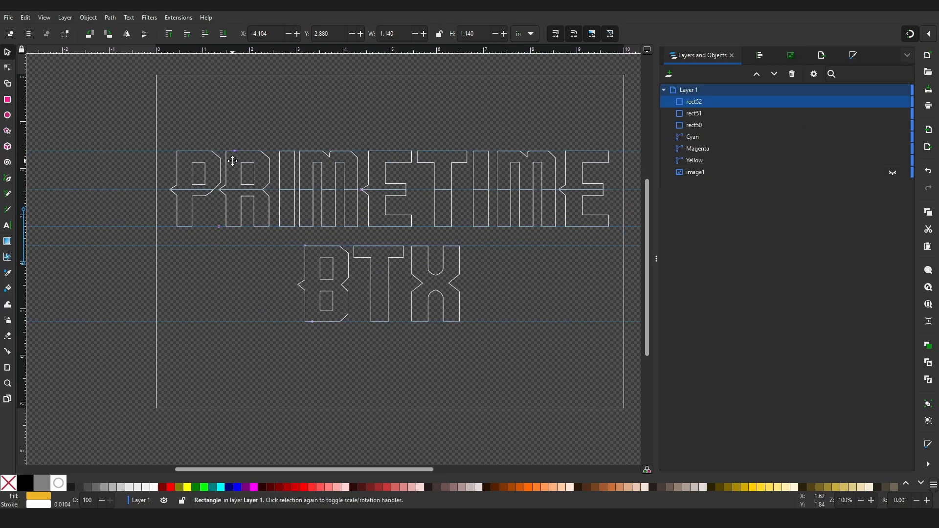
- Remove the stroke from the Cyan path and fill it with the colour sampled from the teal square
{"action": "left_click", "coordinate": [704, 139]}
{"action": "middle_click_drag", "start_coordinate": [192, 103], "coordinate": [358, 106]}
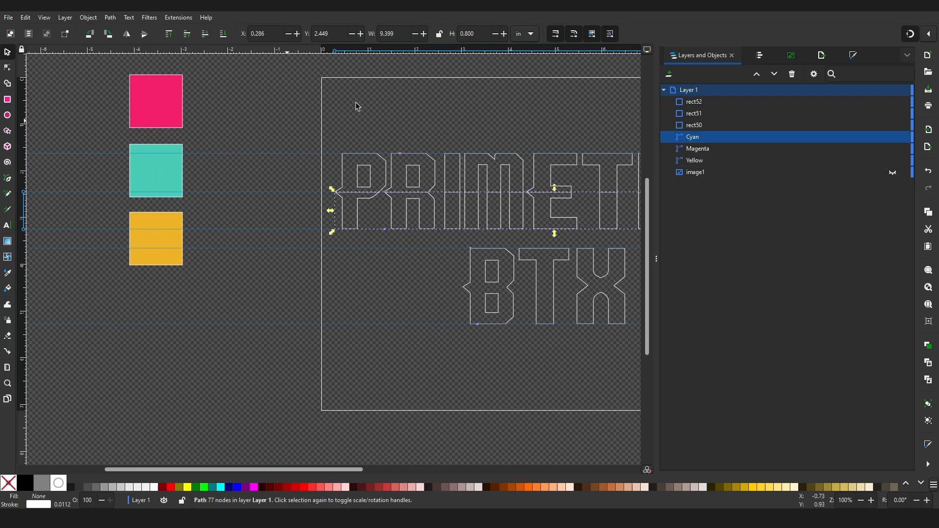
{"action": "left_click", "coordinate": [854, 54]}
{"action": "left_click", "coordinate": [707, 73]}
{"action": "left_click", "coordinate": [669, 88]}
{"action": "left_click", "coordinate": [680, 73]}
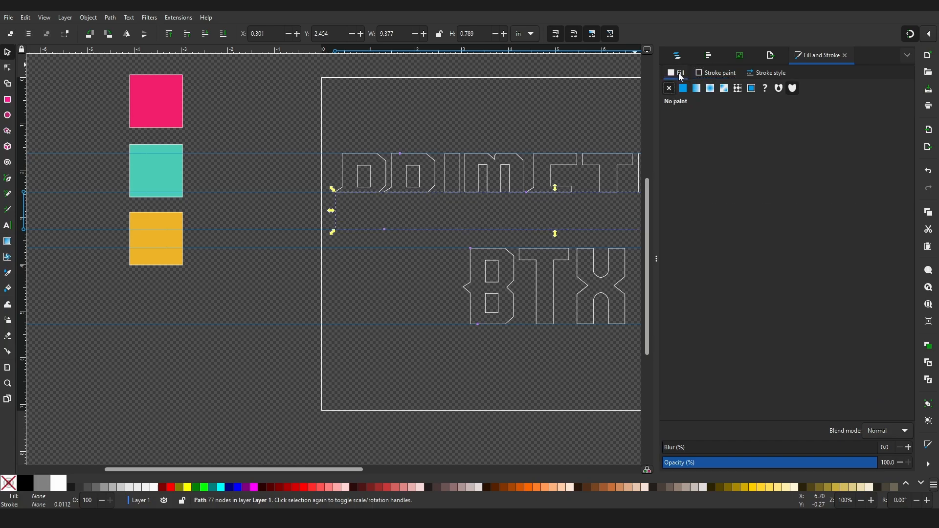
{"action": "left_click", "coordinate": [684, 89]}
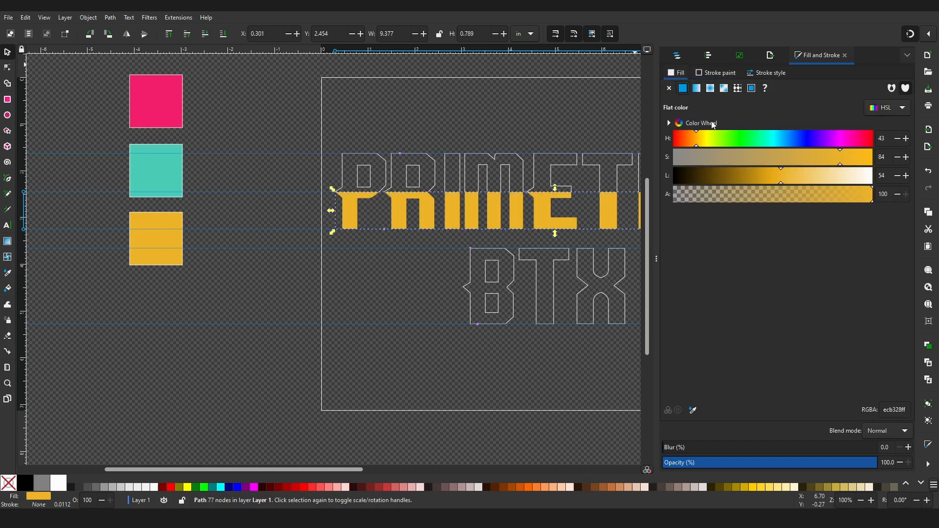
{"action": "left_click", "coordinate": [692, 410]}
{"action": "left_click", "coordinate": [157, 182]}
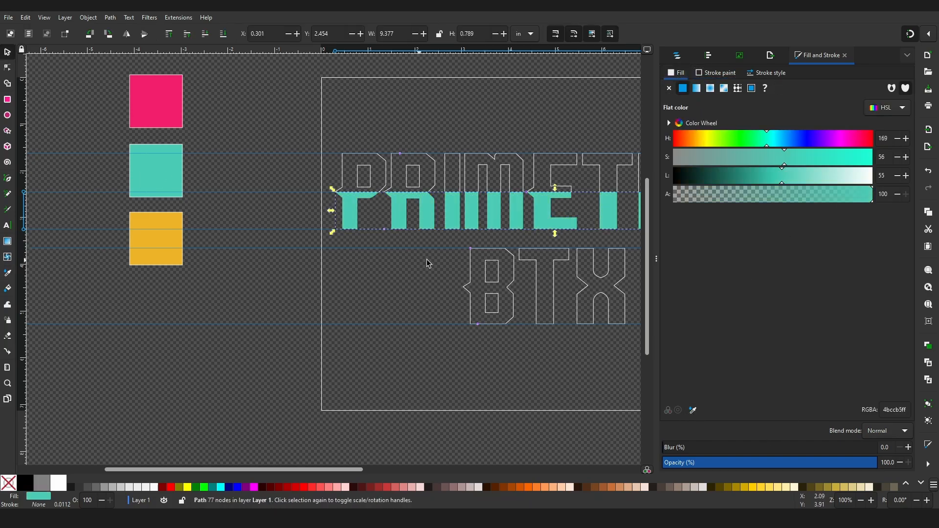
- Fill the BTX path with the colour sampled from the yellow square and remove its stroke
{"action": "left_click", "coordinate": [472, 265]}
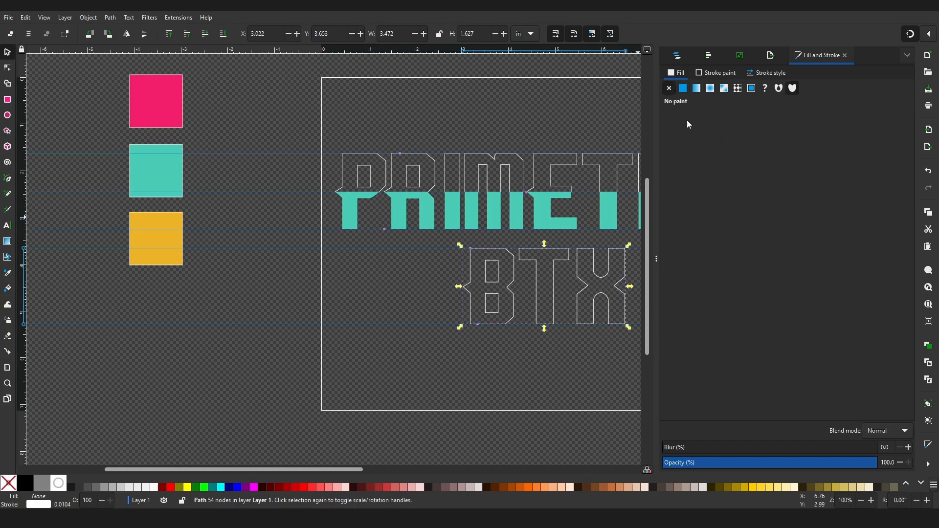
{"action": "left_click", "coordinate": [682, 89]}
{"action": "left_click", "coordinate": [692, 409]}
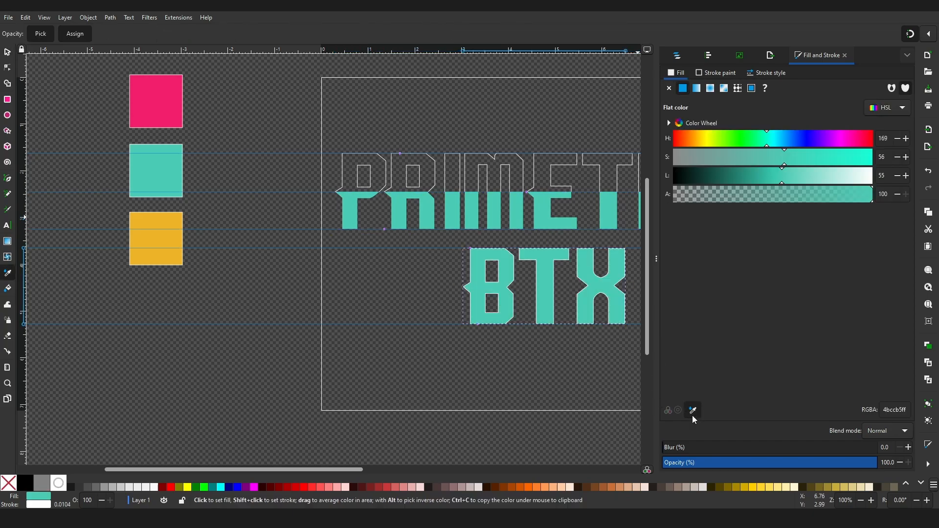
{"action": "left_click", "coordinate": [178, 228]}
{"action": "left_click", "coordinate": [695, 73]}
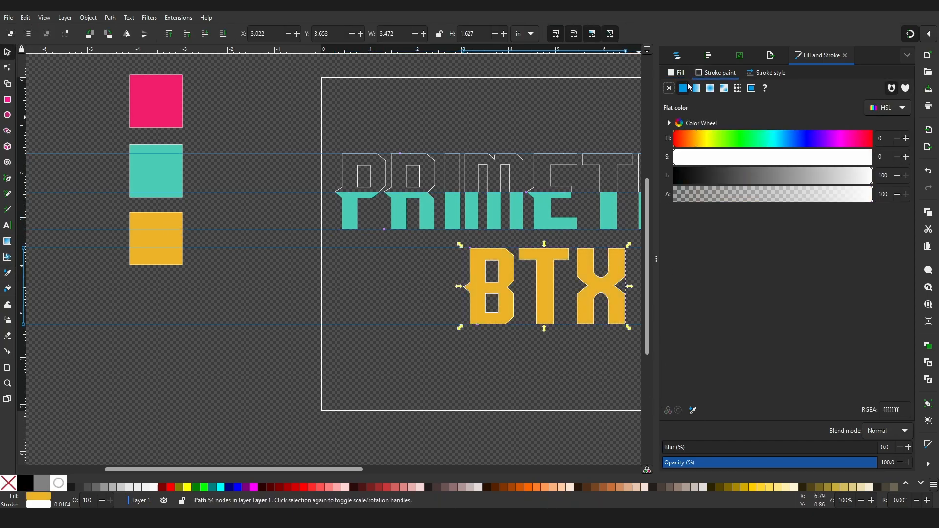
{"action": "left_click", "coordinate": [666, 91]}
- Remove the stroke from the upper half of PRIMETIME and fill it with the colour sampled from the magenta square
{"action": "left_click", "coordinate": [524, 161]}
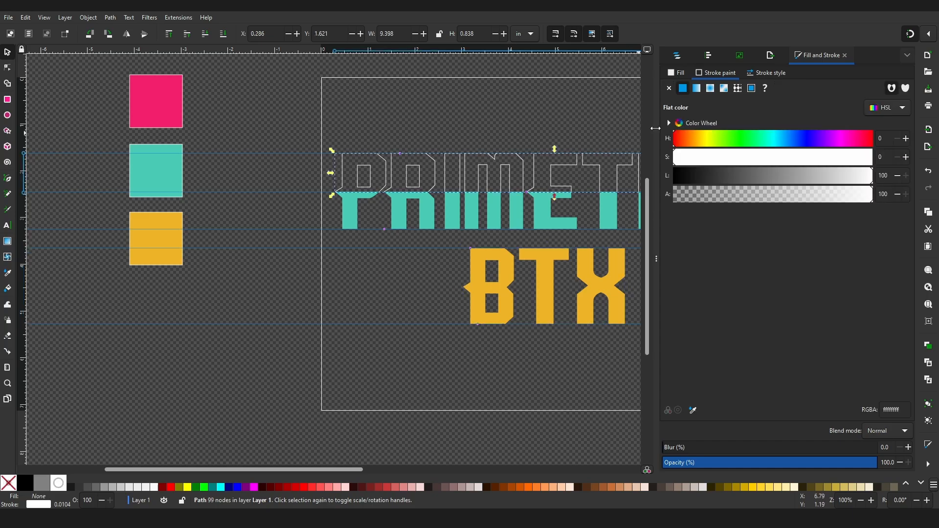
{"action": "left_click", "coordinate": [669, 89]}
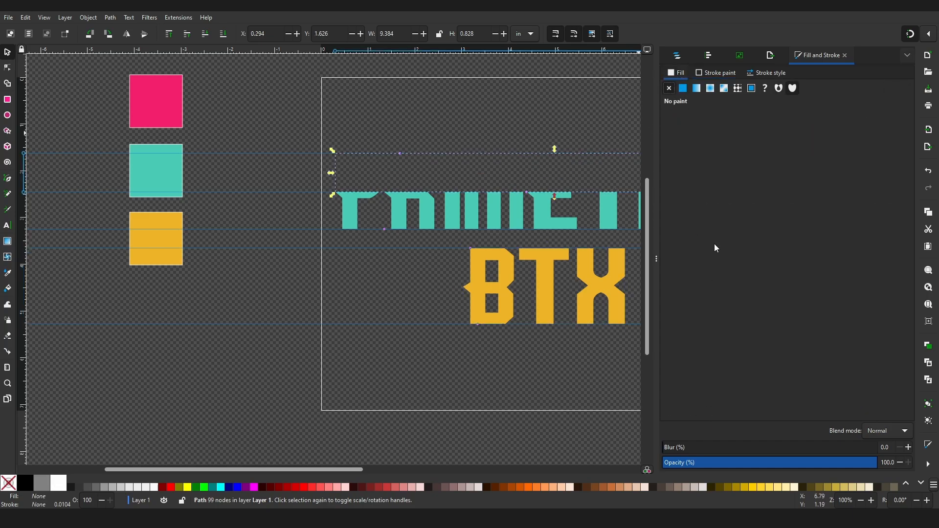
{"action": "left_click", "coordinate": [683, 90]}
{"action": "left_click", "coordinate": [693, 410]}
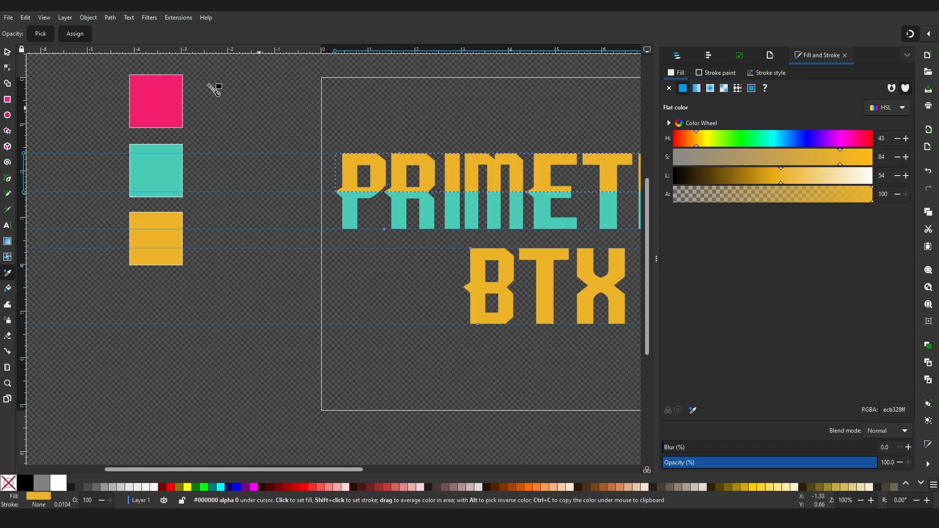
{"action": "left_click", "coordinate": [166, 99]}
- Delete the three colour swatch squares beside the page
{"action": "left_click_drag", "start_coordinate": [95, 74], "coordinate": [252, 334]}
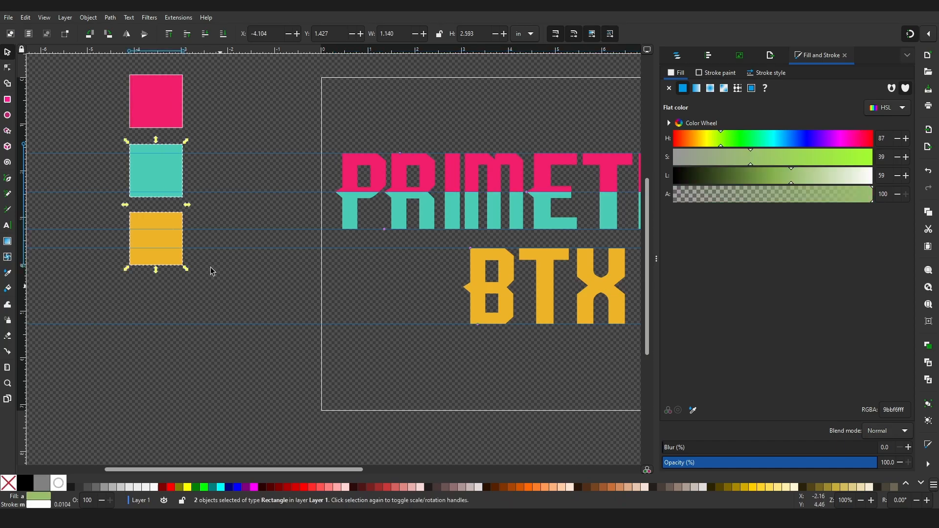
{"action": "left_click_drag", "start_coordinate": [107, 60], "coordinate": [228, 275]}
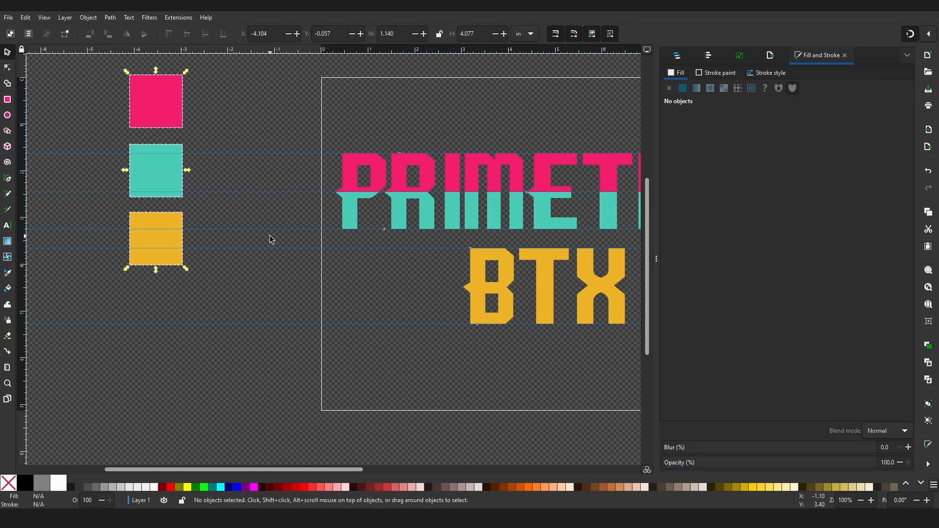
{"action": "key", "text": "Delete"}
{"action": "scroll", "coordinate": [289, 181], "scroll_direction": "down", "scroll_amount": 2, "text": "ctrl"}
{"action": "scroll", "coordinate": [520, 210], "scroll_direction": "up", "scroll_amount": 5, "text": "ctrl"}
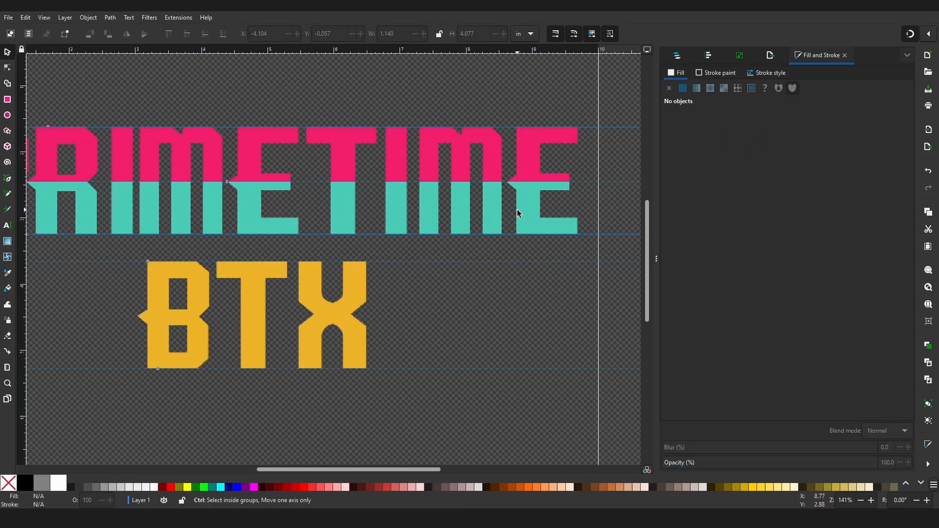
{"action": "key", "text": "5"}
- Export only the selected Magenta, Cyan and Yellow paths as a Plain SVG file
{"action": "left_click_drag", "start_coordinate": [197, 138], "coordinate": [594, 318]}
{"action": "left_click", "coordinate": [8, 17]}
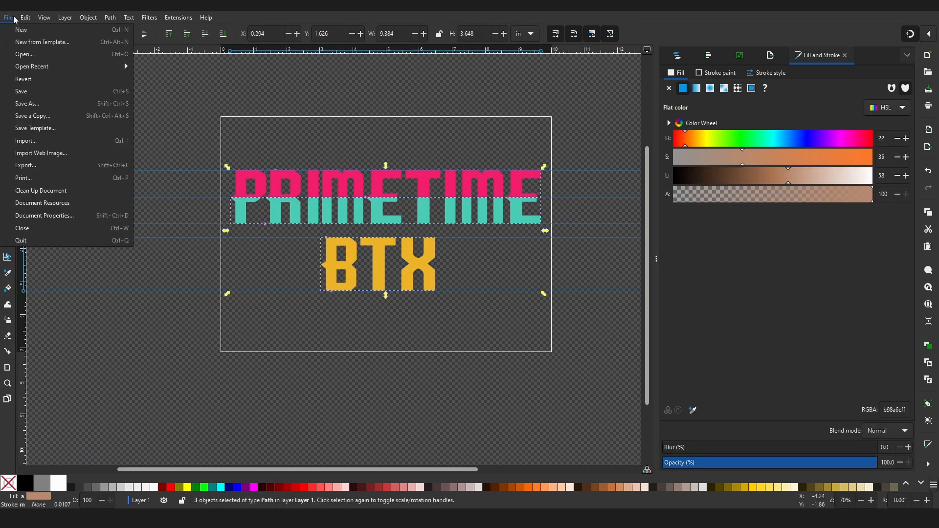
{"action": "left_click", "coordinate": [22, 165]}
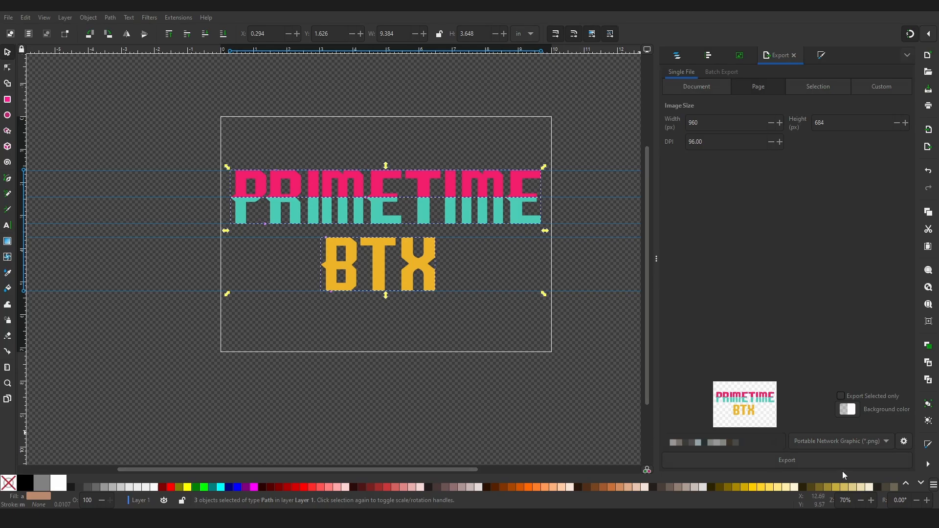
{"action": "key", "text": "Return"}
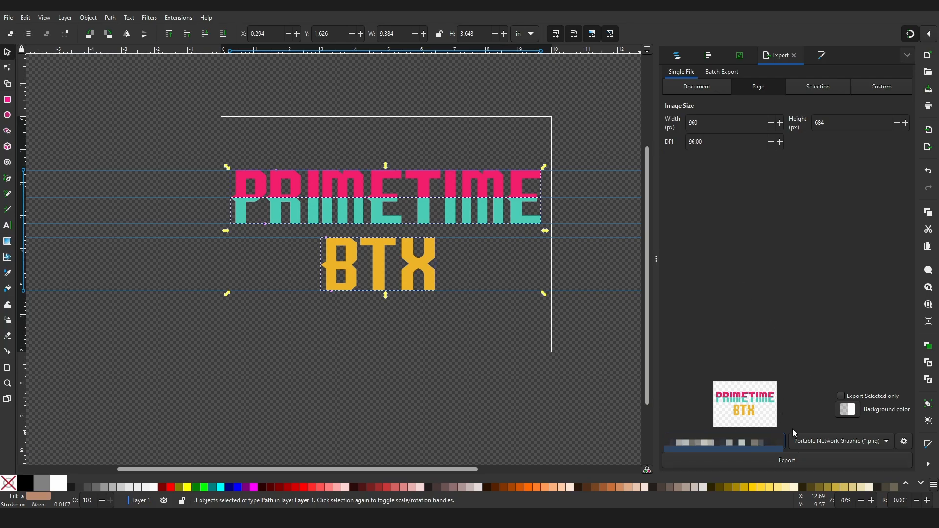
{"action": "left_click", "coordinate": [807, 440]}
{"action": "left_click", "coordinate": [818, 455]}
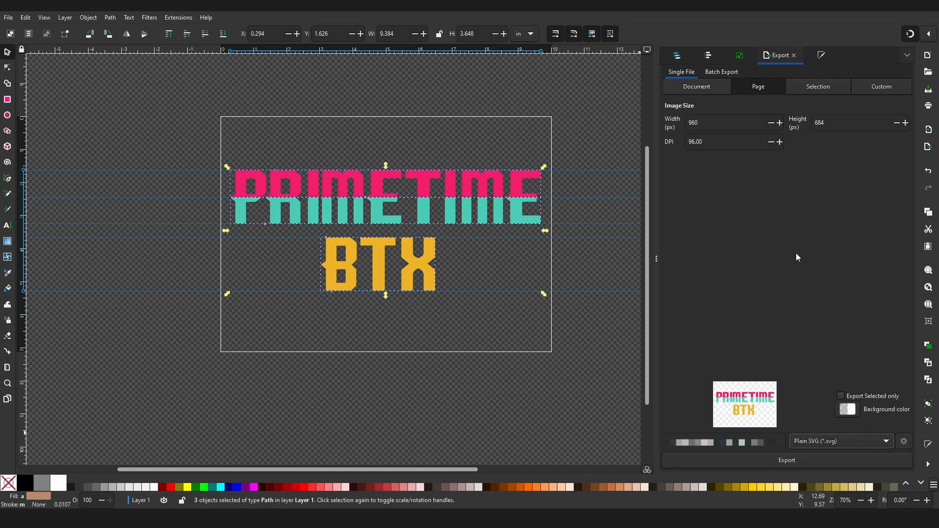
{"action": "left_click", "coordinate": [856, 395]}
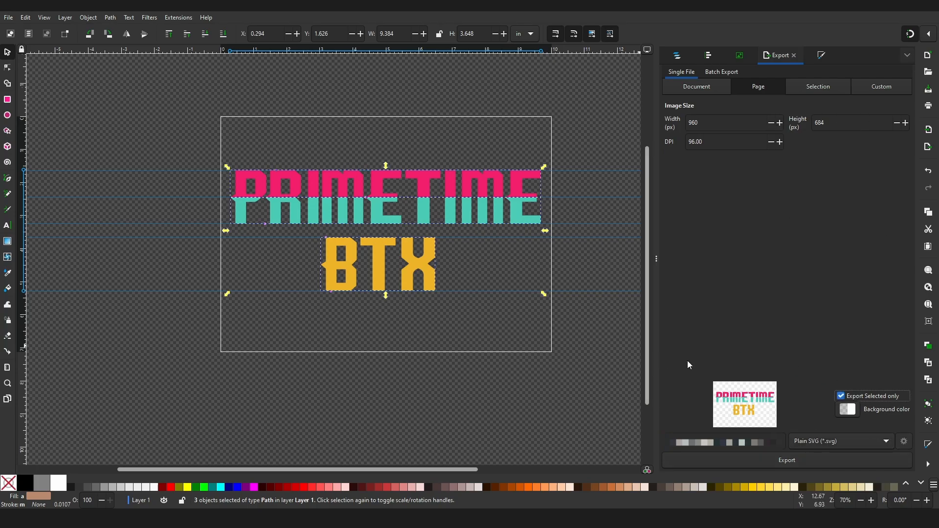
{"action": "left_click", "coordinate": [791, 462]}
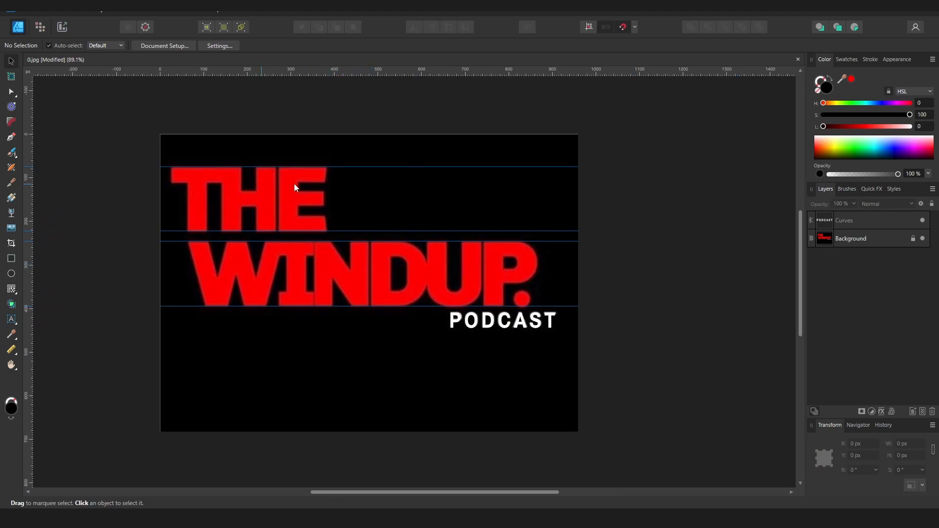
{"action": "left_click", "coordinate": [826, 218]}
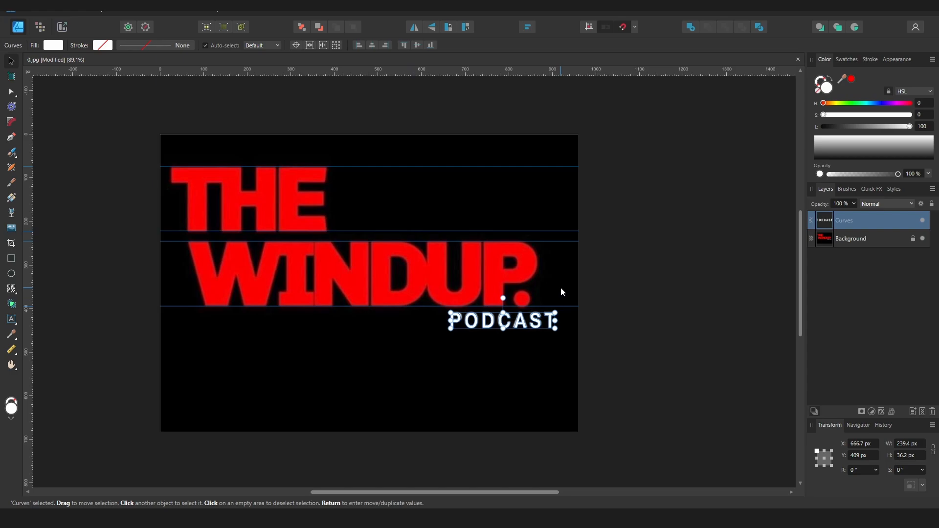
{"action": "left_click", "coordinate": [495, 383]}
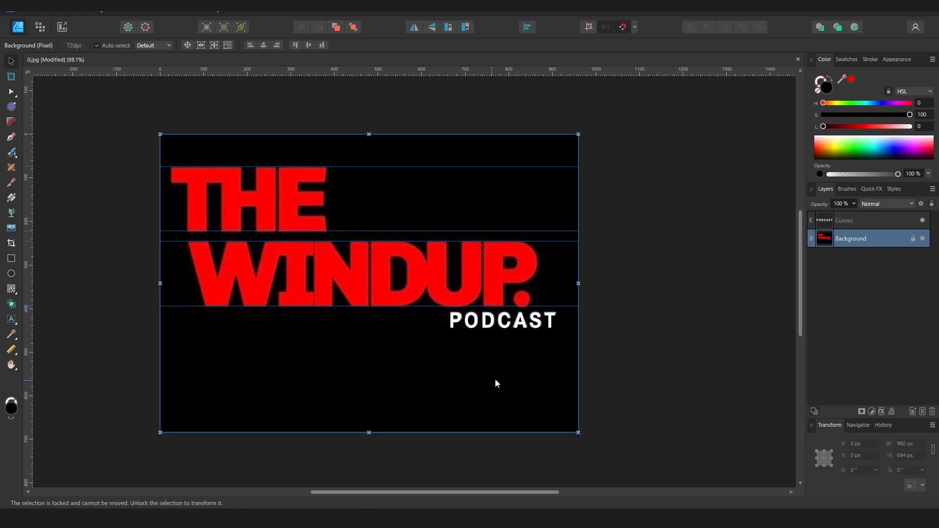
{"action": "left_click", "coordinate": [493, 329]}
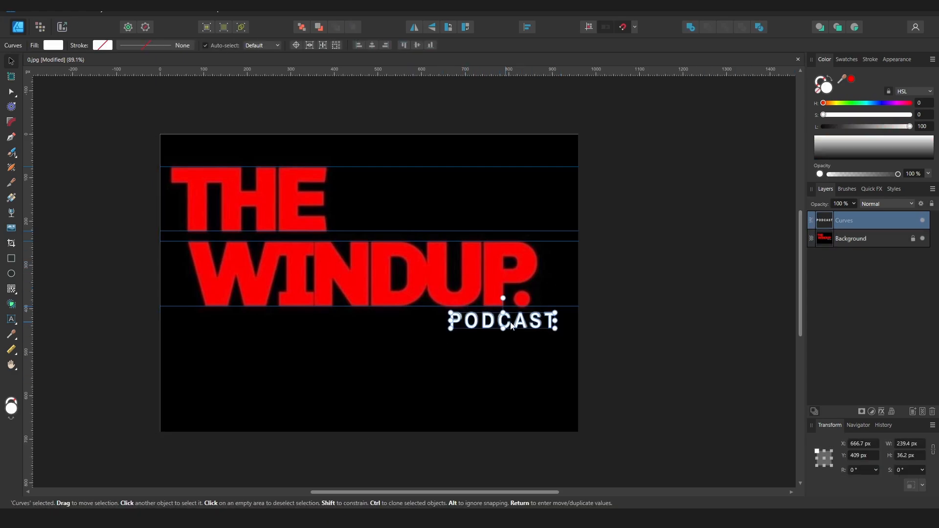
- Draw a rectangle about 163 × 38 px over the T's crossbar and give it a white stroke with no fill
{"action": "scroll", "coordinate": [214, 226], "scroll_direction": "up", "scroll_amount": 3, "text": "ctrl"}
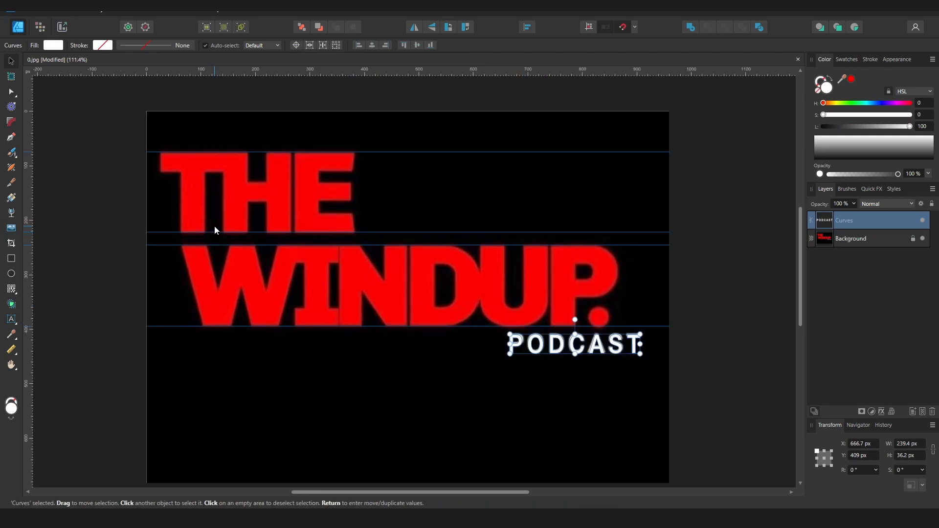
{"action": "middle_click_drag", "start_coordinate": [588, 310], "coordinate": [568, 302]}
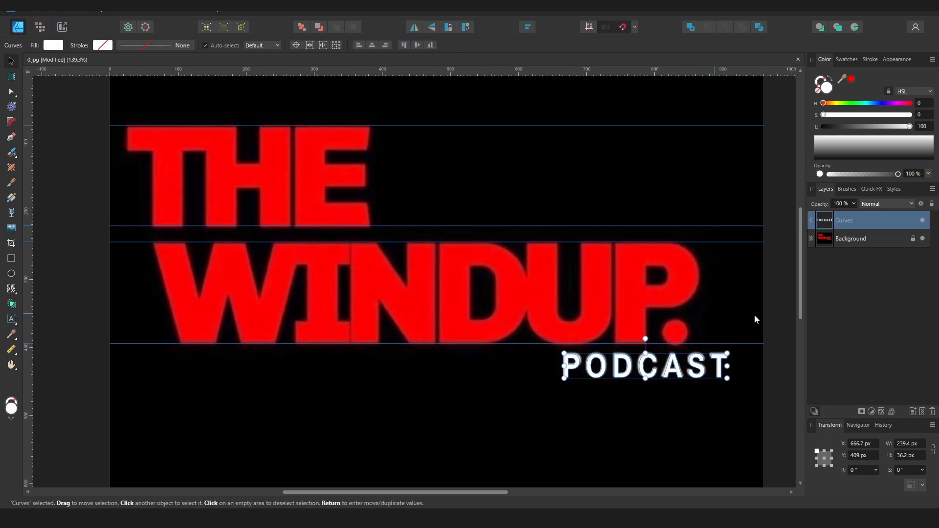
{"action": "middle_click_drag", "start_coordinate": [193, 202], "coordinate": [178, 218]}
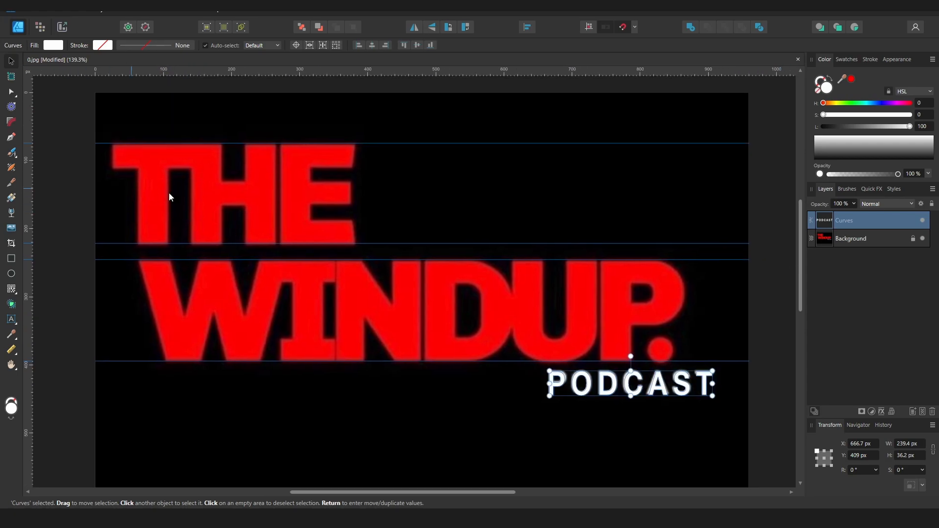
{"action": "left_click", "coordinate": [11, 260]}
{"action": "left_click_drag", "start_coordinate": [113, 143], "coordinate": [224, 170]}
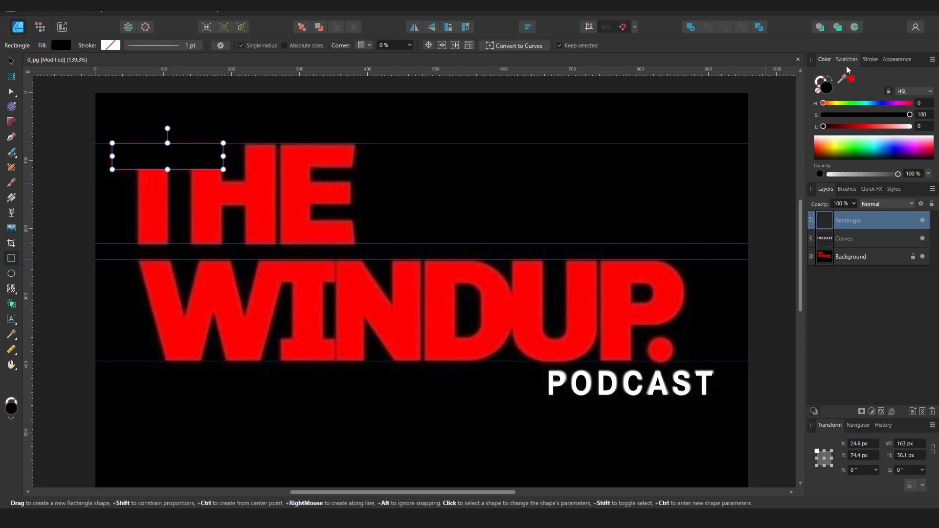
{"action": "left_click", "coordinate": [826, 81]}
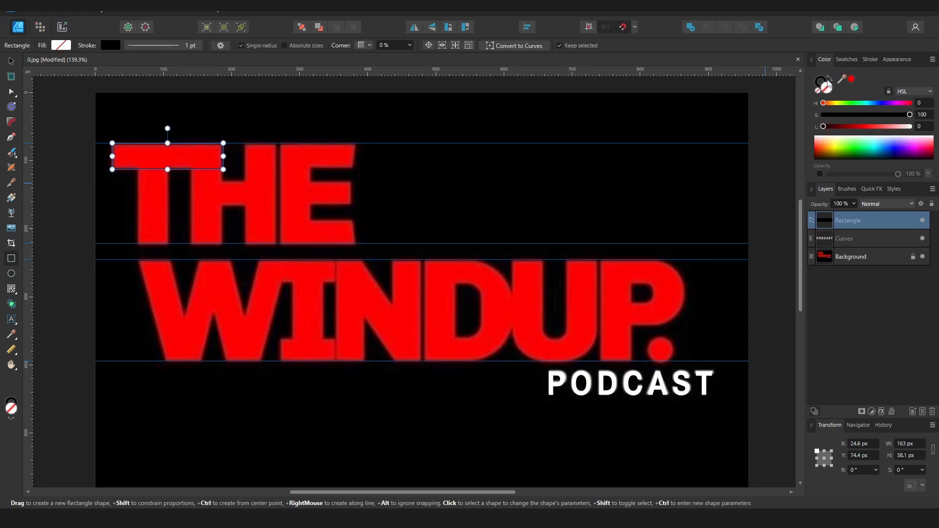
{"action": "left_click_drag", "start_coordinate": [874, 126], "coordinate": [909, 126]}
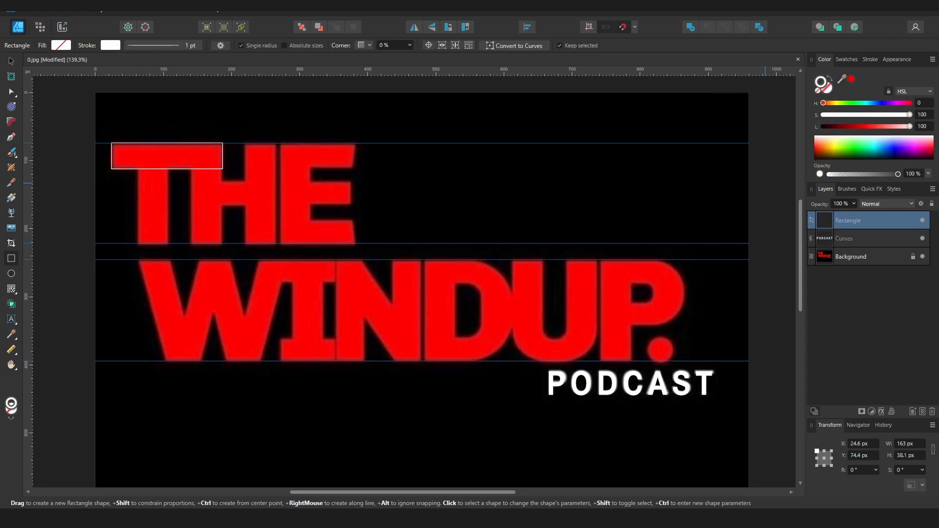
- Fine-tune the rectangle's edges to the T's crossbar, about 162 × 37.5 px
{"action": "scroll", "coordinate": [178, 162], "scroll_direction": "up", "scroll_amount": 5, "text": "ctrl"}
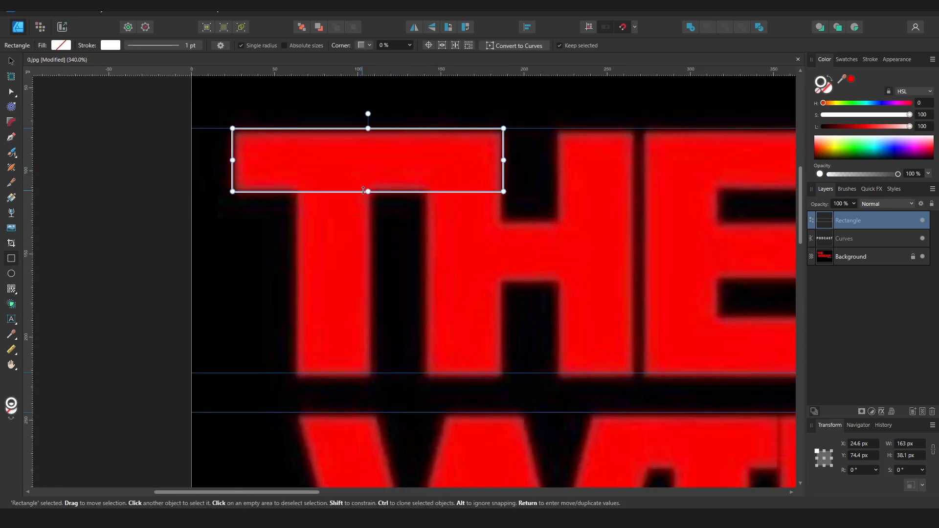
{"action": "left_click_drag", "start_coordinate": [368, 191], "coordinate": [369, 190]}
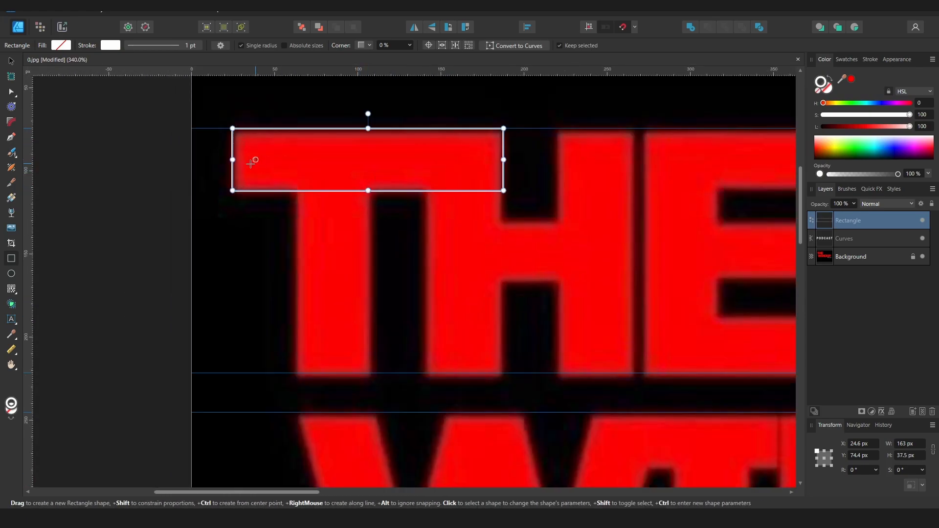
{"action": "left_click_drag", "start_coordinate": [233, 159], "coordinate": [233, 159]}
{"action": "left_click_drag", "start_coordinate": [503, 160], "coordinate": [501, 159]}
- Duplicate the T's crossbar rectangle straight down and rotate the copy 90°
{"action": "key", "text": "v"}
{"action": "left_click_drag", "start_coordinate": [425, 191], "coordinate": [414, 313], "text": "alt+shift"}
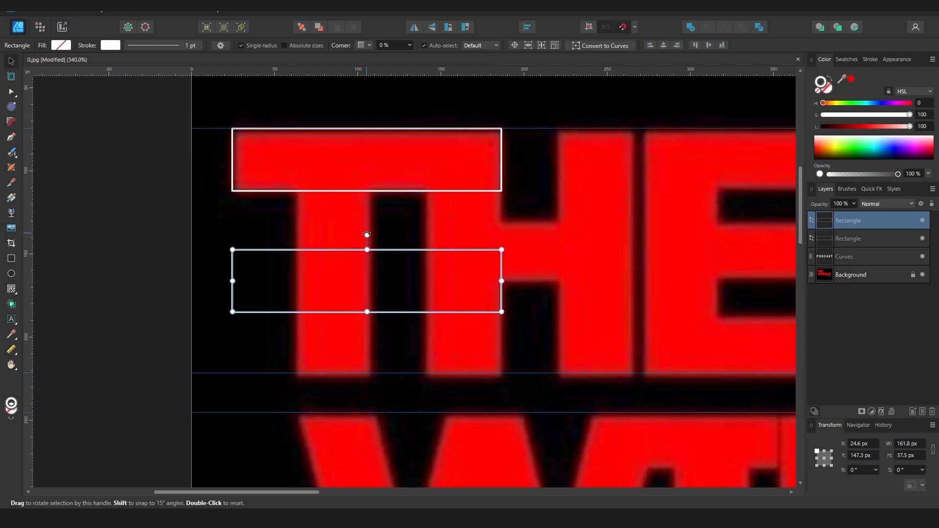
{"action": "left_click_drag", "start_coordinate": [367, 235], "coordinate": [222, 271]}
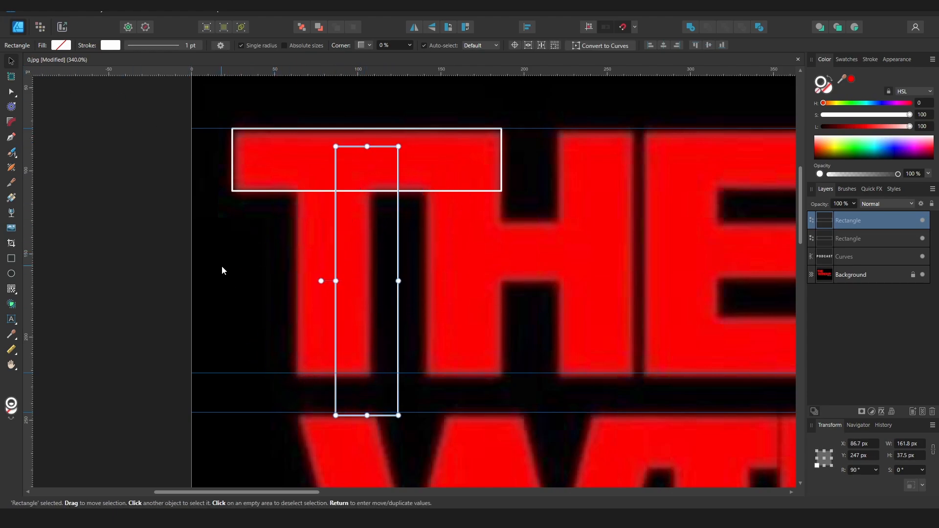
- Move and resize the rotated rectangle to cover the T's stem, about 46 px wide and 110 px tall
{"action": "left_click_drag", "start_coordinate": [399, 239], "coordinate": [363, 195]}
{"action": "left_click_drag", "start_coordinate": [332, 104], "coordinate": [331, 190]}
{"action": "left_click_drag", "start_coordinate": [363, 281], "coordinate": [374, 281]}
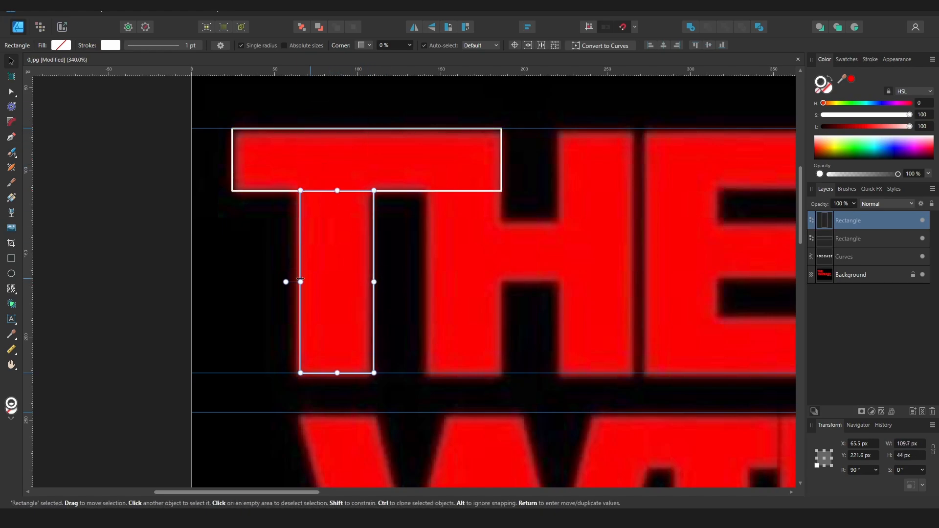
{"action": "left_click_drag", "start_coordinate": [303, 282], "coordinate": [296, 282]}
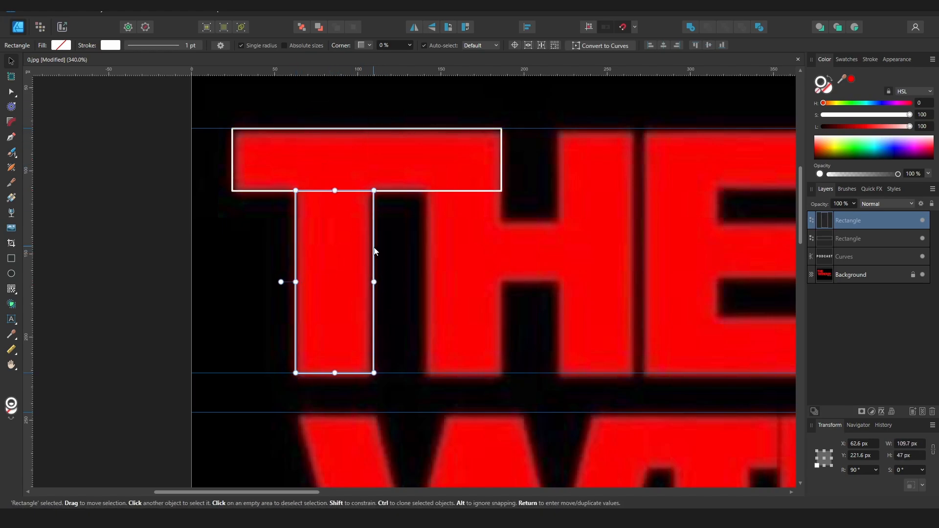
{"action": "left_click_drag", "start_coordinate": [372, 282], "coordinate": [370, 282]}
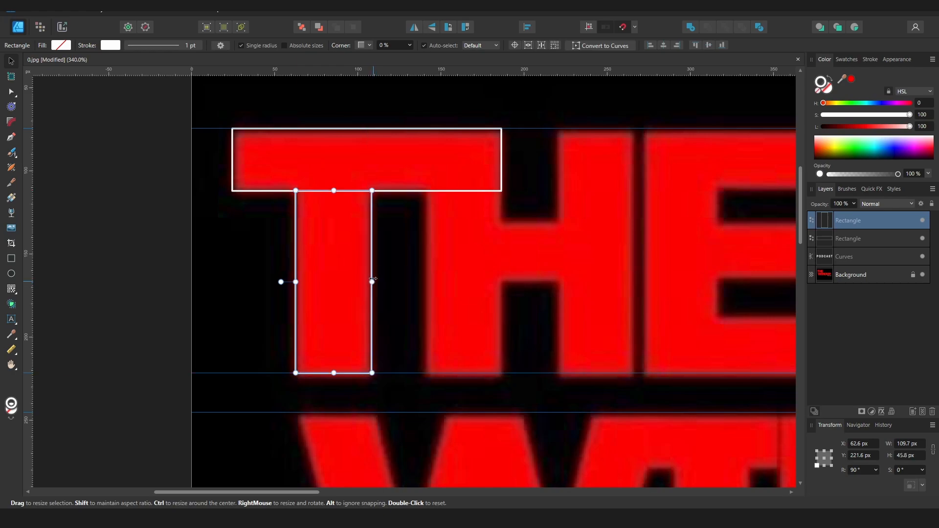
- Copy the T's stem rectangle onto both stems of the H and extend the right-hand copy up to the top guide, about 147 px tall
{"action": "left_click_drag", "start_coordinate": [369, 248], "coordinate": [632, 242], "text": "ctrl"}
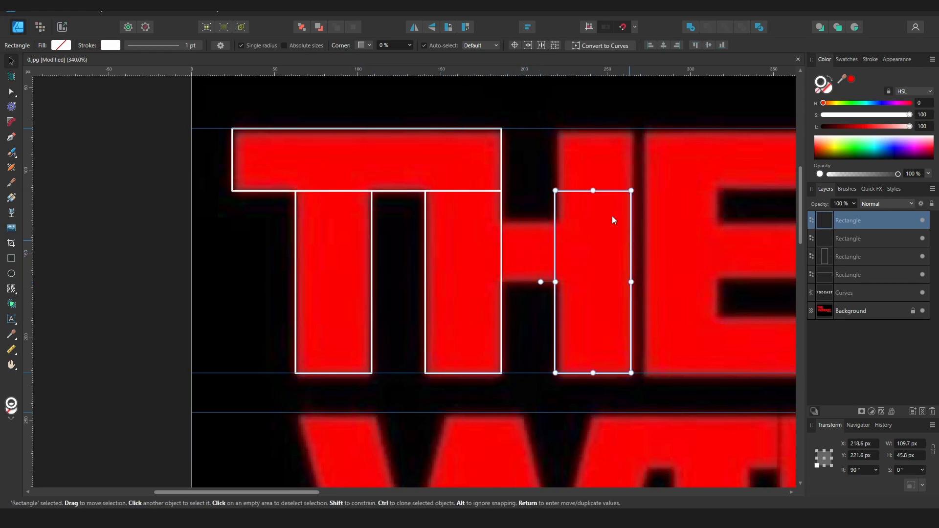
{"action": "left_click_drag", "start_coordinate": [593, 191], "coordinate": [589, 123]}
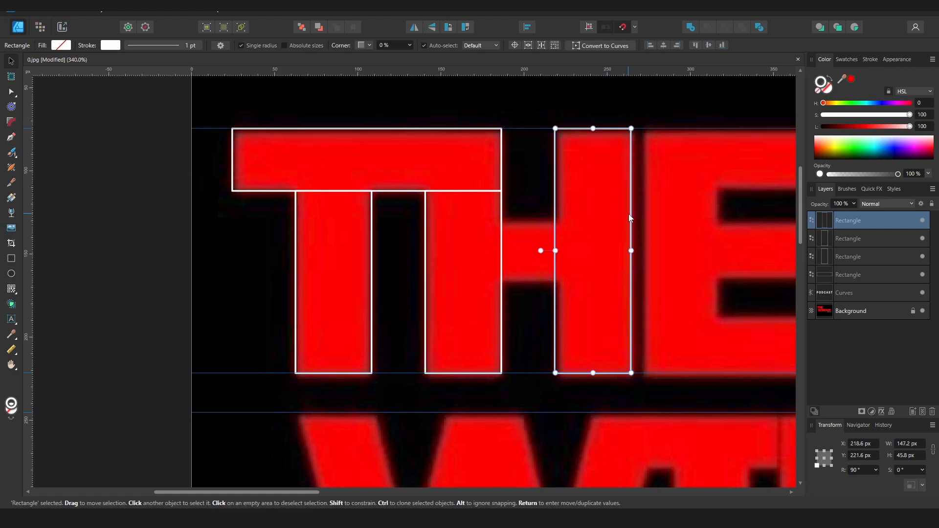
{"action": "left_click_drag", "start_coordinate": [636, 214], "coordinate": [642, 215]}
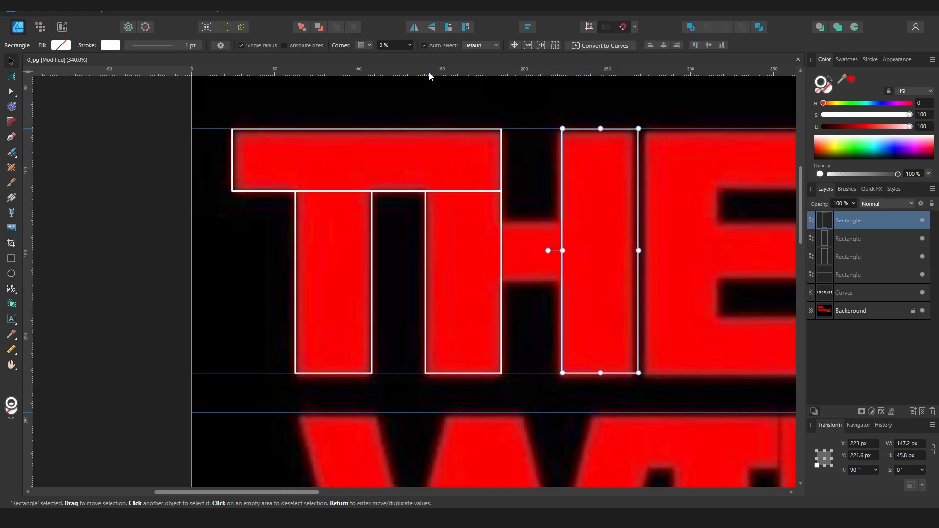
{"action": "left_click_drag", "start_coordinate": [430, 74], "coordinate": [389, 251]}
{"action": "middle_click_drag", "start_coordinate": [552, 256], "coordinate": [324, 280]}
{"action": "key", "text": "ctrl+z"}
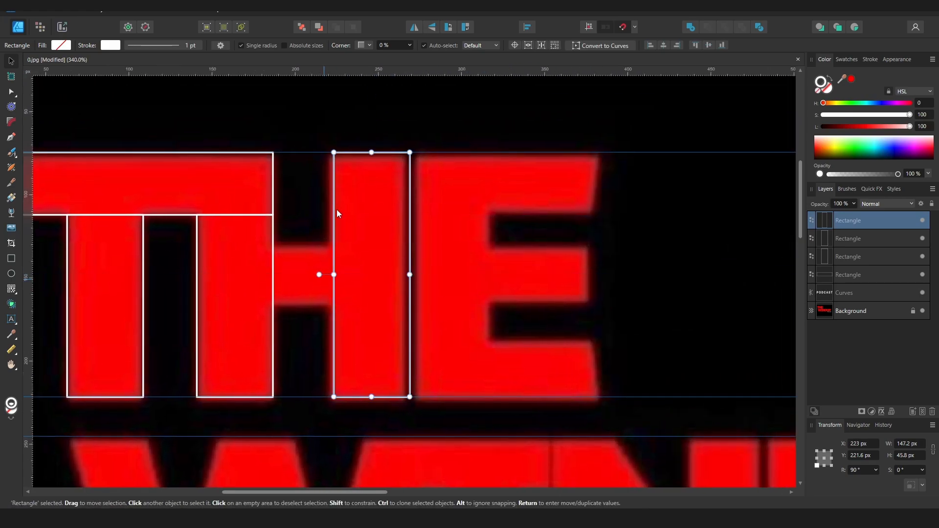
- Nudge the H's right stem rectangle into line and fit a rotated copy across the H as its crossbar, about 125.5 × 37.4 px
{"action": "scroll", "coordinate": [336, 210], "scroll_direction": "up", "scroll_amount": 3, "text": "ctrl"}
{"action": "left_click_drag", "start_coordinate": [461, 199], "coordinate": [456, 200]}
{"action": "middle_click_drag", "start_coordinate": [342, 253], "coordinate": [440, 217]}
{"action": "left_click_drag", "start_coordinate": [439, 217], "coordinate": [424, 320]}
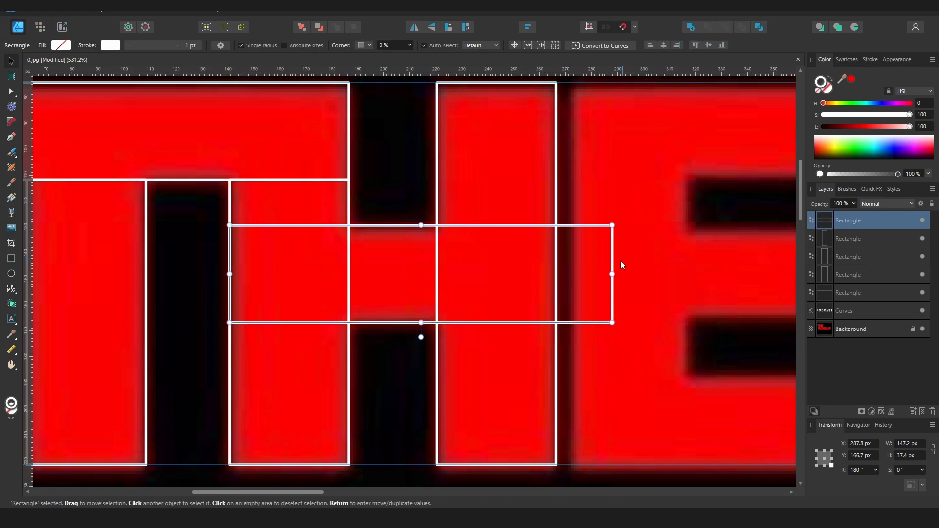
{"action": "left_click_drag", "start_coordinate": [612, 274], "coordinate": [556, 267]}
{"action": "scroll", "coordinate": [548, 261], "scroll_direction": "down", "scroll_amount": 4, "text": "ctrl"}
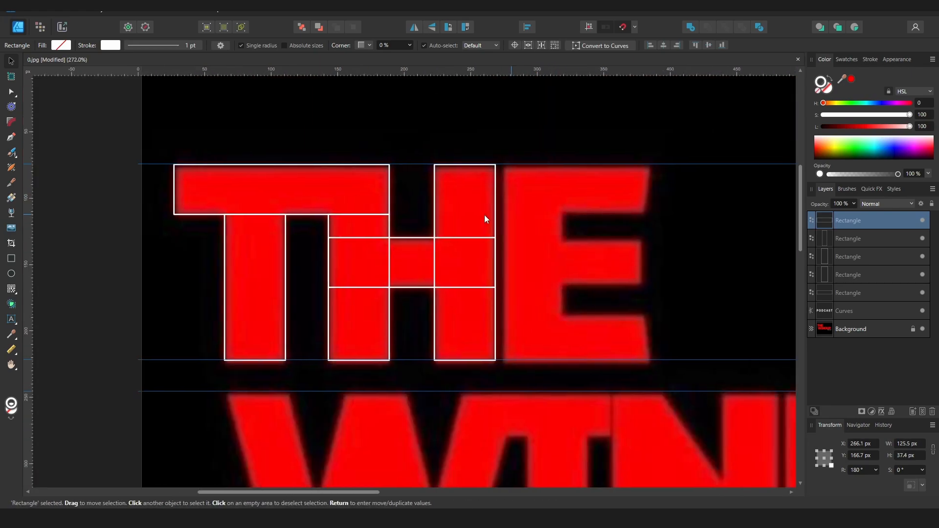
- Duplicate the H's right stem rectangle onto the stem of the E
{"action": "left_click_drag", "start_coordinate": [85, 137], "coordinate": [436, 378]}
{"action": "left_click", "coordinate": [418, 212]}
{"action": "key", "text": "a"}
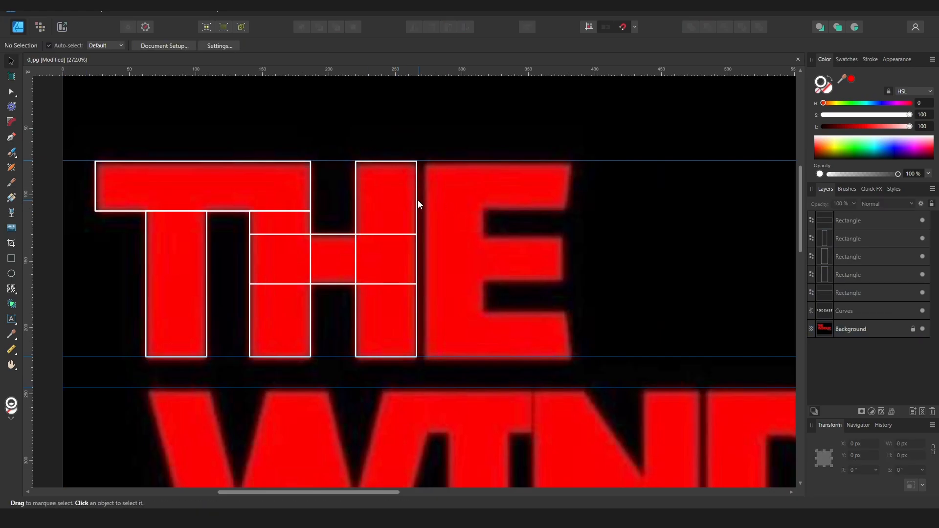
{"action": "left_click", "coordinate": [416, 202]}
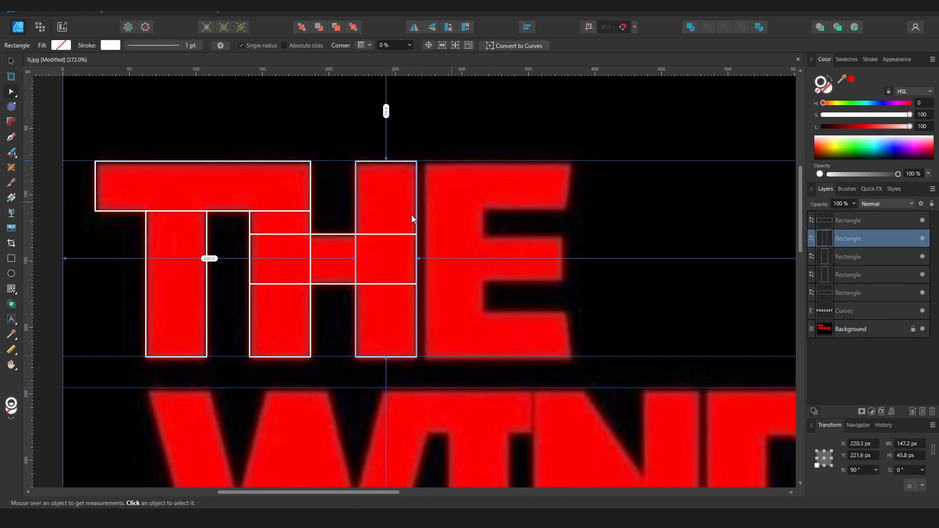
{"action": "left_click_drag", "start_coordinate": [412, 215], "coordinate": [482, 216]}
- Combine the five rectangles forming the T and H into one shape with the Add operation
{"action": "mouse_move", "coordinate": [79, 130]}
{"action": "left_mouse_down"}
{"action": "mouse_move", "coordinate": [434, 332]}
{"action": "mouse_move", "coordinate": [431, 370]}
{"action": "left_mouse_up"}
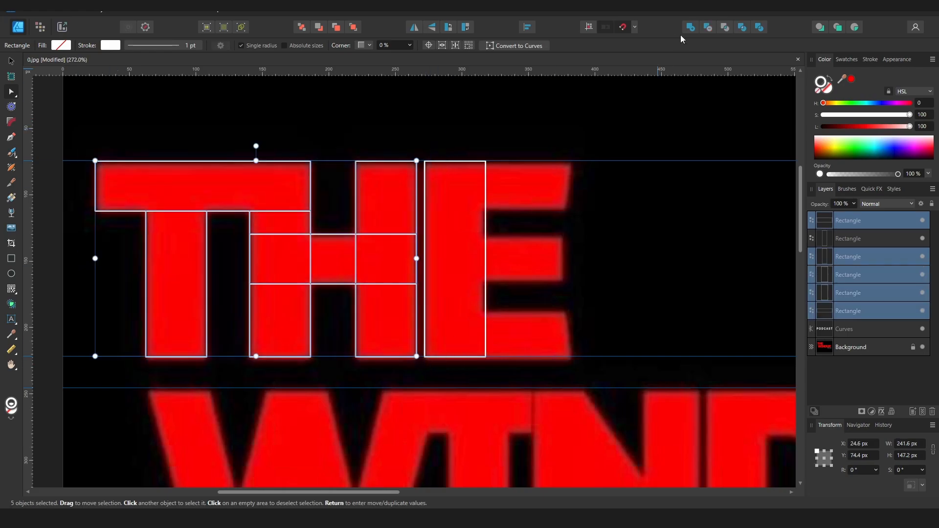
{"action": "left_click", "coordinate": [690, 27]}
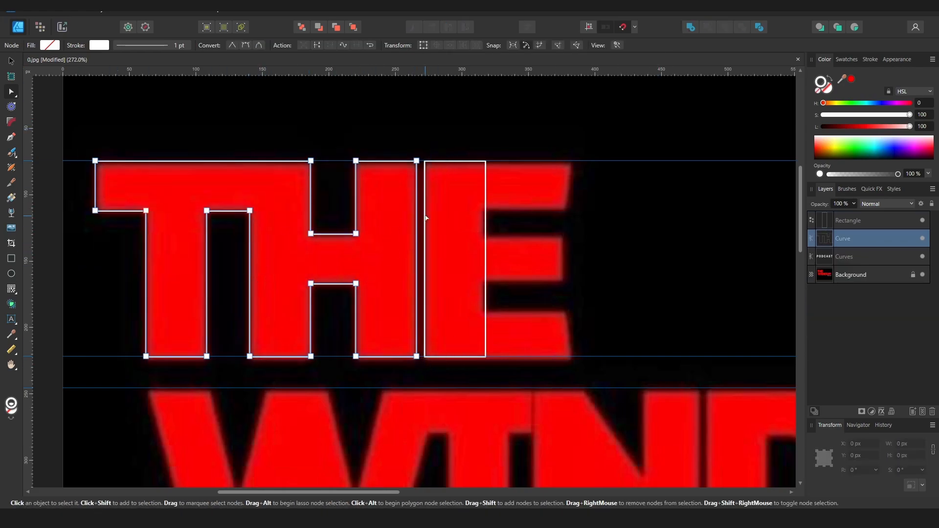
- Narrow the E's stem rectangle to about 43.4 px wide by pulling in its right edge
{"action": "scroll", "coordinate": [425, 218], "scroll_direction": "up", "scroll_amount": 2, "text": "ctrl"}
{"action": "left_click", "coordinate": [452, 296]}
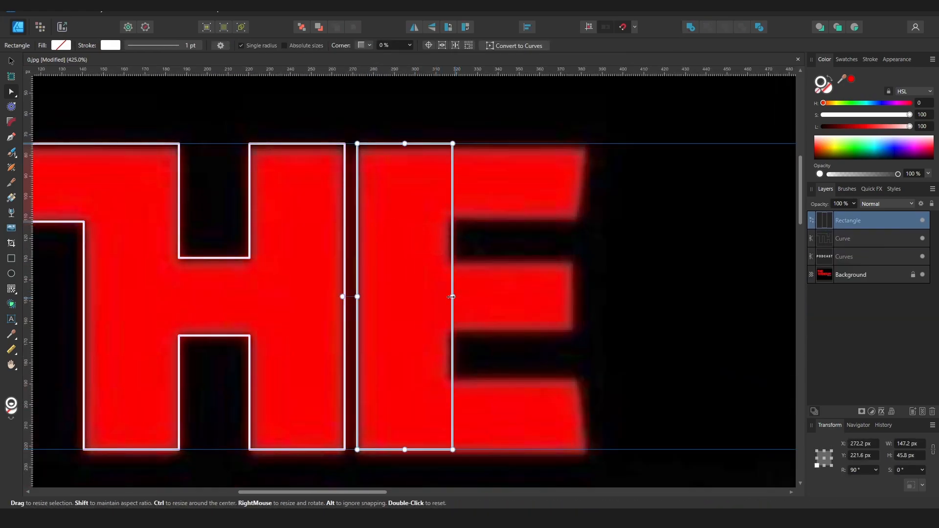
{"action": "left_click_drag", "start_coordinate": [450, 297], "coordinate": [446, 297]}
{"action": "left_click", "coordinate": [454, 206]}
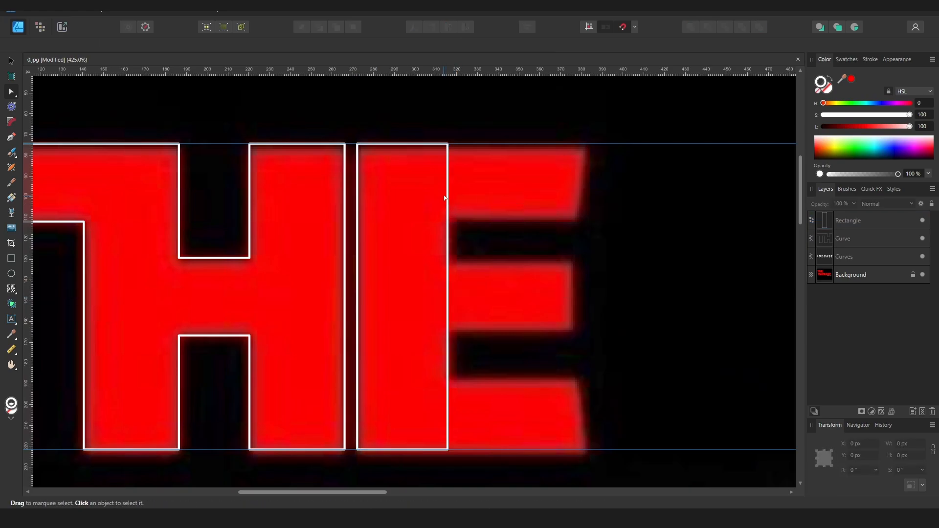
- Place a copy of the E's stem rectangle, rotated 90°, over its upper arm and shorten it to about 115.7 px
{"action": "left_click", "coordinate": [446, 198]}
{"action": "left_click_drag", "start_coordinate": [447, 198], "coordinate": [551, 196], "text": "alt"}
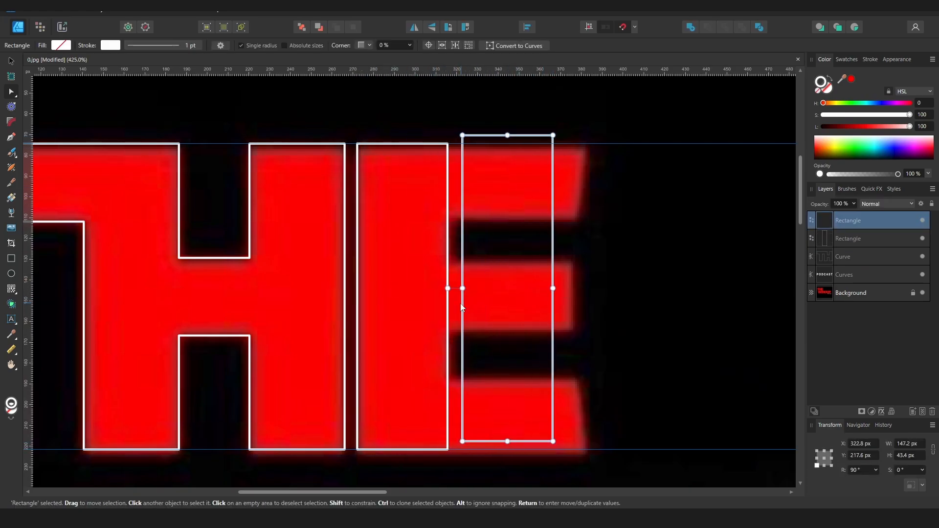
{"action": "left_click_drag", "start_coordinate": [450, 289], "coordinate": [544, 148]}
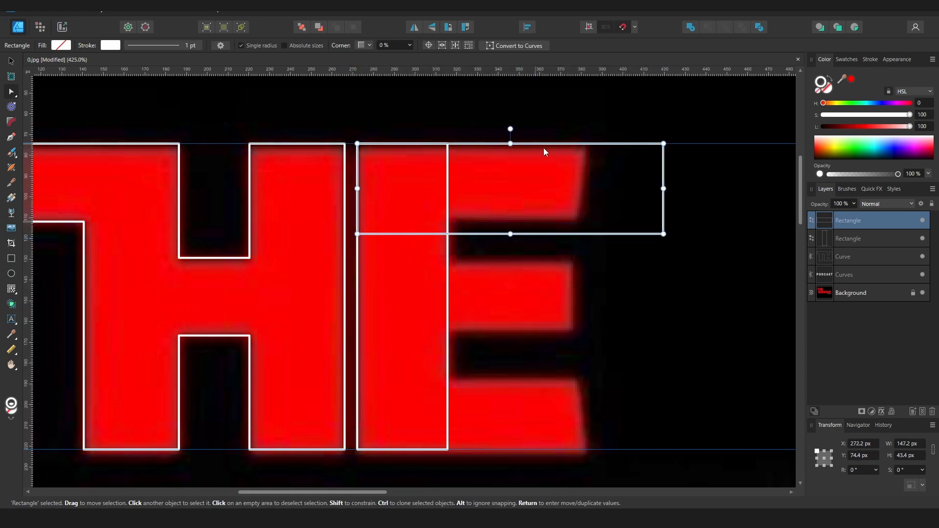
{"action": "left_click_drag", "start_coordinate": [664, 189], "coordinate": [622, 190]}
{"action": "left_click_drag", "start_coordinate": [601, 188], "coordinate": [598, 188]}
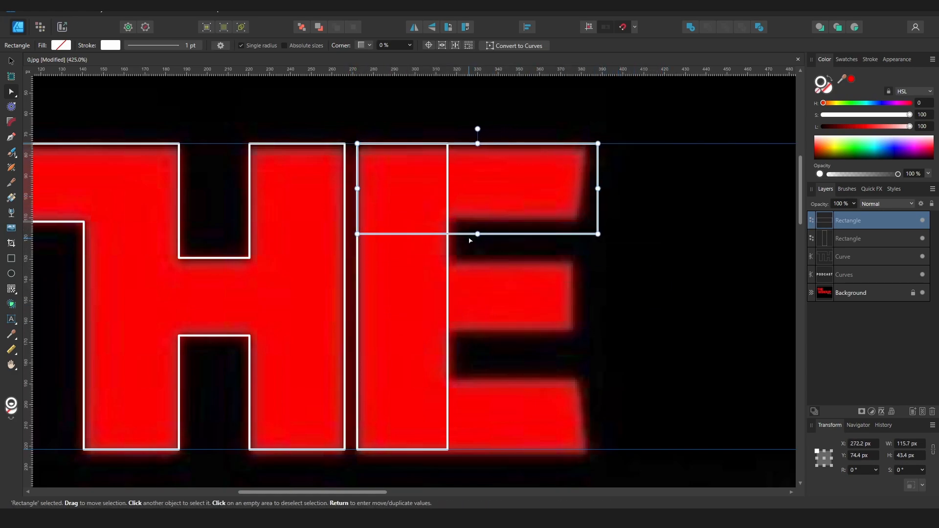
- Reduce the E's upper arm rectangle to about 36.6 px tall and copy it onto the middle and lower arms
{"action": "mouse_move", "coordinate": [479, 234]}
{"action": "left_mouse_down"}
{"action": "mouse_move", "coordinate": [477, 217]}
{"action": "mouse_move", "coordinate": [504, 336]}
{"action": "left_mouse_up"}
{"action": "middle_click_drag", "start_coordinate": [507, 318], "coordinate": [496, 244]}
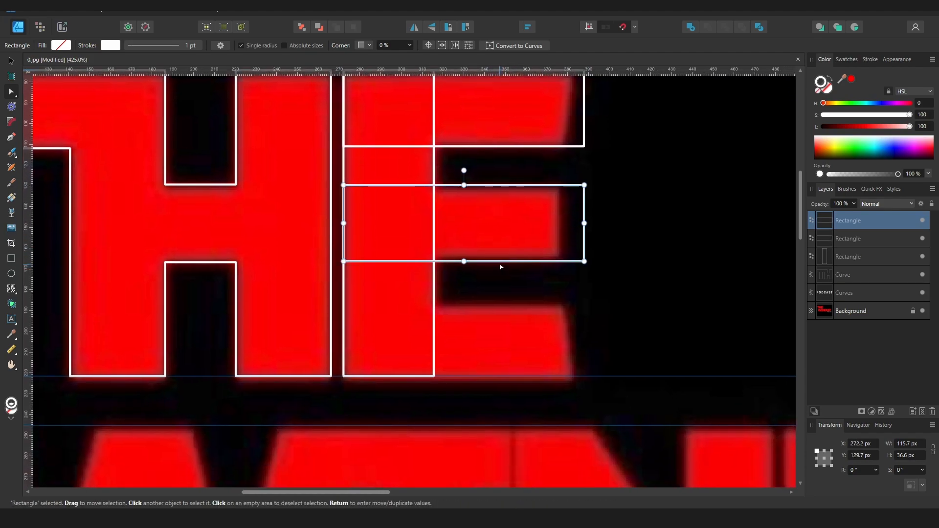
{"action": "left_click_drag", "start_coordinate": [515, 264], "coordinate": [497, 371]}
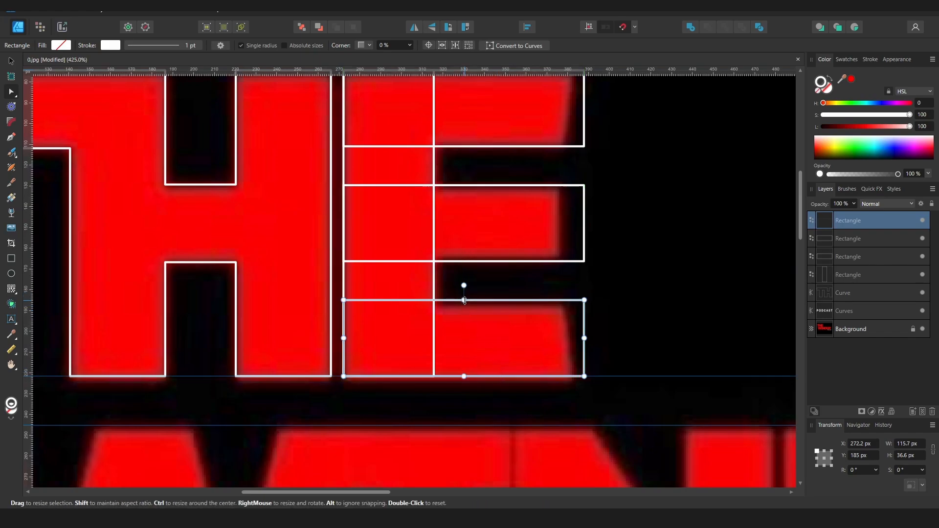
- Trim the lower arm rectangle's top edge to the E and reduce the middle arm rectangle to about 32.4 px tall
{"action": "left_click", "coordinate": [464, 261]}
{"action": "left_click_drag", "start_coordinate": [464, 262], "coordinate": [459, 256], "text": "ctrl"}
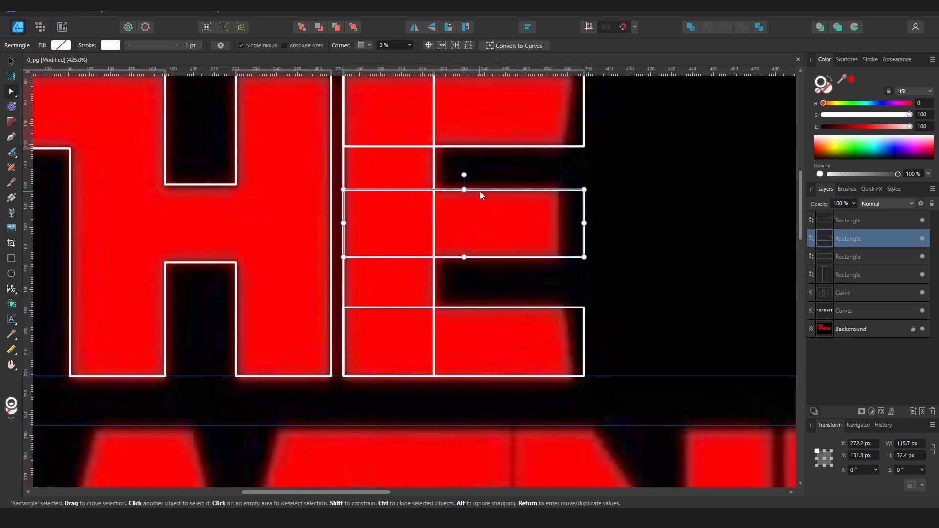
{"action": "left_click_drag", "start_coordinate": [480, 189], "coordinate": [479, 190]}
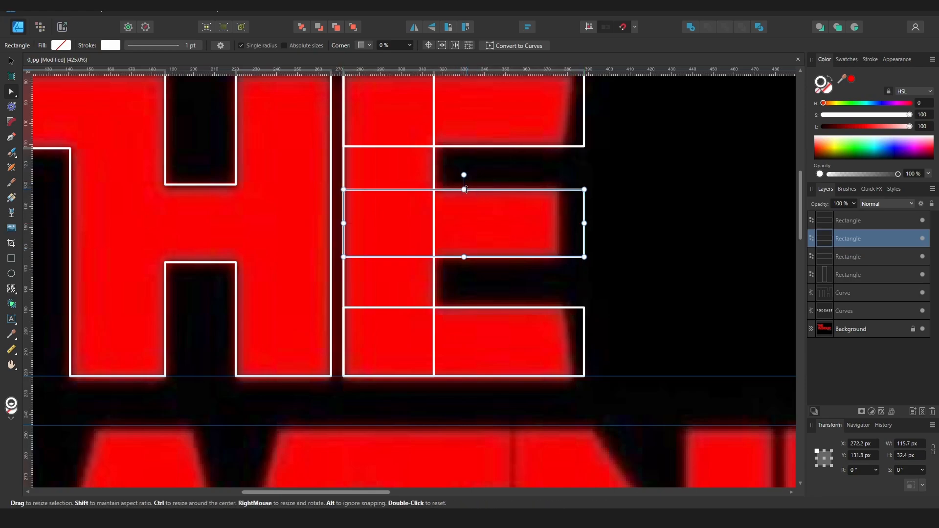
- Raise the lower edge of the E's upper arm rectangle slightly and widen the stem rectangle to 46 px
{"action": "middle_click_drag", "start_coordinate": [539, 147], "coordinate": [522, 197]}
{"action": "left_click", "coordinate": [522, 197]}
{"action": "left_click_drag", "start_coordinate": [447, 196], "coordinate": [447, 194]}
{"action": "left_click", "coordinate": [419, 194]}
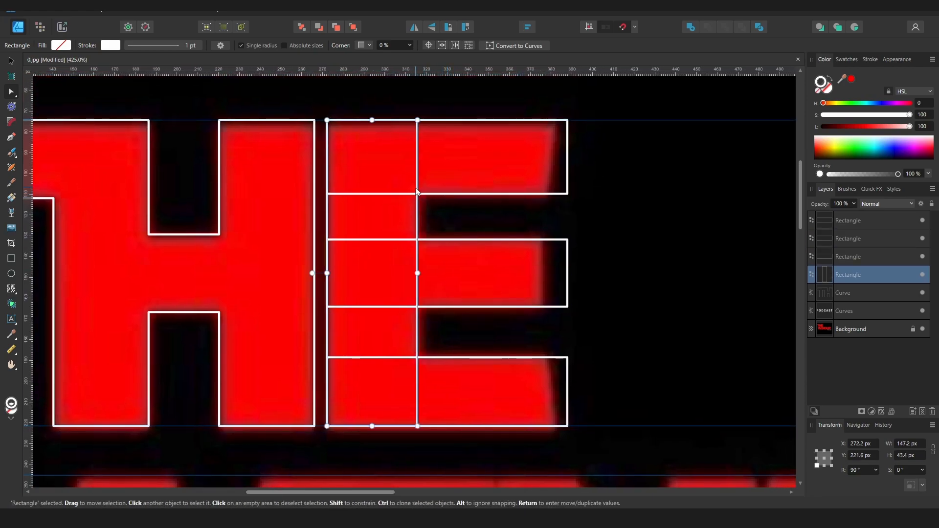
{"action": "left_click_drag", "start_coordinate": [422, 274], "coordinate": [427, 274]}
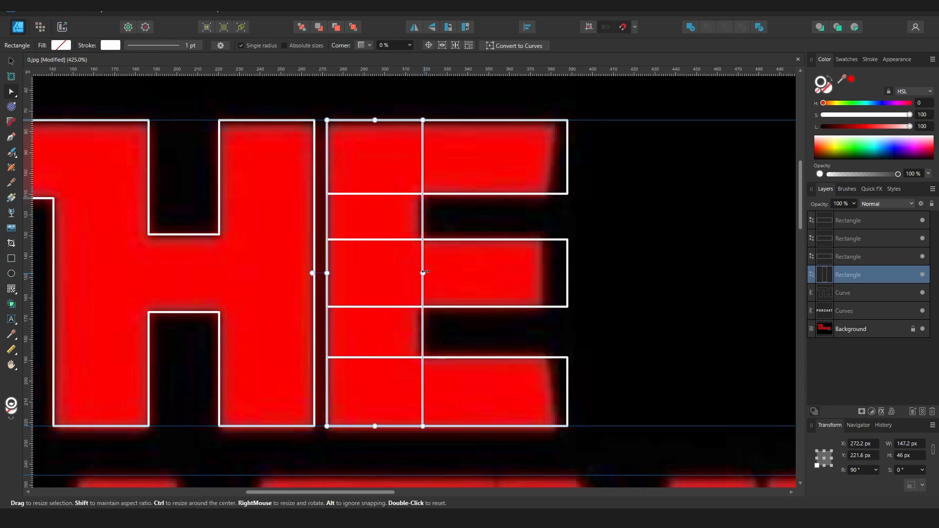
- Merge the E's four rectangles into a single outline with a Boolean Add
{"action": "left_click_drag", "start_coordinate": [614, 110], "coordinate": [339, 427]}
{"action": "scroll", "coordinate": [538, 218], "scroll_direction": "down", "scroll_amount": 3, "text": "ctrl"}
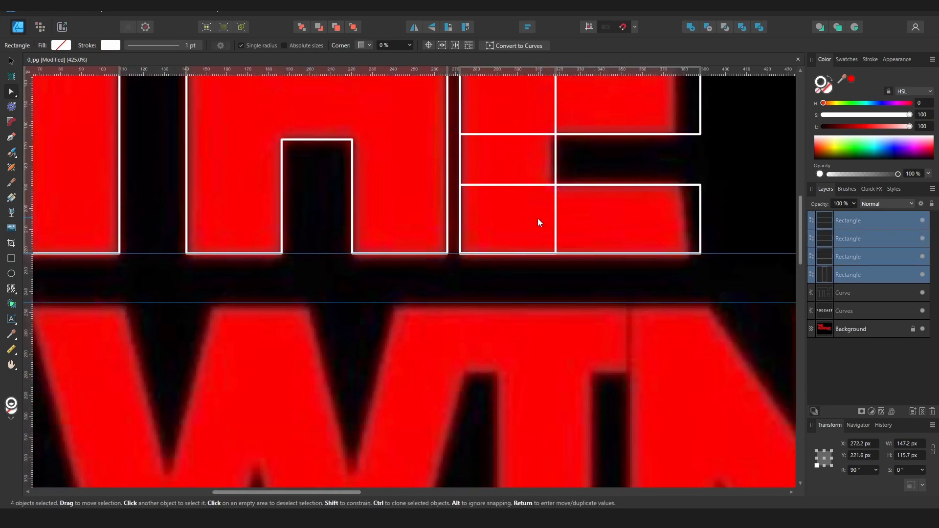
{"action": "scroll", "coordinate": [532, 219], "scroll_direction": "up", "scroll_amount": 3, "text": "ctrl"}
{"action": "left_click", "coordinate": [690, 27]}
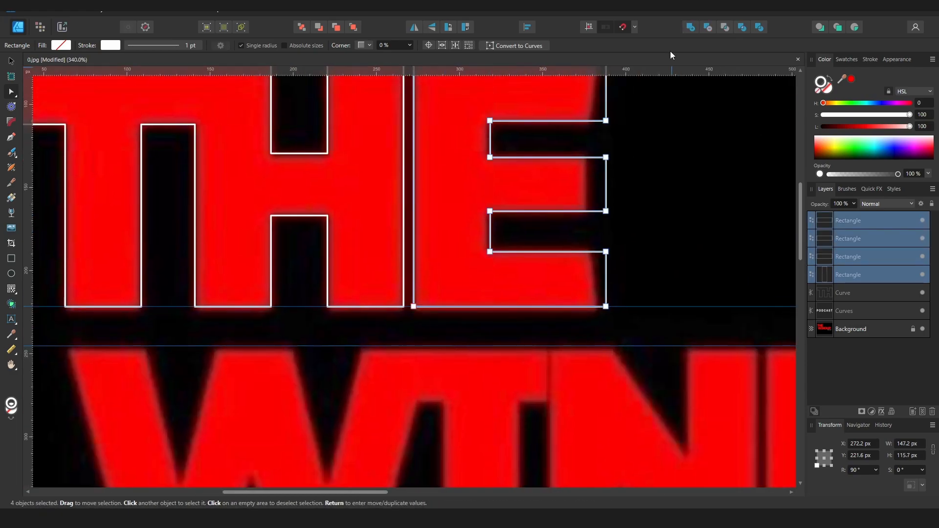
- Start a Pen tool path from the W's upper-left corner, tracing its upper edges and both upper notches with straight segments
{"action": "scroll", "coordinate": [501, 246], "scroll_direction": "down", "scroll_amount": 3, "text": "ctrl"}
{"action": "scroll", "coordinate": [294, 245], "scroll_direction": "up", "scroll_amount": 1, "text": "ctrl"}
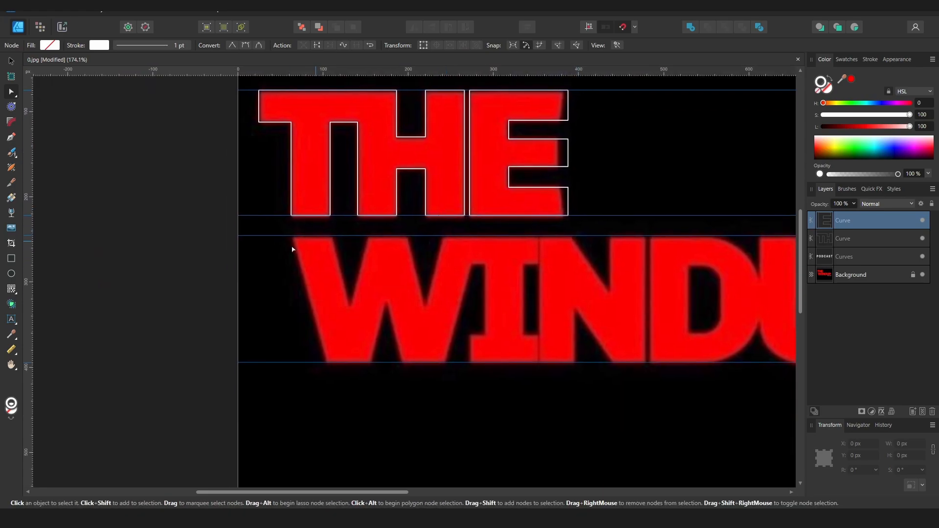
{"action": "key", "text": "p"}
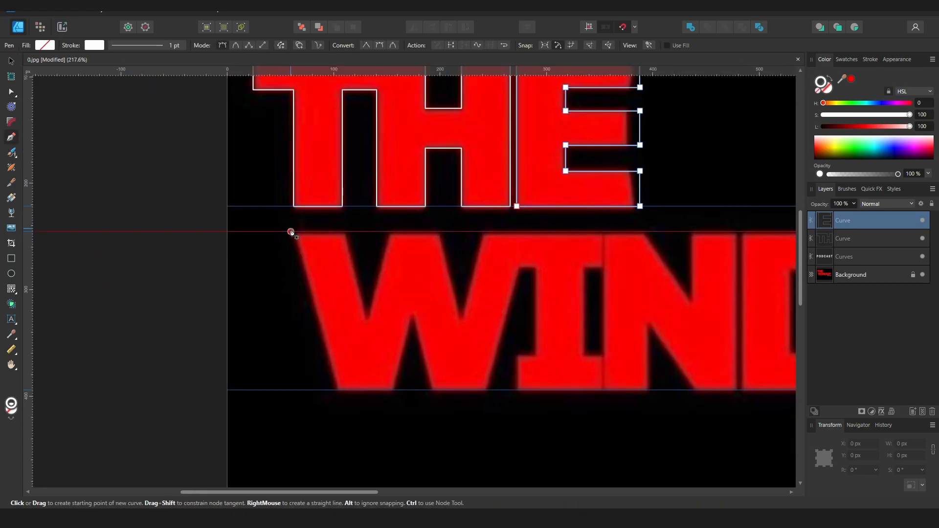
{"action": "left_click", "coordinate": [291, 231]}
{"action": "left_click", "coordinate": [347, 232]}
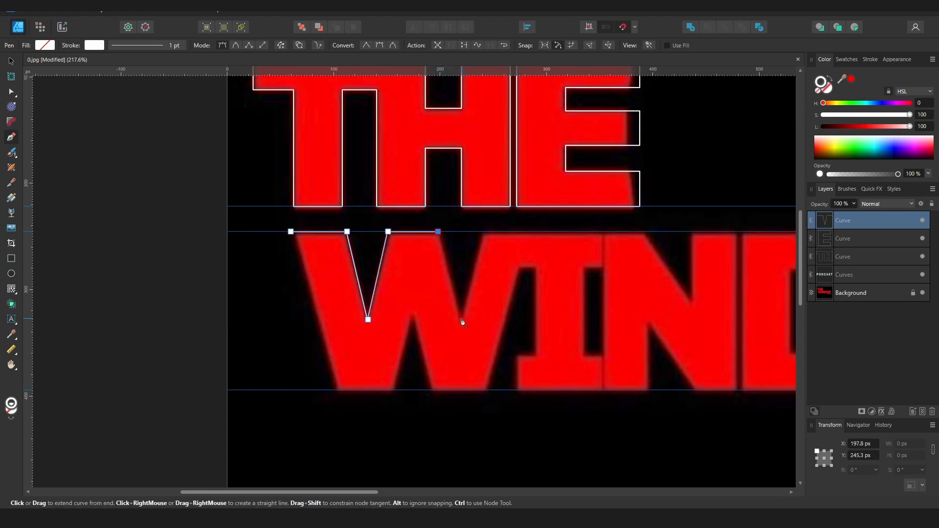
{"action": "left_click", "coordinate": [483, 232]}
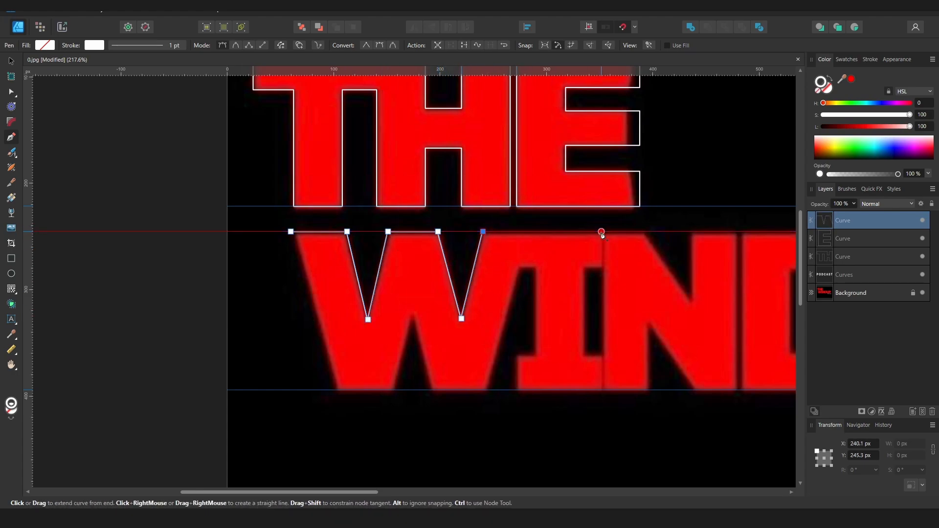
- Extend the path around the I's upper-right serif, right notch and base, up to the top of its lower-left serif
{"action": "left_click", "coordinate": [601, 232]}
{"action": "left_click", "coordinate": [601, 267]}
{"action": "left_click", "coordinate": [583, 266]}
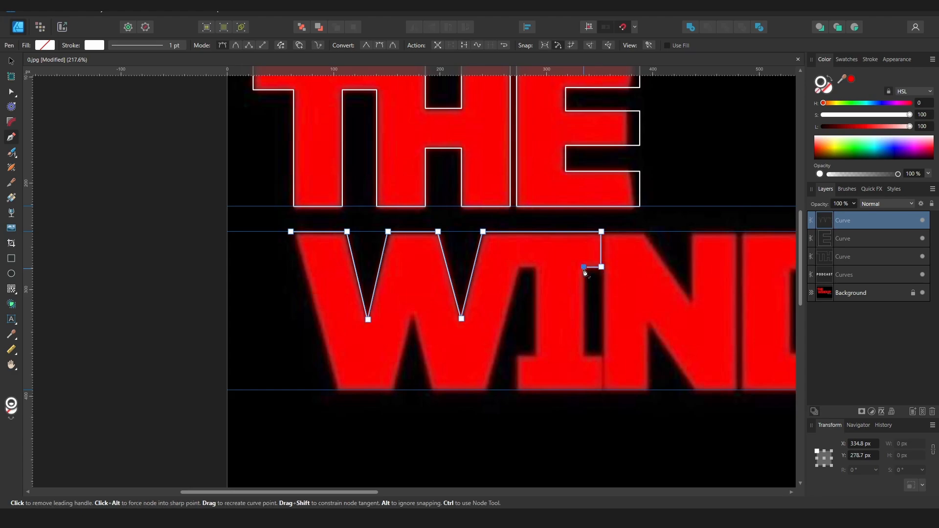
{"action": "left_click", "coordinate": [584, 353]}
{"action": "left_click", "coordinate": [601, 353]}
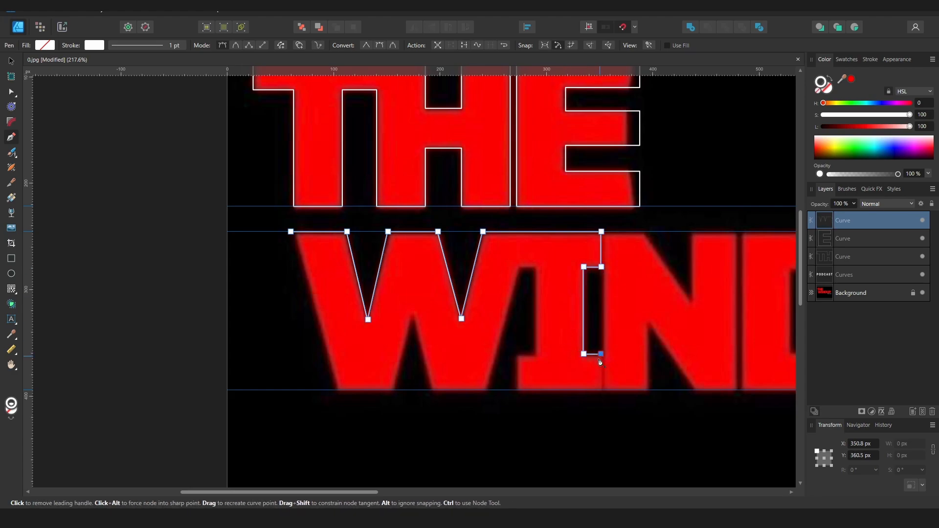
{"action": "left_click", "coordinate": [597, 392]}
{"action": "left_click", "coordinate": [516, 390]}
{"action": "left_click", "coordinate": [516, 355]}
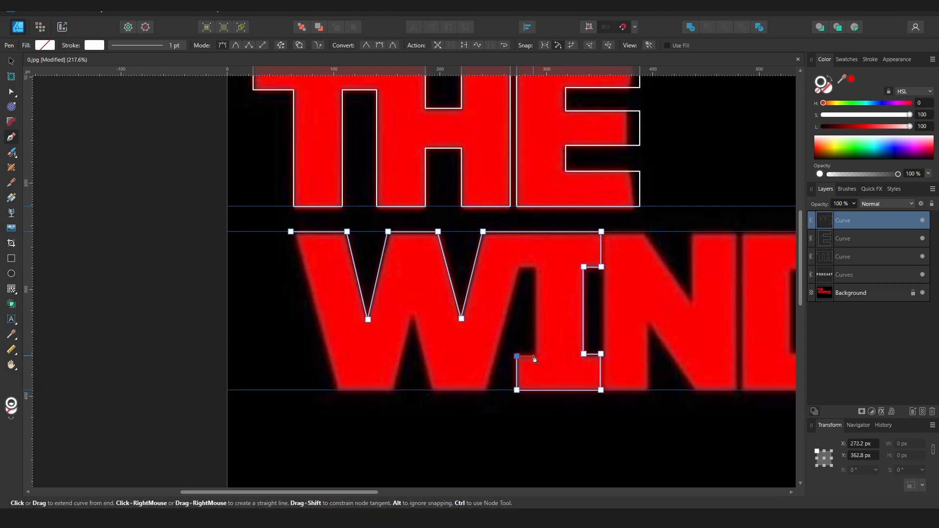
- Trace the I's left notch and the W's right diagonal and underside, closing the WI path at its starting node
{"action": "left_click", "coordinate": [533, 268]}
{"action": "left_click", "coordinate": [517, 268]}
{"action": "left_click", "coordinate": [486, 391]}
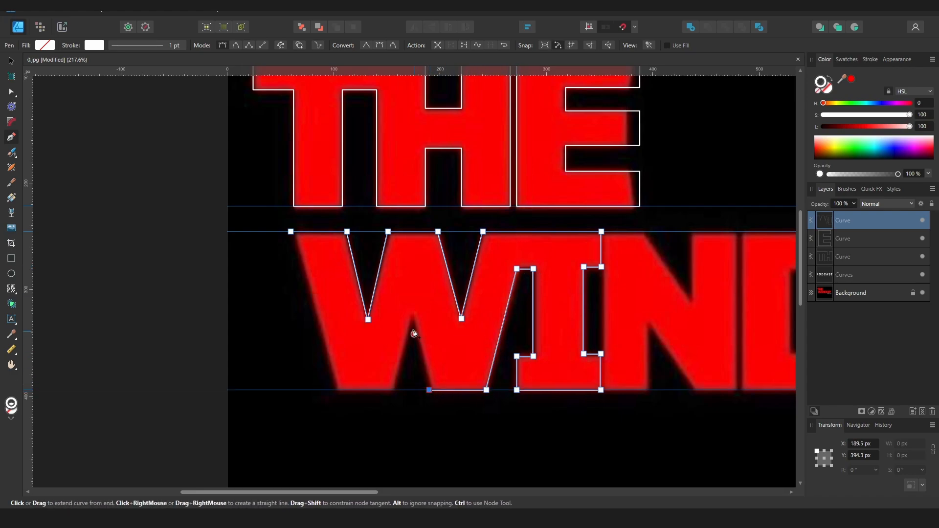
{"action": "left_click", "coordinate": [394, 390]}
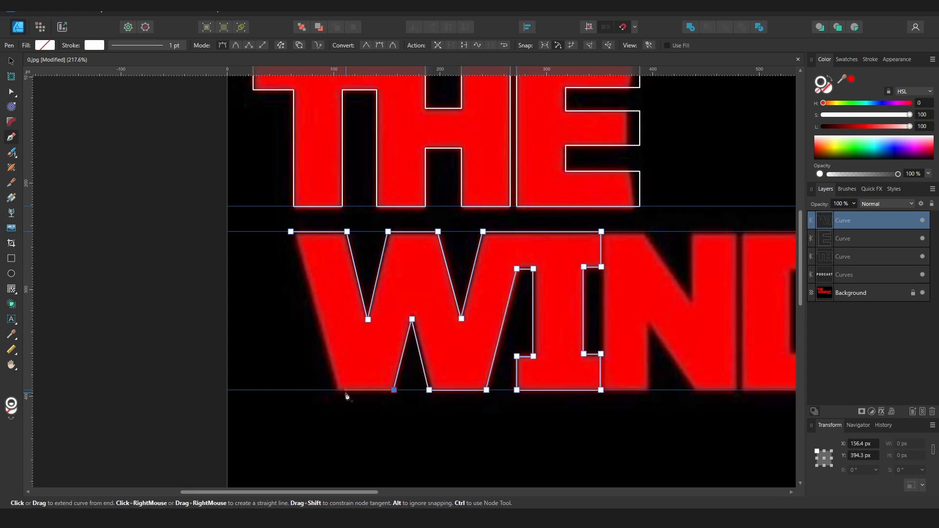
{"action": "left_click", "coordinate": [291, 232]}
{"action": "middle_click_drag", "start_coordinate": [431, 308], "coordinate": [373, 270]}
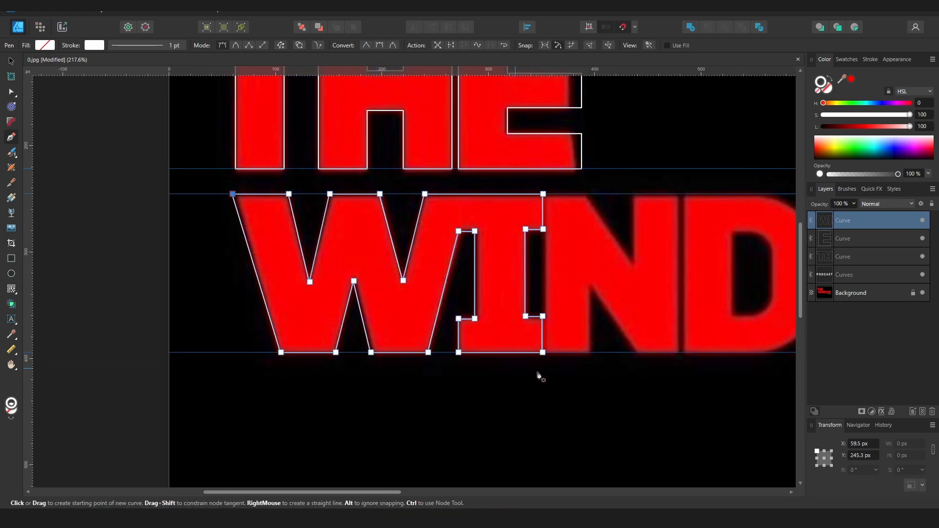
- Align the four nodes on the I's right edge horizontally to their rightmost position
{"action": "key", "text": "a"}
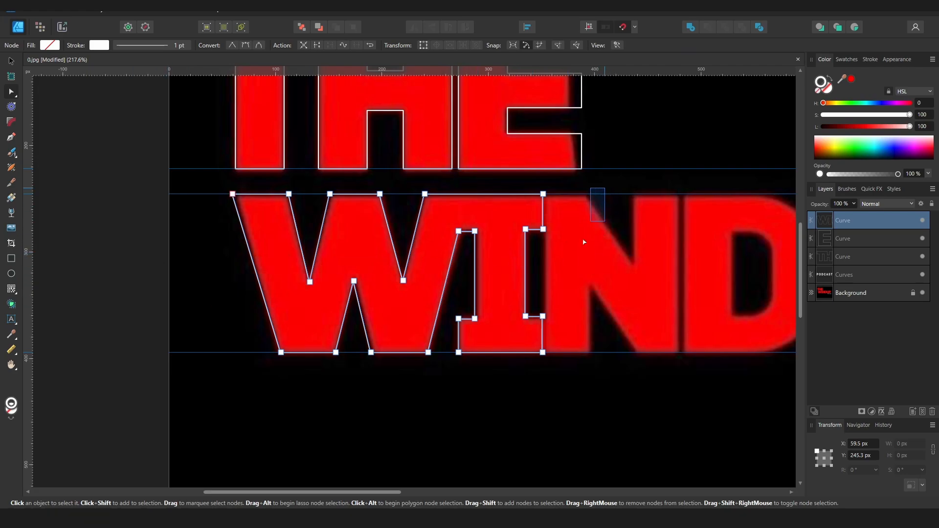
{"action": "left_click_drag", "start_coordinate": [584, 242], "coordinate": [535, 378]}
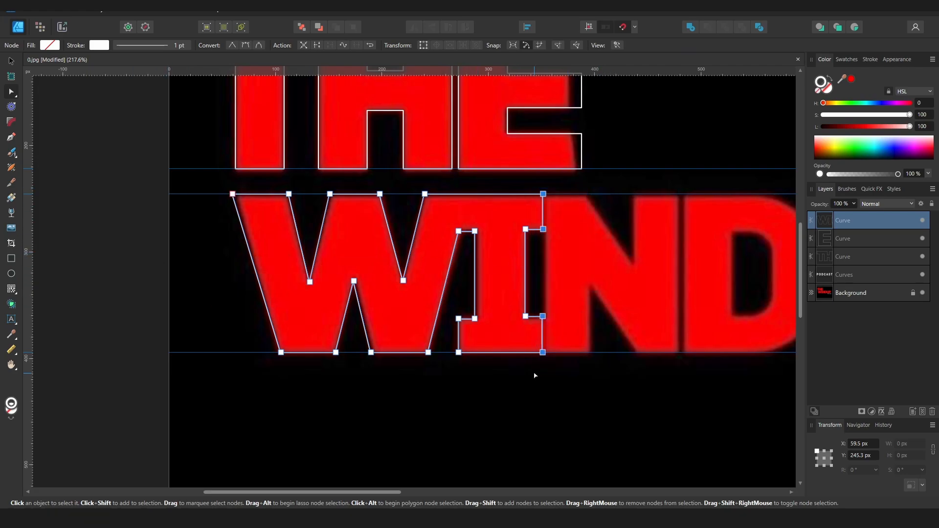
{"action": "left_click", "coordinate": [527, 27]}
{"action": "left_click", "coordinate": [566, 62]}
{"action": "left_click", "coordinate": [595, 330]}
{"action": "middle_click_drag", "start_coordinate": [581, 319], "coordinate": [489, 327]}
{"action": "left_click_drag", "start_coordinate": [442, 182], "coordinate": [506, 390]}
{"action": "left_click", "coordinate": [528, 29]}
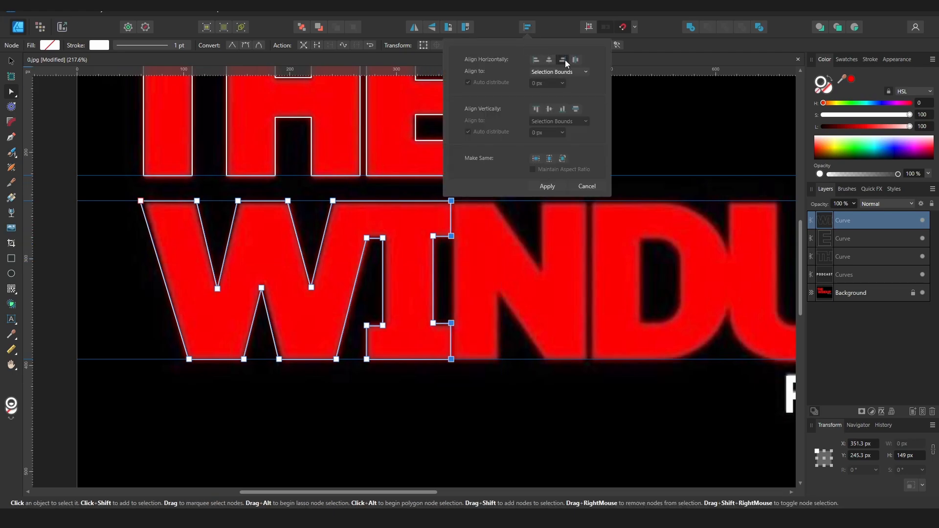
{"action": "left_click", "coordinate": [424, 254]}
- Level the nodes under the I's upper serifs, and those above its lower serifs, by aligning each row vertically to its middle
{"action": "left_click_drag", "start_coordinate": [356, 223], "coordinate": [473, 258]}
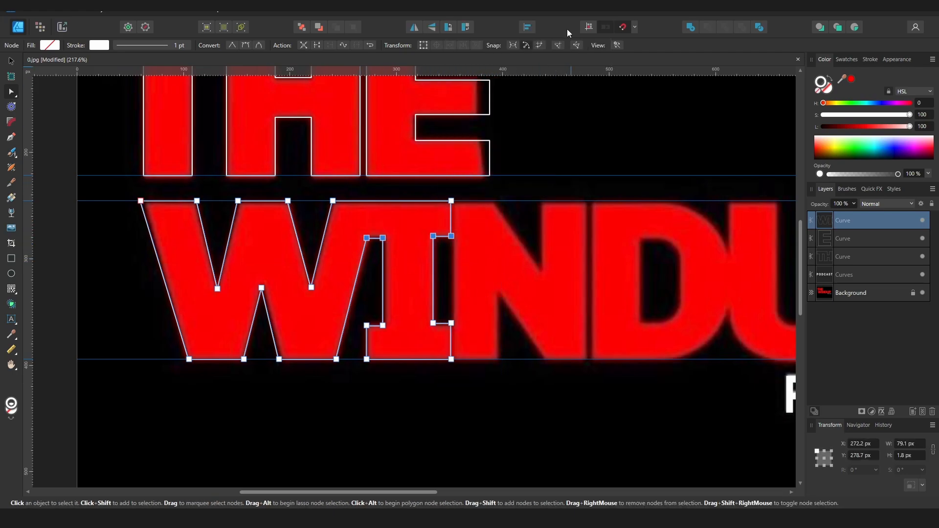
{"action": "left_click", "coordinate": [527, 28]}
{"action": "left_click", "coordinate": [549, 109]}
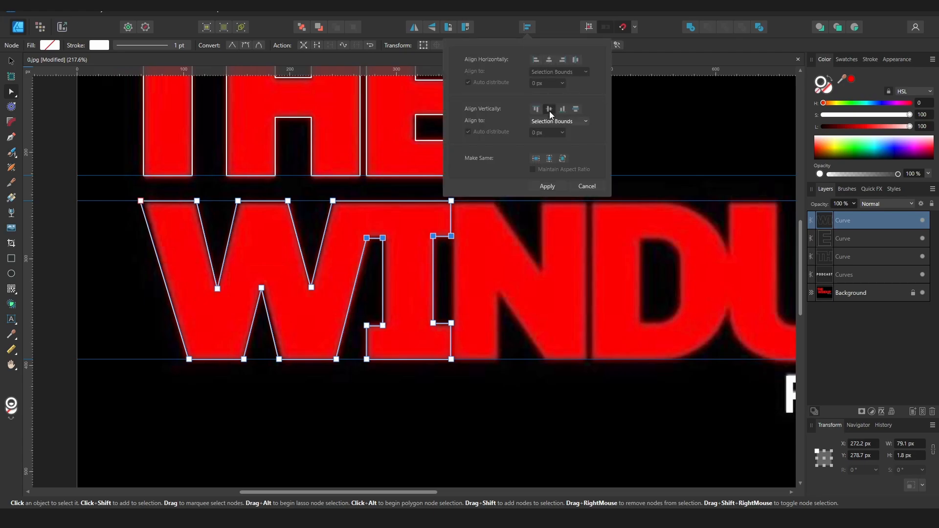
{"action": "left_click_drag", "start_coordinate": [371, 319], "coordinate": [390, 331]}
{"action": "left_click_drag", "start_coordinate": [478, 338], "coordinate": [478, 338]}
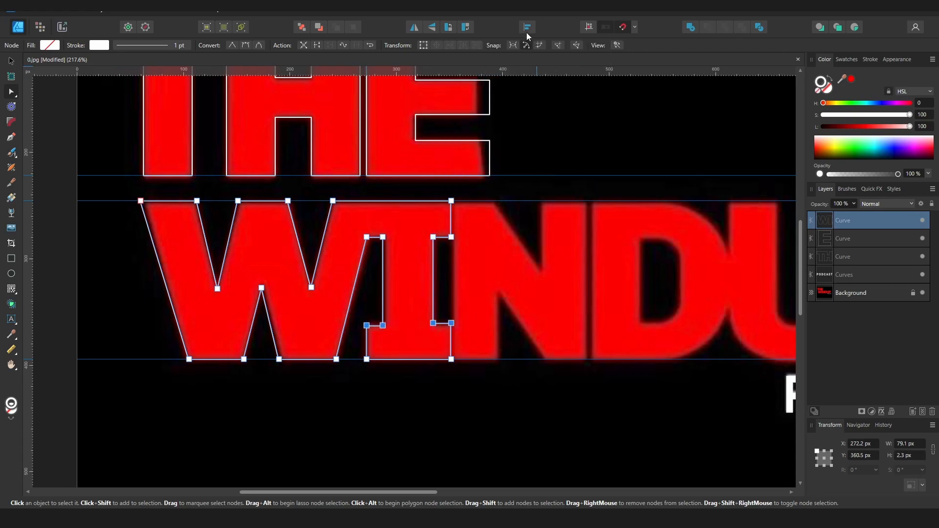
{"action": "left_click", "coordinate": [527, 28]}
{"action": "left_click", "coordinate": [549, 109]}
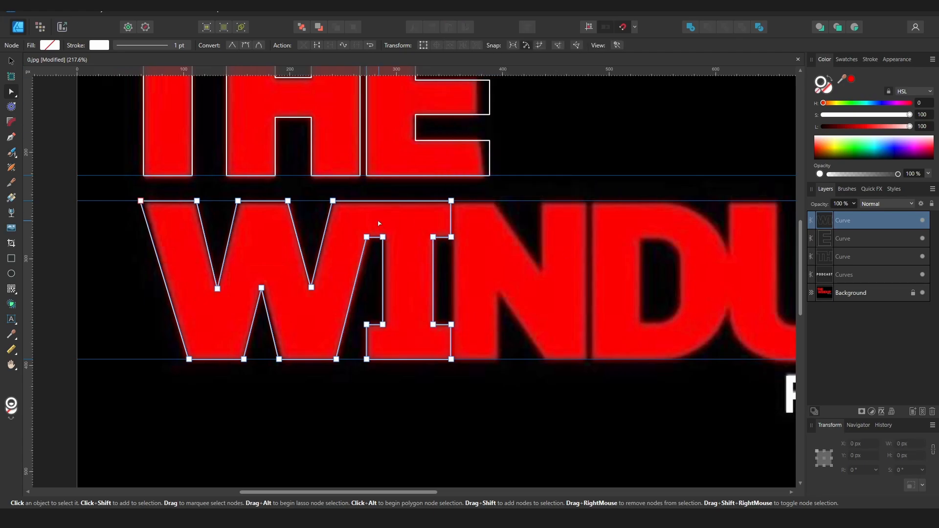
- Align the two nodes on the left side of the I's stem horizontally, and left-align the two outer nodes of its lower-left serif
{"action": "left_click_drag", "start_coordinate": [376, 221], "coordinate": [402, 344]}
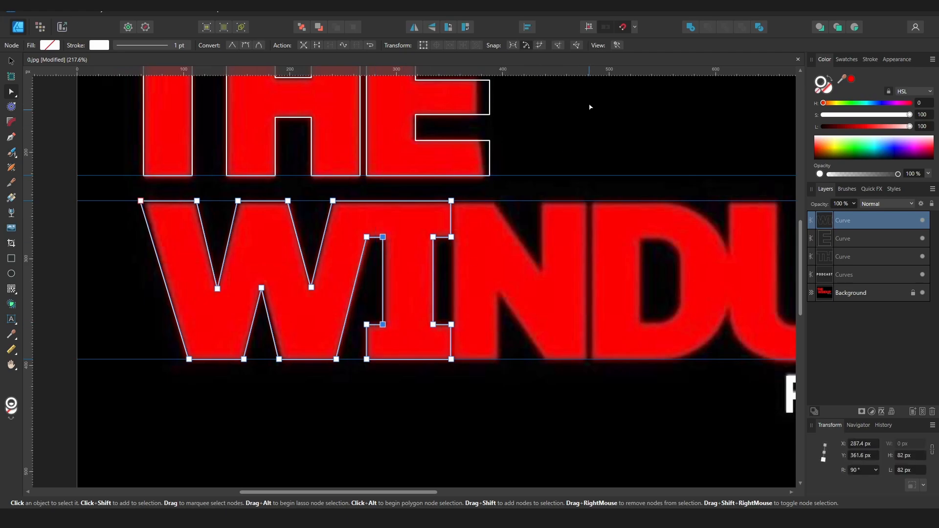
{"action": "left_click", "coordinate": [525, 28]}
{"action": "left_click_drag", "start_coordinate": [359, 317], "coordinate": [364, 336]}
{"action": "left_click", "coordinate": [527, 28]}
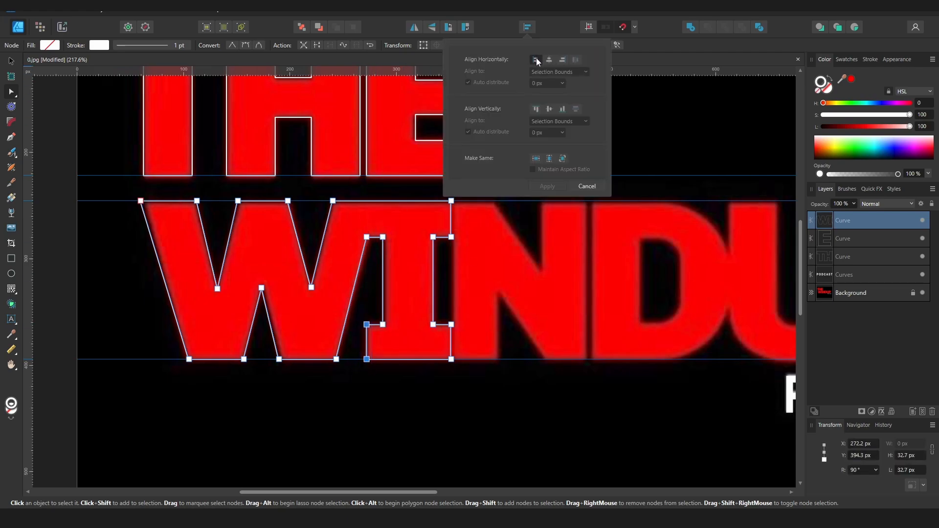
{"action": "left_click", "coordinate": [536, 58]}
- Align the W's three inner notch nodes vertically to their middle
{"action": "middle_click_drag", "start_coordinate": [401, 210], "coordinate": [437, 192]}
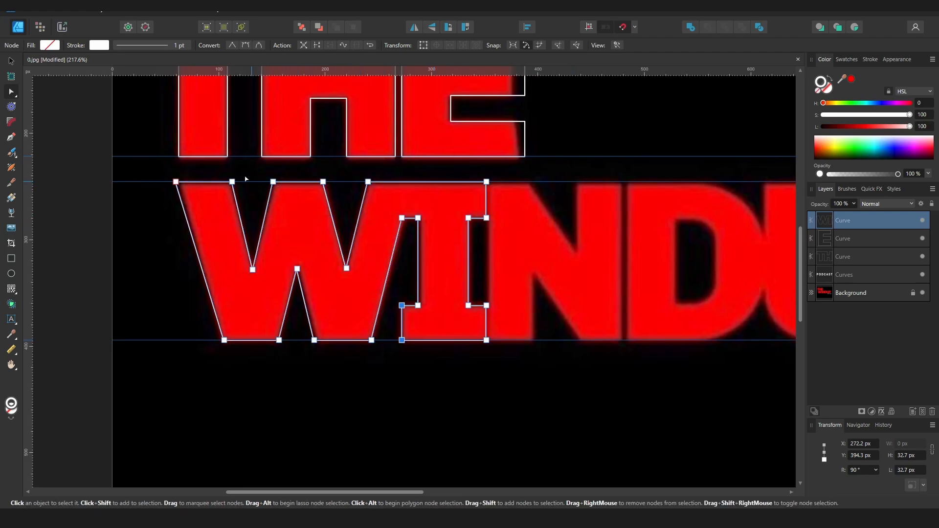
{"action": "middle_click_drag", "start_coordinate": [220, 158], "coordinate": [231, 182]}
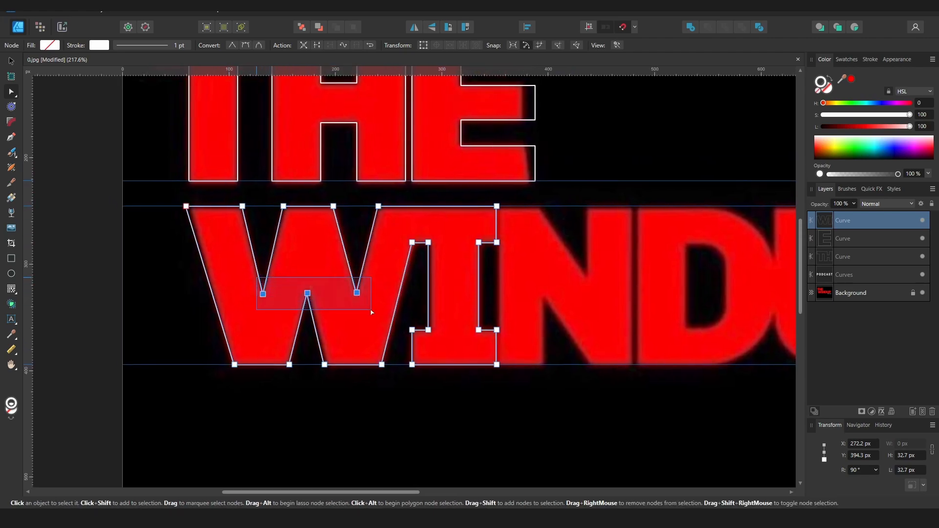
{"action": "left_click_drag", "start_coordinate": [371, 312], "coordinate": [371, 311]}
{"action": "left_click", "coordinate": [526, 28]}
{"action": "left_click", "coordinate": [549, 108]}
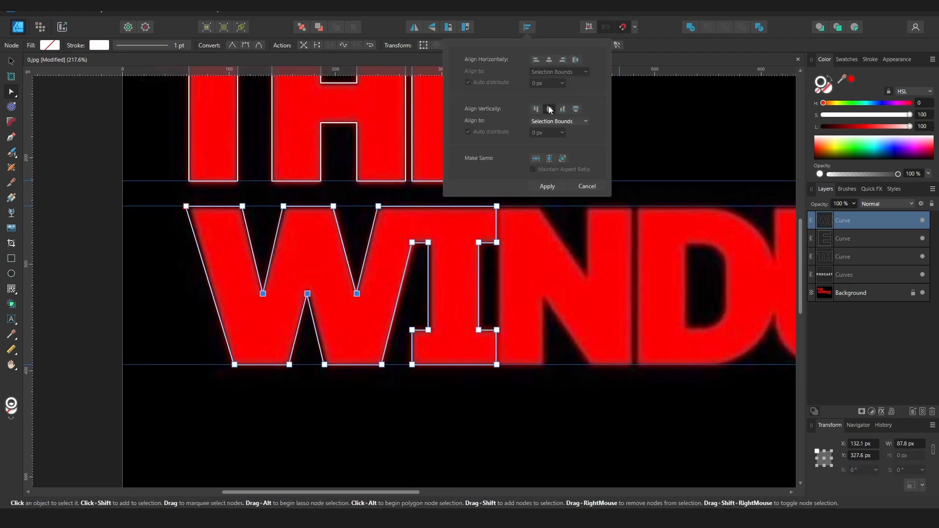
{"action": "left_click", "coordinate": [212, 344]}
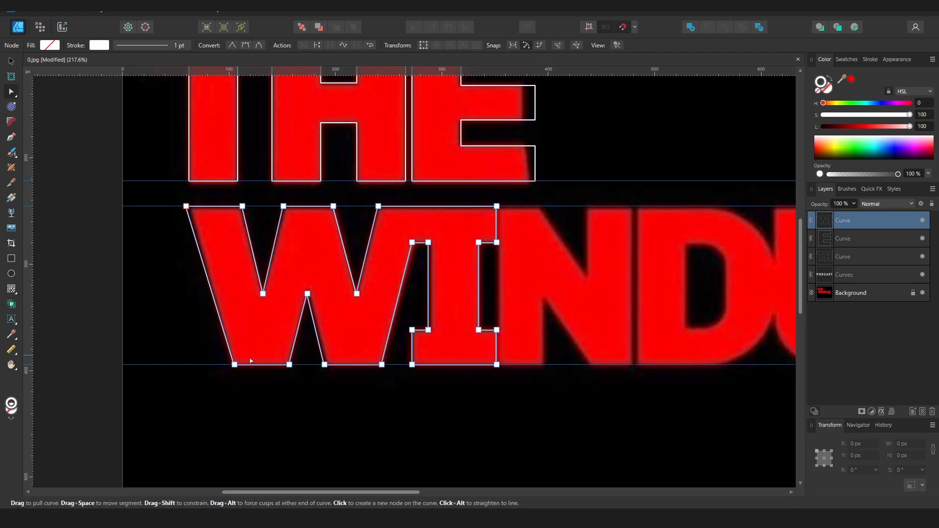
- Move the W's upper-left corner to X 61.7 px and lower-left corner to X 102.8 px, and nudge the central peak's upper-right corner rightward
{"action": "middle_click_drag", "start_coordinate": [274, 351], "coordinate": [290, 339]}
{"action": "scroll", "coordinate": [257, 222], "scroll_direction": "up", "scroll_amount": 1, "text": "ctrl"}
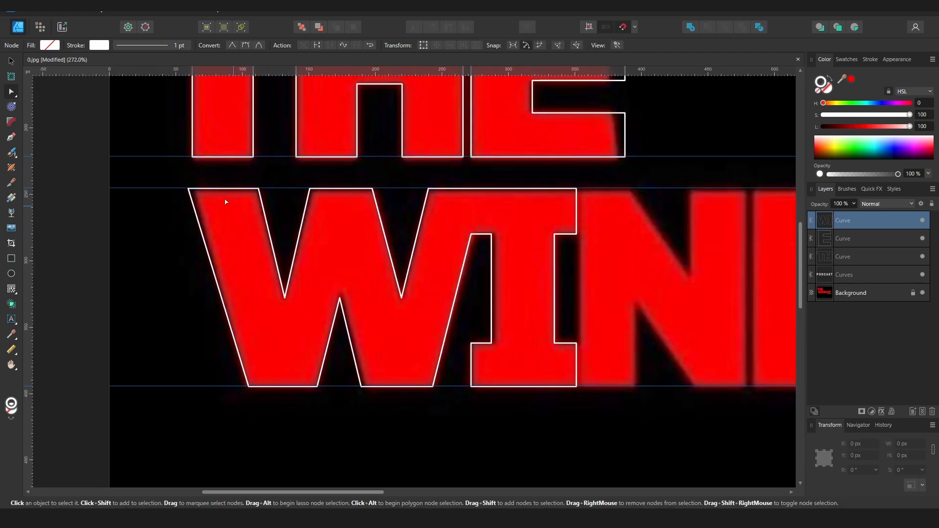
{"action": "left_click_drag", "start_coordinate": [191, 190], "coordinate": [194, 190]}
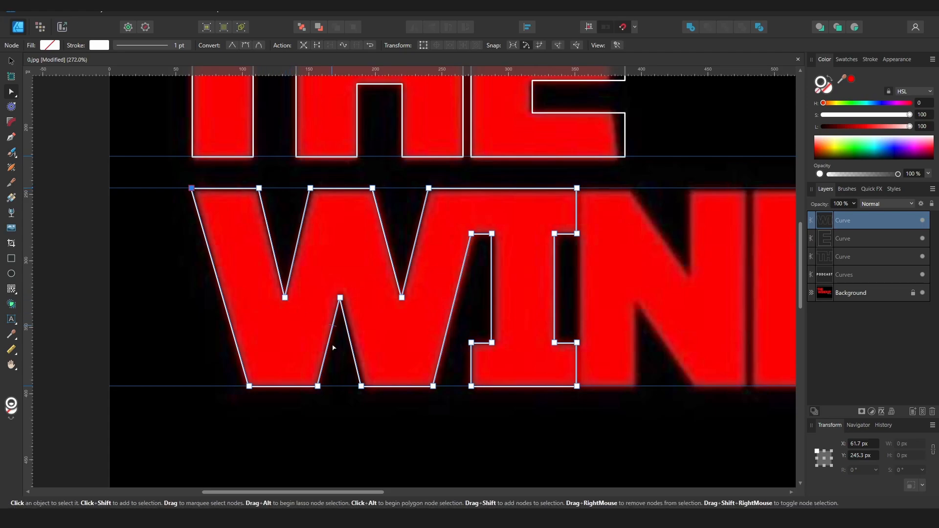
{"action": "left_click_drag", "start_coordinate": [248, 386], "coordinate": [246, 386]}
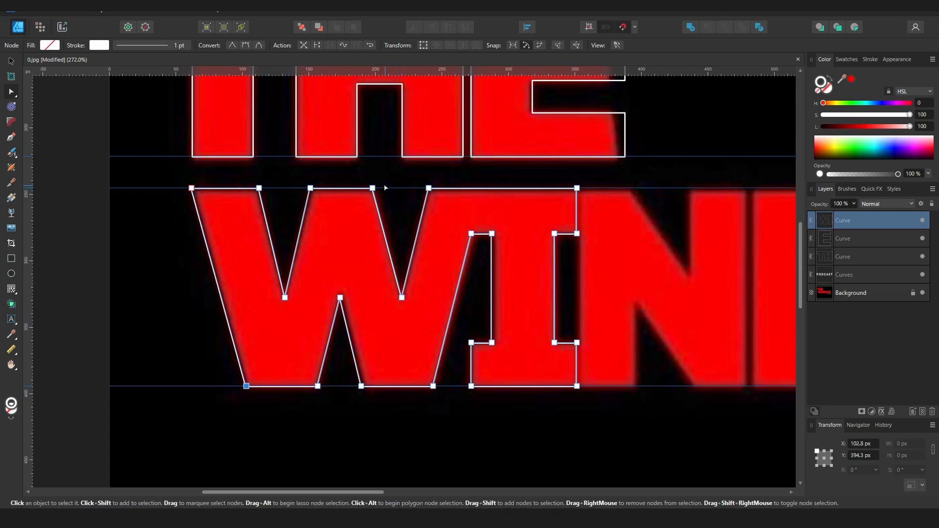
{"action": "left_click_drag", "start_coordinate": [376, 189], "coordinate": [375, 190]}
- Shift both end nodes of the W's right diagonal rightward so its upper node sits at X 275.5 px
{"action": "middle_click_drag", "start_coordinate": [395, 266], "coordinate": [227, 264]}
{"action": "left_click_drag", "start_coordinate": [313, 239], "coordinate": [318, 240]}
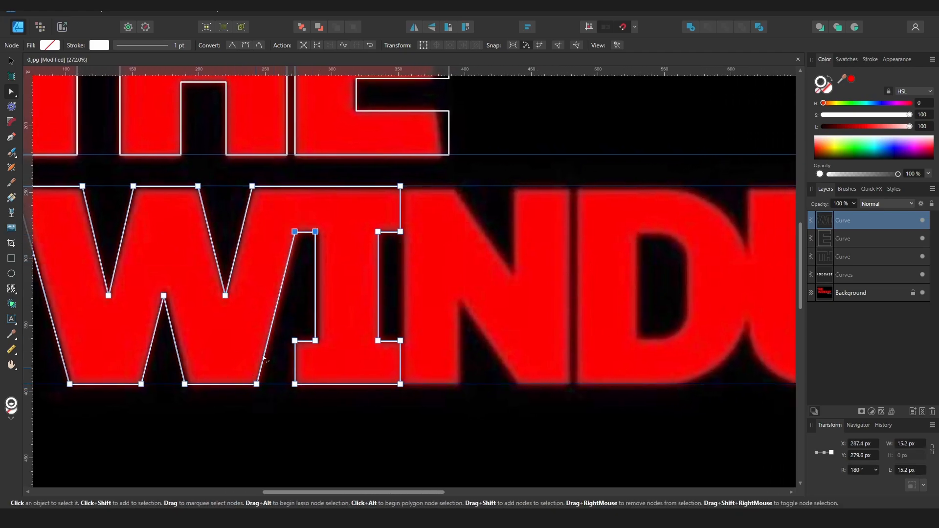
{"action": "left_click", "coordinate": [256, 384], "text": "shift"}
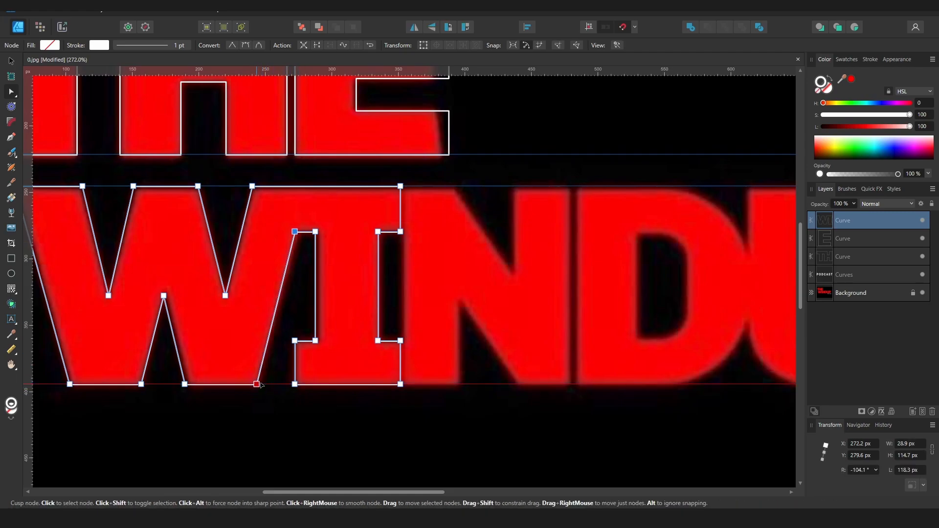
{"action": "left_click_drag", "start_coordinate": [261, 385], "coordinate": [265, 385]}
- Shift the apex and lower-right node of the W's lower notch slightly to the right
{"action": "middle_click_drag", "start_coordinate": [222, 332], "coordinate": [317, 306]}
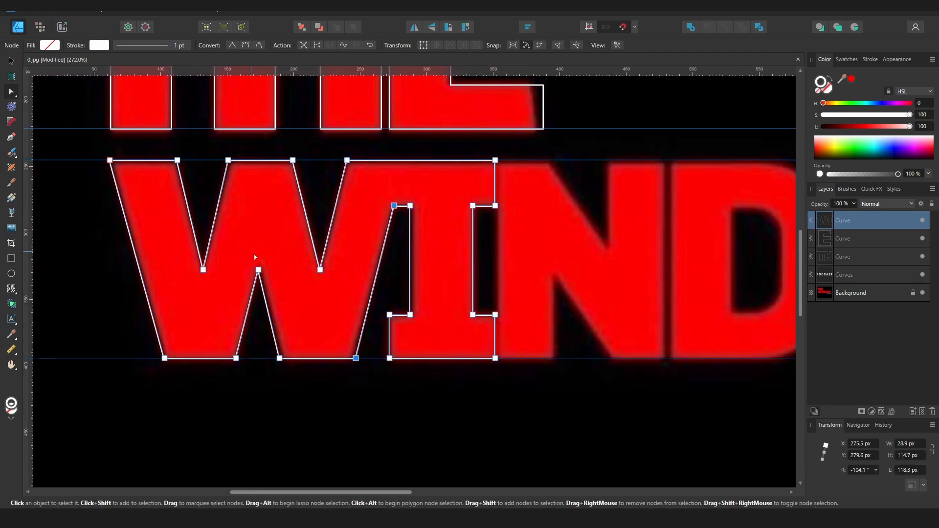
{"action": "left_click", "coordinate": [279, 358], "text": "shift"}
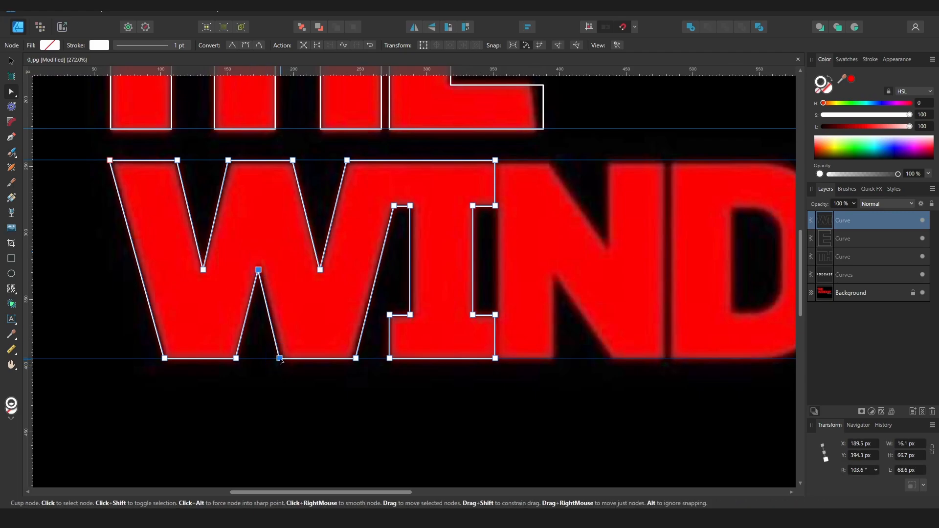
{"action": "left_click_drag", "start_coordinate": [283, 360], "coordinate": [284, 361]}
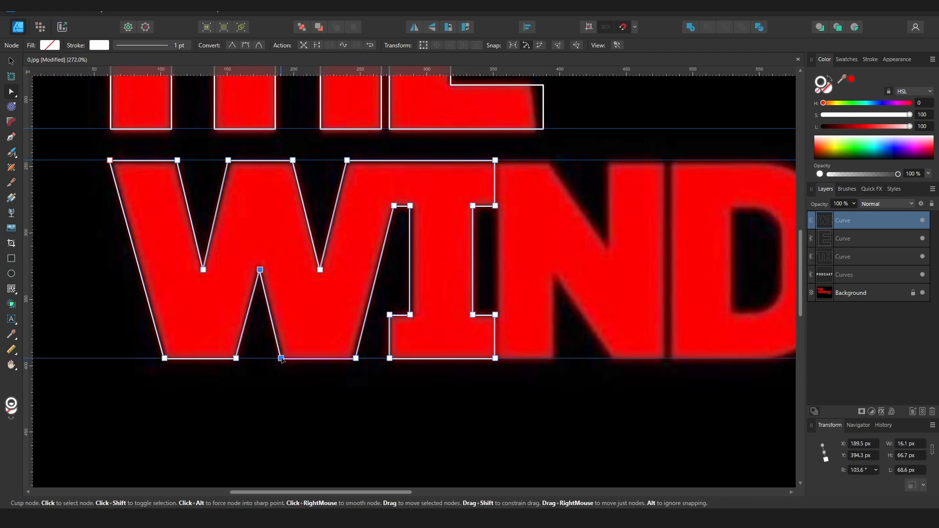
{"action": "left_click", "coordinate": [306, 392]}
{"action": "left_click", "coordinate": [268, 314]}
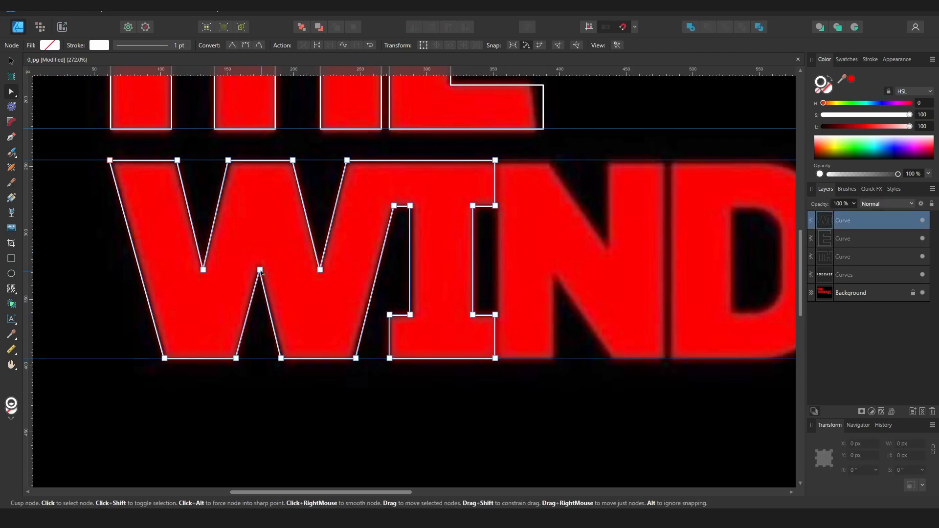
{"action": "left_click", "coordinate": [260, 270]}
{"action": "left_click", "coordinate": [281, 358]}
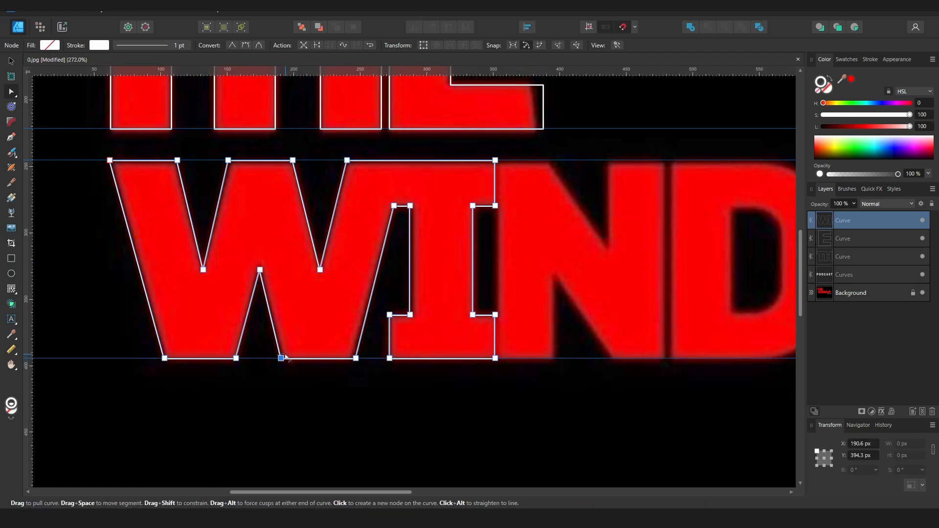
{"action": "left_click_drag", "start_coordinate": [286, 358], "coordinate": [293, 360]}
{"action": "key", "text": "ctrl+z"}
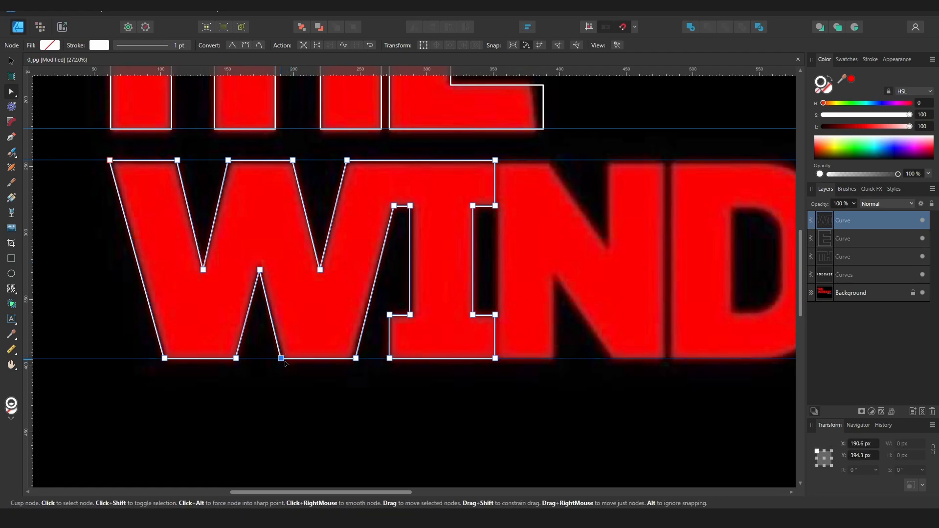
- Draw a rectangle over the N's left stem, about 40.7 px wide and 149 px high, with its left edge at X 353.7 px
{"action": "scroll", "coordinate": [364, 264], "scroll_direction": "down", "scroll_amount": 5, "text": "ctrl"}
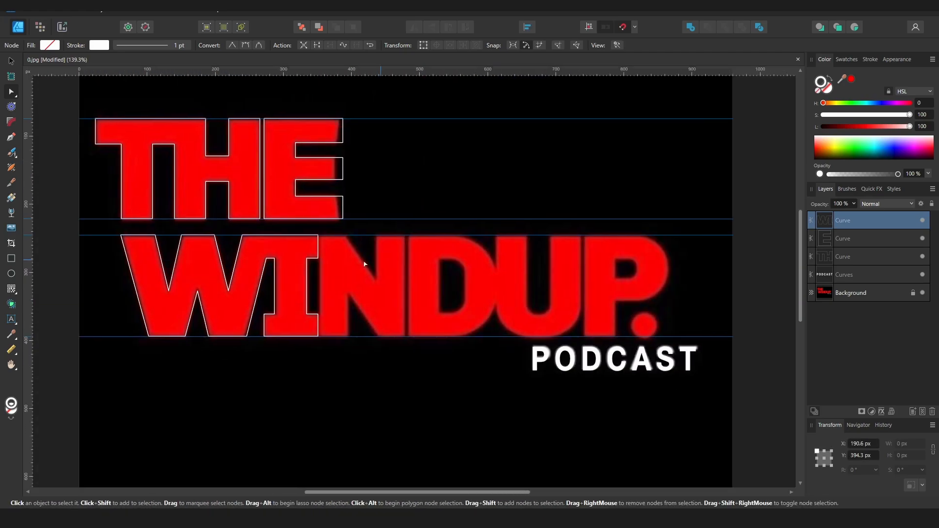
{"action": "scroll", "coordinate": [364, 264], "scroll_direction": "up", "scroll_amount": 2, "text": "ctrl"}
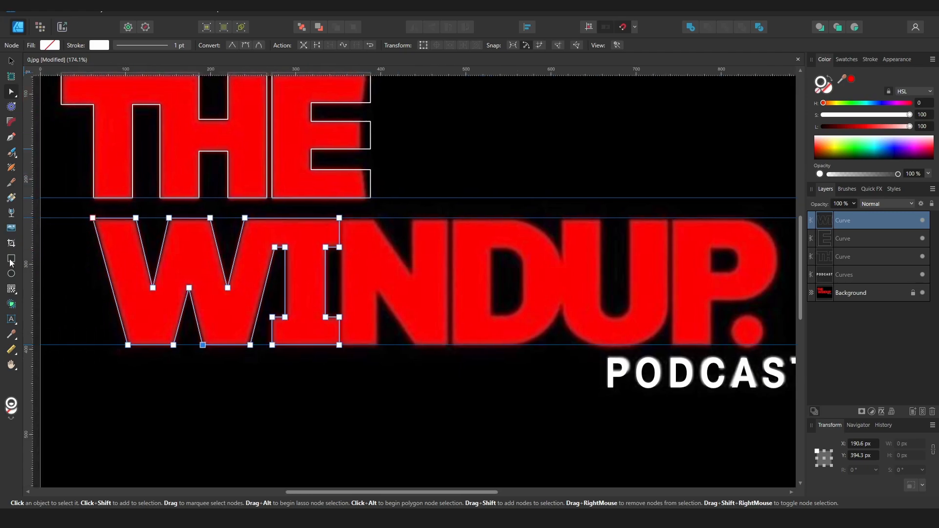
{"action": "left_click", "coordinate": [11, 259]}
{"action": "mouse_move", "coordinate": [352, 218]}
{"action": "left_mouse_down"}
{"action": "mouse_move", "coordinate": [394, 351]}
{"action": "mouse_move", "coordinate": [377, 337]}
{"action": "mouse_move", "coordinate": [377, 345]}
{"action": "left_mouse_up"}
{"action": "mouse_move", "coordinate": [352, 281]}
{"action": "left_mouse_down"}
{"action": "mouse_move", "coordinate": [340, 284]}
{"action": "mouse_move", "coordinate": [339, 275]}
{"action": "left_mouse_up"}
{"action": "scroll", "coordinate": [344, 284], "scroll_direction": "up", "scroll_amount": 4}
{"action": "scroll", "coordinate": [338, 166], "scroll_direction": "down", "scroll_amount": 5}
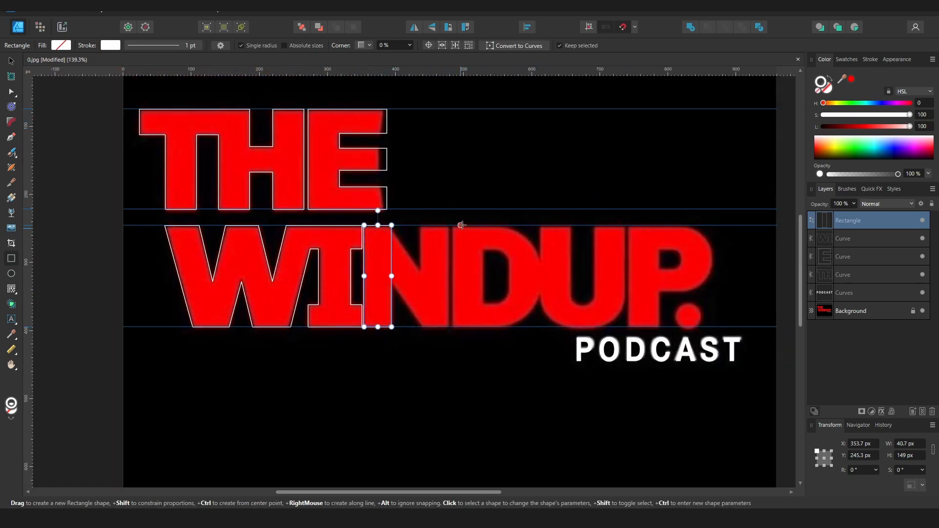
{"action": "scroll", "coordinate": [462, 225], "scroll_direction": "down", "scroll_amount": 3}
{"action": "scroll", "coordinate": [375, 236], "scroll_direction": "up", "scroll_amount": 7}
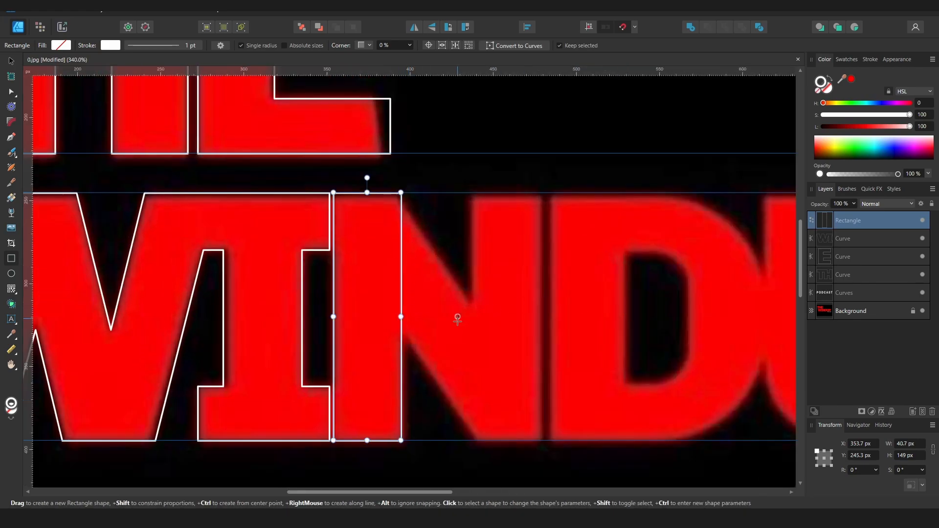
- Duplicate the stem rectangle horizontally onto the N's right stem and extend the copy's left edge to about X 435.9 px
{"action": "key", "text": "v"}
{"action": "scroll", "coordinate": [439, 281], "scroll_direction": "down", "scroll_amount": 6}
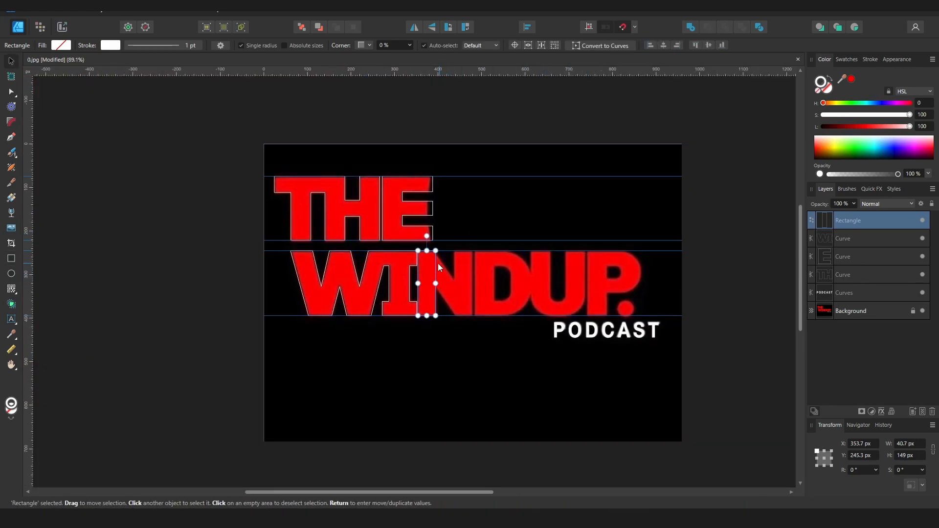
{"action": "scroll", "coordinate": [436, 266], "scroll_direction": "up", "scroll_amount": 5}
{"action": "mouse_move", "coordinate": [433, 274]}
{"action": "left_mouse_down"}
{"action": "mouse_move", "coordinate": [549, 282]}
{"action": "mouse_move", "coordinate": [536, 274]}
{"action": "left_mouse_up"}
{"action": "scroll", "coordinate": [551, 286], "scroll_direction": "up", "scroll_amount": 3}
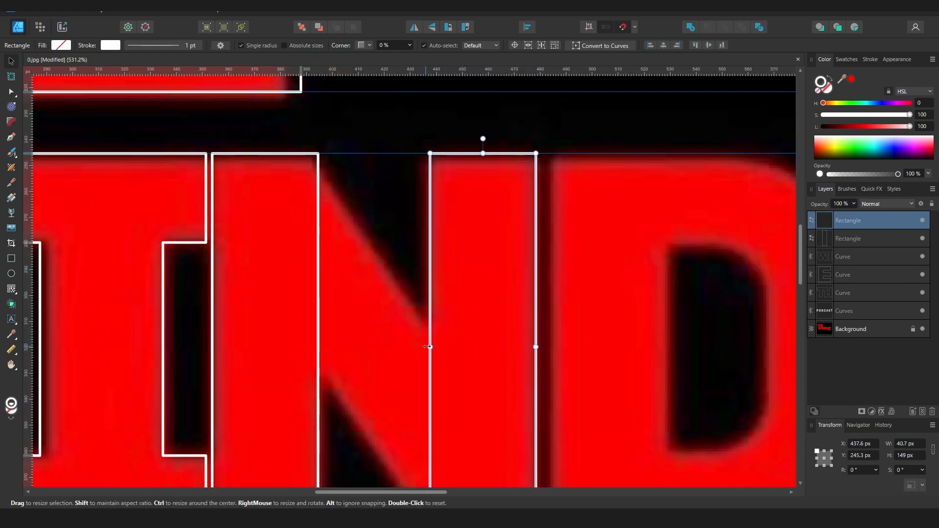
{"action": "left_click_drag", "start_coordinate": [428, 347], "coordinate": [424, 347]}
- Trace the N's diagonal as a closed four-corner Pen path between the two stem rectangles
{"action": "left_click", "coordinate": [345, 184]}
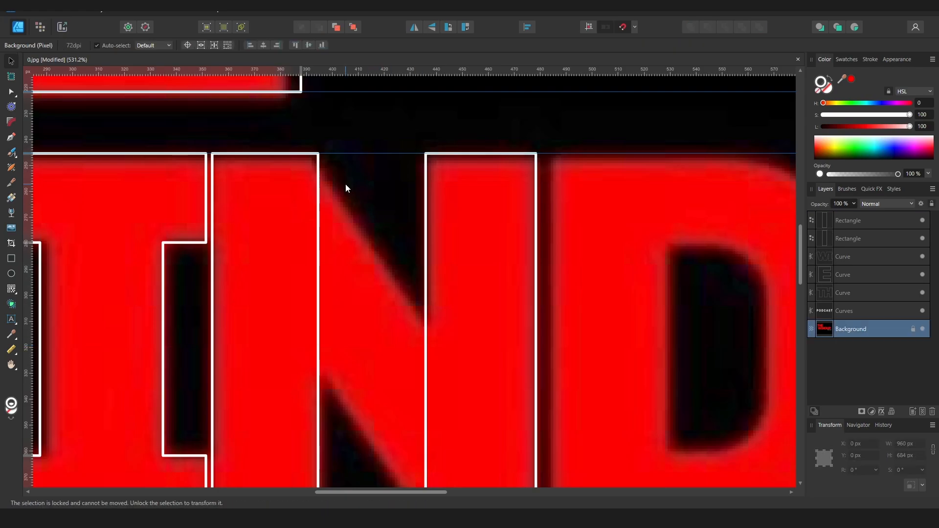
{"action": "key", "text": "p"}
{"action": "left_click", "coordinate": [314, 153]}
{"action": "scroll", "coordinate": [342, 181], "scroll_direction": "down", "scroll_amount": 3}
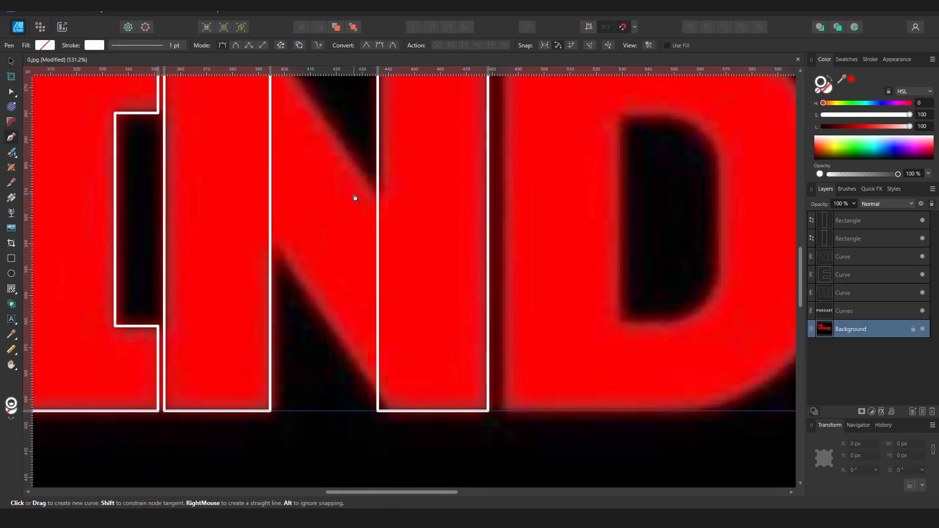
{"action": "left_click", "coordinate": [425, 312]}
{"action": "left_click", "coordinate": [378, 411]}
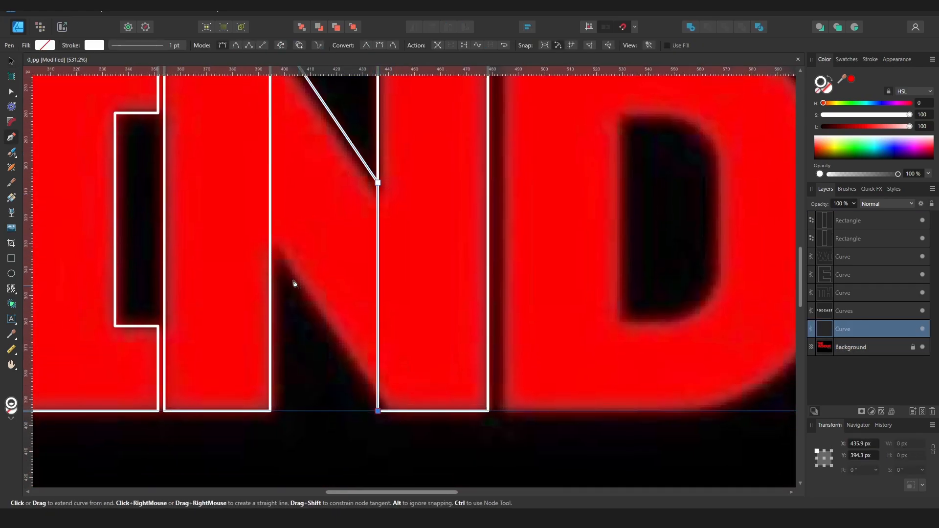
{"action": "left_click", "coordinate": [270, 244]}
{"action": "middle_click_drag", "start_coordinate": [270, 179], "coordinate": [304, 298]}
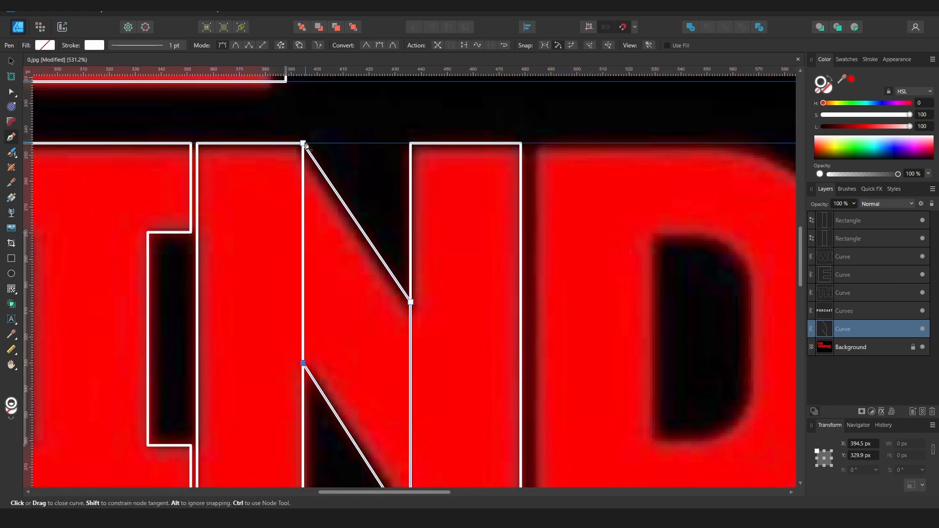
{"action": "left_click", "coordinate": [303, 143]}
{"action": "scroll", "coordinate": [309, 178], "scroll_direction": "down", "scroll_amount": 3, "text": "ctrl"}
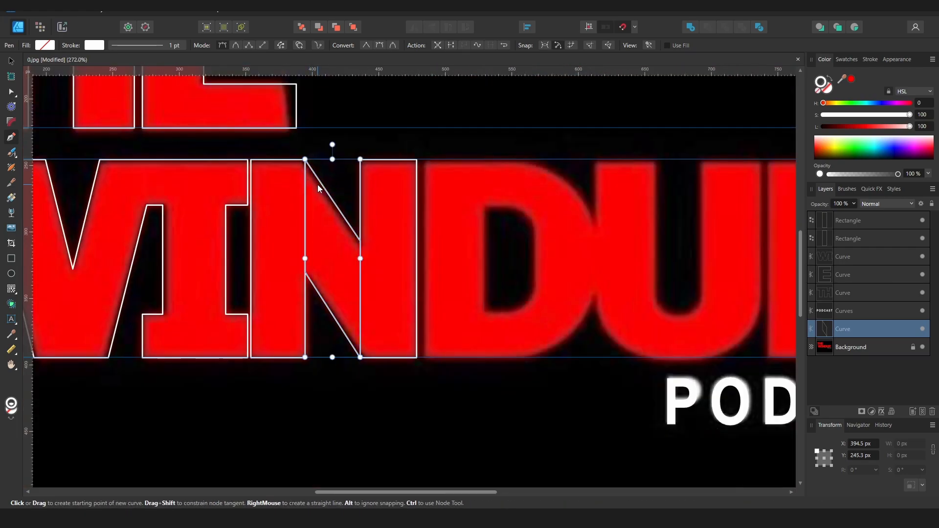
- Merge the N's two stem rectangles and its diagonal into one shape with the Add operation
{"action": "key", "text": "v"}
{"action": "left_click", "coordinate": [264, 258], "text": "shift"}
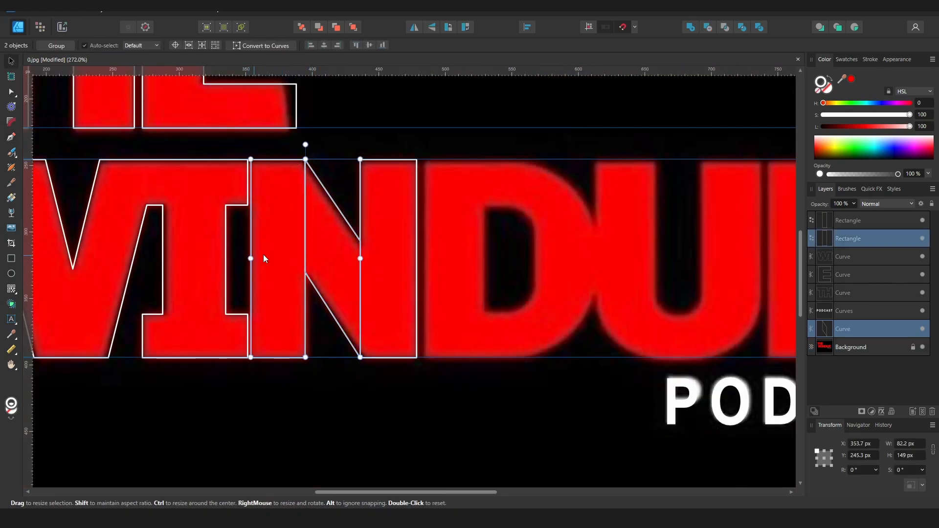
{"action": "left_click", "coordinate": [415, 200], "text": "shift"}
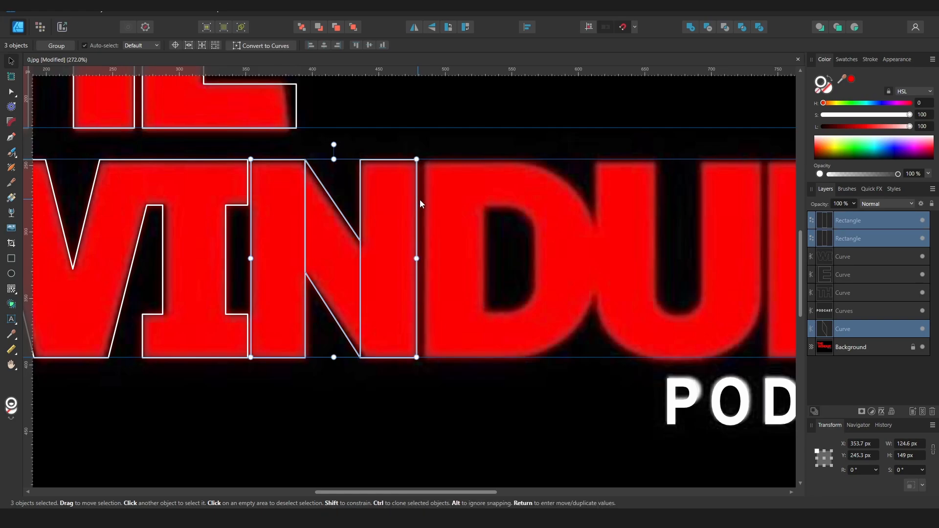
{"action": "left_click", "coordinate": [690, 27]}
- Draw a 126.5 × 149 px rectangle over the D and shrink a duplicate about its centre to 39 × 82.1 px for the counter
{"action": "middle_click_drag", "start_coordinate": [433, 197], "coordinate": [325, 189]}
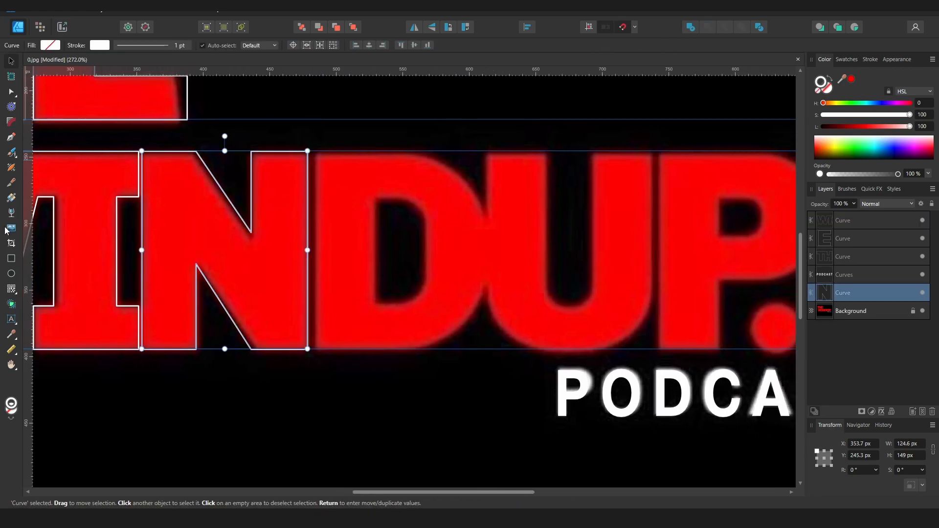
{"action": "left_click", "coordinate": [11, 258]}
{"action": "left_click_drag", "start_coordinate": [316, 152], "coordinate": [484, 349]}
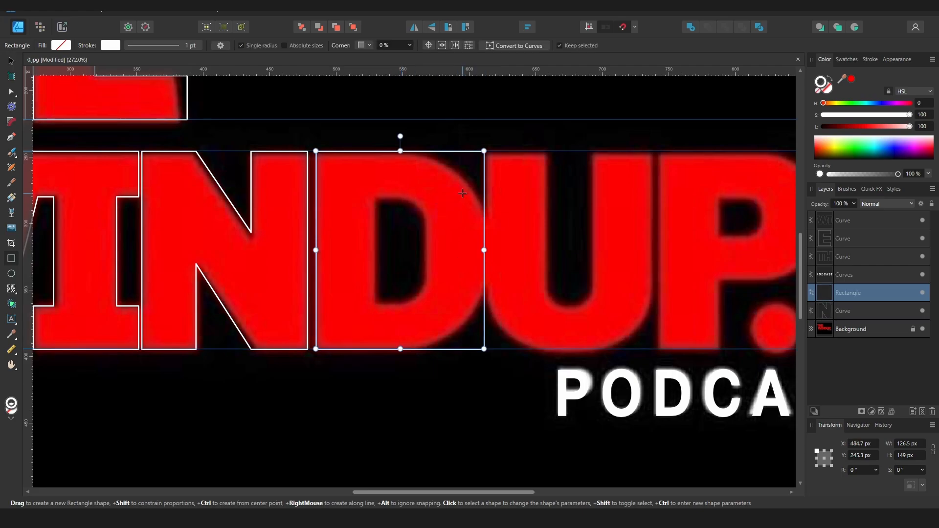
{"action": "key", "text": "ctrl+j"}
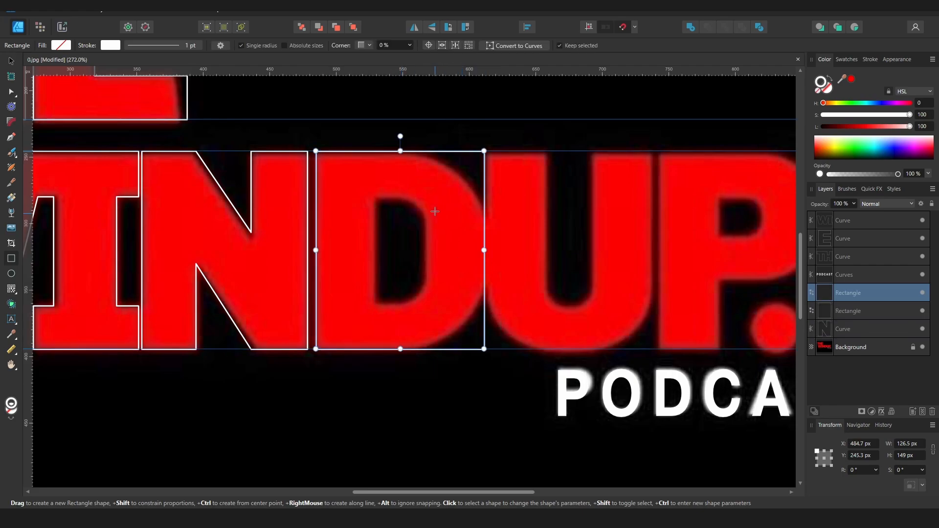
{"action": "key", "text": "v"}
{"action": "left_click_drag", "start_coordinate": [486, 146], "coordinate": [428, 191], "text": "ctrl"}
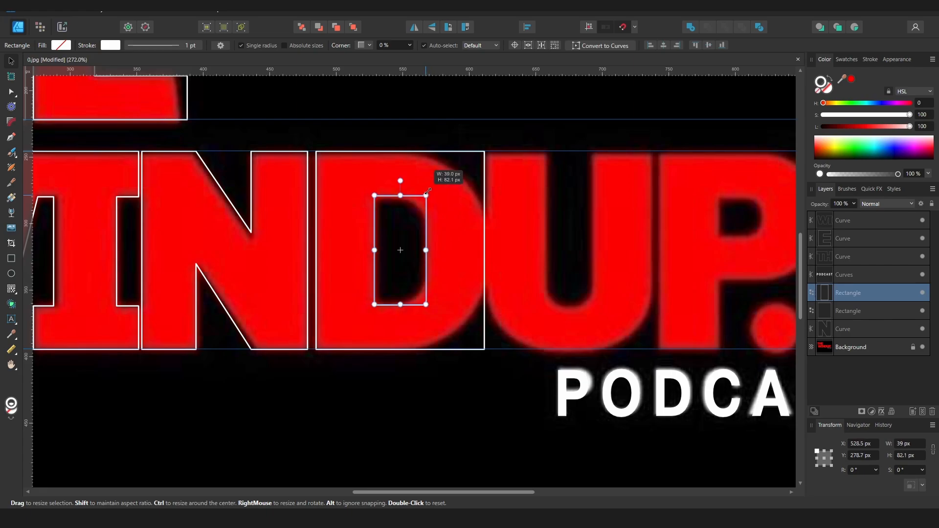
- Convert the D's outer rectangle to curves and round both right corners to match the letter's bowl
{"action": "left_click", "coordinate": [463, 159]}
{"action": "left_click", "coordinate": [484, 160]}
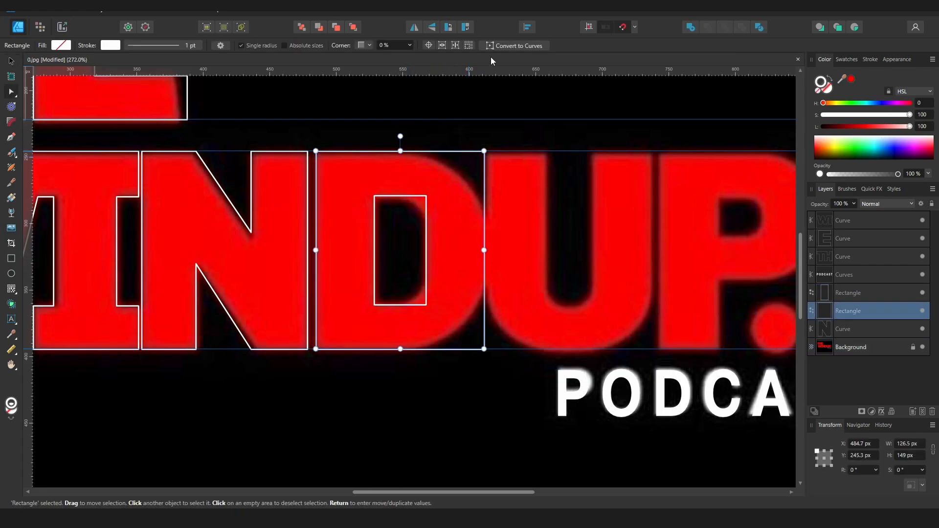
{"action": "left_click", "coordinate": [511, 46]}
{"action": "left_click_drag", "start_coordinate": [447, 126], "coordinate": [508, 397]}
{"action": "key", "text": "c"}
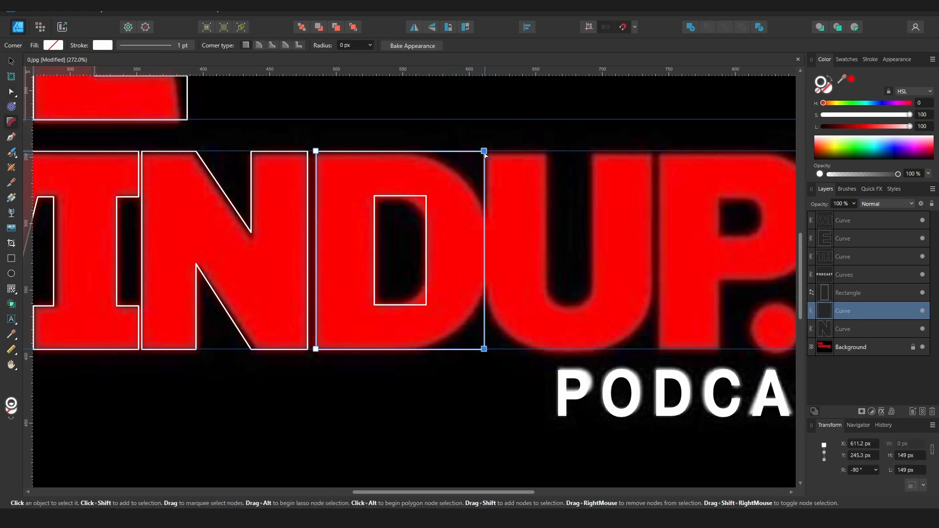
{"action": "left_click_drag", "start_coordinate": [484, 152], "coordinate": [362, 186]}
- Round the D counter's two right corners to a radius of 25.7 px and convert the counter to curves
{"action": "left_click", "coordinate": [409, 197]}
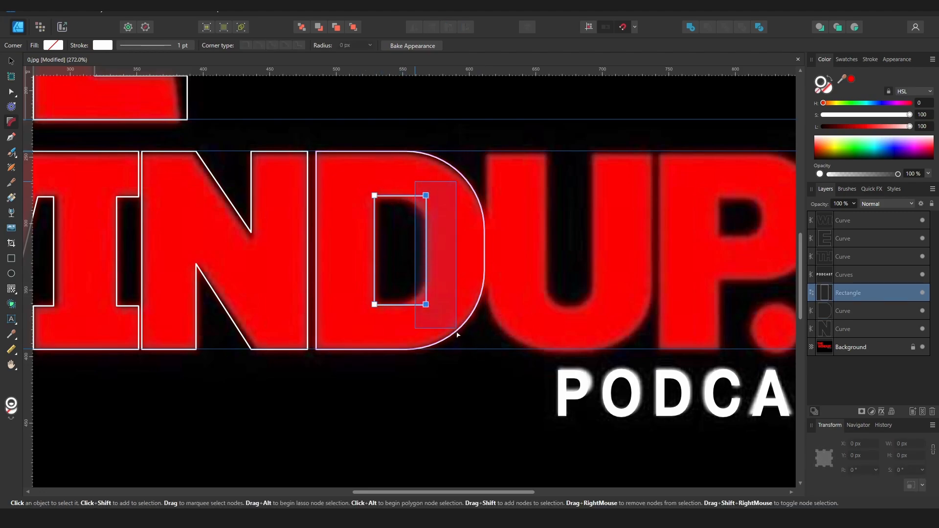
{"action": "left_click_drag", "start_coordinate": [424, 197], "coordinate": [378, 219]}
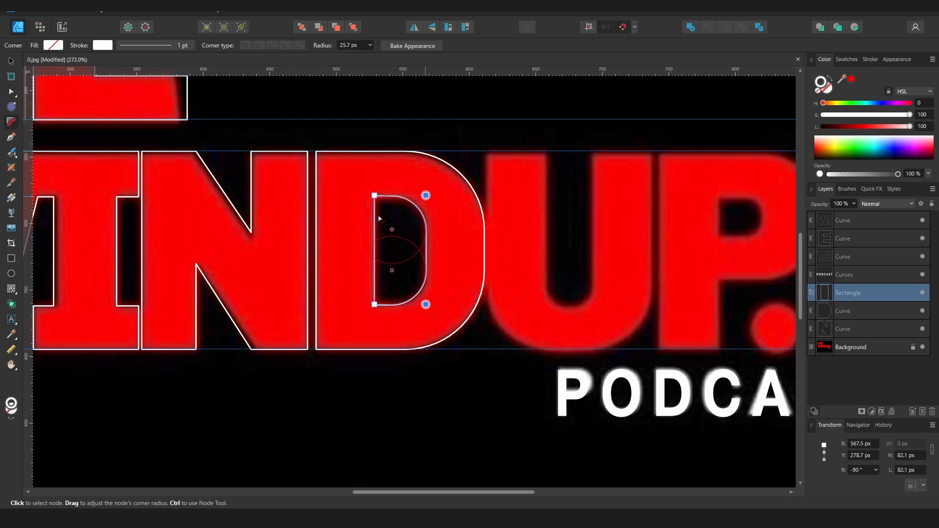
{"action": "key", "text": "ctrl+Return"}
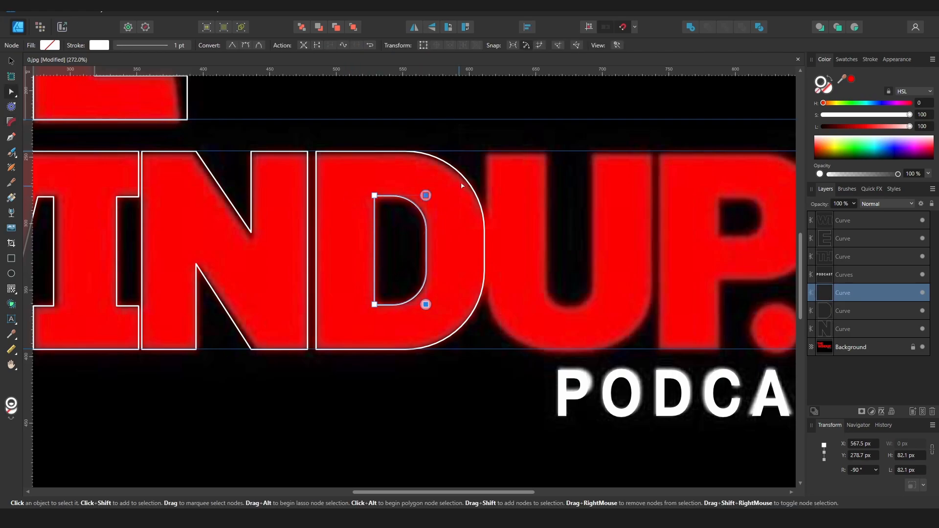
{"action": "left_click", "coordinate": [460, 130]}
- Subtract the D's counter from its outer shape
{"action": "middle_click_drag", "start_coordinate": [507, 172], "coordinate": [291, 176]}
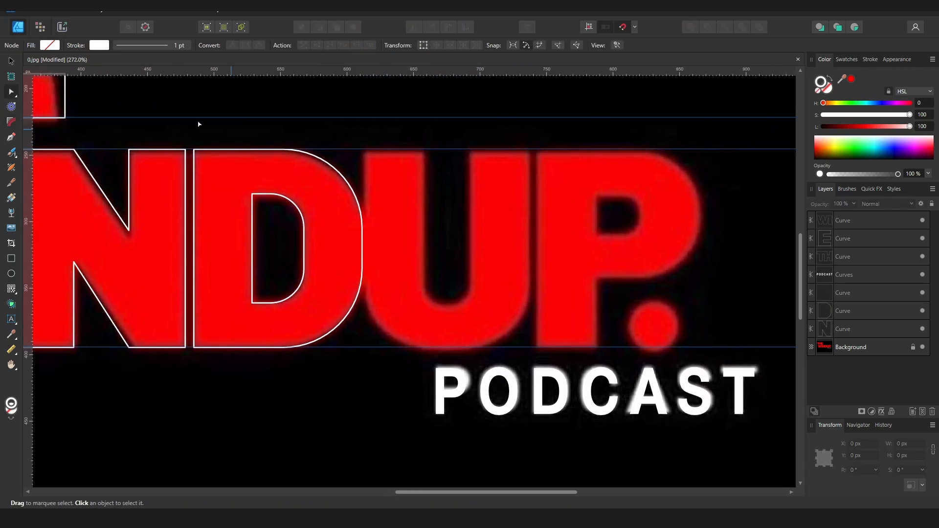
{"action": "left_click", "coordinate": [328, 166]}
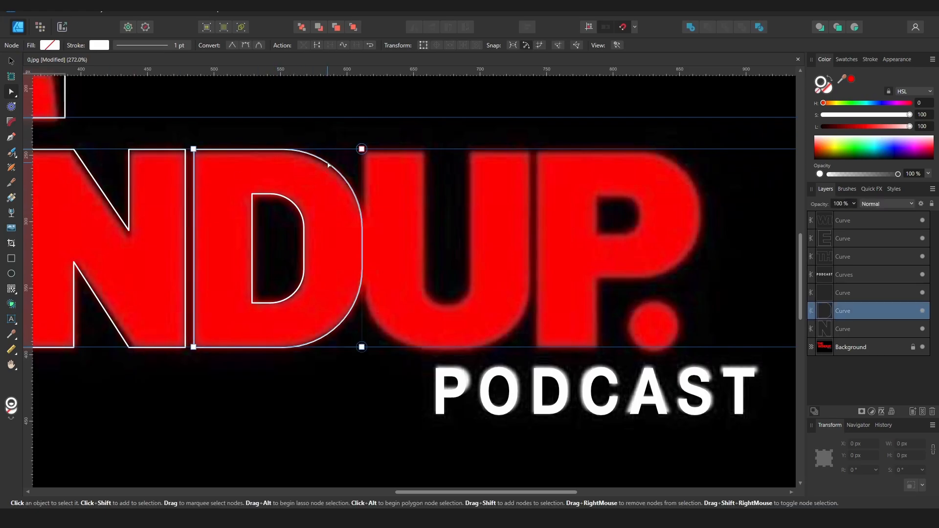
{"action": "key", "text": "v"}
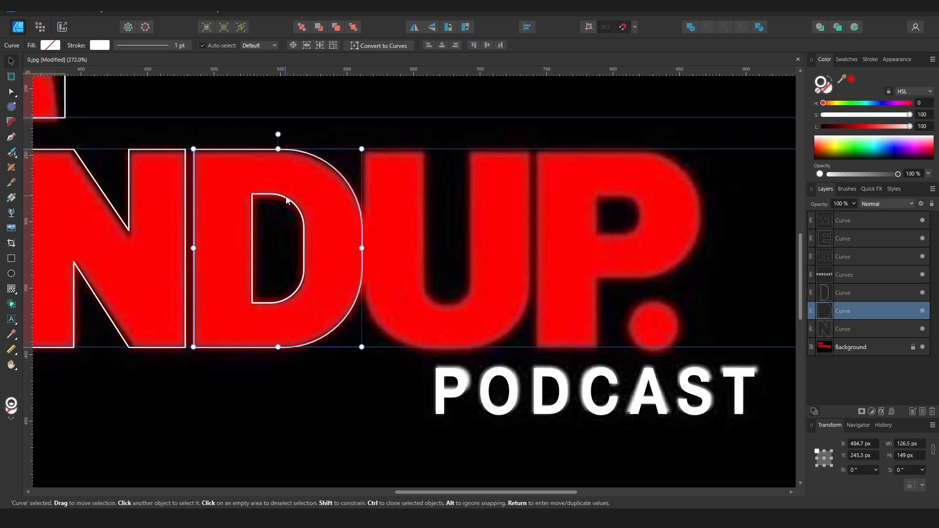
{"action": "left_click", "coordinate": [287, 200], "text": "shift"}
{"action": "left_click", "coordinate": [705, 31]}
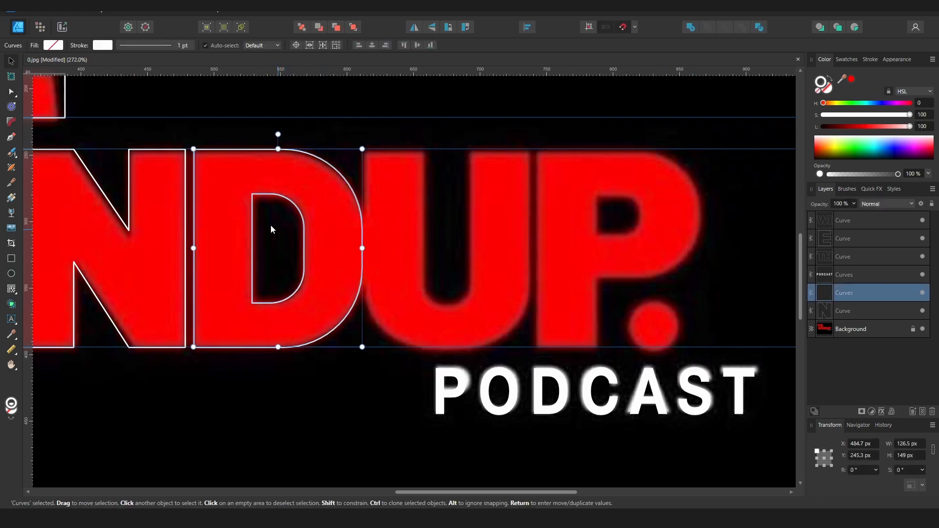
- Draw a 123.5 × 149 px rectangle over the U and resize a duplicate to 33.1 × 114.8 px over its inner opening
{"action": "middle_click_drag", "start_coordinate": [414, 187], "coordinate": [329, 180]}
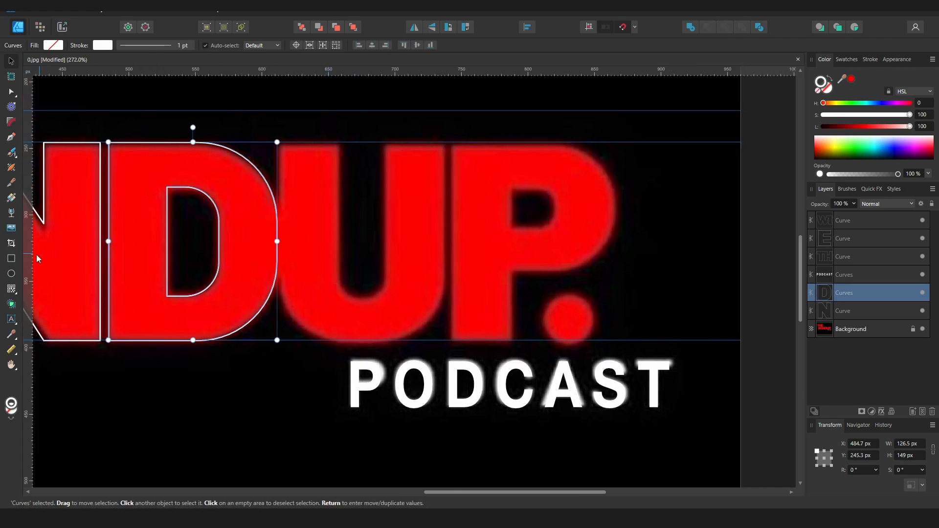
{"action": "key", "text": "m"}
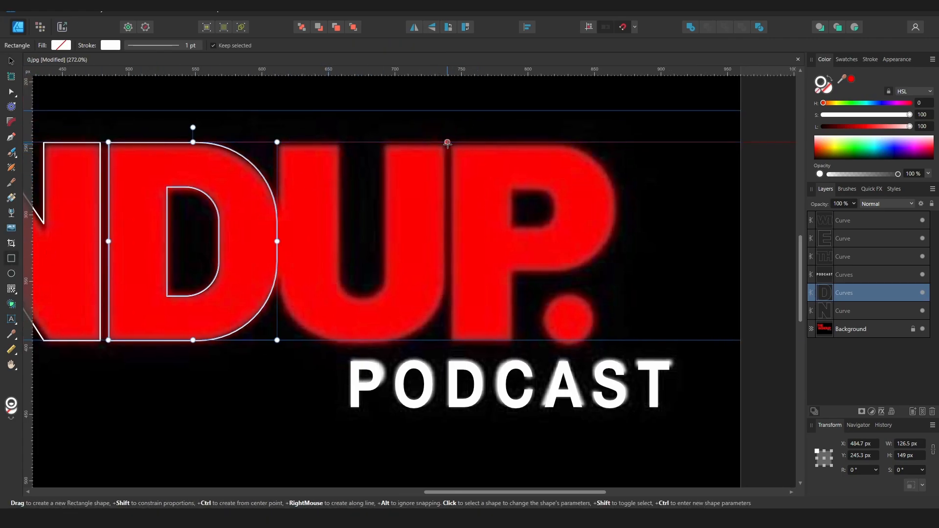
{"action": "left_click_drag", "start_coordinate": [442, 143], "coordinate": [278, 341]}
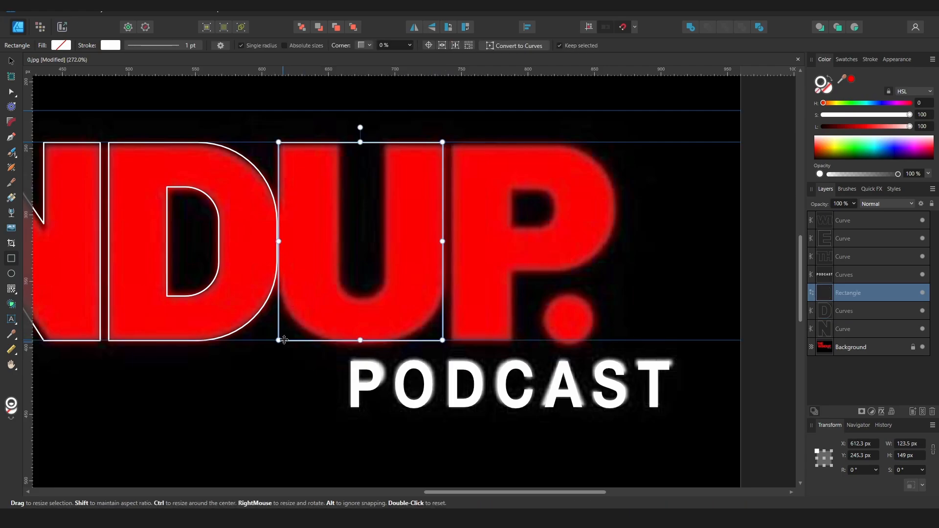
{"action": "key", "text": "ctrl+j"}
{"action": "key", "text": "v"}
{"action": "left_click_drag", "start_coordinate": [360, 340], "coordinate": [370, 295]}
{"action": "left_click_drag", "start_coordinate": [442, 215], "coordinate": [382, 218], "text": "ctrl"}
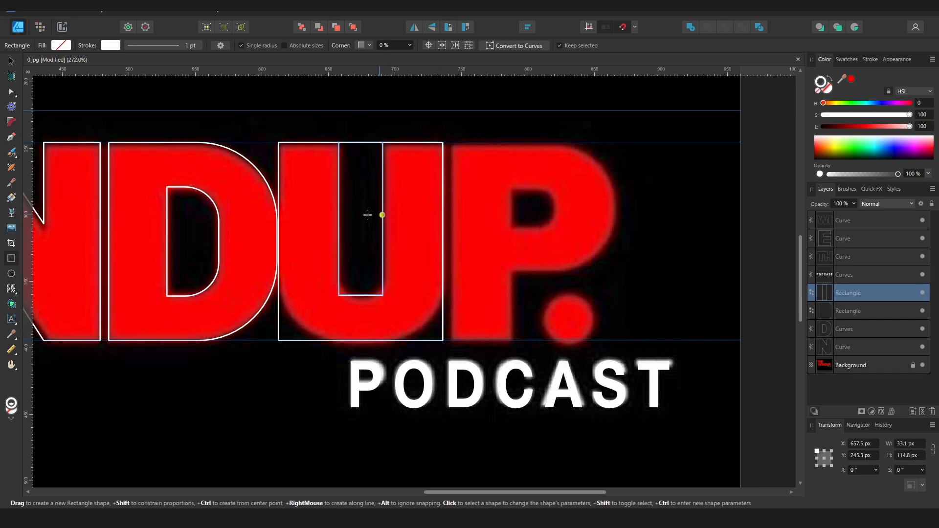
- Convert the U's outer rectangle to curves
{"action": "left_click", "coordinate": [289, 341]}
{"action": "key", "text": "a"}
{"action": "left_click_drag", "start_coordinate": [272, 333], "coordinate": [447, 349]}
{"action": "key", "text": "m"}
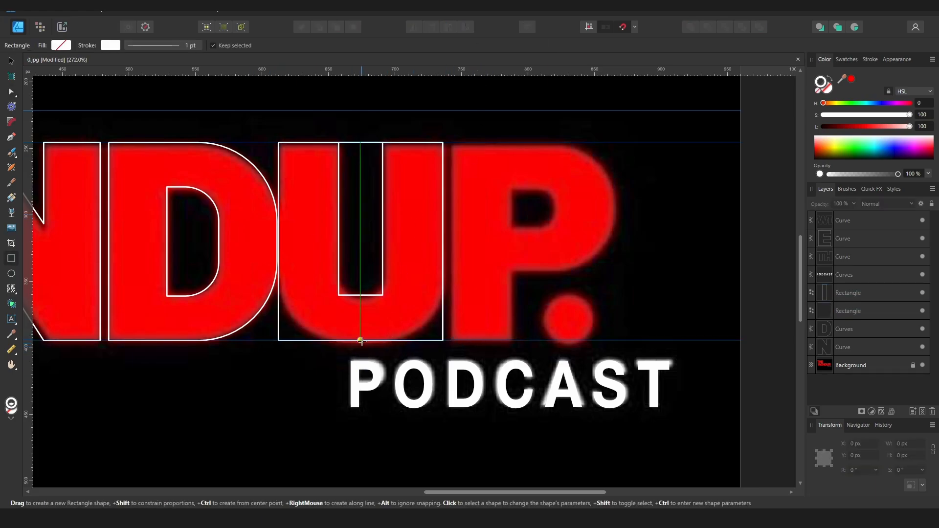
{"action": "left_click", "coordinate": [418, 281]}
{"action": "left_click", "coordinate": [492, 46]}
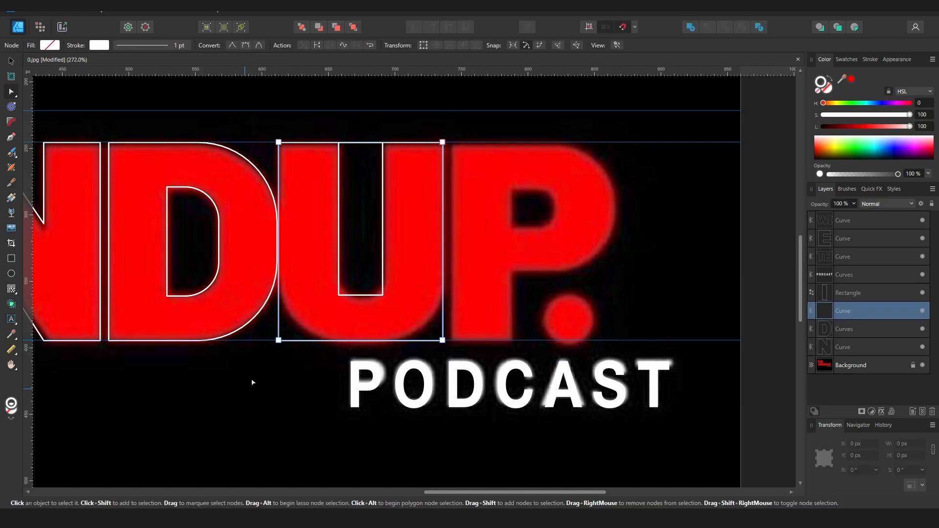
- Round the bottom corners of the U's outer shape and round those of its inner opening to a 13.4 px radius
{"action": "left_click_drag", "start_coordinate": [259, 328], "coordinate": [408, 253]}
{"action": "key", "text": "c"}
{"action": "left_click", "coordinate": [383, 237]}
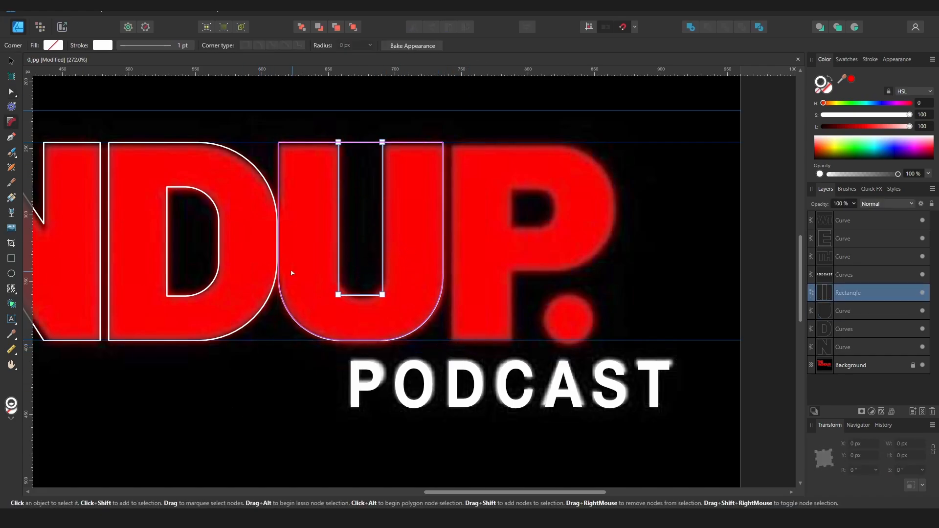
{"action": "left_click_drag", "start_coordinate": [292, 273], "coordinate": [373, 267]}
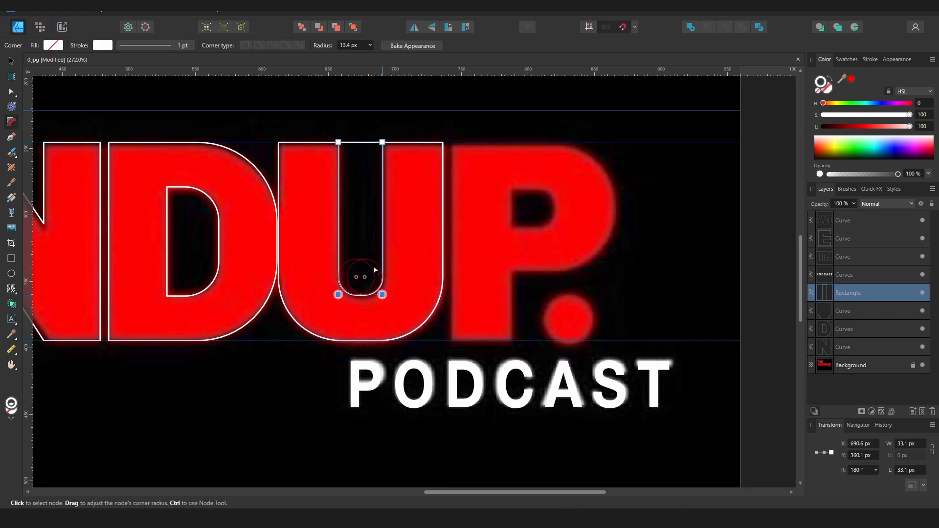
{"action": "key", "text": "a"}
{"action": "left_click", "coordinate": [358, 135]}
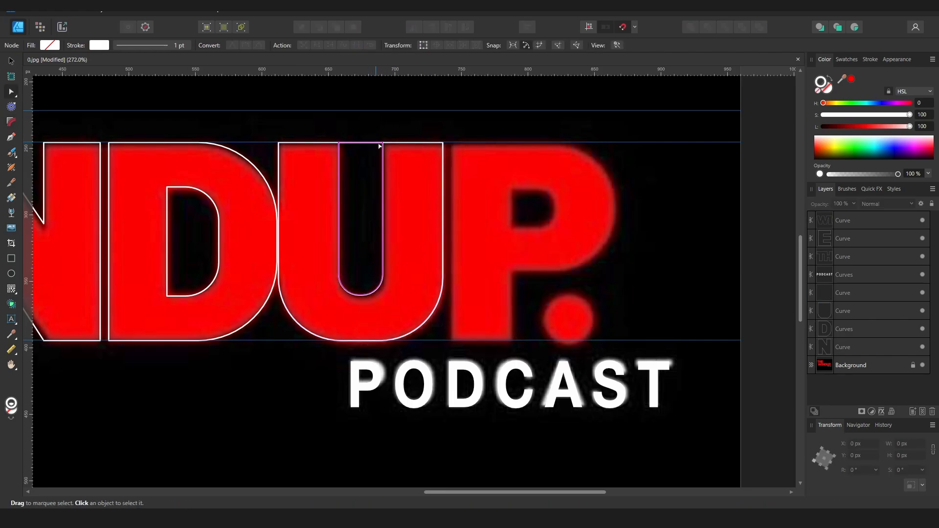
{"action": "left_click", "coordinate": [383, 150]}
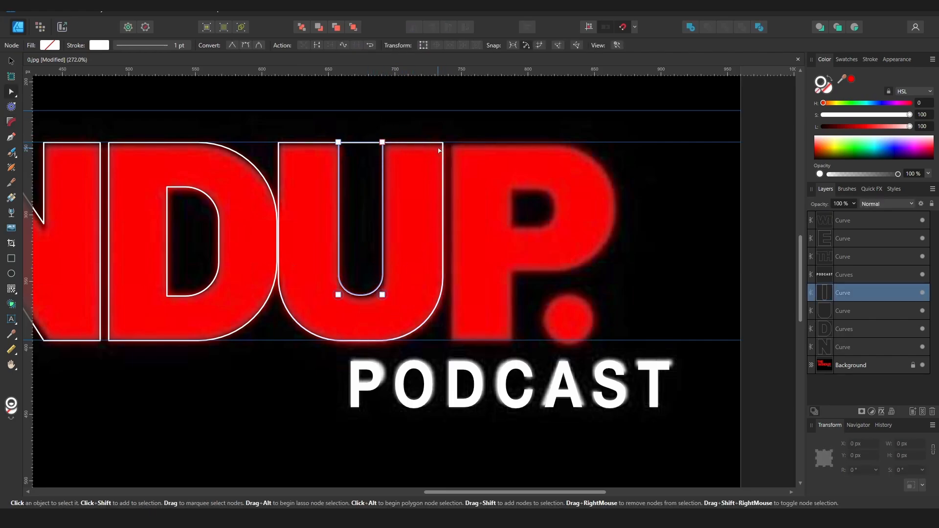
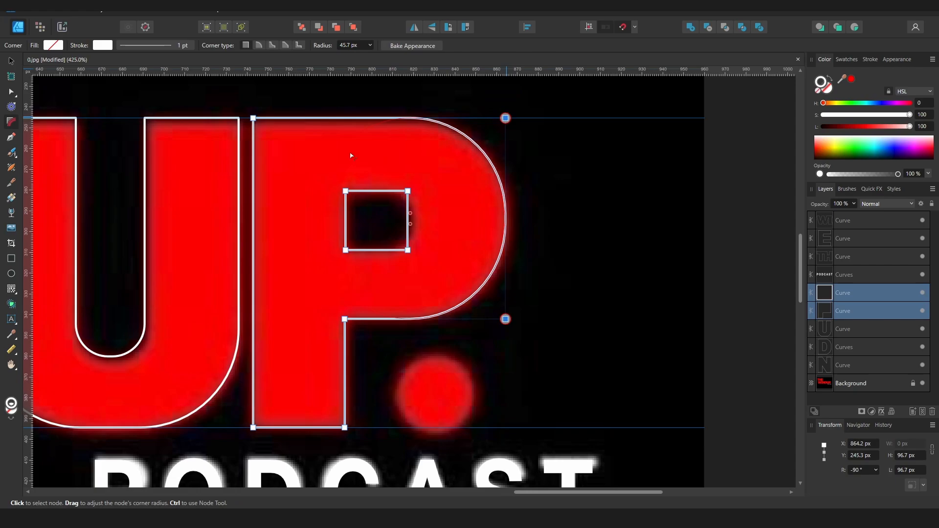
- Round the two right corners of the P's counter to a radius of 12.9 px
{"action": "left_click_drag", "start_coordinate": [350, 155], "coordinate": [434, 281]}
{"action": "left_click", "coordinate": [433, 235]}
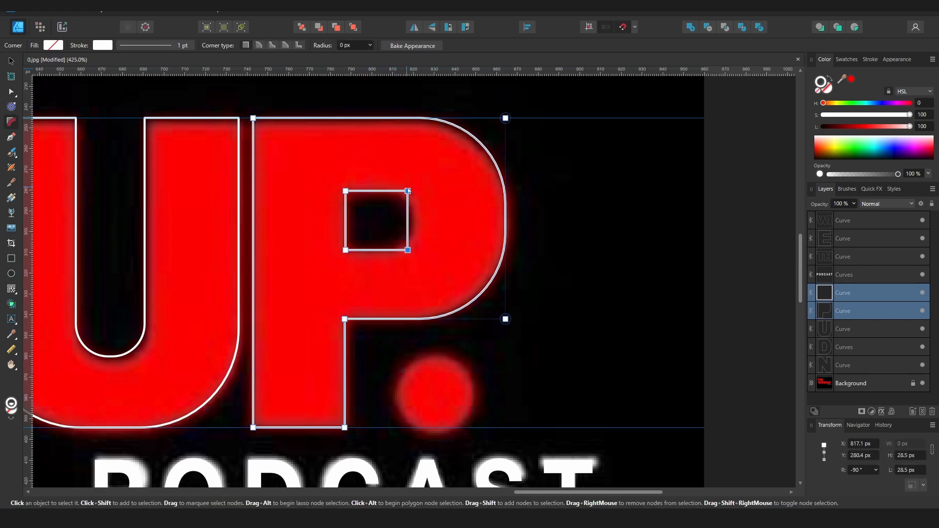
{"action": "left_click_drag", "start_coordinate": [394, 194], "coordinate": [377, 209]}
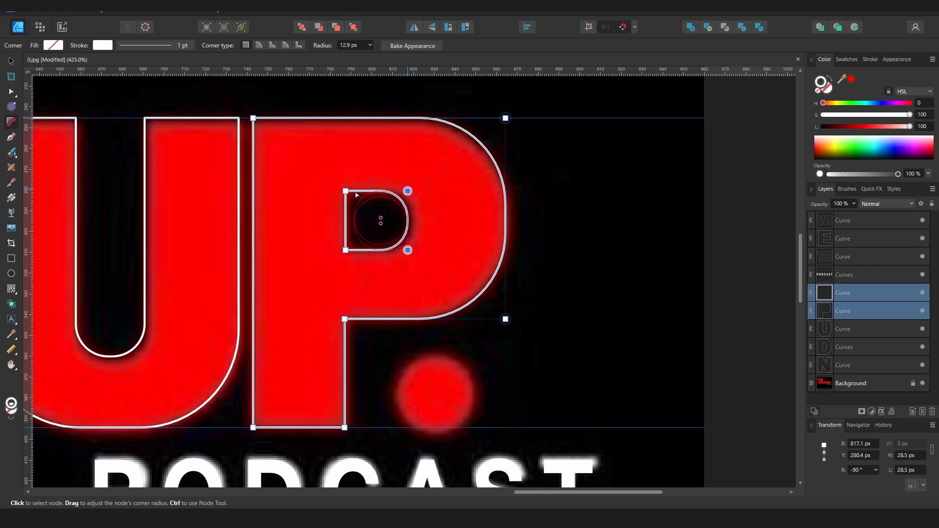
- Cut the P's counter out of its outer shape with a Boolean operation
{"action": "scroll", "coordinate": [399, 187], "scroll_direction": "down", "scroll_amount": 2, "text": "ctrl"}
{"action": "key", "text": "v"}
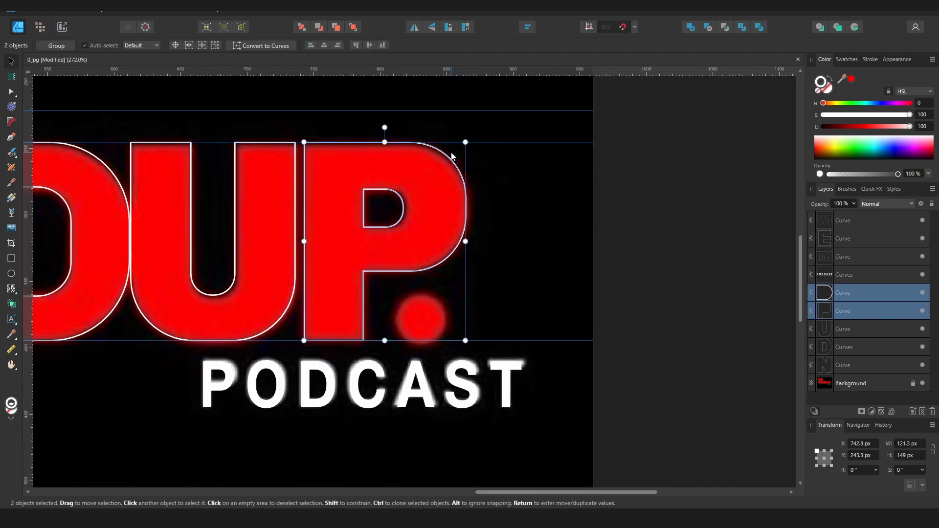
{"action": "left_click", "coordinate": [443, 152], "text": "shift"}
{"action": "left_click_drag", "start_coordinate": [300, 124], "coordinate": [475, 342]}
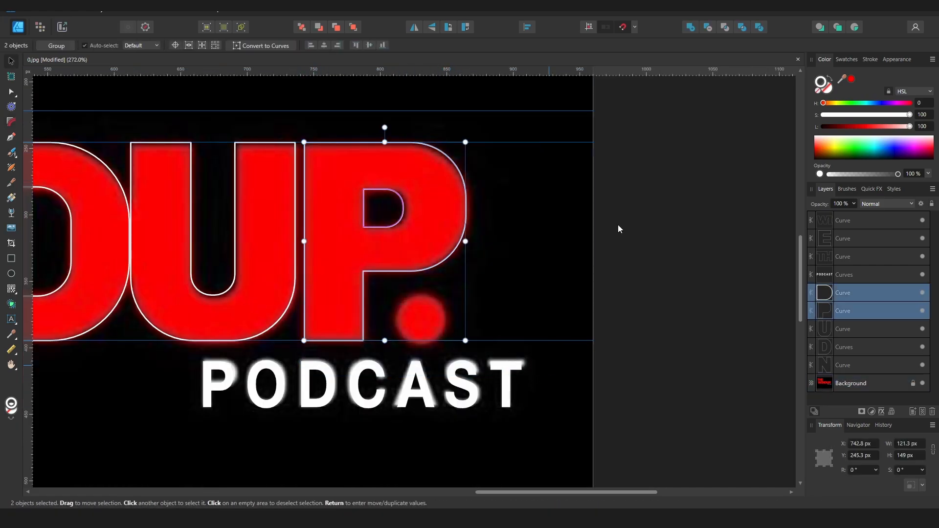
{"action": "left_click", "coordinate": [691, 27]}
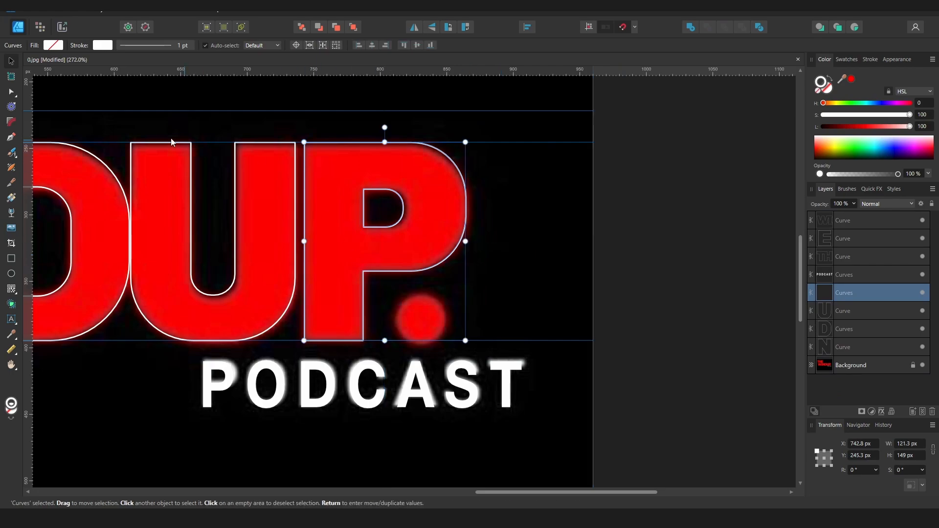
- Draw a circle from its centre over the red period after the P
{"action": "left_click", "coordinate": [11, 273]}
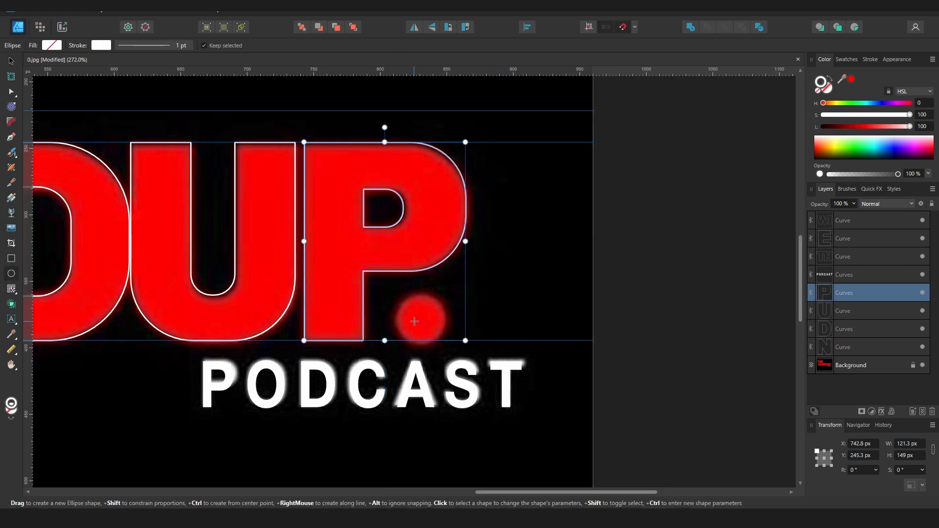
{"action": "left_click_drag", "start_coordinate": [420, 320], "coordinate": [453, 338], "text": "ctrl+shift"}
- Draw a tall ellipse overlapping the right ends of the E's arms and resize it to about 65.3 × 249.7 px
{"action": "middle_click_drag", "start_coordinate": [337, 281], "coordinate": [364, 269]}
{"action": "middle_click_drag", "start_coordinate": [182, 143], "coordinate": [663, 340]}
{"action": "scroll", "coordinate": [587, 237], "scroll_direction": "down", "scroll_amount": 2, "text": "ctrl"}
{"action": "middle_click_drag", "start_coordinate": [481, 225], "coordinate": [559, 231]}
{"action": "left_click_drag", "start_coordinate": [554, 218], "coordinate": [678, 303], "text": "ctrl+shift"}
{"action": "key", "text": "v"}
{"action": "left_click_drag", "start_coordinate": [446, 218], "coordinate": [498, 218]}
{"action": "left_click_drag", "start_coordinate": [659, 218], "coordinate": [576, 217]}
{"action": "left_click_drag", "start_coordinate": [498, 217], "coordinate": [495, 217]}
{"action": "left_click_drag", "start_coordinate": [576, 217], "coordinate": [553, 218]}
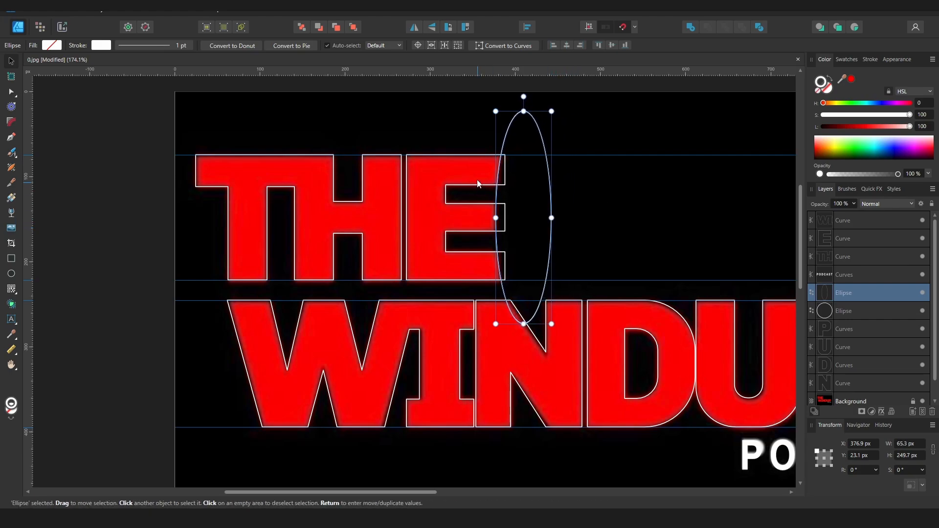
- Try to trim the E's right edge by applying Subtract to the E and the tall ellipse
{"action": "left_click", "coordinate": [455, 189], "text": "shift"}
{"action": "left_click", "coordinate": [455, 187], "text": "shift"}
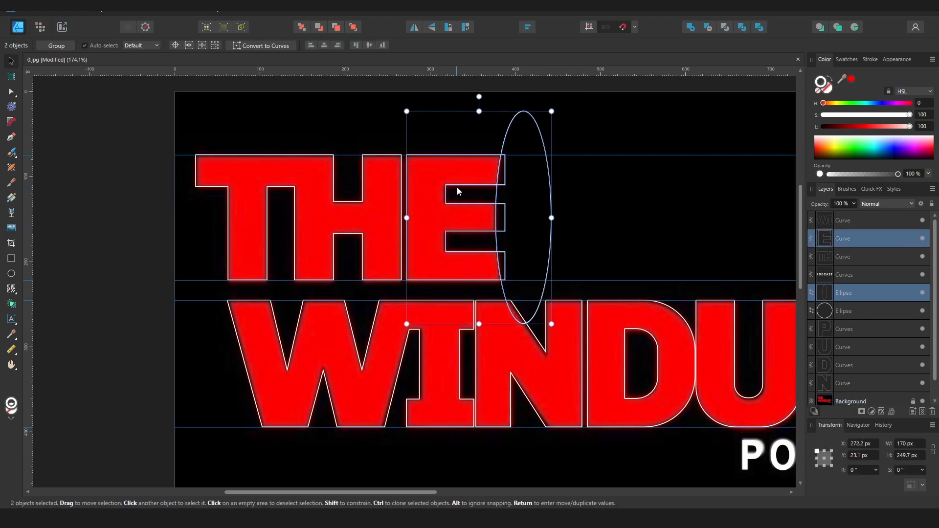
{"action": "left_click", "coordinate": [709, 29]}
{"action": "key", "text": "ctrl+z"}
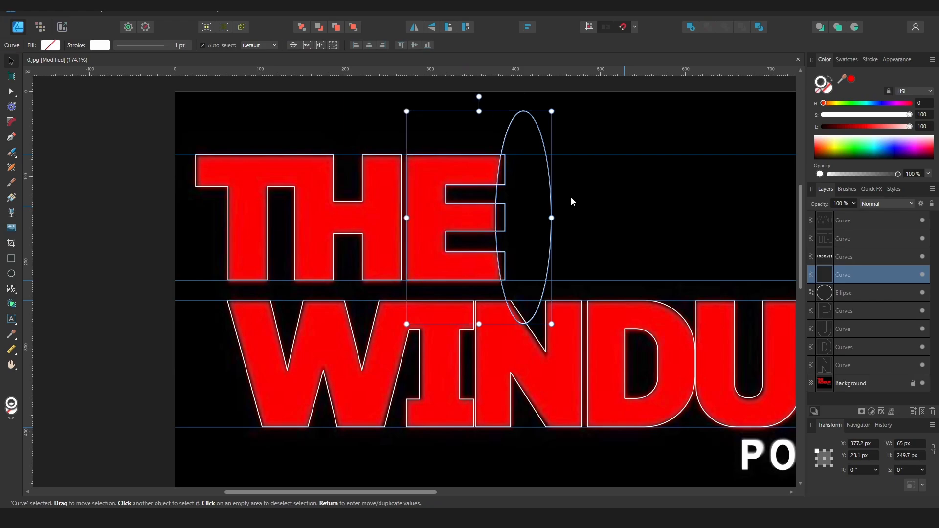
- Subtract the tall ellipse from the E so its arms end along a curve
{"action": "left_click", "coordinate": [553, 183]}
{"action": "left_click", "coordinate": [551, 185]}
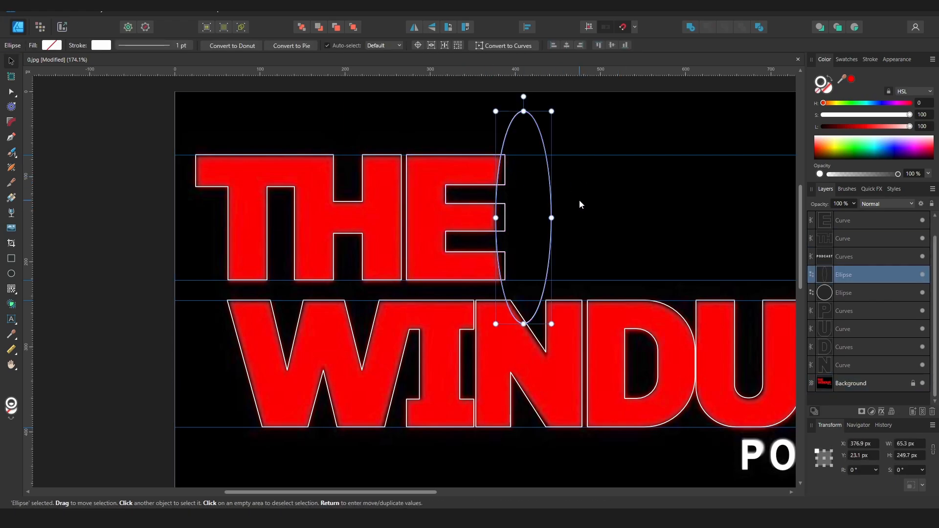
{"action": "left_click", "coordinate": [459, 207], "text": "shift"}
{"action": "left_click", "coordinate": [709, 26]}
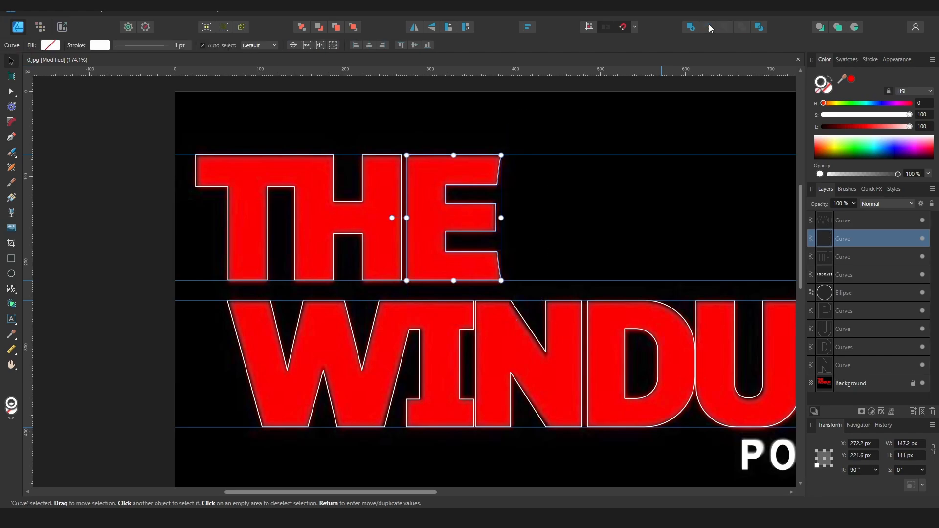
- Hide the blurry original image on the Background layer
{"action": "left_click", "coordinate": [579, 198]}
{"action": "scroll", "coordinate": [510, 184], "scroll_direction": "down", "scroll_amount": 4, "text": "ctrl"}
{"action": "middle_click_drag", "start_coordinate": [561, 199], "coordinate": [492, 169]}
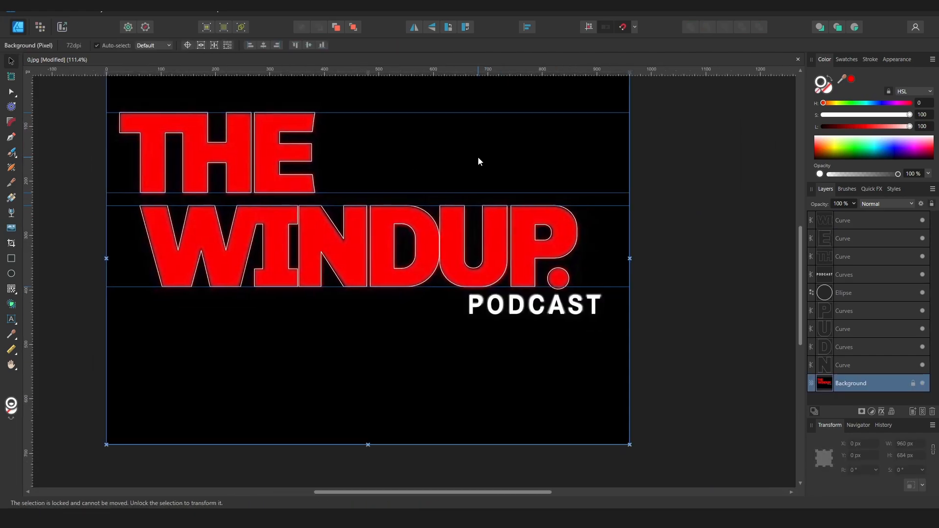
{"action": "left_click", "coordinate": [922, 384]}
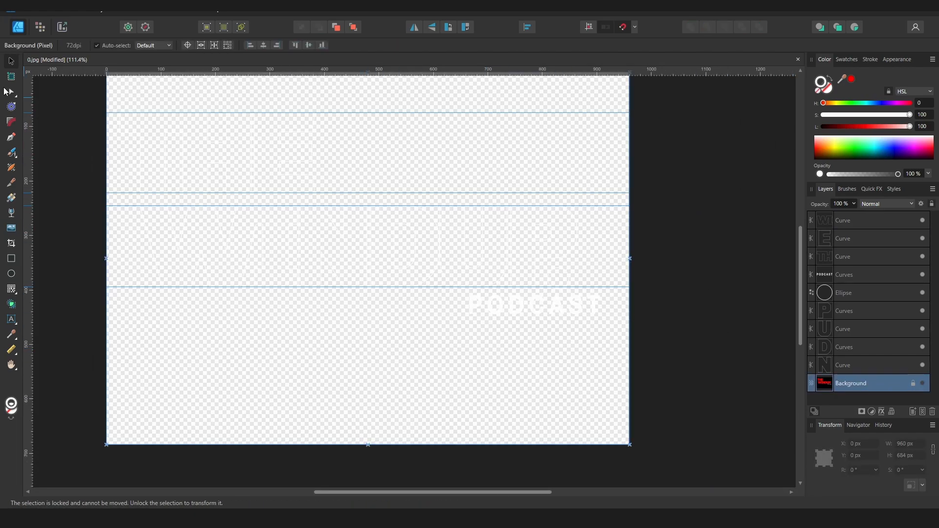
- Draw a rectangle about 998 × 691 px covering the page behind the letters and fill it black with no stroke
{"action": "left_click", "coordinate": [11, 259]}
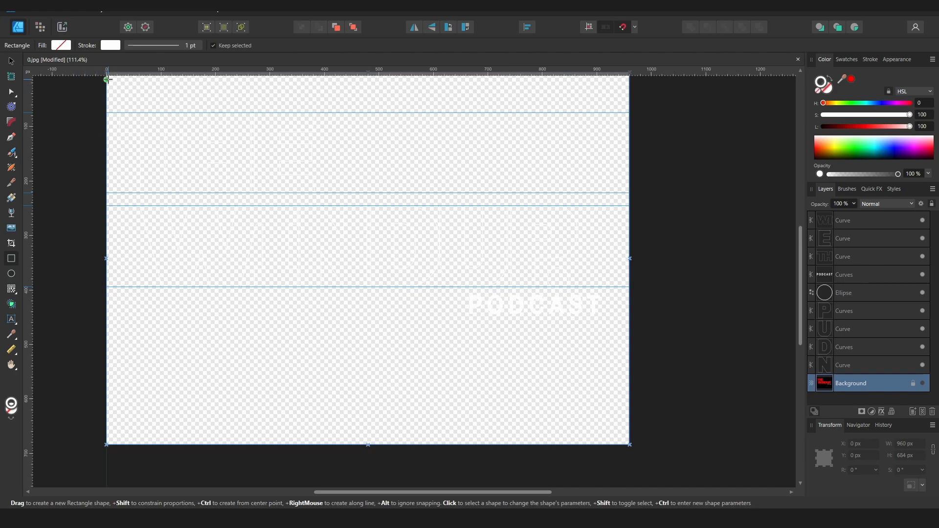
{"action": "middle_click_drag", "start_coordinate": [112, 80], "coordinate": [121, 109]}
{"action": "left_click_drag", "start_coordinate": [108, 101], "coordinate": [652, 475]}
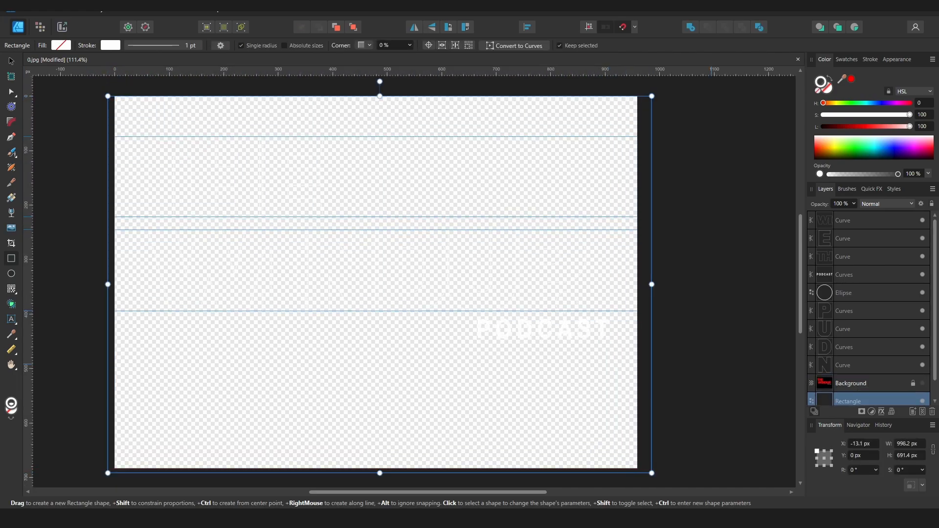
{"action": "left_click", "coordinate": [830, 84]}
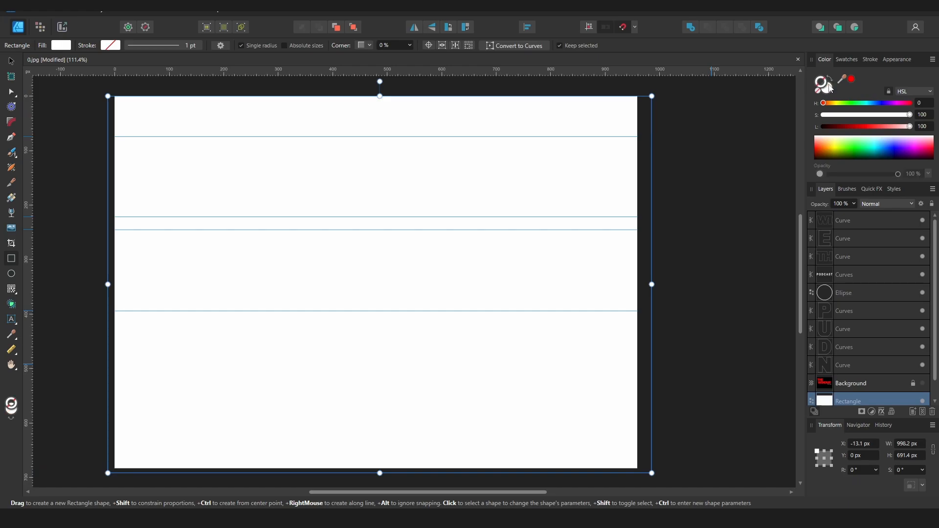
{"action": "left_click_drag", "start_coordinate": [853, 130], "coordinate": [761, 134]}
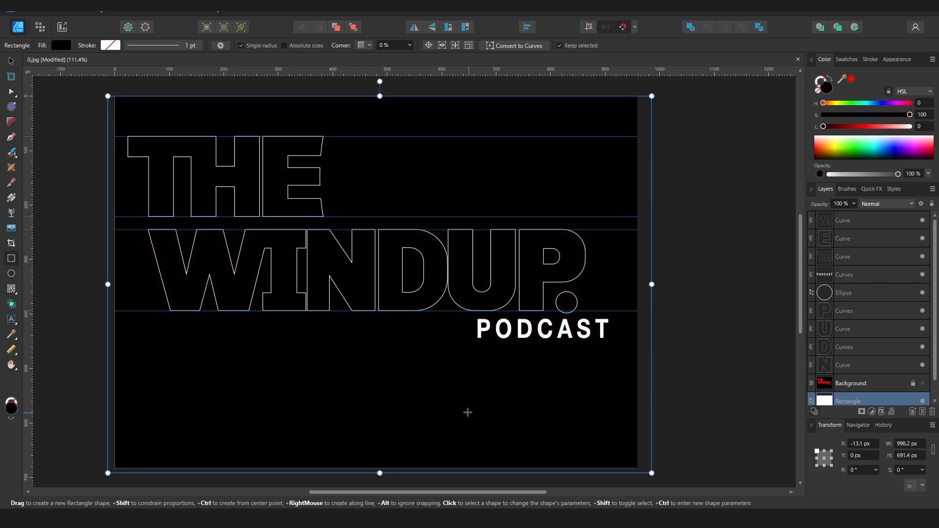
{"action": "left_click", "coordinate": [837, 366]}
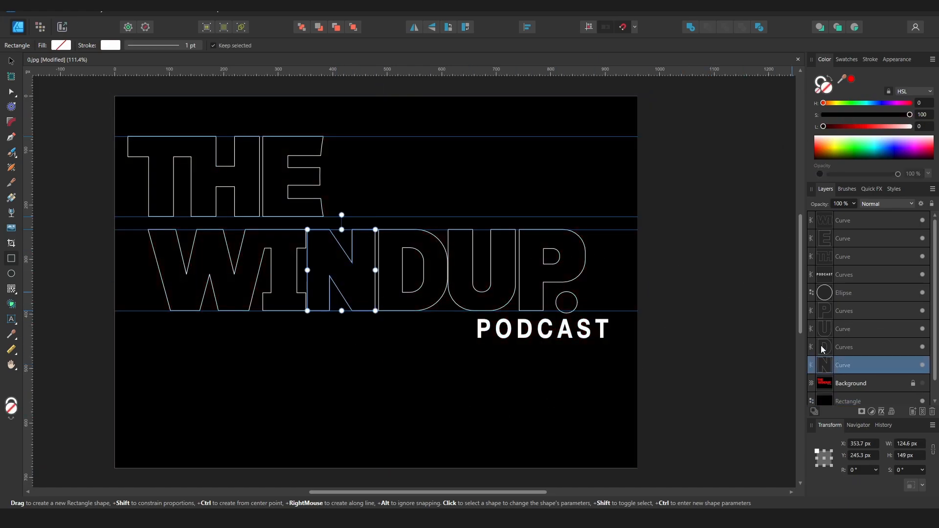
{"action": "left_click", "coordinate": [14, 65]}
{"action": "left_click_drag", "start_coordinate": [105, 119], "coordinate": [522, 281]}
{"action": "key", "text": "ctrl+z"}
- Lock the black rectangle and give all THE WINDUP. letter shapes and the period a red fill with no stroke
{"action": "left_click", "coordinate": [913, 383]}
{"action": "left_click_drag", "start_coordinate": [77, 106], "coordinate": [635, 314]}
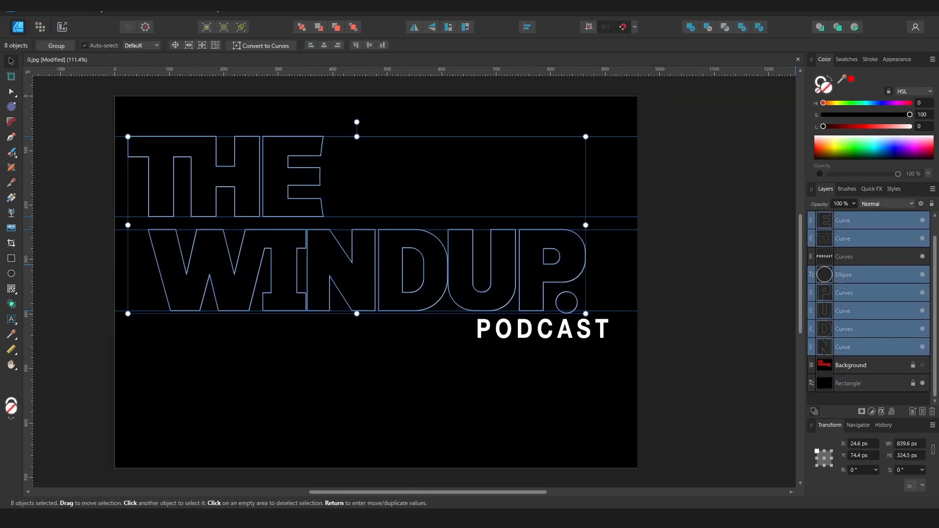
{"action": "left_click", "coordinate": [830, 77]}
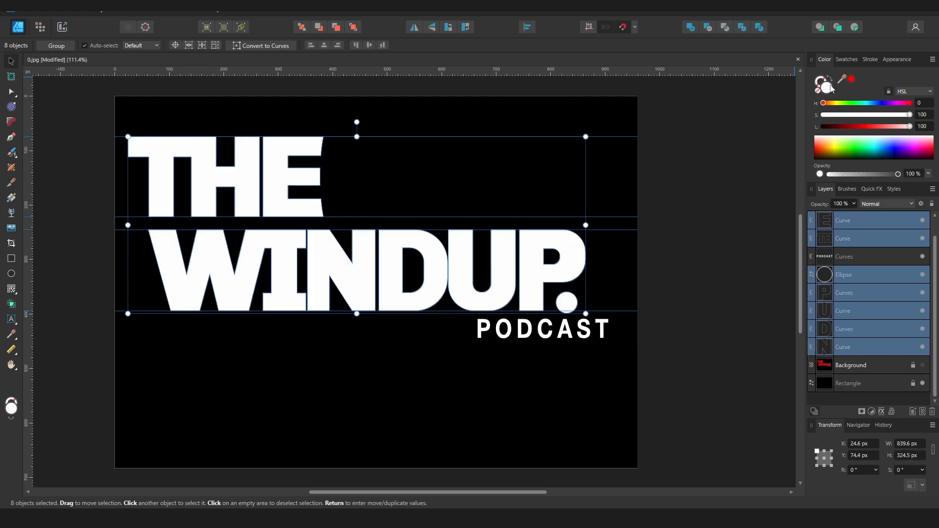
{"action": "left_click", "coordinate": [851, 80]}
{"action": "left_click", "coordinate": [696, 195]}
- Examine the gap between the D and the U, comparing the traced letters with the original image
{"action": "middle_click_drag", "start_coordinate": [673, 202], "coordinate": [641, 232]}
{"action": "scroll", "coordinate": [642, 198], "scroll_direction": "down", "scroll_amount": 1}
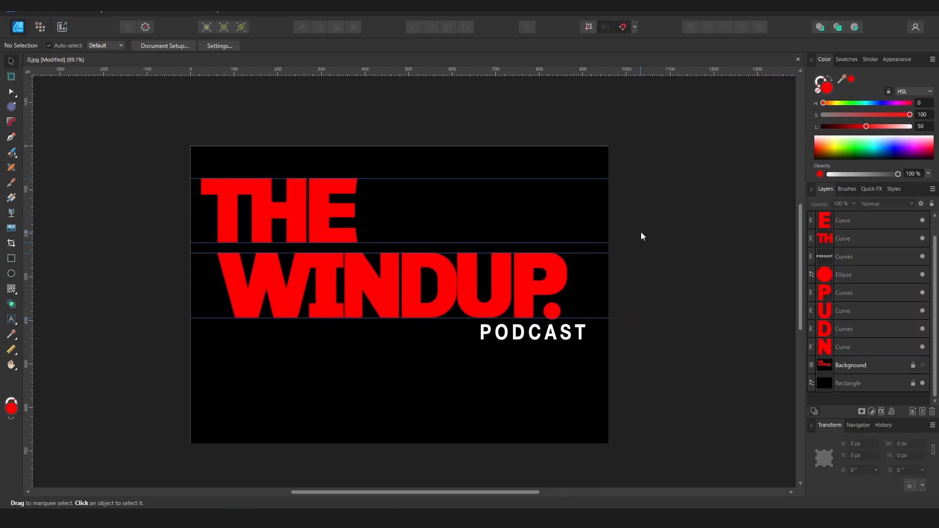
{"action": "scroll", "coordinate": [411, 298], "scroll_direction": "up", "scroll_amount": 6}
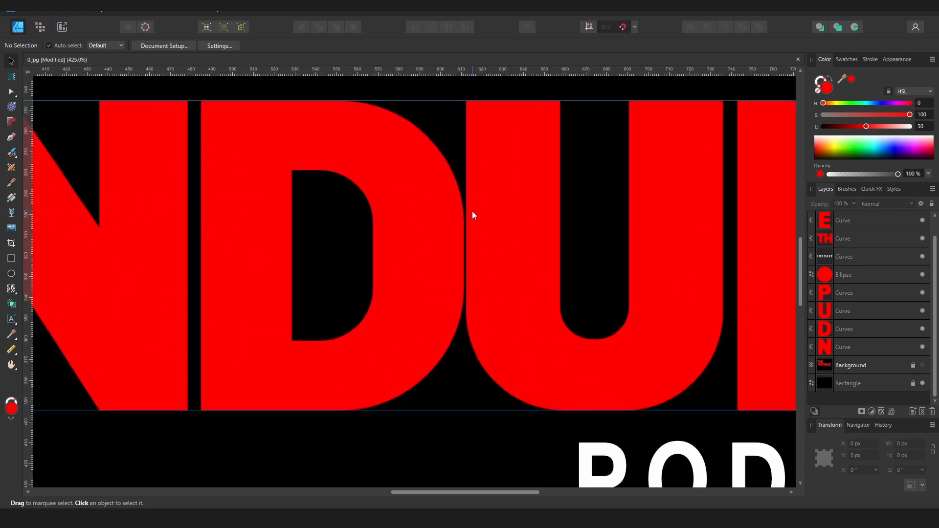
{"action": "scroll", "coordinate": [465, 231], "scroll_direction": "down", "scroll_amount": 5}
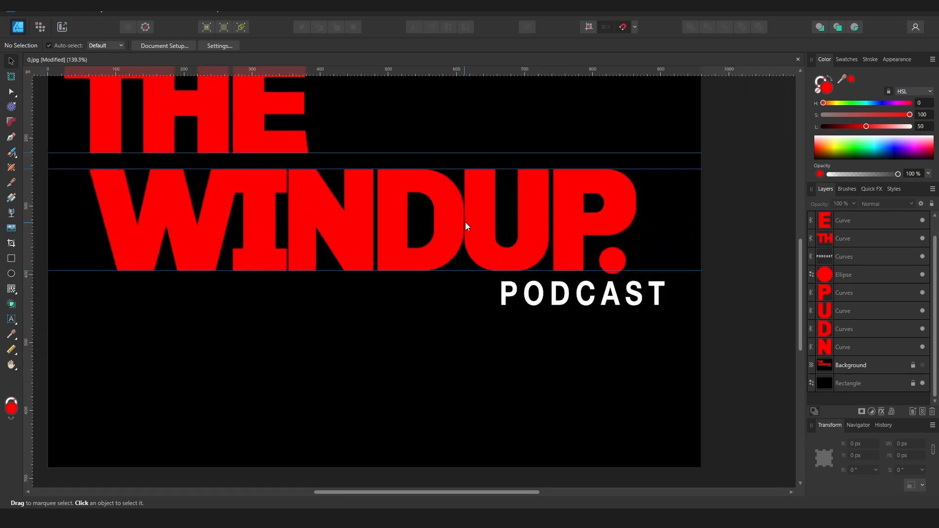
{"action": "middle_click_drag", "start_coordinate": [498, 257], "coordinate": [468, 272]}
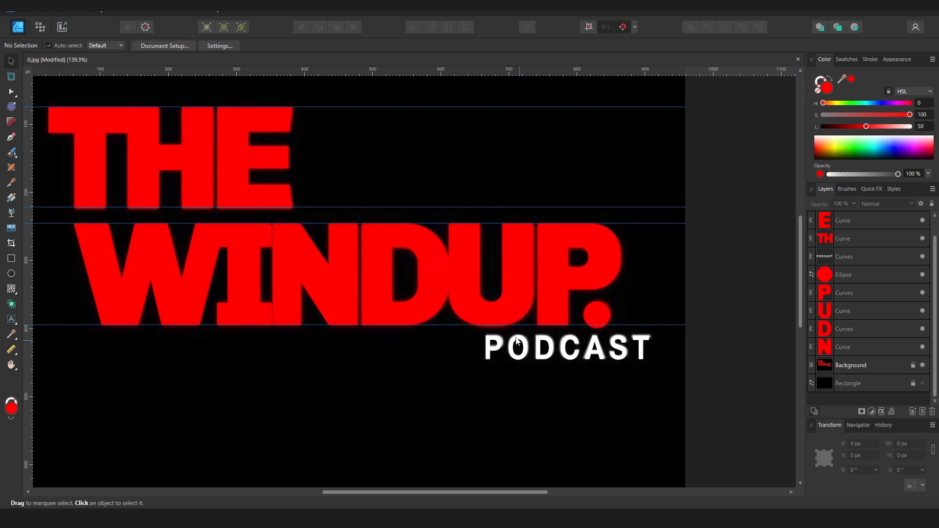
{"action": "scroll", "coordinate": [472, 304], "scroll_direction": "up", "scroll_amount": 3}
{"action": "left_click", "coordinate": [456, 299]}
{"action": "left_click_drag", "start_coordinate": [456, 301], "coordinate": [474, 295]}
{"action": "key", "text": "ctrl+z"}
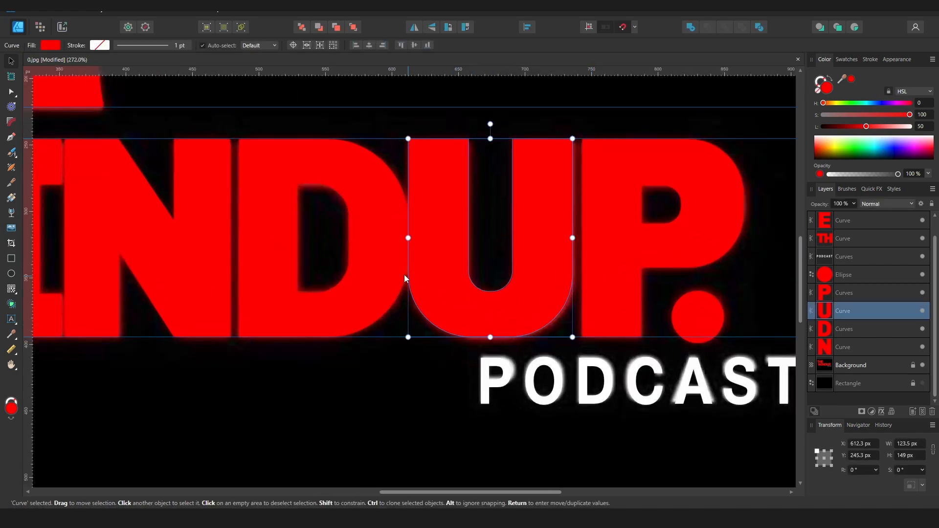
- Try to stretch the U's left edge until it touches the D and merge both letters with Add
{"action": "left_click", "coordinate": [398, 252]}
{"action": "left_click", "coordinate": [416, 253]}
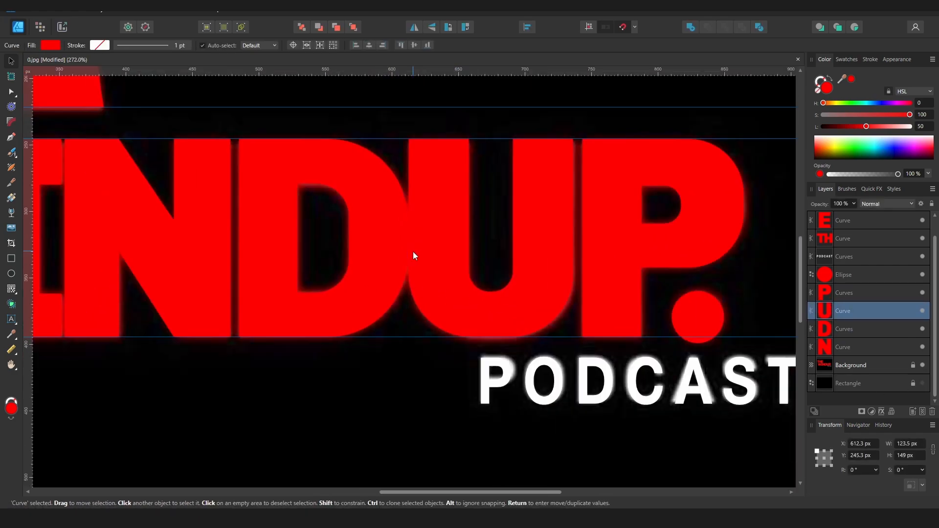
{"action": "left_click_drag", "start_coordinate": [408, 238], "coordinate": [403, 238]}
{"action": "left_click", "coordinate": [393, 223], "text": "shift"}
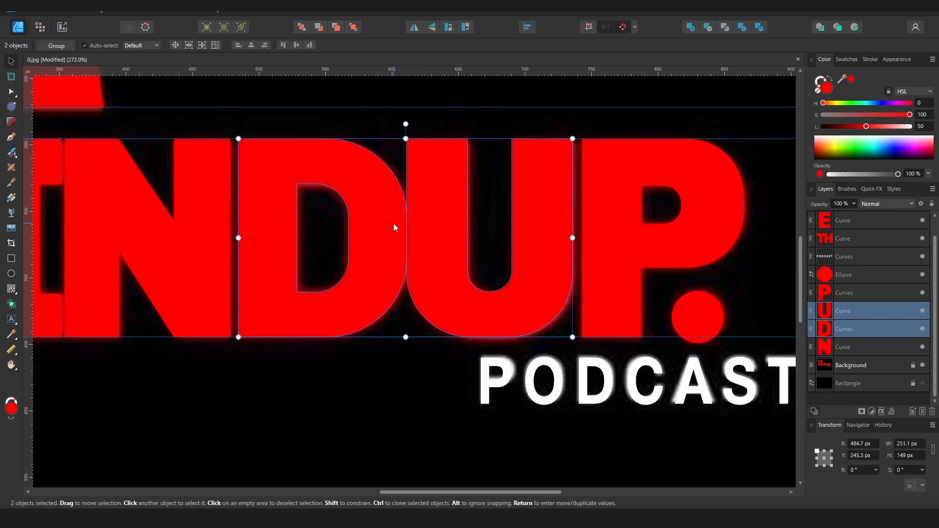
{"action": "left_click", "coordinate": [690, 28]}
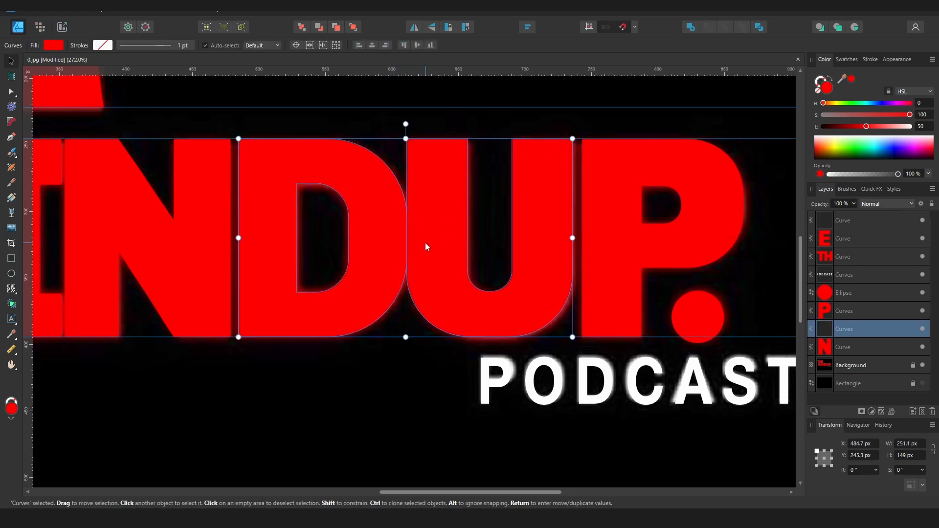
{"action": "key", "text": "ctrl+z"}
- Stretch the U's left edge further so it overlaps the D and unite the two letters with Boolean Add
{"action": "left_click", "coordinate": [425, 234]}
{"action": "left_click_drag", "start_coordinate": [406, 238], "coordinate": [402, 237]}
{"action": "left_click", "coordinate": [390, 230], "text": "shift"}
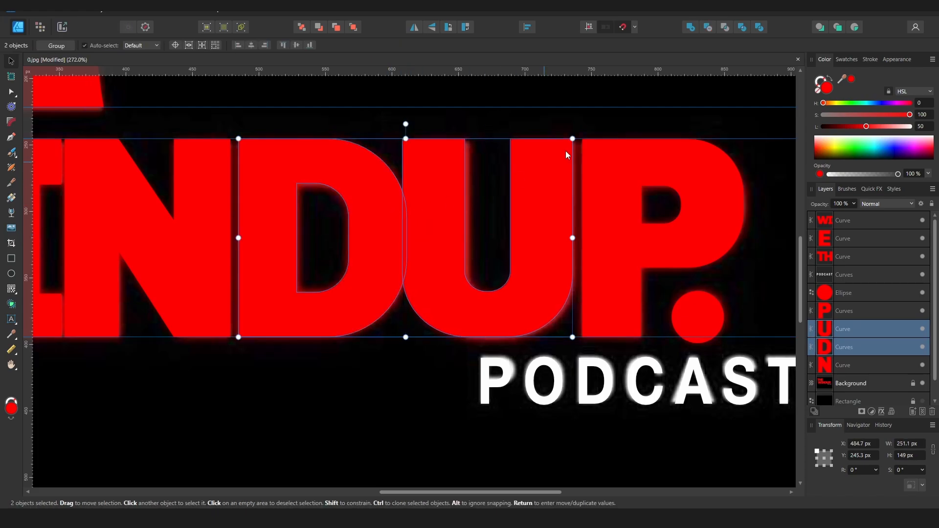
{"action": "left_click", "coordinate": [693, 28]}
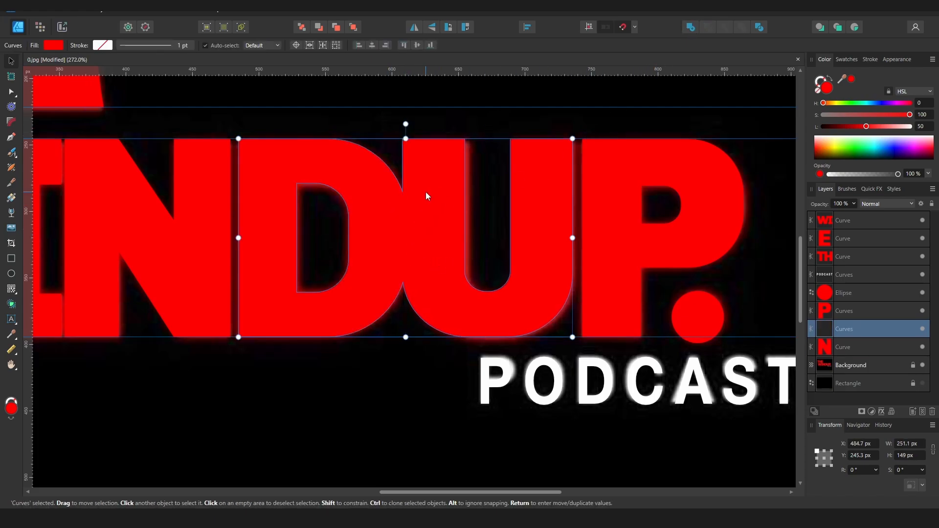
- Examine the merged D and U and the neighbouring I and N against the original logo image
{"action": "scroll", "coordinate": [397, 223], "scroll_direction": "down", "scroll_amount": 5, "text": "ctrl"}
{"action": "middle_click_drag", "start_coordinate": [398, 222], "coordinate": [483, 252]}
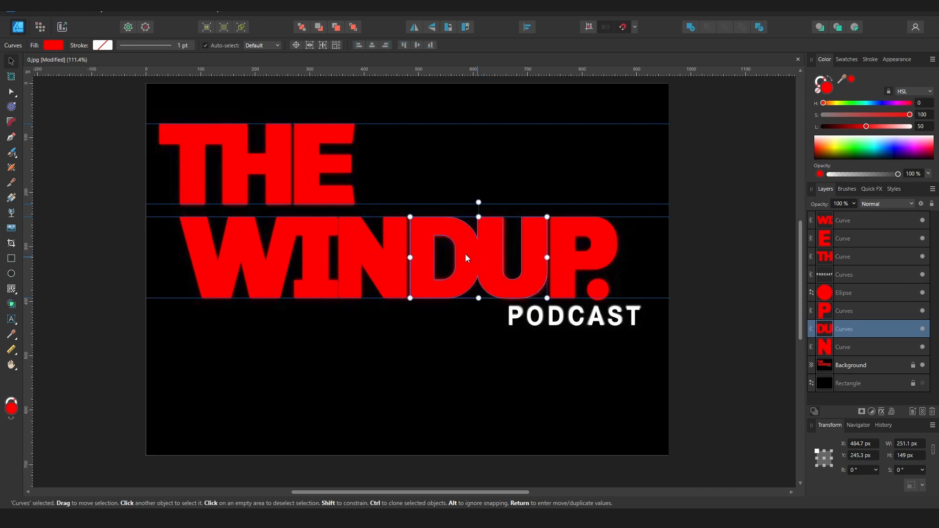
{"action": "left_click", "coordinate": [429, 172]}
{"action": "scroll", "coordinate": [353, 254], "scroll_direction": "up", "scroll_amount": 5, "text": "ctrl"}
{"action": "left_click", "coordinate": [310, 213]}
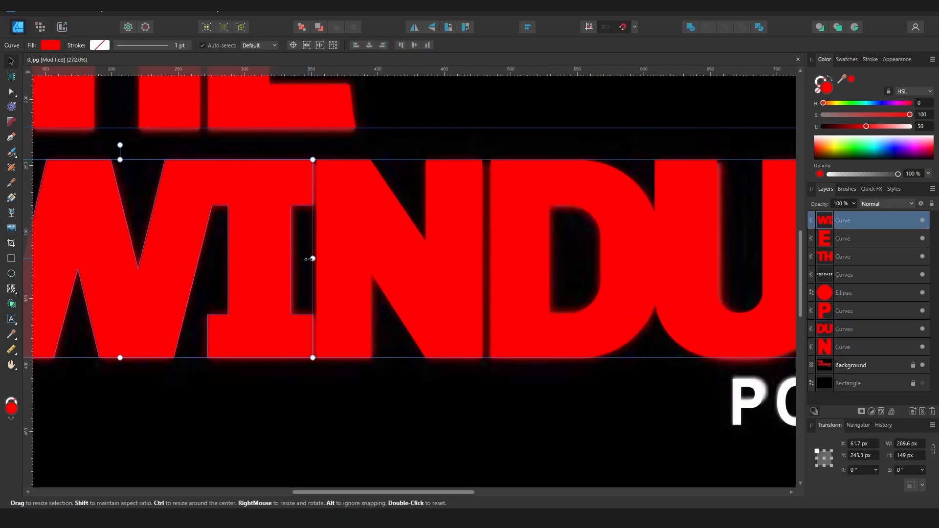
{"action": "scroll", "coordinate": [355, 254], "scroll_direction": "down", "scroll_amount": 4, "text": "ctrl"}
{"action": "middle_click_drag", "start_coordinate": [404, 246], "coordinate": [370, 285]}
{"action": "left_click", "coordinate": [673, 272]}
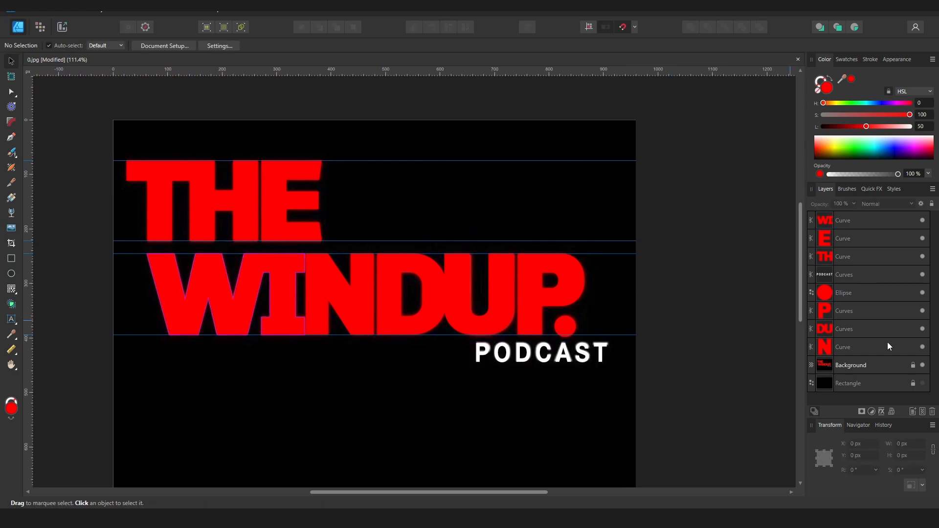
- Hide the Background image and unite all red THE WINDUP letters and the period into one shape with Boolean Add
{"action": "left_click", "coordinate": [922, 366]}
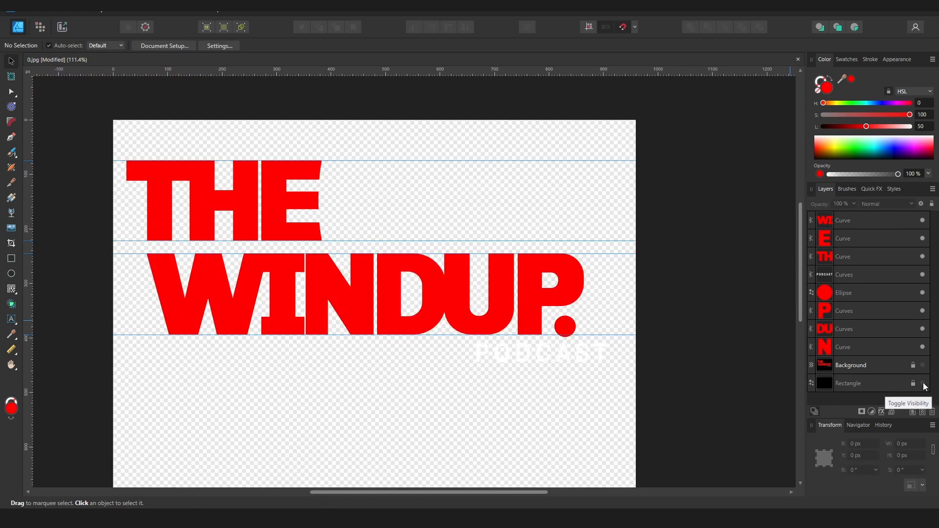
{"action": "scroll", "coordinate": [607, 283], "scroll_direction": "down", "scroll_amount": 3, "text": "ctrl"}
{"action": "middle_click_drag", "start_coordinate": [649, 255], "coordinate": [577, 250]}
{"action": "left_click_drag", "start_coordinate": [224, 156], "coordinate": [700, 430]}
{"action": "left_click_drag", "start_coordinate": [198, 165], "coordinate": [580, 303]}
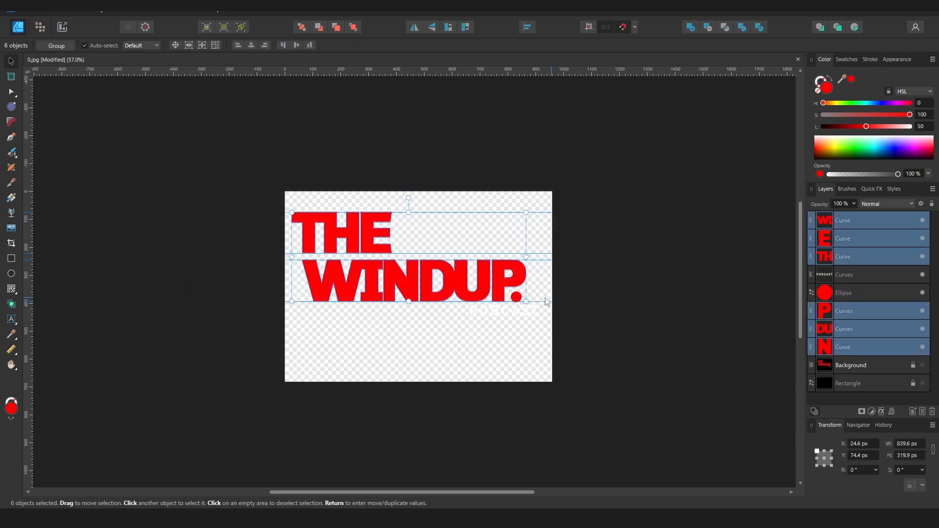
{"action": "left_click", "coordinate": [691, 27]}
{"action": "middle_click_drag", "start_coordinate": [603, 254], "coordinate": [567, 205]}
{"action": "scroll", "coordinate": [442, 256], "scroll_direction": "up", "scroll_amount": 2}
- Select the PODCAST lettering and check whether Convert to Curves is available for it
{"action": "left_click", "coordinate": [461, 267]}
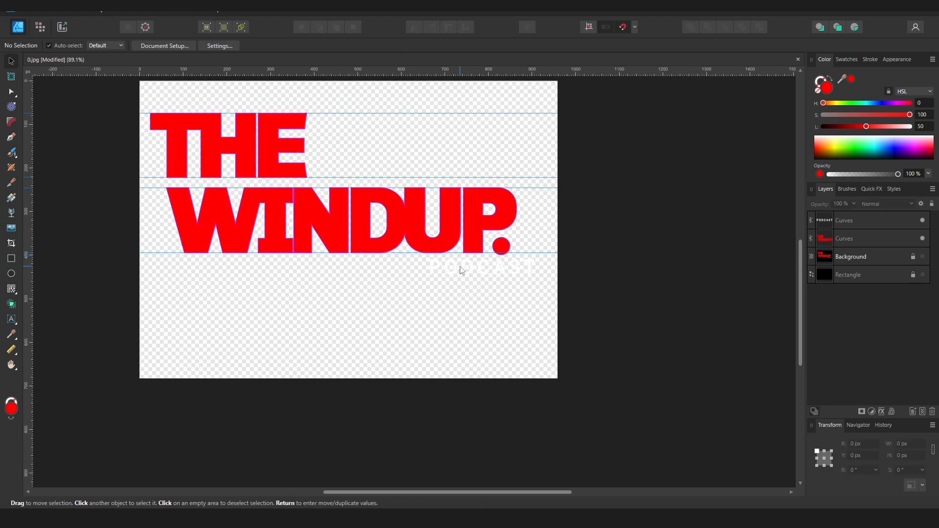
{"action": "left_click", "coordinate": [460, 268]}
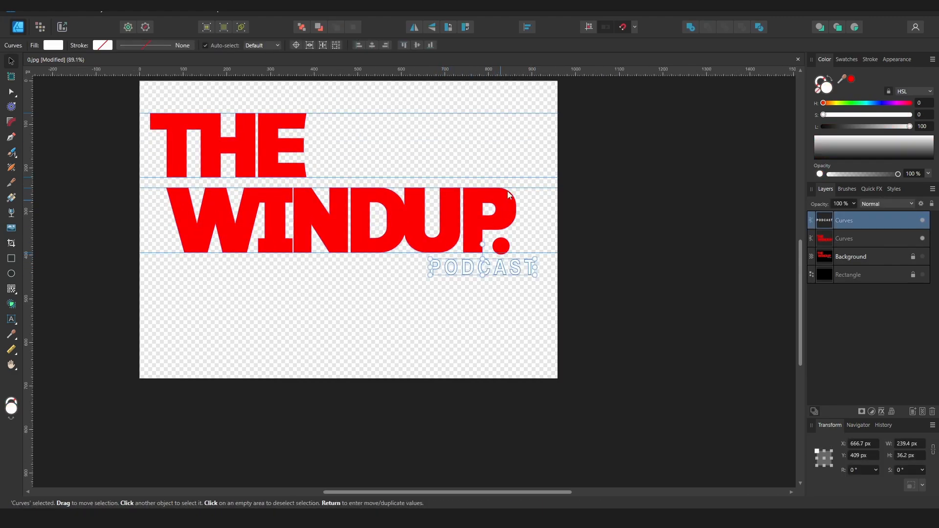
{"action": "middle_click_drag", "start_coordinate": [502, 199], "coordinate": [497, 239]}
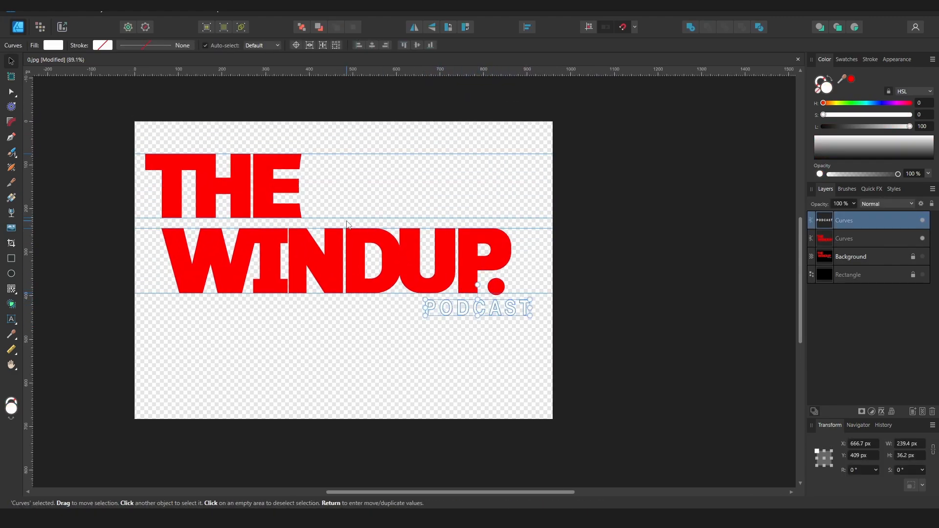
{"action": "scroll", "coordinate": [362, 232], "scroll_direction": "down", "scroll_amount": 2}
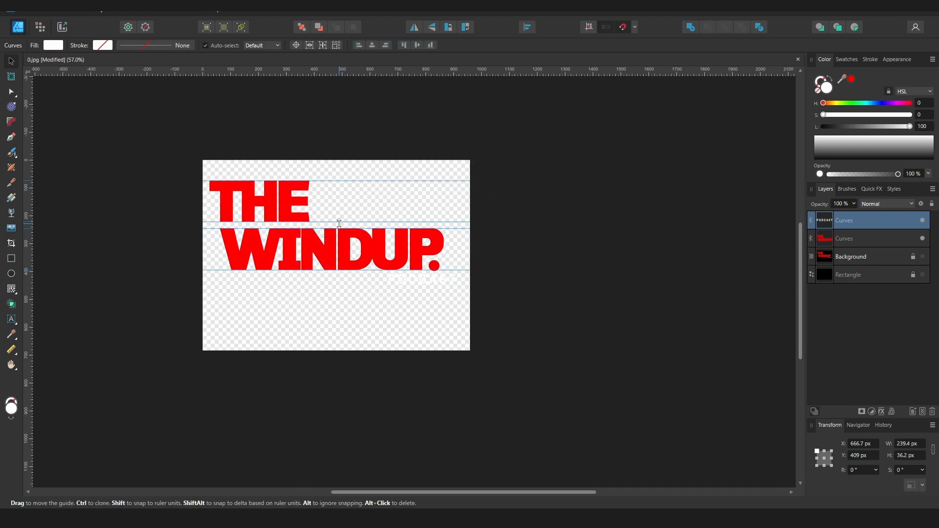
{"action": "scroll", "coordinate": [338, 223], "scroll_direction": "down", "scroll_amount": 1}
{"action": "left_click", "coordinate": [106, 14]}
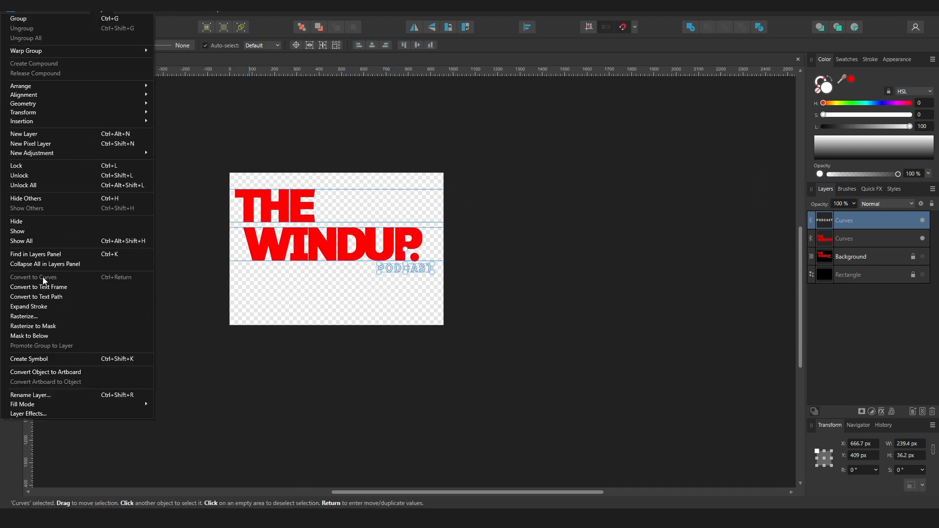
- Select the red lettering and the PODCAST text, and export the whole document as SVG with the SVG (digital - small size) preset
{"action": "middle_click_drag", "start_coordinate": [393, 103], "coordinate": [468, 108]}
{"action": "left_click_drag", "start_coordinate": [265, 160], "coordinate": [627, 323]}
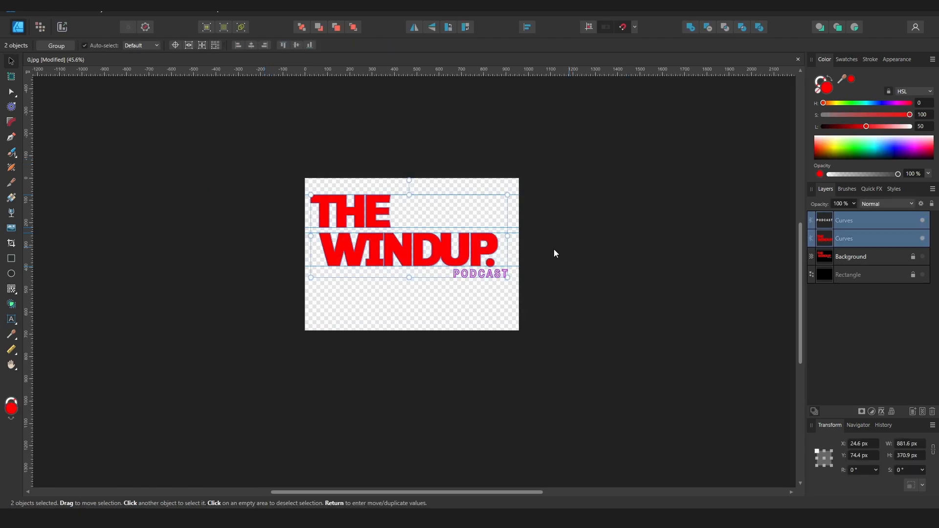
{"action": "left_click", "coordinate": [53, 11]}
{"action": "left_click", "coordinate": [54, 214]}
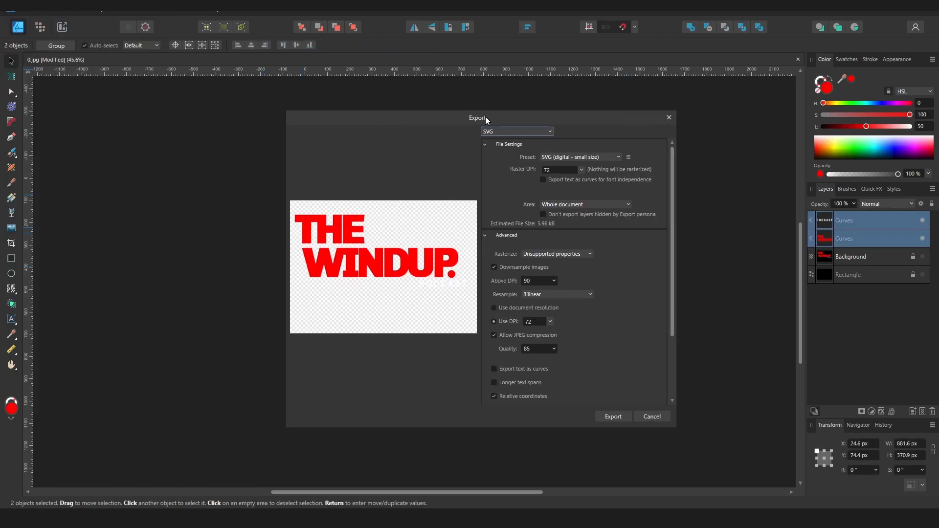
{"action": "left_click", "coordinate": [613, 416]}
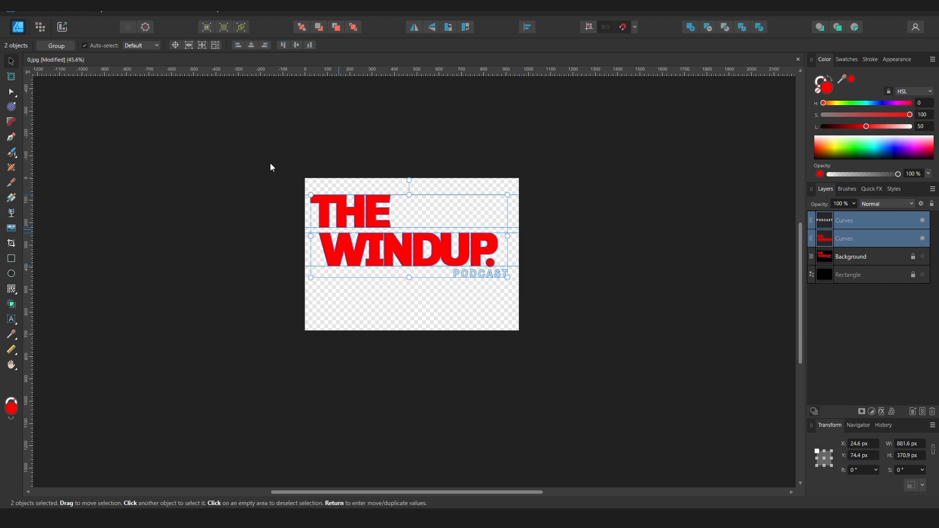
{"action": "scroll", "coordinate": [426, 211], "scroll_direction": "up", "scroll_amount": 2, "text": "ctrl"}
{"action": "scroll", "coordinate": [427, 211], "scroll_direction": "up", "scroll_amount": 1, "text": "ctrl"}
{"action": "left_click", "coordinate": [429, 169]}
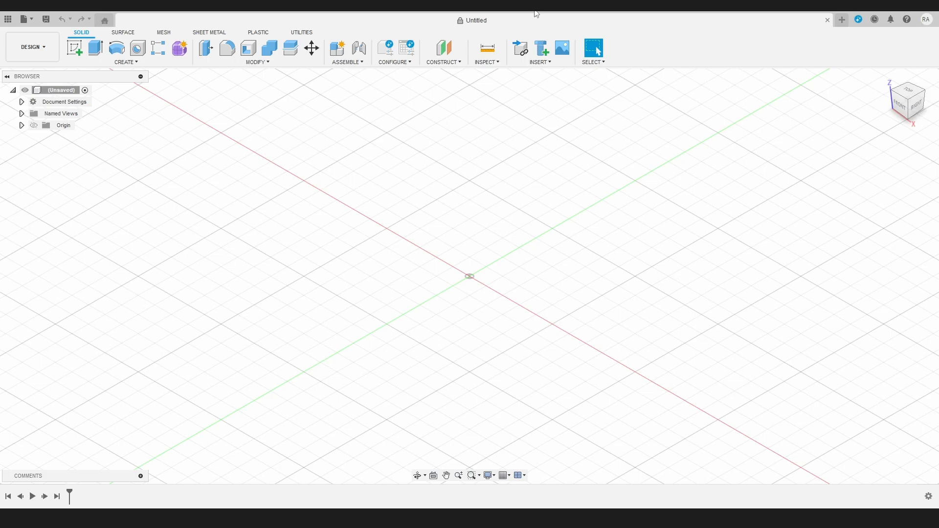
- In Autodesk Fusion, look at the design from the top and insert the PrimeTime SVG on the horizontal XY plane
{"action": "left_click", "coordinate": [911, 95]}
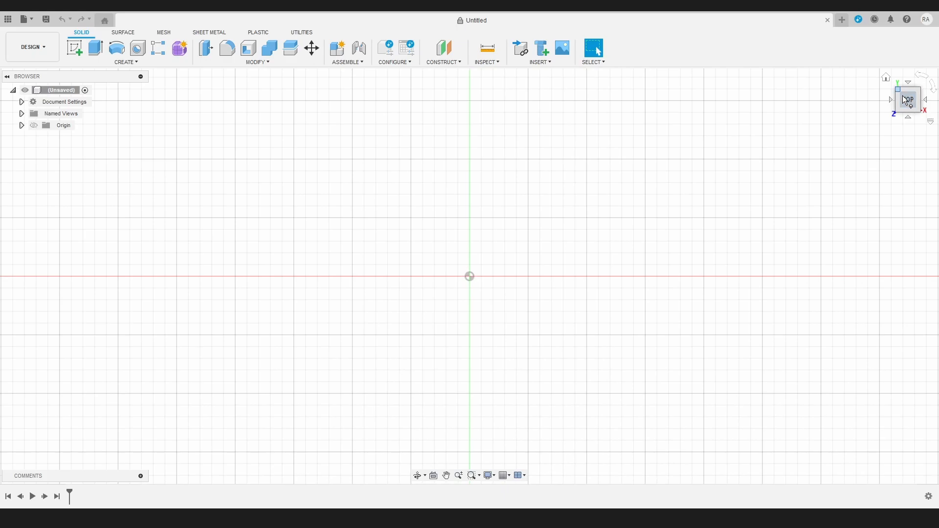
{"action": "left_click", "coordinate": [530, 63]}
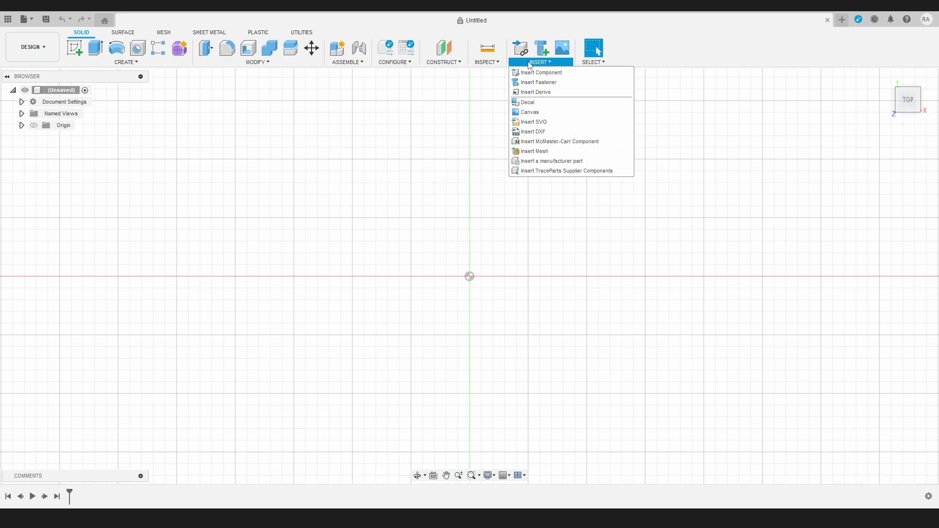
{"action": "left_click", "coordinate": [533, 122]}
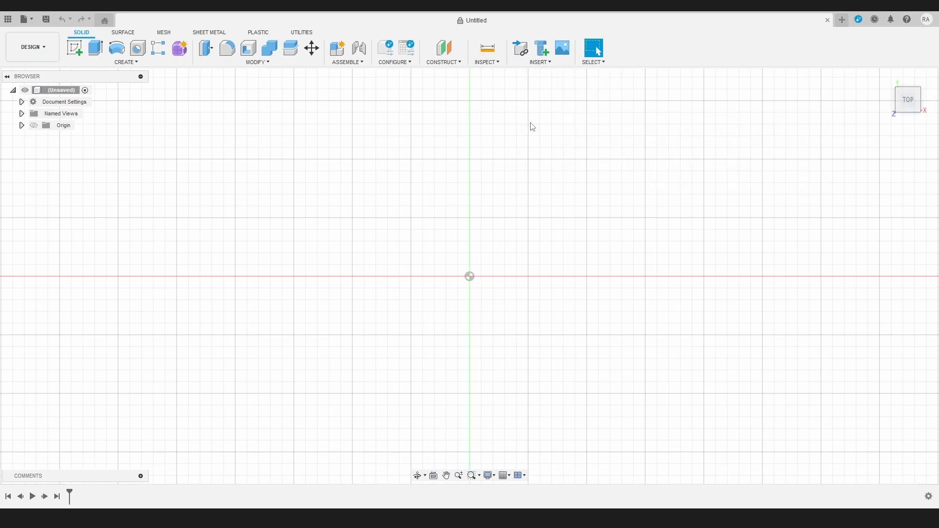
{"action": "left_click", "coordinate": [367, 358]}
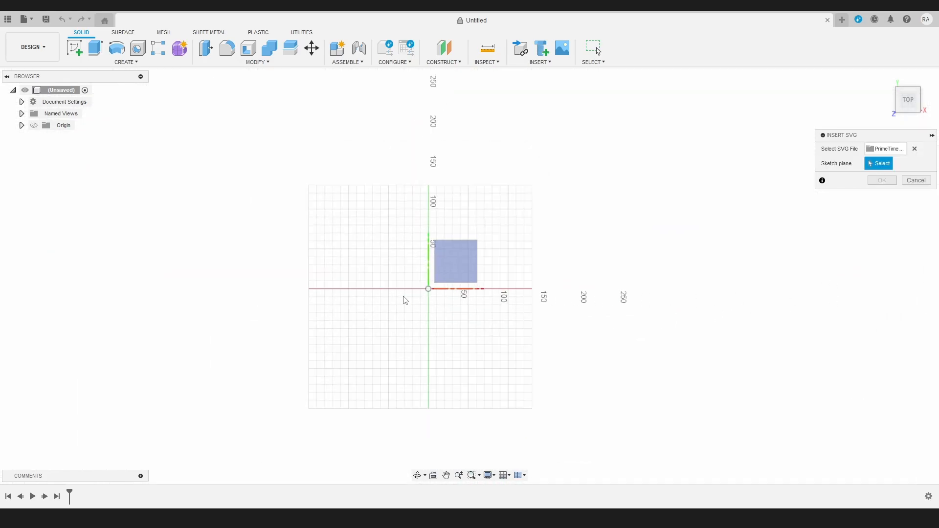
{"action": "scroll", "coordinate": [404, 298], "scroll_direction": "up", "scroll_amount": 5}
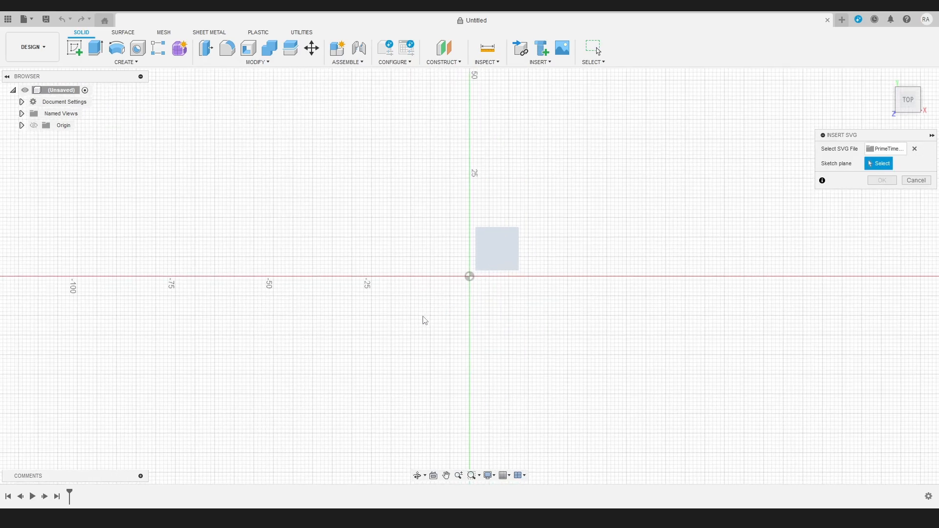
{"action": "scroll", "coordinate": [422, 312], "scroll_direction": "down", "scroll_amount": 5}
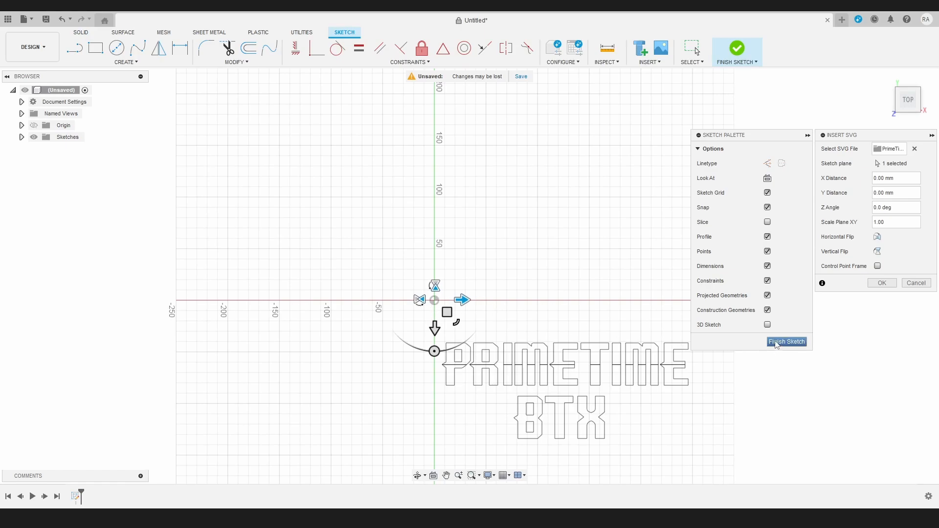
- Move the inserted SVG about -121 mm in X and -84 mm in Y to centre it on the origin, and finish the sketch
{"action": "left_click_drag", "start_coordinate": [447, 312], "coordinate": [324, 227]}
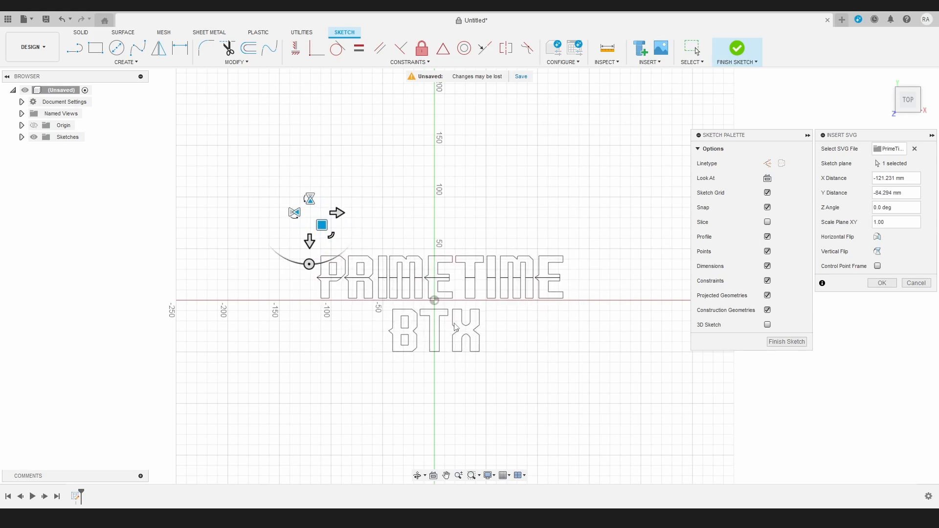
{"action": "left_click", "coordinate": [801, 343]}
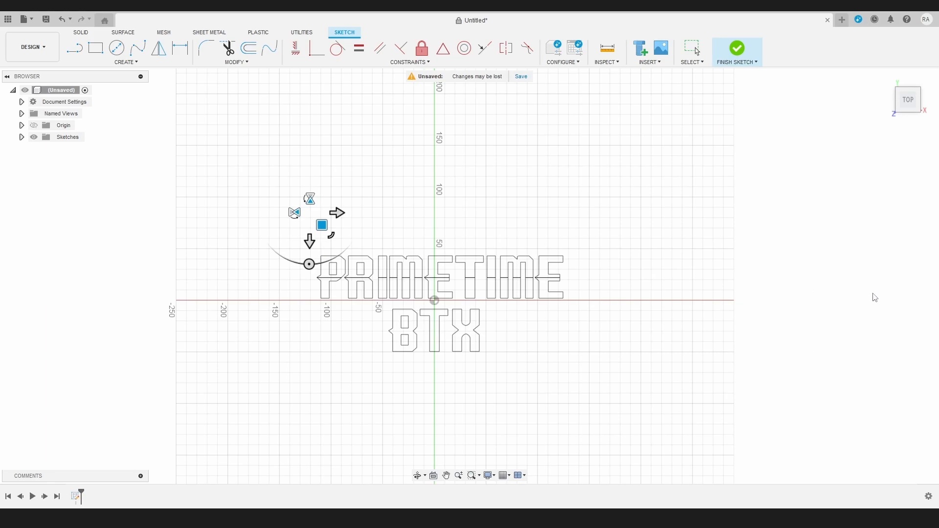
- Examine the imported PRIMETIME BTX letter outlines and their split profiles from an angled view
{"action": "scroll", "coordinate": [474, 255], "scroll_direction": "down", "scroll_amount": 1}
{"action": "scroll", "coordinate": [423, 313], "scroll_direction": "up", "scroll_amount": 3}
{"action": "scroll", "coordinate": [424, 325], "scroll_direction": "down", "scroll_amount": 2}
{"action": "scroll", "coordinate": [348, 327], "scroll_direction": "up", "scroll_amount": 1}
{"action": "middle_click_drag", "start_coordinate": [335, 316], "coordinate": [327, 328]}
{"action": "left_click_drag", "start_coordinate": [292, 326], "coordinate": [305, 315]}
{"action": "mouse_move", "coordinate": [303, 332]}
{"action": "middle_mouse_down", "text": "shift"}
{"action": "mouse_move", "coordinate": [310, 283]}
{"action": "mouse_move", "coordinate": [298, 296]}
{"action": "mouse_move", "coordinate": [316, 285]}
{"action": "mouse_move", "coordinate": [314, 318]}
{"action": "mouse_move", "coordinate": [306, 309]}
{"action": "mouse_move", "coordinate": [334, 292]}
{"action": "mouse_move", "coordinate": [342, 318]}
{"action": "mouse_move", "coordinate": [350, 292]}
{"action": "mouse_move", "coordinate": [335, 289]}
{"action": "middle_mouse_up", "text": "shift"}
{"action": "scroll", "coordinate": [341, 307], "scroll_direction": "up", "scroll_amount": 4}
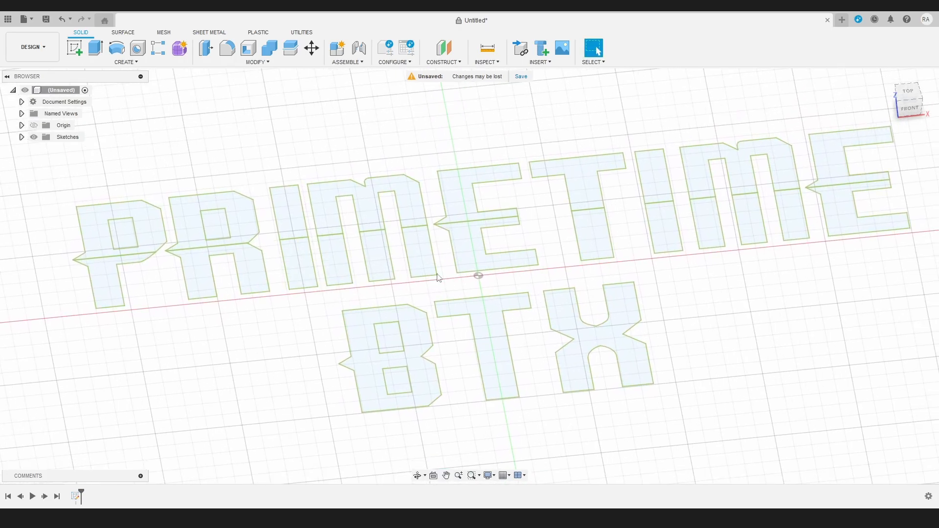
{"action": "middle_click_drag", "start_coordinate": [346, 181], "coordinate": [313, 189]}
{"action": "scroll", "coordinate": [315, 192], "scroll_direction": "up", "scroll_amount": 2}
{"action": "scroll", "coordinate": [316, 192], "scroll_direction": "down", "scroll_amount": 4}
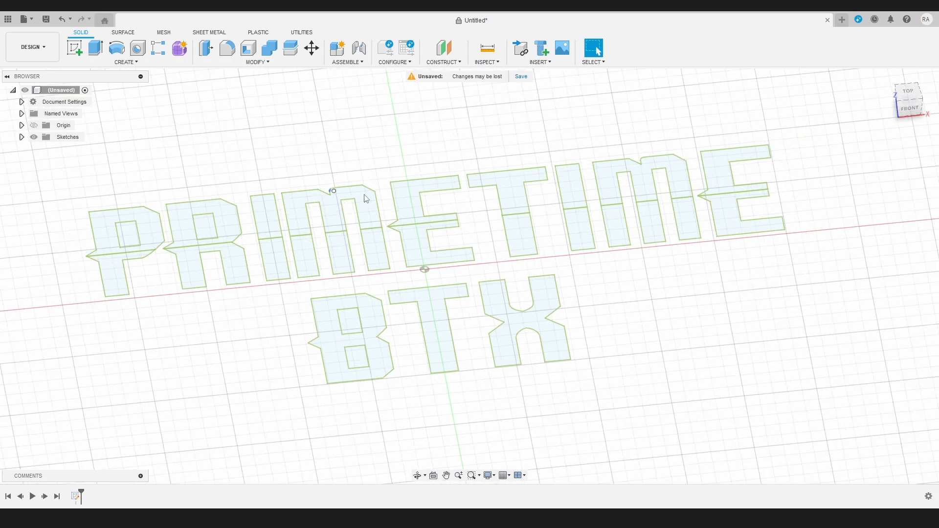
- Extrude the upper-half profiles of all nine PRIMETIME letters 3 mm as new bodies
{"action": "left_click", "coordinate": [99, 49]}
{"action": "left_click", "coordinate": [150, 239]}
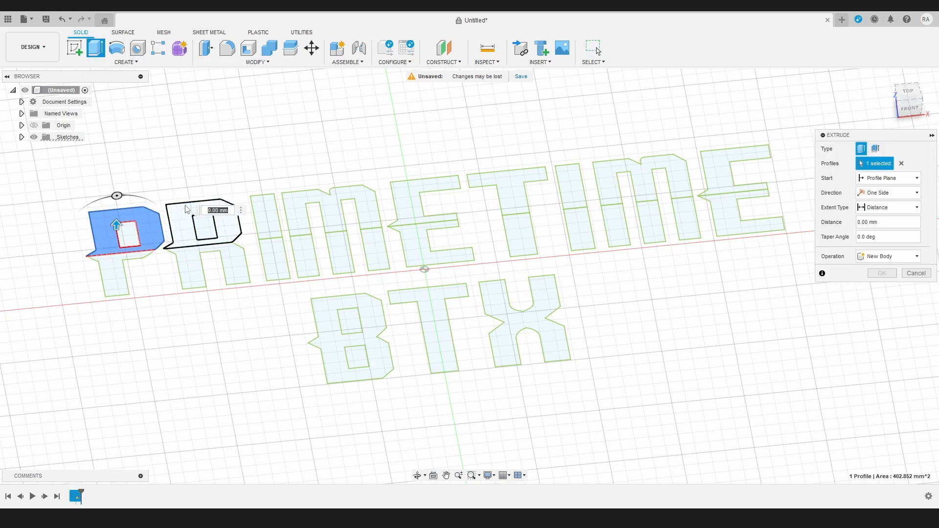
{"action": "left_click", "coordinate": [188, 211]}
{"action": "left_click", "coordinate": [266, 215]}
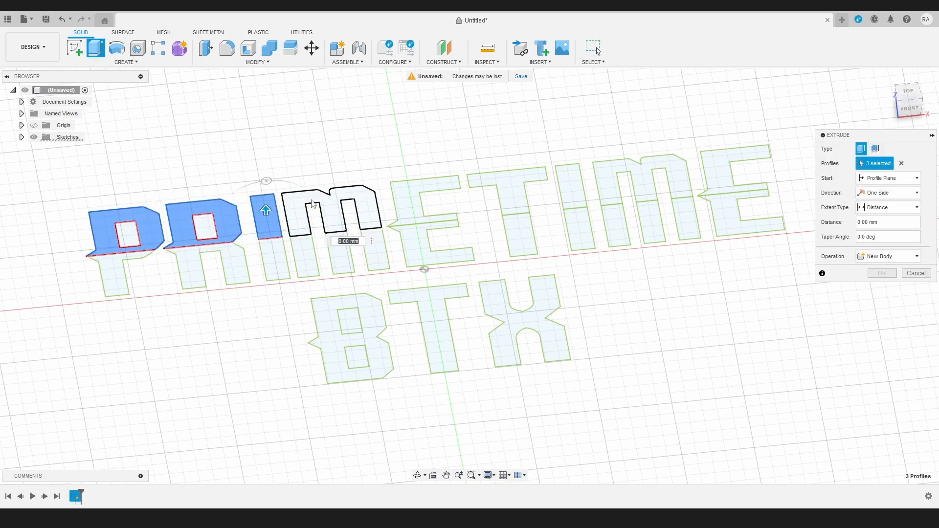
{"action": "left_click", "coordinate": [315, 206]}
{"action": "left_click", "coordinate": [428, 196]}
{"action": "left_click", "coordinate": [510, 188]}
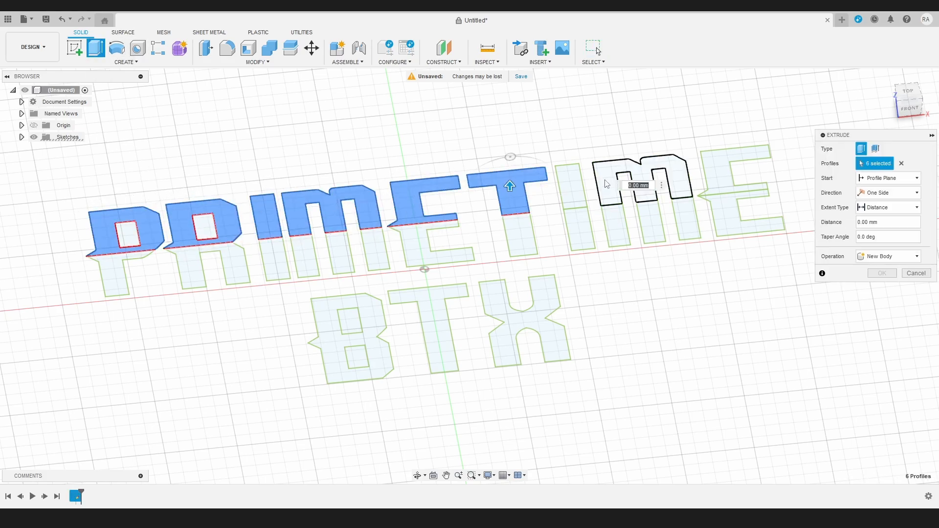
{"action": "left_click", "coordinate": [578, 179]}
{"action": "left_click", "coordinate": [639, 166]}
{"action": "left_click", "coordinate": [709, 169]}
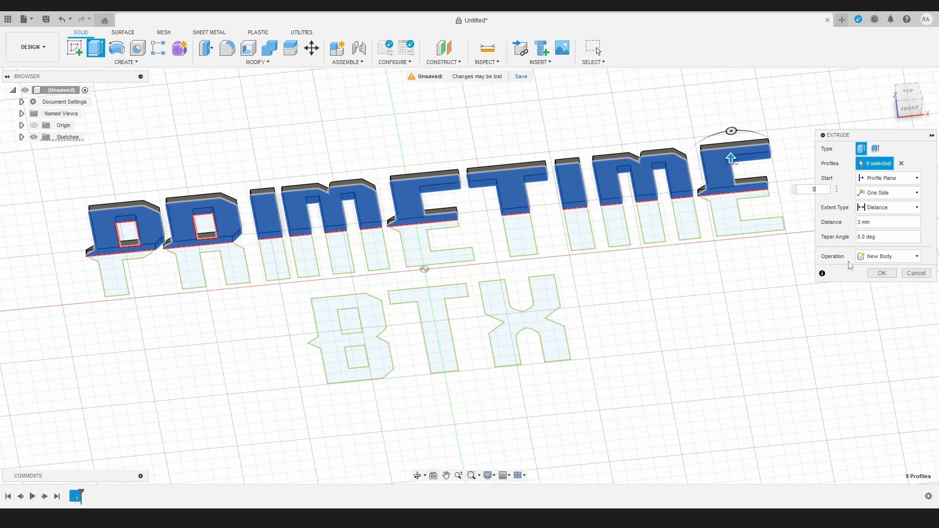
{"action": "left_click", "coordinate": [882, 273]}
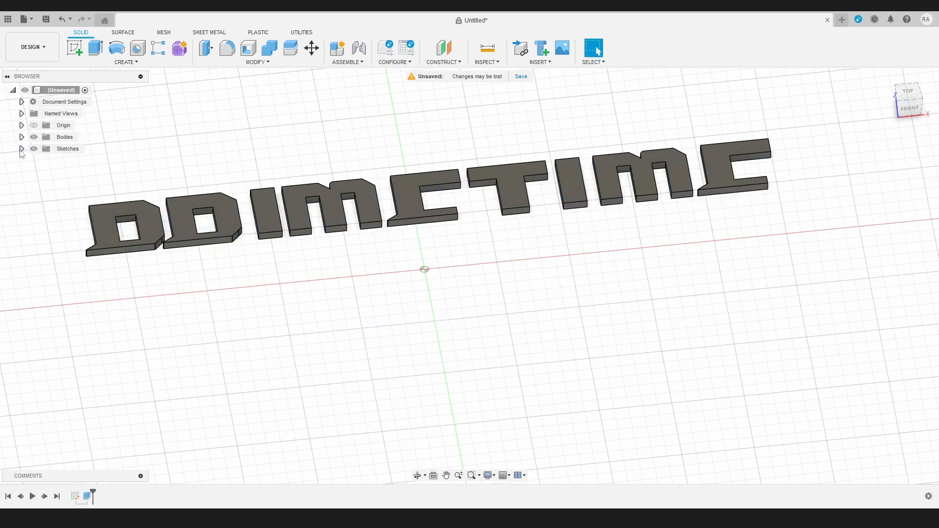
- Show the lettering sketch again and extrude the B, T and X profiles 3 mm as new bodies
{"action": "left_click", "coordinate": [42, 160]}
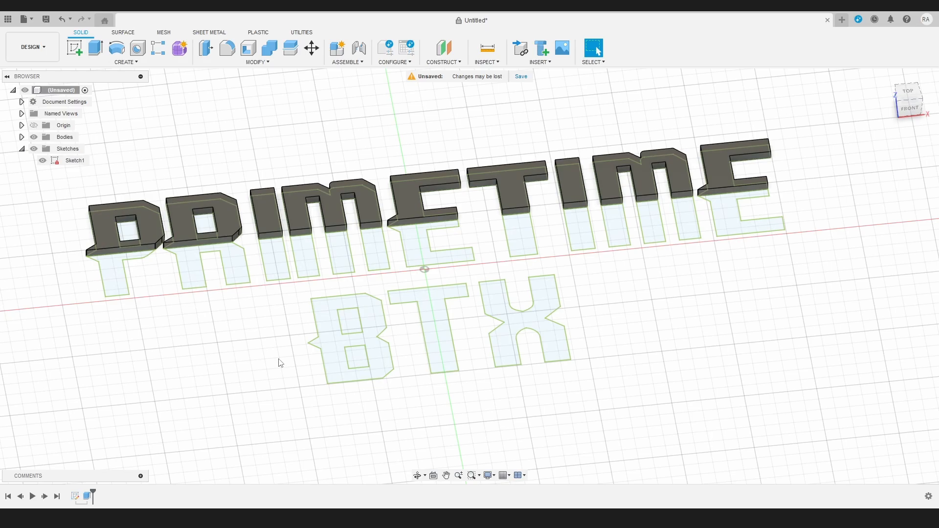
{"action": "left_click", "coordinate": [96, 48]}
{"action": "left_click", "coordinate": [366, 338]}
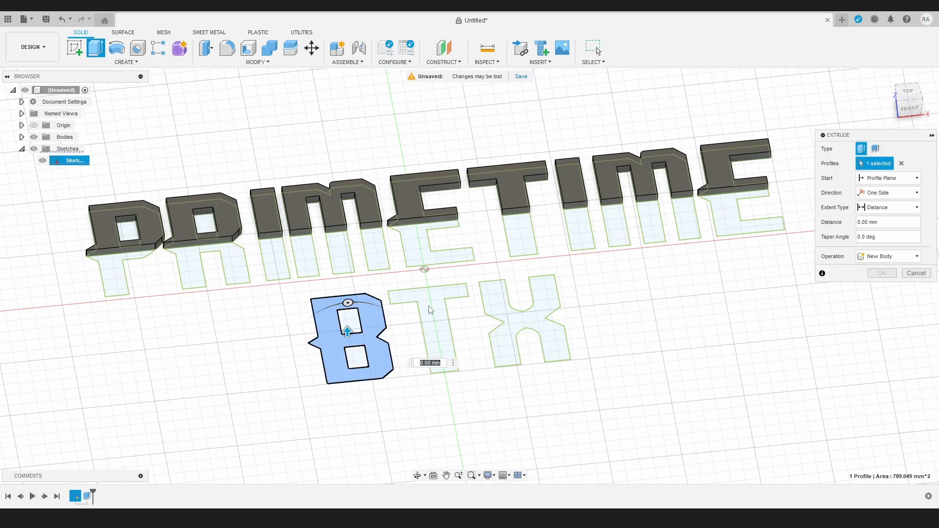
{"action": "left_click", "coordinate": [449, 307]}
{"action": "left_click", "coordinate": [538, 313]}
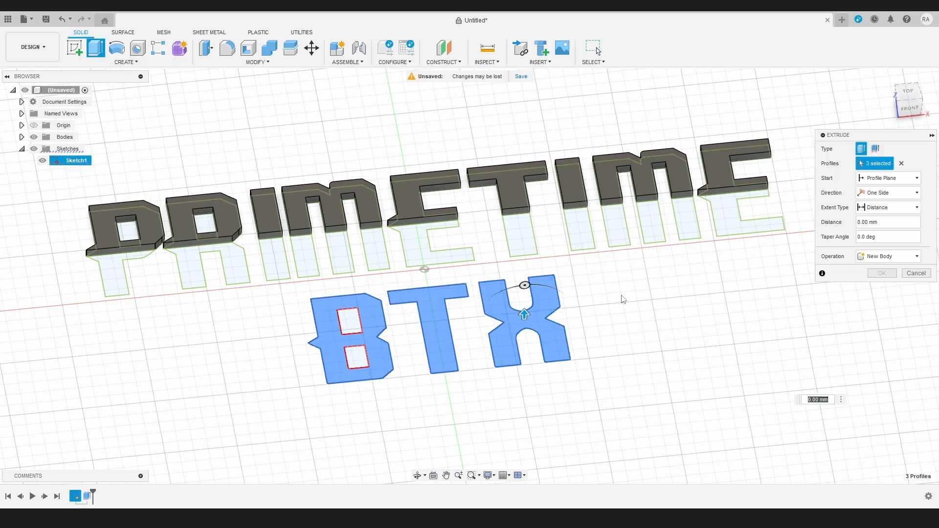
{"action": "left_click", "coordinate": [867, 223]}
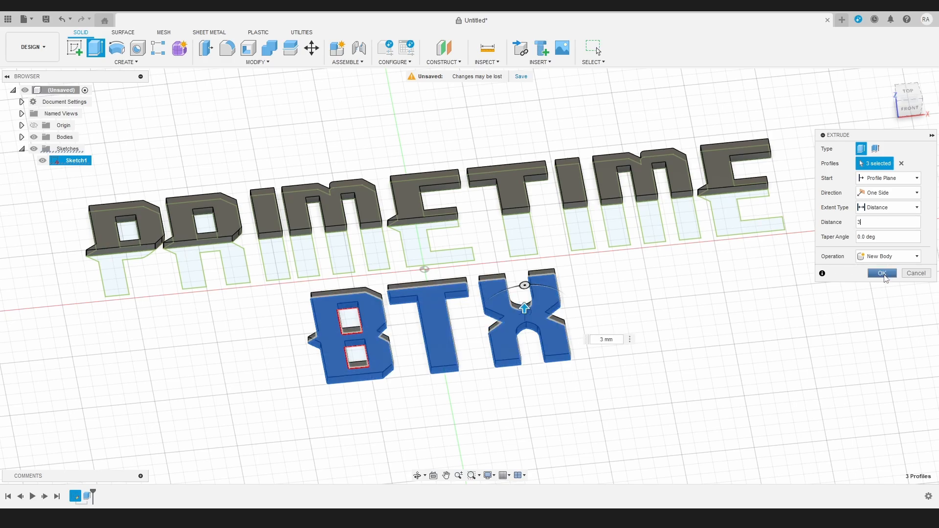
{"action": "left_click", "coordinate": [882, 273]}
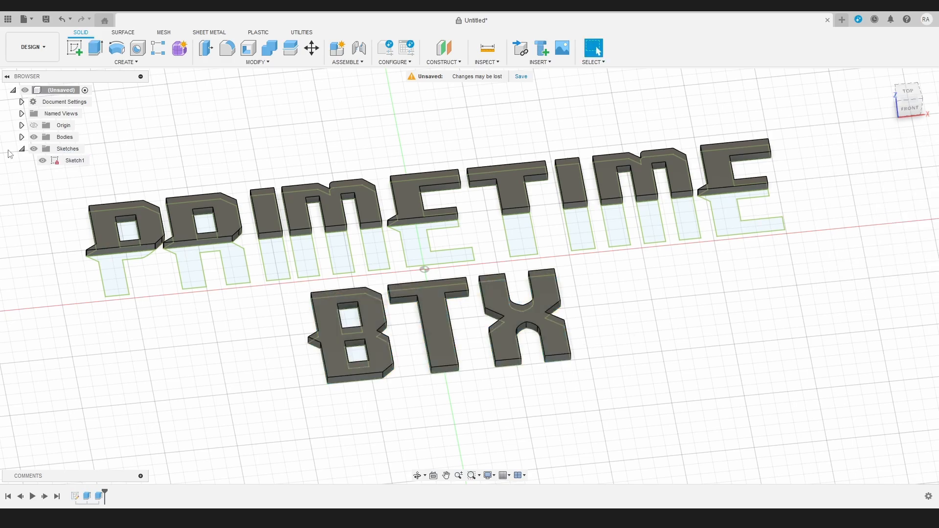
- Extrude the lower-half profiles of all nine PRIMETIME letters 3 mm as new bodies, and hide the sketches
{"action": "left_click", "coordinate": [96, 47]}
{"action": "left_click", "coordinate": [124, 273]}
{"action": "left_click", "coordinate": [215, 267]}
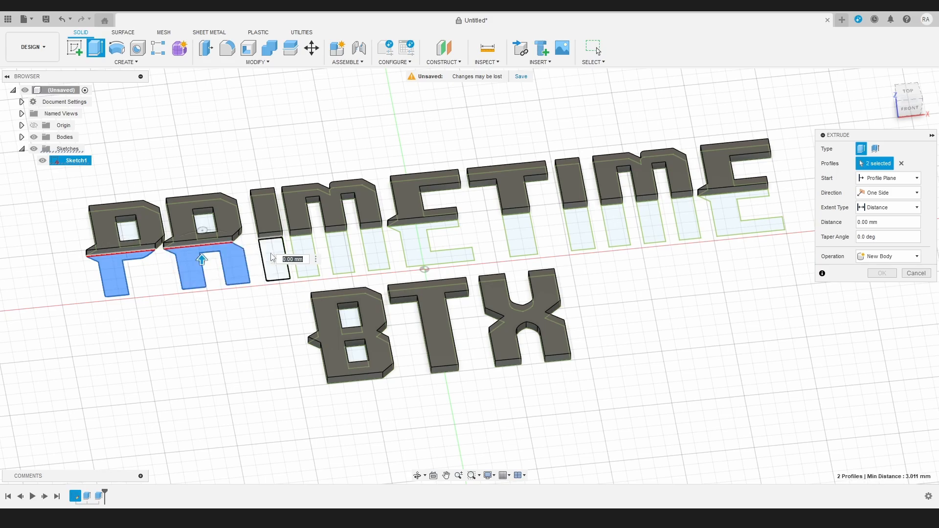
{"action": "left_click", "coordinate": [274, 259]}
{"action": "left_click", "coordinate": [304, 252]}
{"action": "left_click", "coordinate": [340, 251]}
{"action": "left_click", "coordinate": [374, 249]}
{"action": "left_click", "coordinate": [433, 252]}
{"action": "left_click", "coordinate": [519, 234]}
{"action": "left_click", "coordinate": [580, 229]}
{"action": "left_click", "coordinate": [615, 226]}
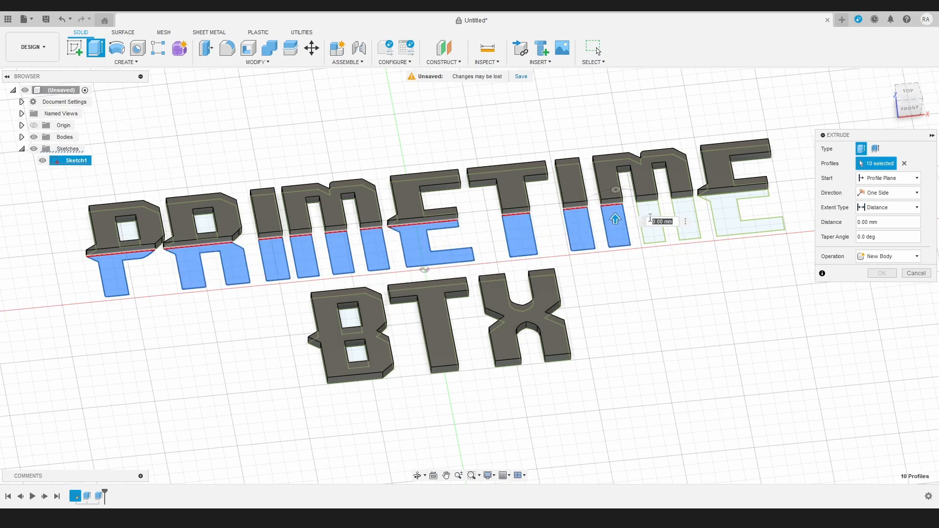
{"action": "left_click", "coordinate": [653, 220]}
{"action": "left_click", "coordinate": [687, 218]}
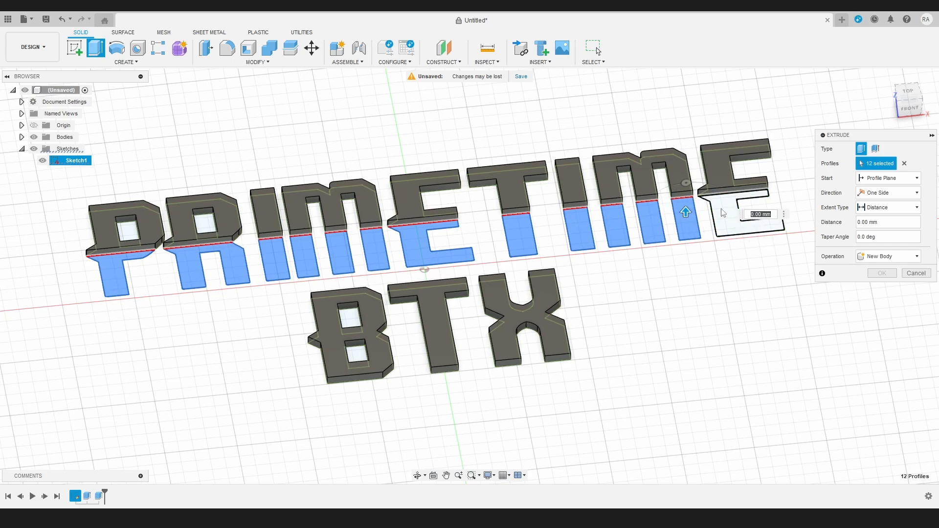
{"action": "left_click", "coordinate": [734, 216]}
{"action": "type", "text": "3"}
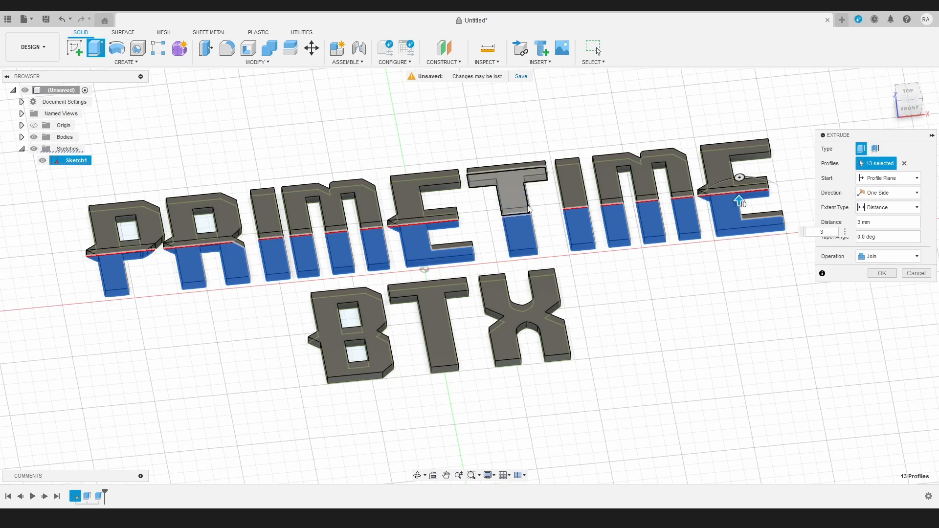
{"action": "left_click", "coordinate": [881, 257]}
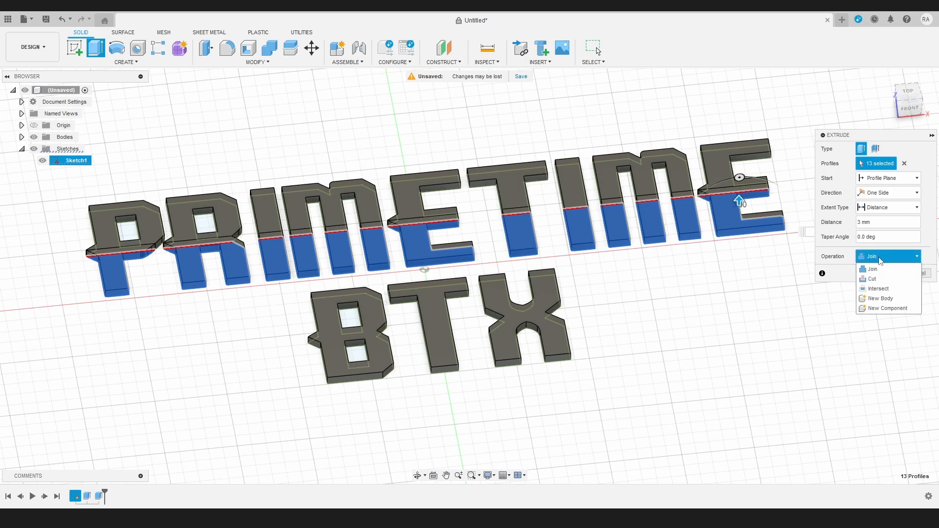
{"action": "left_click", "coordinate": [876, 298]}
{"action": "left_click", "coordinate": [880, 274]}
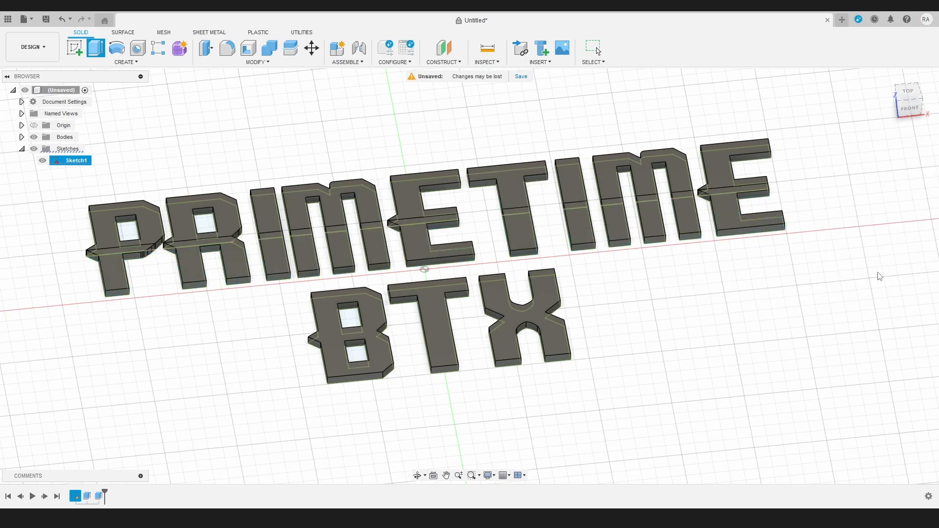
{"action": "left_click", "coordinate": [33, 149]}
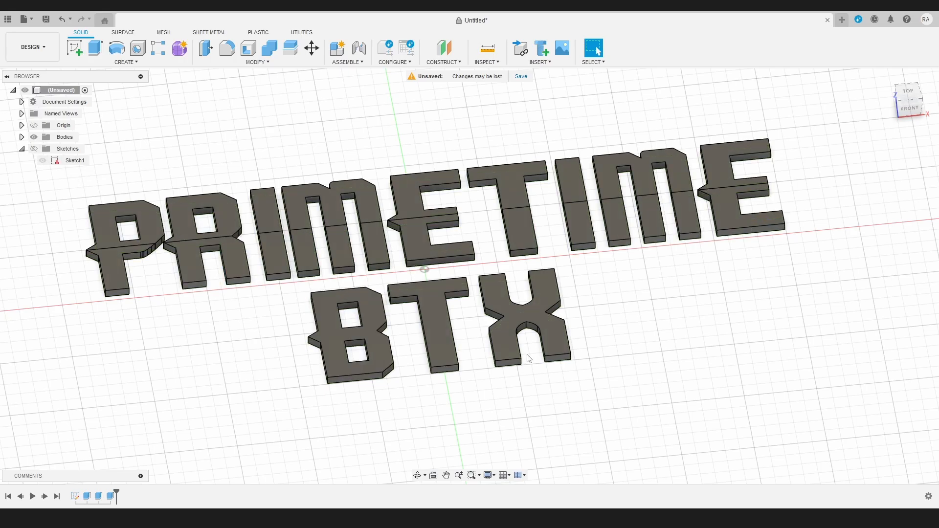
- Start a sketch on the horizontal origin plane and draw a 250 × 110 mm rectangle around the whole PRIMETIME BTX lettering
{"action": "middle_click_drag", "start_coordinate": [655, 303], "coordinate": [657, 275], "text": "shift"}
{"action": "left_click_drag", "start_coordinate": [657, 276], "coordinate": [652, 314]}
{"action": "key", "text": "Escape"}
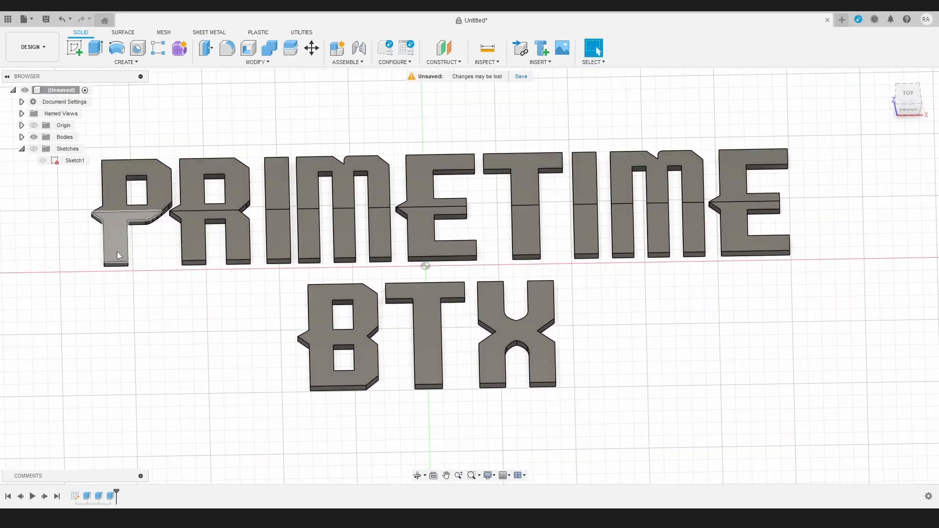
{"action": "scroll", "coordinate": [498, 276], "scroll_direction": "up", "scroll_amount": 3}
{"action": "scroll", "coordinate": [499, 275], "scroll_direction": "down", "scroll_amount": 5}
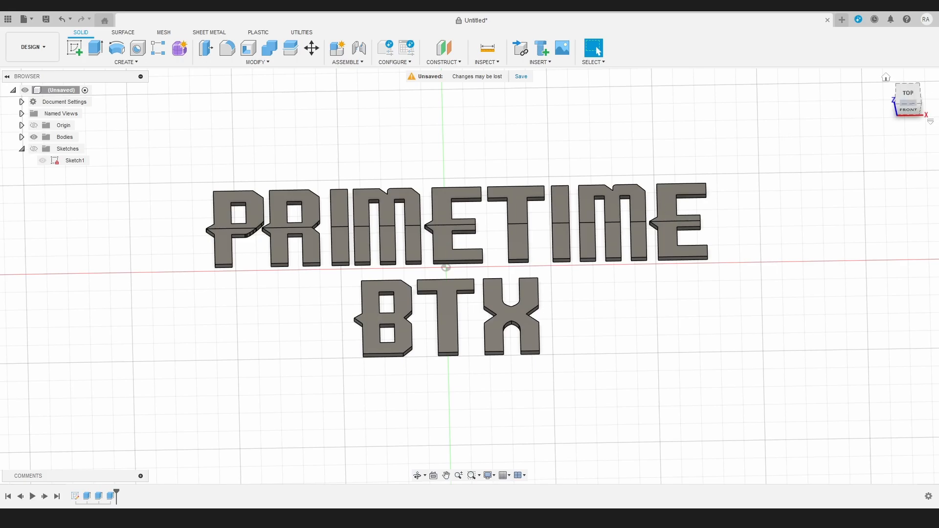
{"action": "left_click", "coordinate": [918, 100]}
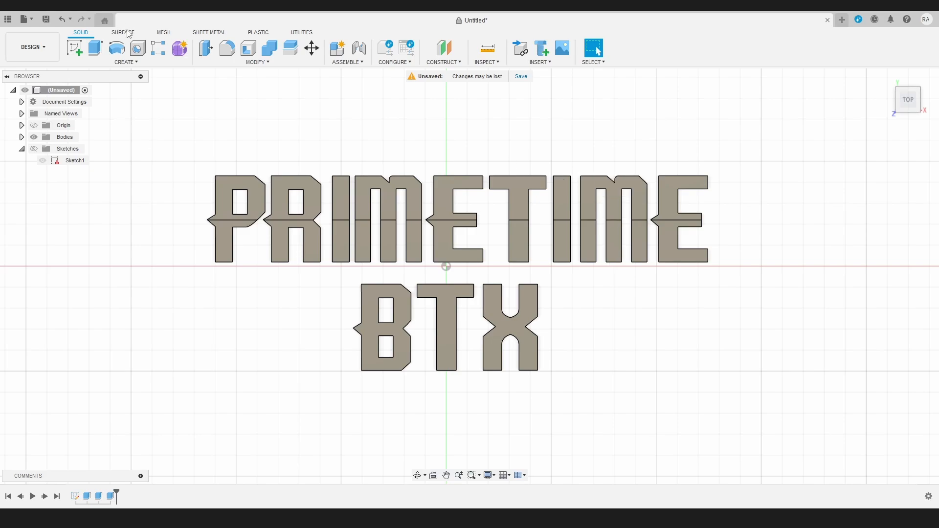
{"action": "left_click", "coordinate": [80, 51]}
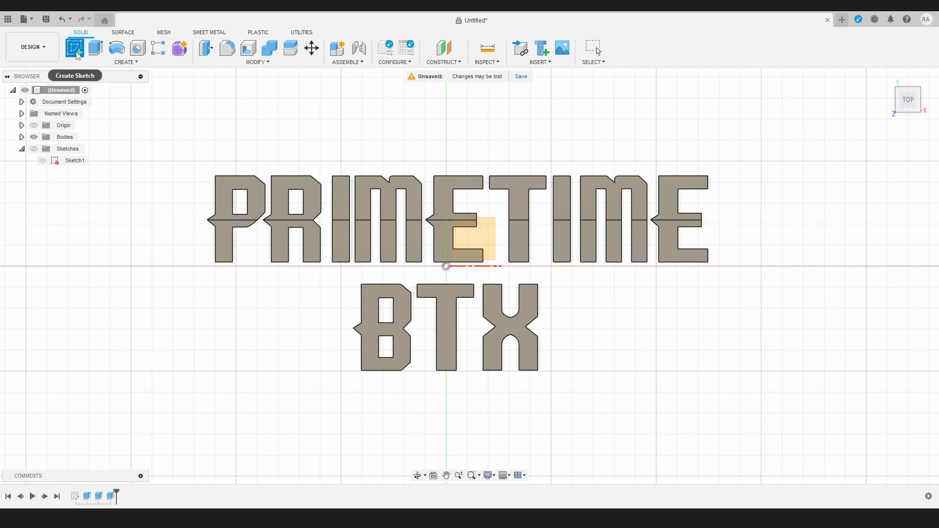
{"action": "left_click", "coordinate": [488, 227]}
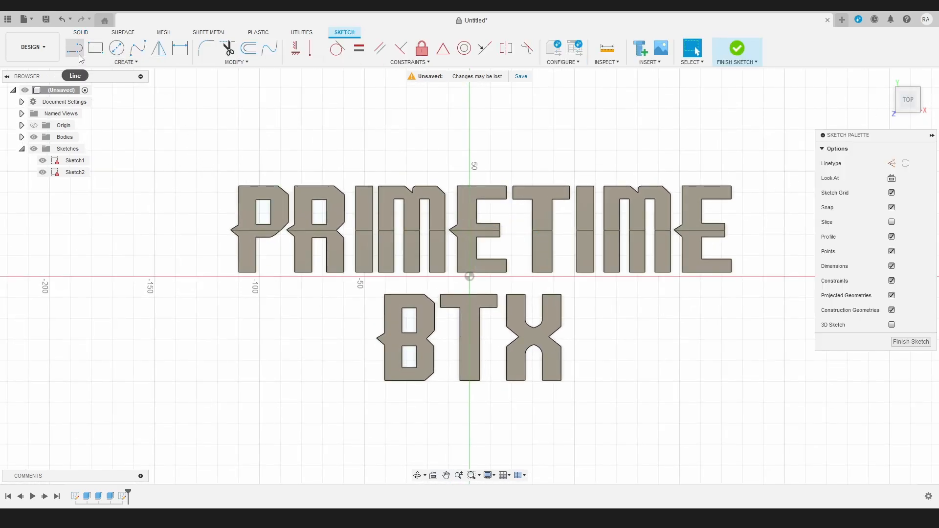
{"action": "key", "text": "r"}
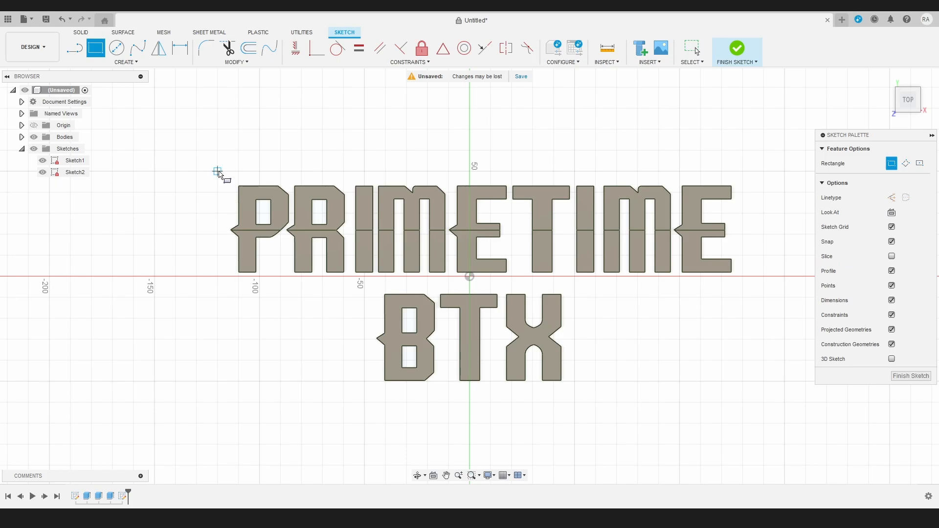
{"action": "left_click", "coordinate": [218, 171]}
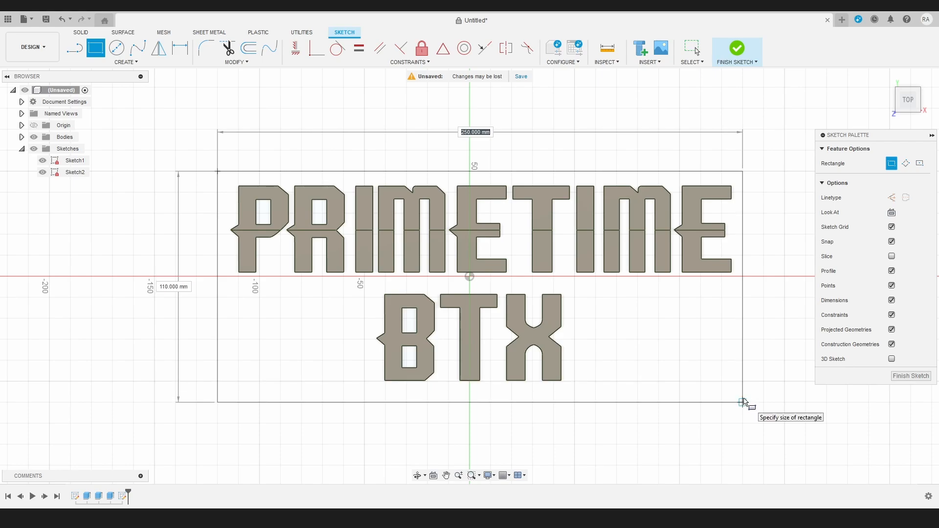
{"action": "left_click", "coordinate": [743, 402]}
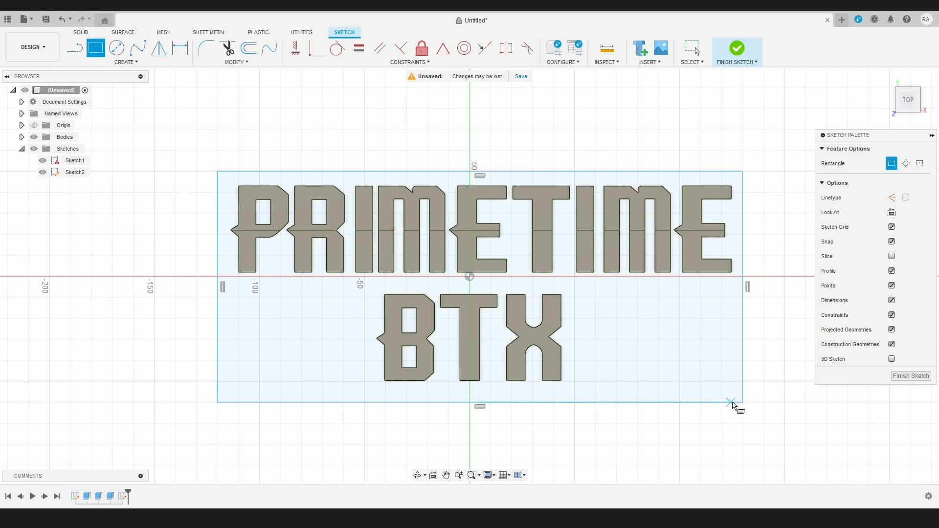
- Sketch a rectangle in each lower corner of the outline, either side of BTX, and finish the sketch
{"action": "left_click", "coordinate": [218, 402]}
{"action": "left_click", "coordinate": [364, 297]}
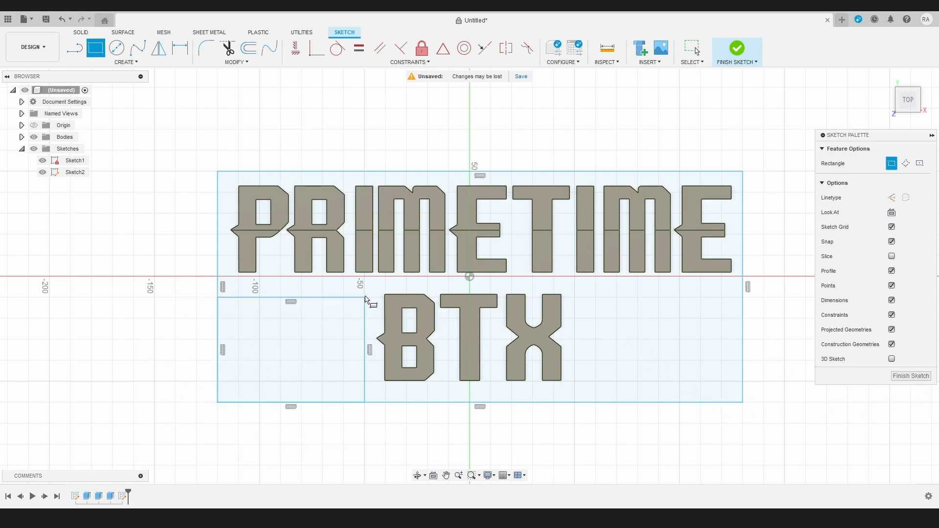
{"action": "left_click", "coordinate": [743, 402]}
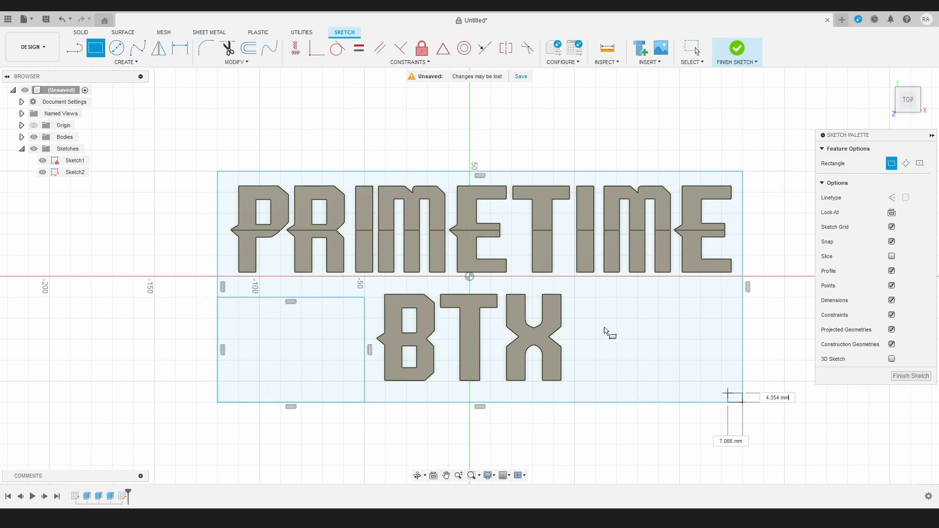
{"action": "left_click", "coordinate": [581, 303]}
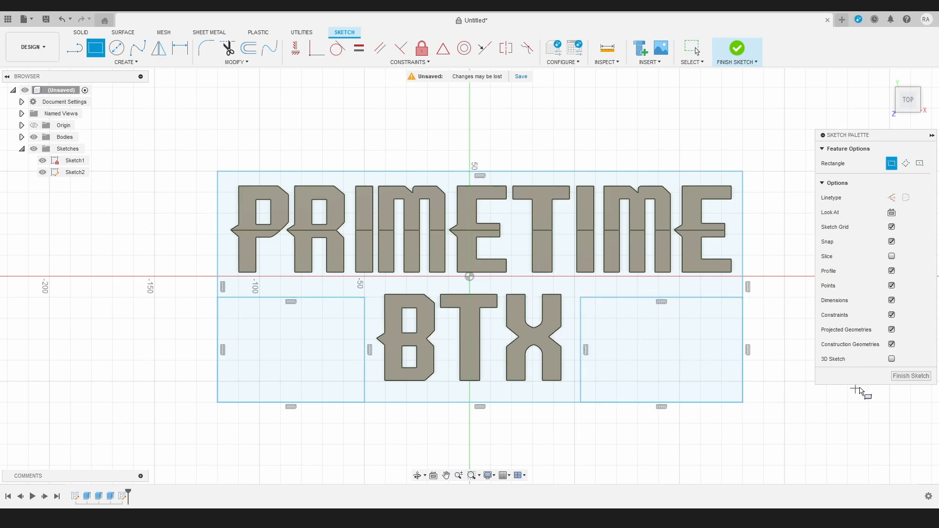
{"action": "left_click", "coordinate": [907, 376]}
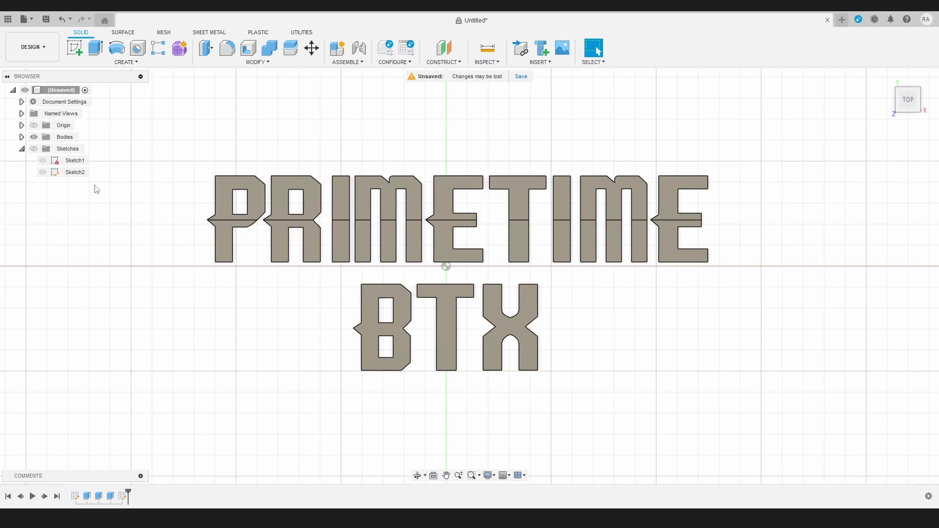
- Show only the outline sketch and extrude its T-shaped profile -4 mm as a new body to form the backing plate
{"action": "left_click", "coordinate": [34, 149]}
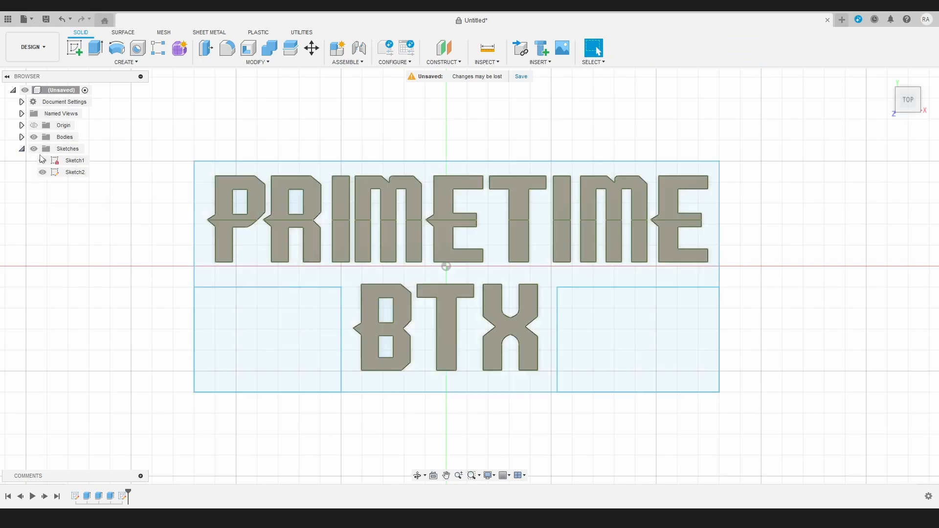
{"action": "left_click", "coordinate": [42, 161]}
{"action": "left_click", "coordinate": [43, 172]}
{"action": "left_click", "coordinate": [42, 173]}
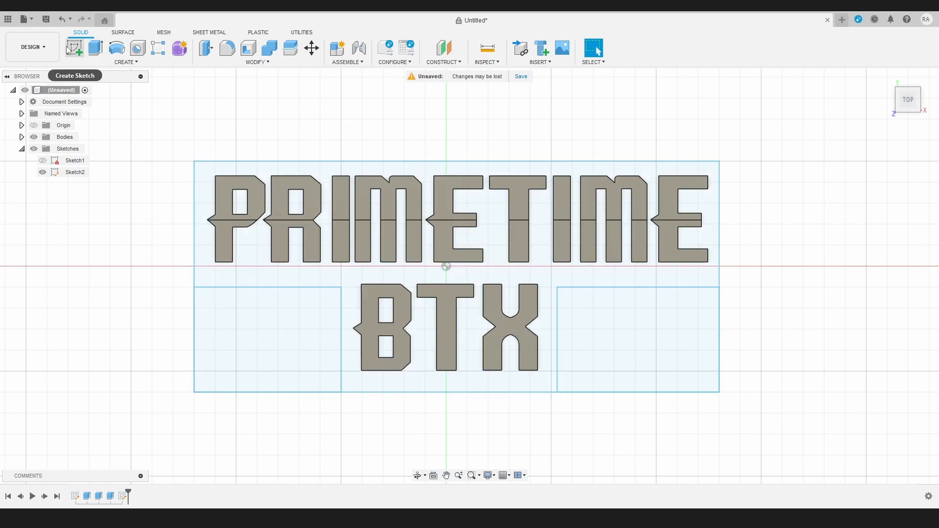
{"action": "left_click", "coordinate": [94, 48]}
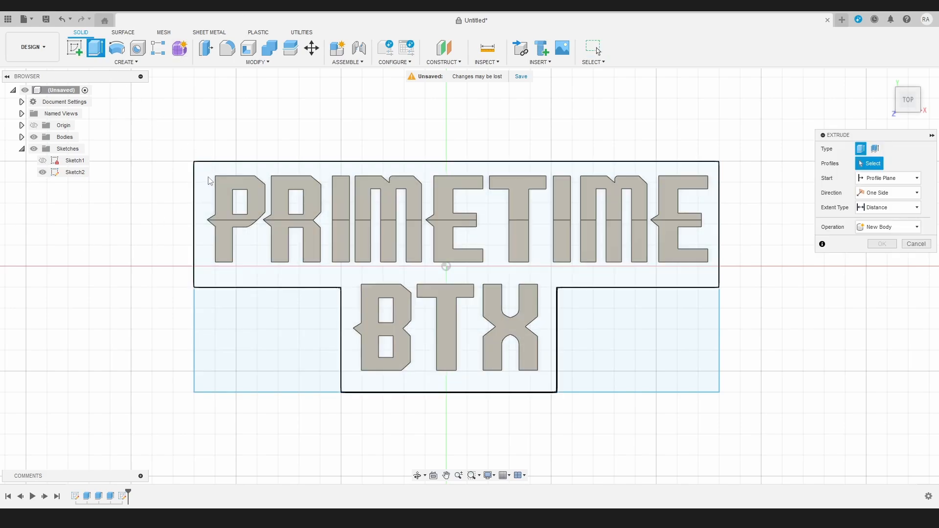
{"action": "left_click", "coordinate": [394, 287]}
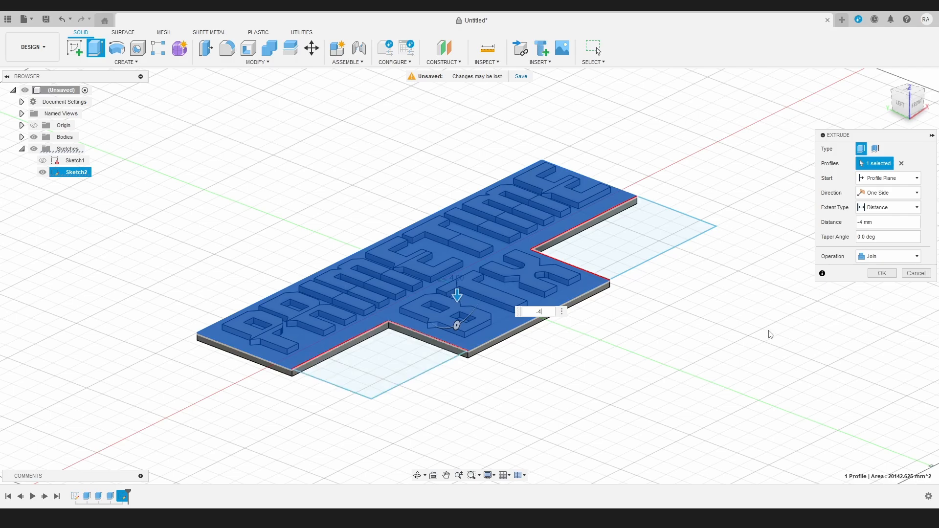
{"action": "left_click", "coordinate": [869, 258]}
{"action": "left_click", "coordinate": [876, 290]}
{"action": "left_click", "coordinate": [881, 273]}
- Return to the top view and reopen the backing plate's outline sketch for editing
{"action": "middle_click_drag", "start_coordinate": [572, 319], "coordinate": [388, 304], "text": "shift"}
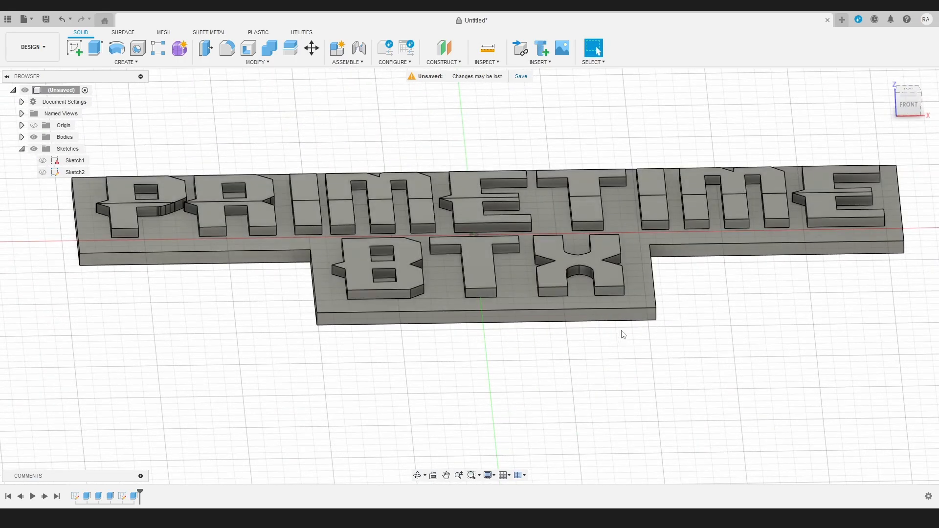
{"action": "middle_click_drag", "start_coordinate": [521, 336], "coordinate": [467, 336], "text": "shift"}
{"action": "left_click", "coordinate": [908, 93]}
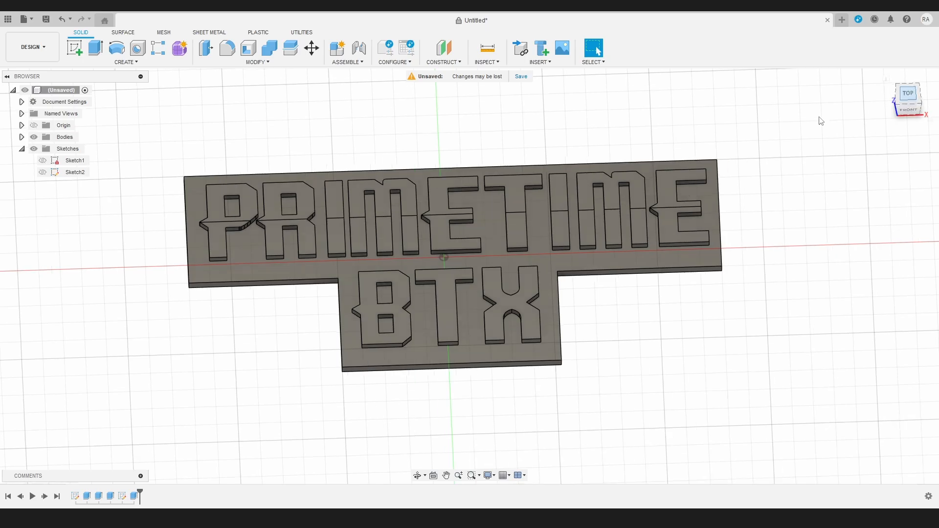
{"action": "double_click", "coordinate": [73, 172]}
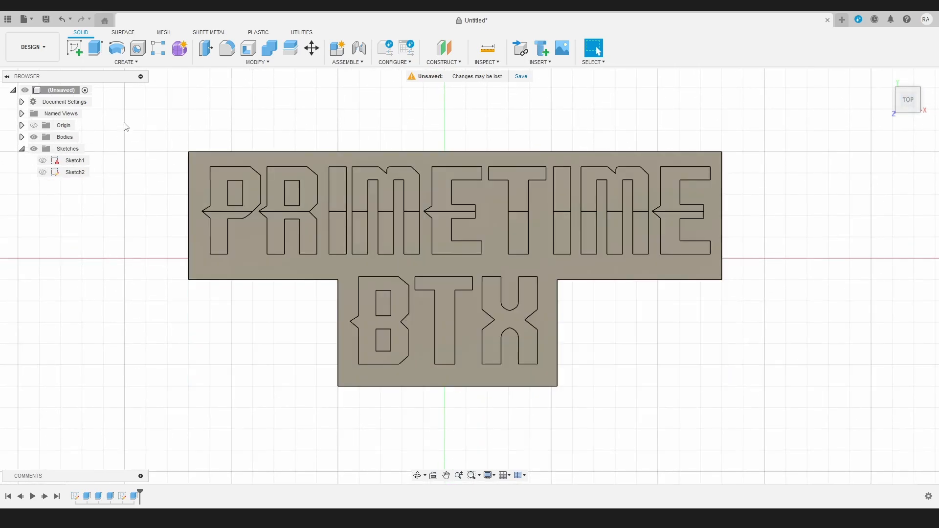
{"action": "left_click", "coordinate": [69, 172]}
{"action": "double_click", "coordinate": [55, 174]}
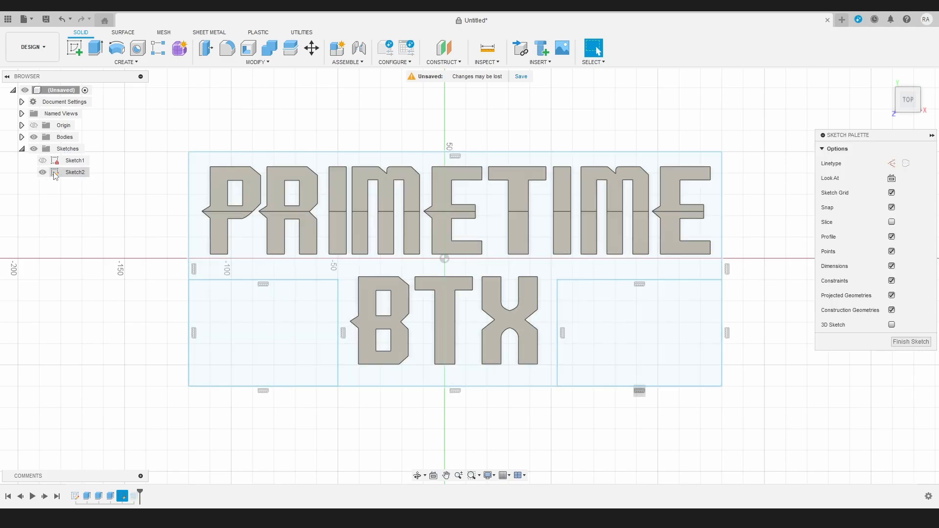
{"action": "right_click", "coordinate": [55, 174]}
{"action": "left_click", "coordinate": [161, 117]}
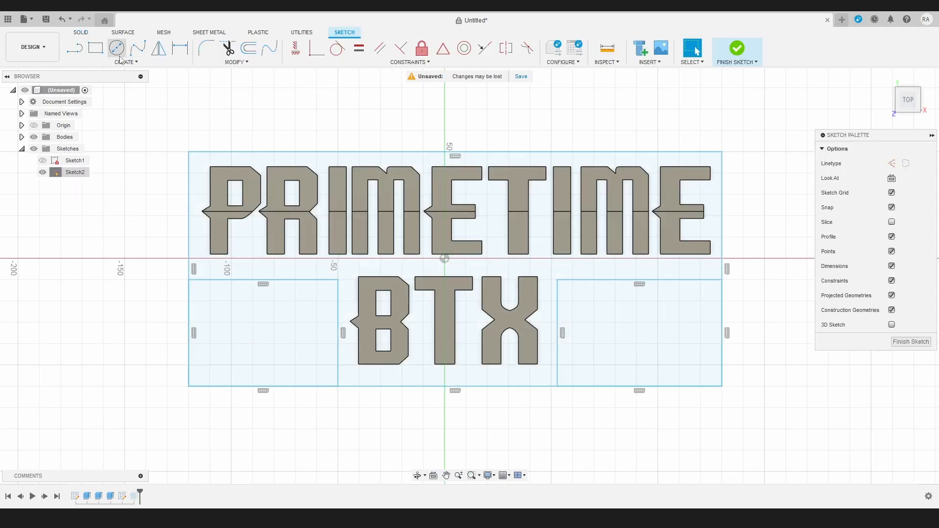
- Sketch concentric 40 mm and 30 mm circles above the plate, centred on the vertical axis with the outer one touching the upper edge
{"action": "left_click", "coordinate": [120, 53]}
{"action": "mouse_move", "coordinate": [498, 122]}
{"action": "middle_mouse_down", "text": "shift"}
{"action": "mouse_move", "coordinate": [471, 134]}
{"action": "mouse_move", "coordinate": [505, 127]}
{"action": "middle_mouse_up", "text": "shift"}
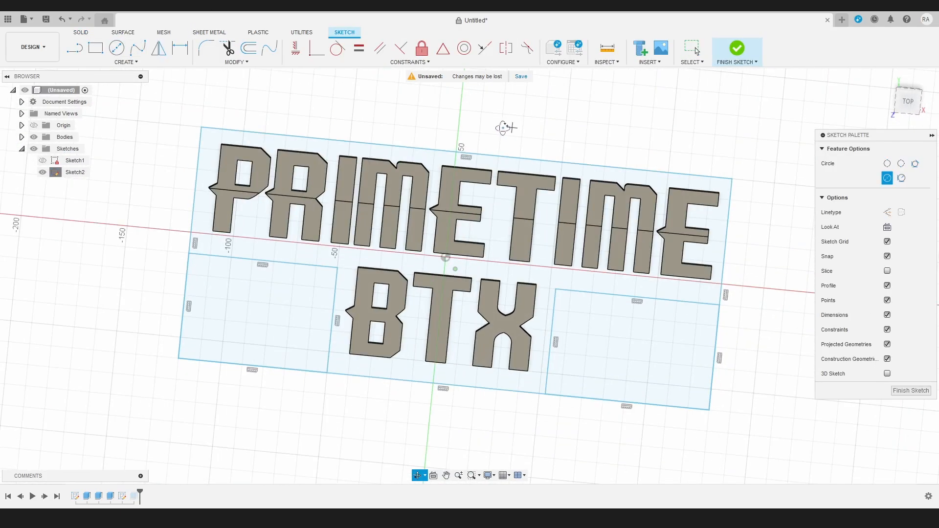
{"action": "left_click", "coordinate": [908, 102]}
{"action": "middle_click_drag", "start_coordinate": [427, 168], "coordinate": [408, 230]}
{"action": "left_click", "coordinate": [395, 230]}
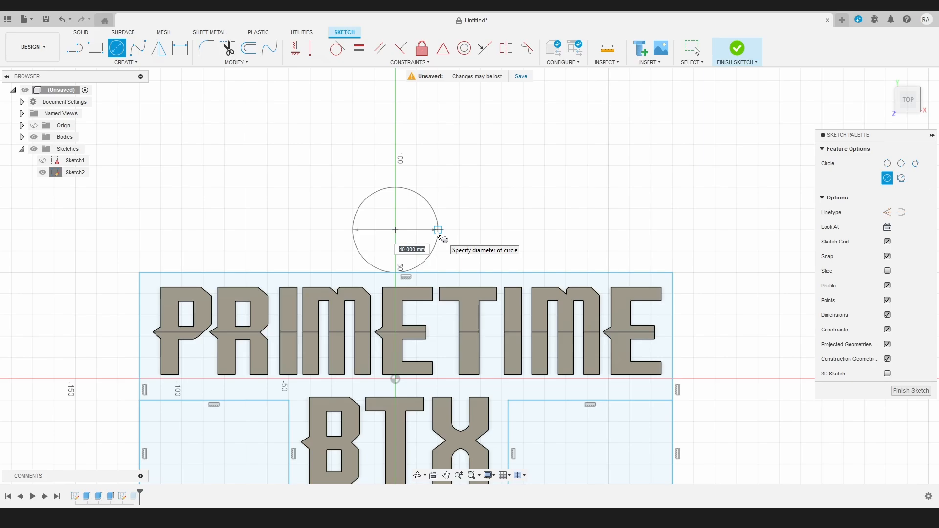
{"action": "left_click", "coordinate": [437, 232]}
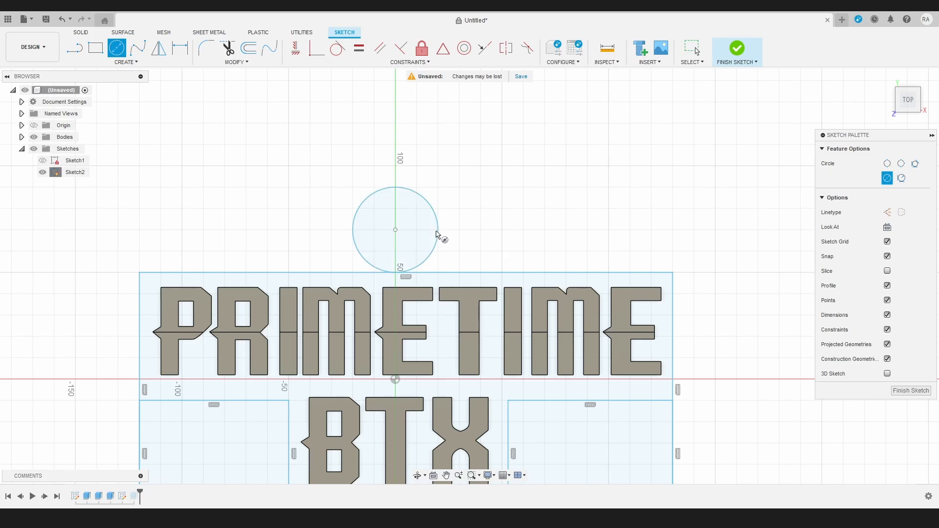
{"action": "scroll", "coordinate": [399, 234], "scroll_direction": "up", "scroll_amount": 4}
{"action": "left_click", "coordinate": [396, 231]}
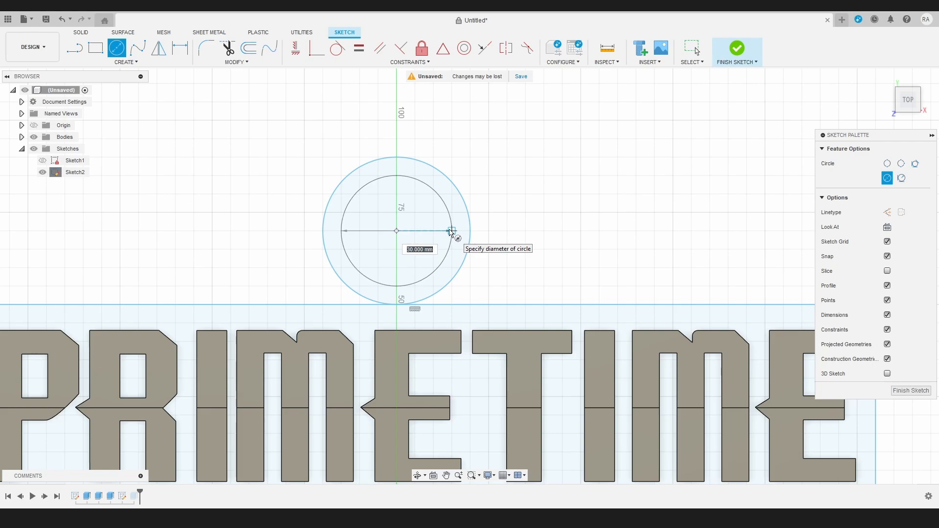
{"action": "left_click", "coordinate": [451, 232]}
- Sketch two narrow rectangles from the sides of the ring down to the plate's upper edge as the loop's legs
{"action": "left_click", "coordinate": [96, 48]}
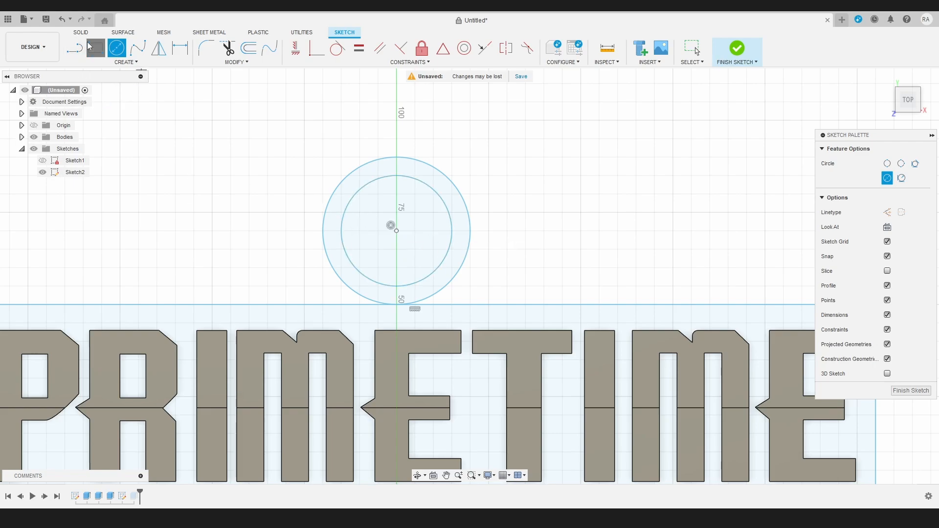
{"action": "left_click", "coordinate": [323, 230]}
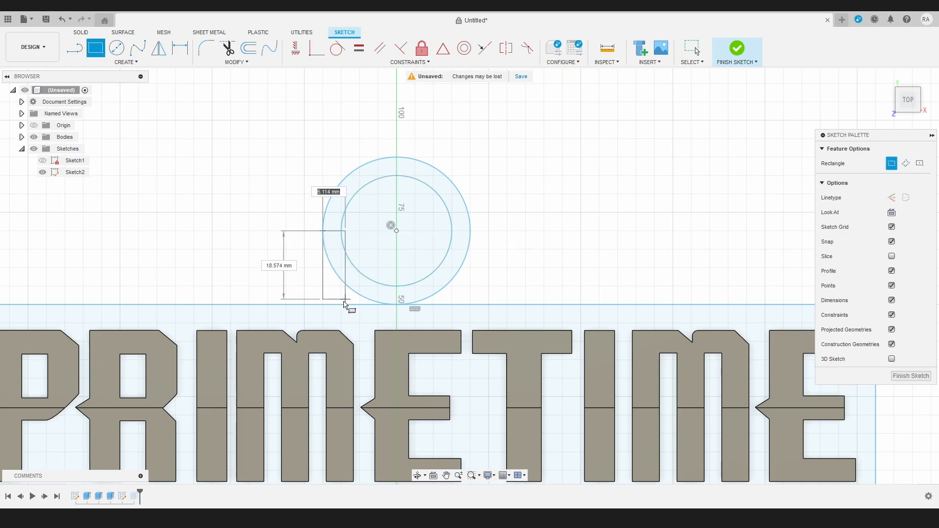
{"action": "left_click", "coordinate": [341, 305]}
{"action": "left_click", "coordinate": [452, 232]}
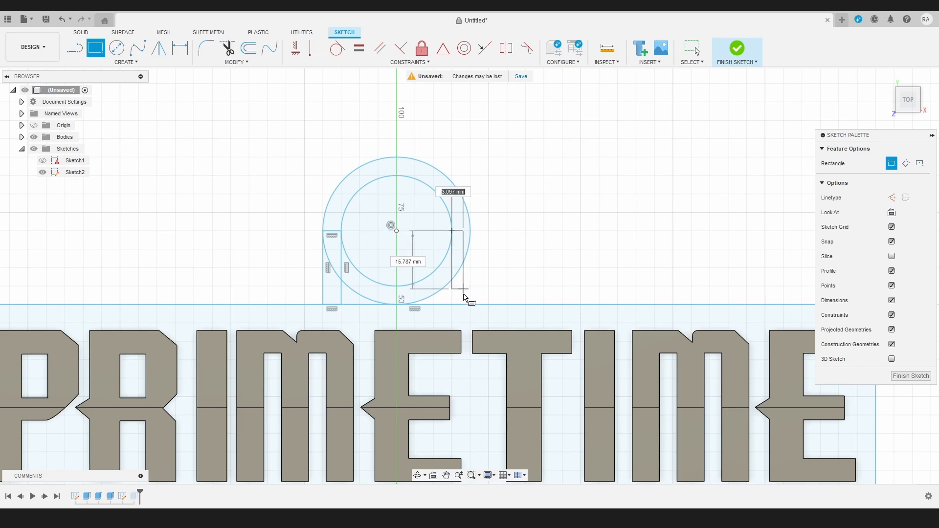
{"action": "left_click", "coordinate": [470, 305]}
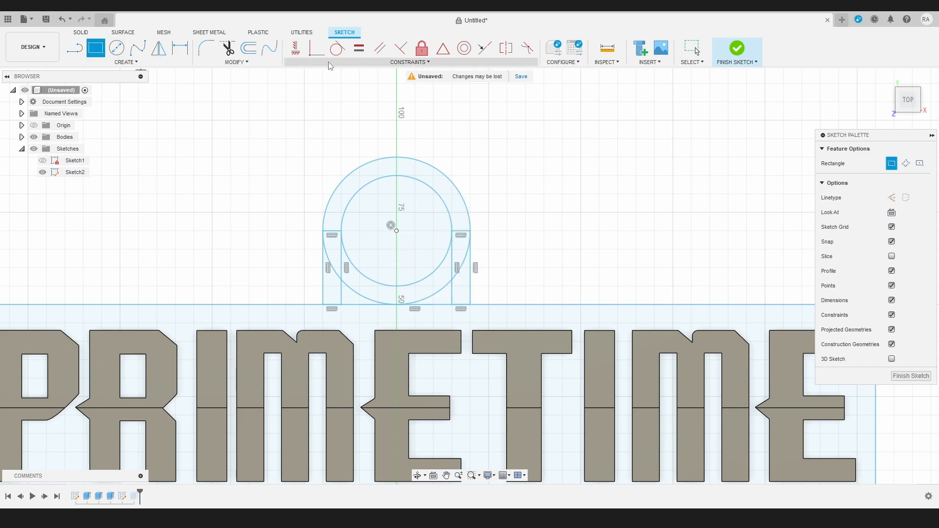
- Trim the circles' lower arcs between the legs, undoing the last two mistaken trims at the left leg
{"action": "left_click", "coordinate": [228, 48]}
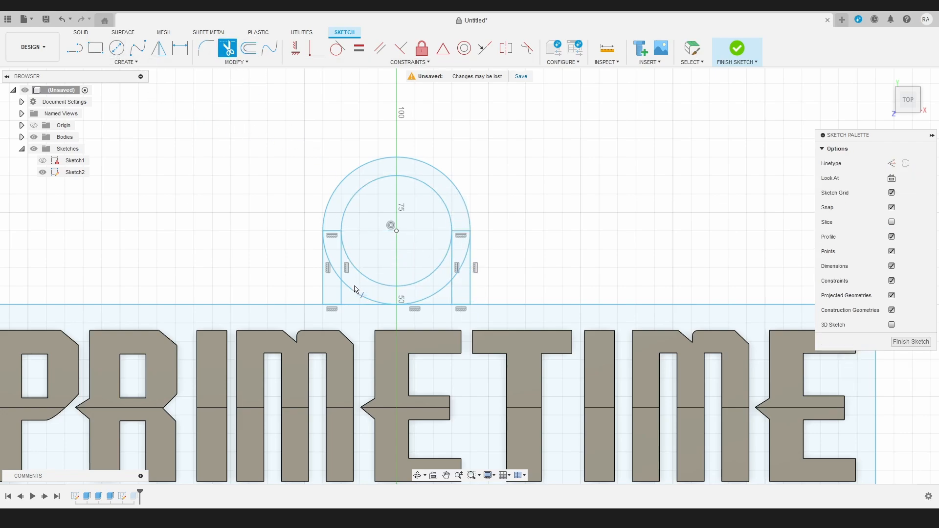
{"action": "left_click", "coordinate": [359, 273]}
{"action": "left_click", "coordinate": [351, 289]}
{"action": "left_click", "coordinate": [327, 262]}
{"action": "key", "text": "Escape"}
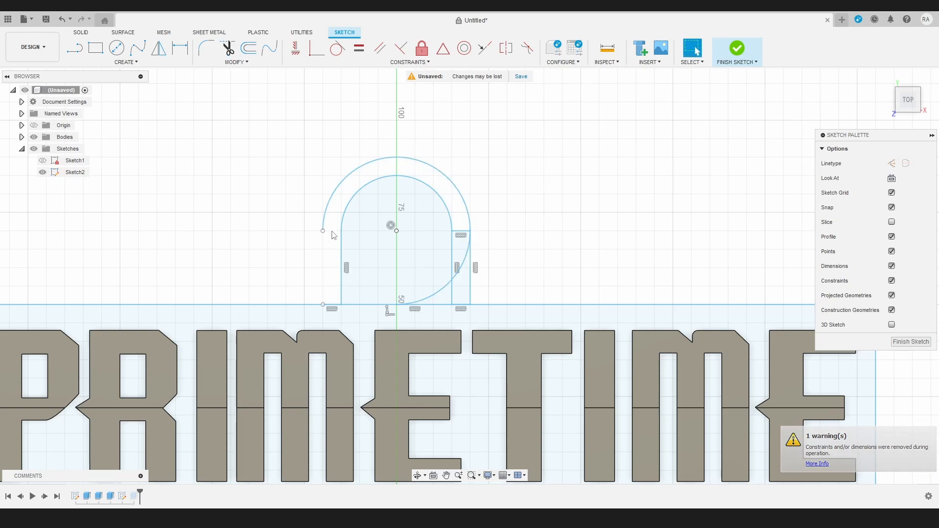
{"action": "key", "text": "ctrl+z"}
{"action": "key", "text": "ctrl+z"}
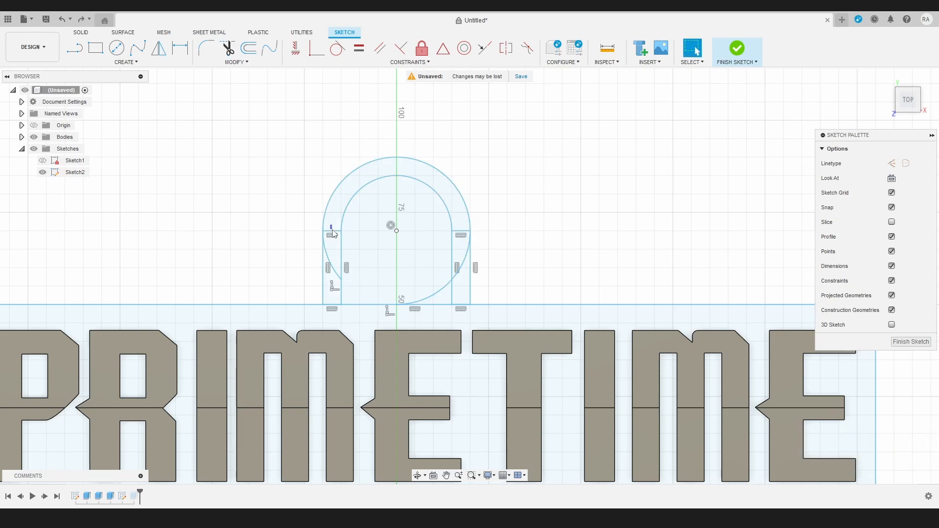
- Trim the remaining cross lines and arc pieces inside both legs, leaving a clean arch-shaped loop profile
{"action": "key", "text": "t"}
{"action": "left_click", "coordinate": [333, 231]}
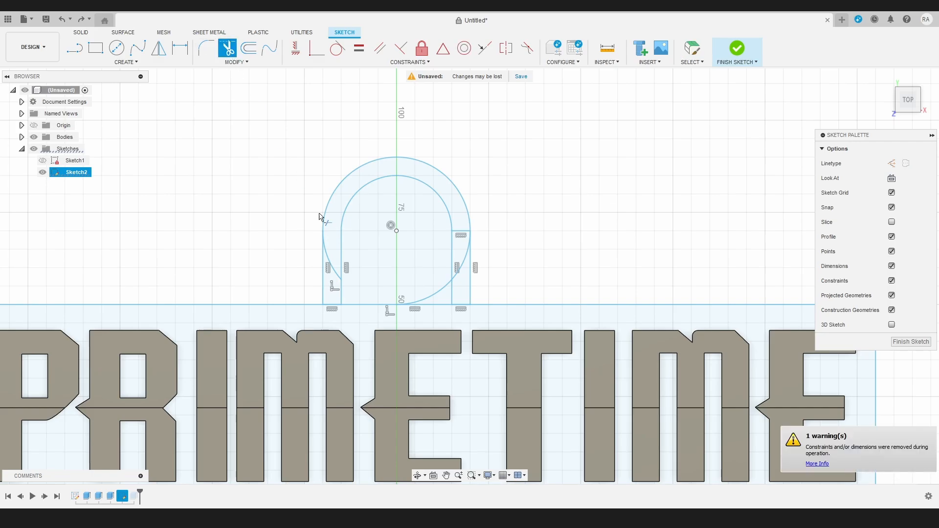
{"action": "left_click", "coordinate": [330, 268]}
{"action": "scroll", "coordinate": [284, 215], "scroll_direction": "down", "scroll_amount": 5}
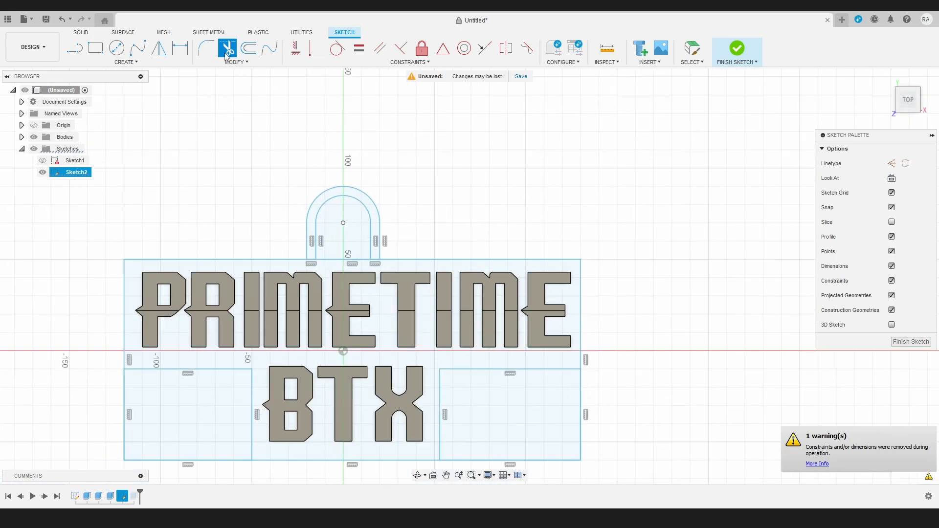
- Move the loop's two arcs -10 mm in Y to shorten the legs and finish the sketch
{"action": "key", "text": "l"}
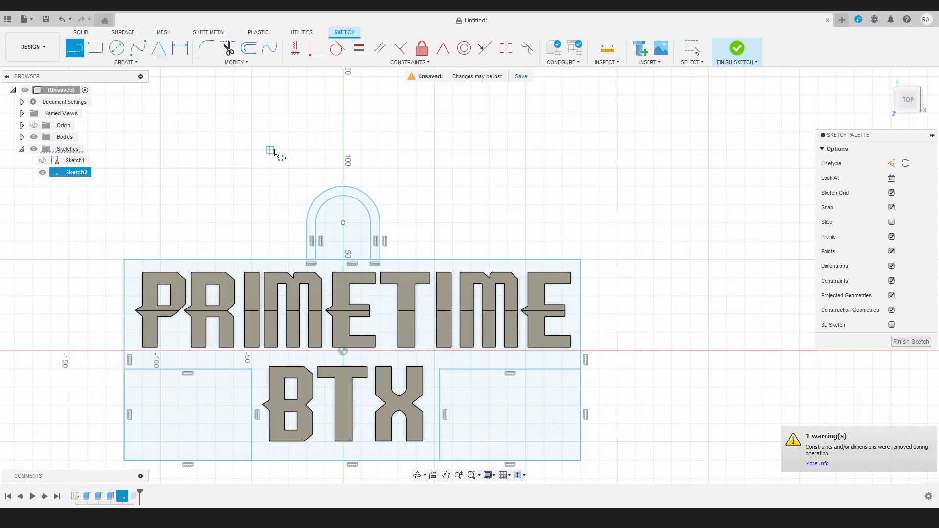
{"action": "scroll", "coordinate": [338, 187], "scroll_direction": "down", "scroll_amount": 2}
{"action": "scroll", "coordinate": [337, 187], "scroll_direction": "up", "scroll_amount": 2}
{"action": "left_click", "coordinate": [696, 50]}
{"action": "left_click_drag", "start_coordinate": [278, 154], "coordinate": [430, 256]}
{"action": "scroll", "coordinate": [346, 192], "scroll_direction": "up", "scroll_amount": 2}
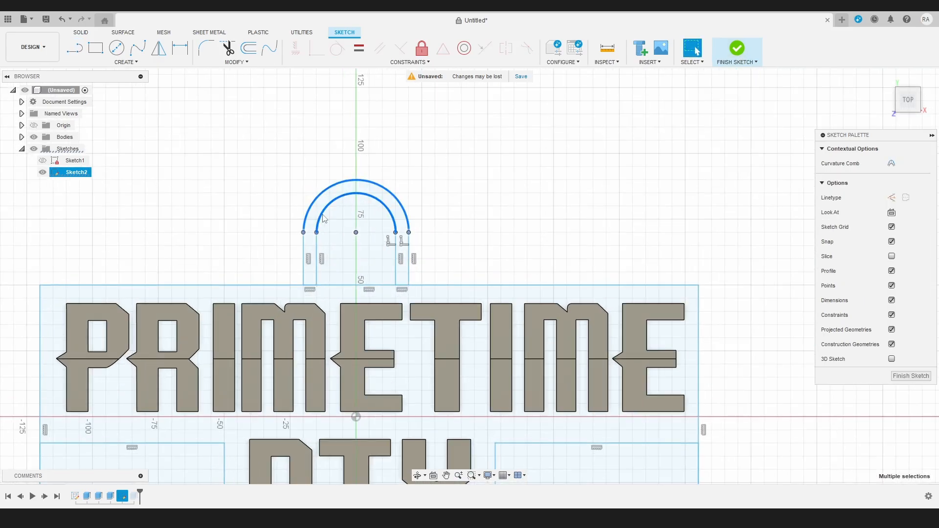
{"action": "right_click", "coordinate": [323, 236]}
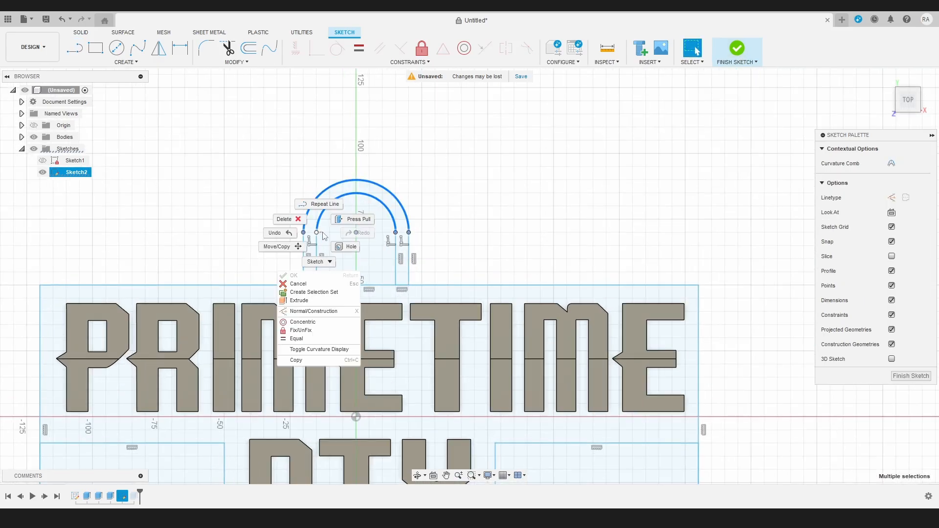
{"action": "left_click", "coordinate": [279, 246]}
{"action": "left_click_drag", "start_coordinate": [355, 203], "coordinate": [352, 234]}
{"action": "scroll", "coordinate": [234, 212], "scroll_direction": "up", "scroll_amount": 1}
{"action": "scroll", "coordinate": [239, 223], "scroll_direction": "down", "scroll_amount": 3}
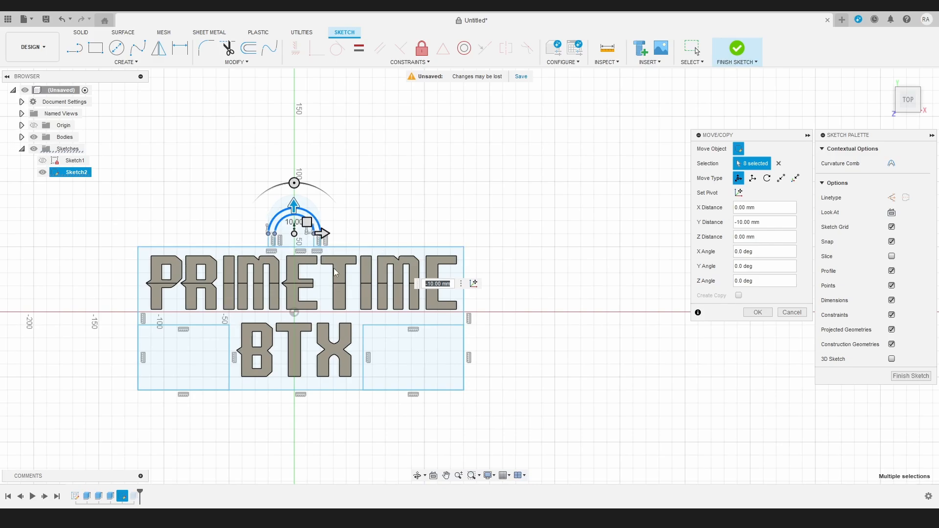
{"action": "left_click", "coordinate": [757, 313]}
{"action": "left_click", "coordinate": [910, 342]}
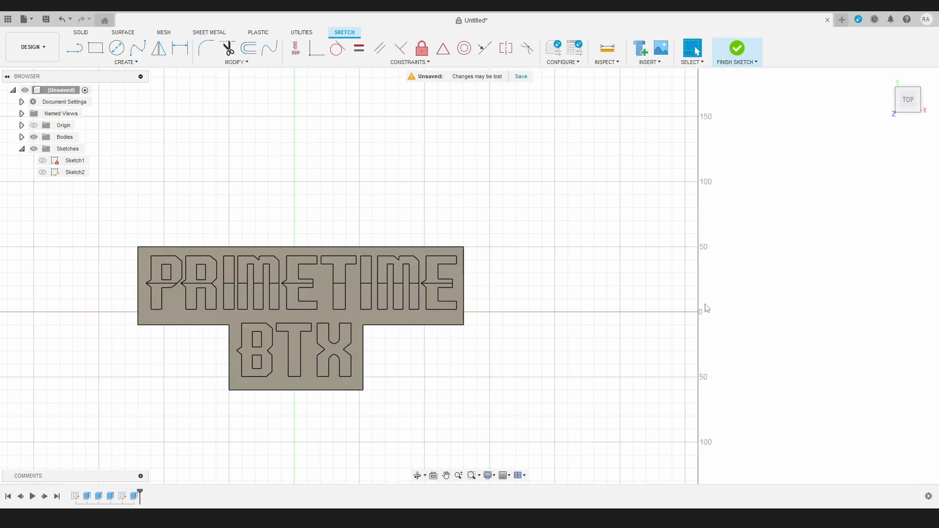
- Show only the outline sketch and extrude the arch-shaped loop profile -4 mm, joined to the backing plate
{"action": "left_click", "coordinate": [42, 161]}
{"action": "left_click", "coordinate": [42, 172]}
{"action": "left_click", "coordinate": [42, 161]}
{"action": "scroll", "coordinate": [217, 237], "scroll_direction": "up", "scroll_amount": 3}
{"action": "middle_click_drag", "start_coordinate": [216, 206], "coordinate": [239, 225], "text": "shift"}
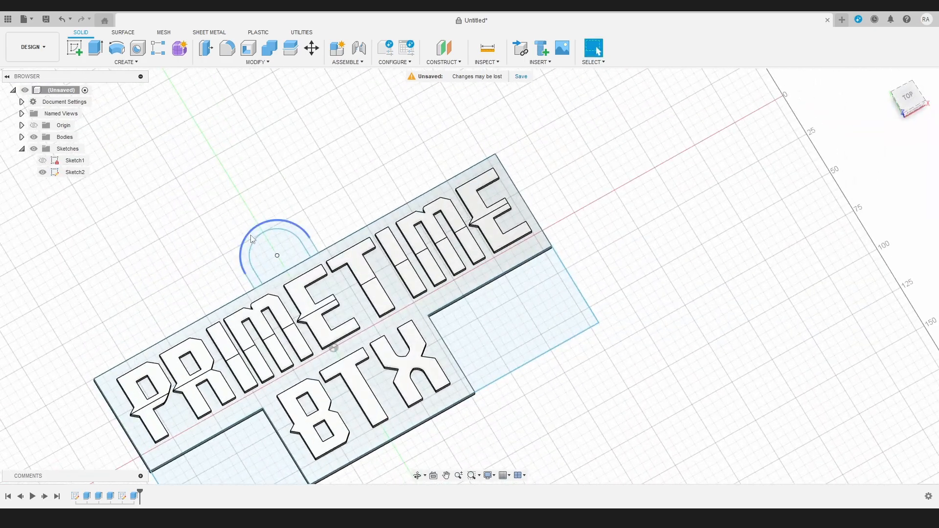
{"action": "left_click", "coordinate": [252, 238]}
{"action": "key", "text": "e"}
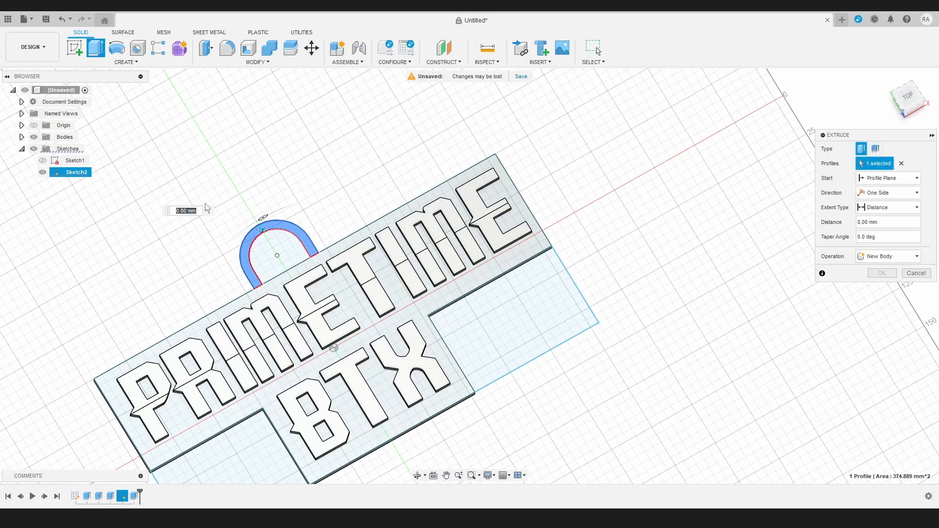
{"action": "type", "text": "-4"}
{"action": "key", "text": "Return"}
{"action": "middle_click_drag", "start_coordinate": [256, 320], "coordinate": [282, 226], "text": "shift"}
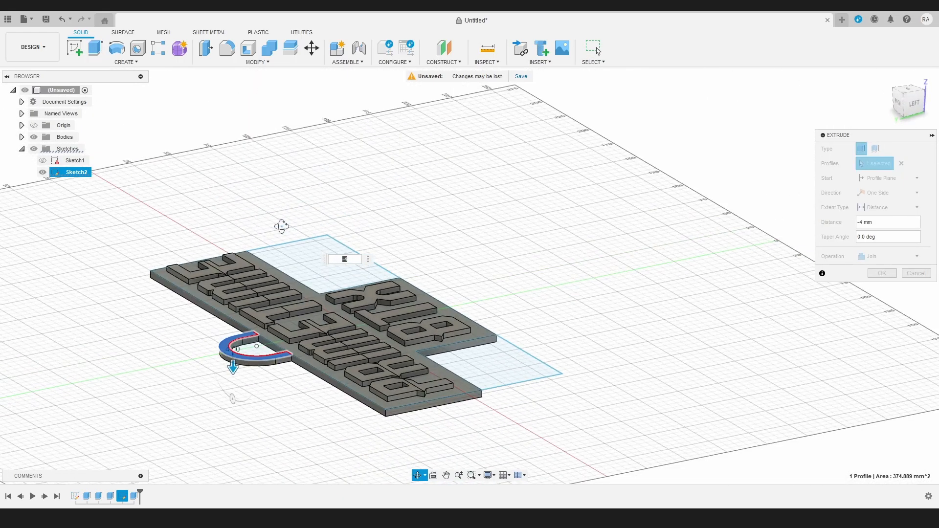
{"action": "left_click", "coordinate": [881, 274]}
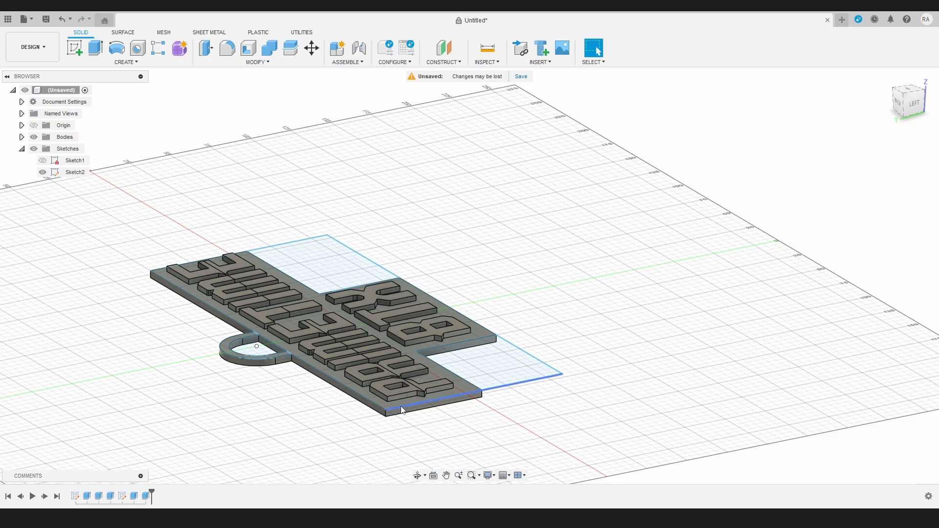
- Inspect the sign with its loop from several angles and hide all sketches
{"action": "middle_click_drag", "start_coordinate": [459, 389], "coordinate": [530, 365], "text": "shift"}
{"action": "scroll", "coordinate": [410, 357], "scroll_direction": "up", "scroll_amount": 5}
{"action": "middle_click_drag", "start_coordinate": [409, 353], "coordinate": [487, 342], "text": "shift"}
{"action": "scroll", "coordinate": [541, 344], "scroll_direction": "down", "scroll_amount": 1}
{"action": "scroll", "coordinate": [540, 344], "scroll_direction": "up", "scroll_amount": 4}
{"action": "scroll", "coordinate": [541, 347], "scroll_direction": "down", "scroll_amount": 5}
{"action": "scroll", "coordinate": [396, 362], "scroll_direction": "up", "scroll_amount": 5}
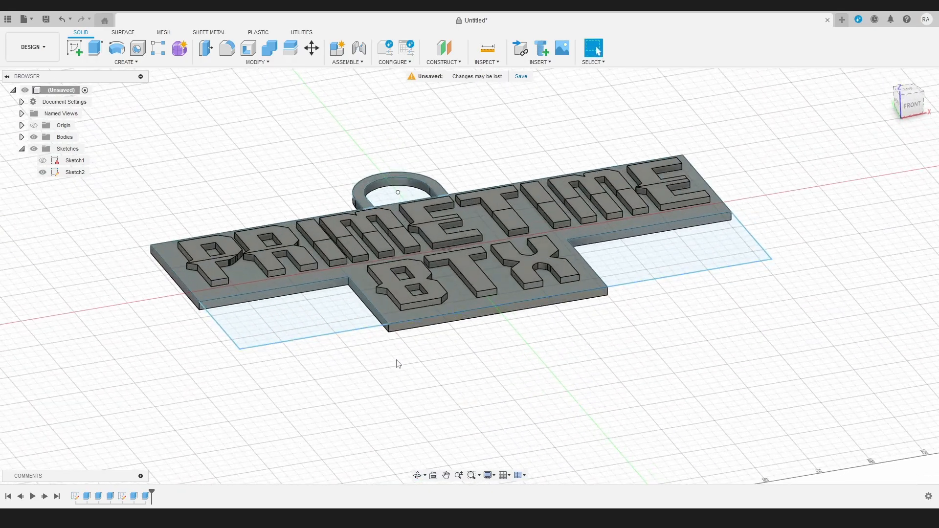
{"action": "middle_click_drag", "start_coordinate": [397, 377], "coordinate": [370, 353], "text": "shift"}
{"action": "left_click", "coordinate": [34, 148]}
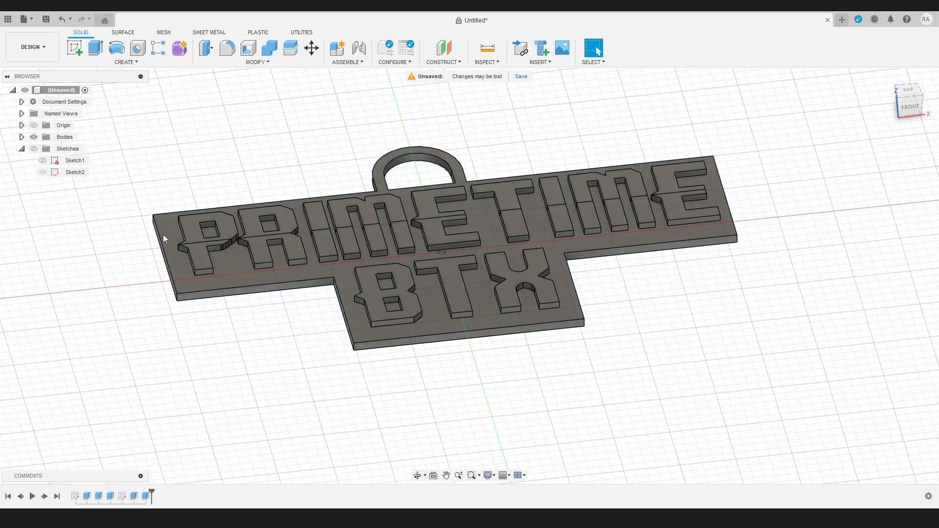
- Fillet the plate's vertical corner edges and the loop's inner and outer junction edges with a 2.5 mm radius
{"action": "scroll", "coordinate": [318, 321], "scroll_direction": "down", "scroll_amount": 2}
{"action": "scroll", "coordinate": [269, 321], "scroll_direction": "up", "scroll_amount": 5}
{"action": "middle_click_drag", "start_coordinate": [269, 321], "coordinate": [255, 363]}
{"action": "middle_click_drag", "start_coordinate": [255, 363], "coordinate": [206, 326], "text": "shift"}
{"action": "left_click", "coordinate": [160, 318]}
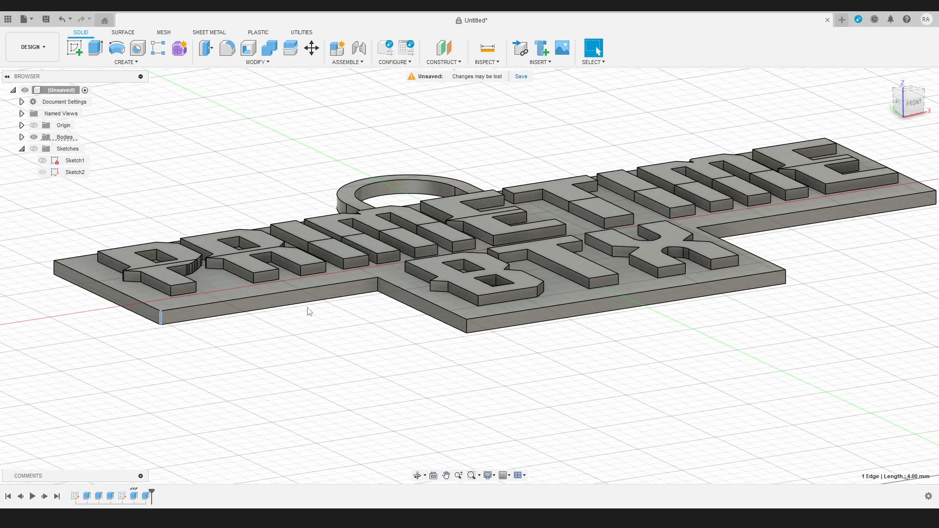
{"action": "left_click", "coordinate": [378, 288], "text": "shift"}
{"action": "middle_click_drag", "start_coordinate": [787, 290], "coordinate": [556, 277], "text": "shift"}
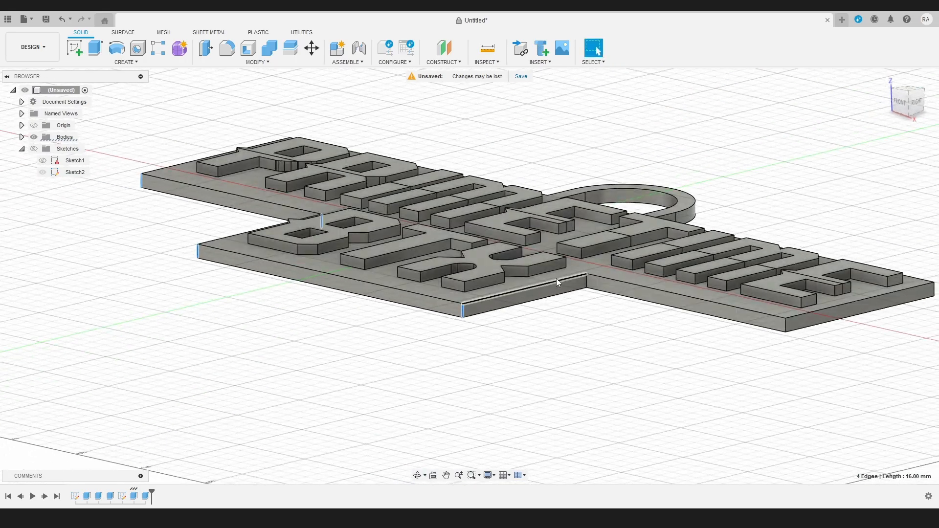
{"action": "left_click", "coordinate": [586, 283], "text": "shift"}
{"action": "left_click", "coordinate": [785, 326], "text": "shift"}
{"action": "middle_click_drag", "start_coordinate": [782, 342], "coordinate": [195, 329], "text": "shift"}
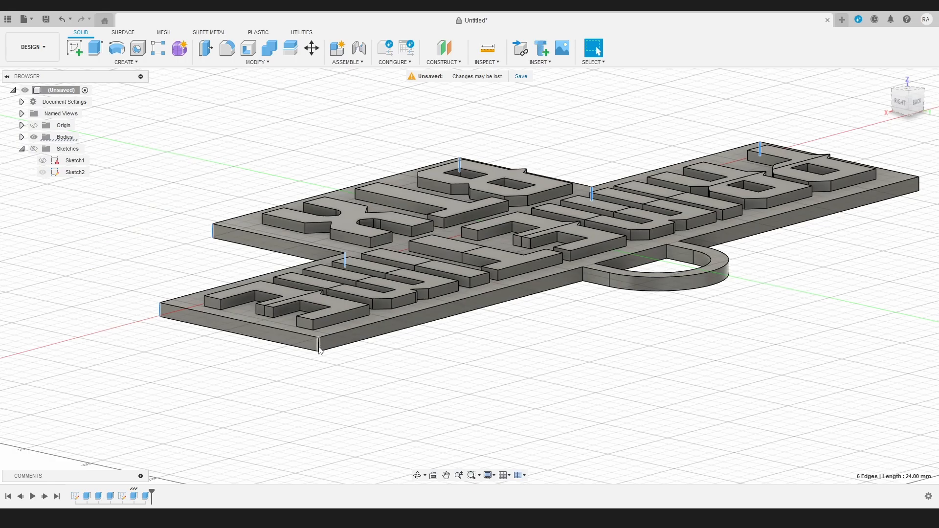
{"action": "left_click", "coordinate": [582, 274], "text": "shift"}
{"action": "middle_click_drag", "start_coordinate": [646, 315], "coordinate": [421, 296], "text": "shift"}
{"action": "left_click", "coordinate": [458, 299], "text": "shift"}
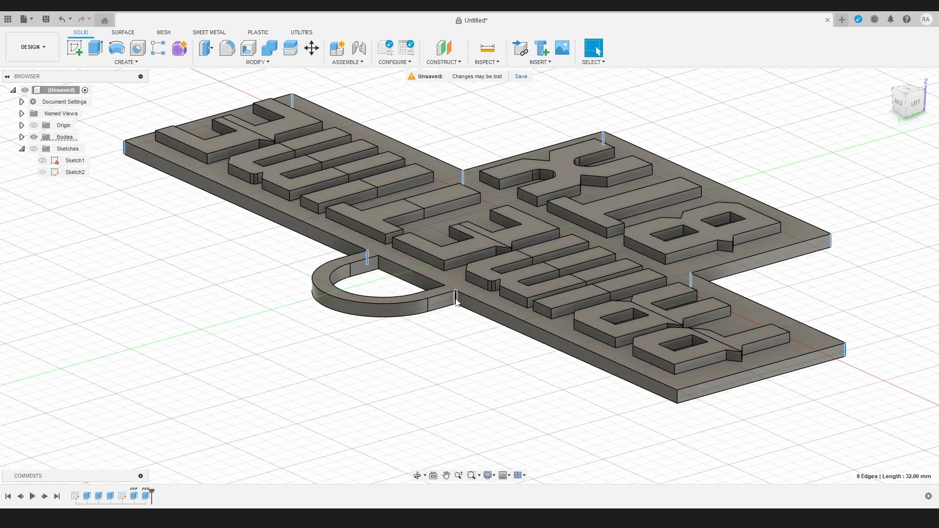
{"action": "left_click", "coordinate": [679, 397], "text": "shift"}
{"action": "middle_click_drag", "start_coordinate": [472, 329], "coordinate": [488, 339]}
{"action": "scroll", "coordinate": [485, 340], "scroll_direction": "down", "scroll_amount": 2}
{"action": "scroll", "coordinate": [412, 308], "scroll_direction": "up", "scroll_amount": 5}
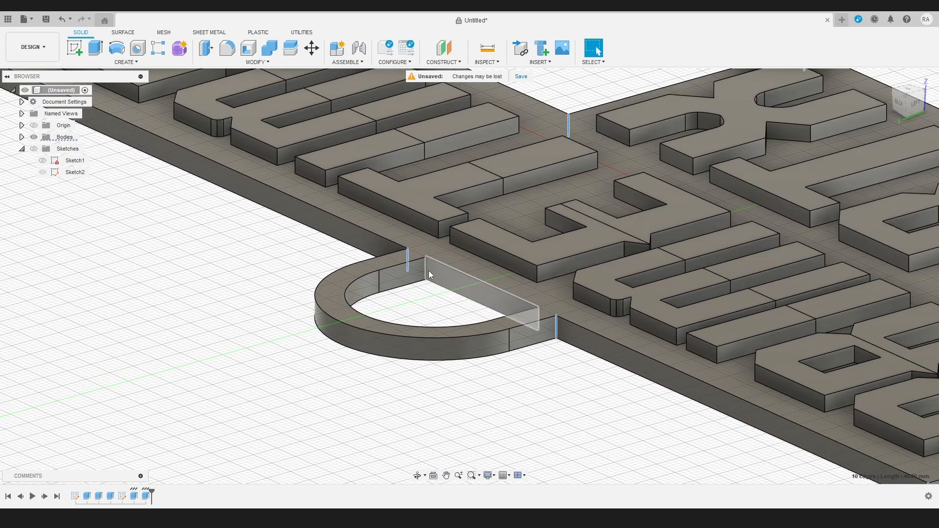
{"action": "left_click", "coordinate": [425, 271], "text": "shift"}
{"action": "middle_click_drag", "start_coordinate": [421, 318], "coordinate": [524, 334], "text": "shift"}
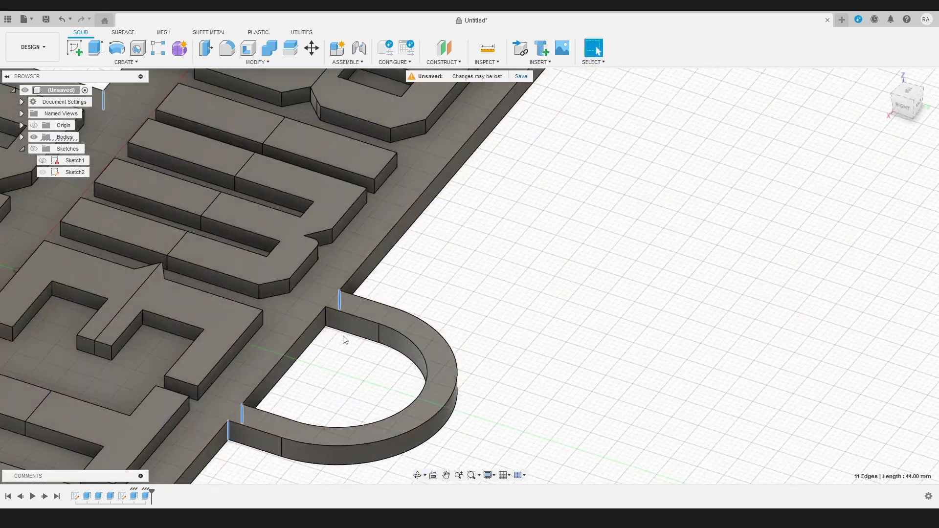
{"action": "scroll", "coordinate": [327, 324], "scroll_direction": "up", "scroll_amount": 1}
{"action": "scroll", "coordinate": [327, 324], "scroll_direction": "down", "scroll_amount": 6}
{"action": "middle_click_drag", "start_coordinate": [328, 324], "coordinate": [391, 187], "text": "shift"}
{"action": "scroll", "coordinate": [398, 313], "scroll_direction": "down", "scroll_amount": 3}
{"action": "scroll", "coordinate": [406, 309], "scroll_direction": "up", "scroll_amount": 8}
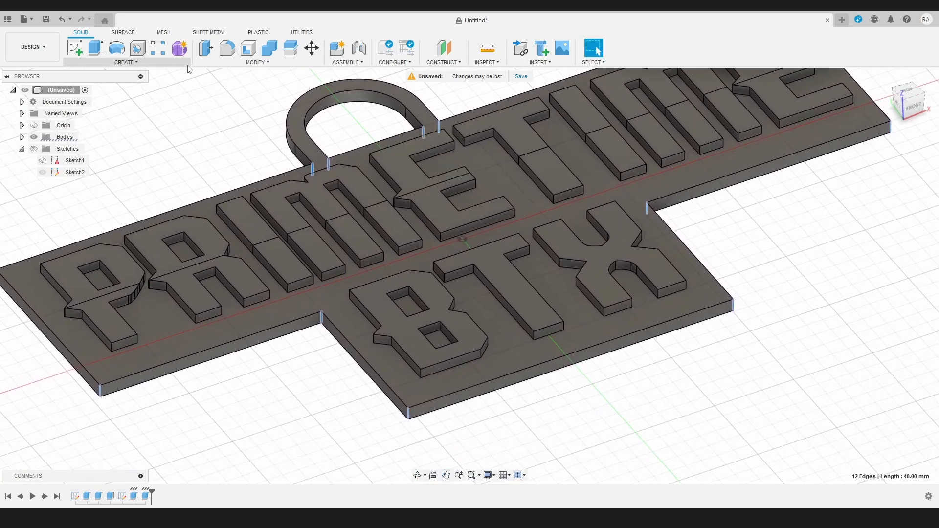
{"action": "left_click", "coordinate": [235, 50]}
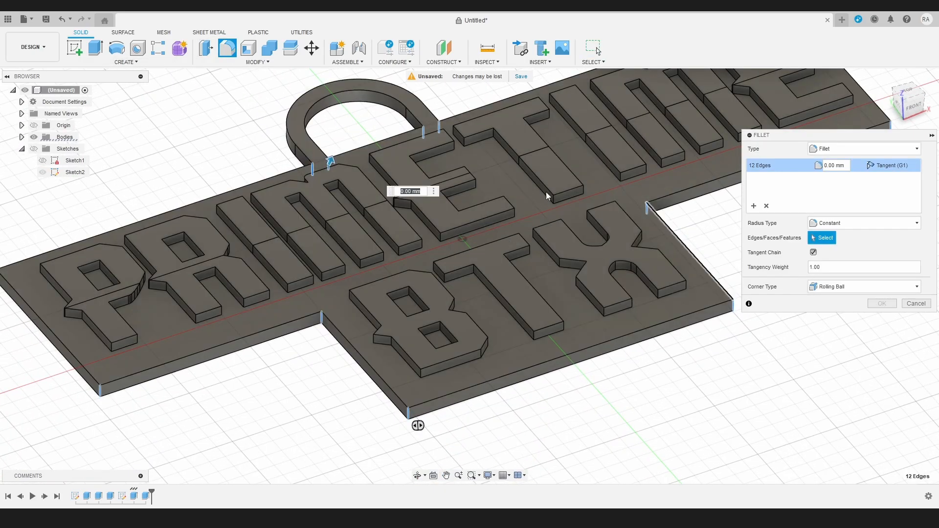
{"action": "left_click_drag", "start_coordinate": [332, 158], "coordinate": [330, 159]}
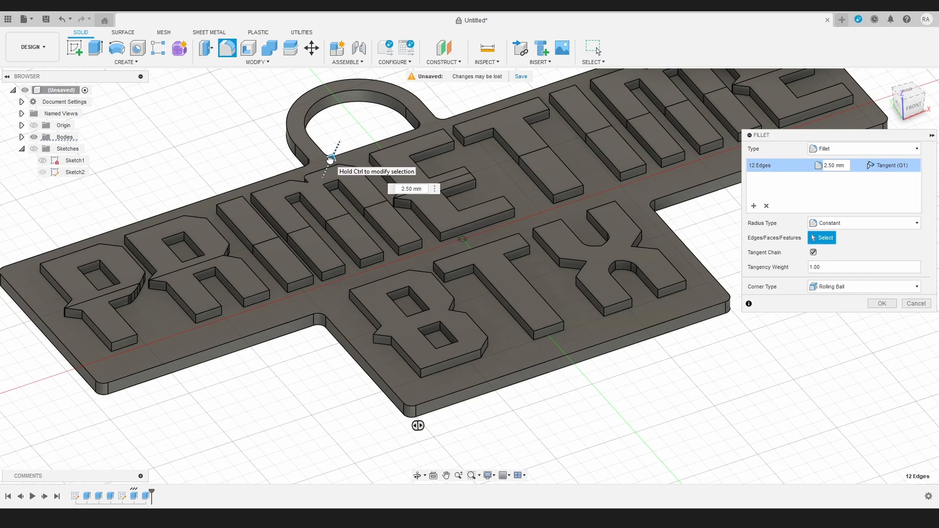
{"action": "scroll", "coordinate": [457, 273], "scroll_direction": "up", "scroll_amount": 3}
{"action": "scroll", "coordinate": [503, 276], "scroll_direction": "down", "scroll_amount": 6}
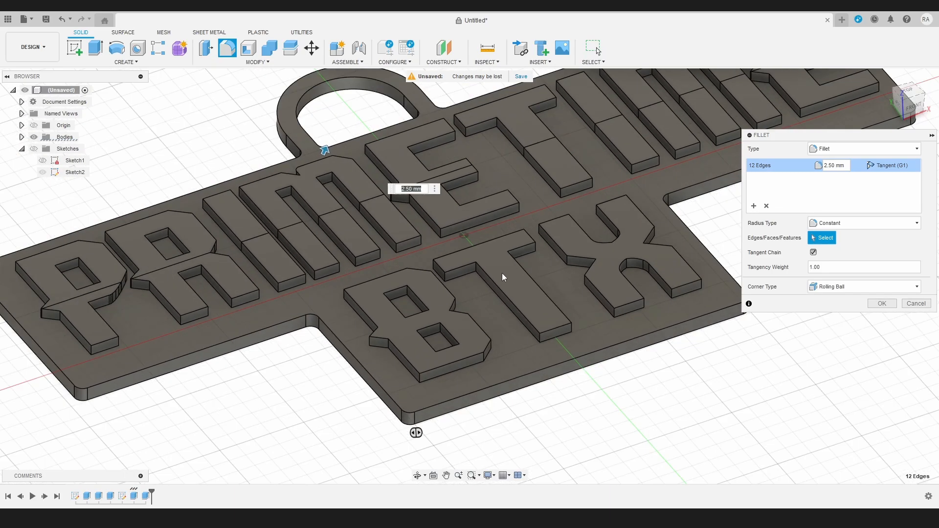
{"action": "middle_click_drag", "start_coordinate": [694, 279], "coordinate": [669, 315], "text": "shift"}
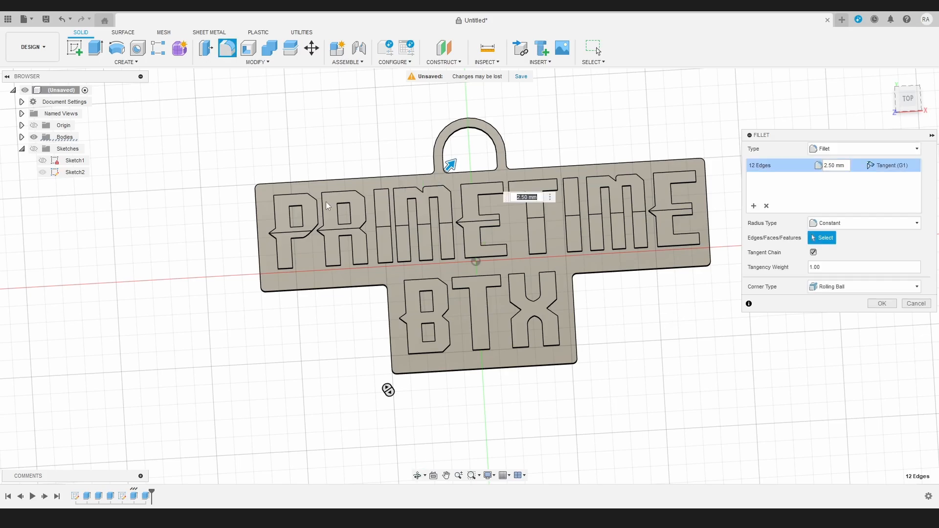
{"action": "left_click", "coordinate": [882, 303]}
- Examine the filleted sign from an angle and return to the top view
{"action": "scroll", "coordinate": [695, 318], "scroll_direction": "up", "scroll_amount": 5}
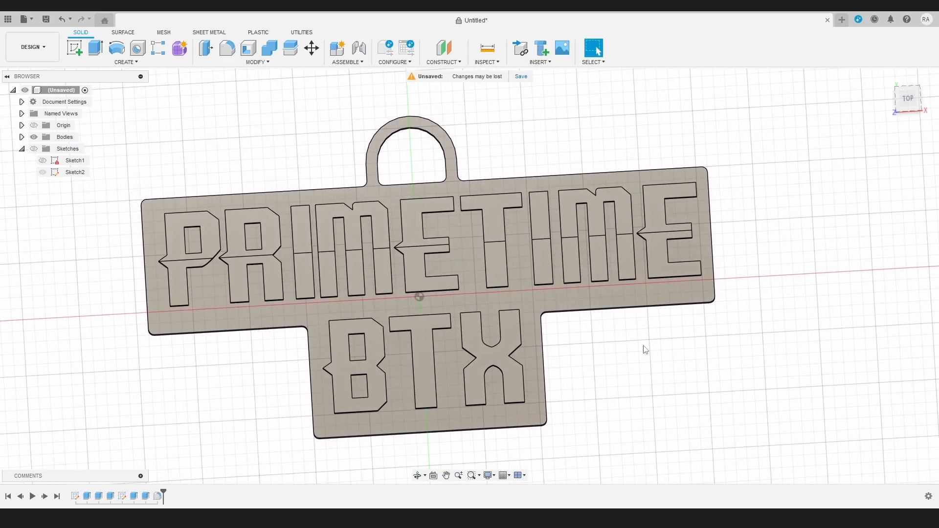
{"action": "middle_click_drag", "start_coordinate": [595, 375], "coordinate": [571, 304], "text": "shift"}
{"action": "left_click", "coordinate": [598, 50]}
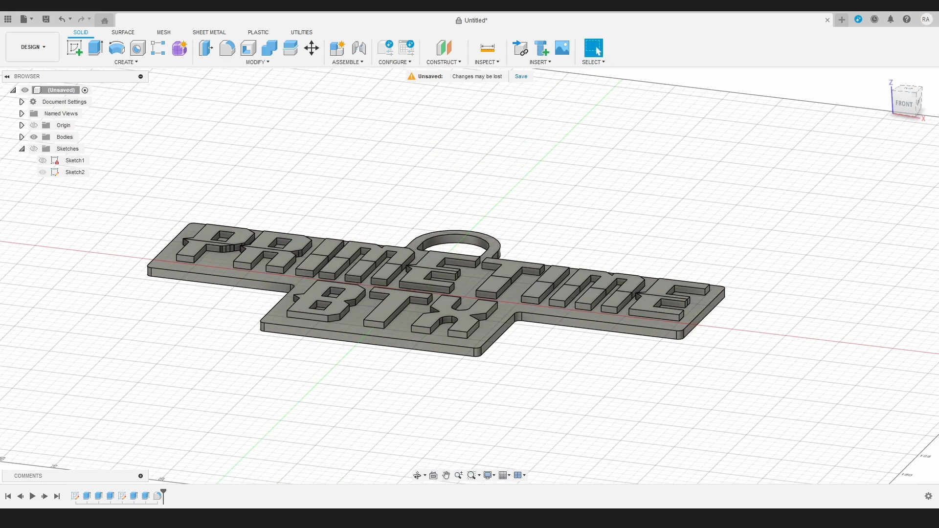
{"action": "left_click", "coordinate": [908, 91]}
{"action": "middle_click_drag", "start_coordinate": [640, 254], "coordinate": [614, 168], "text": "shift"}
{"action": "left_click", "coordinate": [908, 94]}
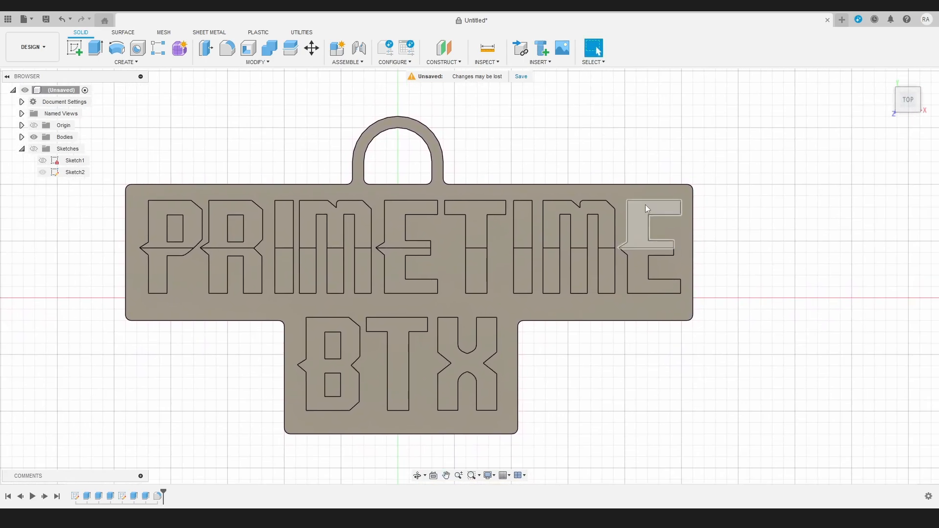
{"action": "scroll", "coordinate": [342, 188], "scroll_direction": "down", "scroll_amount": 3}
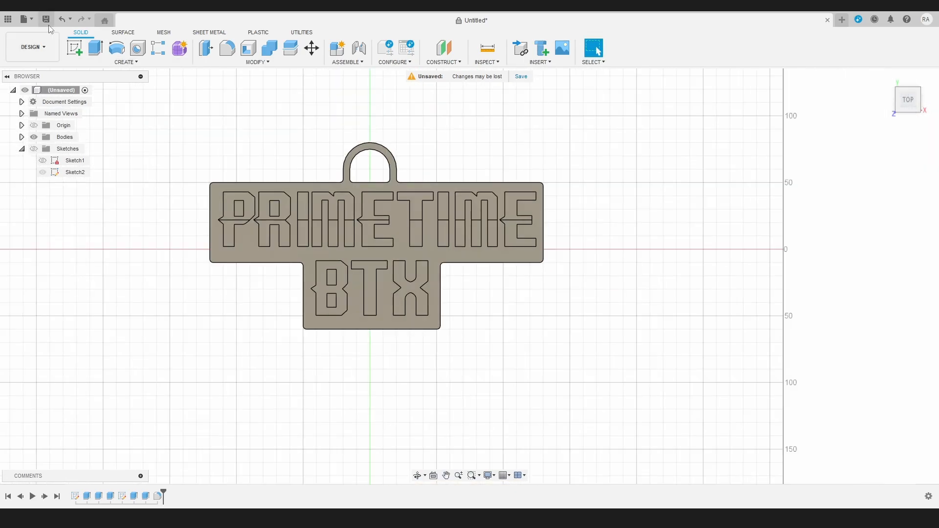
- Export the sign as an STL file named PrimeTime_Printable and dismiss the export notification
{"action": "left_click", "coordinate": [24, 19]}
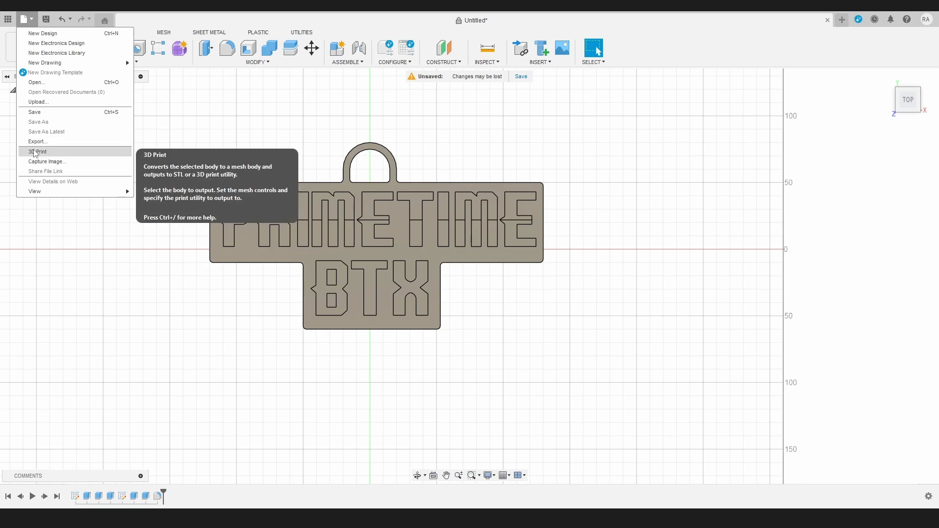
{"action": "left_click", "coordinate": [38, 142]}
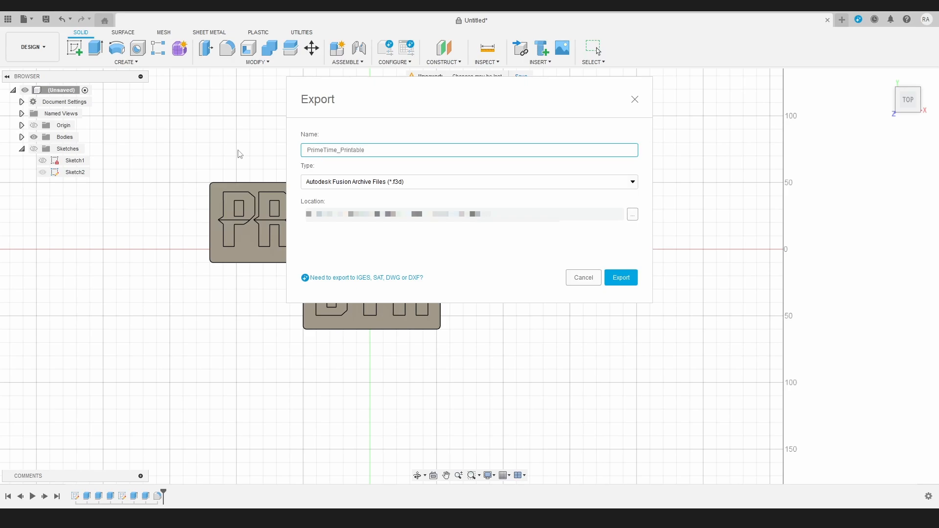
{"action": "left_click", "coordinate": [445, 186]}
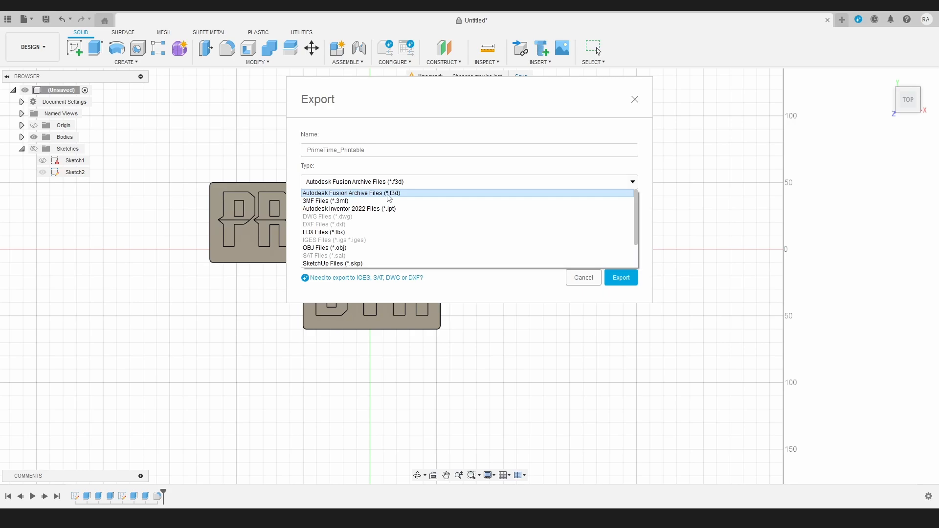
{"action": "scroll", "coordinate": [352, 221], "scroll_direction": "down", "scroll_amount": 2}
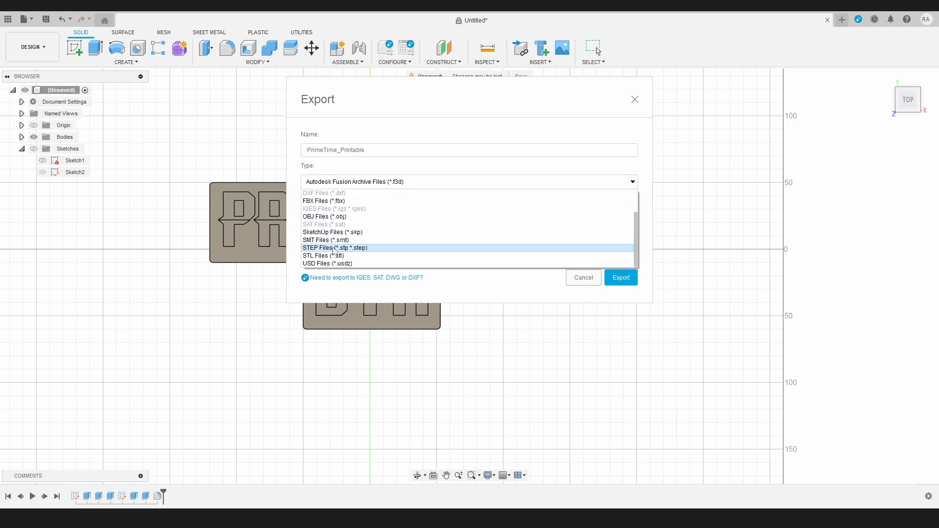
{"action": "left_click", "coordinate": [339, 254]}
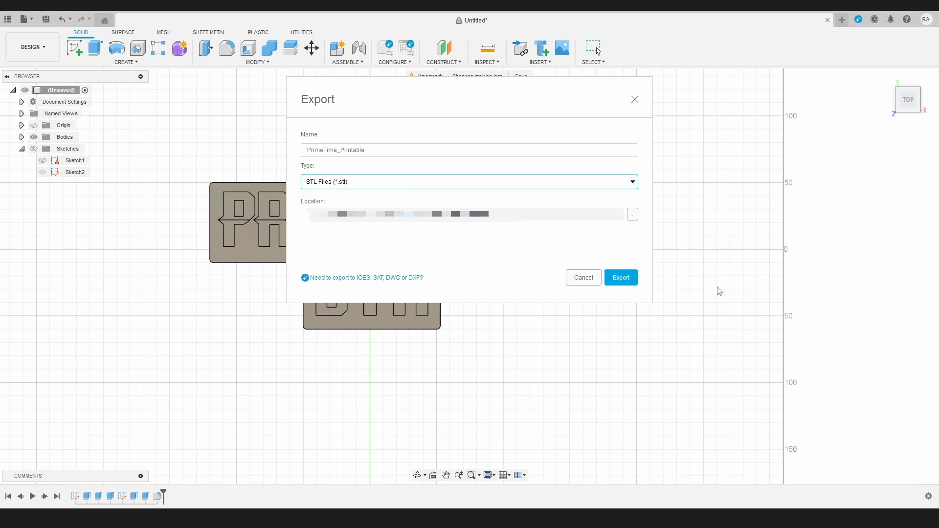
{"action": "left_click", "coordinate": [621, 278]}
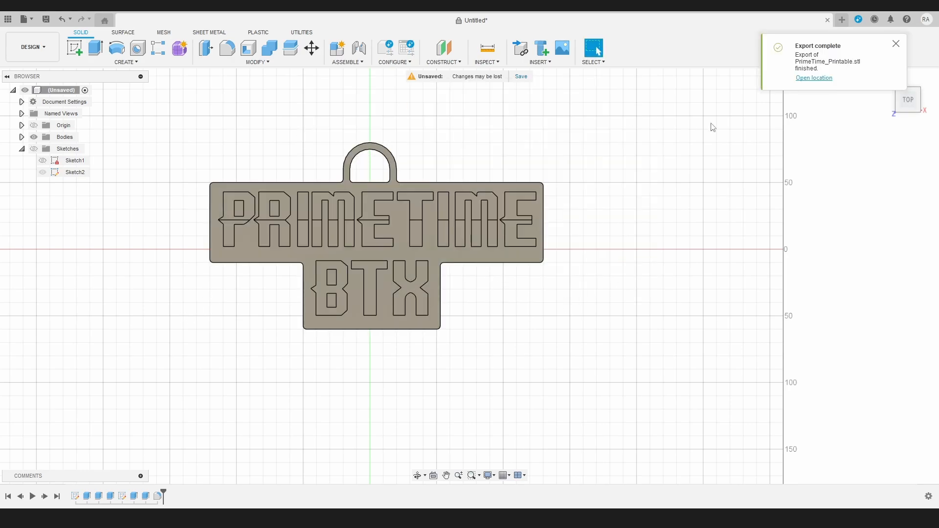
{"action": "left_click", "coordinate": [897, 44]}
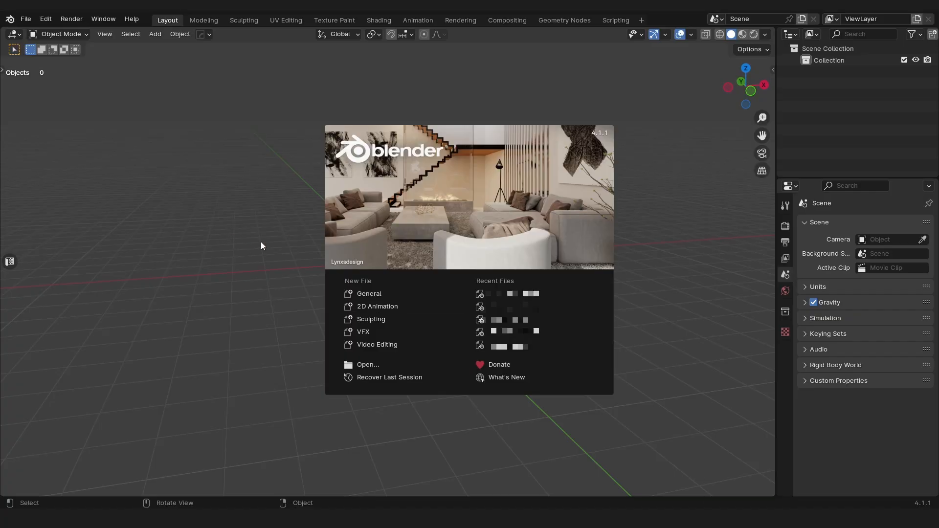
- Switch to Blender, dismiss the splash screen and import WindUp.svg as scalable vector graphics
{"action": "left_click", "coordinate": [262, 246]}
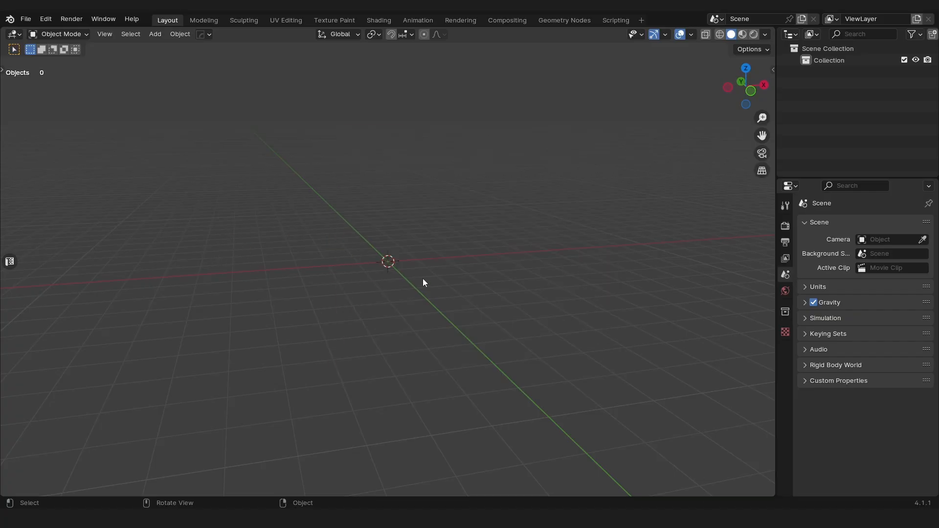
{"action": "left_click", "coordinate": [26, 18]}
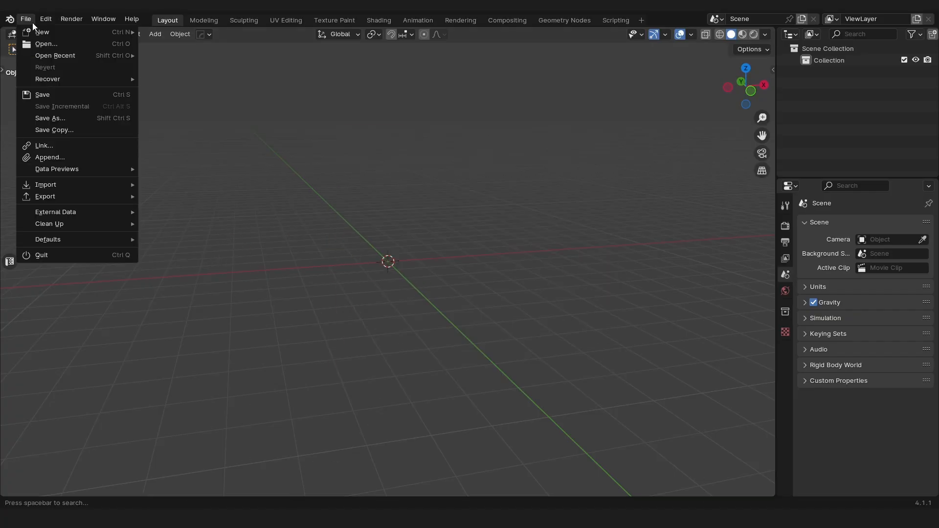
{"action": "mouse_move", "coordinate": [54, 182]}
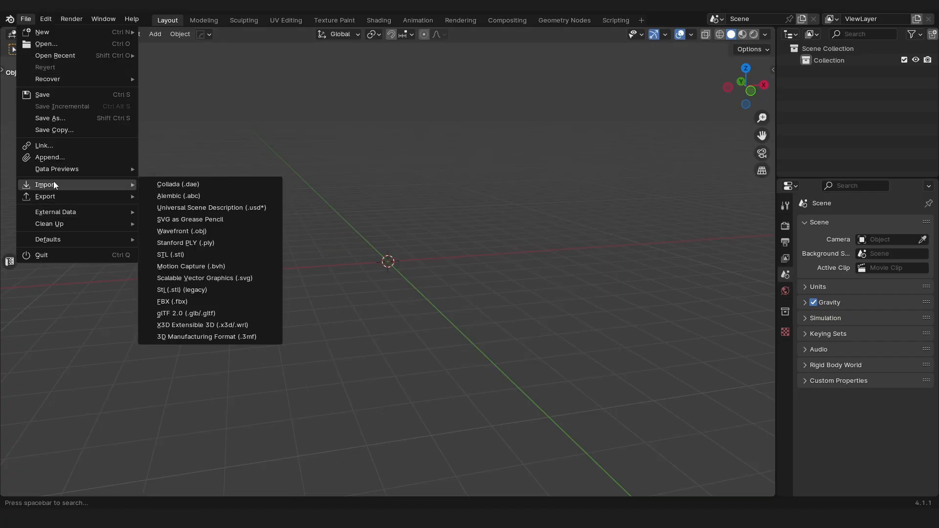
{"action": "left_click", "coordinate": [191, 279]}
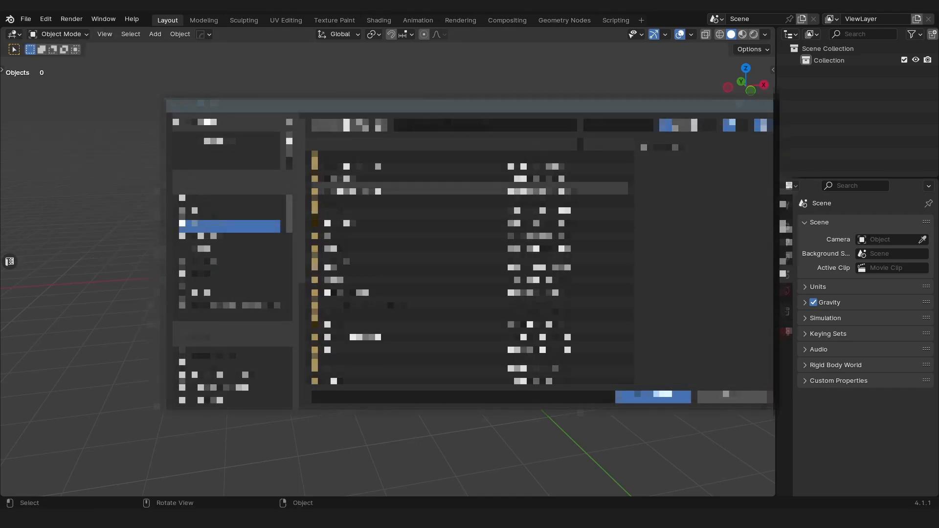
{"action": "left_click", "coordinate": [505, 127]}
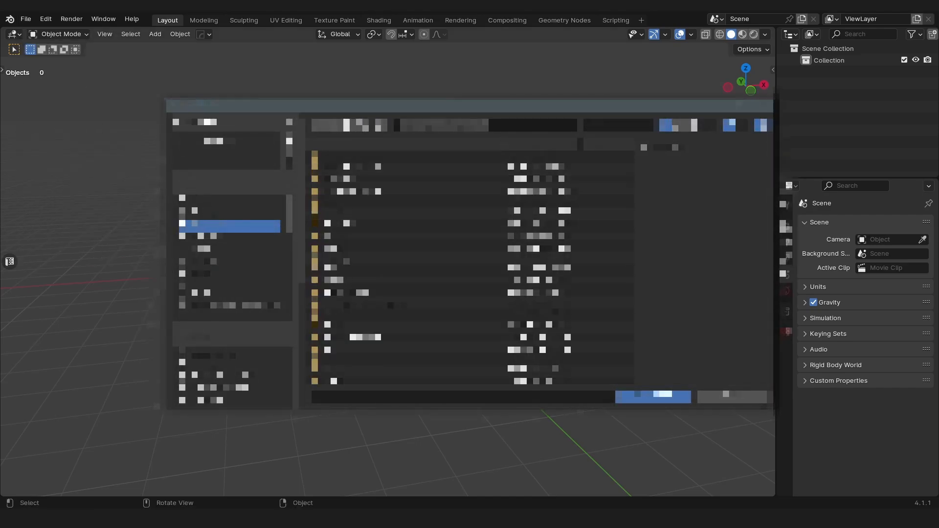
{"action": "key", "text": "ctrl+v"}
{"action": "key", "text": "Return"}
{"action": "left_click", "coordinate": [653, 396]}
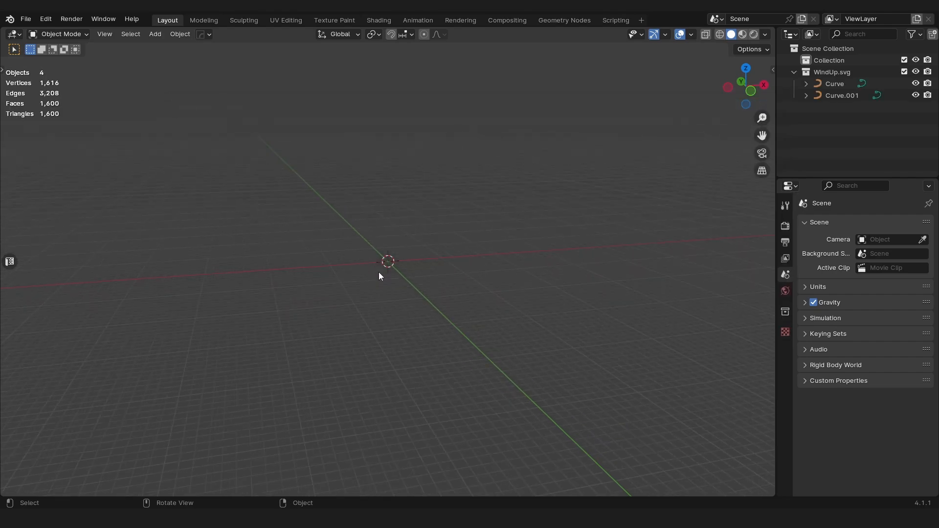
- Frame the imported THE WINDUP PODCAST logo from directly above
{"action": "middle_click_drag", "start_coordinate": [395, 280], "coordinate": [405, 367]}
{"action": "middle_click_drag", "start_coordinate": [410, 249], "coordinate": [387, 329], "text": "shift"}
{"action": "middle_click_drag", "start_coordinate": [588, 164], "coordinate": [615, 118]}
{"action": "left_click", "coordinate": [746, 80]}
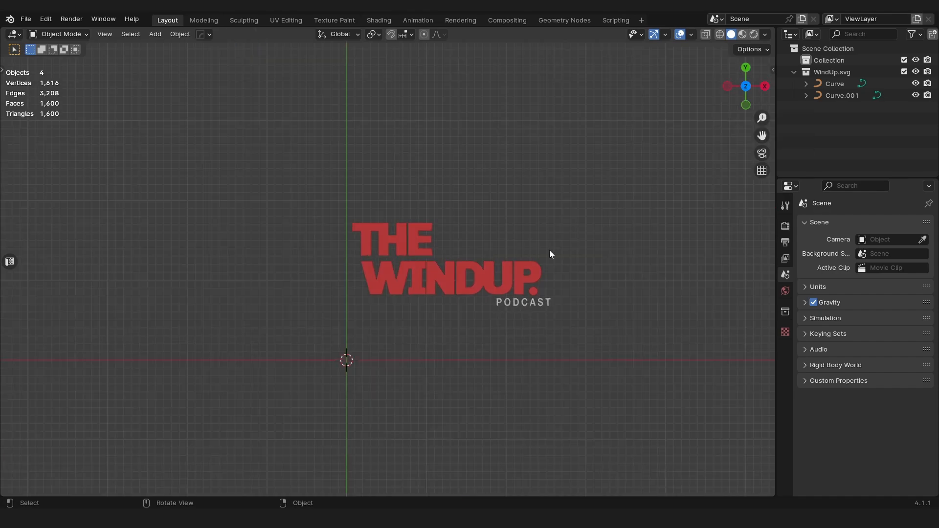
{"action": "scroll", "coordinate": [353, 316], "scroll_direction": "up", "scroll_amount": 4}
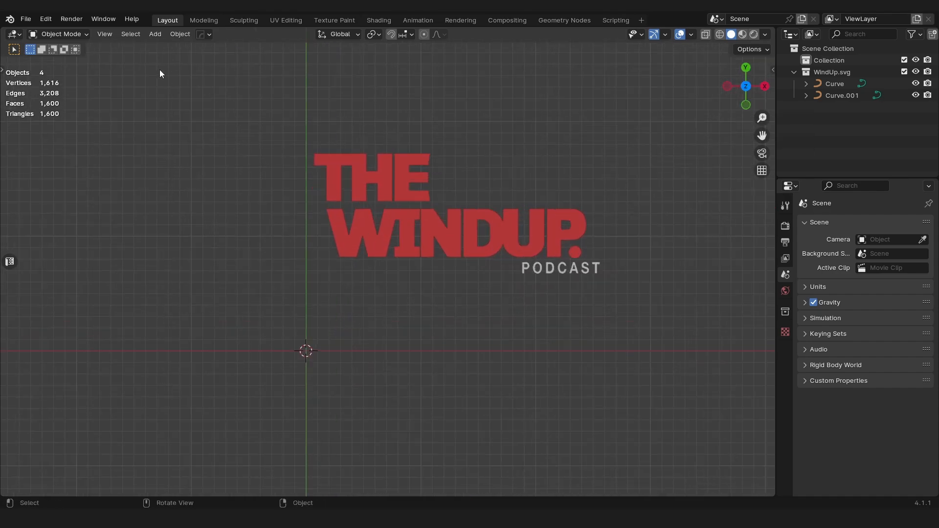
{"action": "left_click", "coordinate": [155, 33]}
{"action": "mouse_move", "coordinate": [161, 45]}
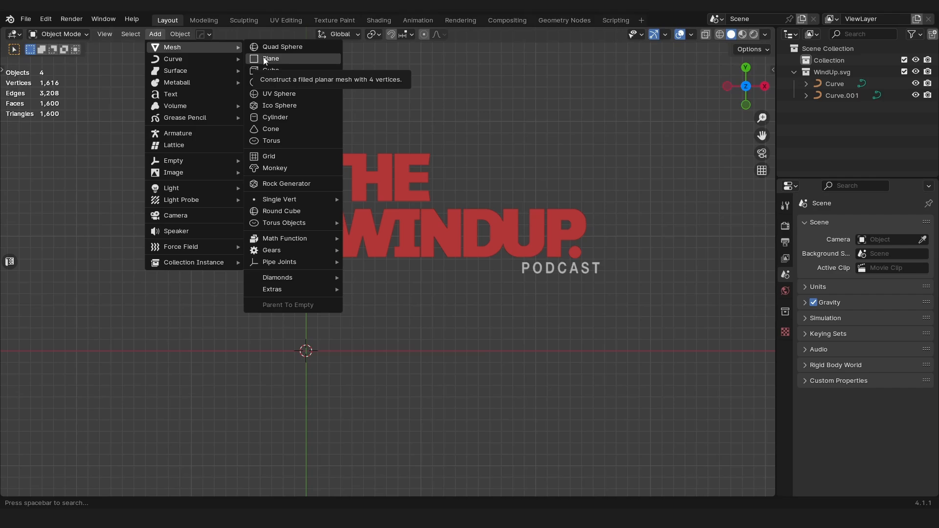
{"action": "key", "text": "shift+a"}
{"action": "mouse_move", "coordinate": [396, 283]}
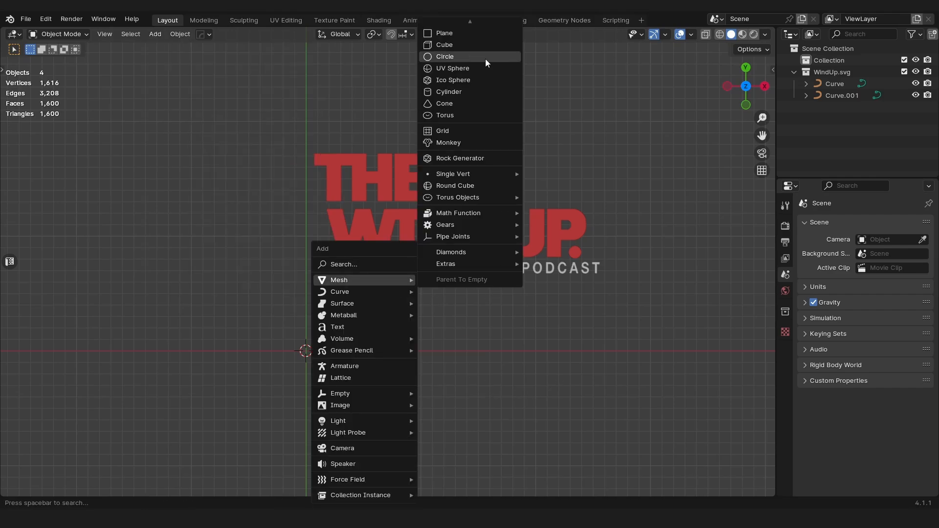
- Turn on the Screencast Keys display for the viewport
{"action": "left_click", "coordinate": [772, 70]}
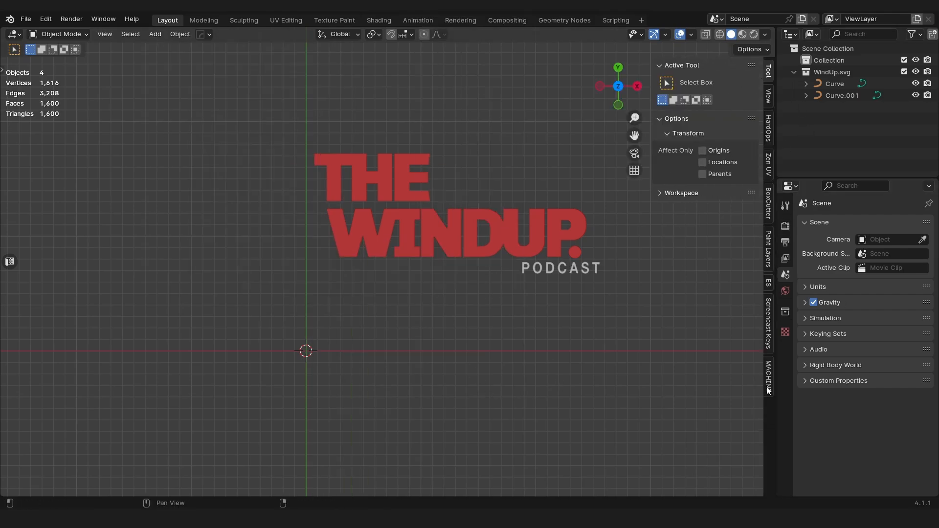
{"action": "left_click", "coordinate": [769, 334]}
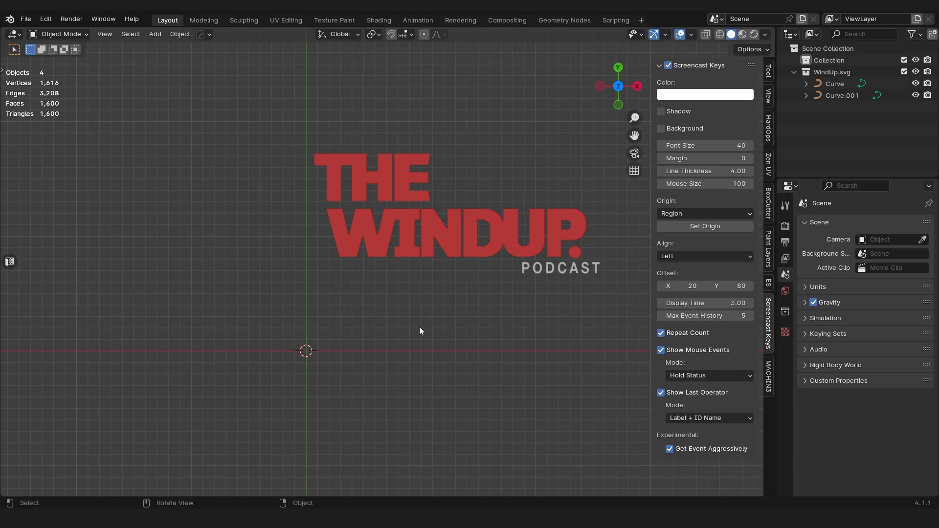
{"action": "key", "text": "n"}
- Add a plane mesh at the world origin
{"action": "key", "text": "shift+a"}
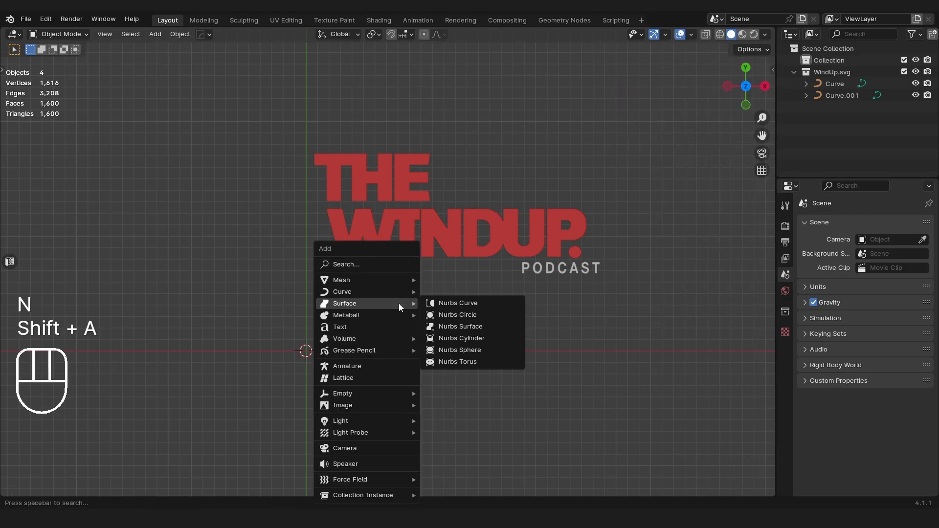
{"action": "key", "text": "shift+a"}
{"action": "mouse_move", "coordinate": [430, 276]}
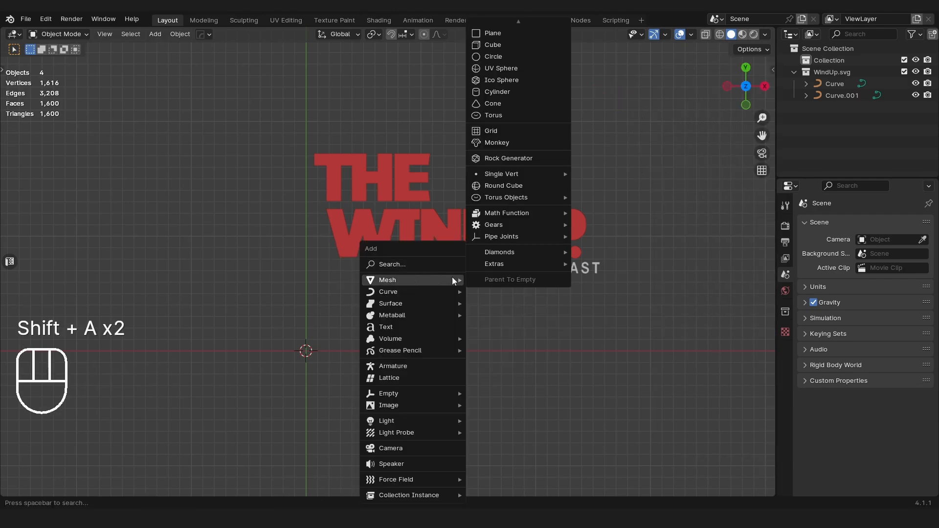
{"action": "left_click", "coordinate": [503, 35]}
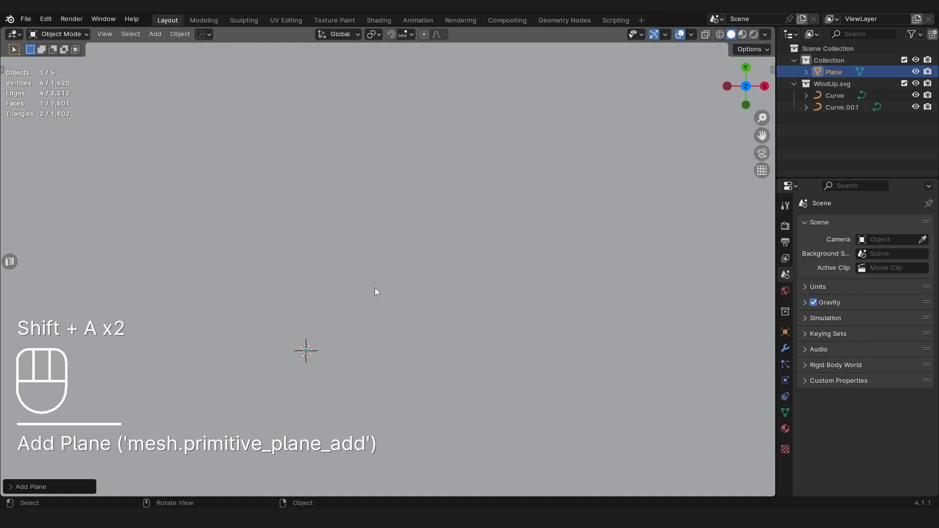
- Set the plane's X and Y dimensions to 7.5 in and apply its rotation and scale
{"action": "key", "text": "n"}
{"action": "left_click", "coordinate": [769, 72]}
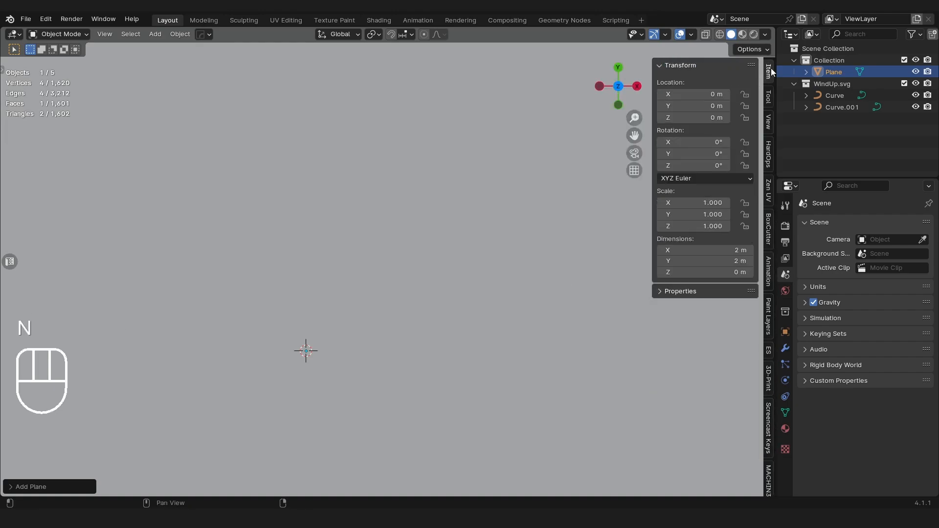
{"action": "left_click", "coordinate": [705, 250]}
{"action": "left_click_drag", "start_coordinate": [705, 250], "coordinate": [705, 255]}
{"action": "type", "text": "7.5in"}
{"action": "key", "text": "Return"}
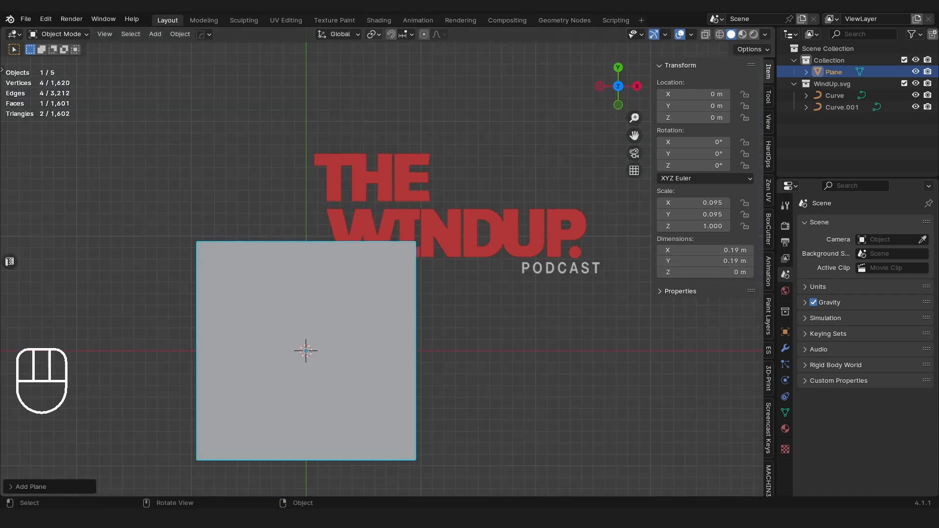
{"action": "key", "text": "ctrl+a"}
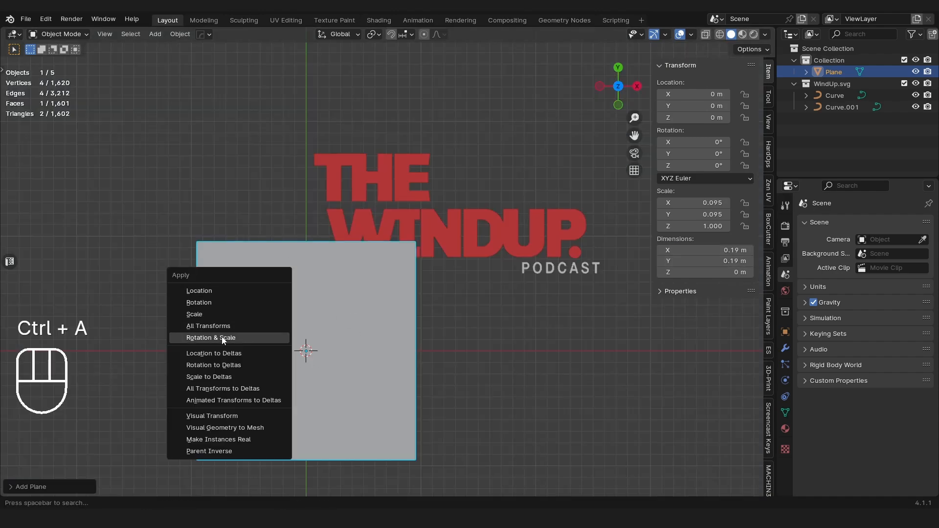
{"action": "left_click", "coordinate": [252, 336]}
- Select all logo curves, then move and scale them down to roughly match the plane's width, centred on the plane
{"action": "middle_click_drag", "start_coordinate": [263, 289], "coordinate": [292, 242], "text": "shift"}
{"action": "left_click_drag", "start_coordinate": [529, 178], "coordinate": [604, 253]}
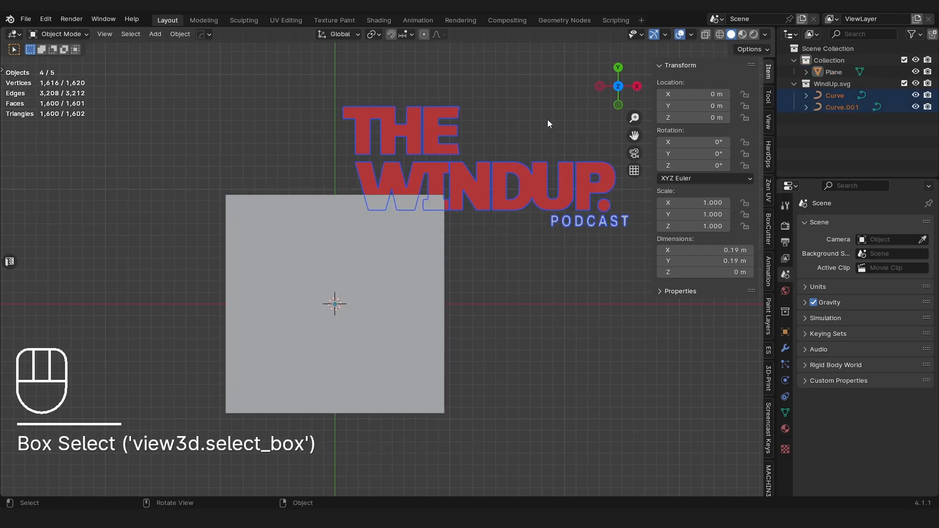
{"action": "key", "text": "g"}
{"action": "left_click", "coordinate": [428, 228]}
{"action": "key", "text": "s"}
{"action": "left_click", "coordinate": [550, 237]}
{"action": "key", "text": "g"}
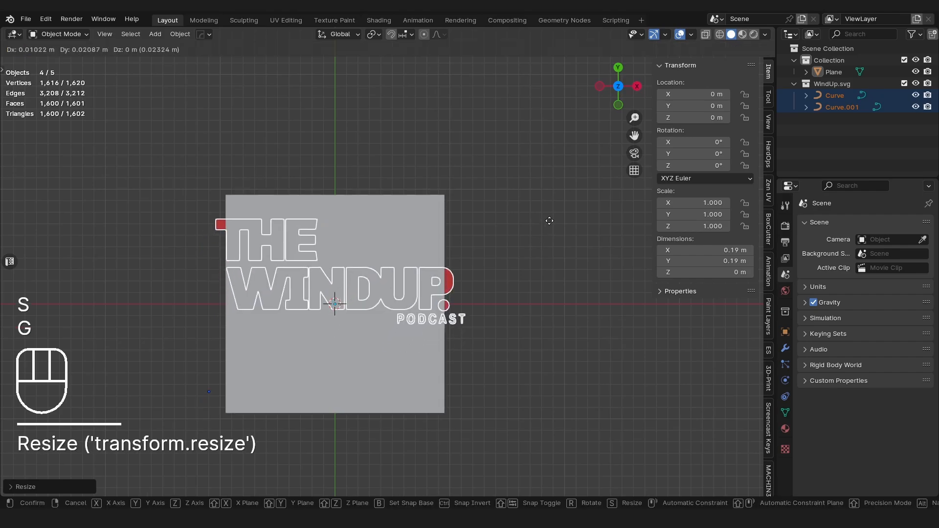
{"action": "left_click", "coordinate": [538, 225]}
{"action": "key", "text": "s"}
{"action": "left_click", "coordinate": [533, 231]}
{"action": "key", "text": "g"}
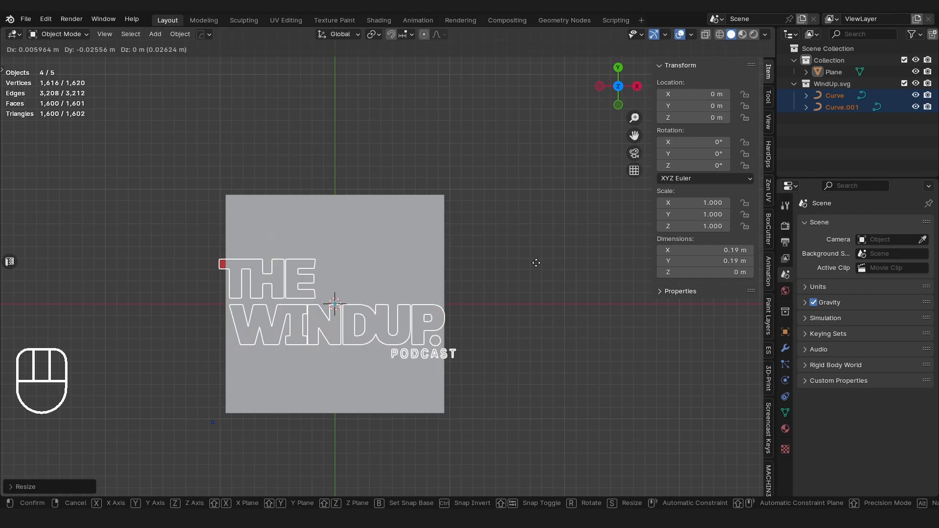
{"action": "left_click", "coordinate": [536, 262]}
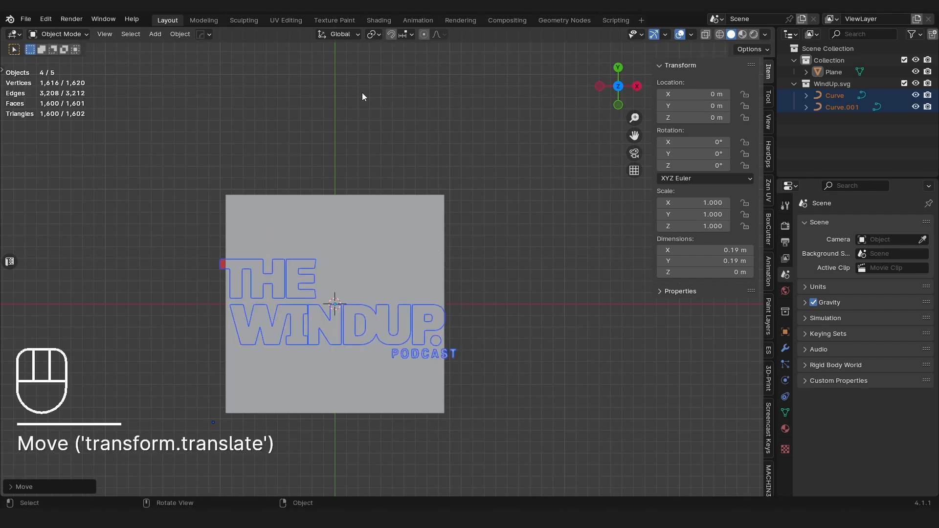
- Set the origin of the selected logo curves to the 3D cursor
{"action": "middle_click_drag", "start_coordinate": [416, 242], "coordinate": [354, 228]}
{"action": "right_click", "coordinate": [354, 228]}
{"action": "mouse_move", "coordinate": [283, 290]}
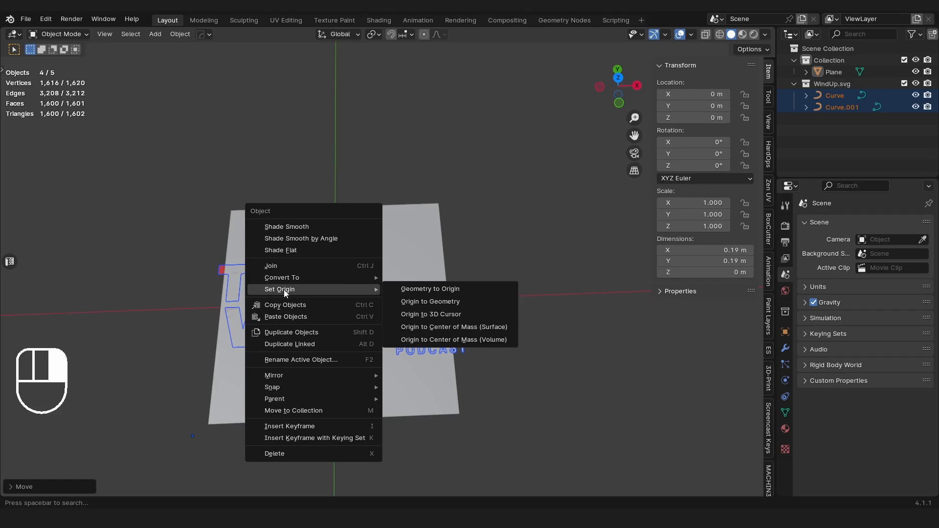
{"action": "left_click", "coordinate": [428, 314]}
{"action": "key", "text": "shift+c"}
{"action": "middle_click_drag", "start_coordinate": [365, 251], "coordinate": [398, 233]}
{"action": "scroll", "coordinate": [359, 262], "scroll_direction": "down", "scroll_amount": 5}
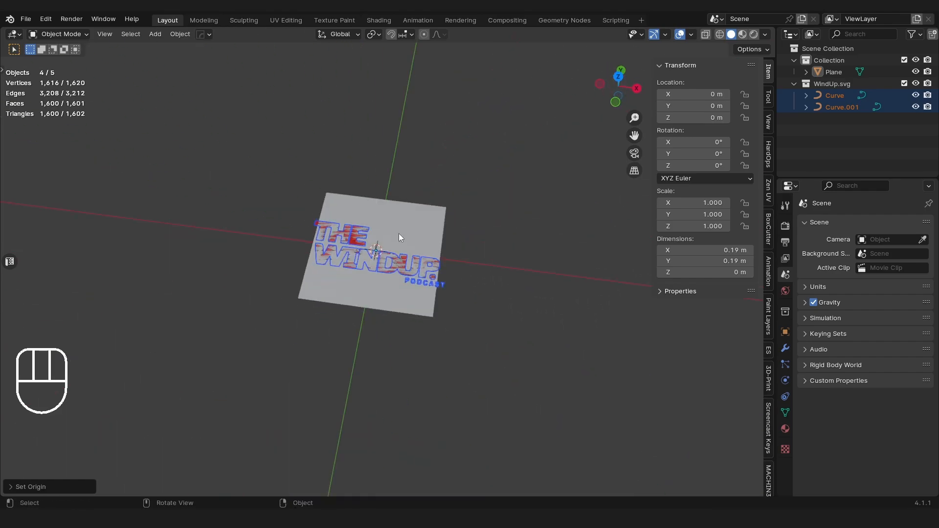
- Rename the sizing plane as ref and hide it
{"action": "left_click", "coordinate": [398, 234]}
{"action": "key", "text": "F2"}
{"action": "type", "text": "ref"}
{"action": "key", "text": "Return"}
{"action": "key", "text": "h"}
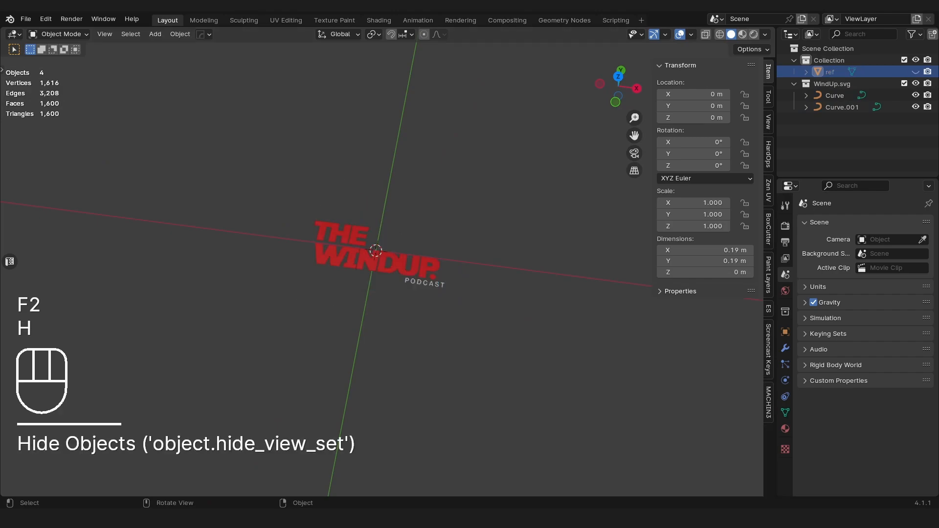
- Select the red lettering and PODCAST curves and set the PODCAST curve's extrude to 0.002 m
{"action": "scroll", "coordinate": [319, 189], "scroll_direction": "up", "scroll_amount": 4}
{"action": "middle_click_drag", "start_coordinate": [319, 189], "coordinate": [371, 237], "text": "alt"}
{"action": "scroll", "coordinate": [379, 213], "scroll_direction": "up", "scroll_amount": 2}
{"action": "key", "text": "n"}
{"action": "left_click", "coordinate": [409, 252]}
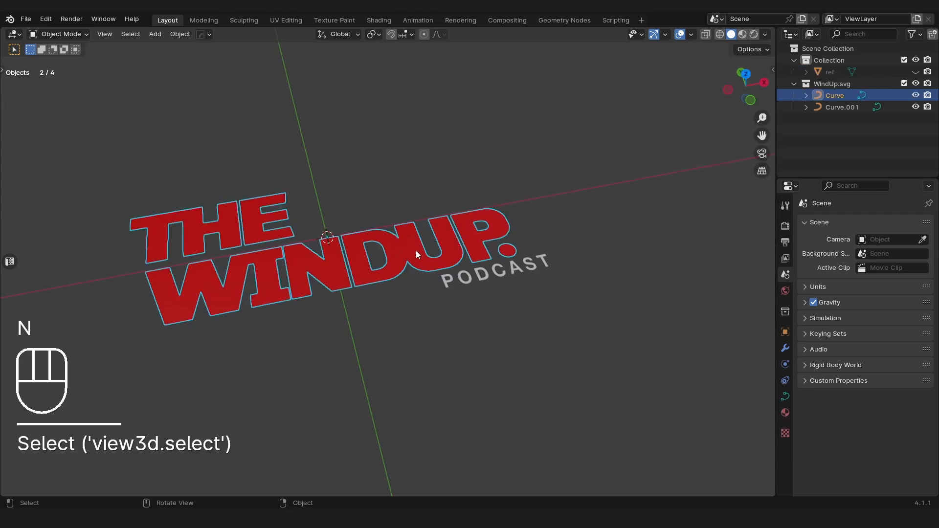
{"action": "left_click", "coordinate": [448, 275], "text": "shift"}
{"action": "left_click", "coordinate": [786, 398]}
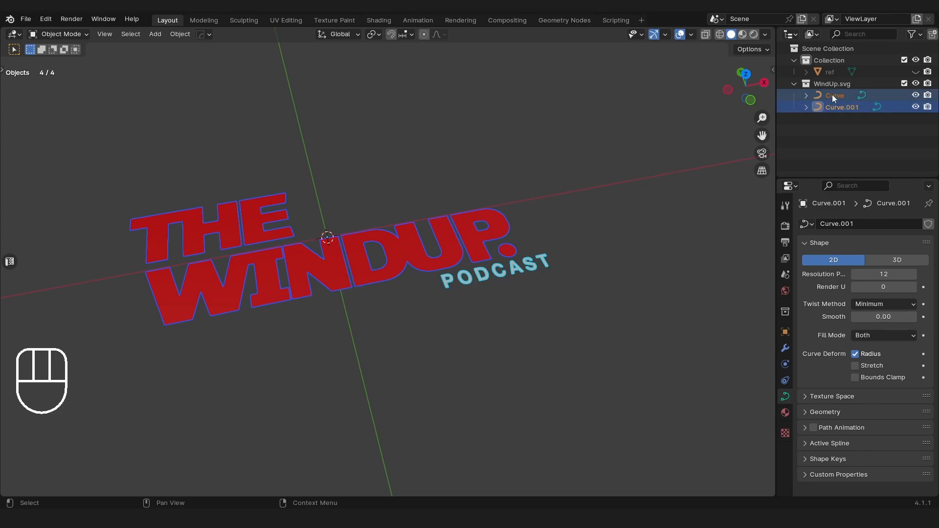
{"action": "left_click", "coordinate": [832, 412]}
{"action": "scroll", "coordinate": [871, 355], "scroll_direction": "down", "scroll_amount": 5}
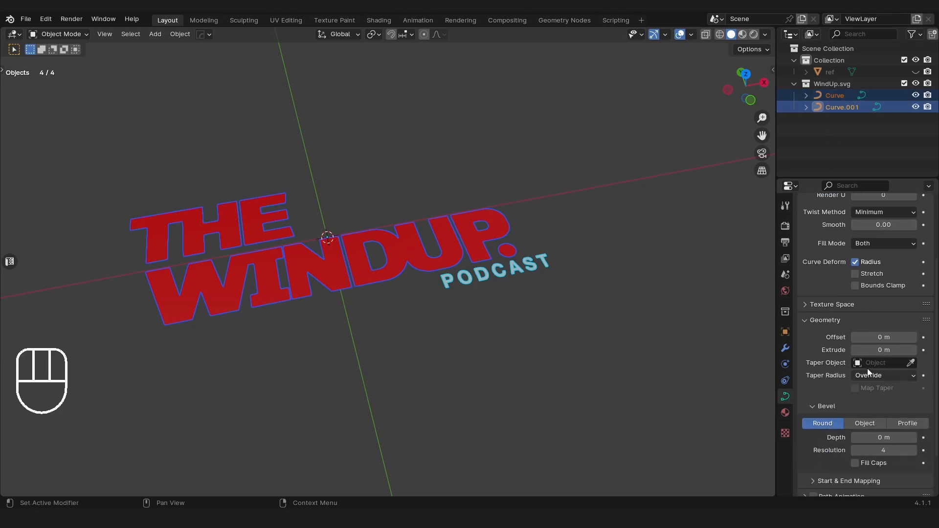
{"action": "left_click_drag", "start_coordinate": [871, 355], "coordinate": [871, 355]}
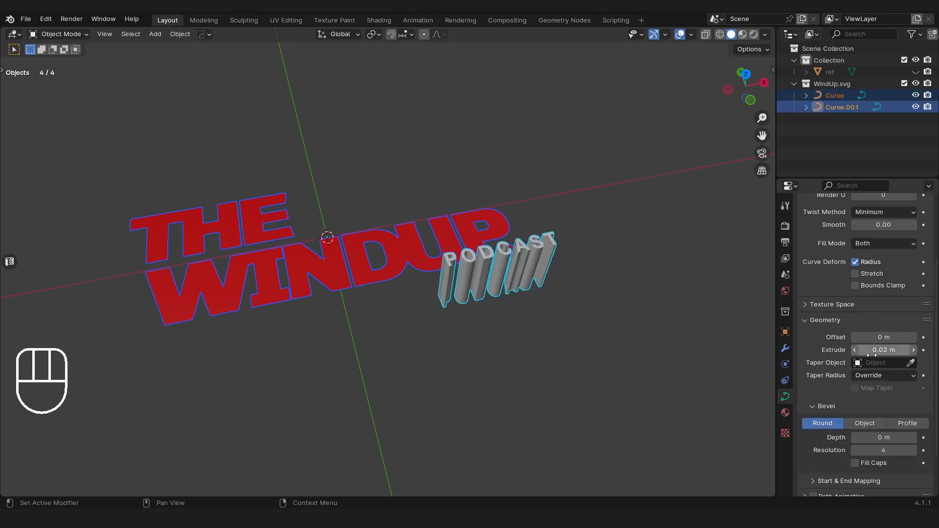
{"action": "left_click", "coordinate": [872, 350]}
{"action": "type", "text": "0.002"}
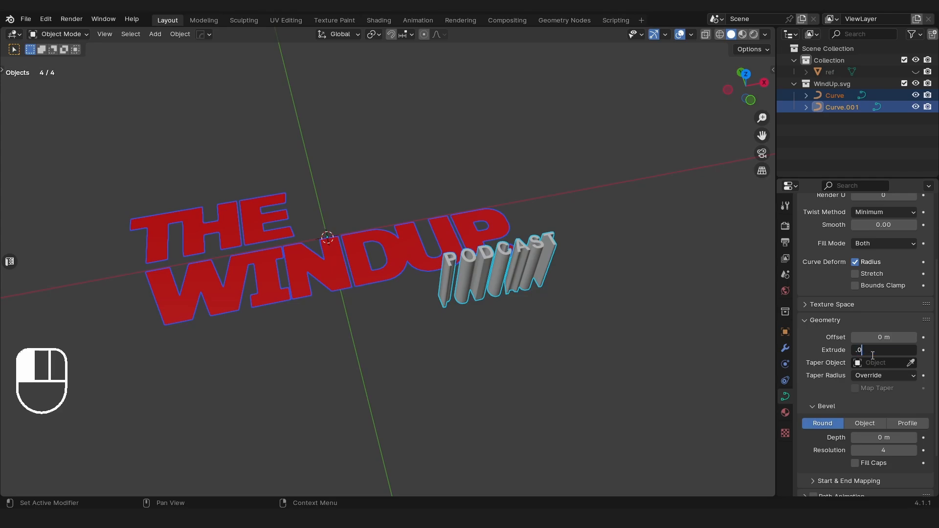
{"action": "key", "text": "Return"}
- Copy the PODCAST curve's extrude value to the other selected logo curves
{"action": "right_click", "coordinate": [871, 354]}
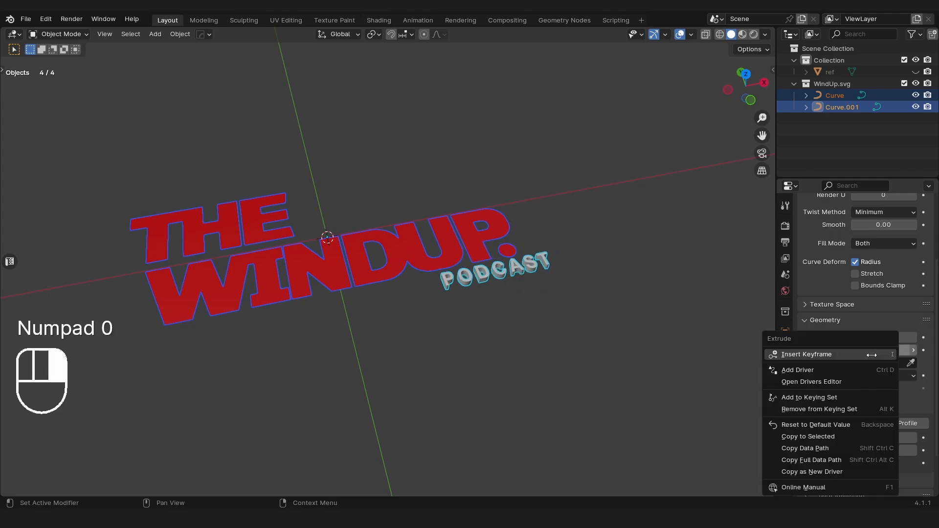
{"action": "left_click", "coordinate": [802, 436]}
{"action": "middle_click_drag", "start_coordinate": [679, 423], "coordinate": [425, 263]}
{"action": "scroll", "coordinate": [364, 226], "scroll_direction": "down", "scroll_amount": 6}
- Duplicate the logo curves in place, move the copies to a new collection named Backup and exclude it from the view layer
{"action": "key", "text": "shift+d"}
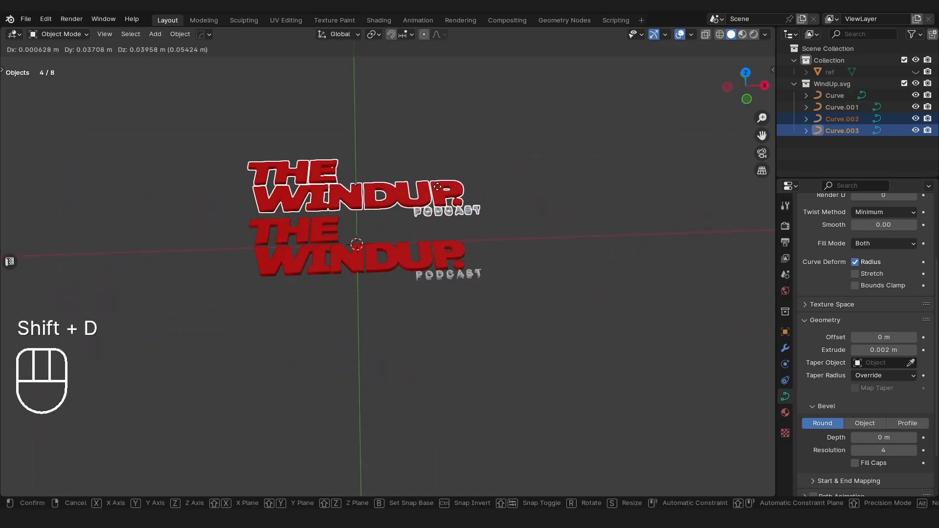
{"action": "right_click", "coordinate": [455, 166]}
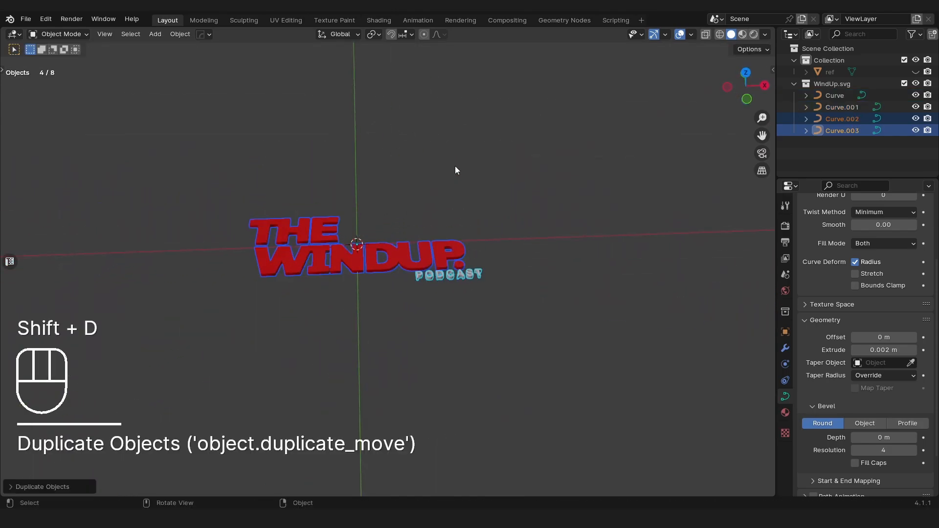
{"action": "key", "text": "m"}
{"action": "left_click", "coordinate": [455, 166]}
{"action": "type", "text": "Backup"}
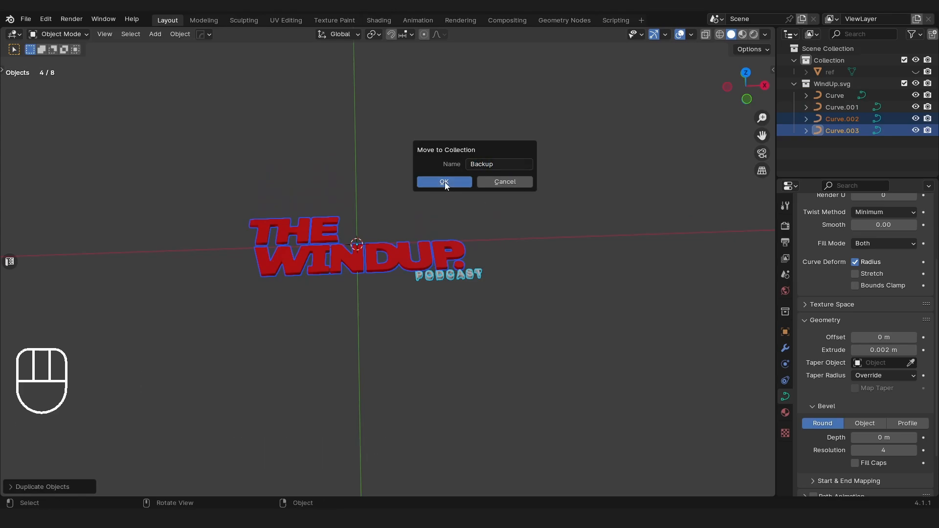
{"action": "left_click", "coordinate": [444, 182]}
{"action": "left_click", "coordinate": [903, 119]}
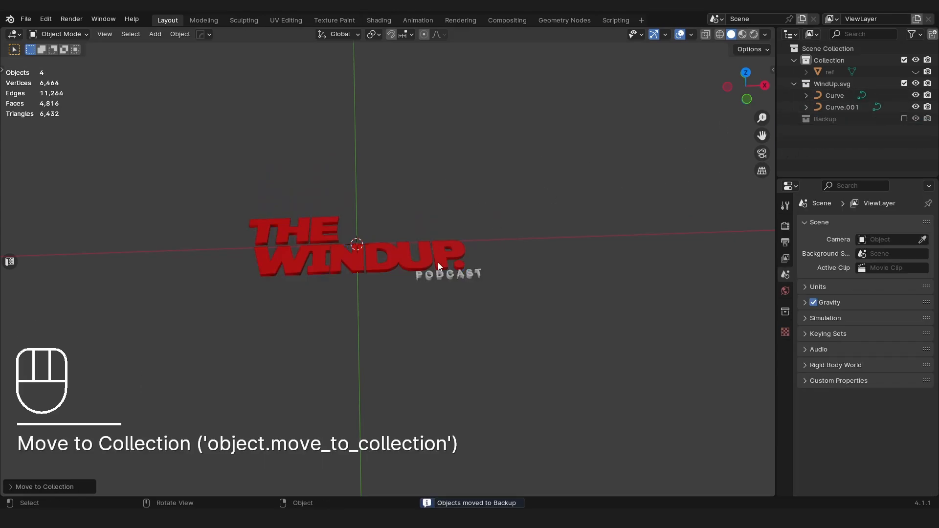
- Select the remaining red lettering and PODCAST curves and apply Visual Geometry to Mesh
{"action": "left_click", "coordinate": [418, 267]}
{"action": "left_click", "coordinate": [427, 275], "text": "shift"}
{"action": "key", "text": "ctrl+a"}
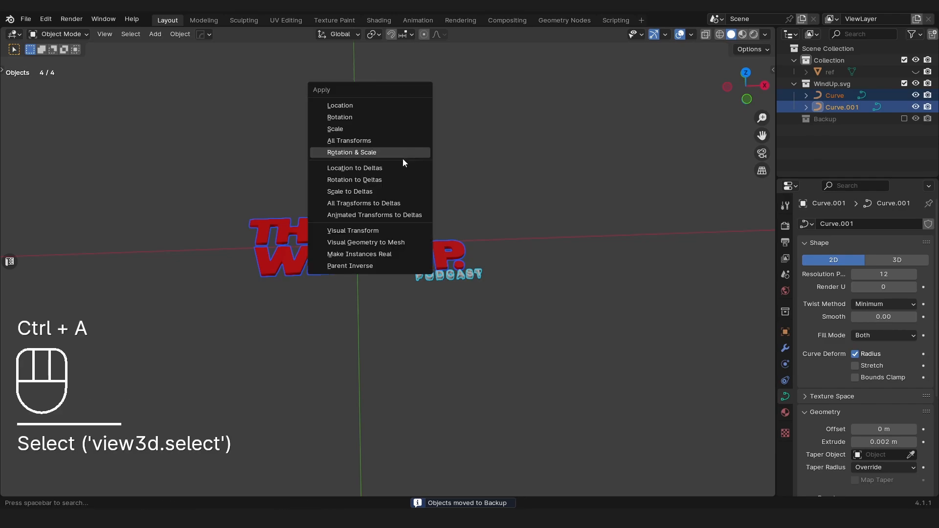
{"action": "left_click", "coordinate": [380, 242]}
{"action": "scroll", "coordinate": [344, 288], "scroll_direction": "up", "scroll_amount": 3}
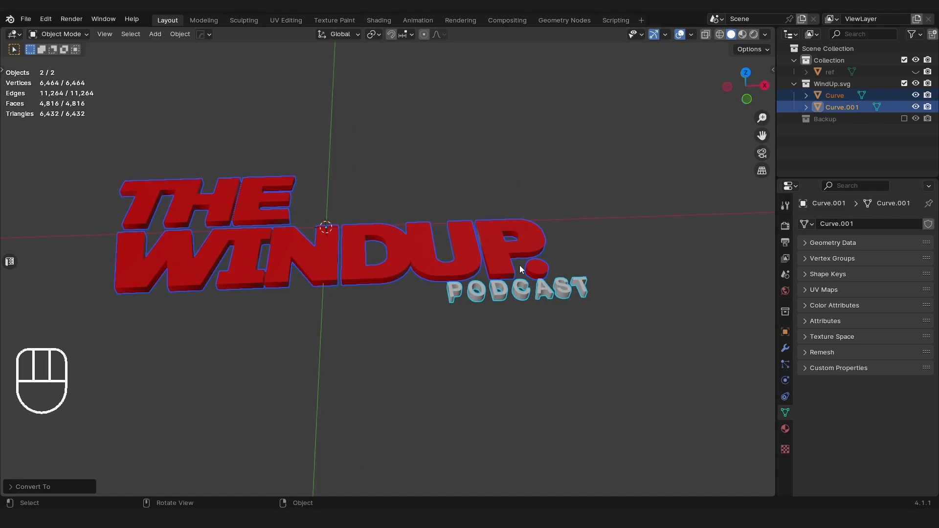
- Apply flat shading to both lettering meshes
{"action": "scroll", "coordinate": [378, 308], "scroll_direction": "up", "scroll_amount": 3}
{"action": "scroll", "coordinate": [371, 300], "scroll_direction": "down", "scroll_amount": 2}
{"action": "middle_click_drag", "start_coordinate": [371, 301], "coordinate": [354, 281]}
{"action": "scroll", "coordinate": [354, 283], "scroll_direction": "up", "scroll_amount": 2}
{"action": "right_click", "coordinate": [372, 214]}
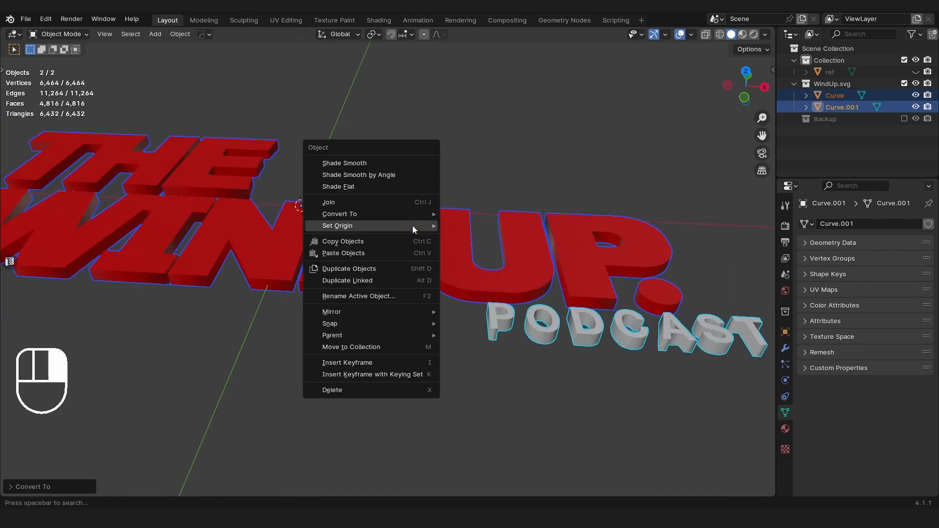
{"action": "left_click", "coordinate": [338, 187]}
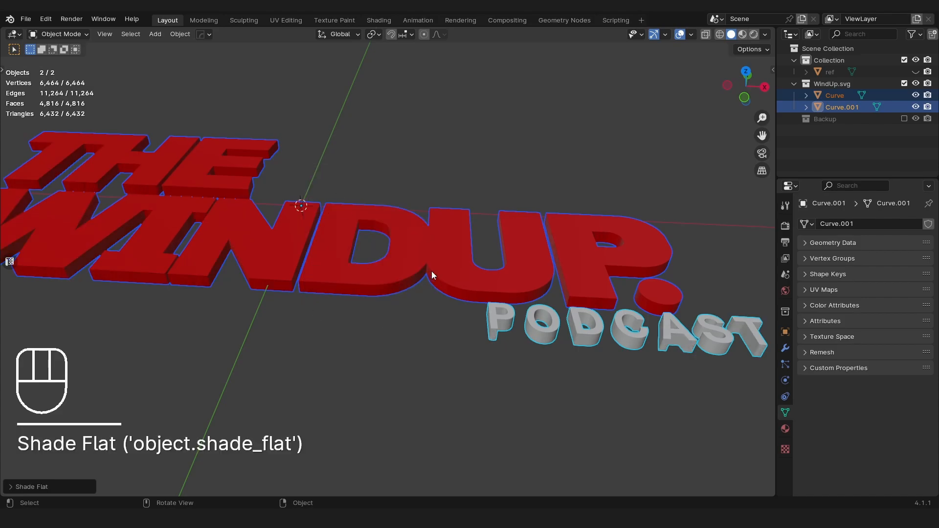
- View both lettering meshes straight from the side and edit them in face selection mode
{"action": "middle_click_drag", "start_coordinate": [307, 292], "coordinate": [384, 256]}
{"action": "scroll", "coordinate": [385, 254], "scroll_direction": "down", "scroll_amount": 3}
{"action": "middle_click_drag", "start_coordinate": [353, 213], "coordinate": [494, 185]}
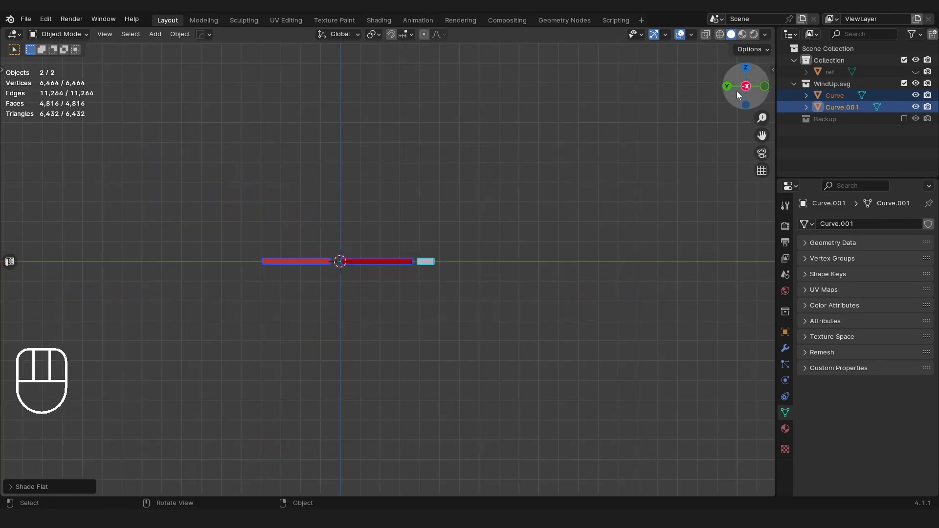
{"action": "scroll", "coordinate": [298, 289], "scroll_direction": "up", "scroll_amount": 3}
{"action": "key", "text": "Tab"}
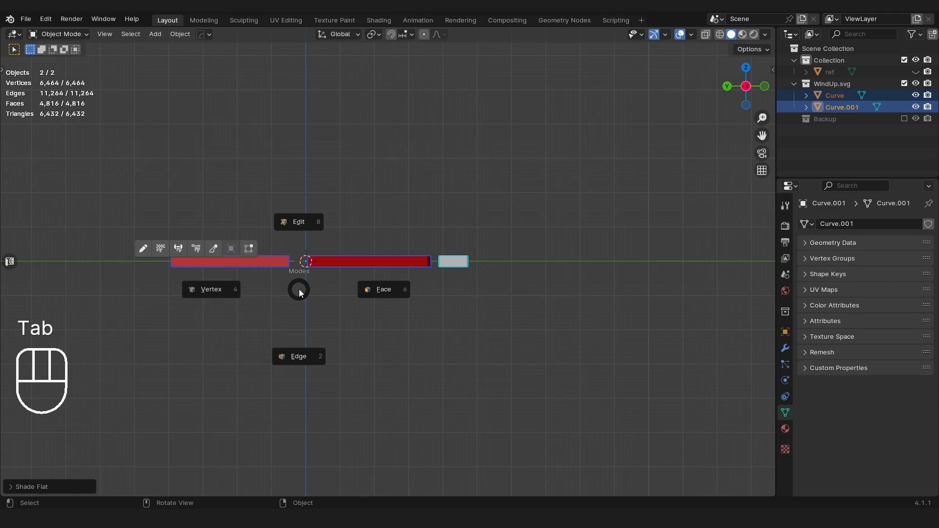
{"action": "left_click", "coordinate": [389, 290]}
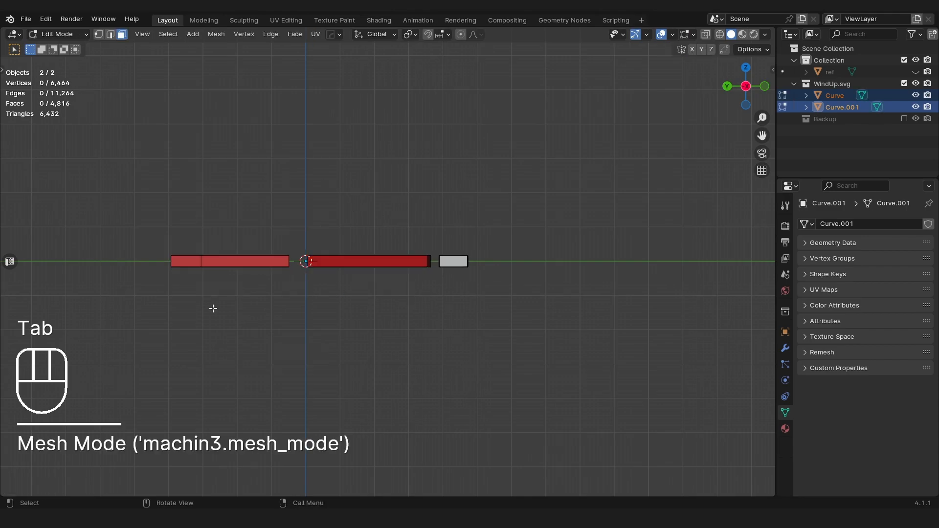
{"action": "left_click", "coordinate": [41, 30]}
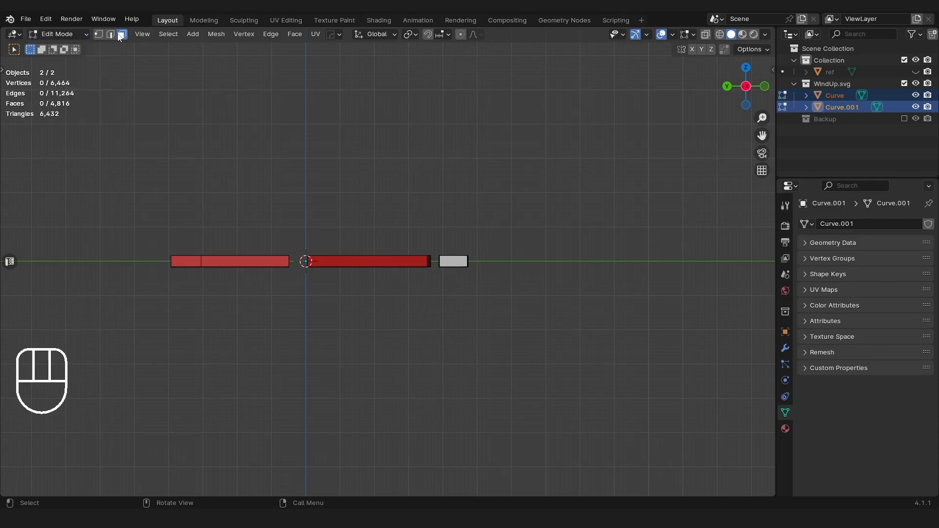
{"action": "key", "text": "Tab"}
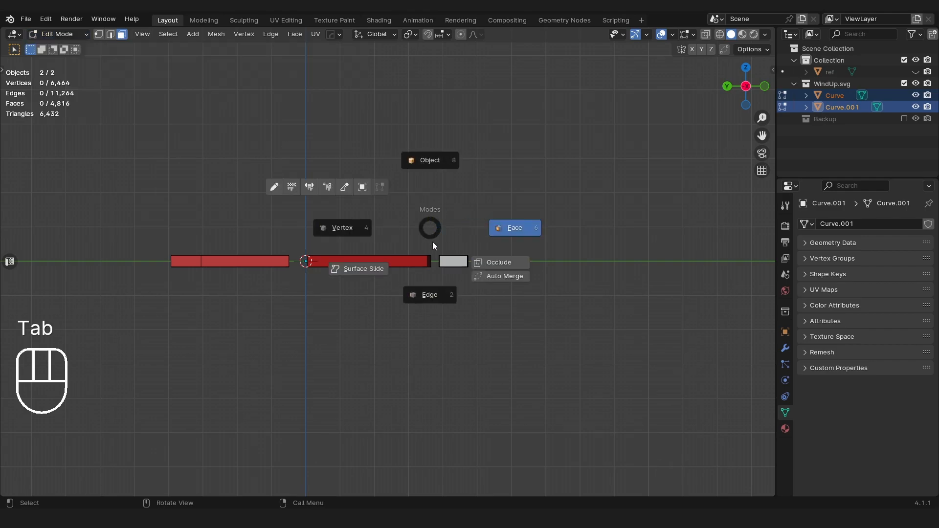
{"action": "left_click", "coordinate": [514, 230]}
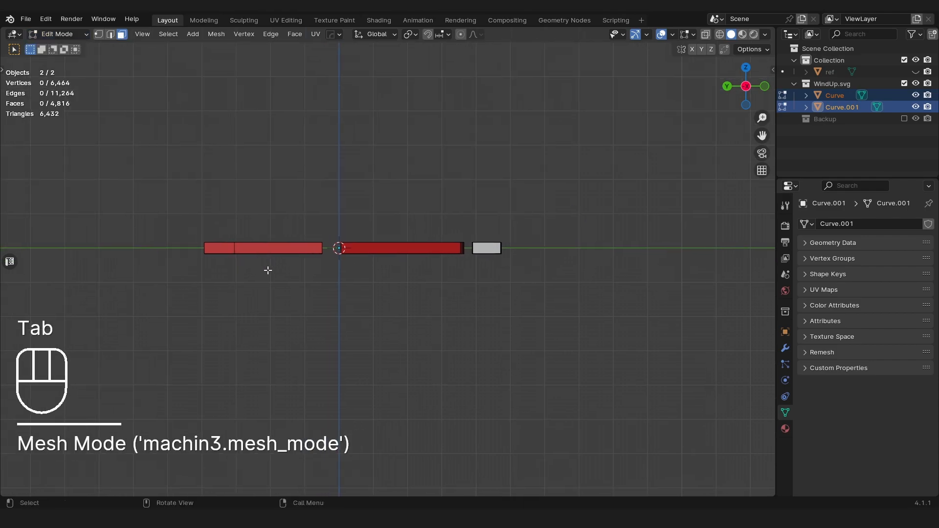
- Turn on X-ray and box-select the bottom faces of all letters
{"action": "key", "text": "alt+z"}
{"action": "scroll", "coordinate": [204, 251], "scroll_direction": "up", "scroll_amount": 3}
{"action": "scroll", "coordinate": [157, 262], "scroll_direction": "down", "scroll_amount": 1}
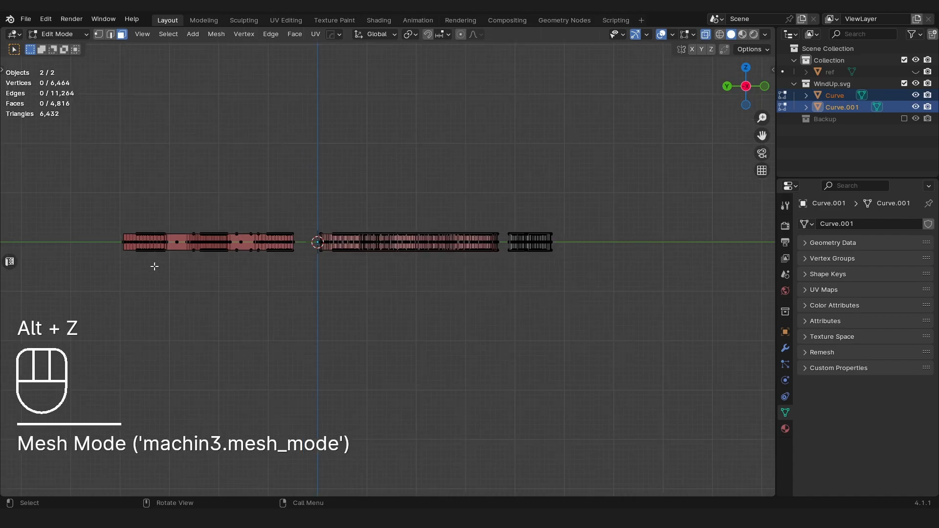
{"action": "left_click_drag", "start_coordinate": [96, 282], "coordinate": [602, 248]}
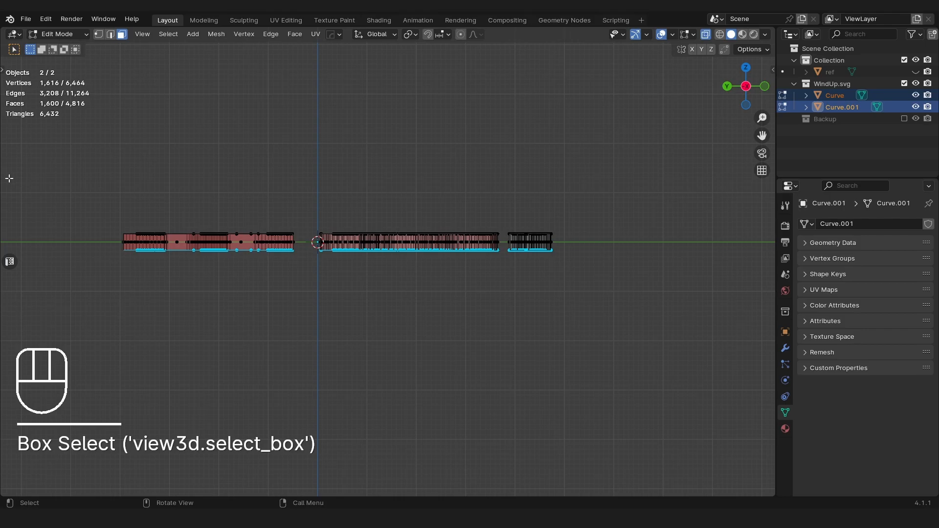
{"action": "key", "text": "t"}
{"action": "mouse_move", "coordinate": [19, 76]}
{"action": "left_mouse_down"}
{"action": "mouse_move", "coordinate": [83, 100]}
{"action": "mouse_move", "coordinate": [70, 146]}
{"action": "mouse_move", "coordinate": [63, 104]}
{"action": "left_mouse_up"}
{"action": "key", "text": "t"}
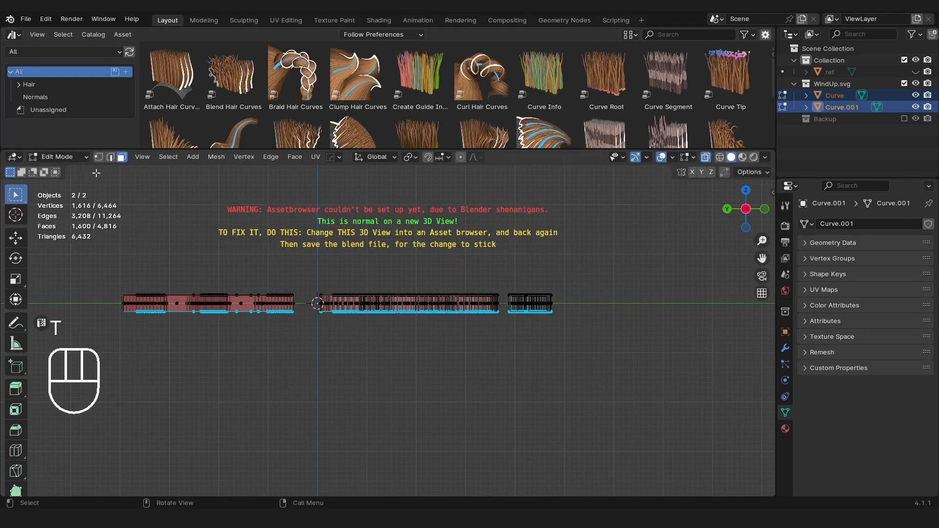
{"action": "key", "text": "t"}
{"action": "key", "text": "t"}
{"action": "key", "text": "t"}
{"action": "key", "text": "t"}
{"action": "key", "text": "t"}
{"action": "key", "text": "t"}
{"action": "key", "text": "t"}
{"action": "key", "text": "t"}
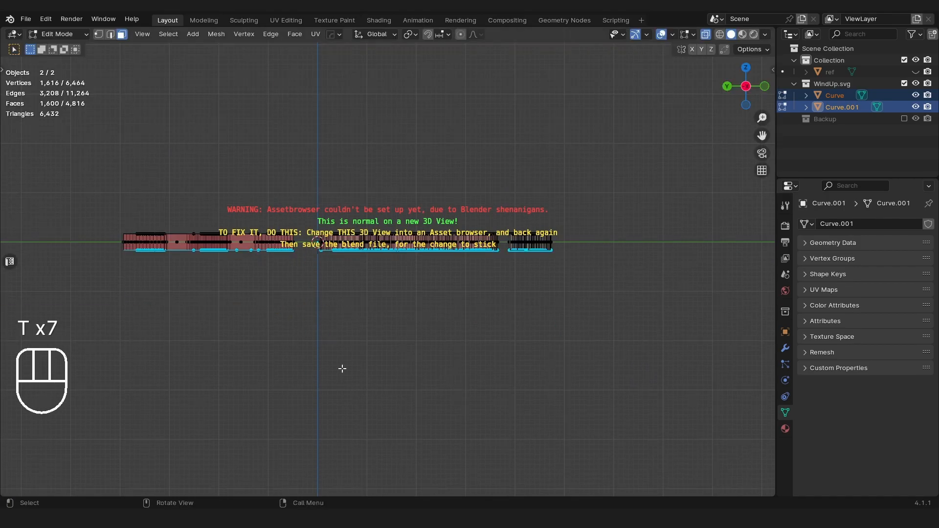
{"action": "key", "text": "t"}
{"action": "key", "text": "t"}
{"action": "key", "text": "t"}
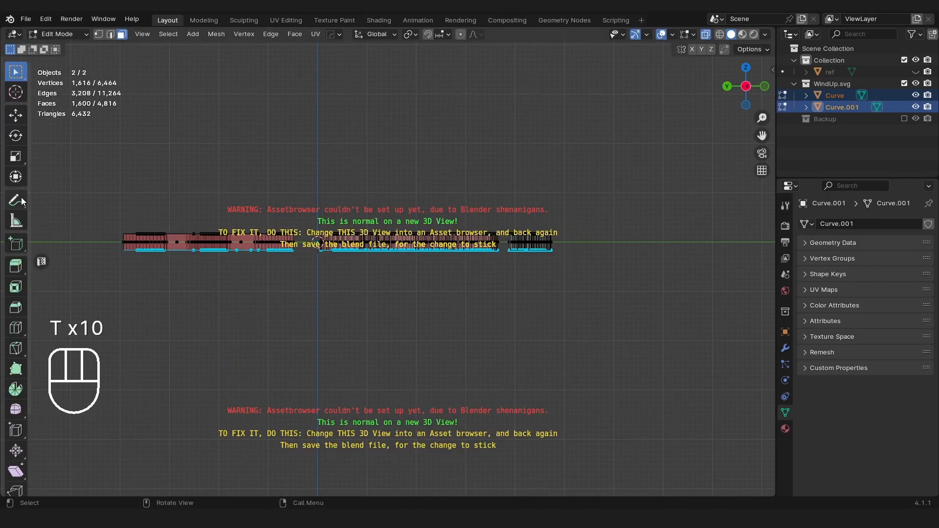
{"action": "key", "text": "t"}
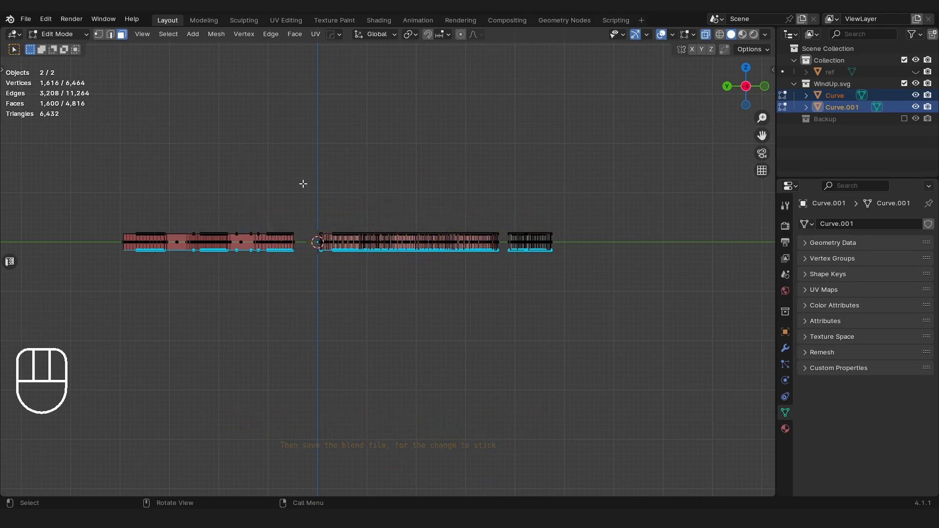
- Reselect all the letters' bottom faces through X-ray and snap the 3D cursor to the selection
{"action": "left_click_drag", "start_coordinate": [70, 289], "coordinate": [609, 247]}
{"action": "key", "text": "alt+z"}
{"action": "key", "text": "alt+z"}
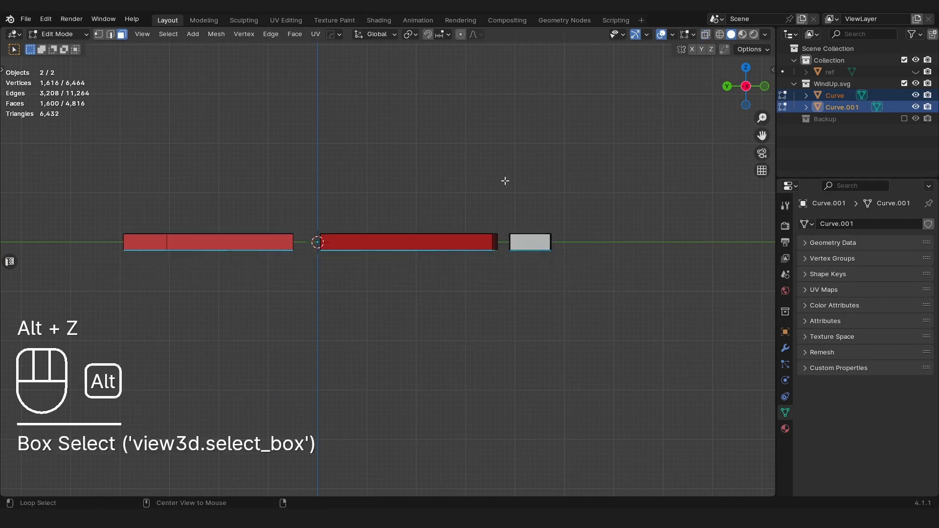
{"action": "left_click_drag", "start_coordinate": [87, 285], "coordinate": [640, 245]}
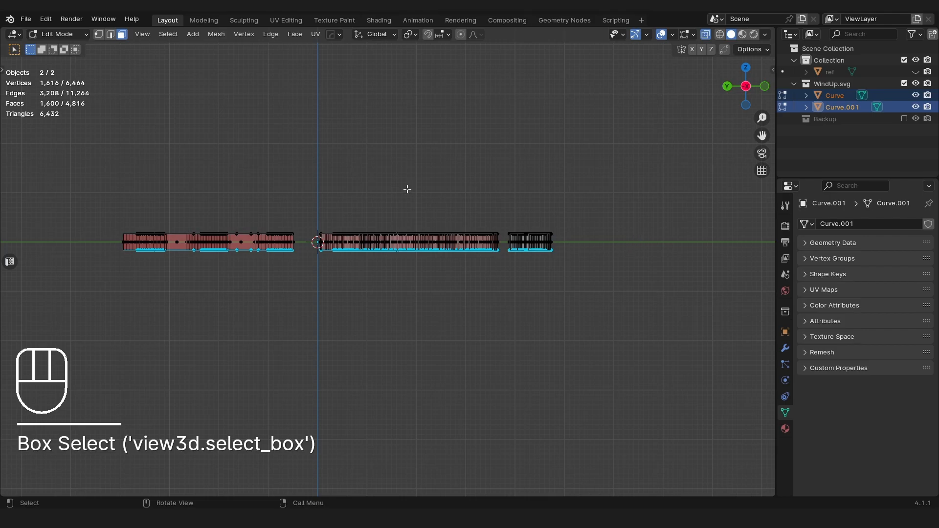
{"action": "key", "text": "shift+ctrl+q"}
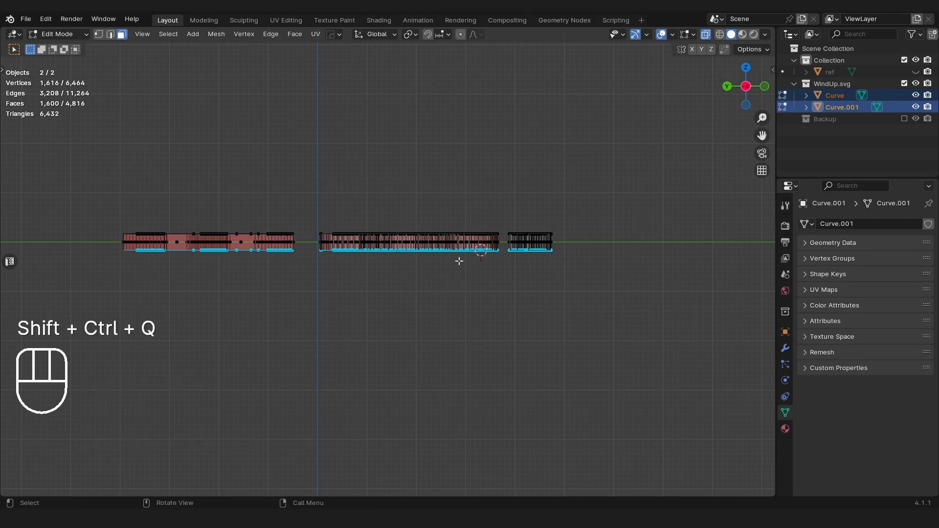
{"action": "key", "text": "shift+s"}
{"action": "left_click", "coordinate": [417, 234]}
- Return to object mode and set the origin of both lettering meshes to the 3D cursor
{"action": "key", "text": "Tab"}
{"action": "left_click", "coordinate": [420, 160]}
{"action": "right_click", "coordinate": [413, 176]}
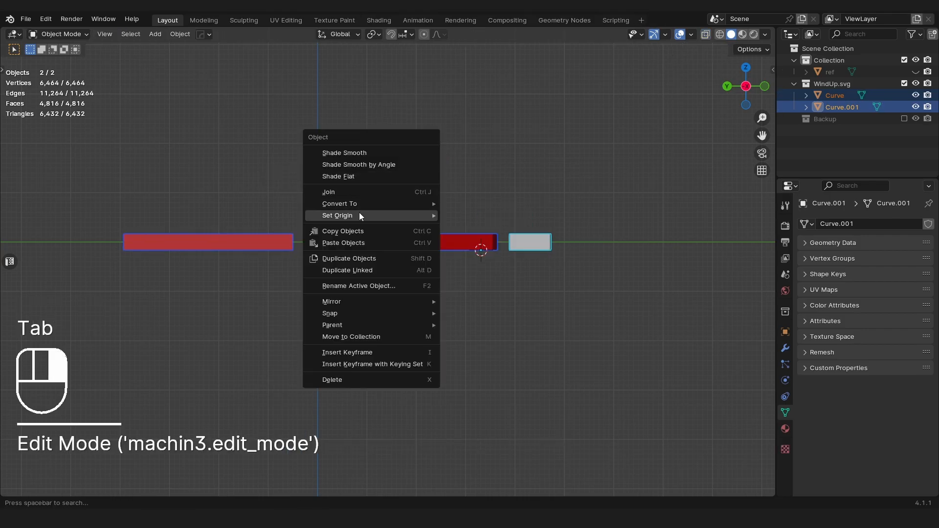
{"action": "mouse_move", "coordinate": [359, 214]}
{"action": "left_click", "coordinate": [474, 240]}
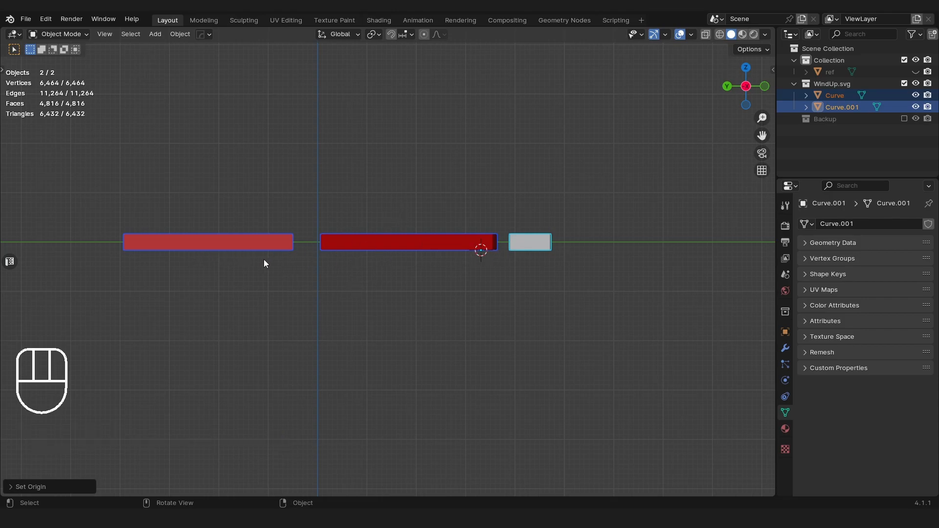
- Enable Absolute Grid Snap and move both lettering meshes up along Z, snapping their undersides to the ground plane
{"action": "left_click", "coordinate": [409, 35]}
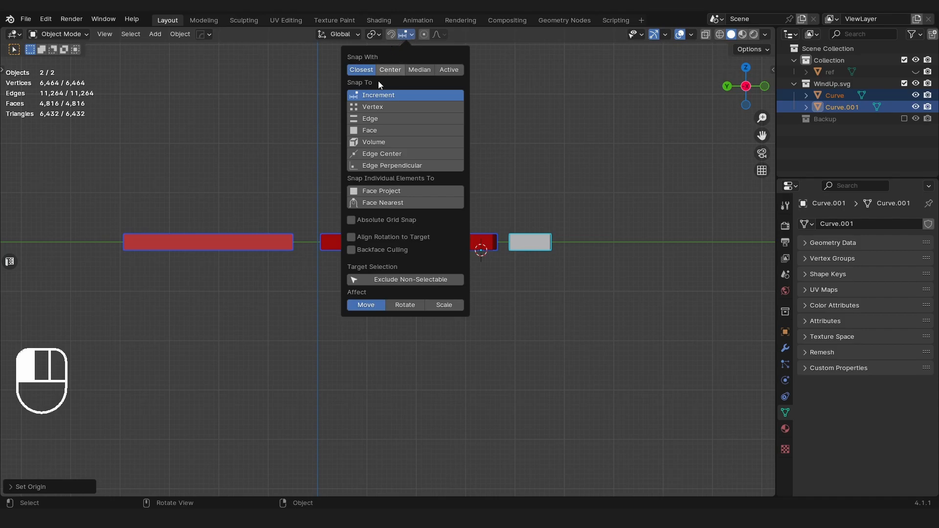
{"action": "left_click", "coordinate": [364, 221]}
{"action": "left_click", "coordinate": [212, 90]}
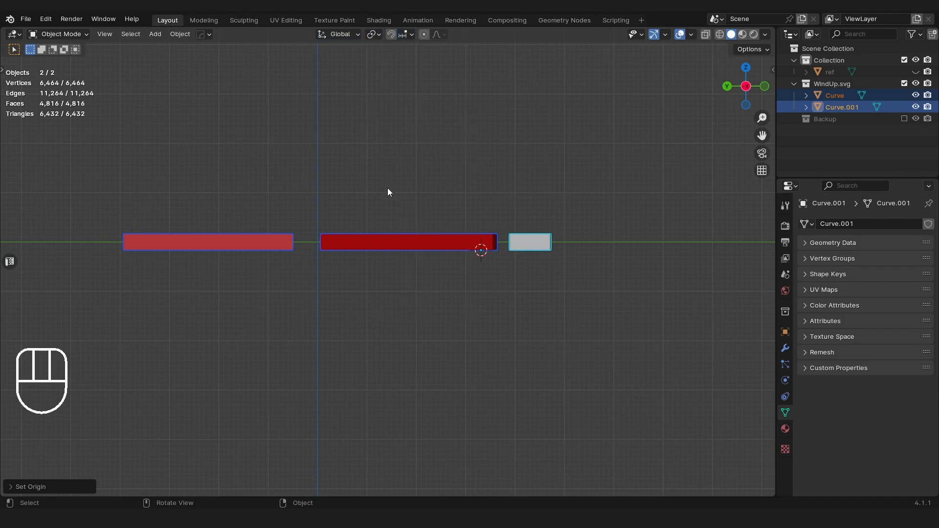
{"action": "key", "text": "g"}
{"action": "key", "text": "z"}
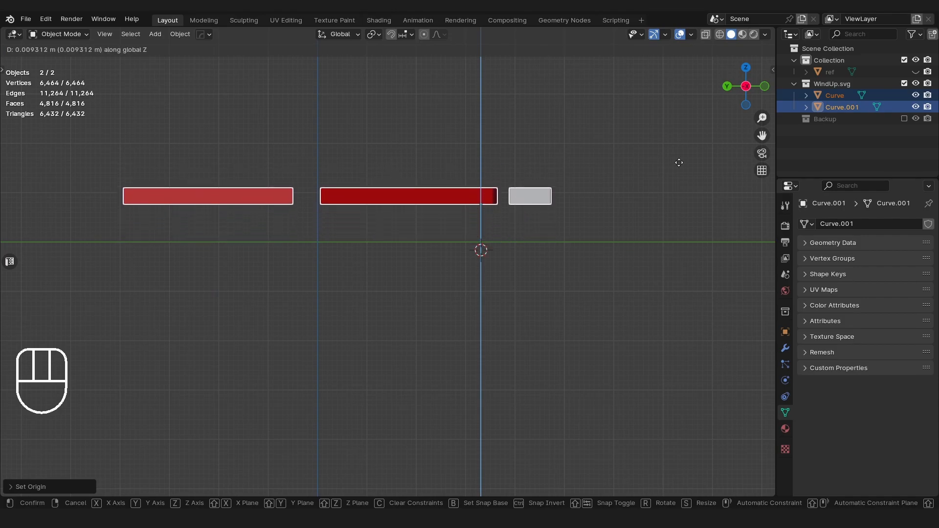
{"action": "left_click", "coordinate": [615, 204], "text": "ctrl"}
{"action": "middle_click_drag", "start_coordinate": [615, 204], "coordinate": [330, 230]}
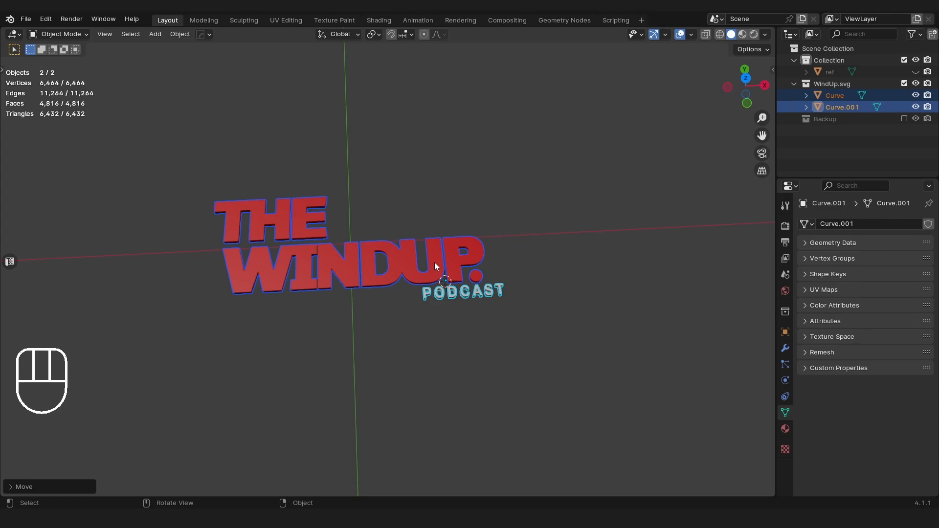
- Reset the 3D cursor to the world origin and add a mesh plane there
{"action": "key", "text": "shift+c"}
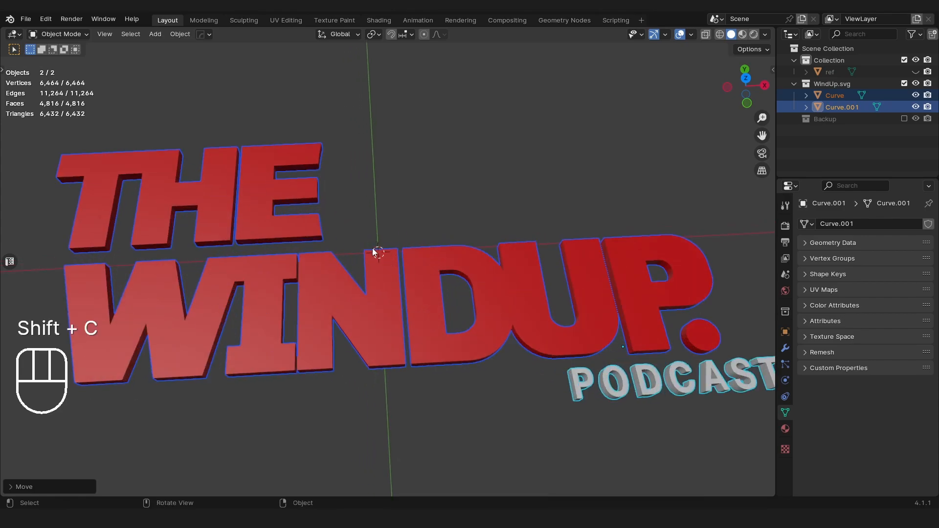
{"action": "mouse_move", "coordinate": [372, 242]}
{"action": "middle_mouse_down"}
{"action": "mouse_move", "coordinate": [365, 277]}
{"action": "mouse_move", "coordinate": [363, 256]}
{"action": "middle_mouse_up"}
{"action": "key", "text": "shift+a"}
{"action": "left_click", "coordinate": [424, 269]}
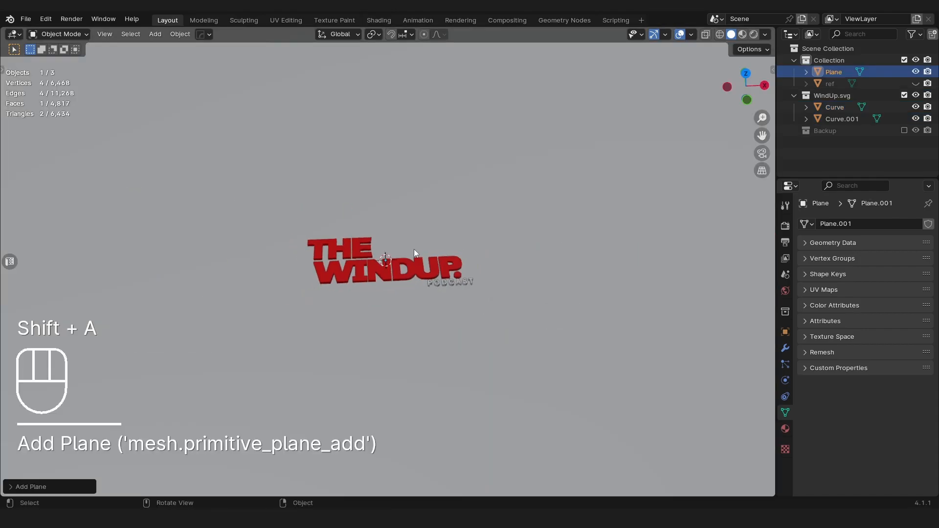
{"action": "scroll", "coordinate": [406, 309], "scroll_direction": "down", "scroll_amount": 13}
{"action": "scroll", "coordinate": [429, 298], "scroll_direction": "up", "scroll_amount": 8}
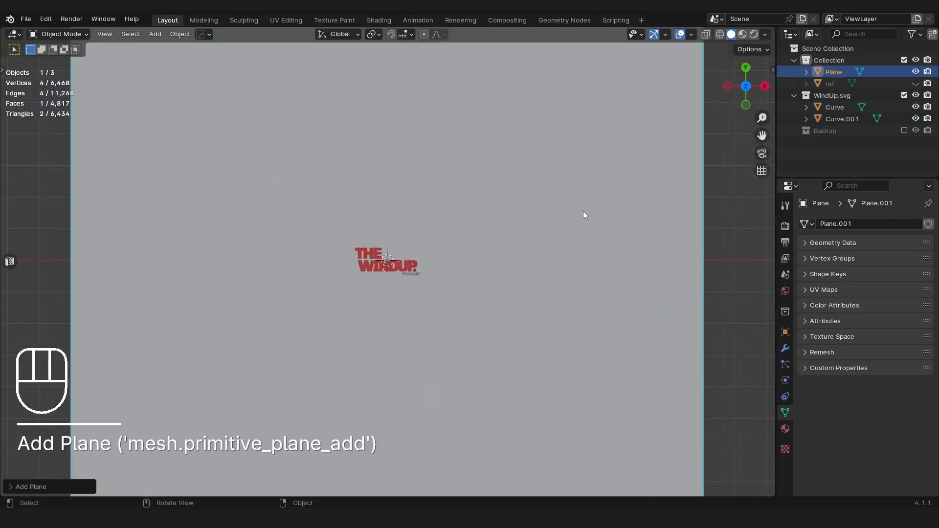
- Scale the new plane down until it just encloses the logo's width in top view
{"action": "key", "text": "s"}
{"action": "left_click", "coordinate": [411, 235]}
{"action": "key", "text": "s"}
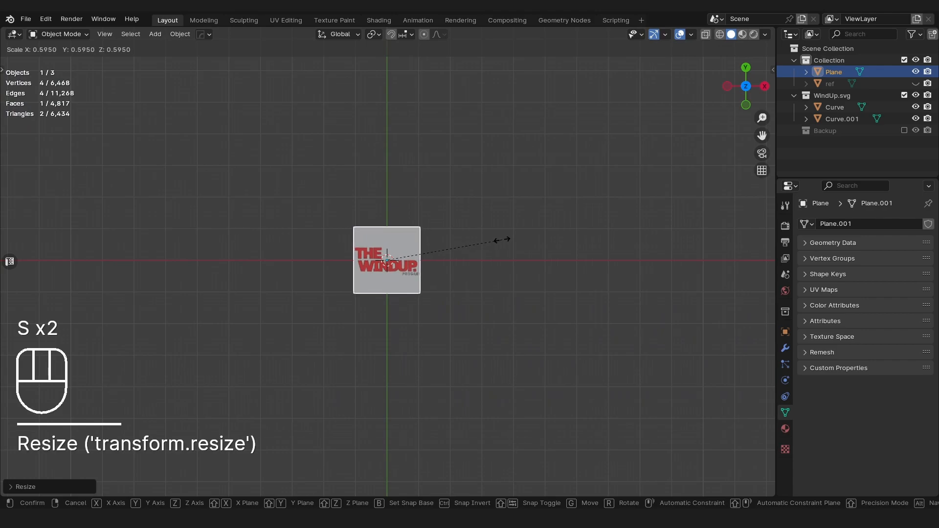
{"action": "left_click", "coordinate": [503, 237]}
{"action": "scroll", "coordinate": [445, 251], "scroll_direction": "up", "scroll_amount": 5}
{"action": "middle_click_drag", "start_coordinate": [394, 228], "coordinate": [385, 263], "text": "shift"}
{"action": "scroll", "coordinate": [386, 261], "scroll_direction": "up", "scroll_amount": 1}
- Edit the plane in edge mode and add a loop cut through its middle, running along the Y axis
{"action": "key", "text": "Tab"}
{"action": "left_click", "coordinate": [360, 329]}
{"action": "key", "text": "ctrl+r"}
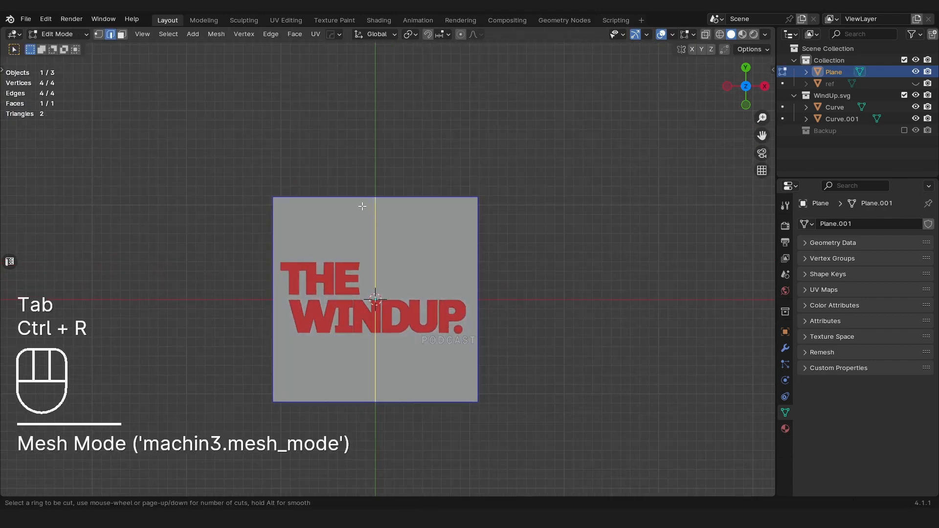
{"action": "left_click", "coordinate": [362, 202]}
{"action": "left_click", "coordinate": [362, 202]}
{"action": "key", "text": "ctrl+r"}
{"action": "left_click", "coordinate": [474, 289]}
{"action": "left_click", "coordinate": [474, 289]}
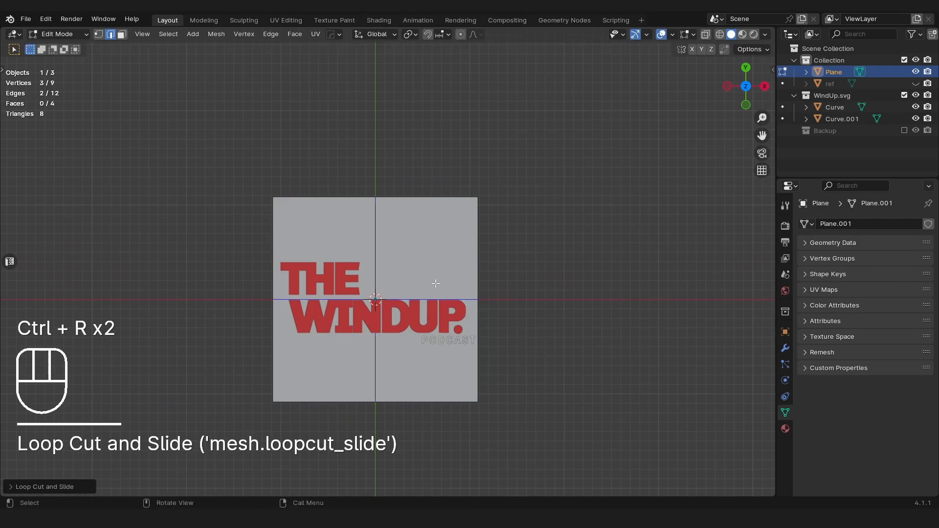
{"action": "scroll", "coordinate": [435, 283], "scroll_direction": "up", "scroll_amount": 4}
{"action": "key", "text": "g"}
{"action": "key", "text": "g"}
{"action": "right_click", "coordinate": [436, 283]}
{"action": "key", "text": "ctrl+z"}
{"action": "key", "text": "ctrl+z"}
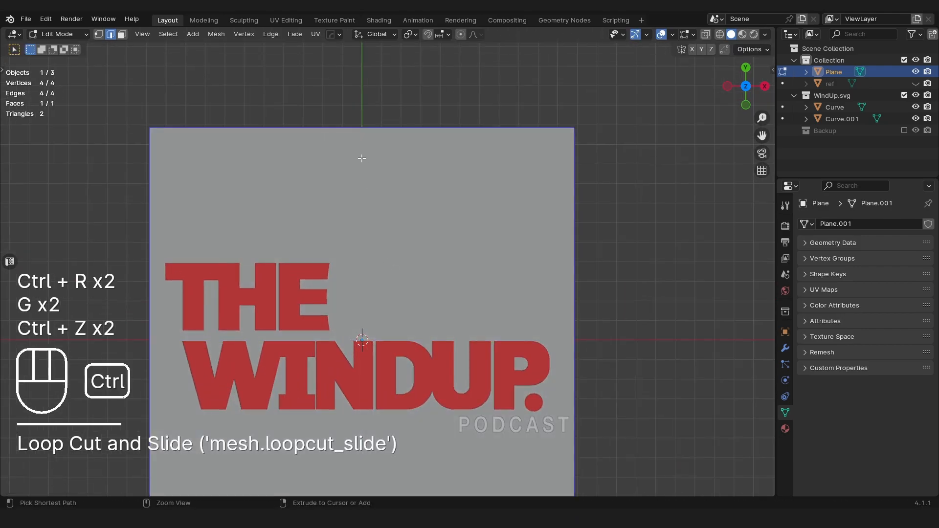
- Add a vertical loop cut through the exact centre of the backing plane
{"action": "key", "text": "ctrl+r"}
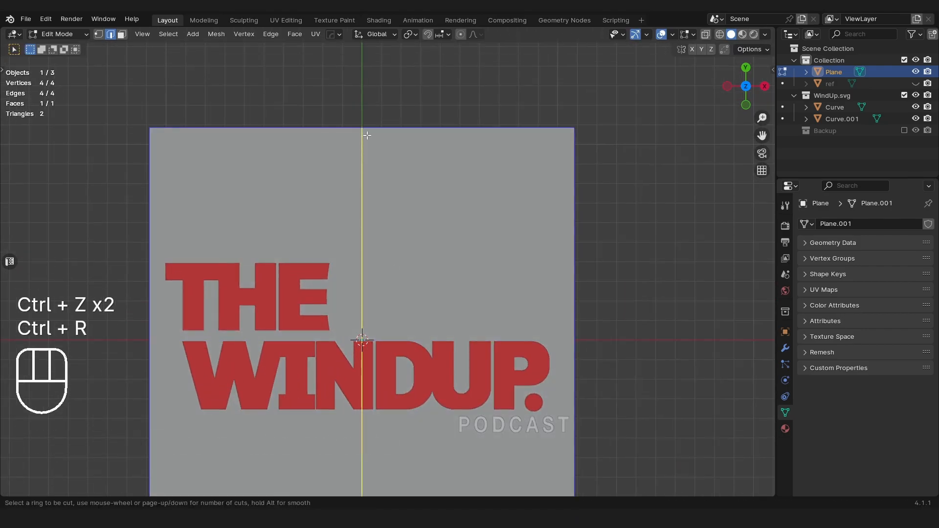
{"action": "left_click", "coordinate": [367, 135]}
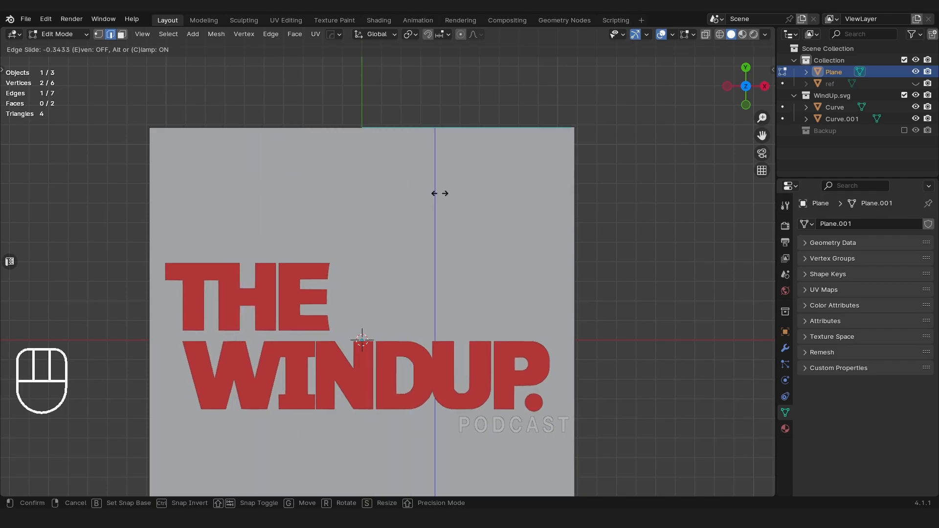
{"action": "right_click", "coordinate": [382, 175]}
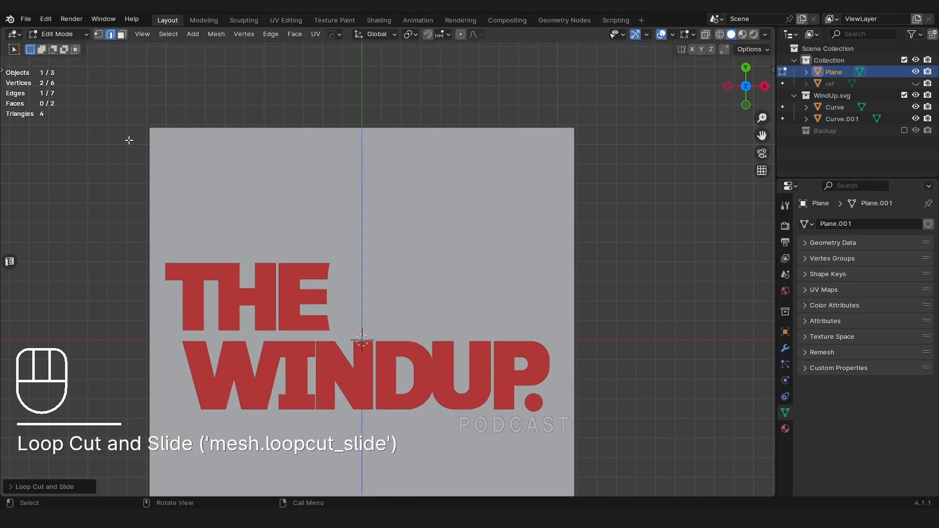
{"action": "key", "text": "t"}
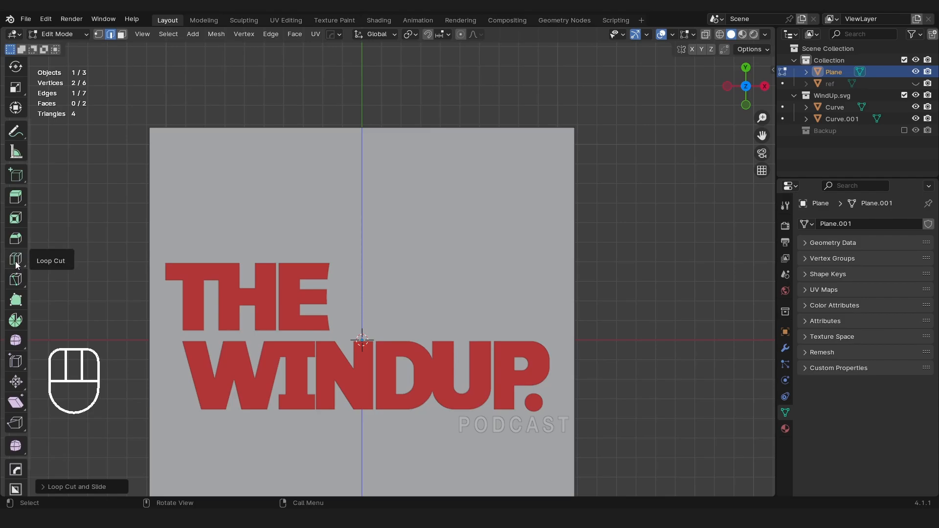
{"action": "key", "text": "t"}
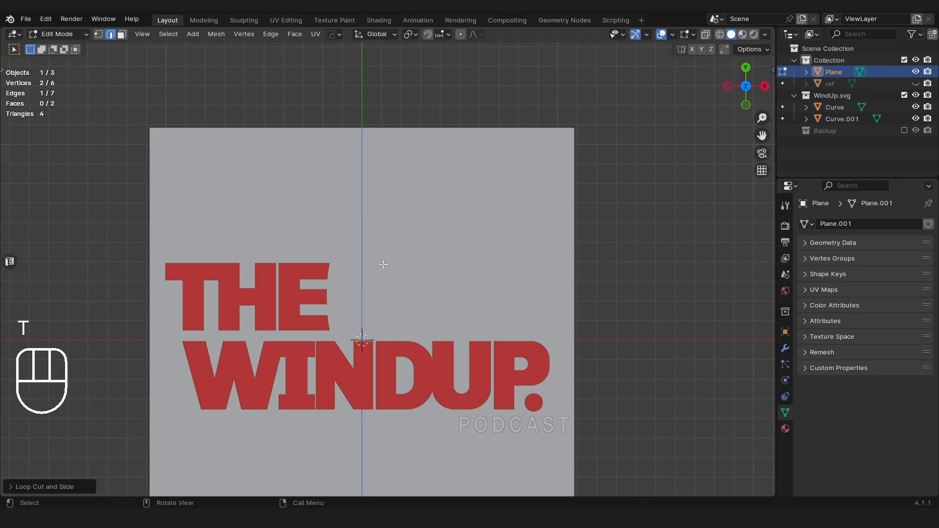
- Slide the plane's upper edge down until it sits just above the word THE
{"action": "scroll", "coordinate": [404, 323], "scroll_direction": "down", "scroll_amount": 2}
{"action": "middle_click_drag", "start_coordinate": [398, 292], "coordinate": [373, 221], "text": "shift"}
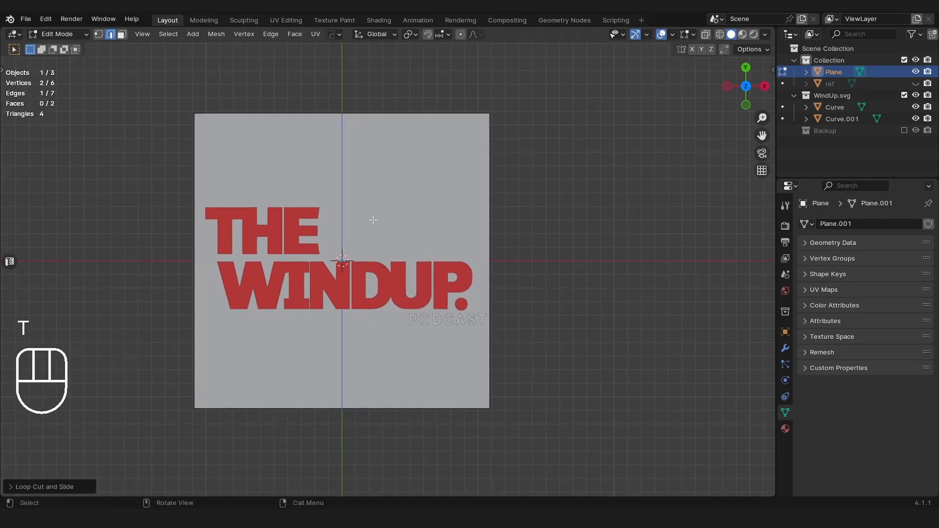
{"action": "scroll", "coordinate": [373, 220], "scroll_direction": "up", "scroll_amount": 1}
{"action": "left_click", "coordinate": [363, 90], "text": "alt"}
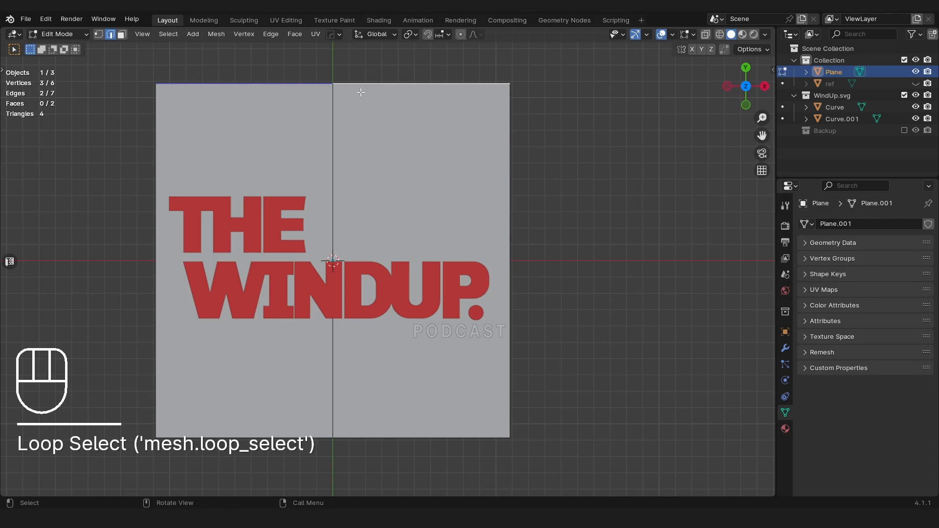
{"action": "key", "text": "g"}
{"action": "key", "text": "g"}
{"action": "left_click", "coordinate": [367, 198]}
- Select only the plane's lower edge loop and slide it up to just below the word PODCAST
{"action": "left_click", "coordinate": [364, 191], "text": "alt"}
{"action": "left_click", "coordinate": [366, 435], "text": "alt"}
{"action": "left_click", "coordinate": [322, 416], "text": "shift"}
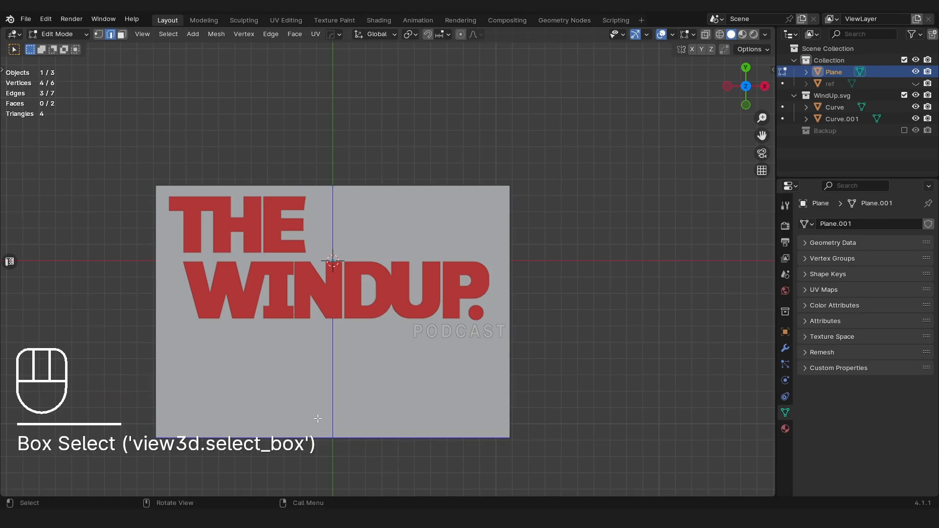
{"action": "left_click_drag", "start_coordinate": [308, 358], "coordinate": [495, 413], "text": "ctrl"}
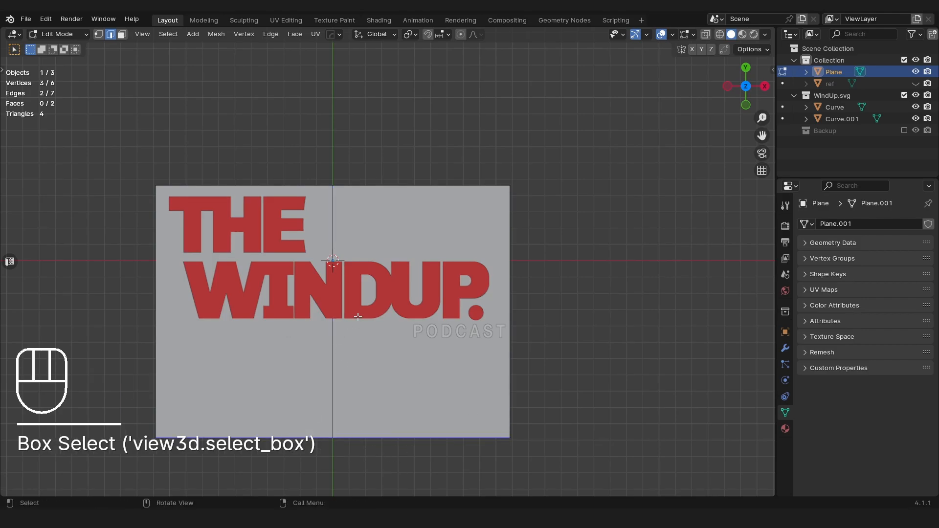
{"action": "middle_click_drag", "start_coordinate": [356, 323], "coordinate": [365, 268], "text": "shift"}
{"action": "middle_click_drag", "start_coordinate": [415, 130], "coordinate": [389, 182], "text": "shift"}
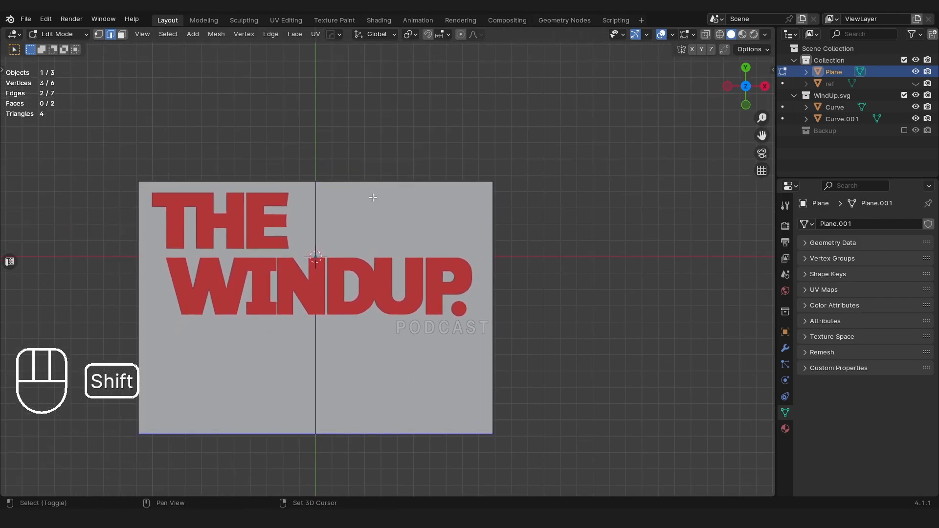
{"action": "key", "text": "g"}
{"action": "key", "text": "g"}
{"action": "key", "text": "shift"}
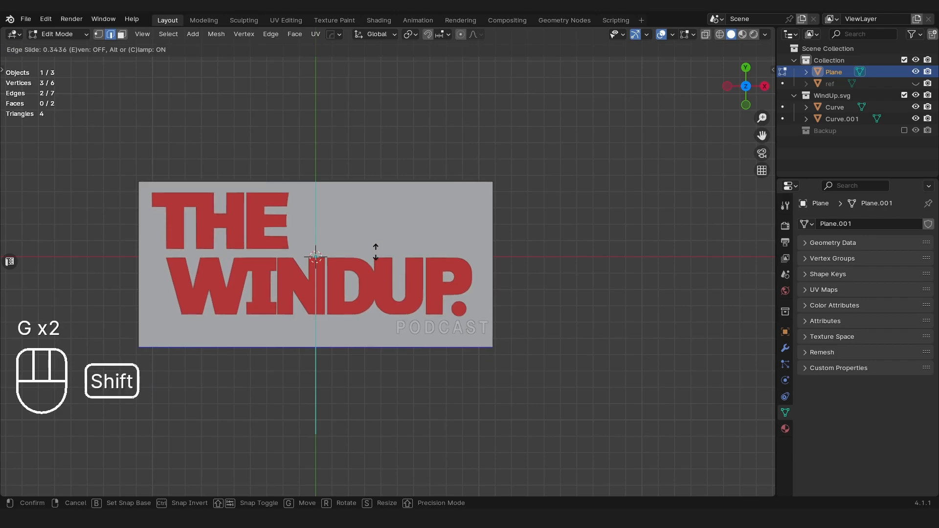
{"action": "left_click", "coordinate": [369, 278]}
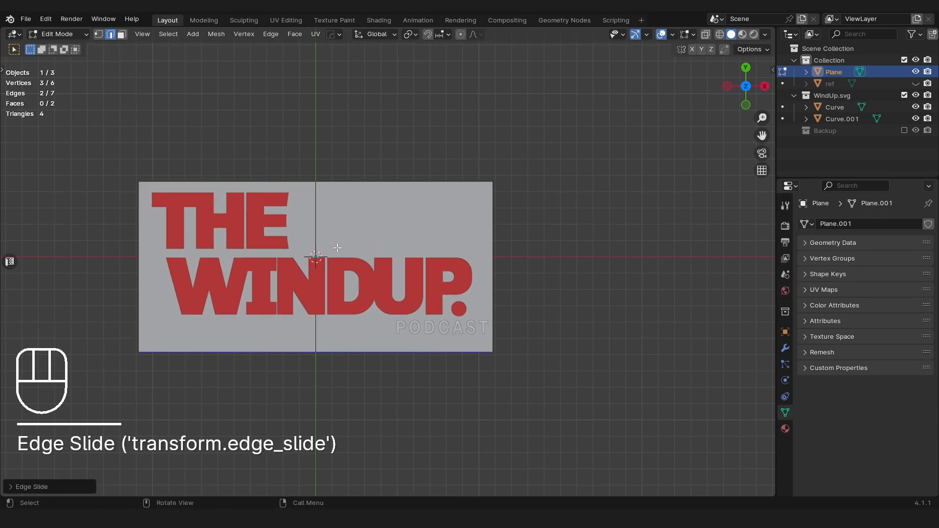
- Slide the plane's vertical centre edge toward THE so it sits just beyond the letter E
{"action": "left_click", "coordinate": [316, 224], "text": "alt"}
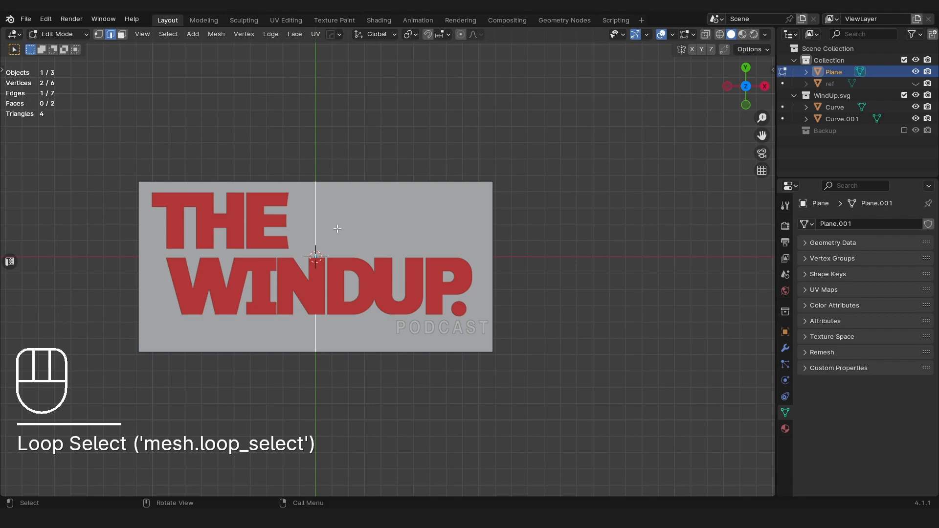
{"action": "key", "text": "g"}
{"action": "key", "text": "g"}
{"action": "key", "text": "shift"}
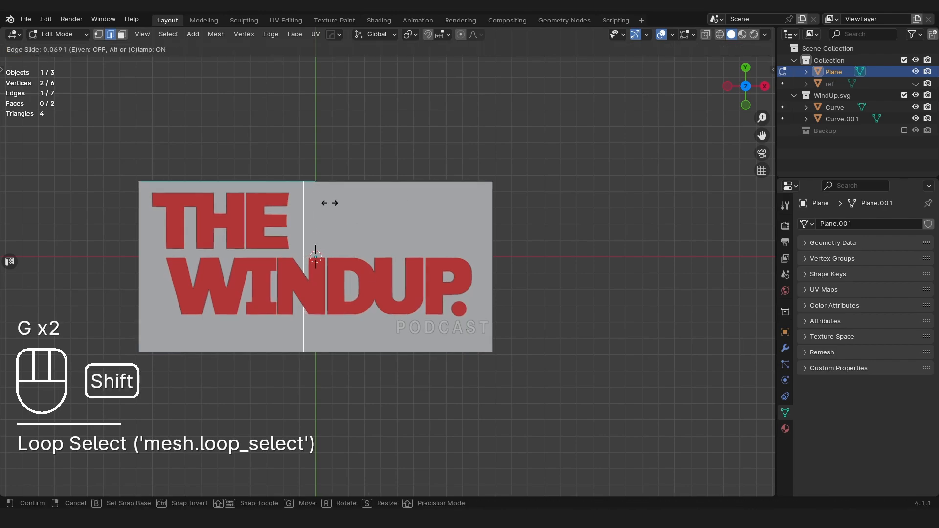
{"action": "left_click", "coordinate": [321, 203]}
- Add a horizontal loop cut through the plane between the words THE and WINDUP
{"action": "key", "text": "ctrl+r"}
{"action": "left_click", "coordinate": [477, 233]}
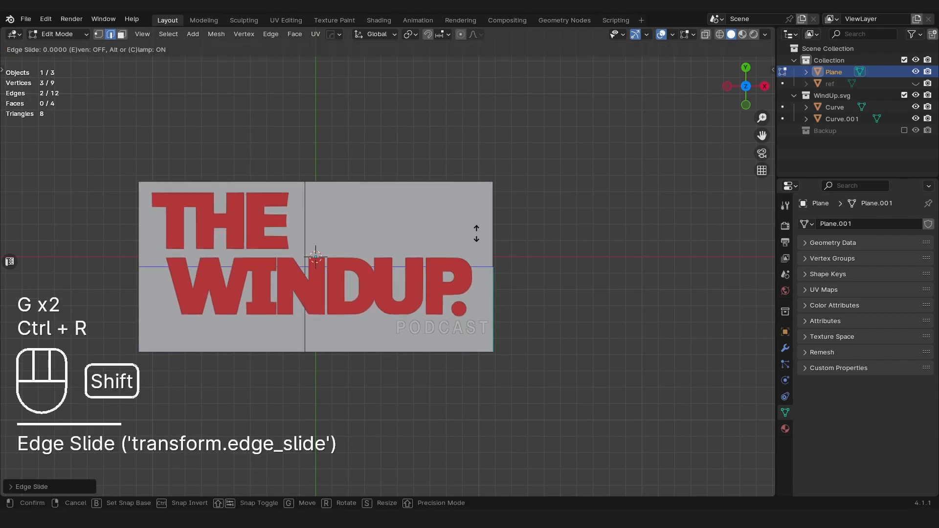
{"action": "left_click", "coordinate": [470, 131]}
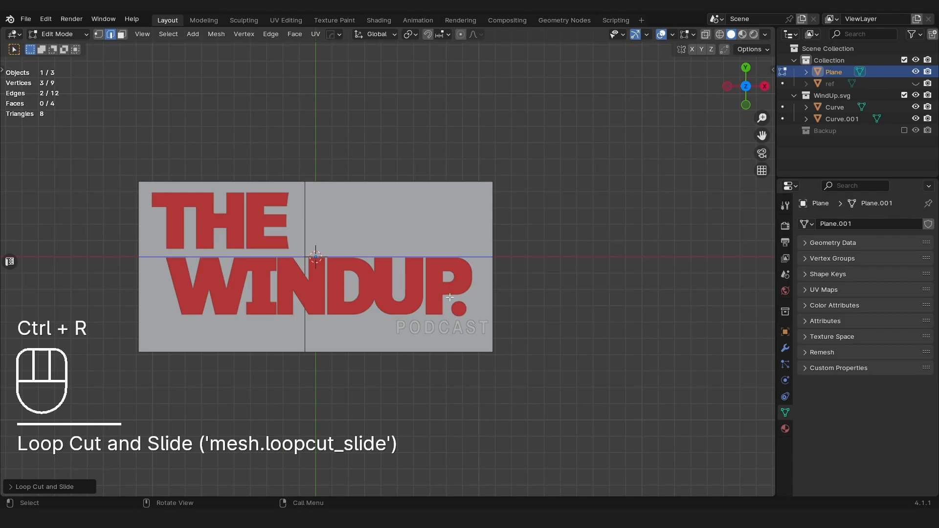
- Add a second vertical loop cut through the plane, just before the P of PODCAST
{"action": "middle_click_drag", "start_coordinate": [223, 281], "coordinate": [216, 247], "text": "shift"}
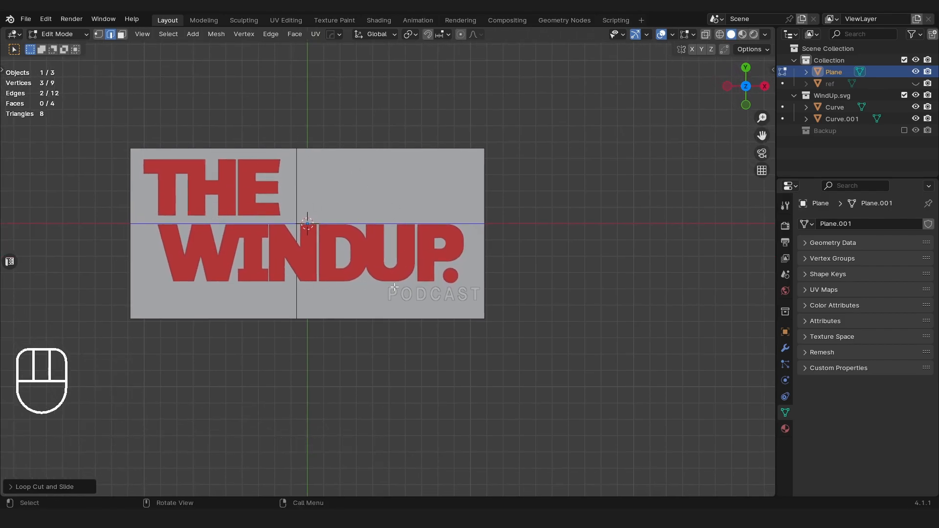
{"action": "key", "text": "ctrl+r"}
{"action": "left_click", "coordinate": [342, 150]}
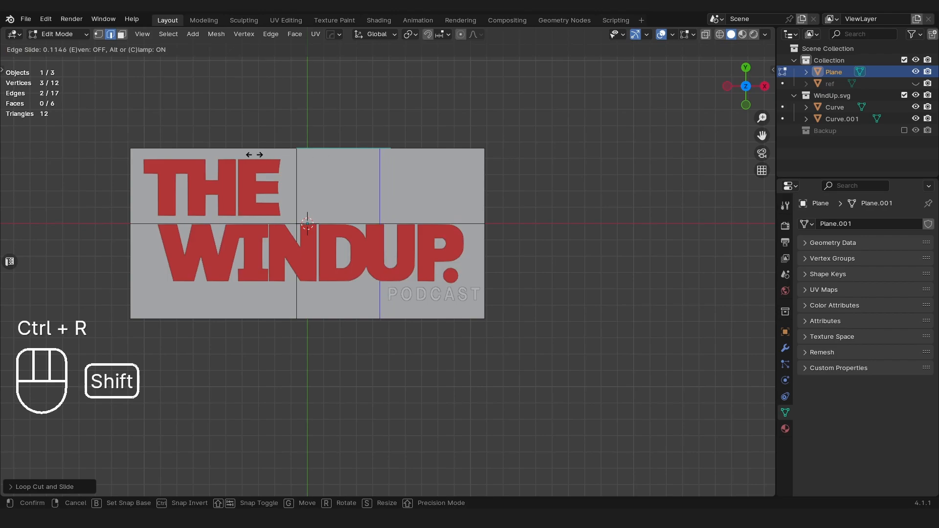
{"action": "left_click", "coordinate": [220, 155]}
- Edit the red lettering mesh and move the WINDUP letters down along Y by about 0.003 m
{"action": "key", "text": "Tab"}
{"action": "left_click", "coordinate": [259, 209]}
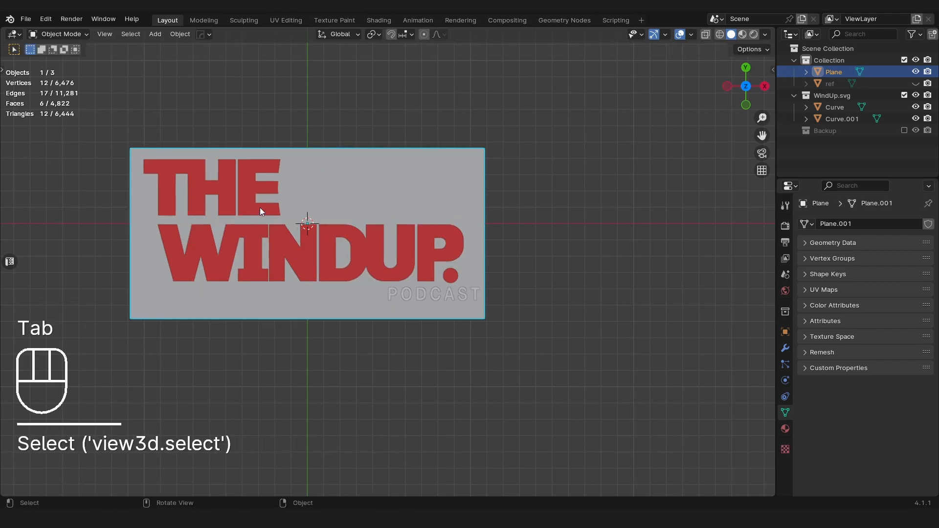
{"action": "key", "text": "Tab"}
{"action": "key", "text": "alt+z"}
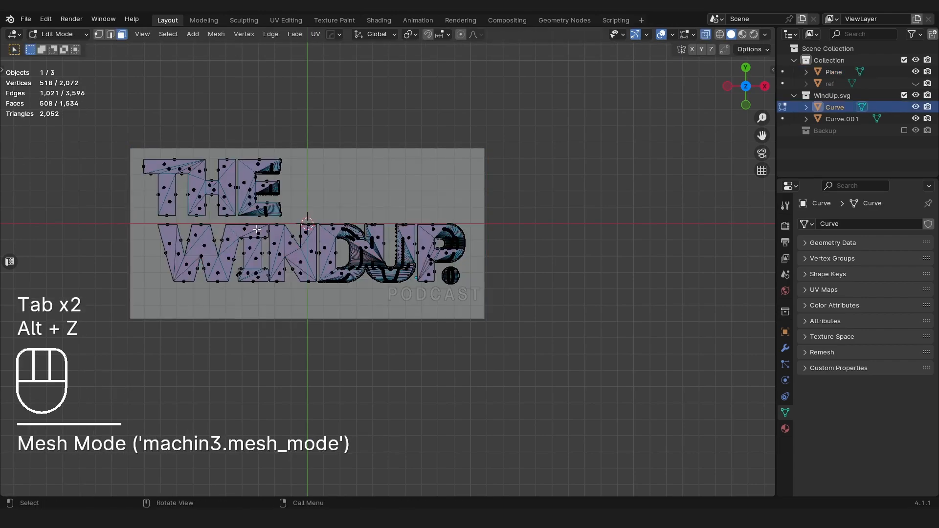
{"action": "left_click_drag", "start_coordinate": [137, 222], "coordinate": [490, 315]}
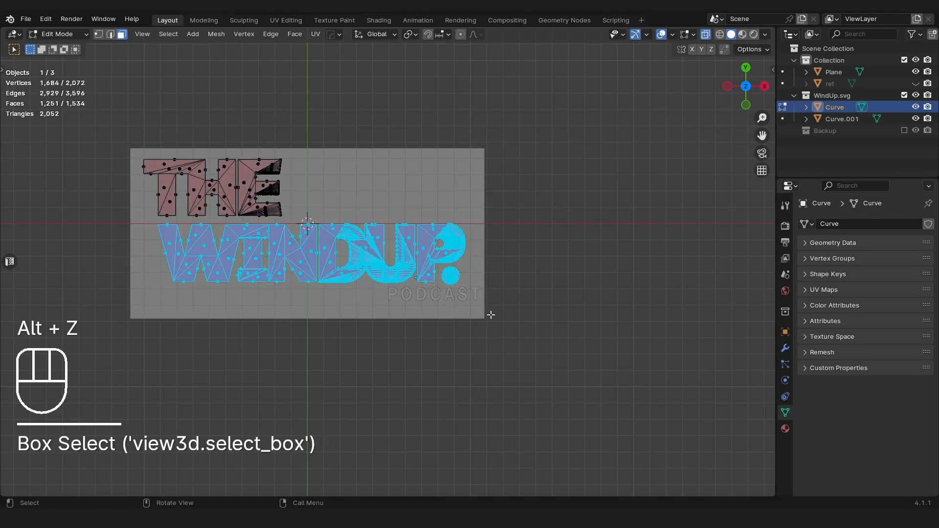
{"action": "key", "text": "g"}
{"action": "key", "text": "y"}
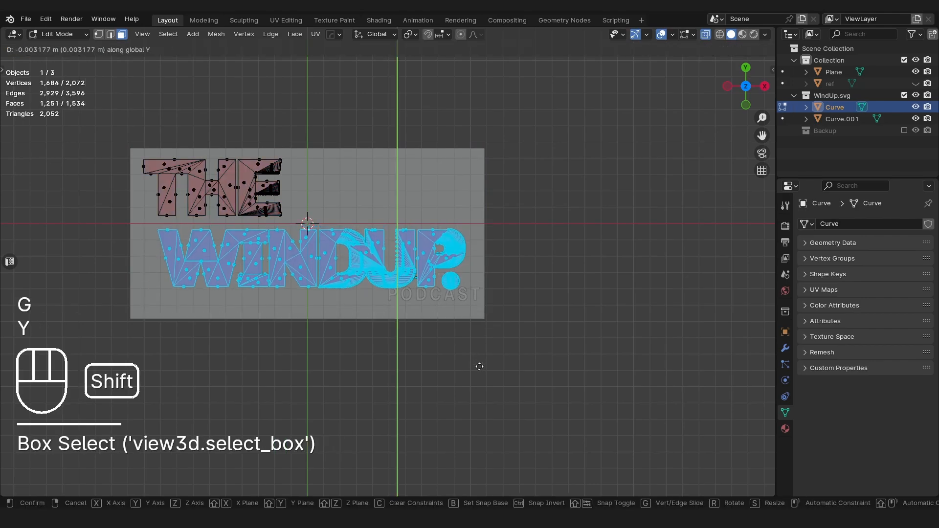
{"action": "left_click", "coordinate": [479, 347]}
- Switch to editing the PODCAST text mesh, move it down along Y by about 0.005 m, and return to Object Mode
{"action": "key", "text": "alt+q"}
{"action": "left_click_drag", "start_coordinate": [323, 256], "coordinate": [559, 314]}
{"action": "key", "text": "g"}
{"action": "key", "text": "y"}
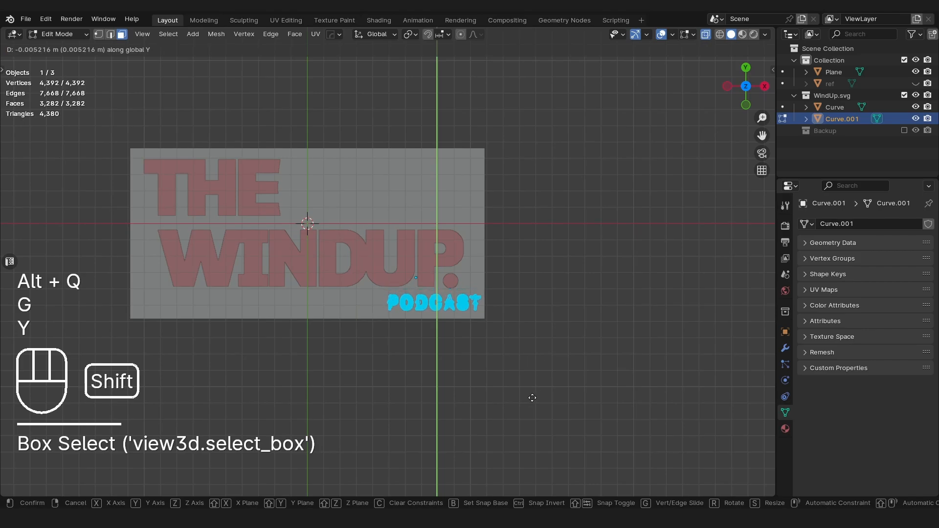
{"action": "left_click", "coordinate": [532, 401]}
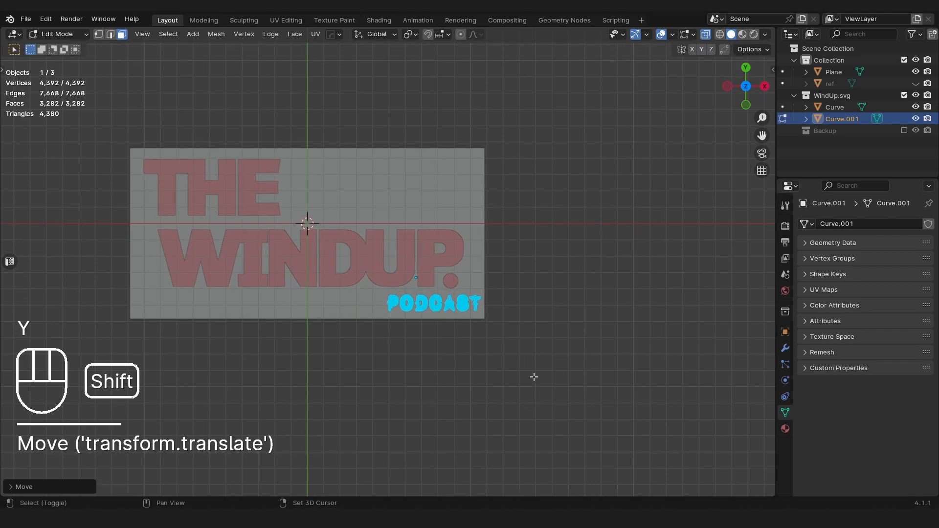
{"action": "key", "text": "Tab"}
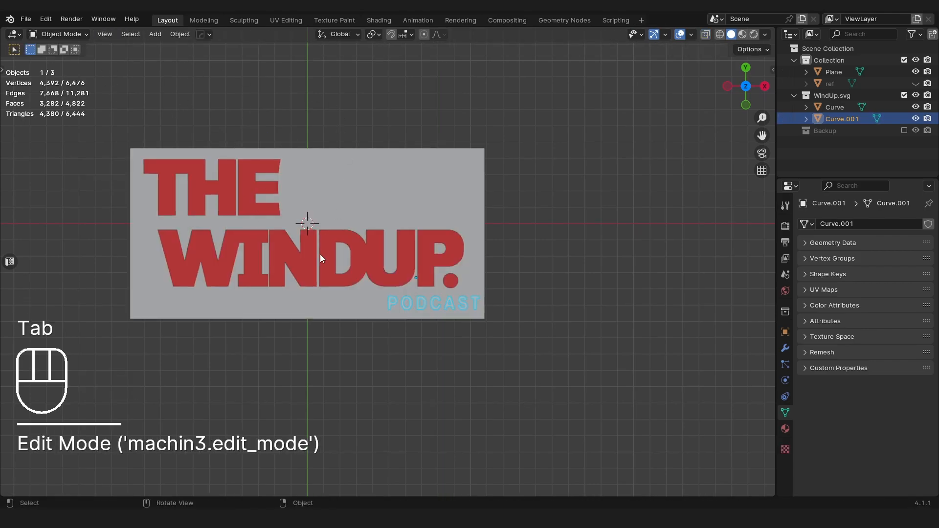
- Edit the backing plane again and add a horizontal loop cut between the words WINDUP and PODCAST
{"action": "left_click", "coordinate": [281, 308]}
{"action": "key", "text": "Tab"}
{"action": "left_click", "coordinate": [406, 308], "text": "shift"}
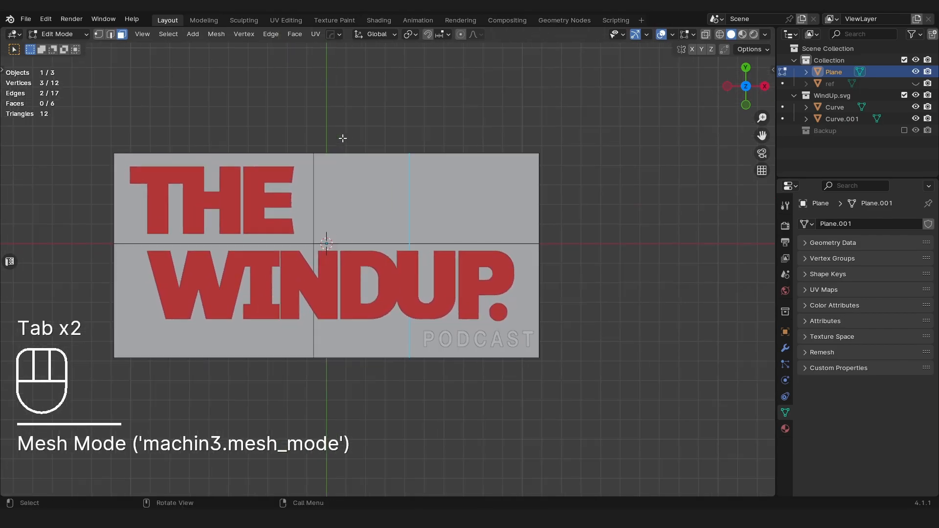
{"action": "key", "text": "Tab"}
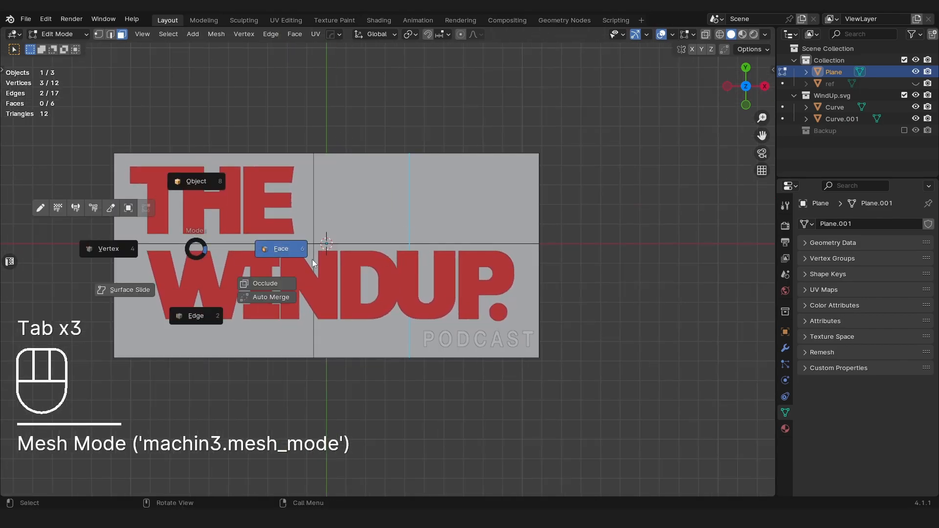
{"action": "key", "text": "ctrl+r"}
{"action": "left_click", "coordinate": [305, 333]}
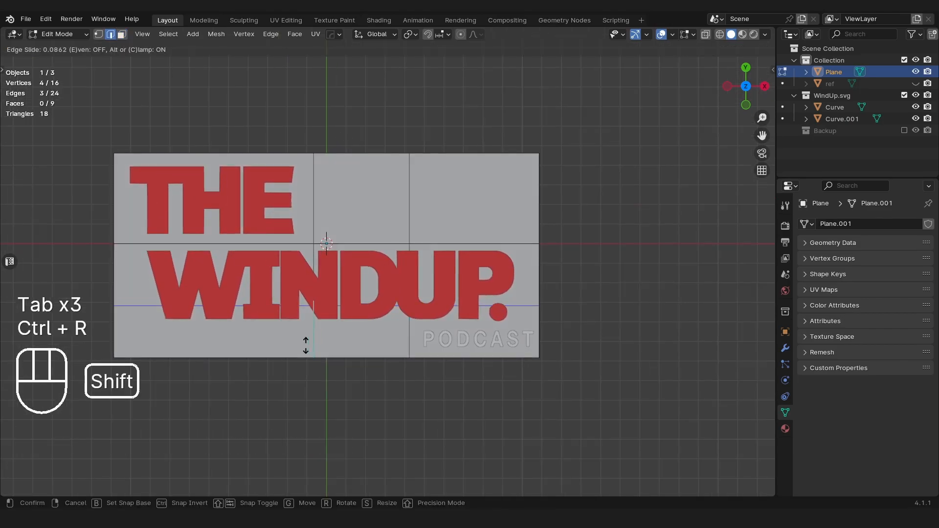
{"action": "left_click", "coordinate": [207, 65]}
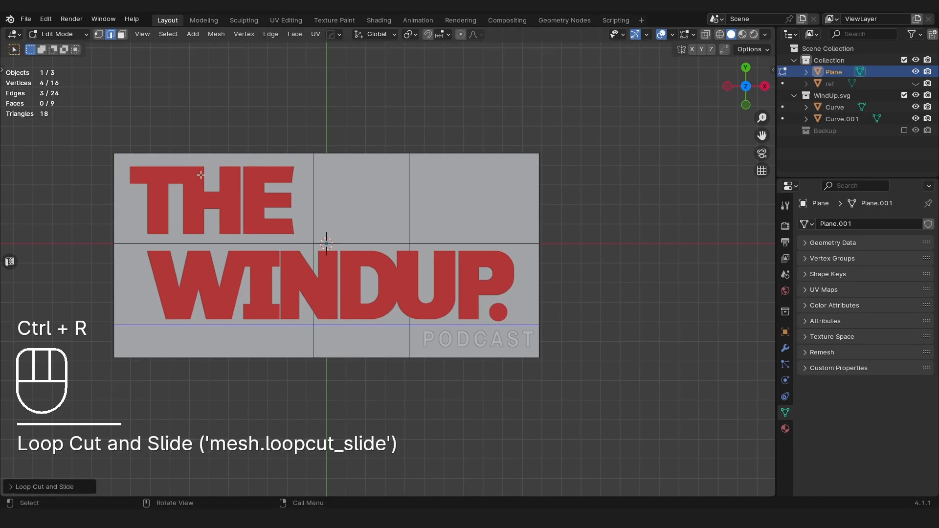
- Delete the two empty faces beside THE and the two empty faces beside PODCAST
{"action": "key", "text": "Tab"}
{"action": "left_click", "coordinate": [288, 175]}
{"action": "left_click_drag", "start_coordinate": [350, 188], "coordinate": [440, 210]}
{"action": "left_click_drag", "start_coordinate": [268, 352], "coordinate": [361, 351], "text": "shift"}
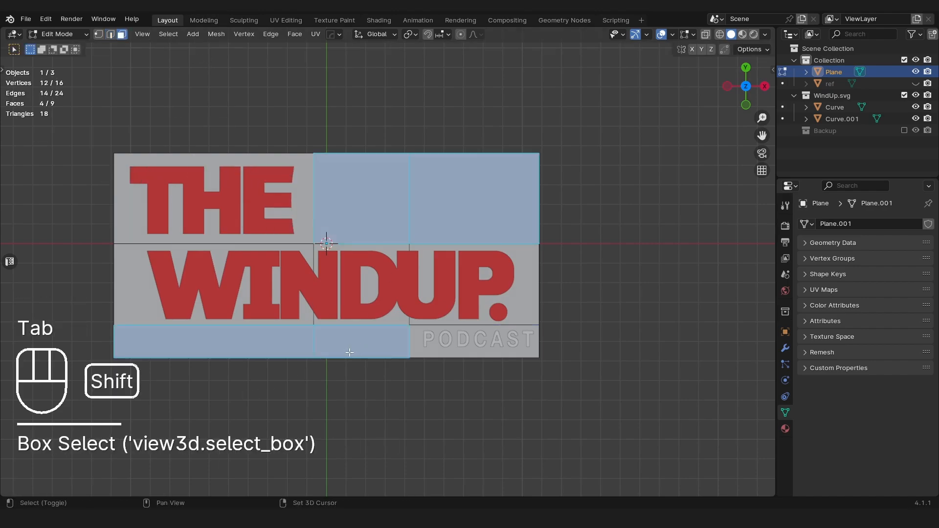
{"action": "key", "text": "x"}
{"action": "key", "text": "f"}
- Dissolve the two vertical edges that split the face behind the word WINDUP
{"action": "middle_click_drag", "start_coordinate": [340, 339], "coordinate": [272, 309], "text": "shift"}
{"action": "key", "text": "Tab"}
{"action": "left_click", "coordinate": [215, 227]}
{"action": "middle_click_drag", "start_coordinate": [216, 226], "coordinate": [247, 228], "text": "shift"}
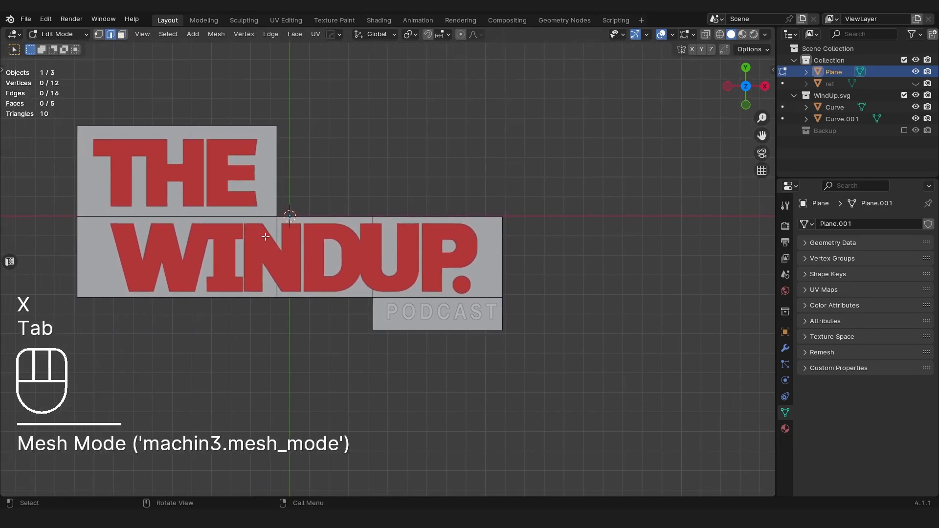
{"action": "left_click", "coordinate": [280, 234]}
{"action": "key", "text": "ctrl+x"}
{"action": "left_click", "coordinate": [373, 252]}
{"action": "key", "text": "ctrl+x"}
- Merge the right-hand vertex between WINDUP and PODCAST into the plate corner at the upper right of WINDUP
{"action": "left_click", "coordinate": [457, 300]}
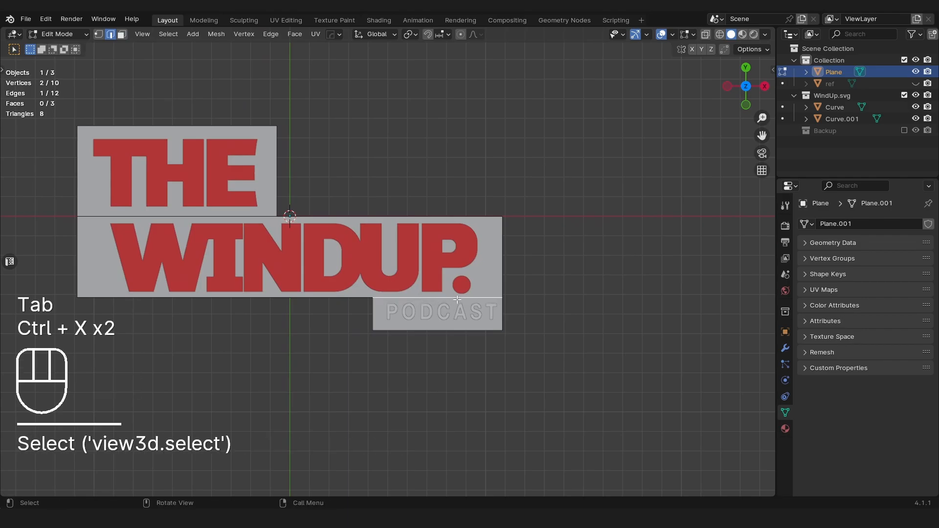
{"action": "key", "text": "Tab"}
{"action": "left_click", "coordinate": [510, 290]}
{"action": "left_click", "coordinate": [503, 299]}
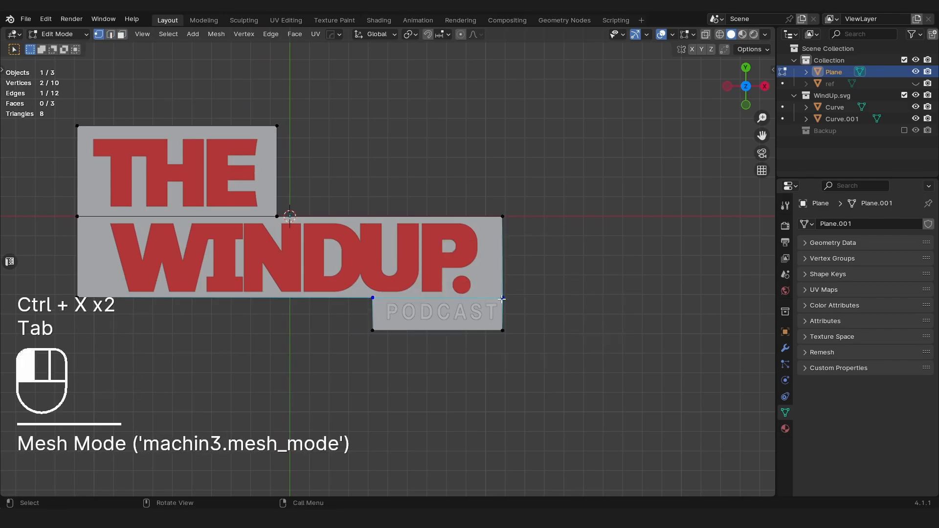
{"action": "left_click", "coordinate": [498, 227], "text": "shift"}
{"action": "key", "text": "m"}
{"action": "left_click", "coordinate": [455, 228]}
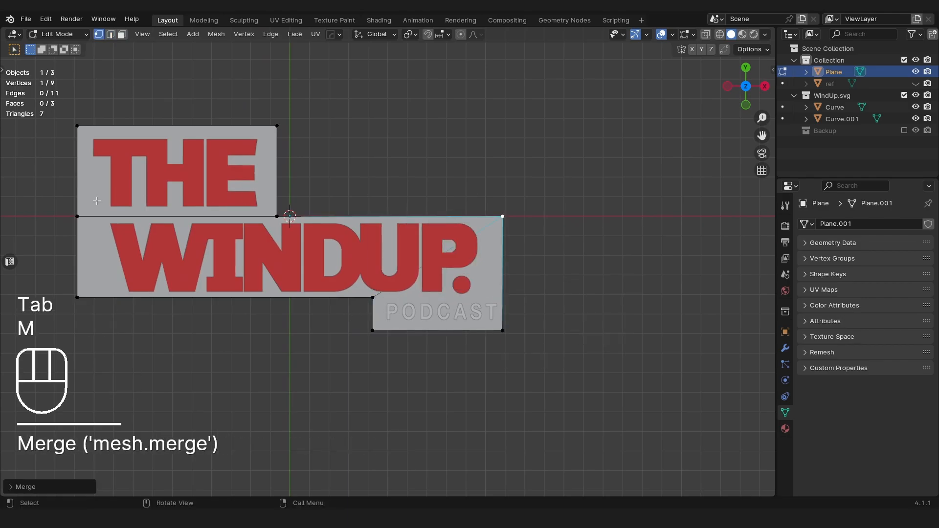
- Merge the left-hand vertex between THE and WINDUP into the plate's lower-left corner vertex
{"action": "left_click", "coordinate": [76, 217], "text": "shift"}
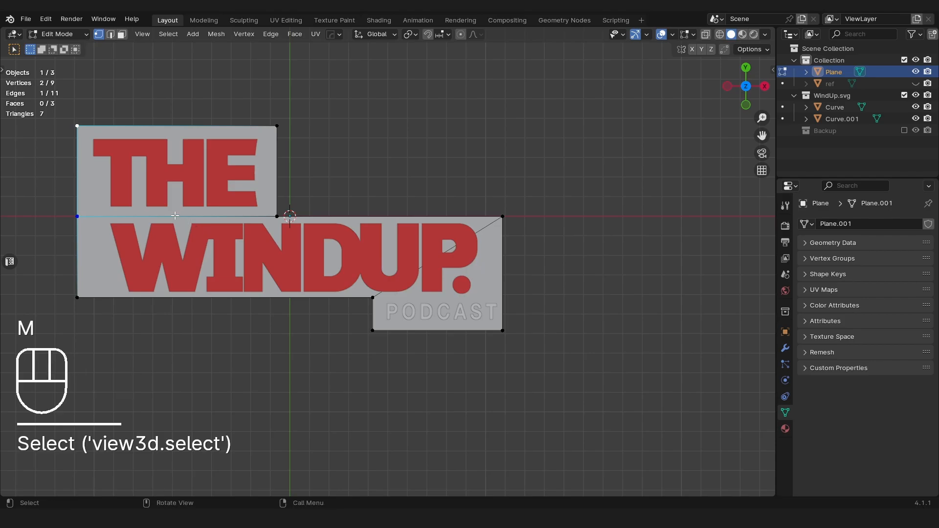
{"action": "left_click", "coordinate": [76, 296], "text": "shift"}
{"action": "key", "text": "m"}
{"action": "left_click", "coordinate": [85, 296]}
{"action": "middle_click_drag", "start_coordinate": [63, 310], "coordinate": [89, 327], "text": "shift"}
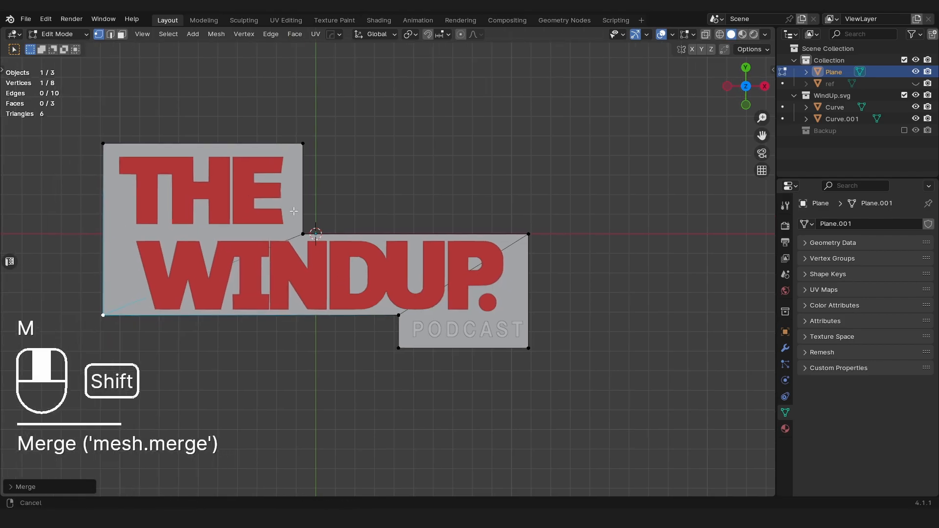
- Select all of the plate's vertices, return to Object Mode, and apply the plate's rotation and scale
{"action": "key", "text": "Tab"}
{"action": "left_click_drag", "start_coordinate": [92, 126], "coordinate": [322, 245], "text": "shift"}
{"action": "left_click_drag", "start_coordinate": [380, 234], "coordinate": [683, 443], "text": "shift"}
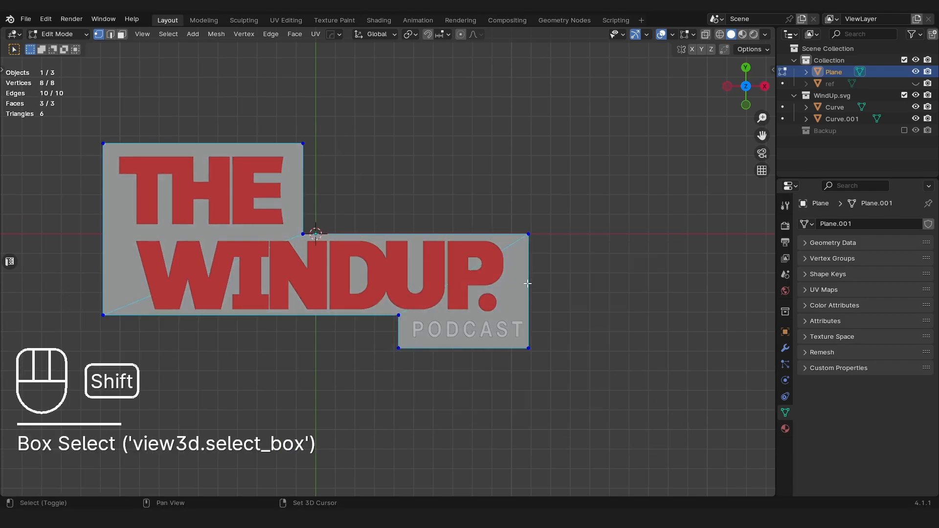
{"action": "key", "text": "Tab"}
{"action": "left_click", "coordinate": [548, 145]}
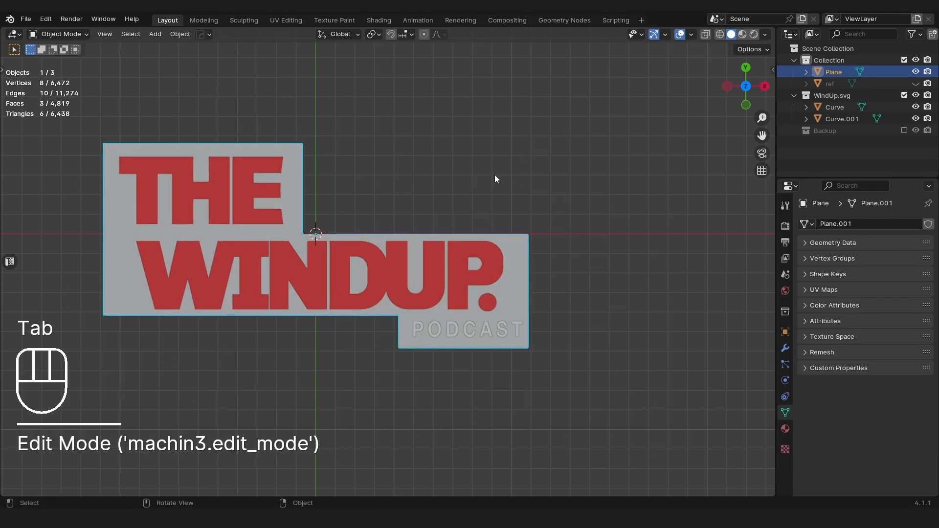
{"action": "key", "text": "ctrl+a"}
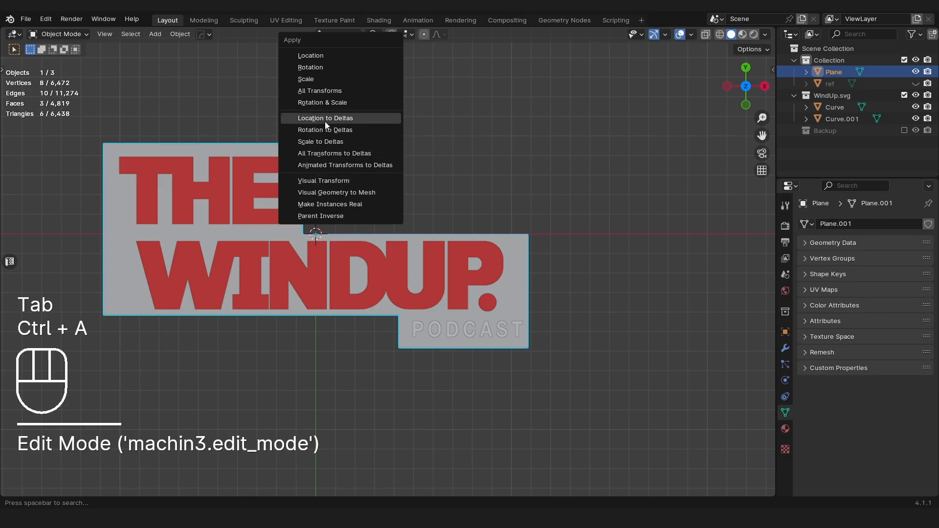
{"action": "left_click", "coordinate": [321, 102]}
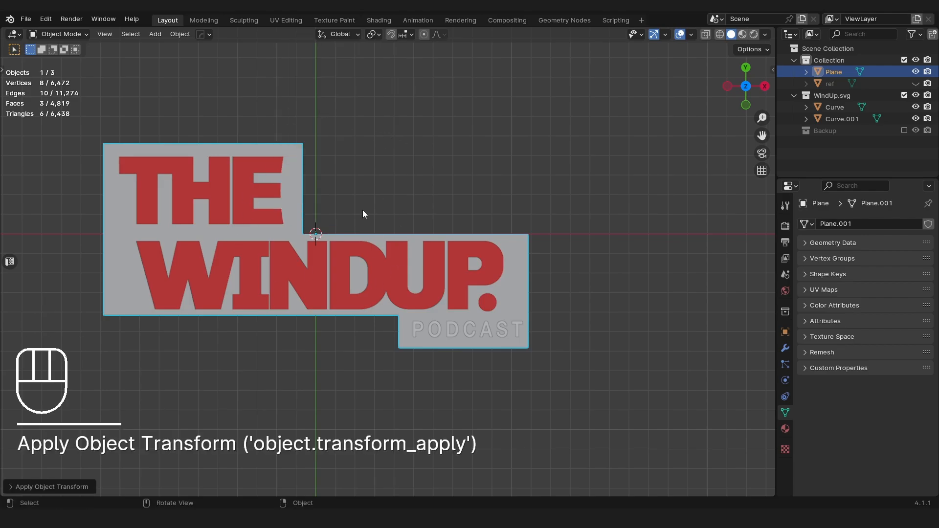
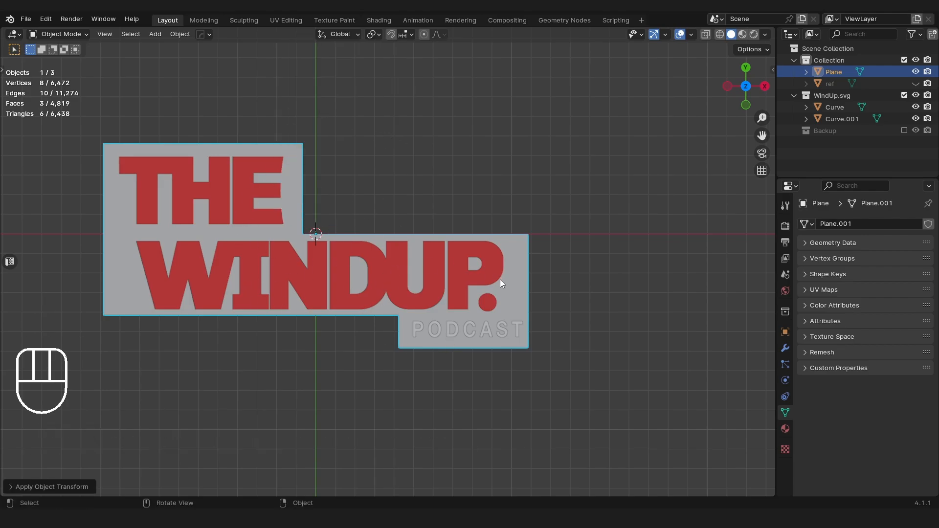
- Edit the plate again and move its right edge beside WINDUP and PODCAST slightly outward along X
{"action": "left_click", "coordinate": [450, 328]}
{"action": "key", "text": "Tab"}
{"action": "left_click_drag", "start_coordinate": [504, 211], "coordinate": [589, 404]}
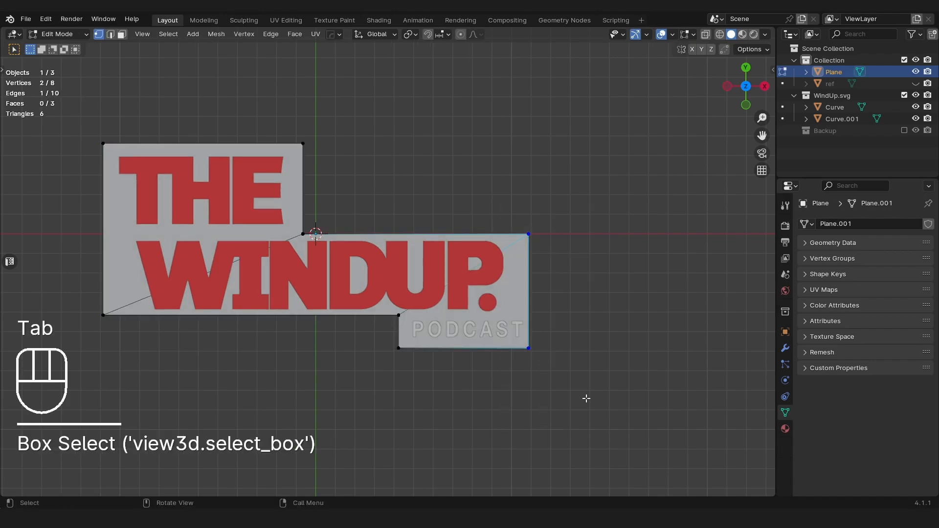
{"action": "key", "text": "g"}
{"action": "key", "text": "x"}
{"action": "left_click", "coordinate": [559, 325], "text": "shift"}
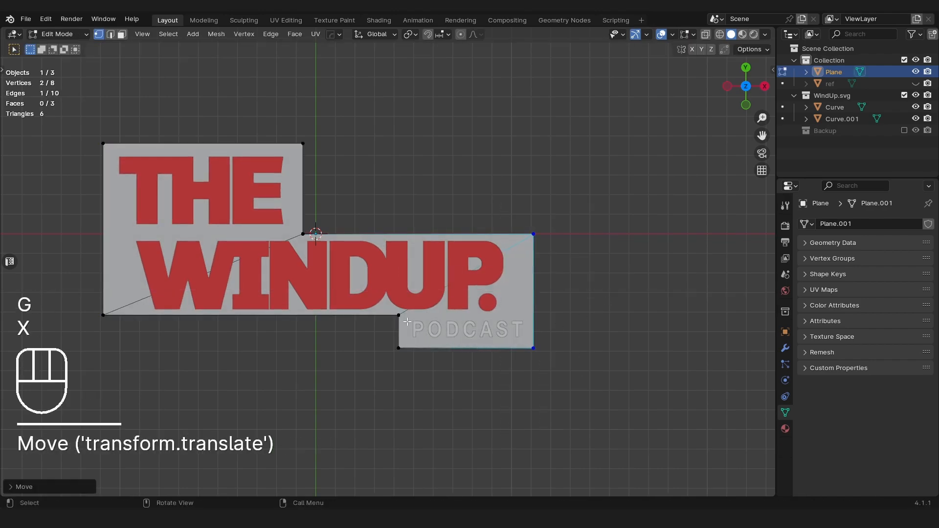
- Move the plate's lower edge beneath WINDUP down along Y by about 0.003 m
{"action": "left_click_drag", "start_coordinate": [69, 301], "coordinate": [404, 325]}
{"action": "key", "text": "g"}
{"action": "key", "text": "y"}
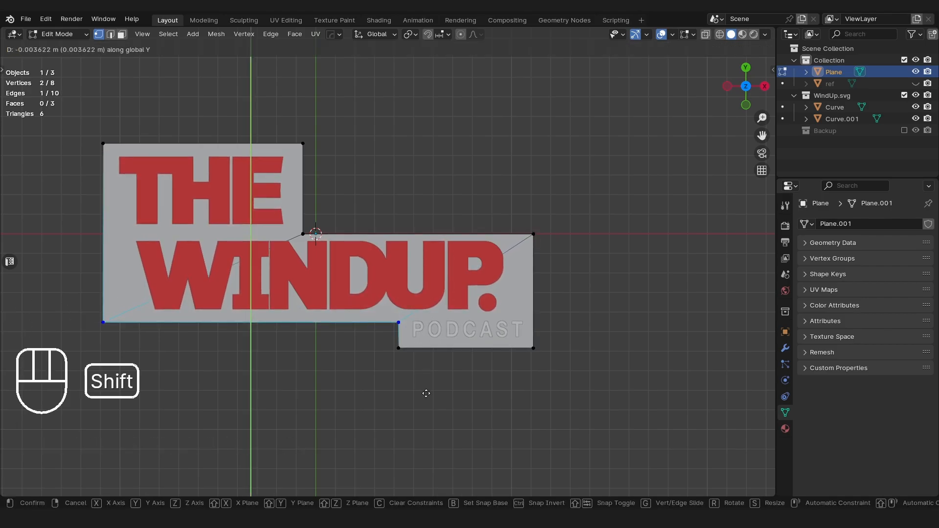
{"action": "left_click", "coordinate": [421, 388]}
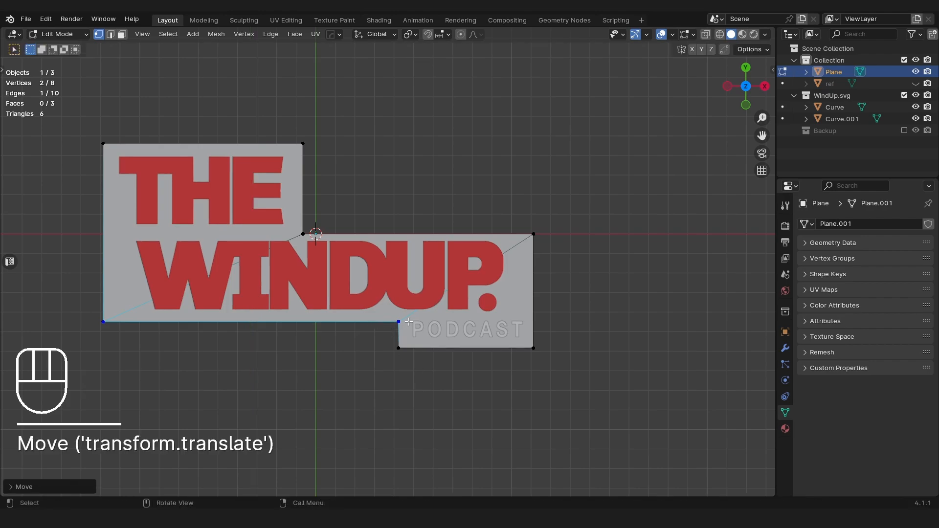
- Bevel all of the plate's vertices with a width of about 0.005 m and 5 segments
{"action": "key", "text": "a"}
{"action": "key", "text": "a"}
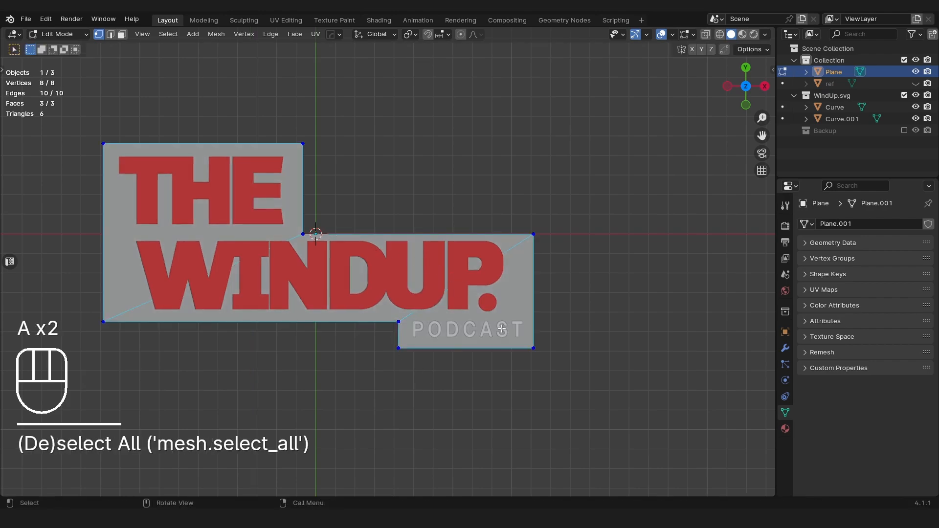
{"action": "key", "text": "shift+ctrl+b"}
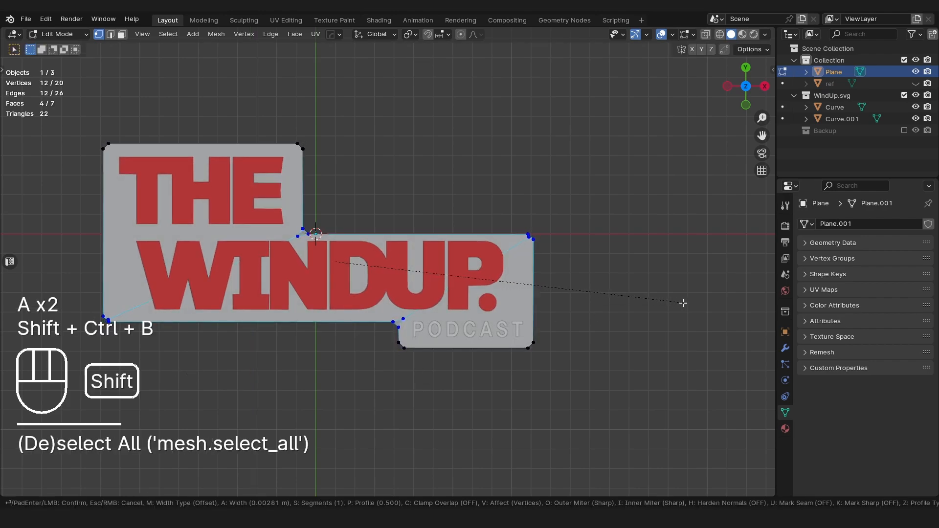
{"action": "scroll", "coordinate": [652, 302], "scroll_direction": "up", "scroll_amount": 4}
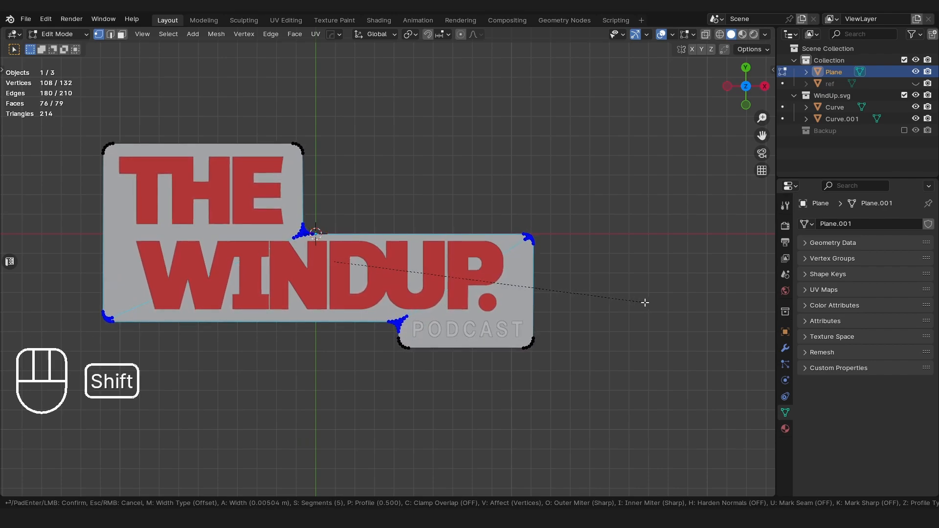
{"action": "left_click", "coordinate": [640, 304], "text": "shift"}
- Turn on X-ray and try to shift the plate's two rounded left corners along X
{"action": "left_click_drag", "start_coordinate": [75, 116], "coordinate": [230, 383]}
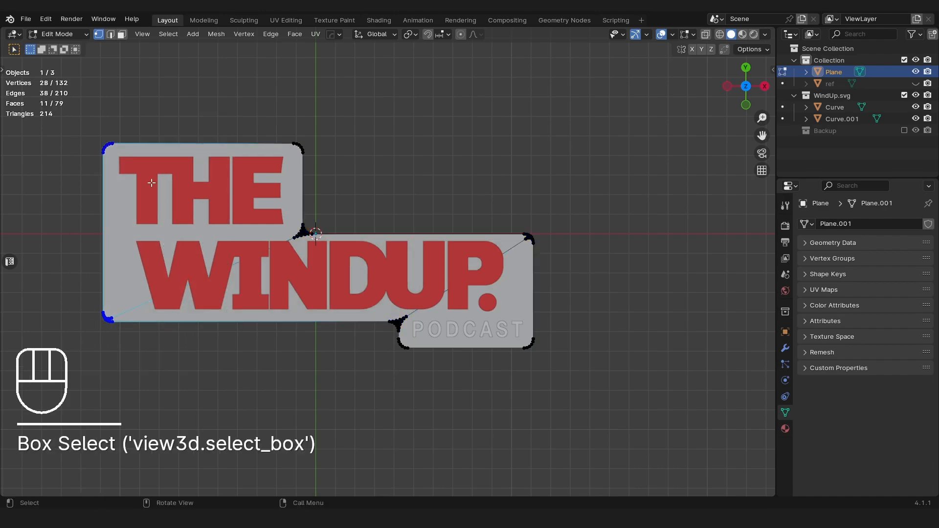
{"action": "key", "text": "g"}
{"action": "key", "text": "x"}
{"action": "right_click", "coordinate": [155, 206], "text": "shift"}
{"action": "key", "text": "alt+z"}
{"action": "left_click_drag", "start_coordinate": [73, 136], "coordinate": [203, 366]}
{"action": "key", "text": "g"}
{"action": "key", "text": "x"}
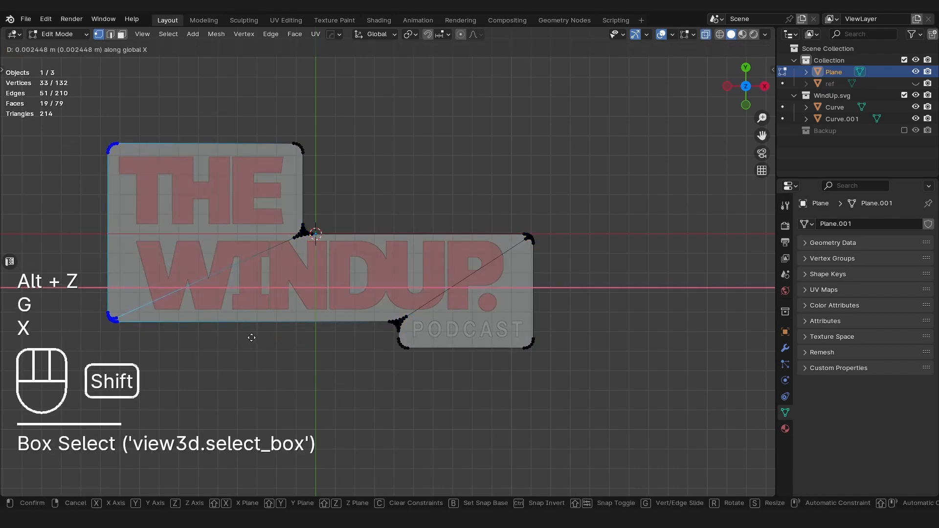
{"action": "left_click", "coordinate": [235, 325]}
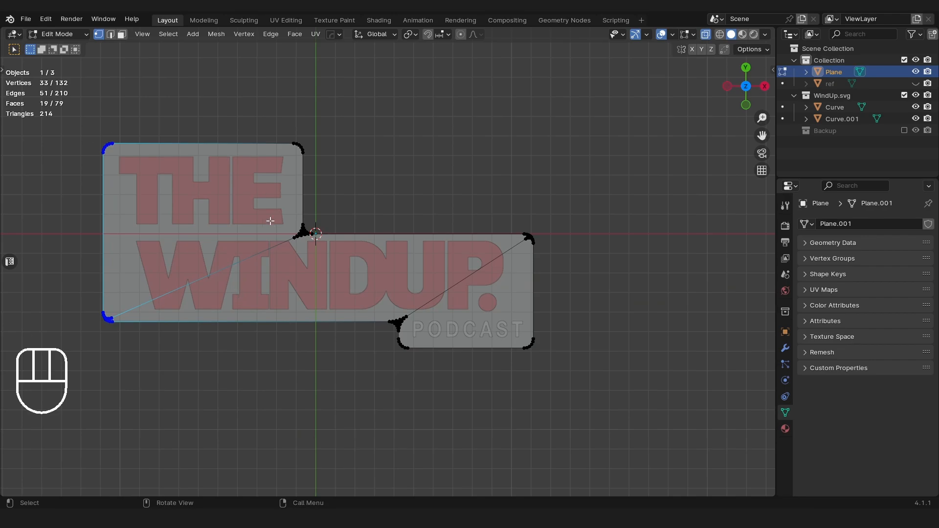
- Merge all of the plate's vertices by distance, clear the selection, and inspect the lower-left rounded corner's geometry
{"action": "key", "text": "a"}
{"action": "key", "text": "a"}
{"action": "key", "text": "m"}
{"action": "left_click", "coordinate": [323, 205]}
{"action": "scroll", "coordinate": [272, 268], "scroll_direction": "up", "scroll_amount": 4}
{"action": "key", "text": "a"}
{"action": "scroll", "coordinate": [295, 193], "scroll_direction": "up", "scroll_amount": 3}
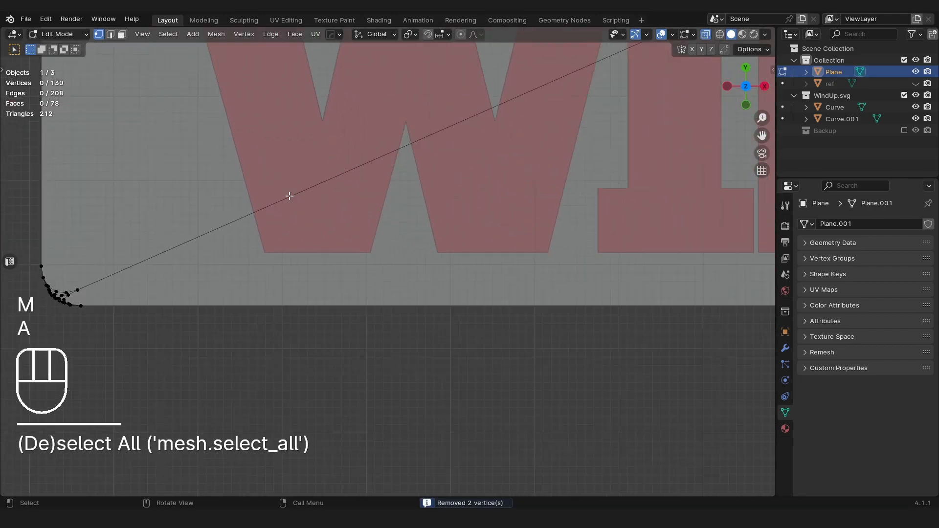
{"action": "scroll", "coordinate": [294, 193], "scroll_direction": "up", "scroll_amount": 1}
{"action": "middle_click_drag", "start_coordinate": [184, 262], "coordinate": [382, 228], "text": "shift"}
{"action": "scroll", "coordinate": [381, 229], "scroll_direction": "up", "scroll_amount": 4}
{"action": "middle_click_drag", "start_coordinate": [169, 209], "coordinate": [392, 181], "text": "shift"}
{"action": "scroll", "coordinate": [392, 181], "scroll_direction": "up", "scroll_amount": 6}
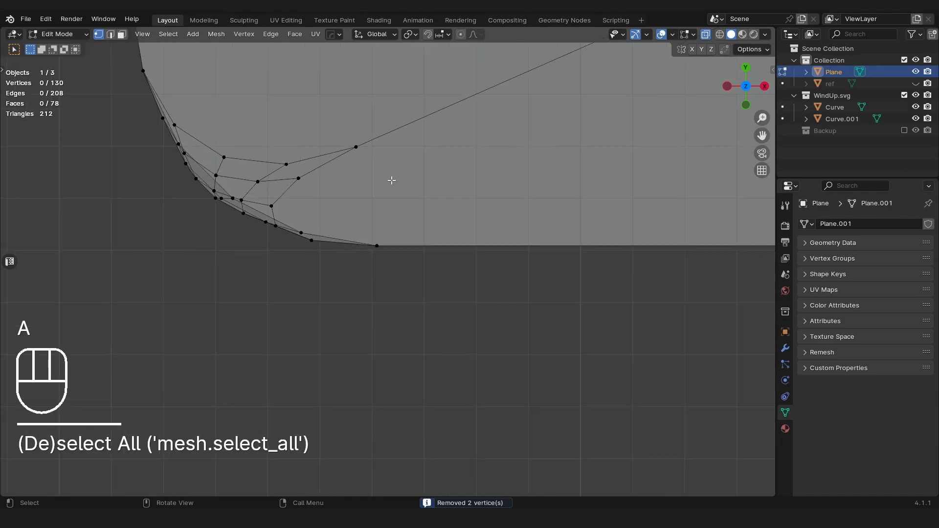
- Undo the vertex merge and the corner bevel, back to the plate with square corners
{"action": "key", "text": "ctrl+z"}
{"action": "key", "text": "ctrl+z"}
{"action": "key", "text": "ctrl+z"}
{"action": "key", "text": "ctrl+z"}
{"action": "key", "text": "ctrl+z"}
{"action": "key", "text": "ctrl+z"}
{"action": "key", "text": "ctrl+z"}
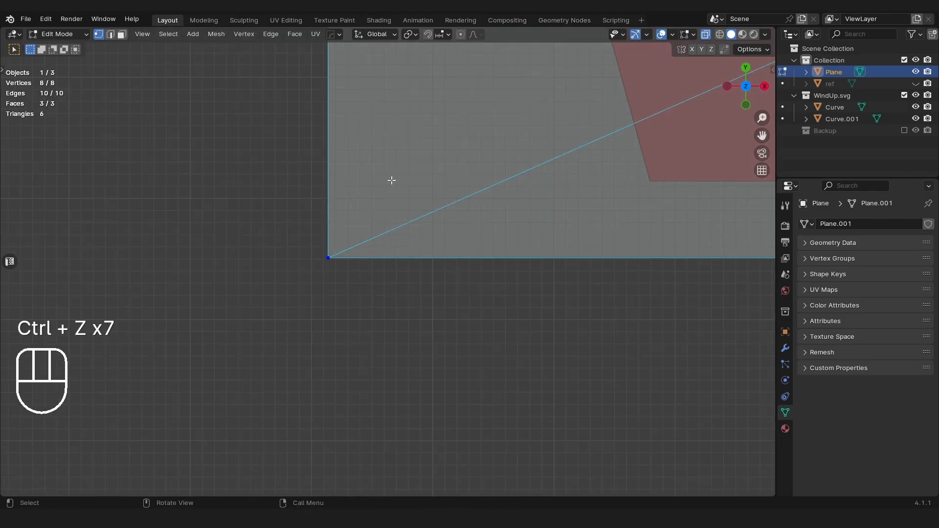
- Try dissolving the left diagonal edge behind WINDUP in edge selection, and undo it
{"action": "scroll", "coordinate": [391, 180], "scroll_direction": "down", "scroll_amount": 20}
{"action": "scroll", "coordinate": [420, 173], "scroll_direction": "up", "scroll_amount": 6}
{"action": "middle_click_drag", "start_coordinate": [464, 182], "coordinate": [323, 247], "text": "shift"}
{"action": "key", "text": "Tab"}
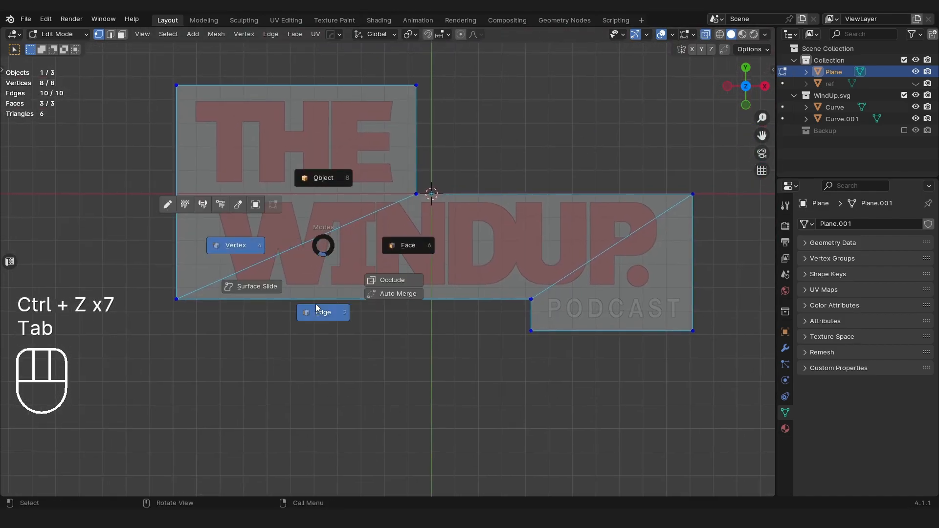
{"action": "left_click", "coordinate": [316, 308]}
{"action": "left_click", "coordinate": [355, 221]}
{"action": "key", "text": "ctrl+x"}
{"action": "key", "text": "ctrl+z"}
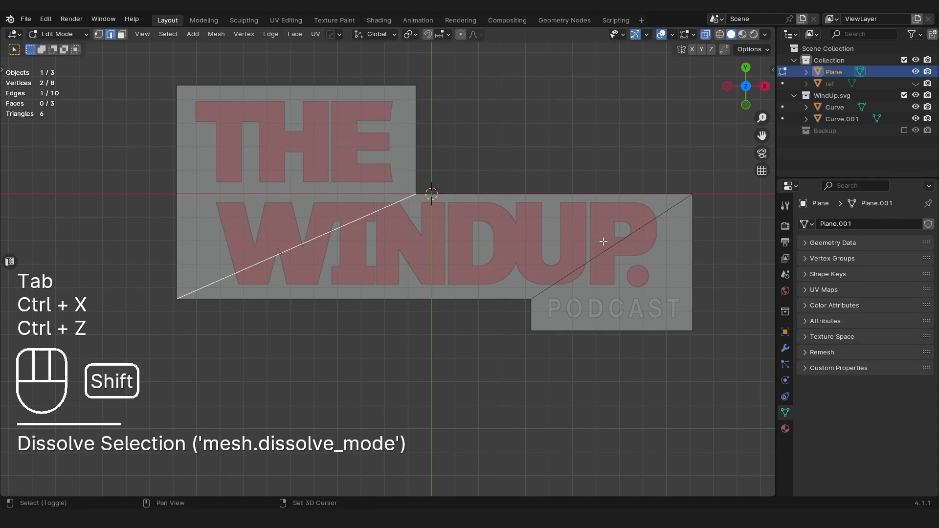
- Try removing both diagonal edges with Edge Loops deletion, Dissolve Selection and Dissolve Edges, undoing each attempt
{"action": "left_click", "coordinate": [603, 240], "text": "shift"}
{"action": "key", "text": "x"}
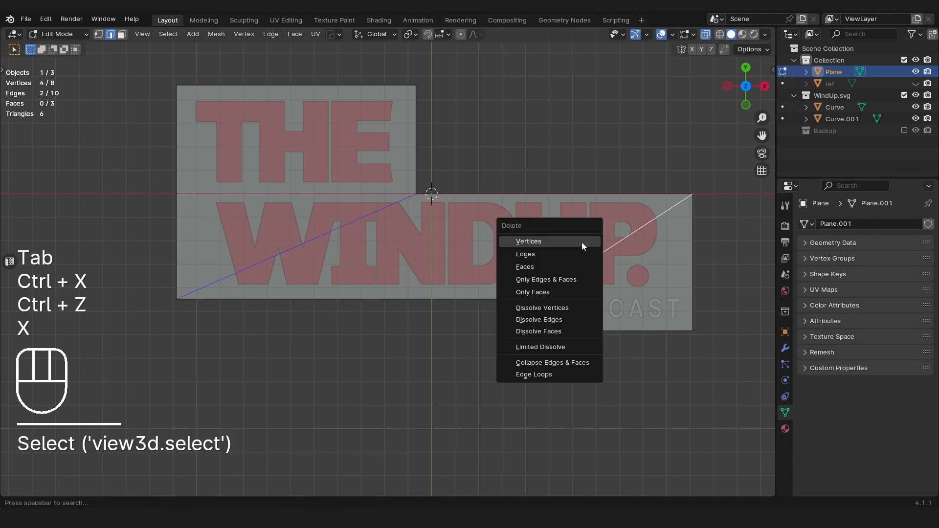
{"action": "left_click", "coordinate": [545, 374]}
{"action": "key", "text": "ctrl+z"}
{"action": "key", "text": "ctrl+x"}
{"action": "key", "text": "ctrl+z"}
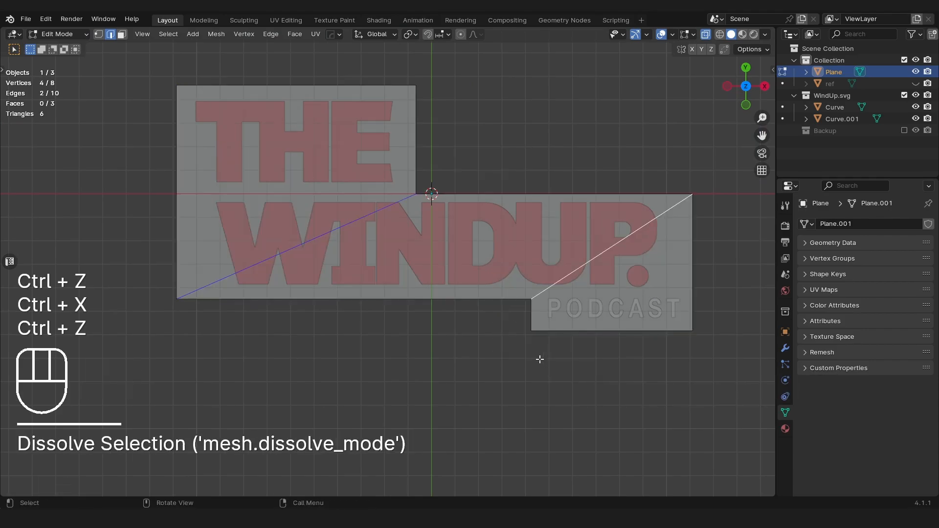
{"action": "key", "text": "x"}
{"action": "left_click", "coordinate": [509, 304]}
{"action": "key", "text": "ctrl+z"}
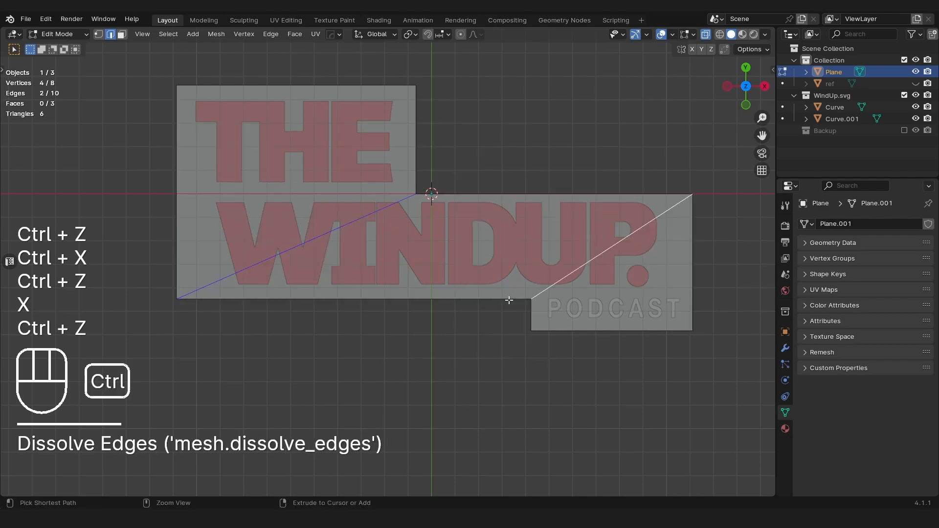
- Subdivide the two diagonal edges together, and dissolve the added connecting edge and midpoints
{"action": "left_click", "coordinate": [359, 215]}
{"action": "middle_click_drag", "start_coordinate": [293, 219], "coordinate": [292, 230], "text": "shift"}
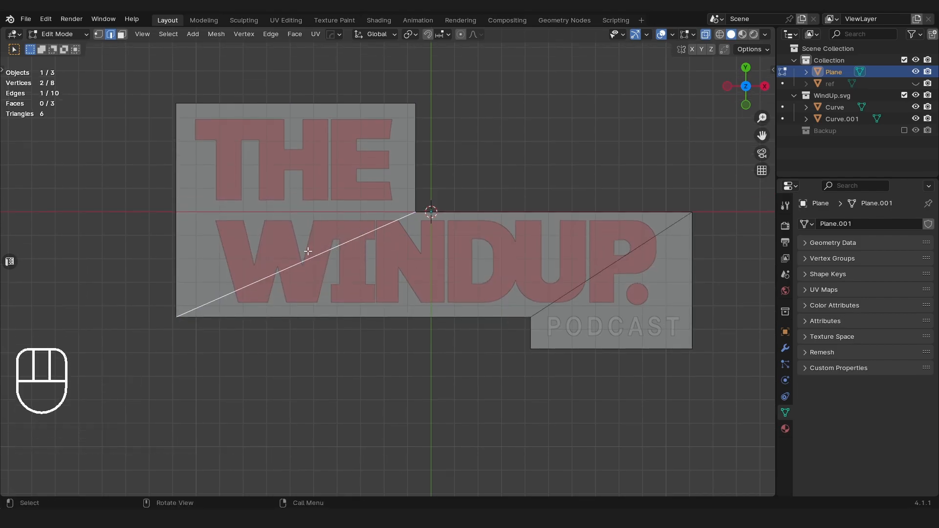
{"action": "left_click", "coordinate": [553, 268], "text": "shift"}
{"action": "right_click", "coordinate": [553, 269]}
{"action": "left_click", "coordinate": [563, 264]}
{"action": "key", "text": "Tab"}
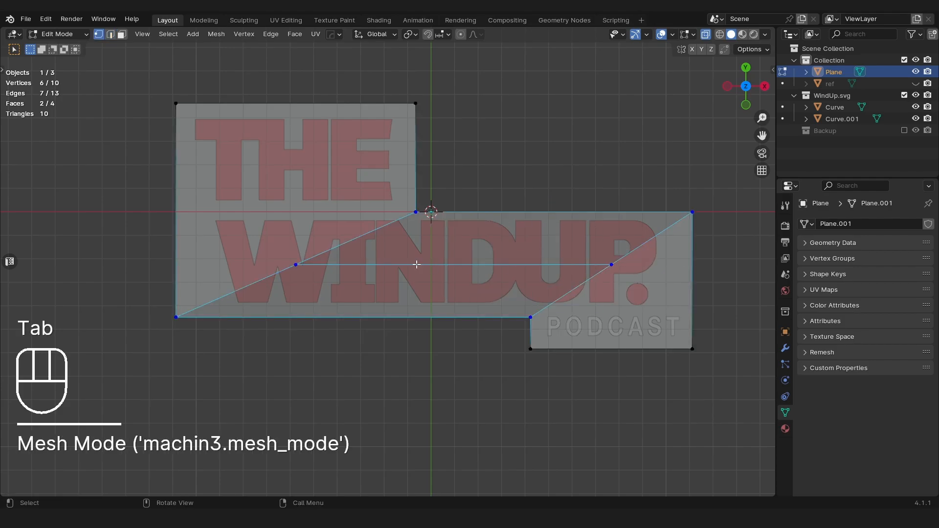
{"action": "key", "text": "Tab"}
{"action": "key", "text": "ctrl+x"}
{"action": "key", "text": "Tab"}
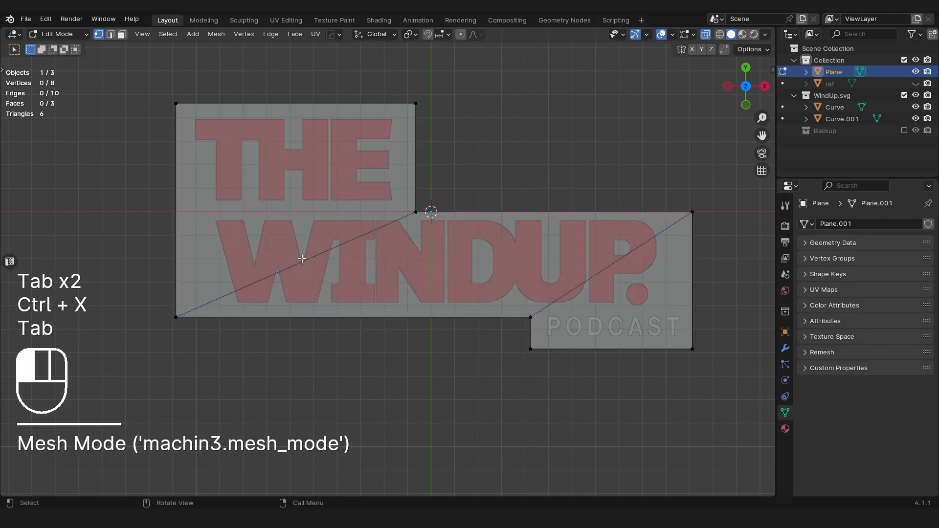
- Subdivide each diagonal edge separately by its two end vertices to add a midpoint on each
{"action": "left_click", "coordinate": [302, 258]}
{"action": "left_click", "coordinate": [216, 318], "text": "shift"}
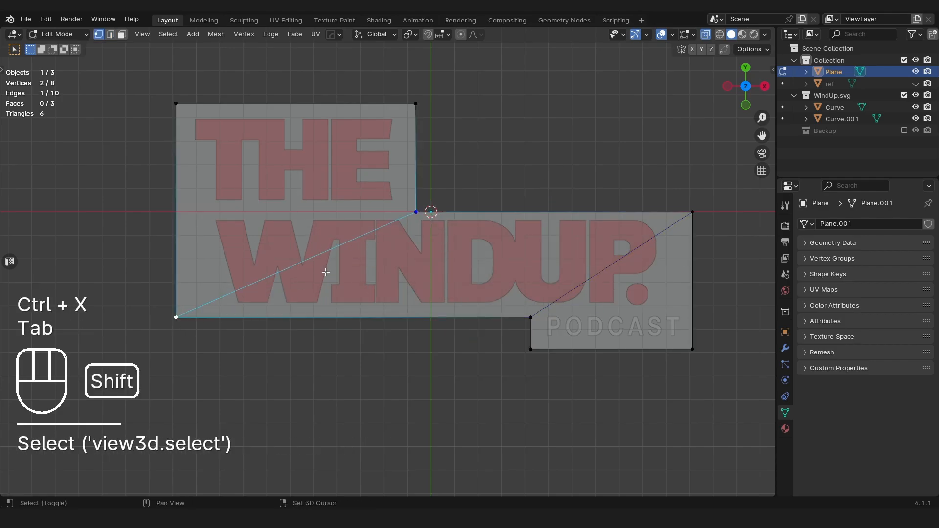
{"action": "right_click", "coordinate": [315, 278]}
{"action": "left_click", "coordinate": [293, 192]}
{"action": "left_click", "coordinate": [693, 216]}
{"action": "left_click", "coordinate": [527, 314], "text": "shift"}
{"action": "right_click", "coordinate": [535, 277]}
{"action": "left_click", "coordinate": [535, 277]}
- Dissolve the midpoint vertices on the two diagonal edges
{"action": "left_click_drag", "start_coordinate": [597, 273], "coordinate": [626, 254]}
{"action": "left_click", "coordinate": [306, 272], "text": "shift"}
{"action": "key", "text": "ctrl+x"}
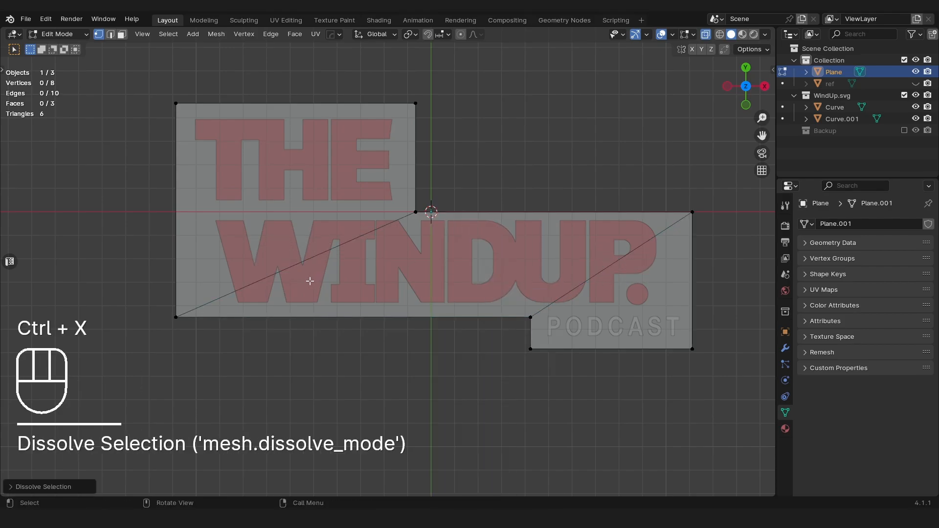
{"action": "key", "text": "ctrl+z"}
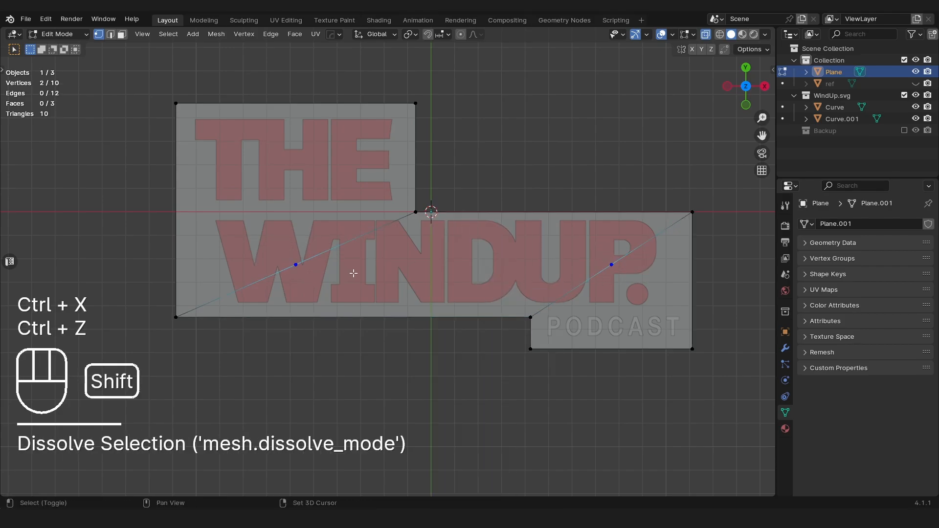
{"action": "key", "text": "ctrl+x"}
- Select both diagonal edges crossing the backing plate in edge mode
{"action": "middle_click_drag", "start_coordinate": [354, 273], "coordinate": [319, 278], "text": "shift"}
{"action": "scroll", "coordinate": [319, 279], "scroll_direction": "up", "scroll_amount": 2}
{"action": "key", "text": "Tab"}
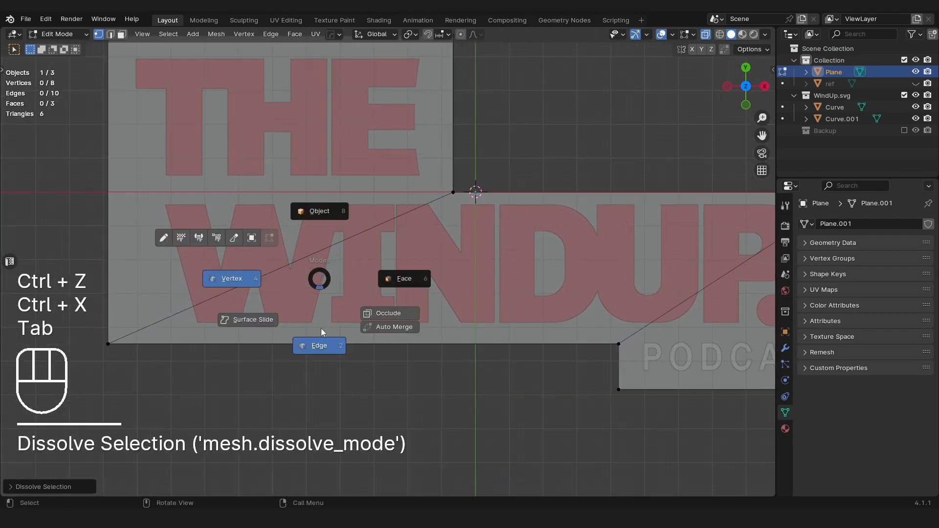
{"action": "left_click", "coordinate": [321, 332]}
{"action": "left_click", "coordinate": [319, 252]}
{"action": "scroll", "coordinate": [318, 252], "scroll_direction": "down", "scroll_amount": 3}
{"action": "left_click", "coordinate": [621, 244], "text": "shift"}
- Delete the two diagonal edges, select the plate's outer edge loop and fill it with one face
{"action": "key", "text": "x"}
{"action": "left_click", "coordinate": [521, 200]}
{"action": "left_click", "coordinate": [525, 221], "text": "alt"}
{"action": "key", "text": "f"}
{"action": "middle_click_drag", "start_coordinate": [455, 259], "coordinate": [355, 273], "text": "shift"}
- Try rounding all plate corners with a five-segment vertex bevel, and undo back to the two selected diagonal edges
{"action": "key", "text": "Tab"}
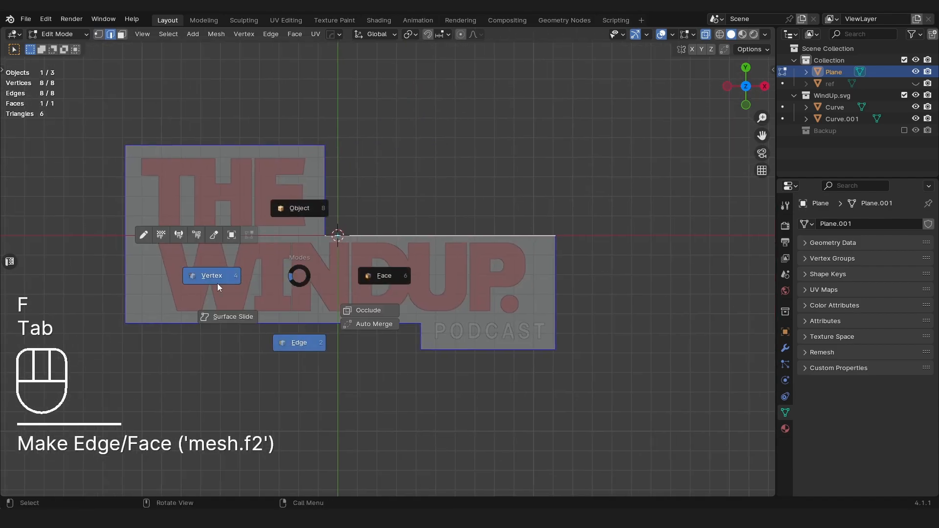
{"action": "left_click", "coordinate": [217, 281]}
{"action": "key", "text": "shift+ctrl+b"}
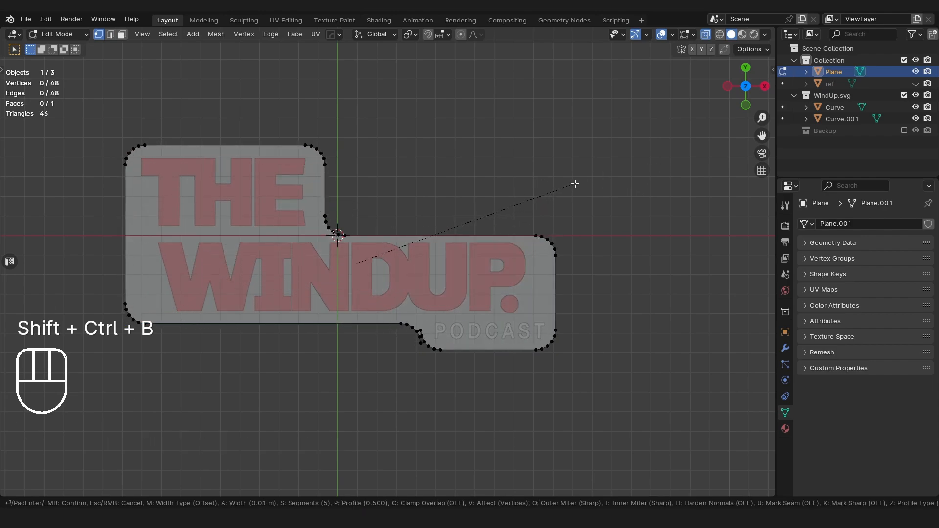
{"action": "left_click", "coordinate": [541, 184]}
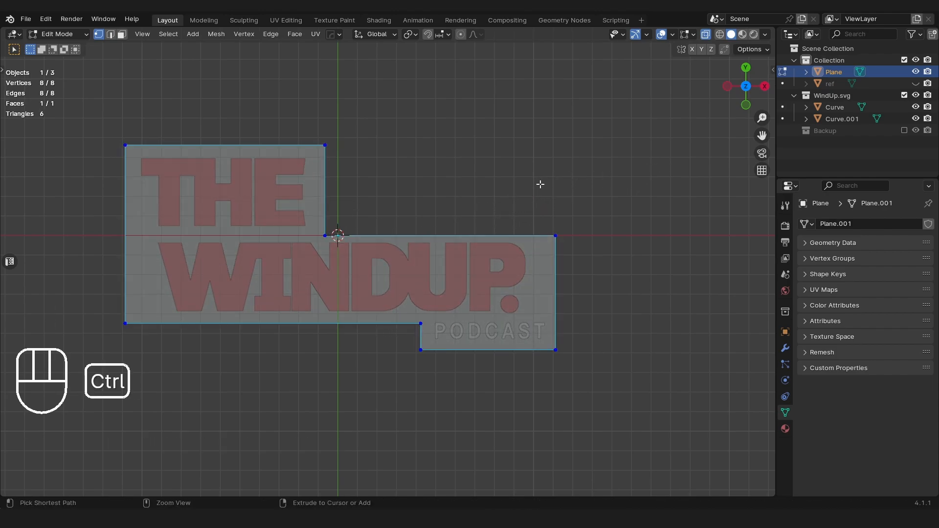
{"action": "key", "text": "ctrl+z"}
{"action": "key", "text": "ctrl+z"}
{"action": "key", "text": "ctrl+z"}
{"action": "key", "text": "ctrl+z"}
- Delete the two selected diagonal edges and fill the plate's whole outline with a single face
{"action": "middle_click_drag", "start_coordinate": [335, 206], "coordinate": [351, 256], "text": "shift"}
{"action": "scroll", "coordinate": [360, 203], "scroll_direction": "up", "scroll_amount": 2}
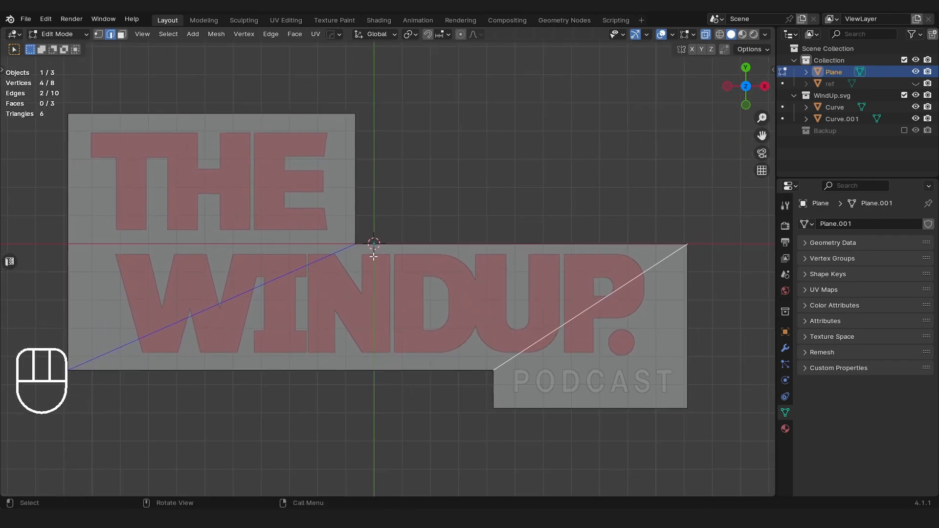
{"action": "key", "text": "x"}
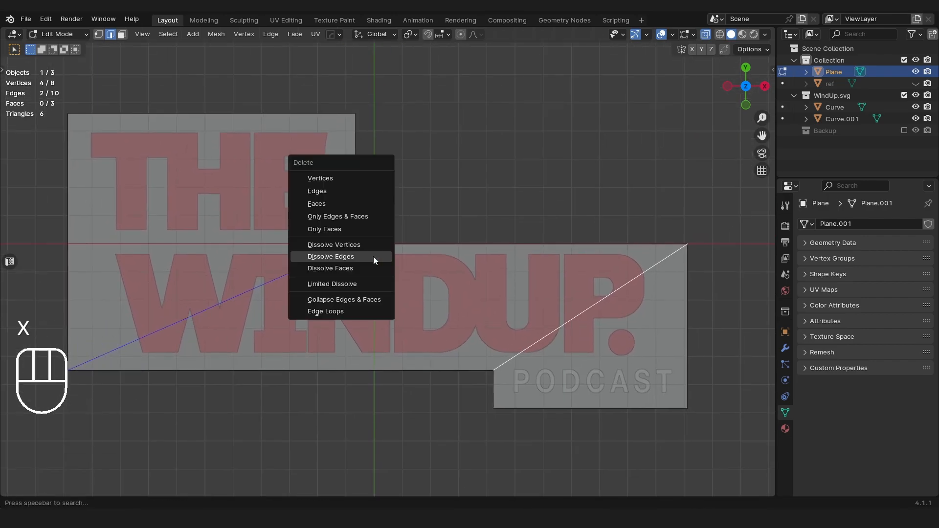
{"action": "left_click", "coordinate": [317, 191]}
{"action": "left_click", "coordinate": [356, 184], "text": "alt"}
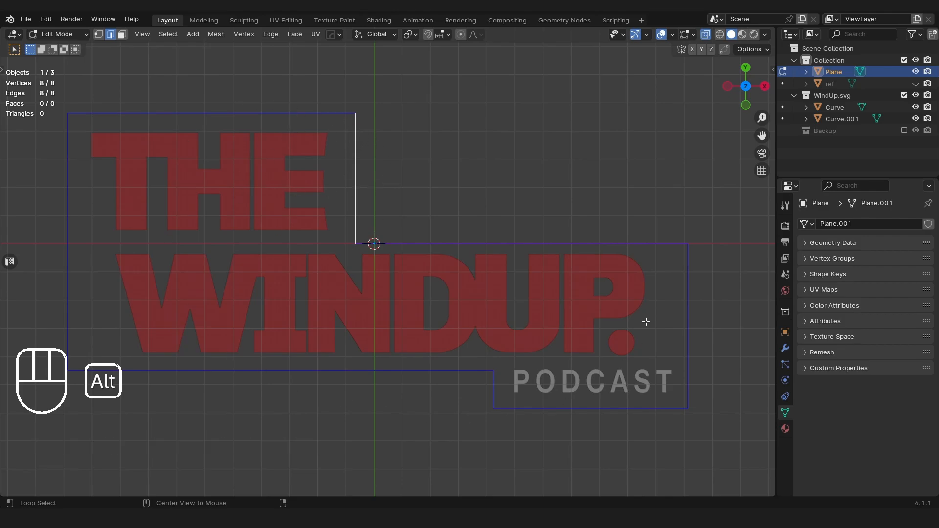
{"action": "scroll", "coordinate": [361, 167], "scroll_direction": "down", "scroll_amount": 4}
{"action": "left_click_drag", "start_coordinate": [180, 140], "coordinate": [563, 359]}
{"action": "scroll", "coordinate": [427, 320], "scroll_direction": "up", "scroll_amount": 4}
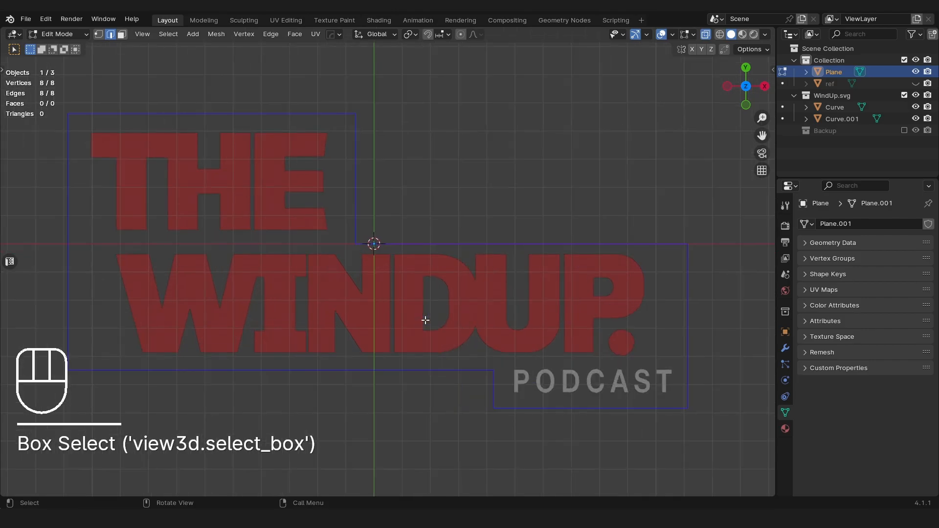
{"action": "scroll", "coordinate": [426, 320], "scroll_direction": "up", "scroll_amount": 1}
{"action": "key", "text": "f"}
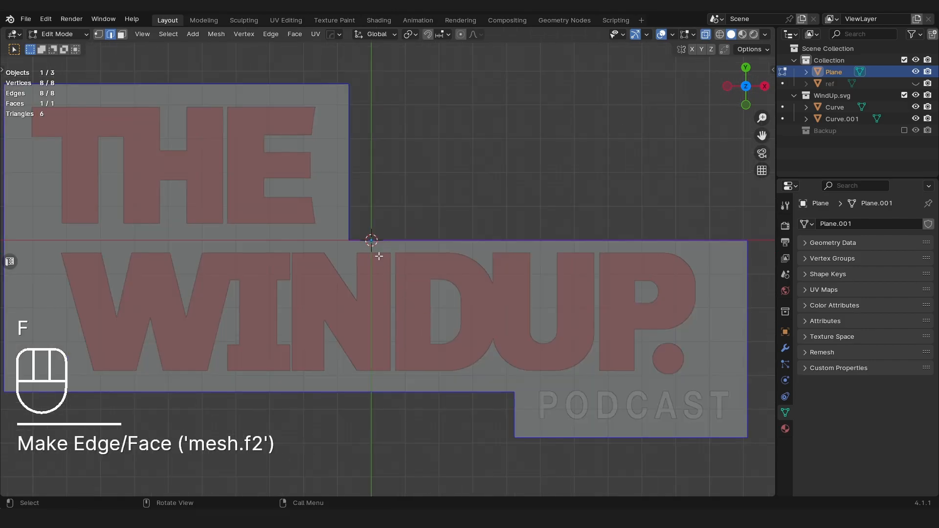
{"action": "scroll", "coordinate": [386, 263], "scroll_direction": "down", "scroll_amount": 3}
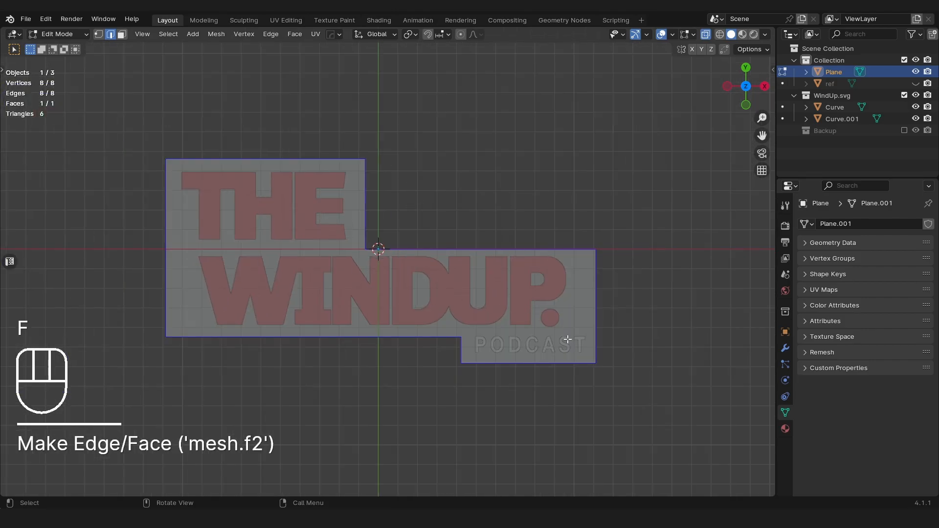
- Round every corner of the backing plate with a small five-segment vertex bevel
{"action": "key", "text": "Tab"}
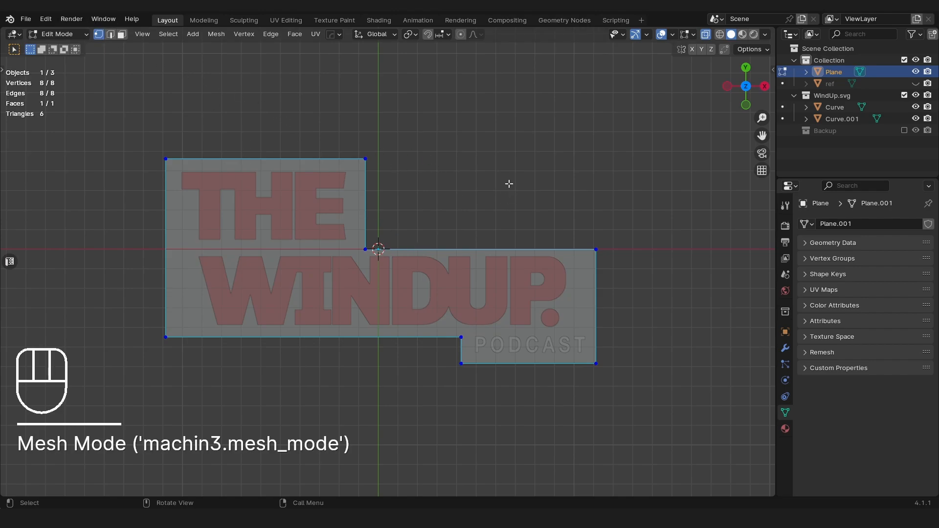
{"action": "key", "text": "ctrl+shift+b"}
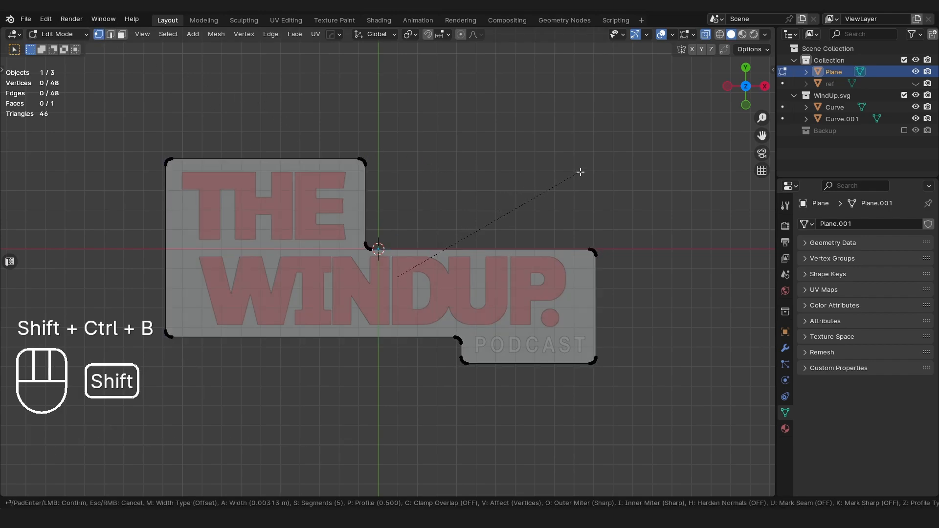
{"action": "left_click", "coordinate": [610, 153]}
{"action": "middle_click_drag", "start_coordinate": [564, 199], "coordinate": [499, 210], "text": "shift"}
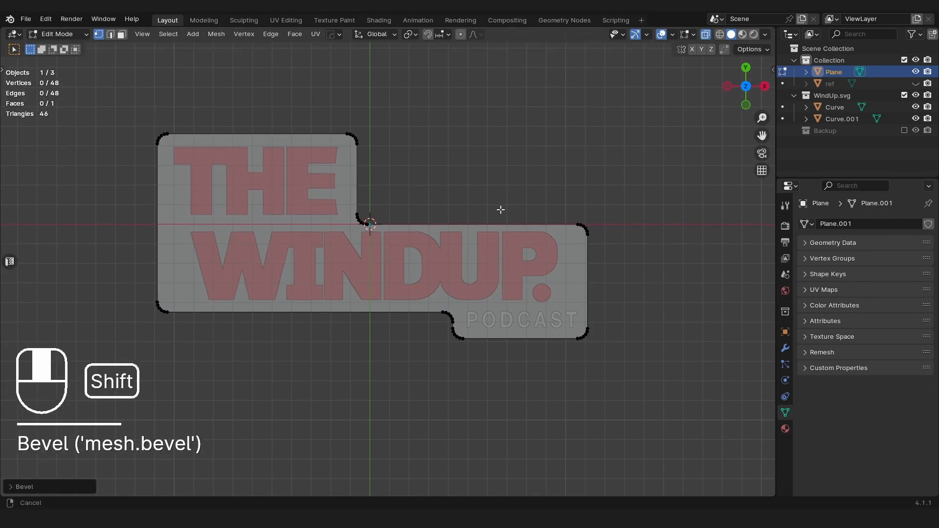
{"action": "key", "text": "Tab"}
{"action": "scroll", "coordinate": [399, 216], "scroll_direction": "down", "scroll_amount": 1}
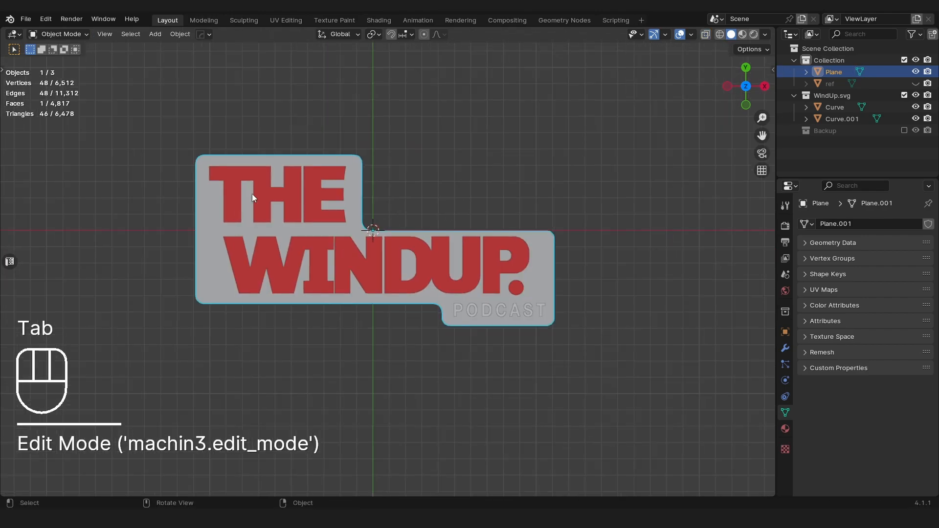
- Move all vertices at the plate's left end slightly inward along X, closer to the lettering
{"action": "scroll", "coordinate": [411, 237], "scroll_direction": "up", "scroll_amount": 2}
{"action": "key", "text": "Tab"}
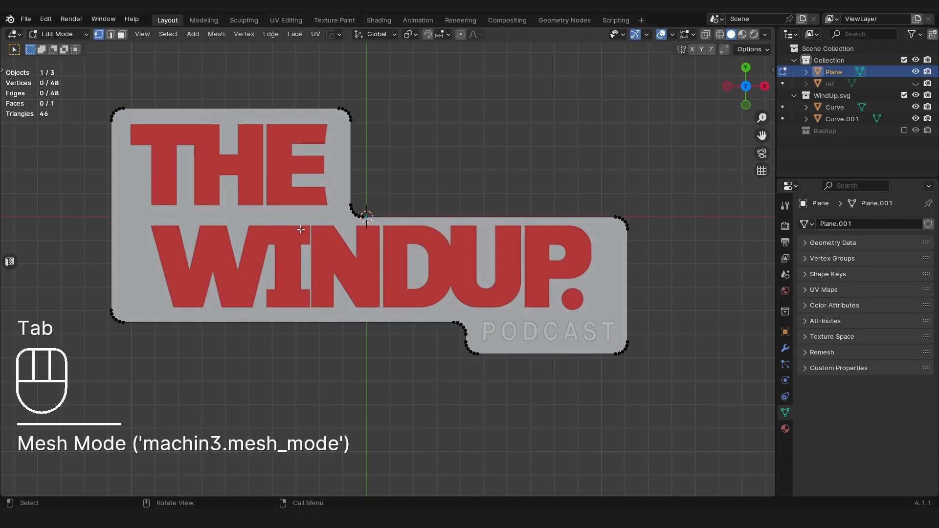
{"action": "key", "text": "alt+z"}
{"action": "left_click_drag", "start_coordinate": [91, 88], "coordinate": [166, 329]}
{"action": "key", "text": "g"}
{"action": "key", "text": "x"}
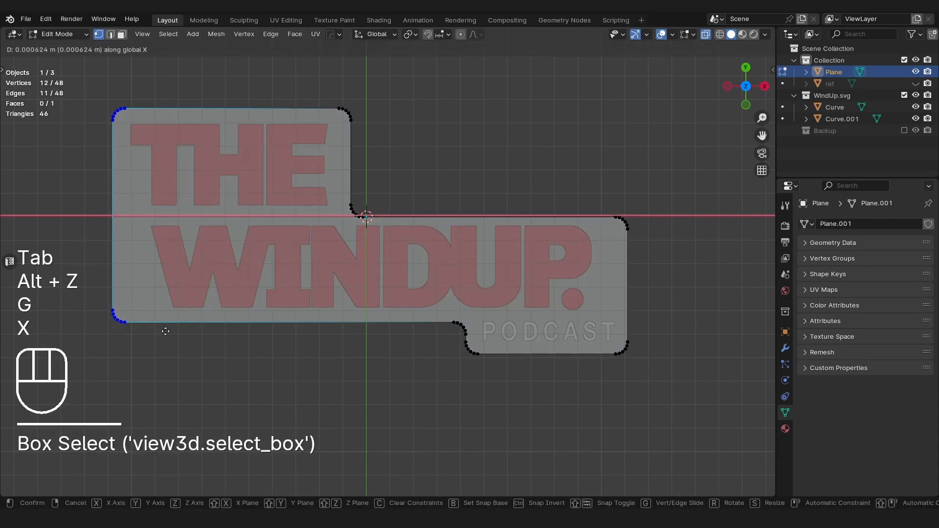
{"action": "left_click", "coordinate": [193, 327]}
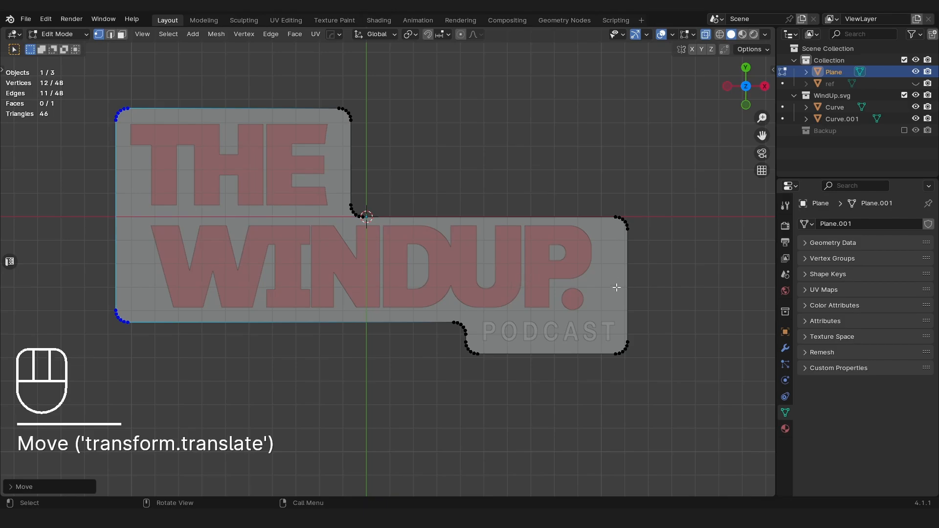
- Extrude the whole plate face downward, away from the lettering, to give the plate thickness
{"action": "key", "text": "Tab"}
{"action": "middle_click_drag", "start_coordinate": [324, 218], "coordinate": [455, 173]}
{"action": "scroll", "coordinate": [527, 189], "scroll_direction": "up", "scroll_amount": 3}
{"action": "key", "text": "Tab"}
{"action": "left_click", "coordinate": [544, 185]}
{"action": "middle_click_drag", "start_coordinate": [392, 208], "coordinate": [463, 183]}
{"action": "key", "text": "a"}
{"action": "key", "text": "e"}
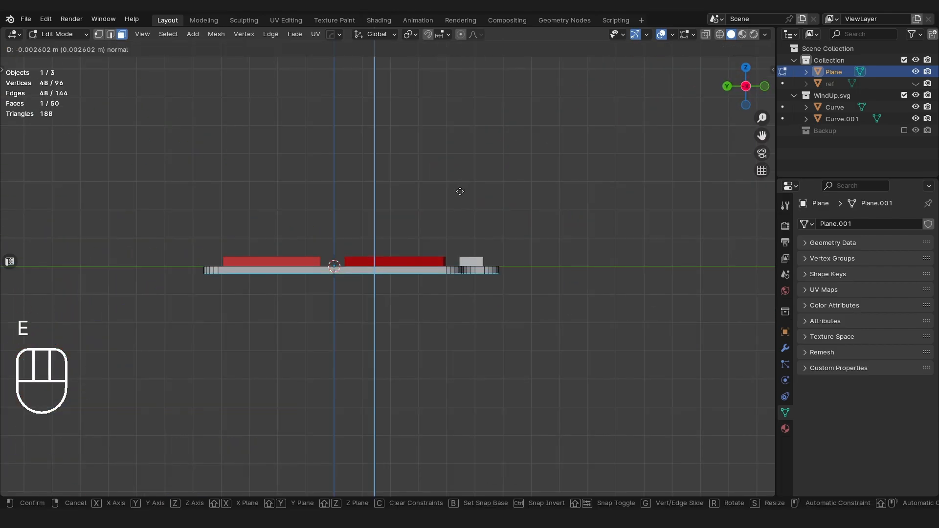
{"action": "left_click", "coordinate": [452, 215]}
{"action": "scroll", "coordinate": [449, 273], "scroll_direction": "up", "scroll_amount": 6}
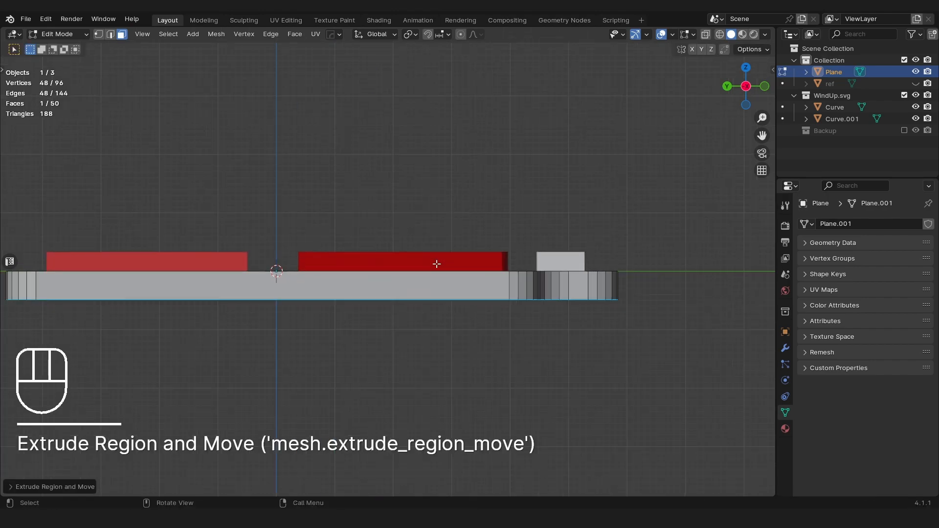
- Lower the plate's underside by about 0.00016 m along Z and finish editing the plate
{"action": "key", "text": "g"}
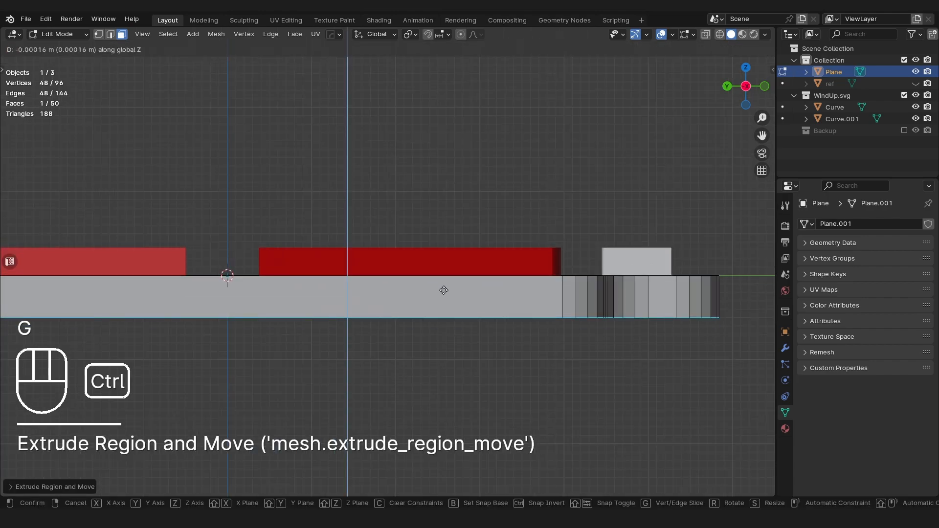
{"action": "left_click", "coordinate": [443, 290]}
{"action": "scroll", "coordinate": [392, 284], "scroll_direction": "down", "scroll_amount": 4}
{"action": "key", "text": "Tab"}
- Select the THE WINDUP. and PODCAST lettering objects together and start editing both meshes
{"action": "left_click", "coordinate": [235, 260]}
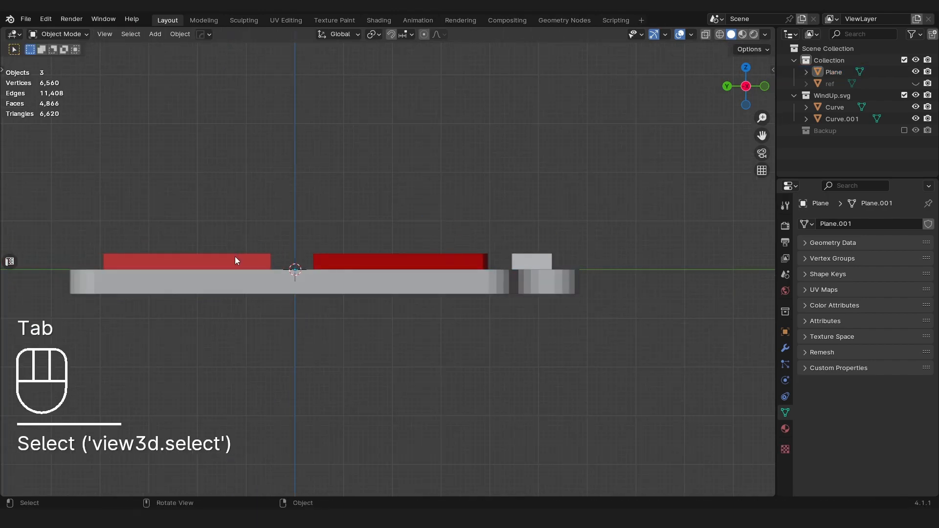
{"action": "left_click", "coordinate": [235, 257]}
{"action": "key", "text": "Tab"}
{"action": "key", "text": "Tab"}
{"action": "left_click", "coordinate": [522, 252], "text": "shift"}
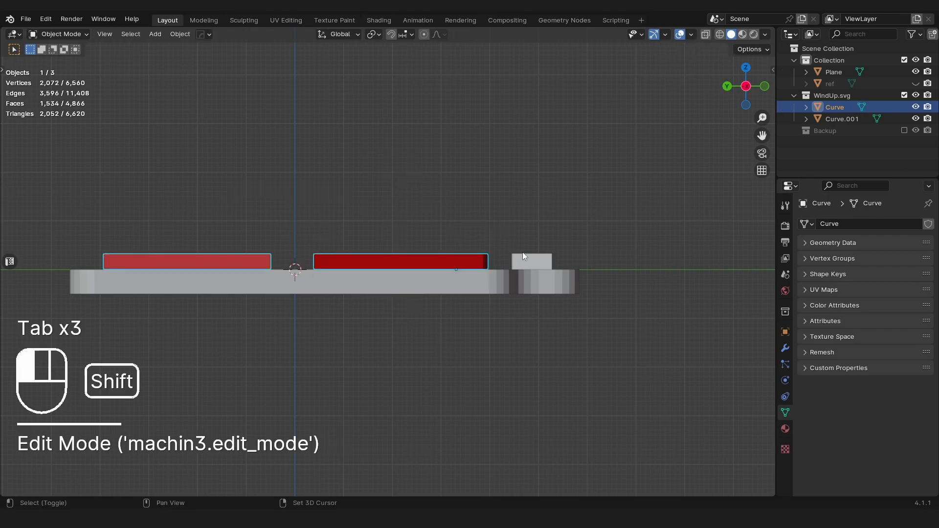
{"action": "key", "text": "Tab"}
- Try moving the top vertices of both lettering objects along Z with snapping
{"action": "left_click", "coordinate": [530, 225]}
{"action": "key", "text": "alt+z"}
{"action": "left_click_drag", "start_coordinate": [86, 219], "coordinate": [618, 255]}
{"action": "scroll", "coordinate": [337, 222], "scroll_direction": "up", "scroll_amount": 5}
{"action": "key", "text": "g"}
{"action": "key", "text": "z"}
{"action": "key", "text": "ctrl"}
{"action": "left_click", "coordinate": [337, 214]}
- Select all vertices of both lettering objects and merge them by distance
{"action": "middle_click_drag", "start_coordinate": [337, 215], "coordinate": [416, 194]}
{"action": "key", "text": "Tab"}
{"action": "key", "text": "Tab"}
{"action": "key", "text": "a"}
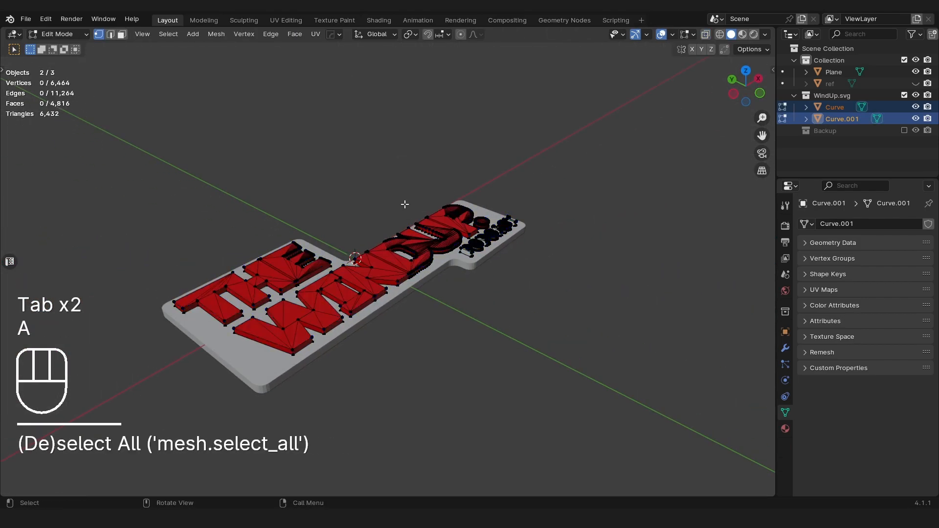
{"action": "key", "text": "q"}
{"action": "key", "text": "a"}
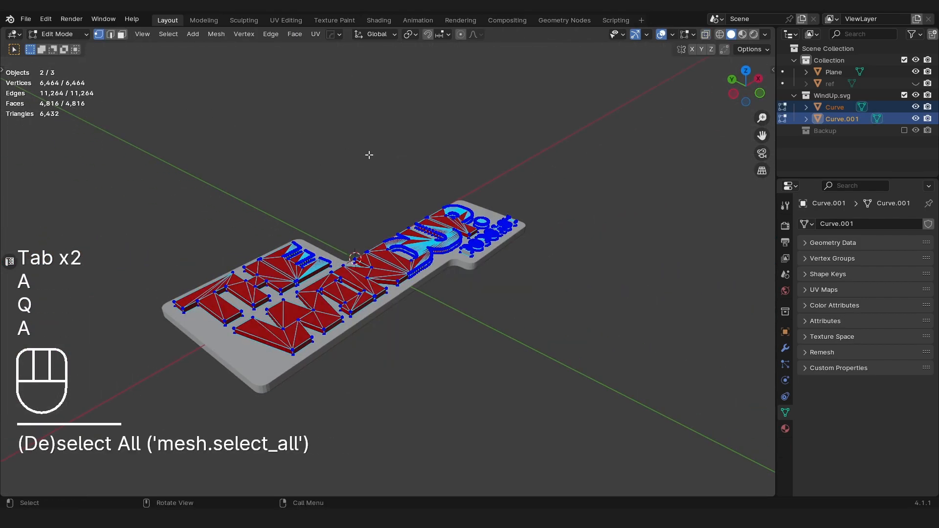
{"action": "key", "text": "m"}
{"action": "left_click", "coordinate": [369, 155]}
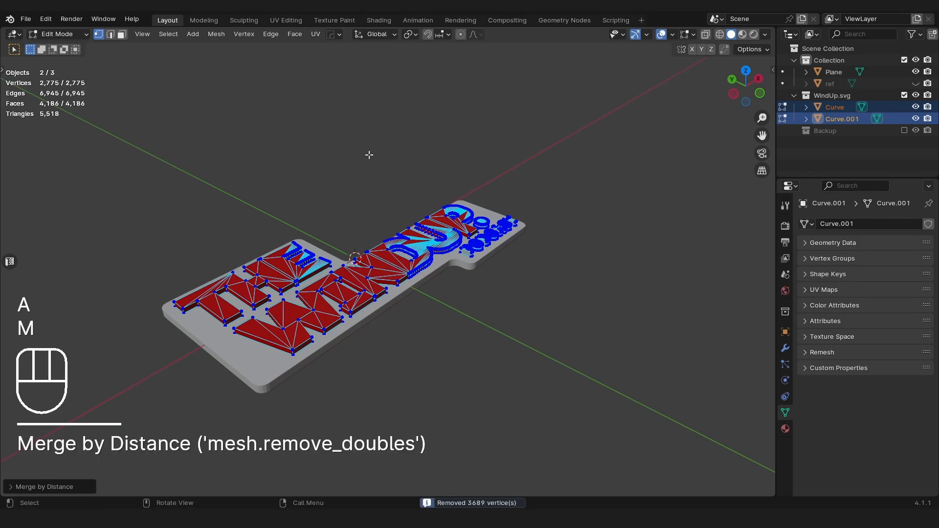
- Select the top faces of both lettering objects from the side and move them along Z with snapping
{"action": "middle_click_drag", "start_coordinate": [185, 289], "coordinate": [221, 277]}
{"action": "scroll", "coordinate": [222, 277], "scroll_direction": "up", "scroll_amount": 2}
{"action": "middle_click_drag", "start_coordinate": [338, 320], "coordinate": [310, 303]}
{"action": "scroll", "coordinate": [352, 315], "scroll_direction": "up", "scroll_amount": 3}
{"action": "scroll", "coordinate": [306, 320], "scroll_direction": "down", "scroll_amount": 5}
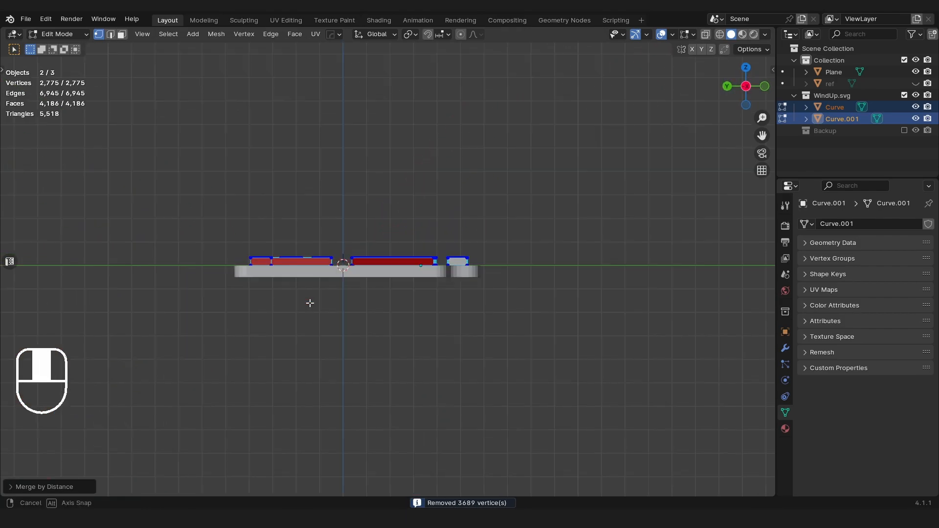
{"action": "key", "text": "Tab"}
{"action": "key", "text": "alt+z"}
{"action": "left_click_drag", "start_coordinate": [208, 193], "coordinate": [505, 260]}
{"action": "scroll", "coordinate": [419, 245], "scroll_direction": "up", "scroll_amount": 4}
{"action": "scroll", "coordinate": [399, 192], "scroll_direction": "down", "scroll_amount": 3}
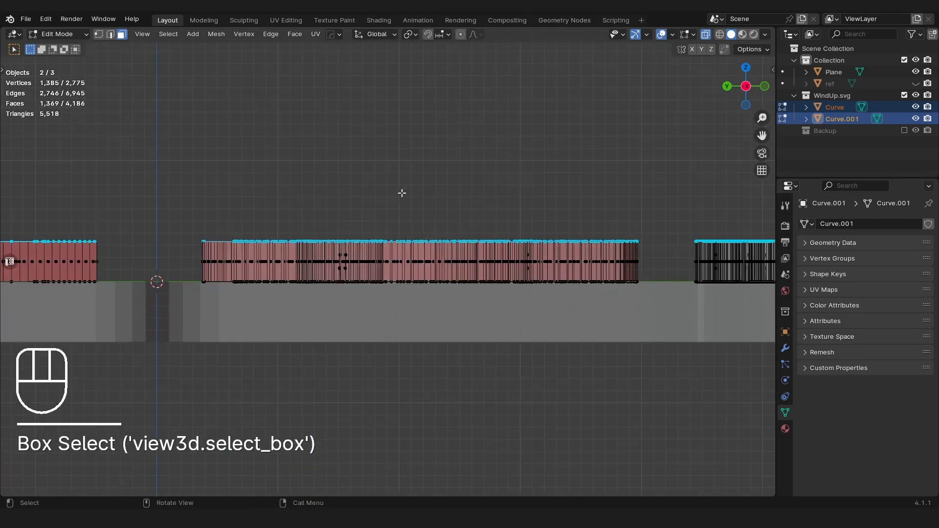
{"action": "key", "text": "g"}
{"action": "key", "text": "z"}
{"action": "left_click", "coordinate": [401, 193], "text": "ctrl"}
- Examine the raised lettering and the plate beneath it from several angles
{"action": "scroll", "coordinate": [402, 193], "scroll_direction": "down", "scroll_amount": 2}
{"action": "middle_click_drag", "start_coordinate": [401, 193], "coordinate": [495, 199]}
{"action": "scroll", "coordinate": [380, 289], "scroll_direction": "up", "scroll_amount": 1}
{"action": "scroll", "coordinate": [610, 249], "scroll_direction": "down", "scroll_amount": 4}
{"action": "middle_click_drag", "start_coordinate": [610, 249], "coordinate": [389, 229]}
{"action": "key", "text": "Tab"}
{"action": "scroll", "coordinate": [468, 264], "scroll_direction": "down", "scroll_amount": 3}
{"action": "scroll", "coordinate": [462, 282], "scroll_direction": "up", "scroll_amount": 2}
- Merge all lettering vertices by distance once more and open the merge distance settings
{"action": "key", "text": "Tab"}
{"action": "left_click", "coordinate": [501, 222]}
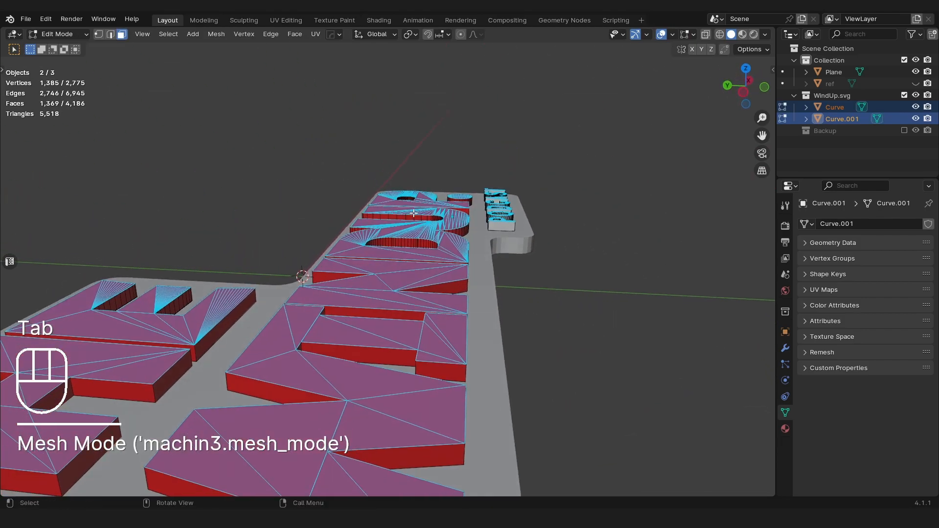
{"action": "key", "text": "a"}
{"action": "key", "text": "a"}
{"action": "key", "text": "m"}
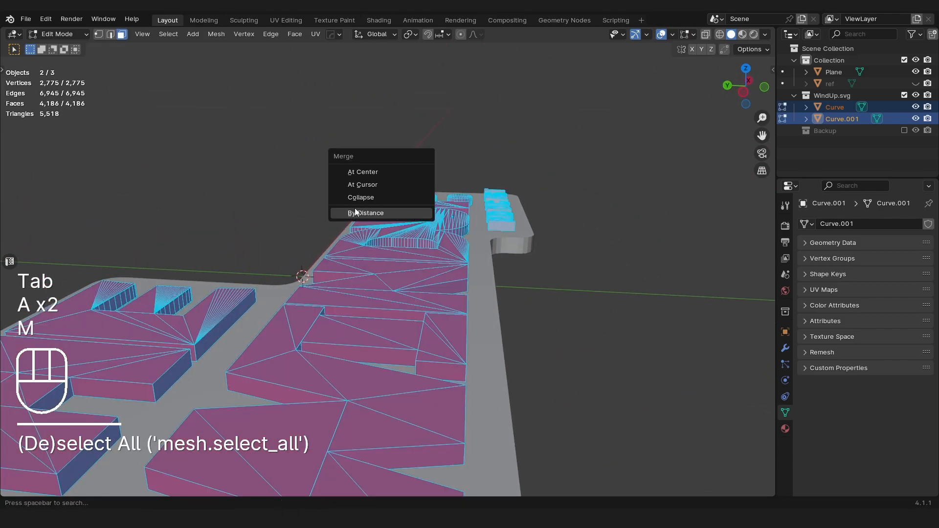
{"action": "left_click", "coordinate": [376, 213]}
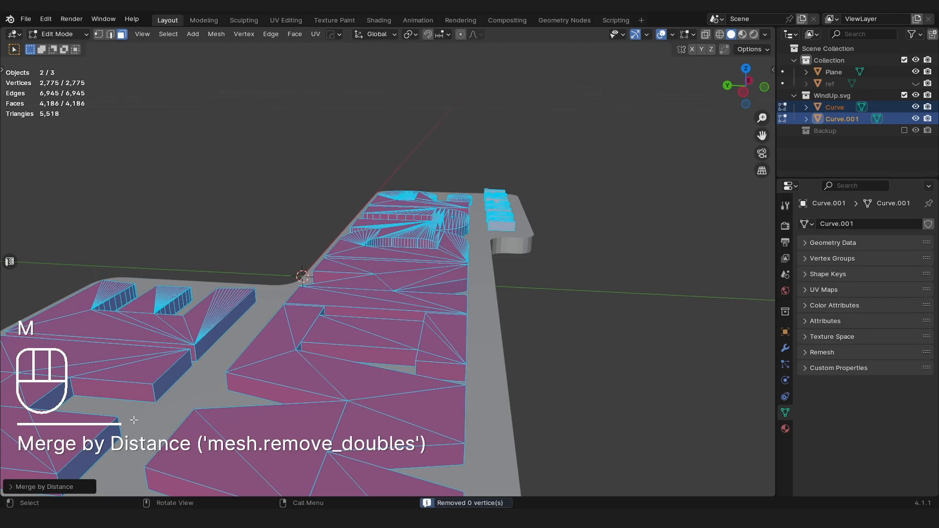
{"action": "left_click", "coordinate": [57, 485]}
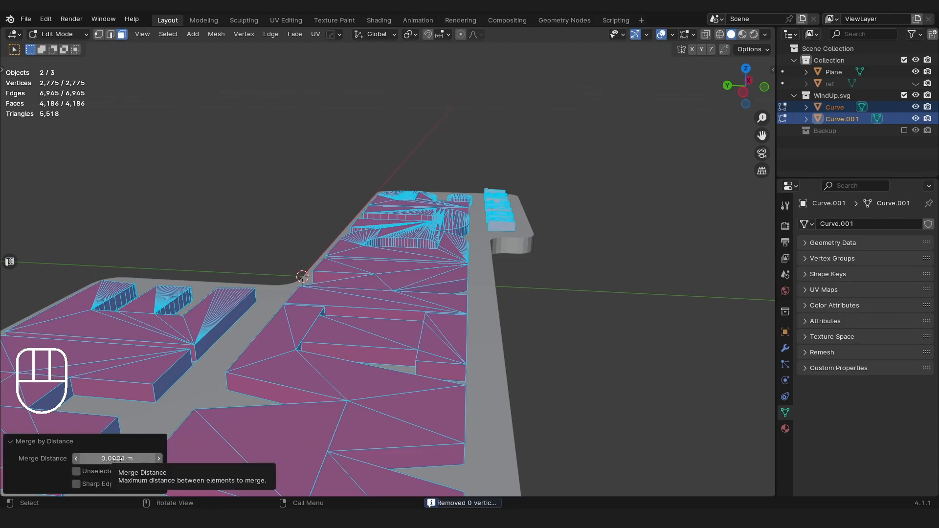
- Examine the lettering mesh up close and select the two upper vertices at the foot of the W's second leg
{"action": "scroll", "coordinate": [339, 355], "scroll_direction": "down", "scroll_amount": 6}
{"action": "middle_click_drag", "start_coordinate": [371, 336], "coordinate": [375, 288]}
{"action": "scroll", "coordinate": [336, 319], "scroll_direction": "up", "scroll_amount": 5}
{"action": "scroll", "coordinate": [373, 287], "scroll_direction": "up", "scroll_amount": 2}
{"action": "key", "text": "Tab"}
{"action": "left_click", "coordinate": [215, 321]}
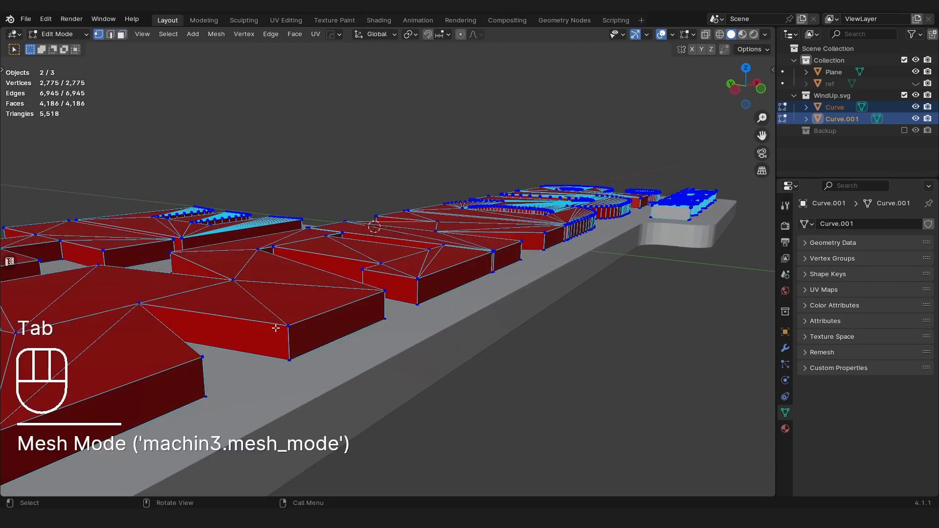
{"action": "left_click", "coordinate": [287, 326]}
{"action": "left_click", "coordinate": [383, 291], "text": "shift"}
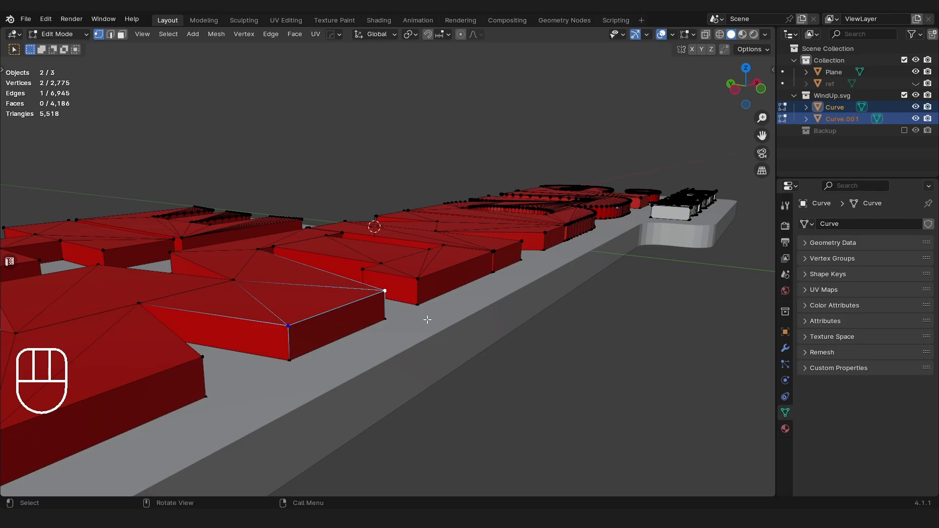
- Examine the lettering and plate in perspective and from the side, and finish editing the lettering meshes
{"action": "scroll", "coordinate": [338, 328], "scroll_direction": "down", "scroll_amount": 3}
{"action": "middle_click_drag", "start_coordinate": [339, 327], "coordinate": [300, 376]}
{"action": "scroll", "coordinate": [342, 342], "scroll_direction": "down", "scroll_amount": 3}
{"action": "scroll", "coordinate": [410, 292], "scroll_direction": "up", "scroll_amount": 3}
{"action": "middle_click_drag", "start_coordinate": [492, 292], "coordinate": [464, 253], "text": "shift"}
{"action": "middle_click_drag", "start_coordinate": [295, 368], "coordinate": [383, 301], "text": "shift"}
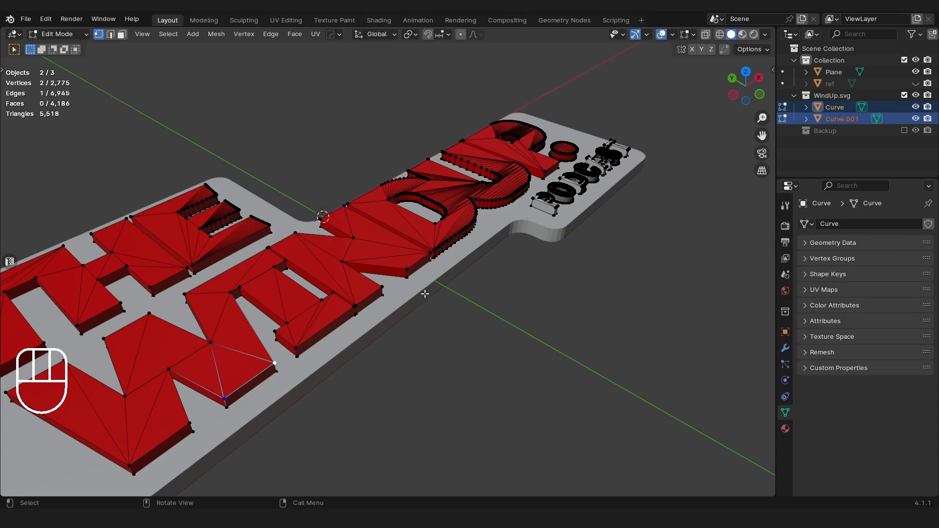
{"action": "middle_click_drag", "start_coordinate": [518, 251], "coordinate": [526, 218]}
{"action": "key", "text": "Tab"}
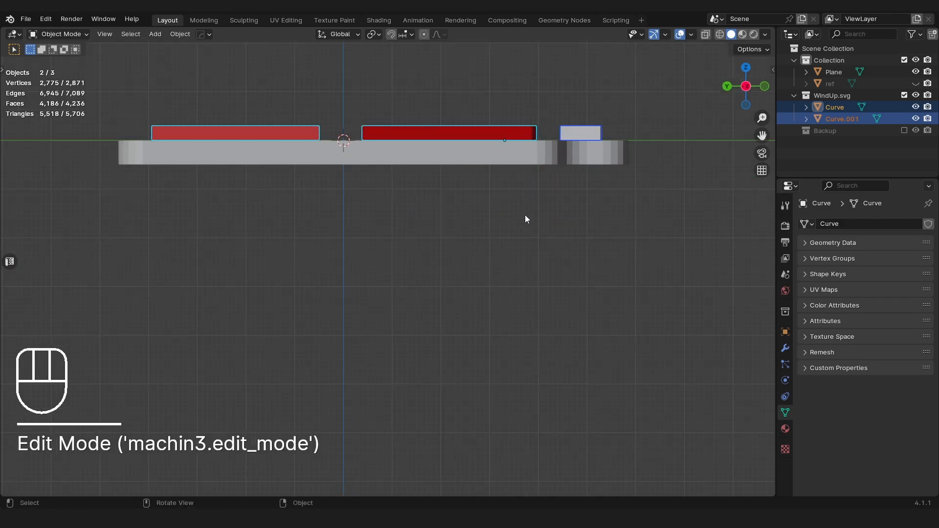
- Thin the backing plate by raising its underside face along the Z axis, and finish editing the mesh
{"action": "left_click", "coordinate": [423, 243]}
{"action": "key", "text": "Tab"}
{"action": "key", "text": "alt+z"}
{"action": "left_click_drag", "start_coordinate": [42, 277], "coordinate": [648, 237]}
{"action": "scroll", "coordinate": [387, 211], "scroll_direction": "up", "scroll_amount": 5}
{"action": "middle_click_drag", "start_coordinate": [356, 185], "coordinate": [387, 258]}
{"action": "scroll", "coordinate": [387, 257], "scroll_direction": "up", "scroll_amount": 4}
{"action": "key", "text": "g"}
{"action": "key", "text": "z"}
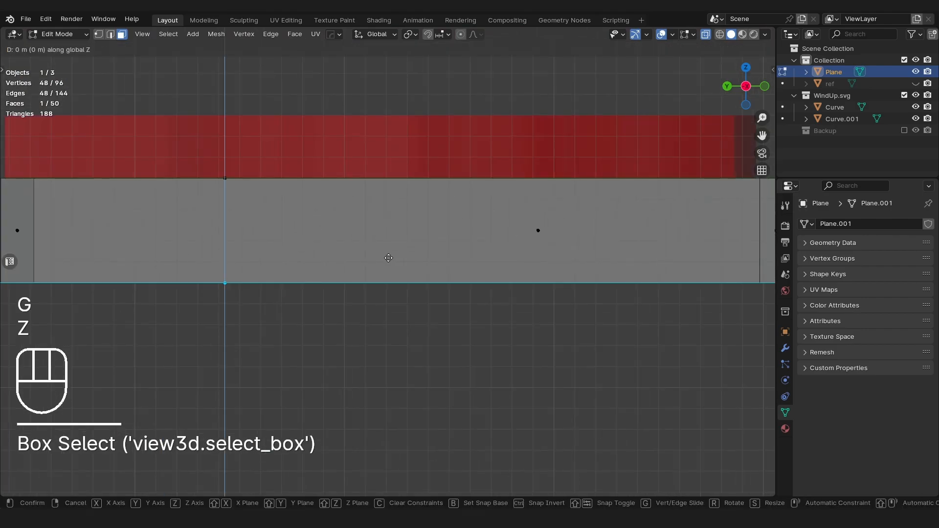
{"action": "left_click", "coordinate": [389, 238]}
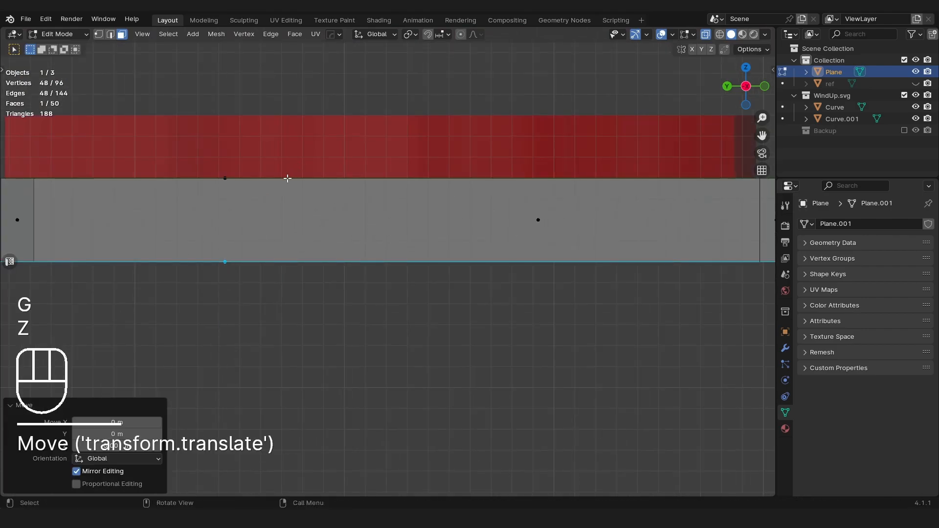
{"action": "middle_click_drag", "start_coordinate": [245, 245], "coordinate": [442, 277]}
{"action": "key", "text": "Tab"}
{"action": "key", "text": "a"}
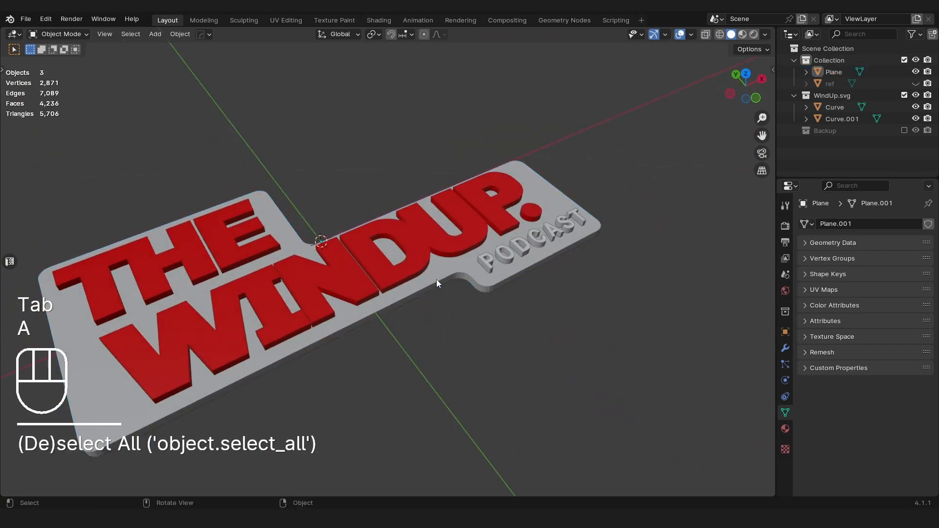
- Recalculate the normals of the whole backing plate mesh and inspect the plate from above and below
{"action": "mouse_move", "coordinate": [441, 200]}
{"action": "middle_mouse_down"}
{"action": "mouse_move", "coordinate": [415, 211]}
{"action": "mouse_move", "coordinate": [444, 198]}
{"action": "middle_mouse_up"}
{"action": "scroll", "coordinate": [415, 211], "scroll_direction": "down", "scroll_amount": 3}
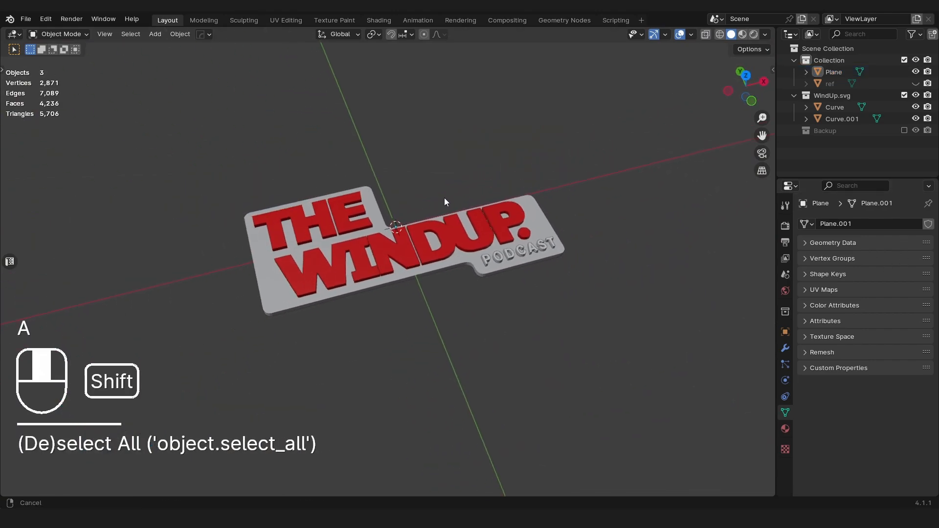
{"action": "scroll", "coordinate": [492, 169], "scroll_direction": "up", "scroll_amount": 4}
{"action": "left_click", "coordinate": [696, 190]}
{"action": "key", "text": "Tab"}
{"action": "key", "text": "a"}
{"action": "key", "text": "a"}
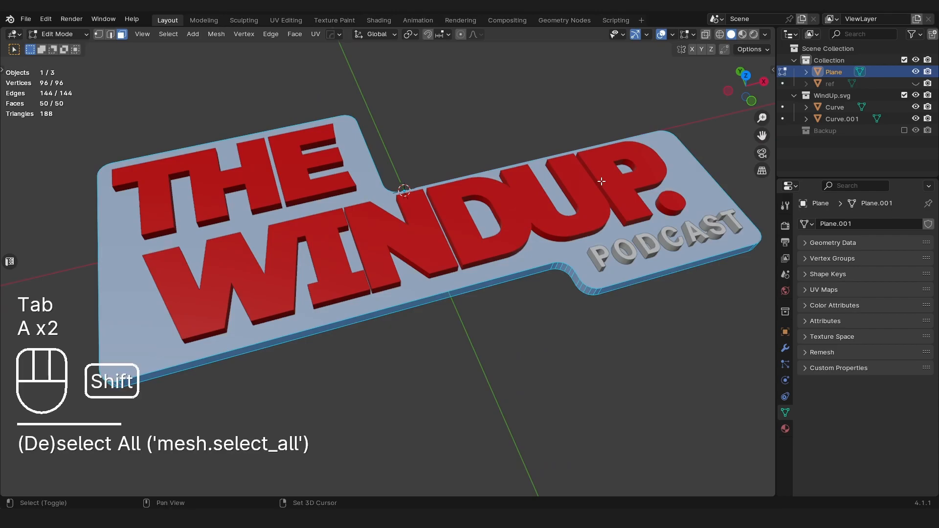
{"action": "key", "text": "shift+n"}
{"action": "key", "text": "Tab"}
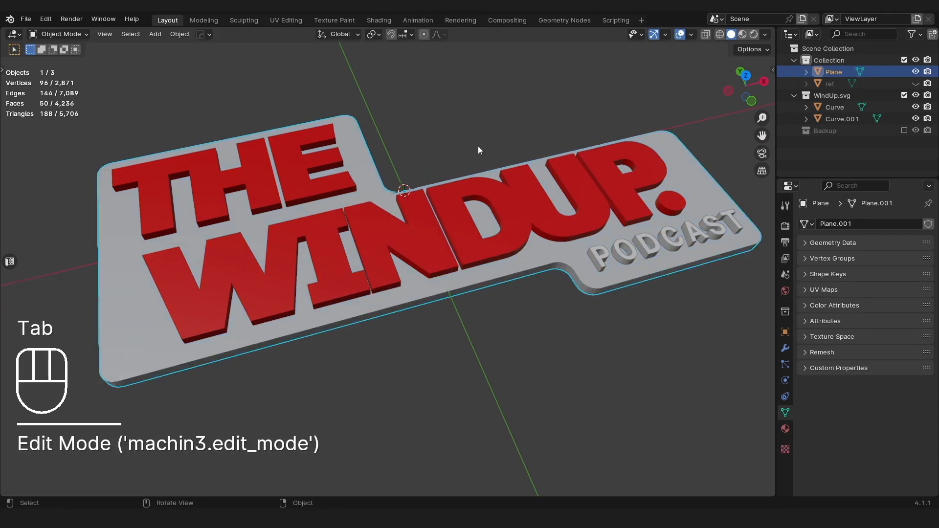
{"action": "middle_click_drag", "start_coordinate": [396, 169], "coordinate": [406, 247]}
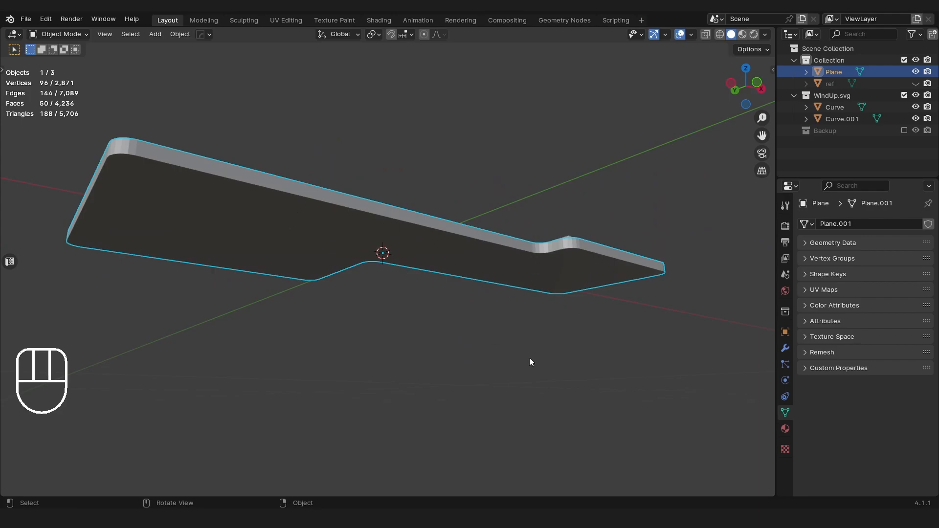
{"action": "middle_click_drag", "start_coordinate": [268, 194], "coordinate": [379, 194]}
{"action": "middle_click_drag", "start_coordinate": [439, 168], "coordinate": [407, 210]}
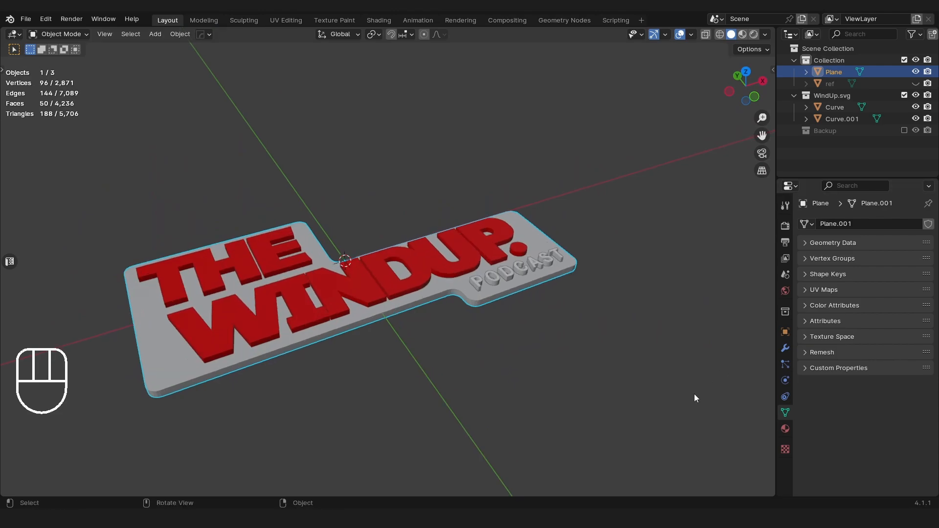
- Give the backing plate a new material with a Diffuse BSDF surface and darken its colour
{"action": "left_click", "coordinate": [784, 430]}
{"action": "left_click", "coordinate": [838, 274]}
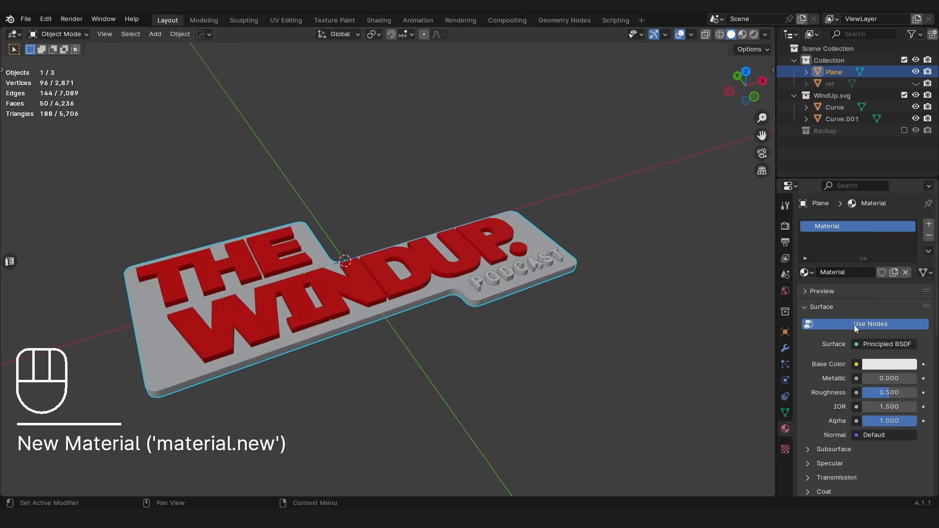
{"action": "left_click", "coordinate": [870, 344]}
{"action": "left_click", "coordinate": [758, 101]}
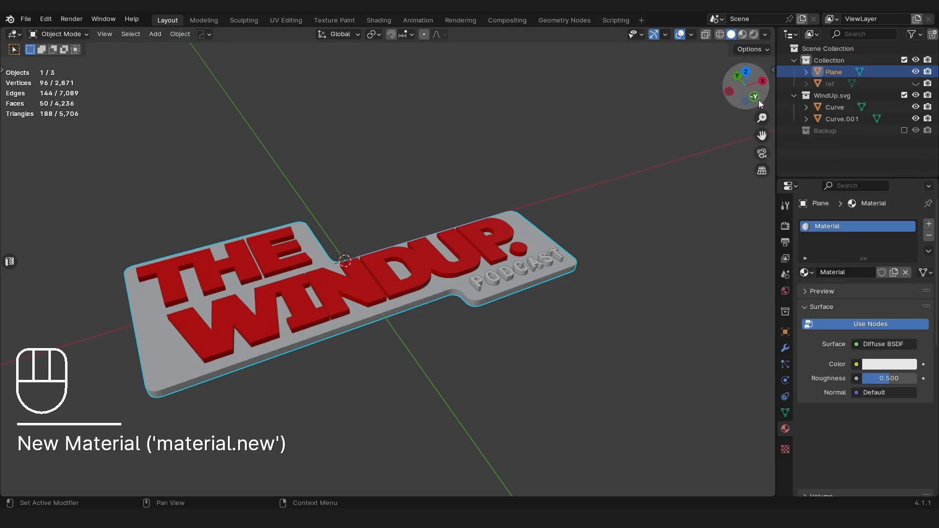
{"action": "left_click", "coordinate": [873, 364]}
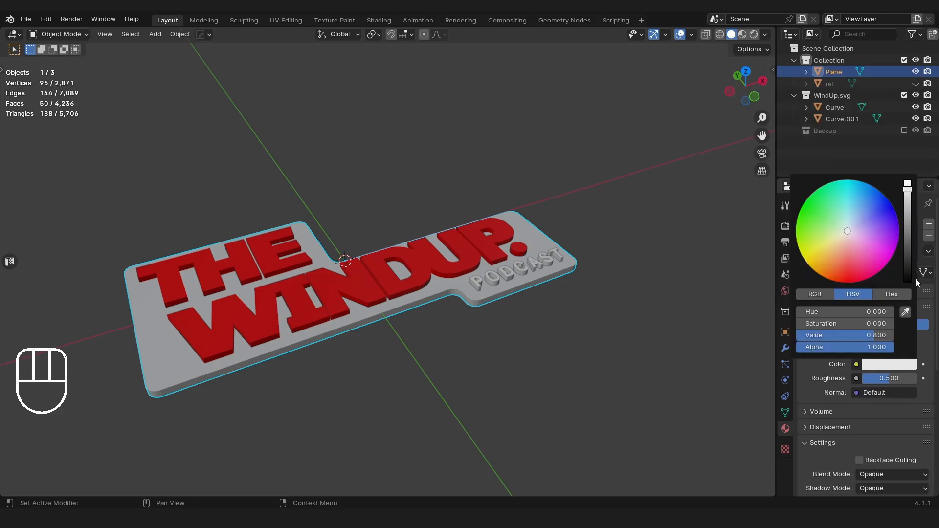
{"action": "left_click_drag", "start_coordinate": [906, 243], "coordinate": [875, 272]}
{"action": "scroll", "coordinate": [851, 431], "scroll_direction": "down", "scroll_amount": 10}
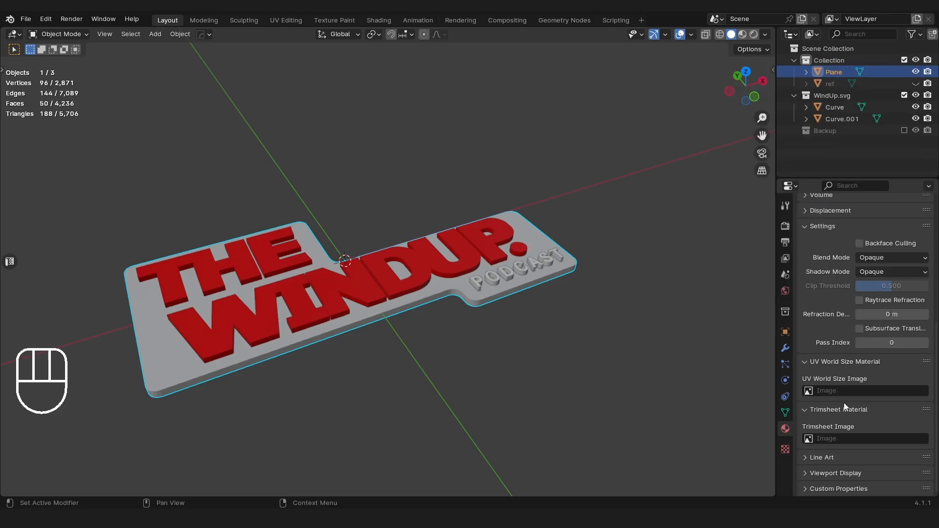
- Set the plate material's viewport display colour to black
{"action": "left_click", "coordinate": [824, 471]}
{"action": "scroll", "coordinate": [851, 420], "scroll_direction": "down", "scroll_amount": 3}
{"action": "left_click", "coordinate": [884, 444]}
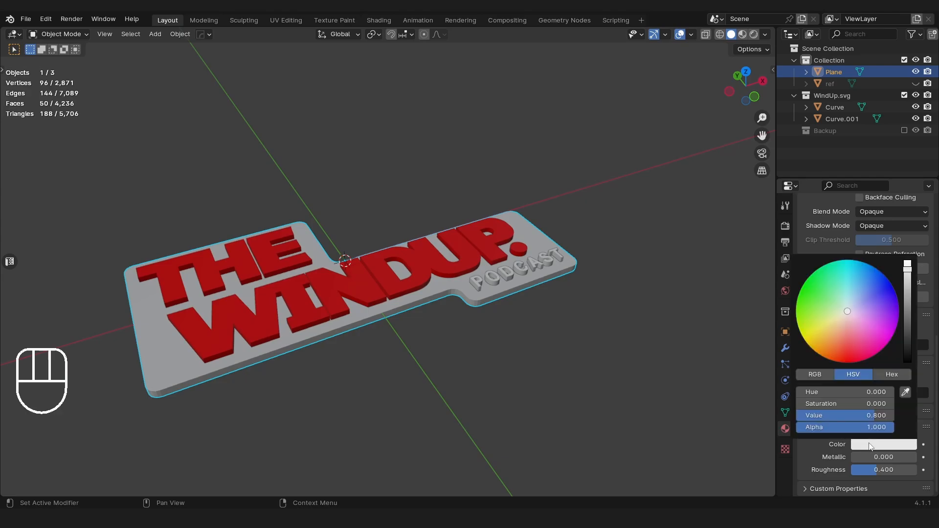
{"action": "left_click_drag", "start_coordinate": [908, 294], "coordinate": [907, 362]}
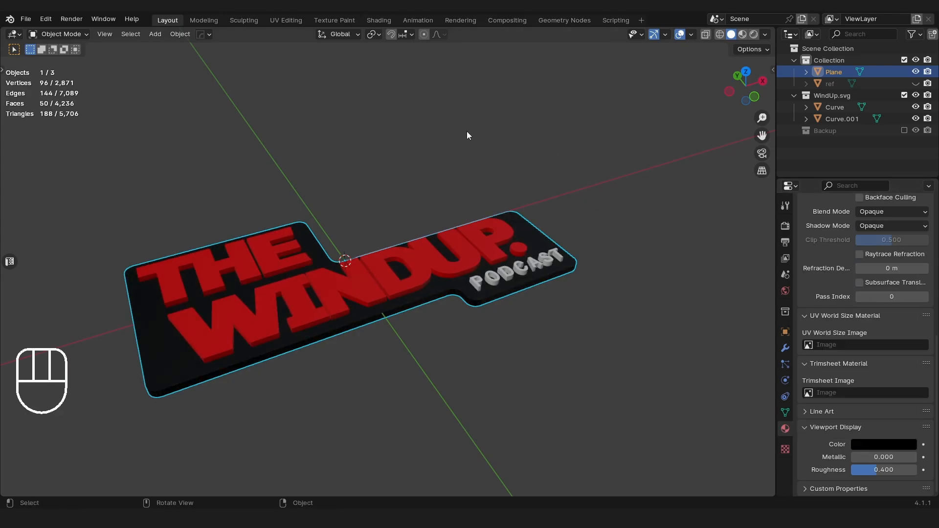
{"action": "middle_click_drag", "start_coordinate": [426, 225], "coordinate": [524, 227]}
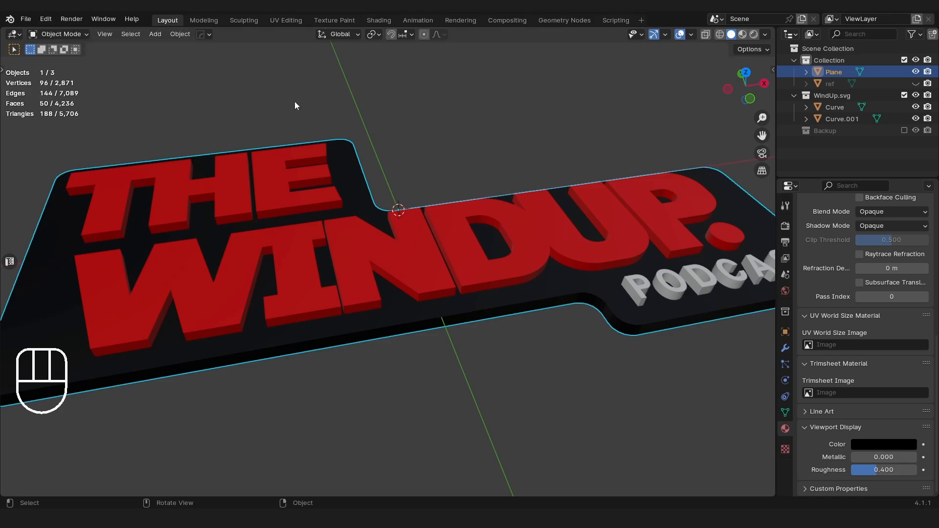
{"action": "scroll", "coordinate": [504, 186], "scroll_direction": "down", "scroll_amount": 4}
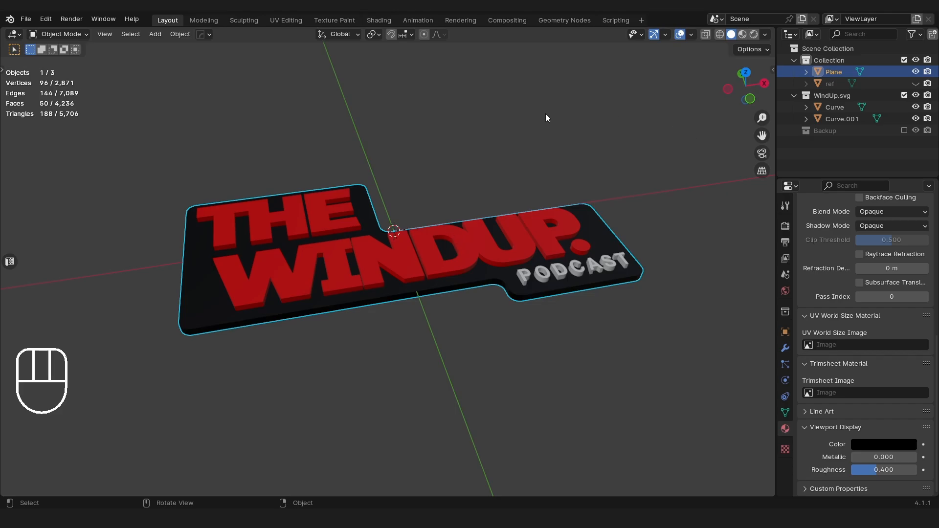
- Place the 3D cursor just above the plate's upper edge, over the E of THE, in top view
{"action": "scroll", "coordinate": [451, 210], "scroll_direction": "down", "scroll_amount": 5}
{"action": "middle_click_drag", "start_coordinate": [451, 210], "coordinate": [427, 252], "text": "alt"}
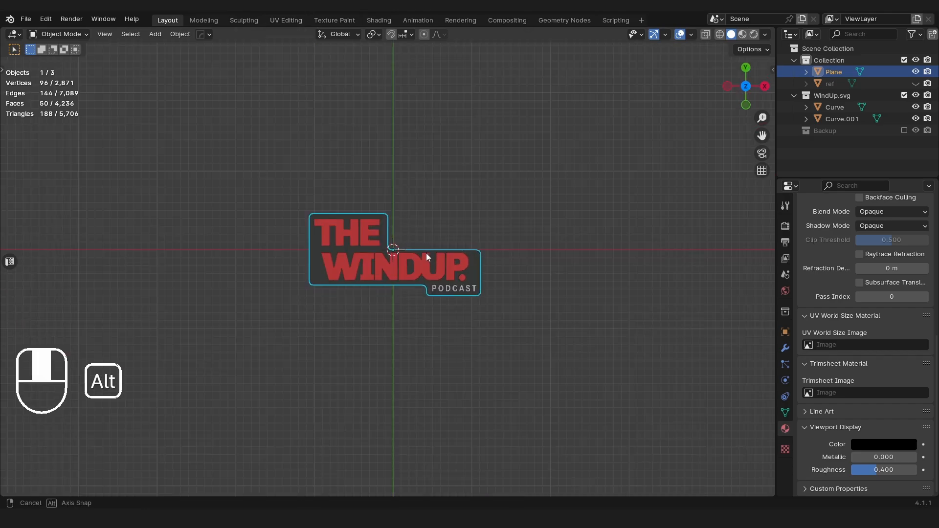
{"action": "middle_click_drag", "start_coordinate": [411, 197], "coordinate": [414, 256], "text": "shift"}
{"action": "scroll", "coordinate": [372, 279], "scroll_direction": "up", "scroll_amount": 5}
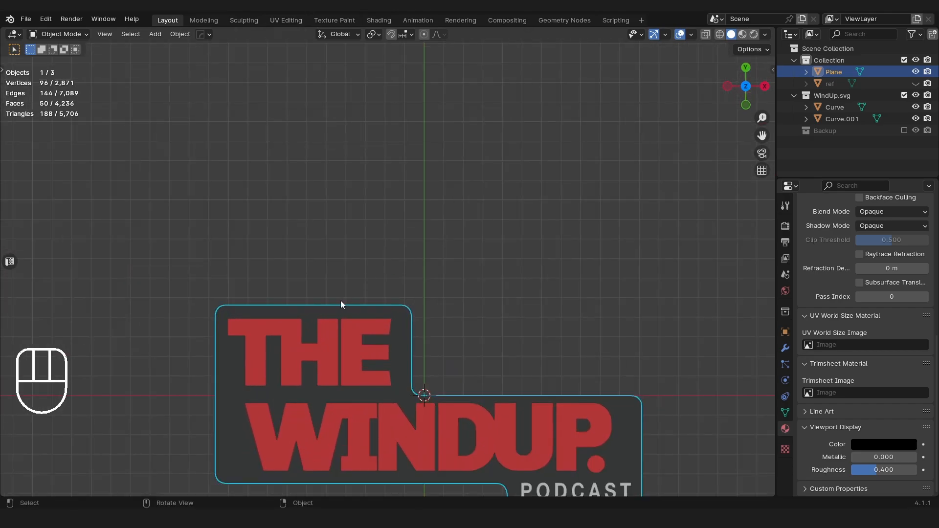
{"action": "right_click_drag", "start_coordinate": [382, 302], "coordinate": [384, 325], "text": "shift"}
{"action": "scroll", "coordinate": [396, 289], "scroll_direction": "up", "scroll_amount": 3}
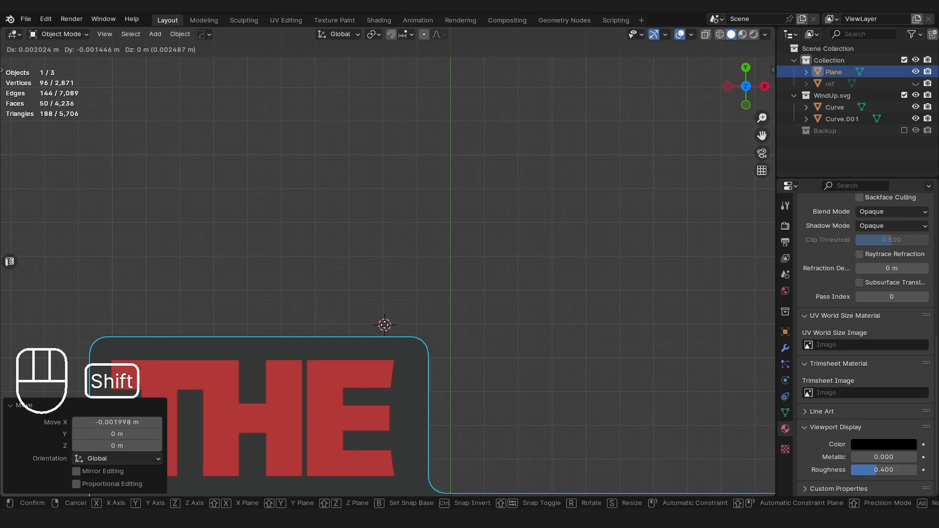
{"action": "right_click_drag", "start_coordinate": [383, 324], "coordinate": [383, 324], "text": "shift"}
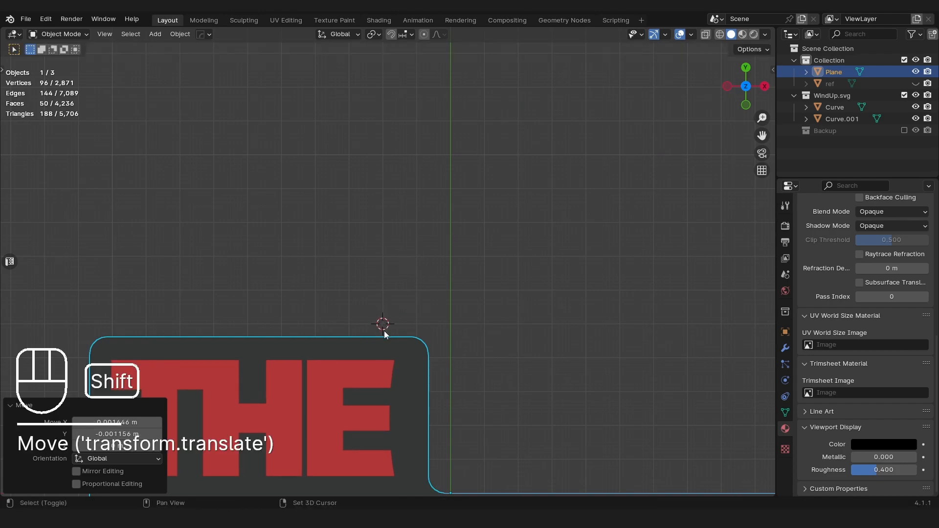
{"action": "middle_click_drag", "start_coordinate": [384, 330], "coordinate": [406, 231], "text": "shift"}
- Add a mesh circle with 128 vertices at the 3D cursor
{"action": "scroll", "coordinate": [411, 234], "scroll_direction": "up", "scroll_amount": 2}
{"action": "scroll", "coordinate": [413, 230], "scroll_direction": "down", "scroll_amount": 4}
{"action": "key", "text": "shift+a"}
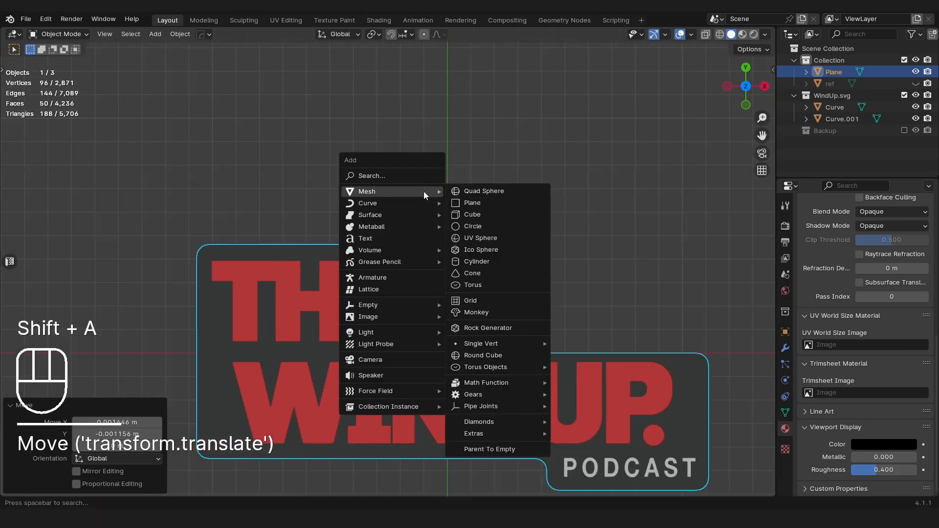
{"action": "left_click", "coordinate": [482, 227]}
{"action": "left_click", "coordinate": [110, 356]}
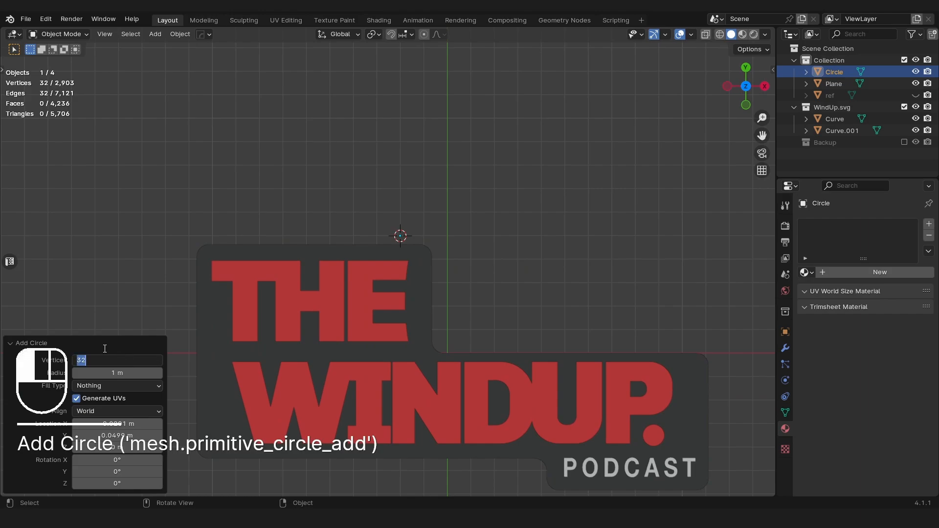
{"action": "type", "text": "128"}
{"action": "key", "text": "Return"}
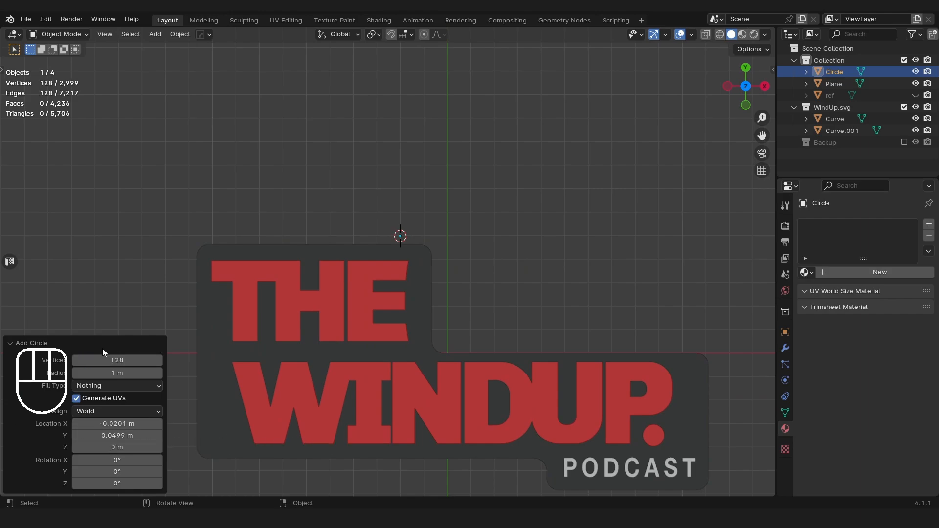
- Scale the circle down to a small ring and move it into the empty space above THE
{"action": "scroll", "coordinate": [739, 182], "scroll_direction": "down", "scroll_amount": 6}
{"action": "scroll", "coordinate": [502, 181], "scroll_direction": "up", "scroll_amount": 8}
{"action": "key", "text": "s"}
{"action": "key", "text": "s"}
{"action": "key", "text": "s"}
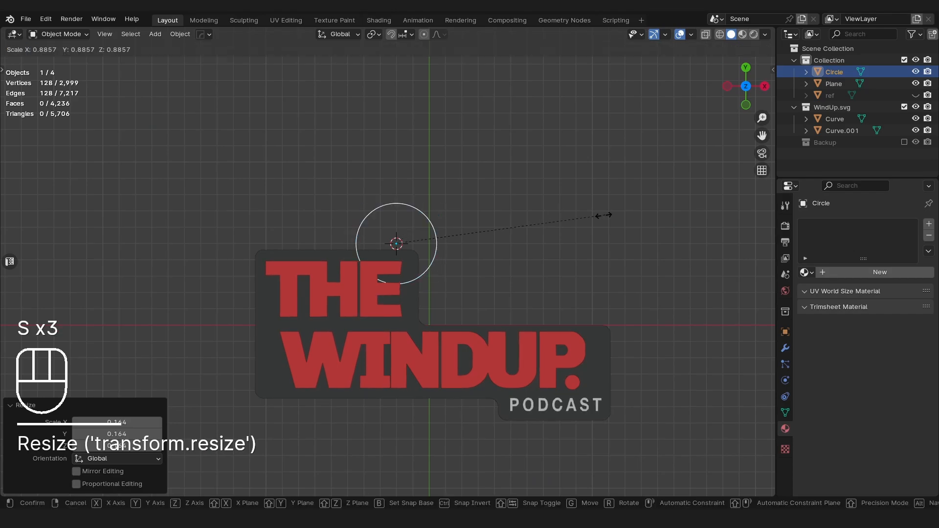
{"action": "key", "text": "s"}
{"action": "left_click", "coordinate": [517, 200]}
{"action": "middle_click_drag", "start_coordinate": [502, 204], "coordinate": [509, 227], "text": "shift"}
{"action": "scroll", "coordinate": [509, 227], "scroll_direction": "up", "scroll_amount": 4}
{"action": "key", "text": "g"}
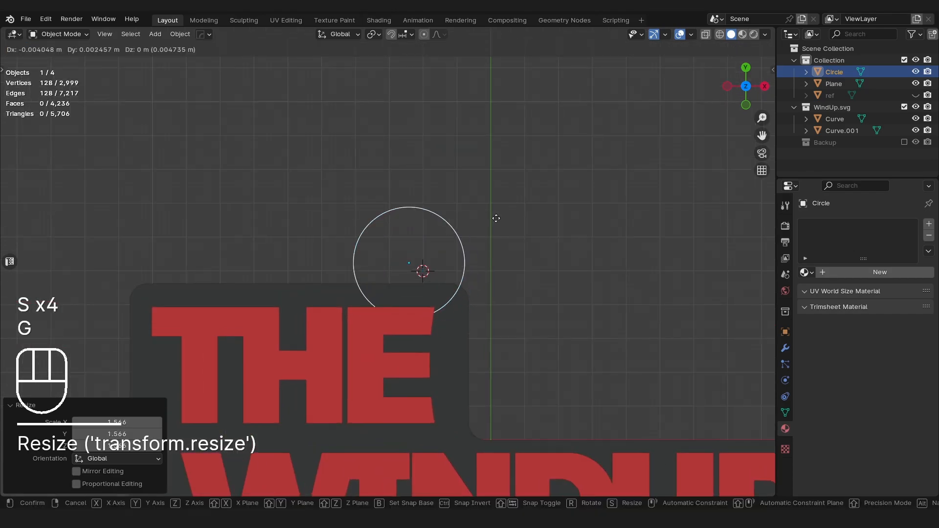
{"action": "left_click", "coordinate": [480, 159]}
- Delete the circle's lower-half vertices to leave an upper semicircular arc
{"action": "key", "text": "Tab"}
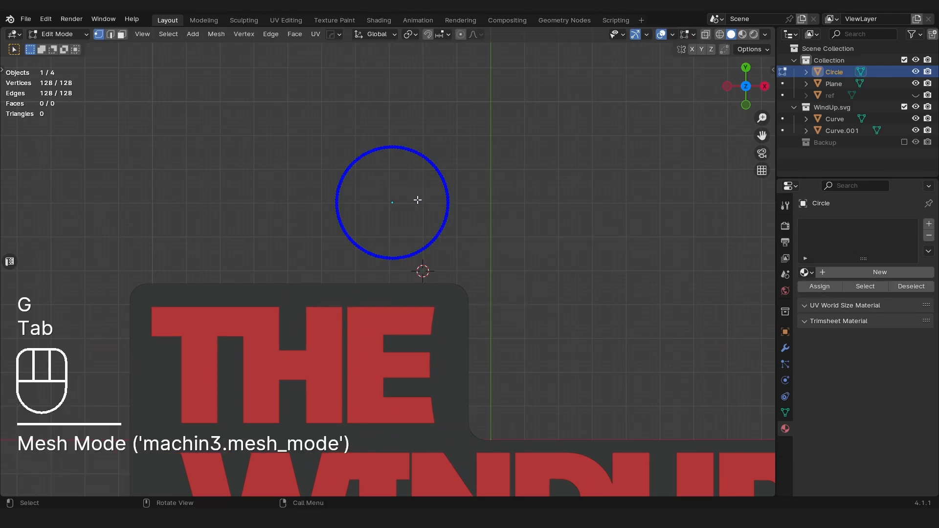
{"action": "scroll", "coordinate": [406, 202], "scroll_direction": "up", "scroll_amount": 3}
{"action": "key", "text": "alt+z"}
{"action": "left_click_drag", "start_coordinate": [221, 327], "coordinate": [581, 204]}
{"action": "key", "text": "x"}
{"action": "left_click", "coordinate": [562, 219]}
{"action": "middle_click_drag", "start_coordinate": [380, 207], "coordinate": [375, 217], "text": "shift"}
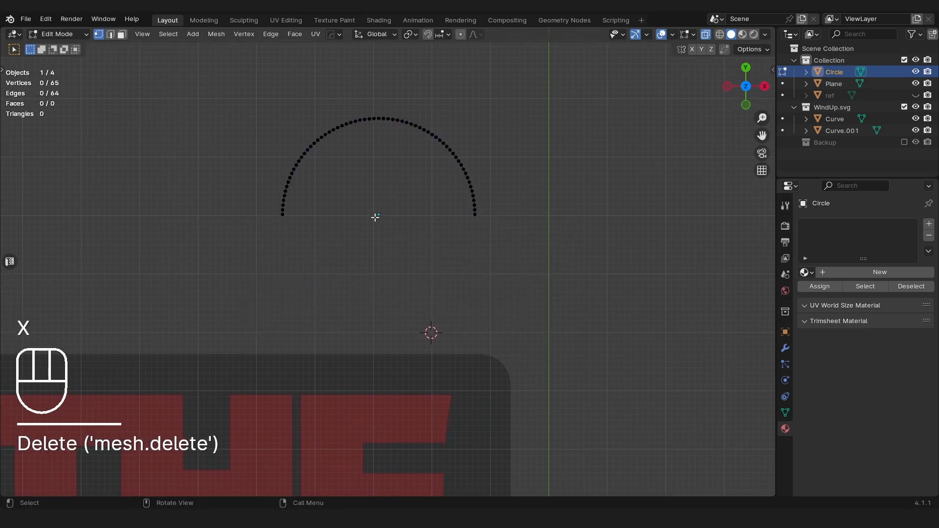
- Snap the 3D cursor to the midpoint between the arc's two end vertices
{"action": "left_click", "coordinate": [281, 215]}
{"action": "key", "text": "shift+s"}
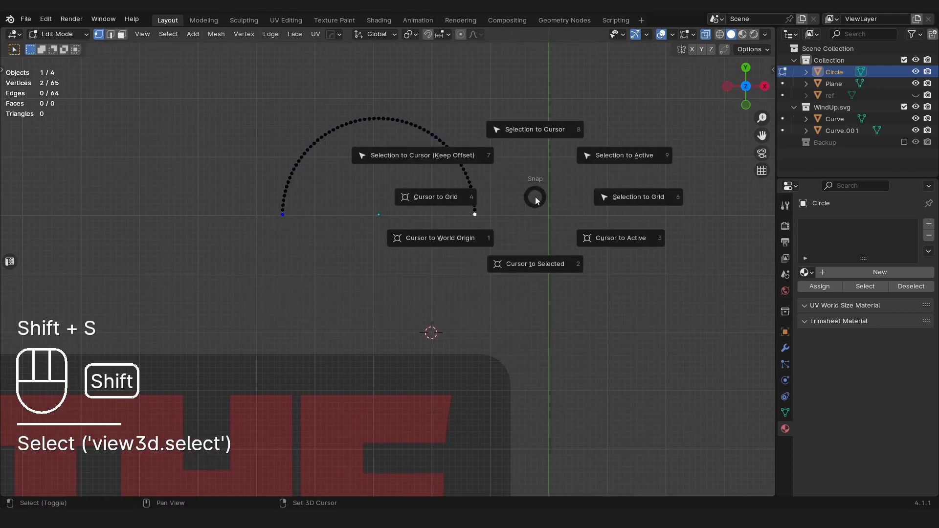
{"action": "left_click", "coordinate": [524, 263]}
{"action": "middle_click_drag", "start_coordinate": [372, 195], "coordinate": [367, 228], "text": "shift"}
- Extrude the whole arc and scale the new edge inward to about 0.762, using the 3D cursor as pivot point
{"action": "key", "text": "a"}
{"action": "key", "text": "a"}
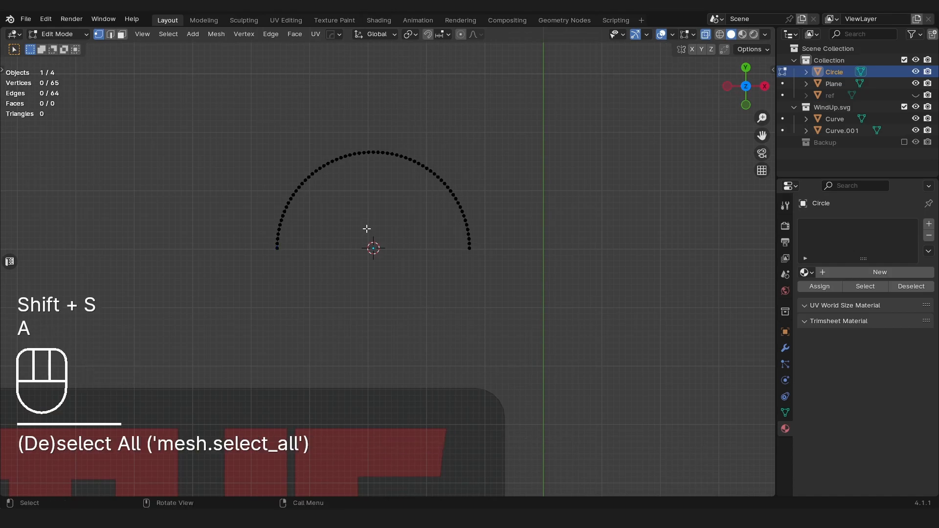
{"action": "left_click", "coordinate": [408, 34]}
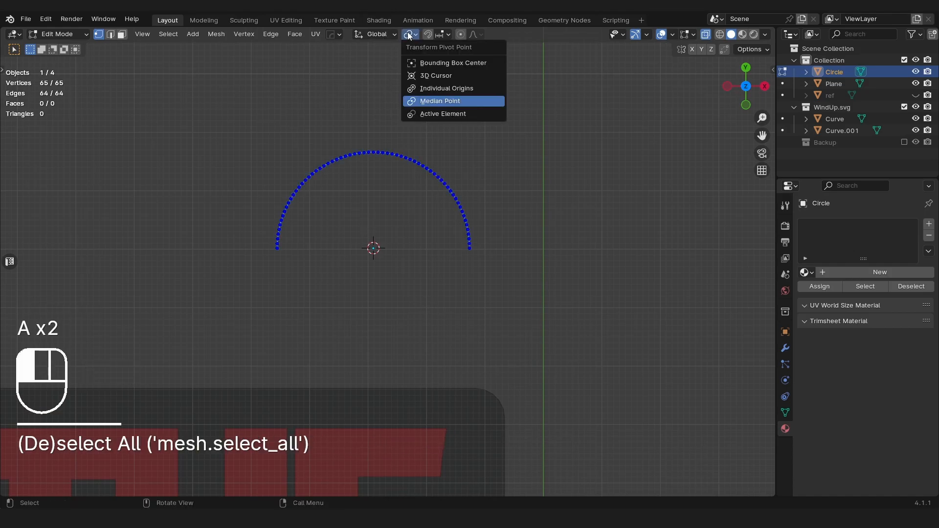
{"action": "left_click", "coordinate": [436, 75]}
{"action": "key", "text": "e"}
{"action": "right_click", "coordinate": [545, 139]}
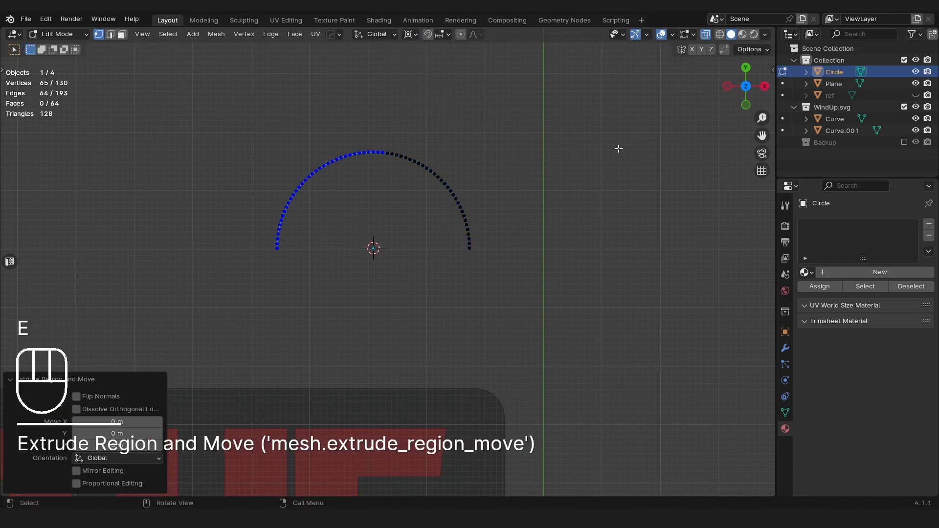
{"action": "key", "text": "s"}
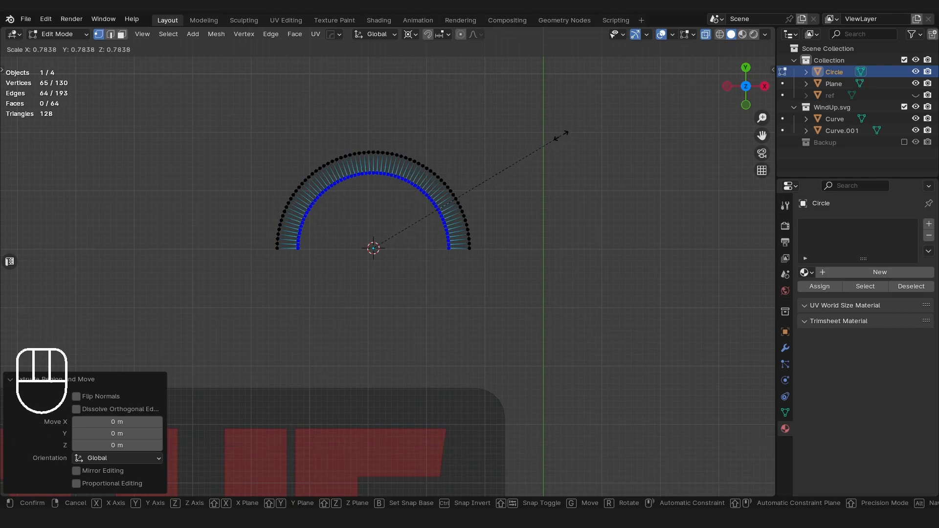
{"action": "left_click", "coordinate": [556, 139]}
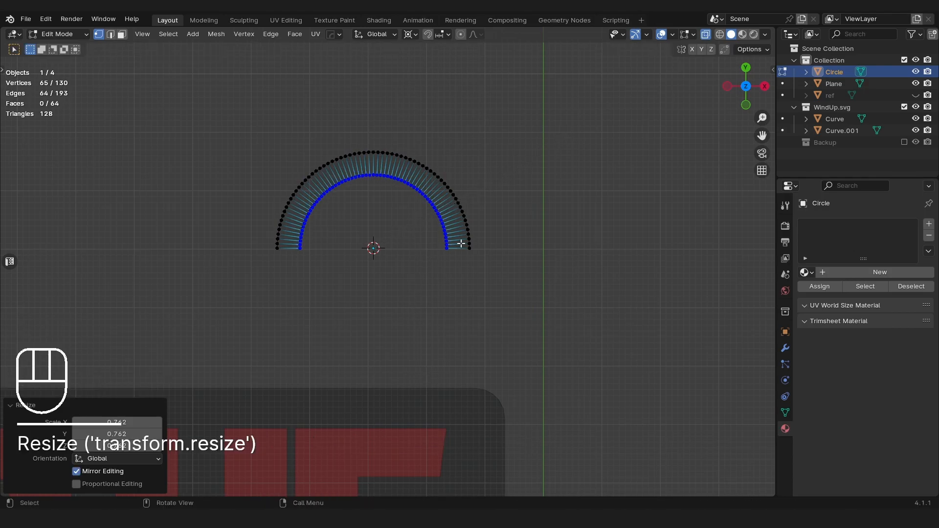
- Recalculate the normals of the entire half-ring mesh
{"action": "middle_click_drag", "start_coordinate": [402, 208], "coordinate": [528, 175]}
{"action": "scroll", "coordinate": [528, 175], "scroll_direction": "up", "scroll_amount": 4}
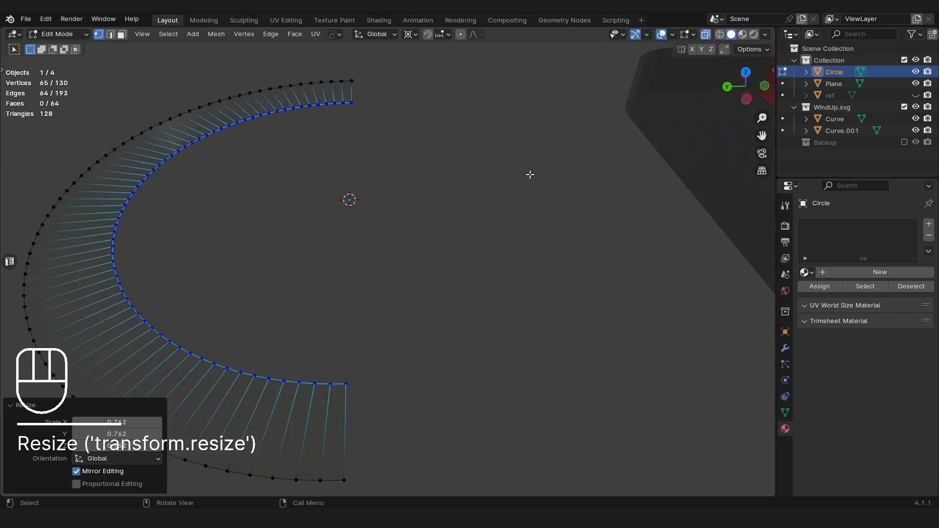
{"action": "key", "text": "a"}
{"action": "key", "text": "a"}
{"action": "key", "text": "shift+n"}
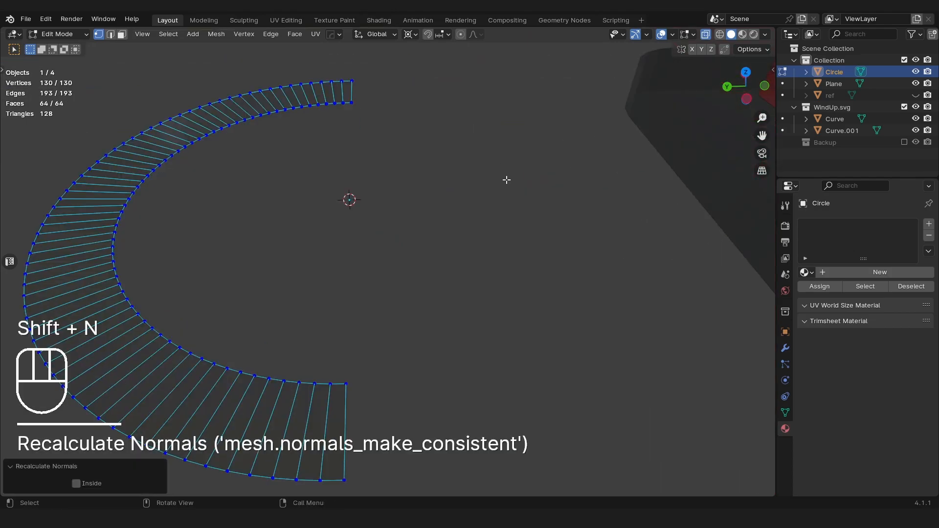
- Extrude the half ring's two end edges along global Y toward the plate by about 0.01 m to form straight legs
{"action": "key", "text": "alt+z"}
{"action": "scroll", "coordinate": [506, 180], "scroll_direction": "down", "scroll_amount": 6}
{"action": "mouse_move", "coordinate": [613, 195]}
{"action": "middle_mouse_down"}
{"action": "mouse_move", "coordinate": [621, 286]}
{"action": "mouse_move", "coordinate": [563, 255]}
{"action": "middle_mouse_up"}
{"action": "key", "text": "Tab"}
{"action": "left_click", "coordinate": [232, 237]}
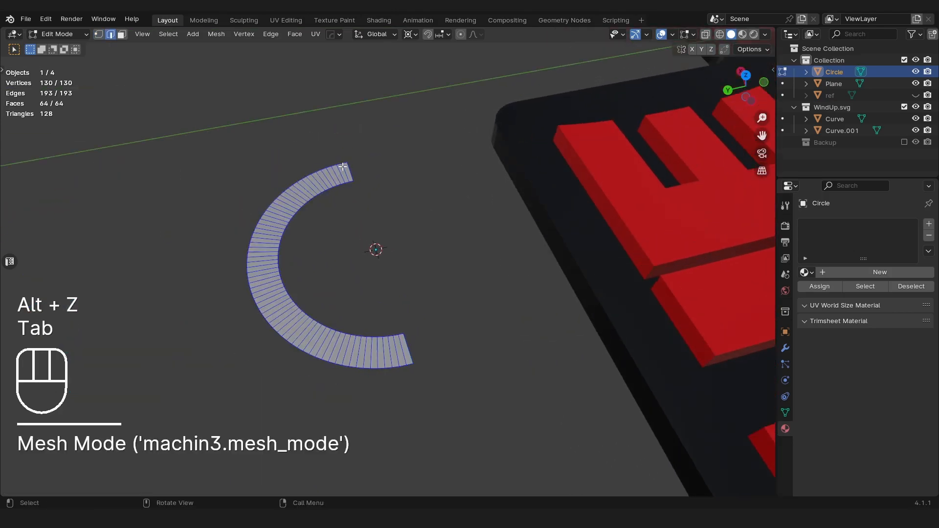
{"action": "left_click", "coordinate": [376, 215]}
{"action": "left_click", "coordinate": [407, 348], "text": "shift"}
{"action": "key", "text": "e"}
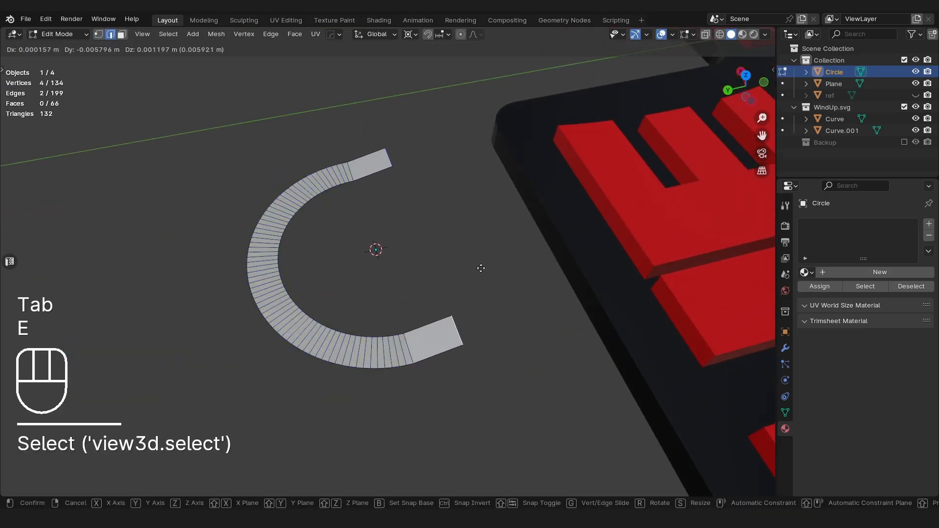
{"action": "key", "text": "y"}
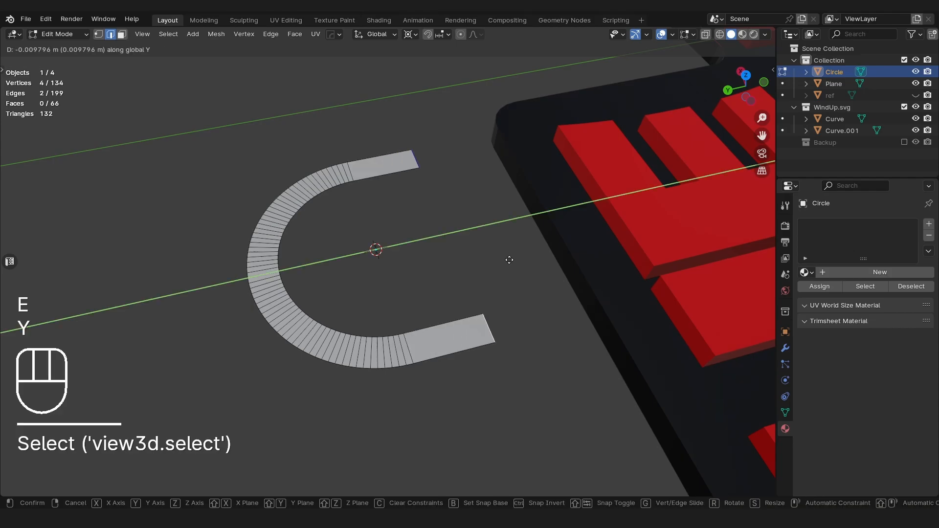
{"action": "left_click", "coordinate": [497, 256]}
- Set snapping to Vertex and extrude all U-shape faces 0.004 m, snapping the depth to the plate's underside
{"action": "middle_click_drag", "start_coordinate": [342, 210], "coordinate": [429, 162]}
{"action": "key", "text": "Tab"}
{"action": "key", "text": "Tab"}
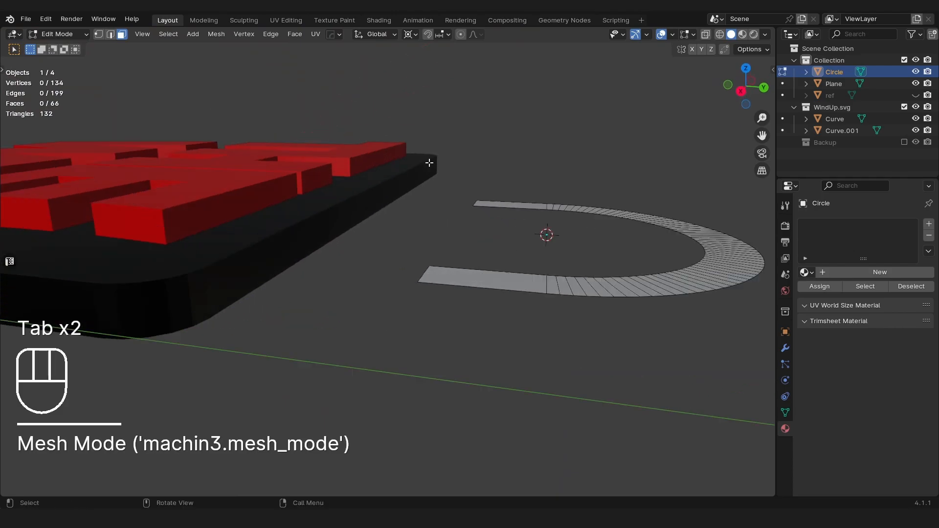
{"action": "key", "text": "shift+ctrl+Tab"}
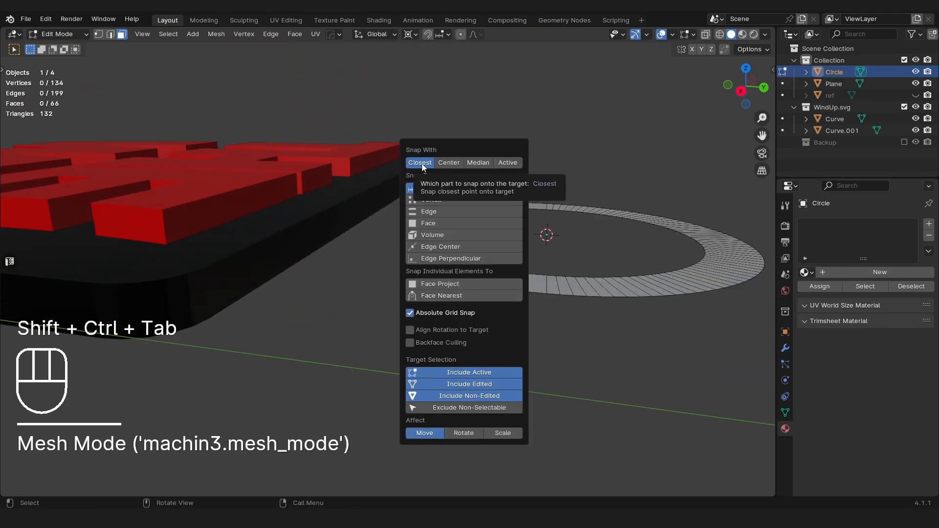
{"action": "left_click", "coordinate": [425, 198]}
{"action": "key", "text": "a"}
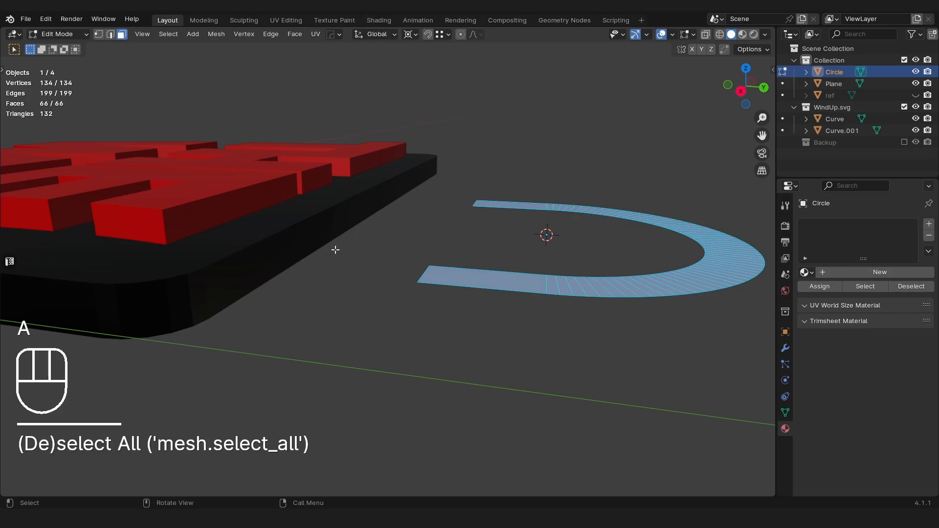
{"action": "key", "text": "e"}
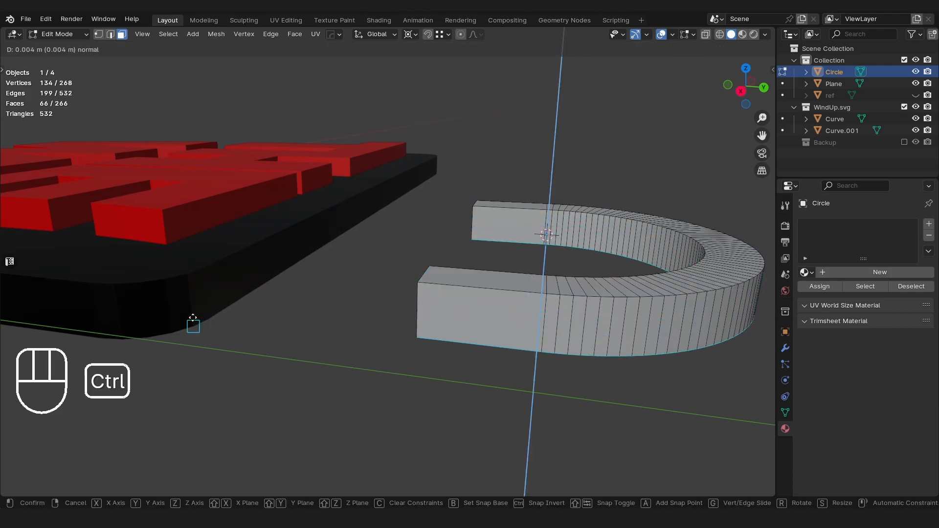
{"action": "left_click", "coordinate": [325, 308]}
- Recalculate the normals of the entire extruded U-shaped solid
{"action": "middle_click_drag", "start_coordinate": [324, 308], "coordinate": [357, 268]}
{"action": "key", "text": "a"}
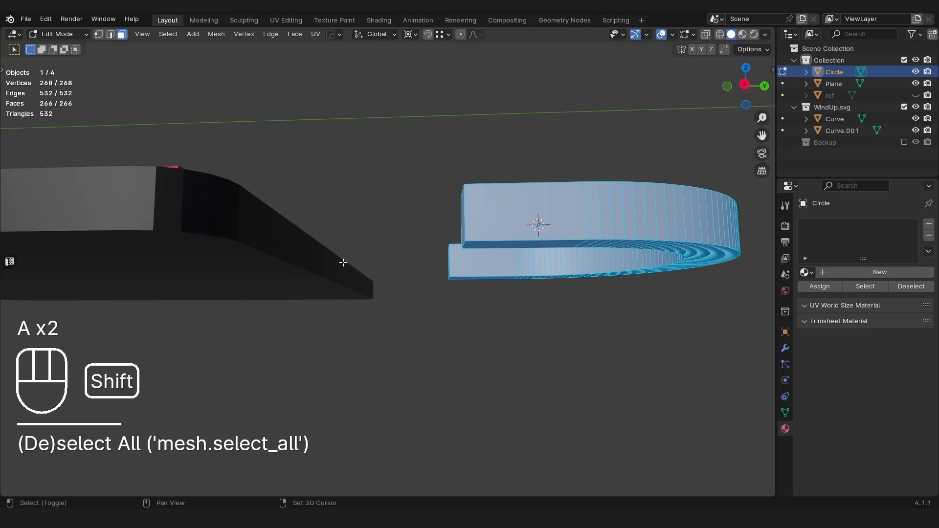
{"action": "key", "text": "shift+n"}
{"action": "middle_click_drag", "start_coordinate": [380, 203], "coordinate": [521, 251]}
- Move the U-shaped object along global Y toward the plate's edge
{"action": "key", "text": "Tab"}
{"action": "key", "text": "g"}
{"action": "key", "text": "y"}
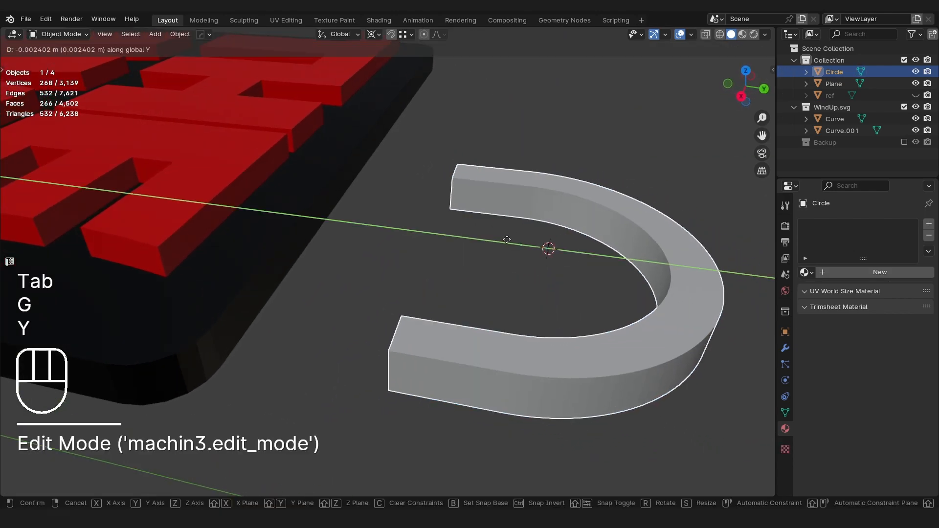
{"action": "left_click", "coordinate": [295, 227], "text": "shift"}
{"action": "middle_click_drag", "start_coordinate": [294, 228], "coordinate": [387, 234]}
- Join the U-shaped loop into the black backing plate object
{"action": "left_click", "coordinate": [389, 221], "text": "shift"}
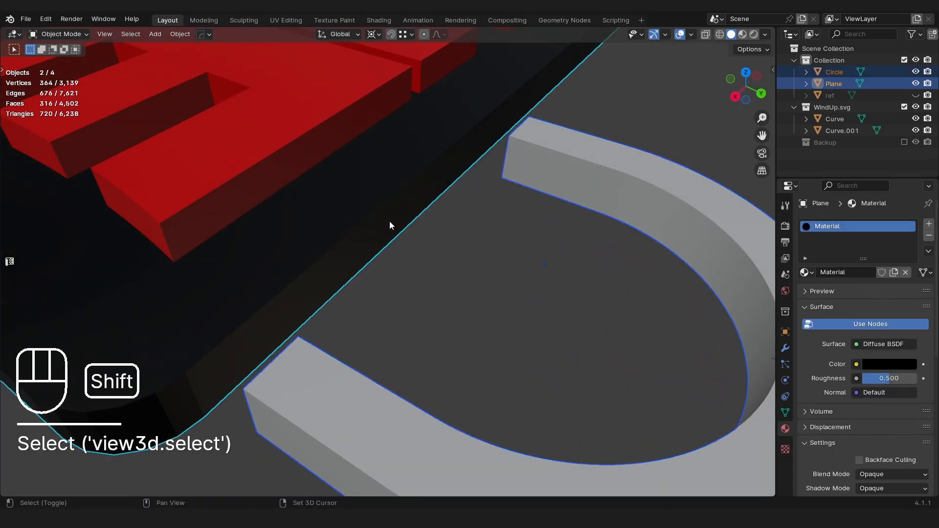
{"action": "scroll", "coordinate": [389, 221], "scroll_direction": "down", "scroll_amount": 5}
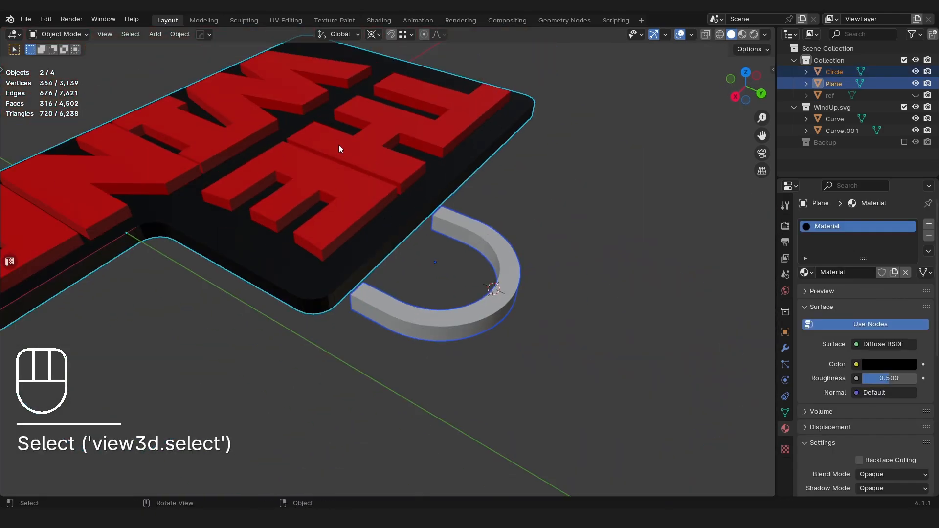
{"action": "key", "text": "ctrl+j"}
- Cut two edges across the plate's side face near the loop leg closest to the plate's rounded corner
{"action": "scroll", "coordinate": [342, 211], "scroll_direction": "up", "scroll_amount": 5}
{"action": "middle_click_drag", "start_coordinate": [377, 247], "coordinate": [442, 227]}
{"action": "left_click", "coordinate": [376, 223]}
{"action": "key", "text": "Tab"}
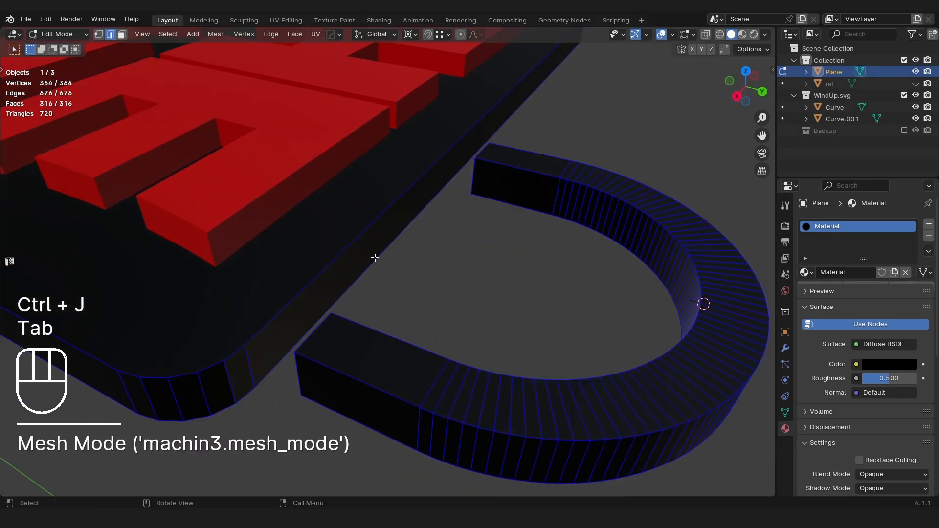
{"action": "left_click", "coordinate": [376, 263]}
{"action": "middle_click_drag", "start_coordinate": [376, 247], "coordinate": [334, 235]}
{"action": "key", "text": "ctrl+r"}
{"action": "left_click", "coordinate": [375, 213]}
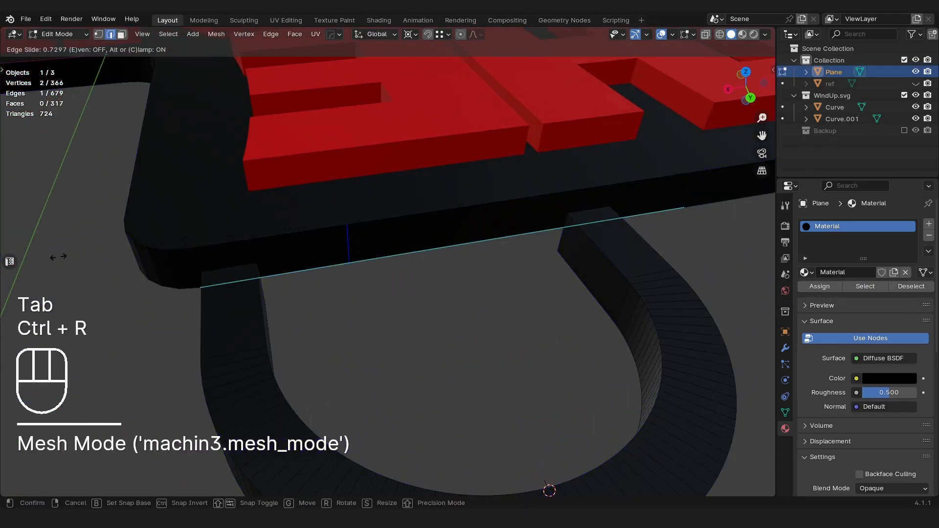
{"action": "left_click", "coordinate": [738, 294]}
{"action": "key", "text": "ctrl+r"}
{"action": "left_click", "coordinate": [388, 243]}
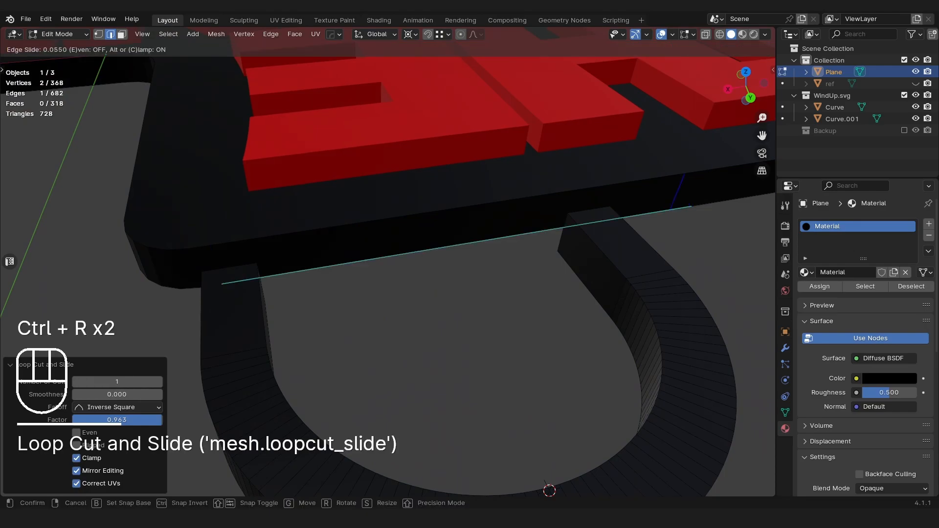
{"action": "left_click", "coordinate": [693, 272]}
- Cut two more edges across the plate's side face near the loop's other leg
{"action": "key", "text": "ctrl+r"}
{"action": "left_click", "coordinate": [658, 193]}
{"action": "left_click", "coordinate": [612, 163]}
{"action": "key", "text": "ctrl+r"}
{"action": "left_click", "coordinate": [638, 198]}
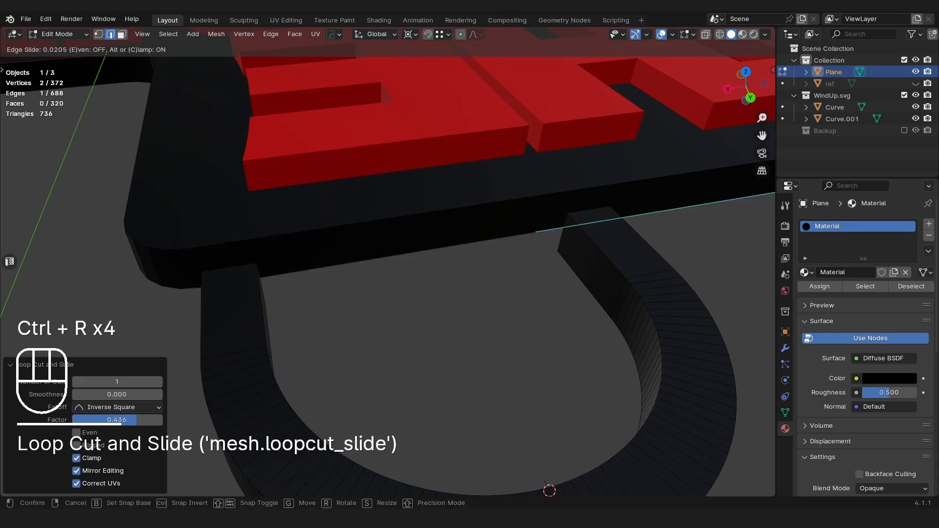
{"action": "left_click", "coordinate": [218, 245]}
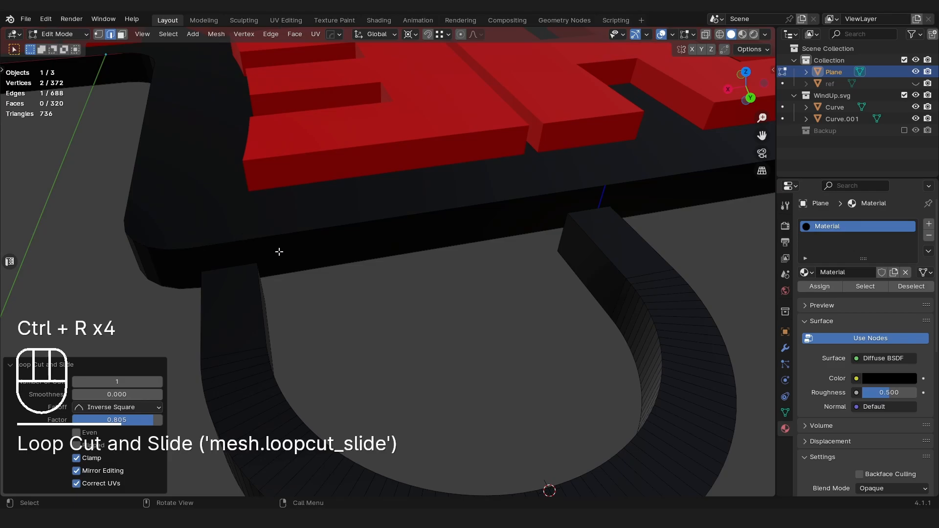
- Align the two side-face edges near the corner-side leg with the leg's sides, moving each along X with vertex snapping
{"action": "key", "text": "alt+z"}
{"action": "left_click", "coordinate": [216, 258]}
{"action": "middle_click_drag", "start_coordinate": [216, 258], "coordinate": [218, 274]}
{"action": "key", "text": "g"}
{"action": "key", "text": "x"}
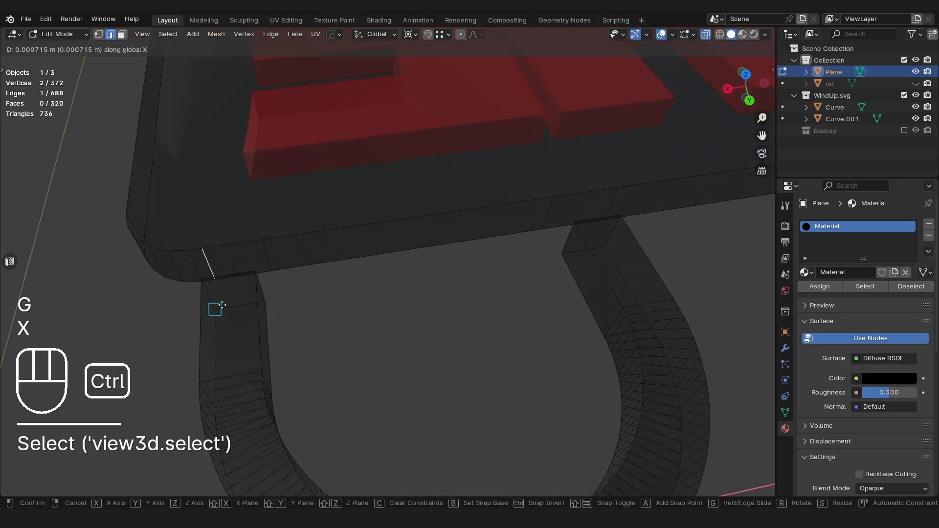
{"action": "left_click", "coordinate": [222, 306]}
{"action": "left_click", "coordinate": [270, 258]}
{"action": "key", "text": "g"}
{"action": "key", "text": "x"}
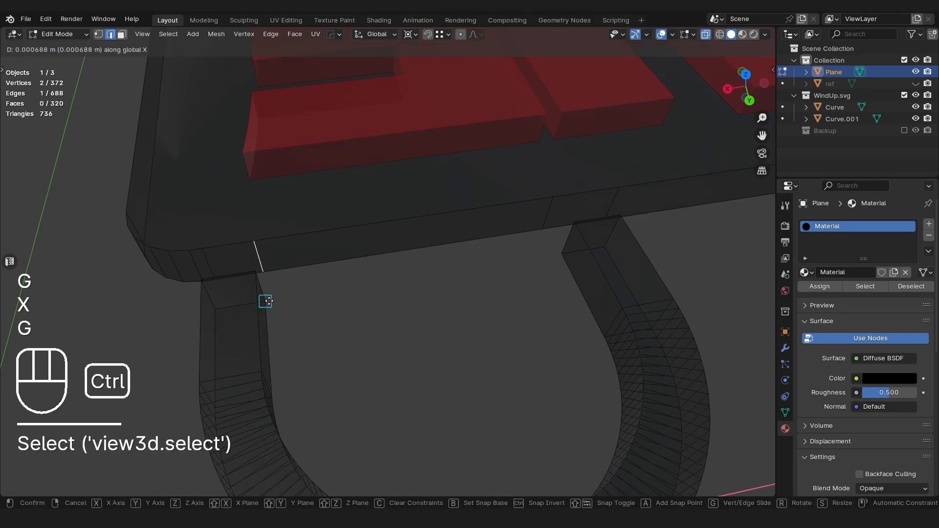
{"action": "left_click", "coordinate": [264, 300]}
- Snap the other two side-face edges along X to align with the sides of the far leg
{"action": "left_click", "coordinate": [547, 210]}
{"action": "key", "text": "g"}
{"action": "key", "text": "x"}
{"action": "left_click", "coordinate": [561, 253], "text": "ctrl"}
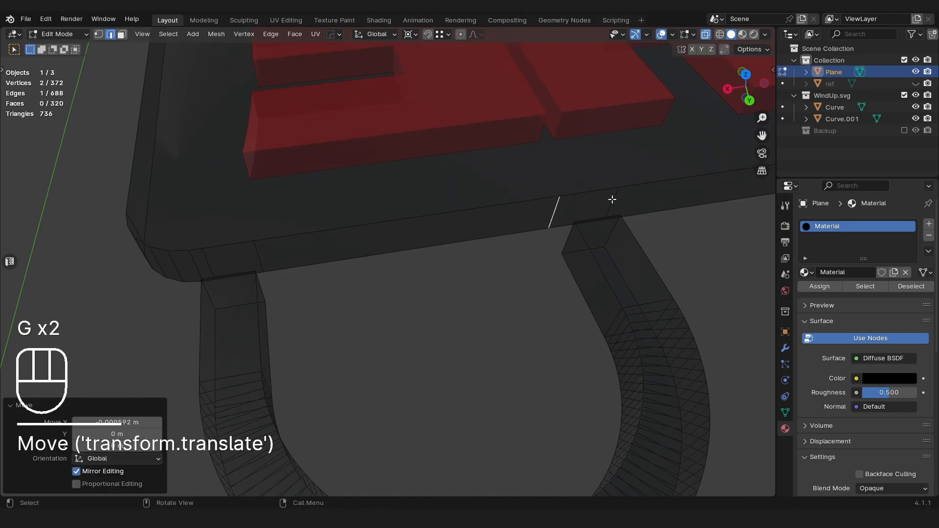
{"action": "left_click", "coordinate": [614, 201]}
{"action": "key", "text": "g"}
{"action": "key", "text": "x"}
{"action": "left_click", "coordinate": [608, 240], "text": "ctrl"}
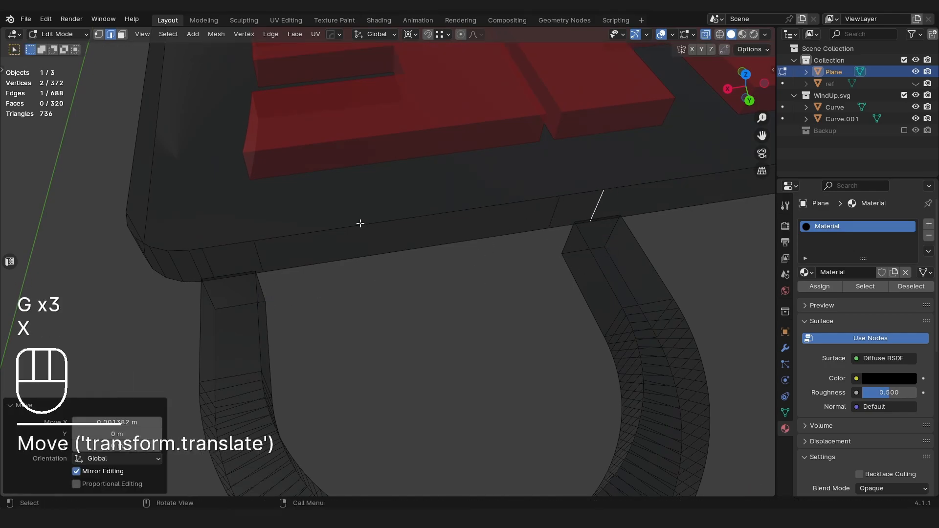
- Bridge each loop leg's end face to the matching face on the plate's side using Bridge Edge Loops
{"action": "middle_click_drag", "start_coordinate": [267, 273], "coordinate": [349, 262]}
{"action": "key", "text": "Tab"}
{"action": "left_click", "coordinate": [381, 346]}
{"action": "key", "text": "Tab"}
{"action": "left_click", "coordinate": [423, 284]}
{"action": "middle_click_drag", "start_coordinate": [423, 284], "coordinate": [292, 304]}
{"action": "key", "text": "alt+z"}
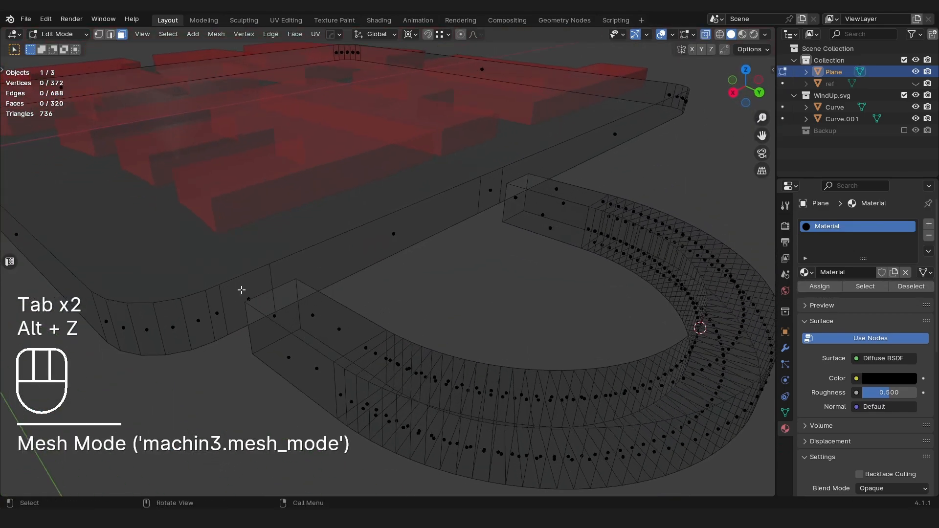
{"action": "left_click_drag", "start_coordinate": [241, 289], "coordinate": [288, 325]}
{"action": "key", "text": "ctrl+e"}
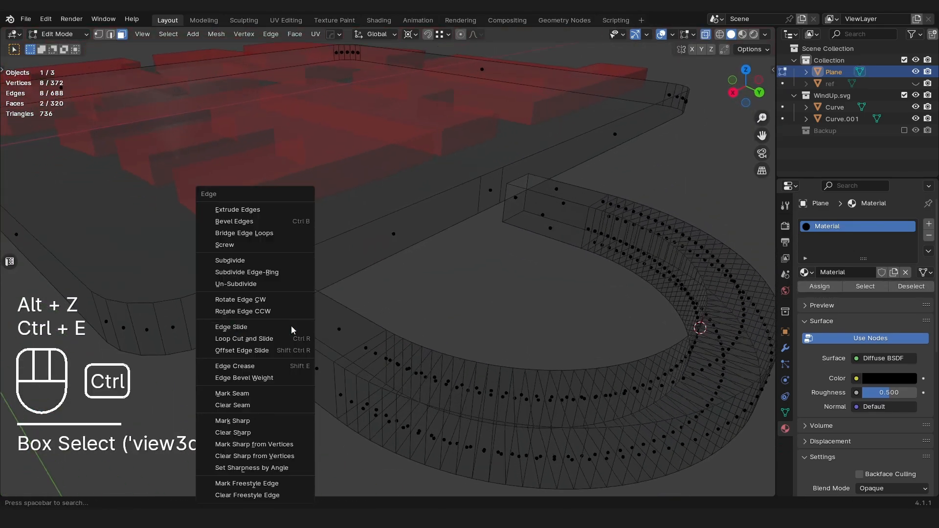
{"action": "left_click", "coordinate": [248, 237]}
{"action": "left_click_drag", "start_coordinate": [482, 184], "coordinate": [528, 213]}
{"action": "key", "text": "shift+r"}
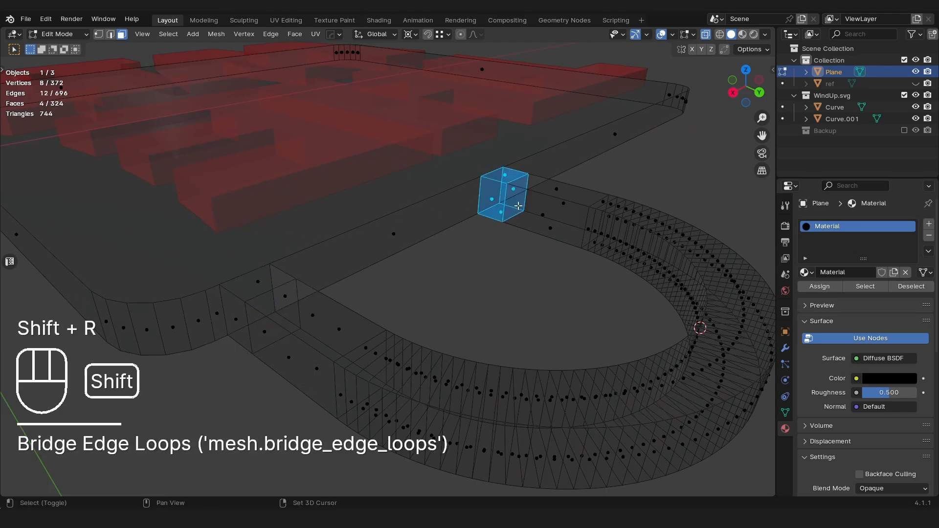
- Dissolve the leftover edge loop around each leg near the bridged connections
{"action": "mouse_move", "coordinate": [521, 207]}
{"action": "middle_mouse_down"}
{"action": "mouse_move", "coordinate": [432, 199]}
{"action": "mouse_move", "coordinate": [527, 192]}
{"action": "middle_mouse_up"}
{"action": "key", "text": "Tab"}
{"action": "left_click", "coordinate": [307, 352]}
{"action": "left_click", "coordinate": [307, 327], "text": "alt"}
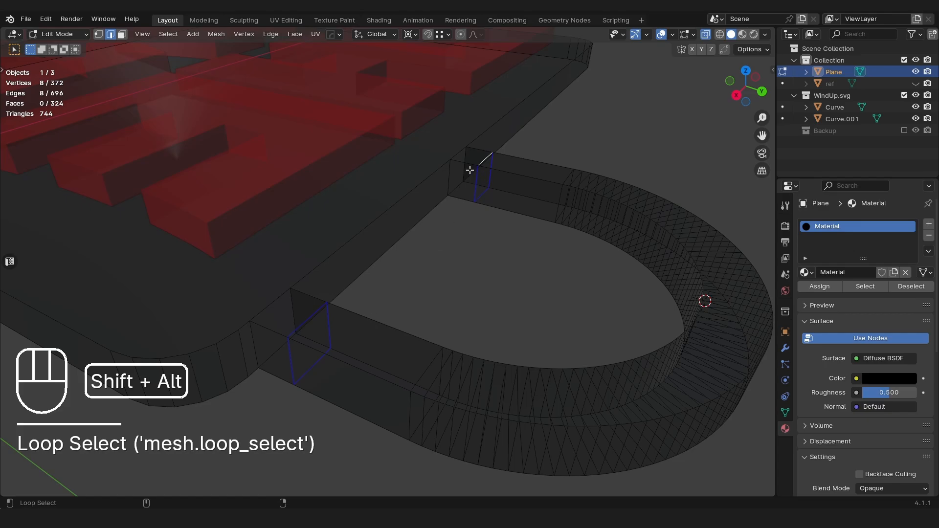
{"action": "key", "text": "ctrl+x"}
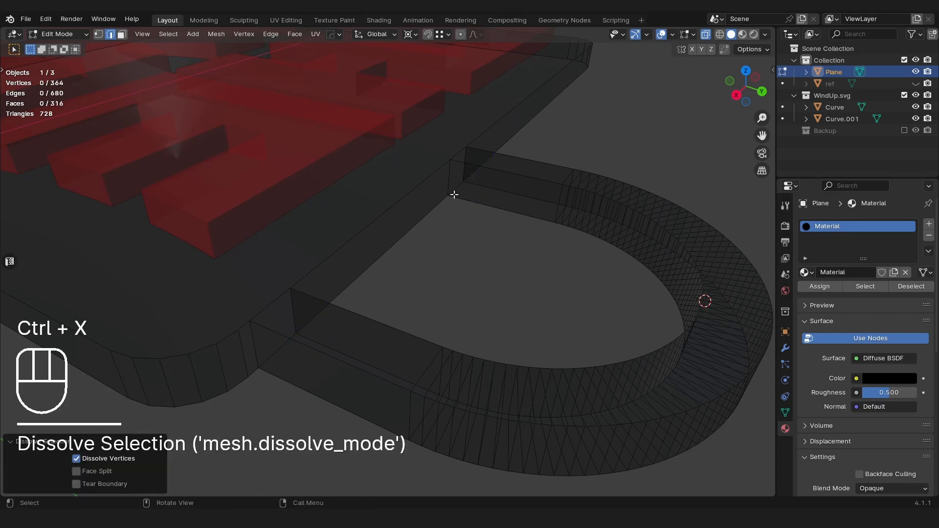
{"action": "scroll", "coordinate": [453, 195], "scroll_direction": "down", "scroll_amount": 4}
{"action": "middle_click_drag", "start_coordinate": [428, 218], "coordinate": [406, 244]}
{"action": "key", "text": "Tab"}
{"action": "left_click", "coordinate": [416, 201]}
{"action": "middle_click_drag", "start_coordinate": [416, 201], "coordinate": [336, 272]}
{"action": "key", "text": "Tab"}
{"action": "left_click", "coordinate": [403, 262]}
{"action": "left_click", "coordinate": [310, 294], "text": "alt"}
{"action": "left_click", "coordinate": [511, 267], "text": "alt+shift"}
{"action": "key", "text": "alt+z"}
{"action": "middle_click_drag", "start_coordinate": [440, 285], "coordinate": [404, 272], "text": "alt"}
{"action": "left_click_drag", "start_coordinate": [269, 194], "coordinate": [465, 275], "text": "shift"}
{"action": "left_click_drag", "start_coordinate": [260, 122], "coordinate": [519, 274], "text": "shift"}
{"action": "key", "text": "g"}
{"action": "key", "text": "x"}
{"action": "right_click", "coordinate": [538, 253]}
- Select only the arc's faces and move them -0.007348 m along Y to shorten the legs
{"action": "scroll", "coordinate": [511, 275], "scroll_direction": "down", "scroll_amount": 5}
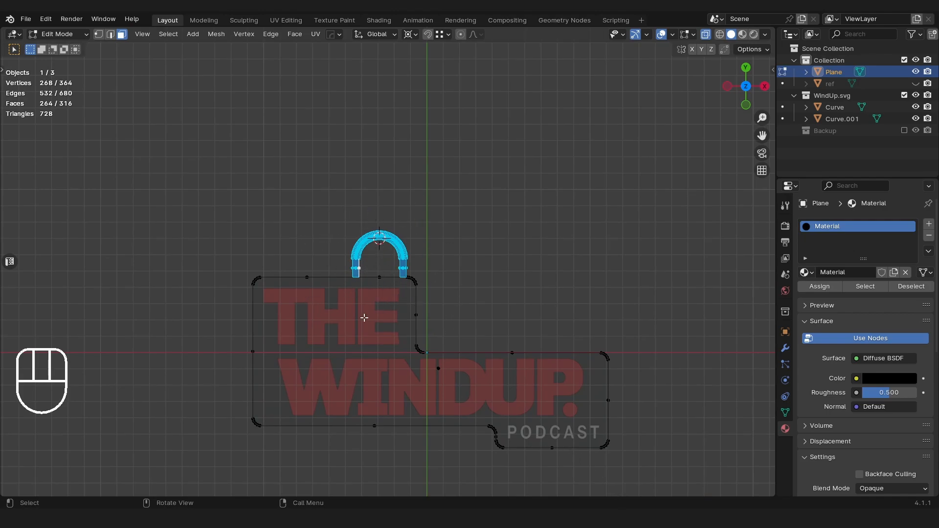
{"action": "scroll", "coordinate": [387, 318], "scroll_direction": "up", "scroll_amount": 4}
{"action": "left_click_drag", "start_coordinate": [269, 215], "coordinate": [524, 327], "text": "shift"}
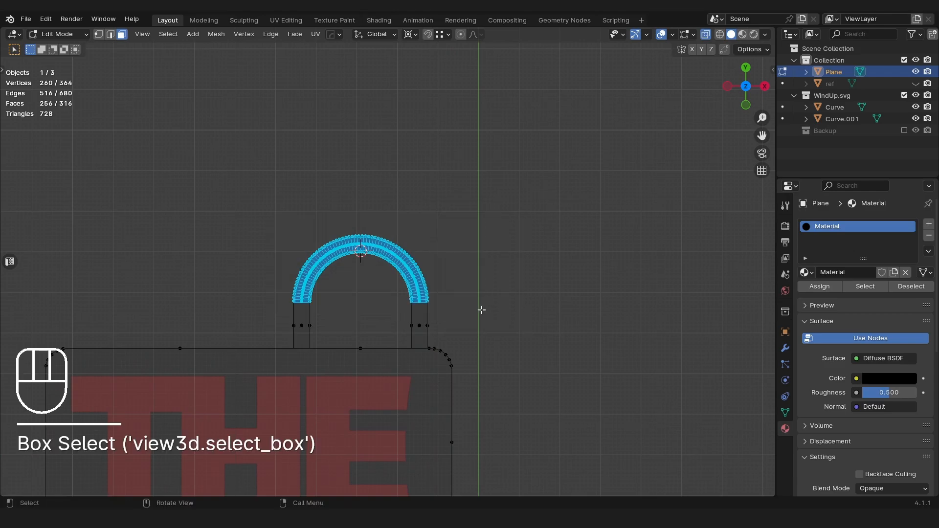
{"action": "key", "text": "g"}
{"action": "key", "text": "y"}
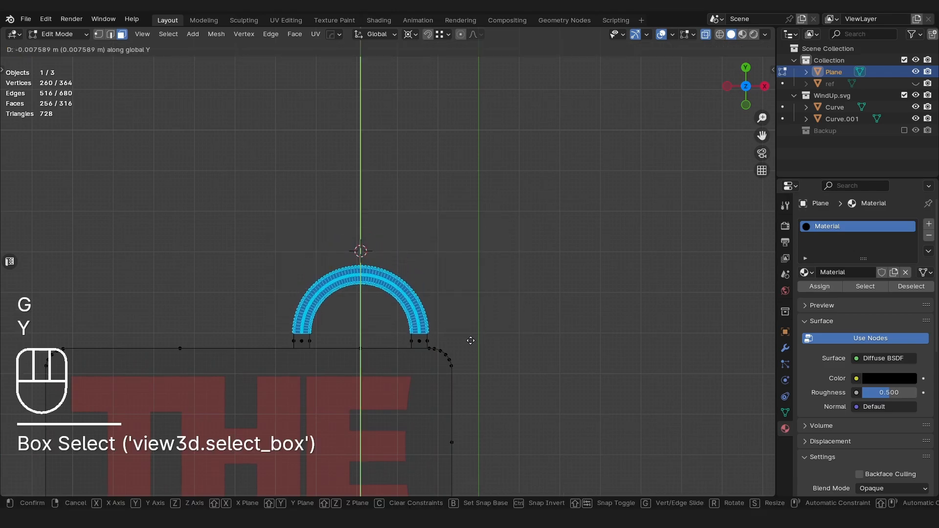
{"action": "left_click", "coordinate": [468, 337]}
{"action": "middle_click_drag", "start_coordinate": [356, 361], "coordinate": [425, 243], "text": "shift"}
{"action": "scroll", "coordinate": [386, 277], "scroll_direction": "down", "scroll_amount": 3}
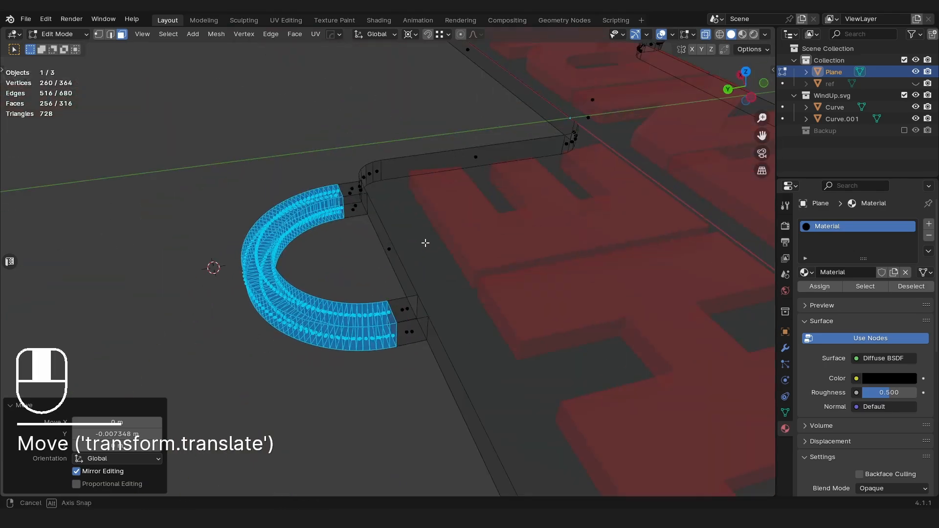
- Bevel the four vertical edges where the loop legs meet the plate about 0.0014 m wide, with 5 segments and clamp overlap on
{"action": "key", "text": "Tab"}
{"action": "left_click", "coordinate": [415, 341]}
{"action": "middle_click_drag", "start_coordinate": [415, 341], "coordinate": [443, 331]}
{"action": "left_click", "coordinate": [455, 329]}
{"action": "middle_click_drag", "start_coordinate": [388, 277], "coordinate": [501, 220]}
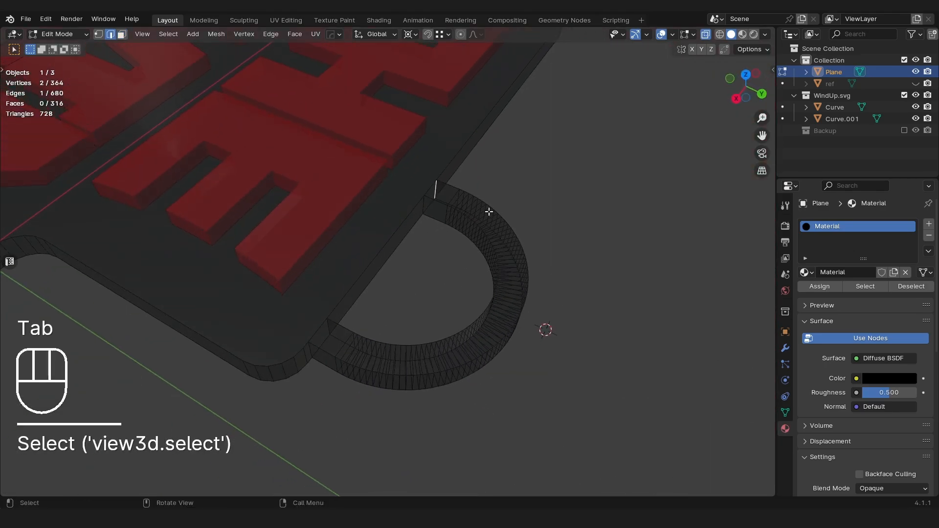
{"action": "left_click", "coordinate": [426, 208], "text": "shift"}
{"action": "middle_click_drag", "start_coordinate": [420, 225], "coordinate": [293, 394]}
{"action": "left_click", "coordinate": [292, 242], "text": "shift"}
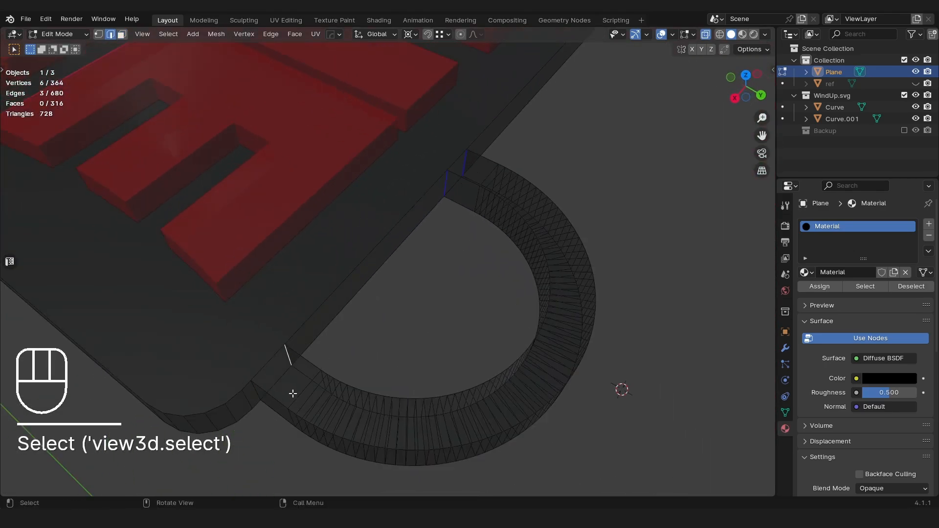
{"action": "left_click", "coordinate": [257, 392], "text": "shift"}
{"action": "key", "text": "ctrl+b"}
{"action": "key", "text": "shift"}
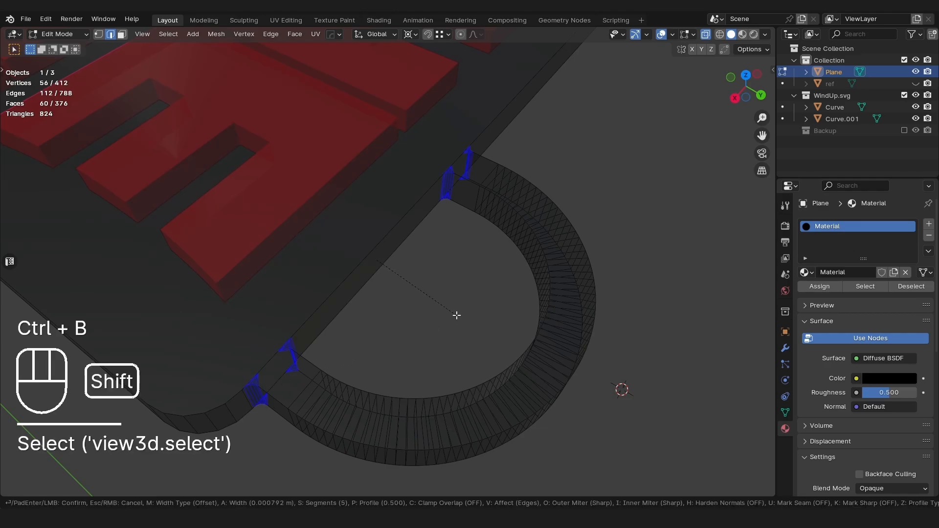
{"action": "key", "text": "x"}
{"action": "key", "text": "x"}
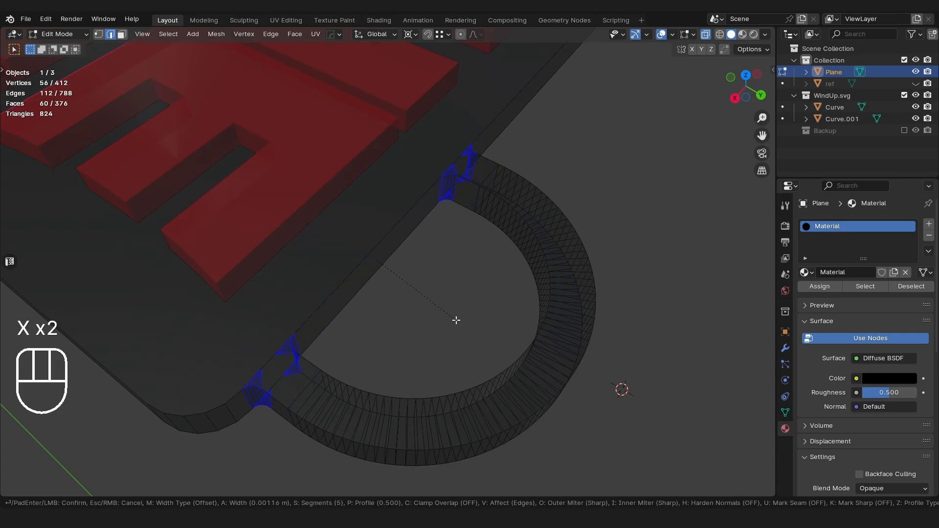
{"action": "key", "text": "x"}
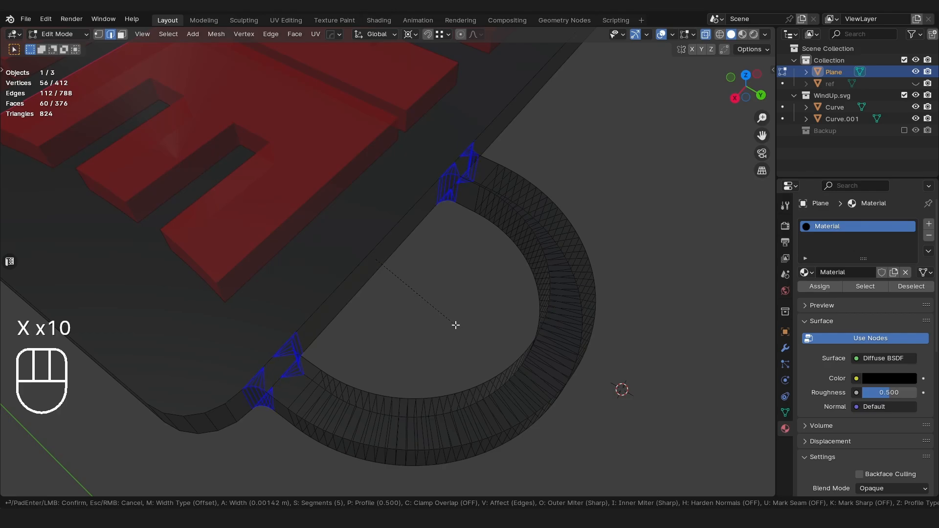
{"action": "key", "text": "c"}
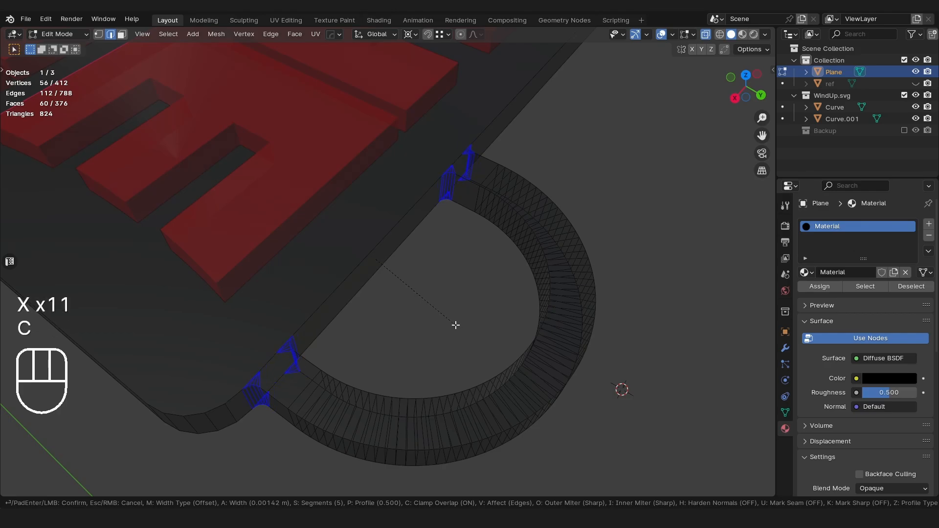
{"action": "left_click", "coordinate": [497, 330]}
{"action": "key", "text": "Tab"}
- Examine the beveled loop joints up close and the whole logo from above and at an angle
{"action": "mouse_move", "coordinate": [488, 323]}
{"action": "middle_mouse_down"}
{"action": "mouse_move", "coordinate": [445, 242]}
{"action": "mouse_move", "coordinate": [466, 302]}
{"action": "mouse_move", "coordinate": [503, 332]}
{"action": "middle_mouse_up"}
{"action": "middle_click_drag", "start_coordinate": [527, 330], "coordinate": [259, 315]}
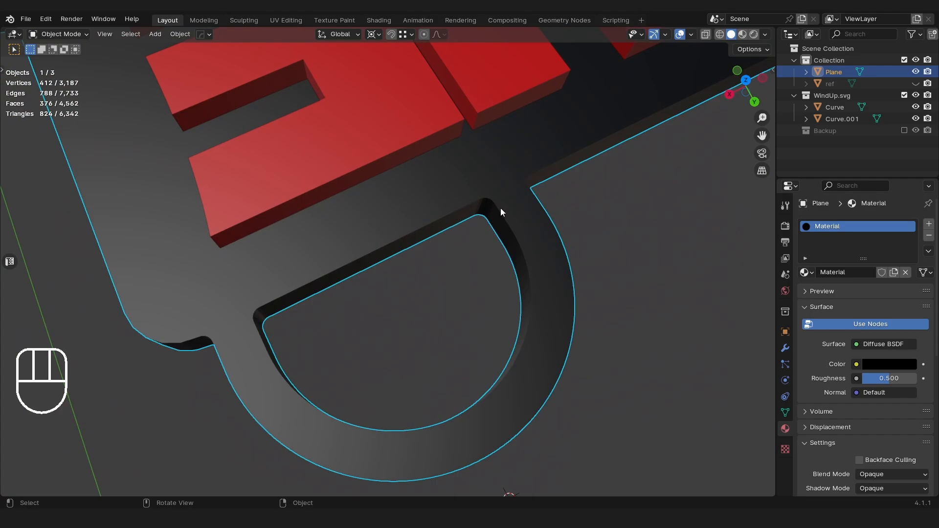
{"action": "scroll", "coordinate": [477, 201], "scroll_direction": "down", "scroll_amount": 4}
{"action": "middle_click_drag", "start_coordinate": [477, 201], "coordinate": [274, 298]}
{"action": "scroll", "coordinate": [444, 253], "scroll_direction": "down", "scroll_amount": 6}
{"action": "scroll", "coordinate": [275, 297], "scroll_direction": "up", "scroll_amount": 4}
{"action": "middle_click_drag", "start_coordinate": [462, 235], "coordinate": [505, 233]}
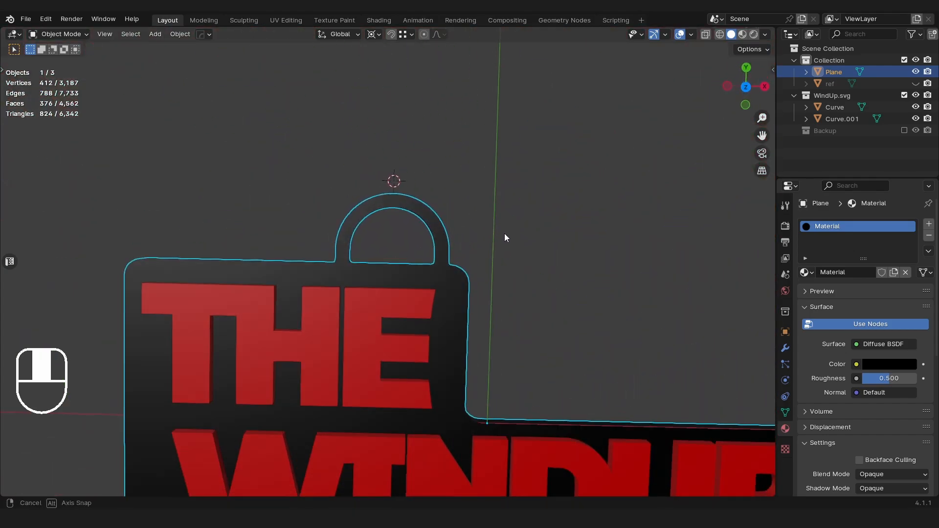
{"action": "scroll", "coordinate": [505, 234], "scroll_direction": "up", "scroll_amount": 4}
{"action": "scroll", "coordinate": [504, 233], "scroll_direction": "up", "scroll_amount": 1}
{"action": "scroll", "coordinate": [503, 234], "scroll_direction": "down", "scroll_amount": 7}
{"action": "middle_click_drag", "start_coordinate": [427, 258], "coordinate": [424, 207]}
{"action": "scroll", "coordinate": [452, 235], "scroll_direction": "down", "scroll_amount": 6}
{"action": "scroll", "coordinate": [376, 195], "scroll_direction": "up", "scroll_amount": 5}
{"action": "middle_click_drag", "start_coordinate": [452, 235], "coordinate": [437, 190], "text": "shift"}
- Select all three objects and apply their rotation and scale
{"action": "key", "text": "a"}
{"action": "key", "text": "a"}
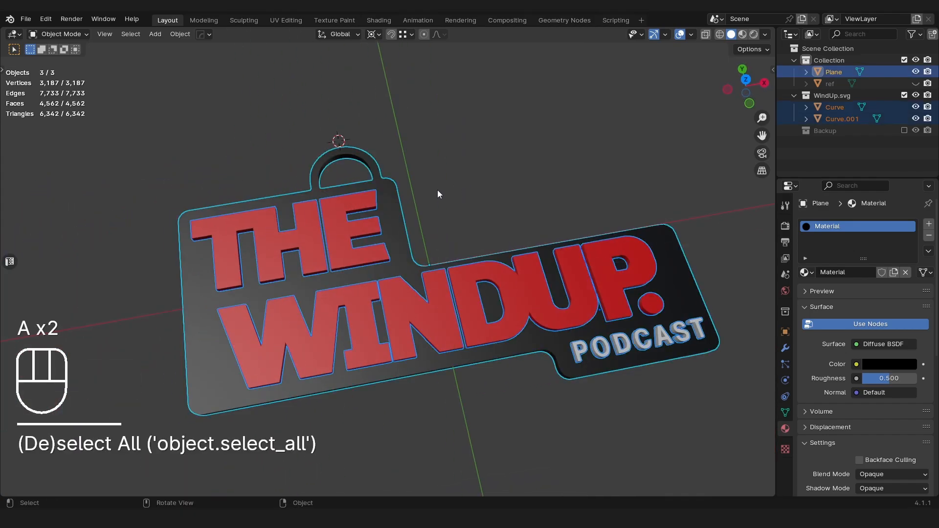
{"action": "key", "text": "ctrl+a"}
{"action": "left_click", "coordinate": [418, 190]}
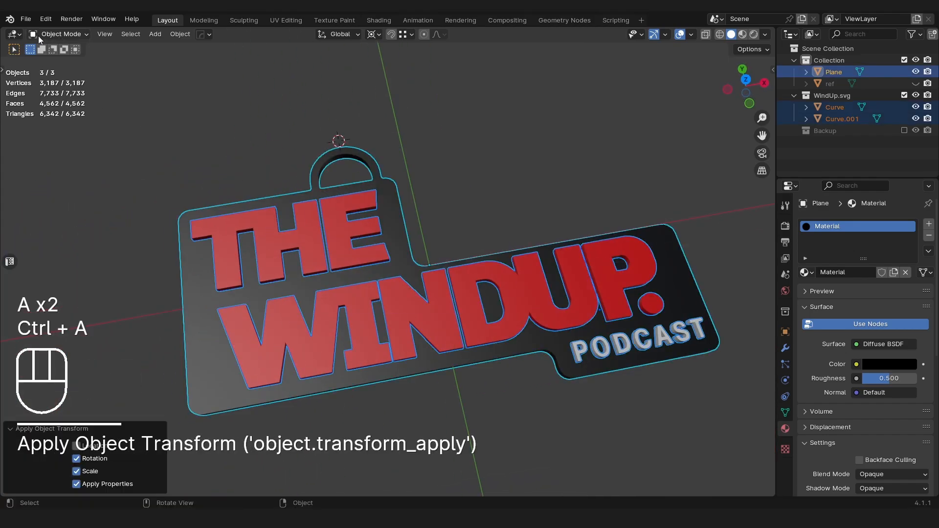
{"action": "middle_click_drag", "start_coordinate": [239, 159], "coordinate": [463, 244]}
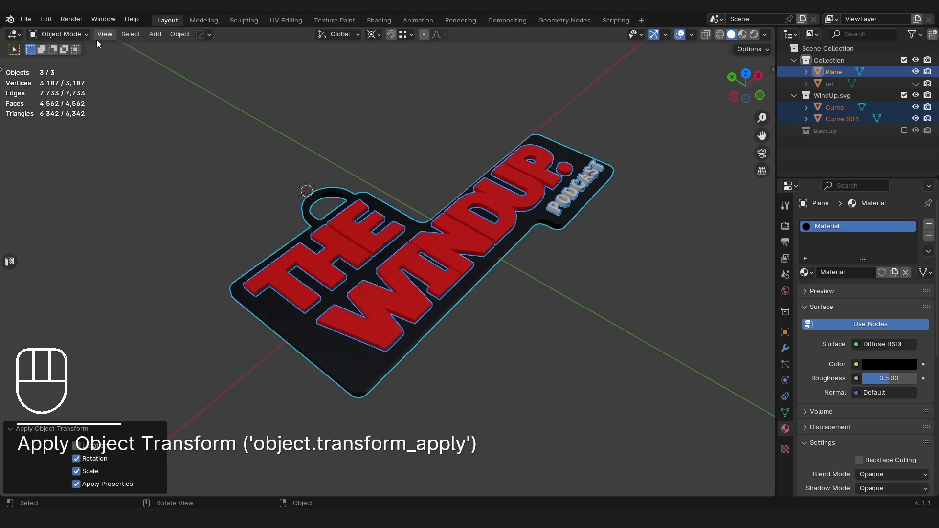
- Search the add-on preferences for 3D-PRINT to check whether the 3D-Print Toolbox is enabled, and close the preferences
{"action": "left_click", "coordinate": [44, 19]}
{"action": "left_click", "coordinate": [83, 171]}
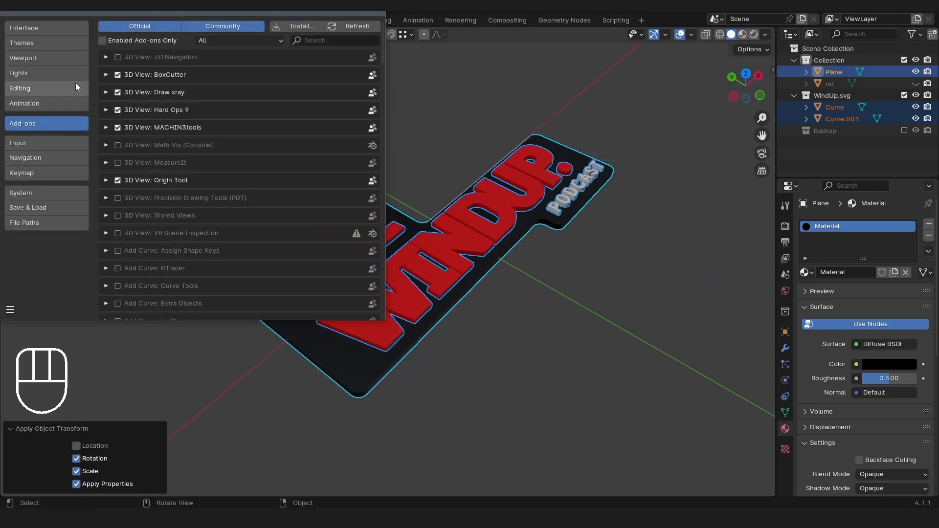
{"action": "left_click", "coordinate": [314, 40]}
{"action": "type", "text": "3D-PRINT"}
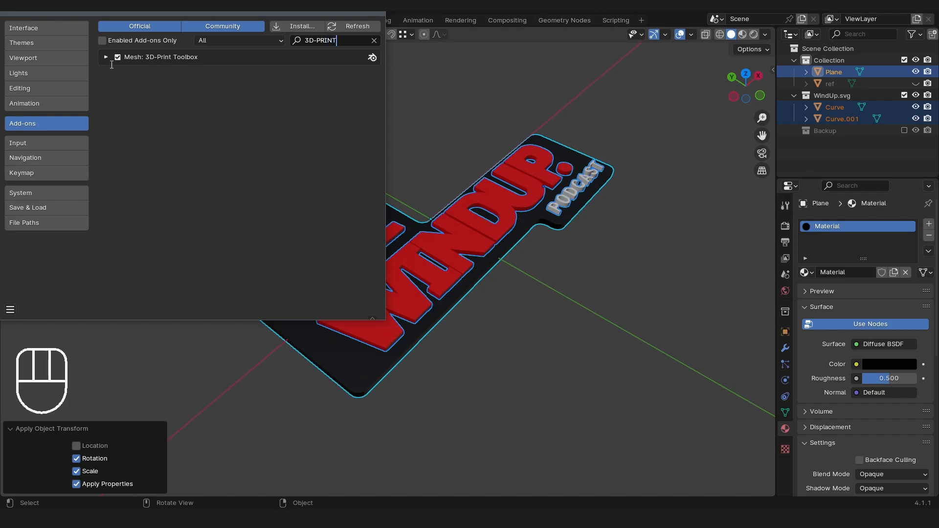
{"action": "left_click", "coordinate": [368, 13]}
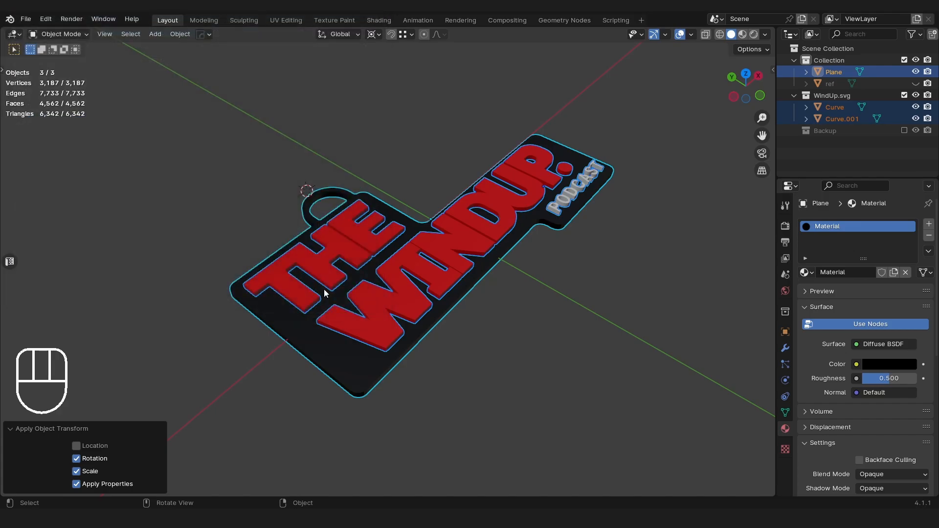
- Display the 3D-Print tools and run all printability checks with the plate and lettering selected
{"action": "key", "text": "n"}
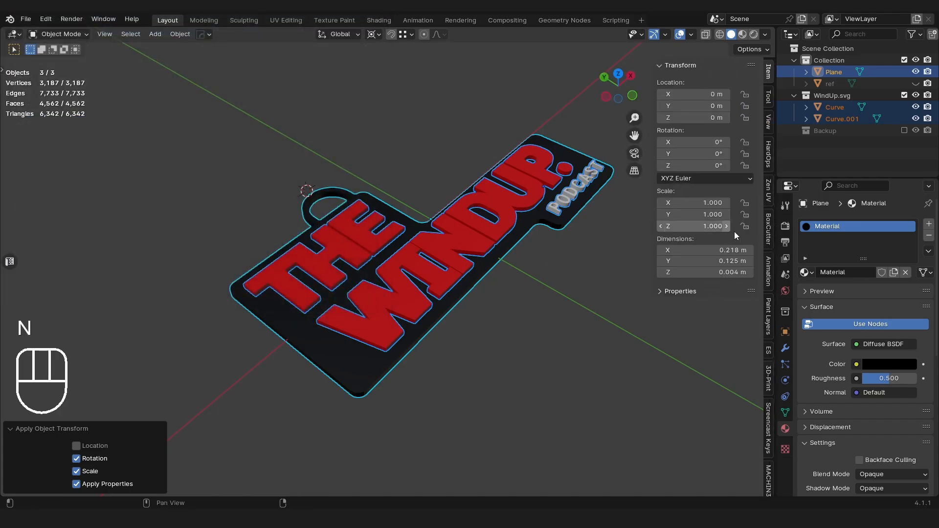
{"action": "left_click", "coordinate": [767, 386]}
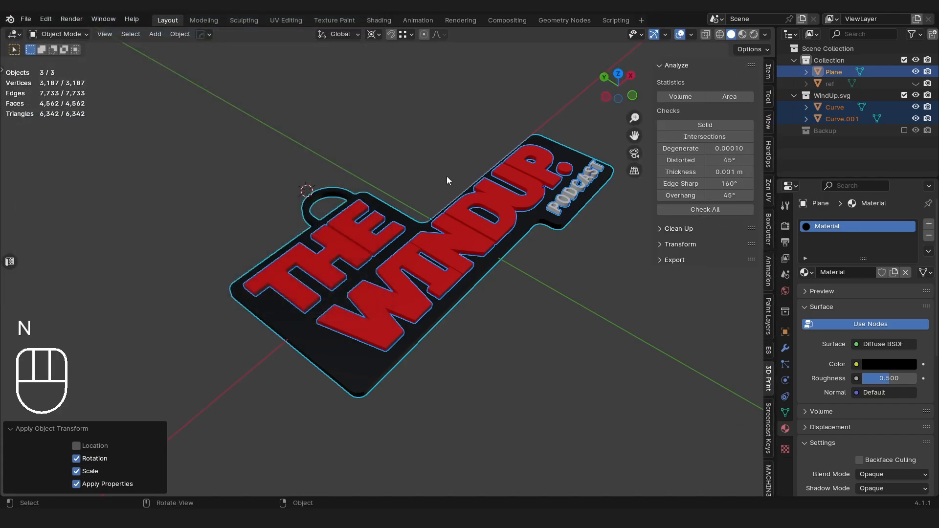
{"action": "left_click_drag", "start_coordinate": [272, 189], "coordinate": [563, 357]}
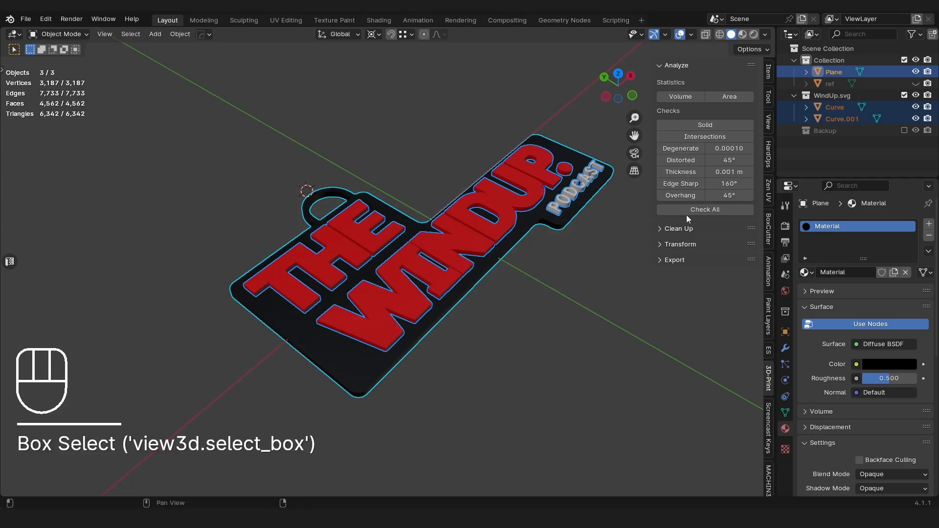
{"action": "left_click", "coordinate": [694, 213]}
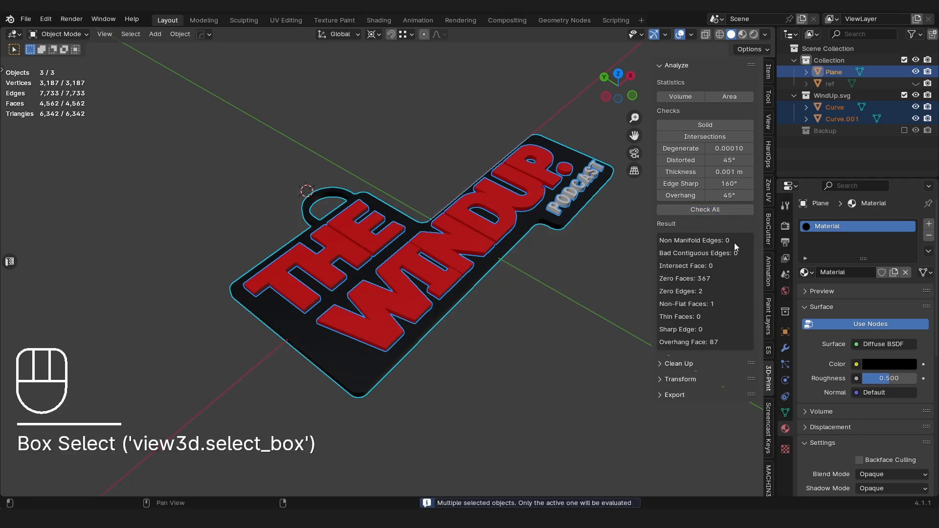
{"action": "middle_click_drag", "start_coordinate": [421, 313], "coordinate": [367, 322]}
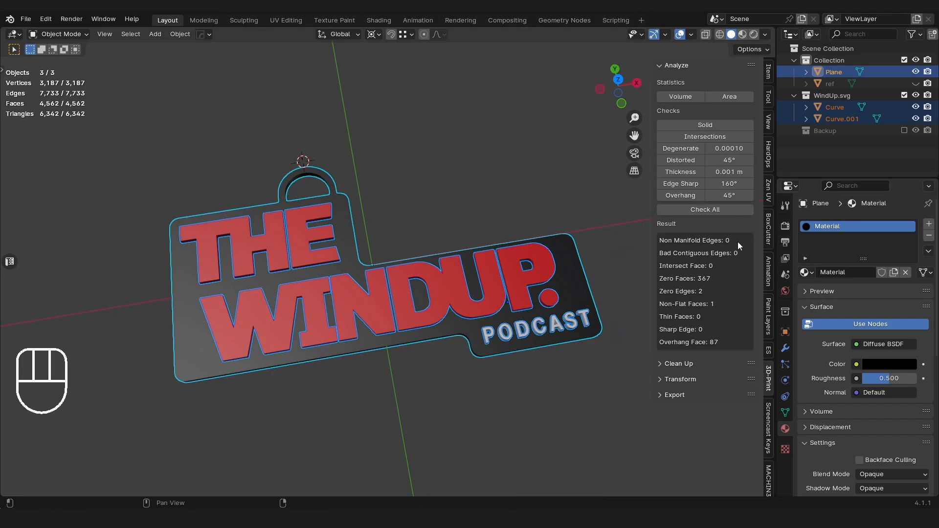
- Clean up the selected meshes with Make Manifold and rerun all printability checks
{"action": "left_click", "coordinate": [666, 366]}
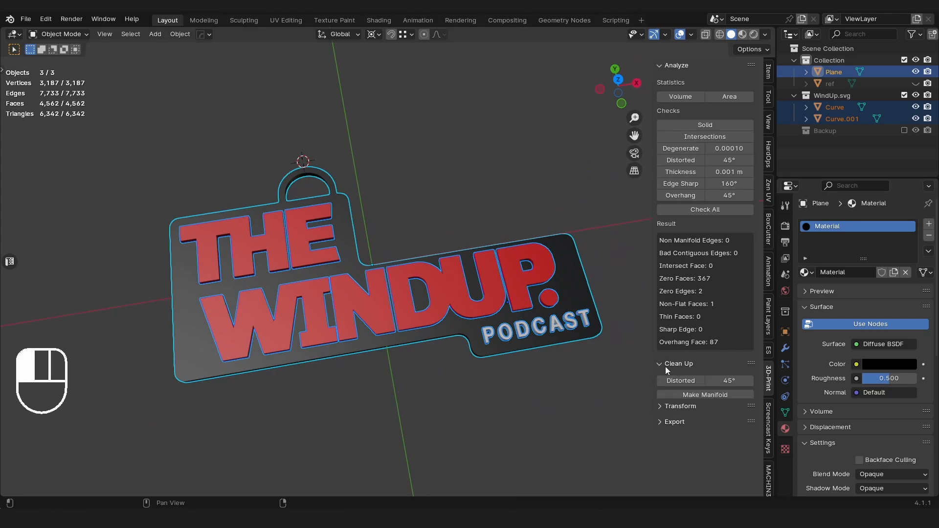
{"action": "left_click", "coordinate": [714, 397]}
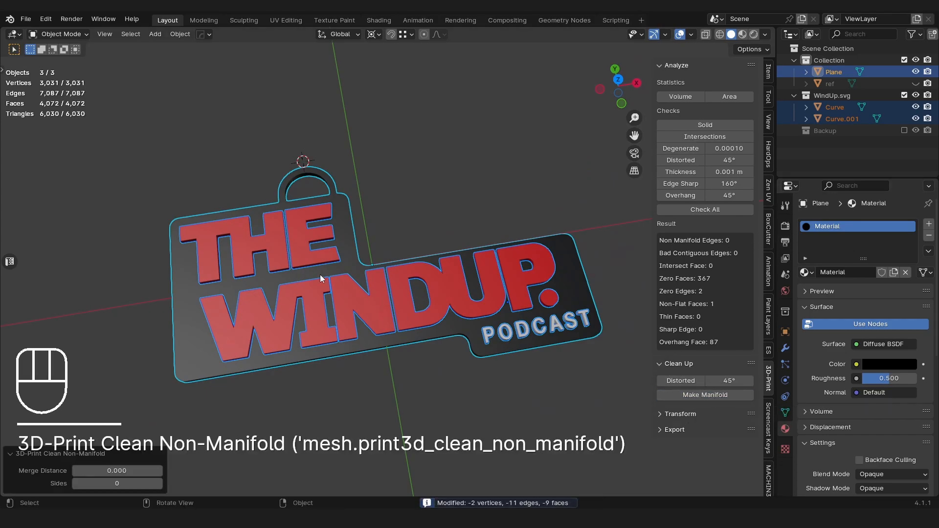
{"action": "left_click", "coordinate": [685, 210]}
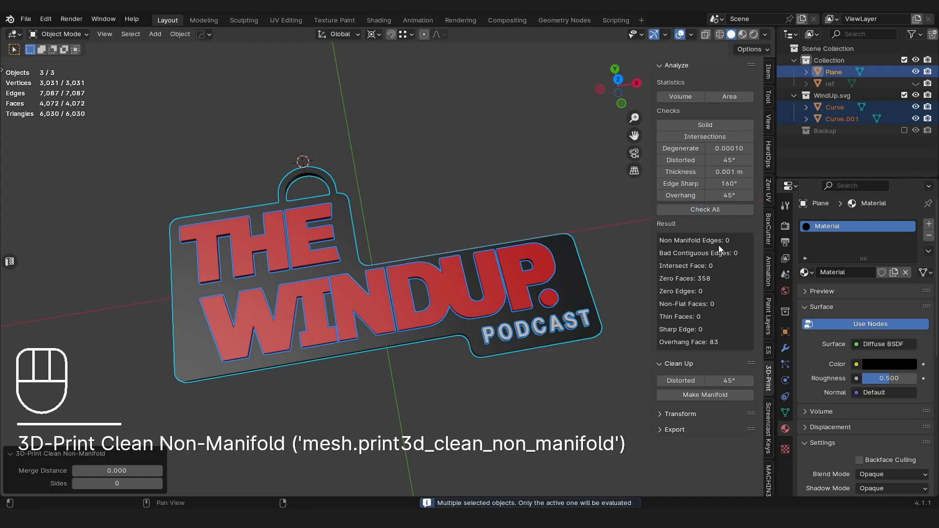
- Inspect the cleaned logo, its lettering and the hanging loop from several angles, including straight from above
{"action": "middle_click_drag", "start_coordinate": [301, 269], "coordinate": [588, 289]}
{"action": "scroll", "coordinate": [415, 246], "scroll_direction": "up", "scroll_amount": 4}
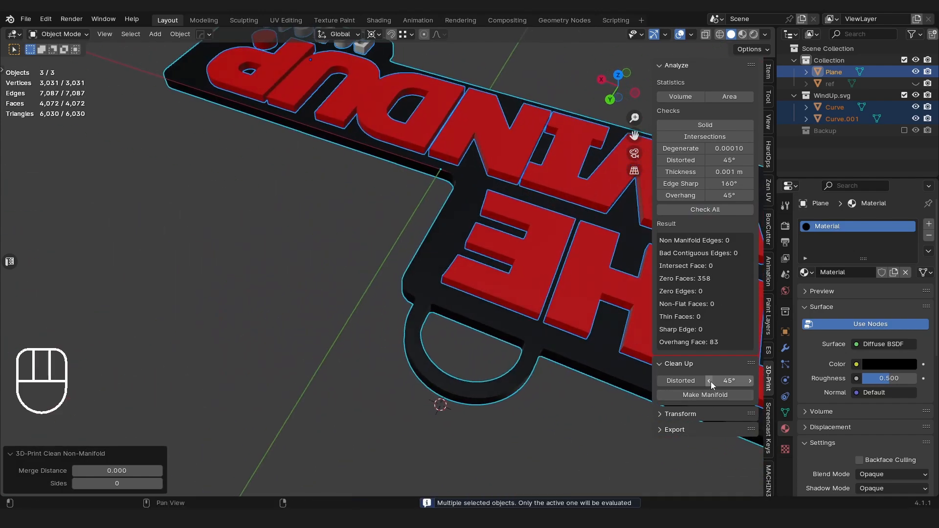
{"action": "scroll", "coordinate": [362, 228], "scroll_direction": "up", "scroll_amount": 3}
{"action": "middle_click_drag", "start_coordinate": [447, 169], "coordinate": [509, 228], "text": "shift"}
{"action": "scroll", "coordinate": [509, 227], "scroll_direction": "down", "scroll_amount": 3}
{"action": "middle_click_drag", "start_coordinate": [465, 256], "coordinate": [374, 244]}
{"action": "middle_click_drag", "start_coordinate": [337, 260], "coordinate": [369, 230]}
{"action": "scroll", "coordinate": [340, 239], "scroll_direction": "down", "scroll_amount": 3}
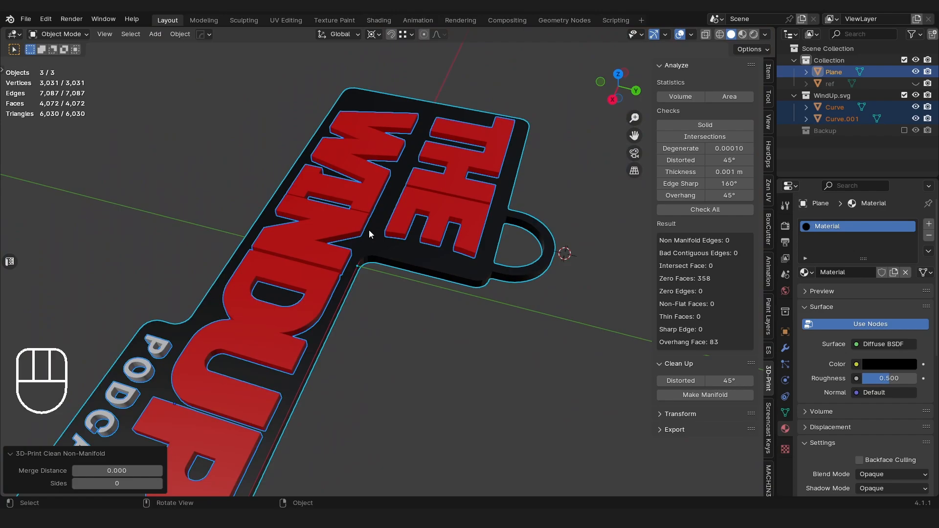
{"action": "middle_click_drag", "start_coordinate": [369, 229], "coordinate": [536, 234], "text": "alt"}
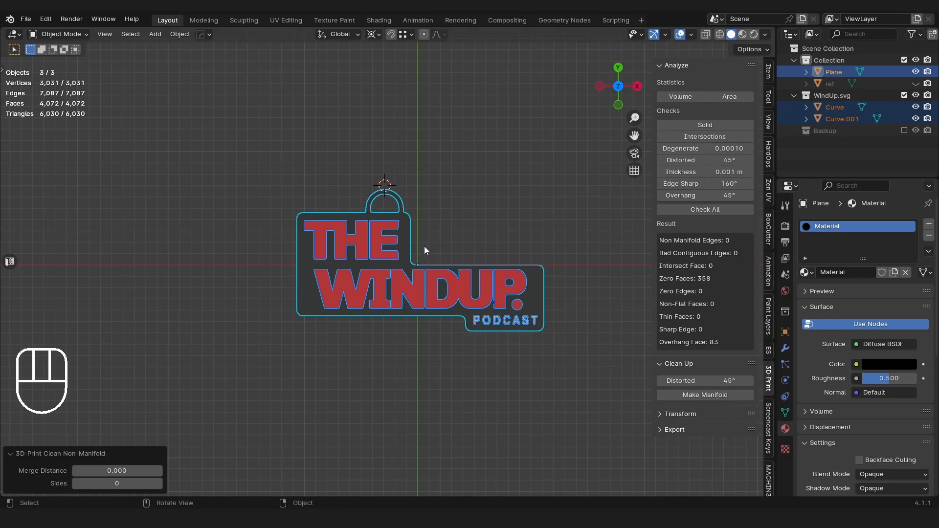
{"action": "middle_click_drag", "start_coordinate": [401, 233], "coordinate": [425, 149], "text": "shift"}
{"action": "scroll", "coordinate": [294, 249], "scroll_direction": "up", "scroll_amount": 3}
{"action": "scroll", "coordinate": [227, 152], "scroll_direction": "down", "scroll_amount": 3}
{"action": "middle_click_drag", "start_coordinate": [247, 161], "coordinate": [304, 181]}
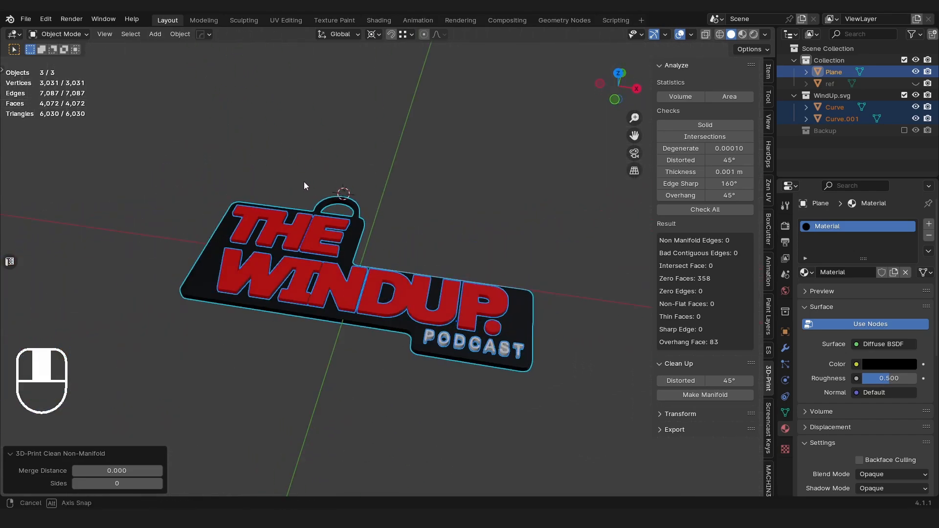
- Select the plate and both lettering objects and reset the 3D cursor to the world origin
{"action": "left_click_drag", "start_coordinate": [94, 153], "coordinate": [565, 406]}
{"action": "middle_click_drag", "start_coordinate": [371, 274], "coordinate": [419, 255]}
{"action": "key", "text": "shift+c"}
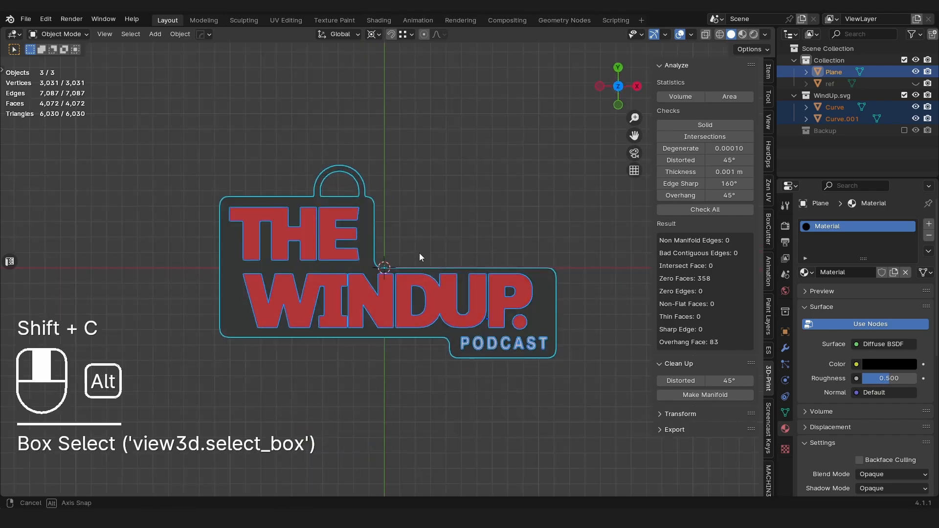
- Join the plate and lettering into a single object and set its origin to the 3D cursor
{"action": "key", "text": "ctrl+shift+q"}
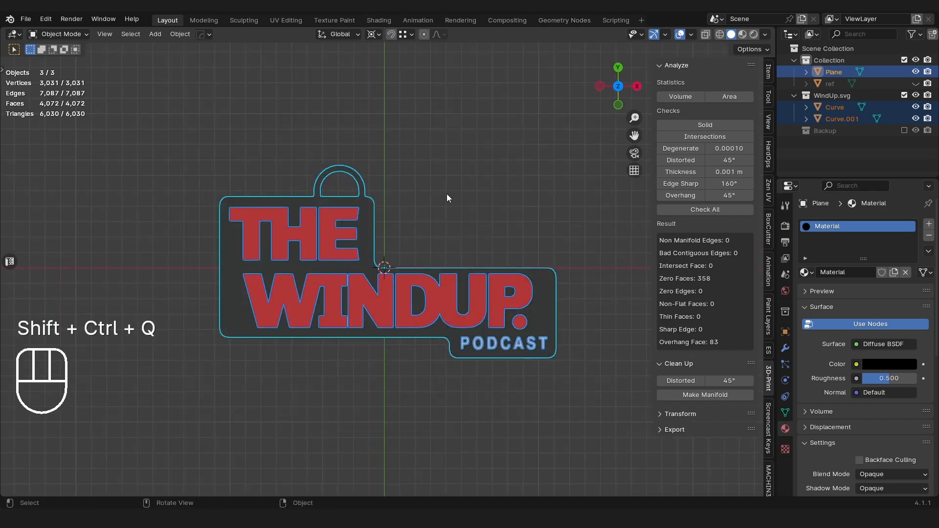
{"action": "key", "text": "ctrl+j"}
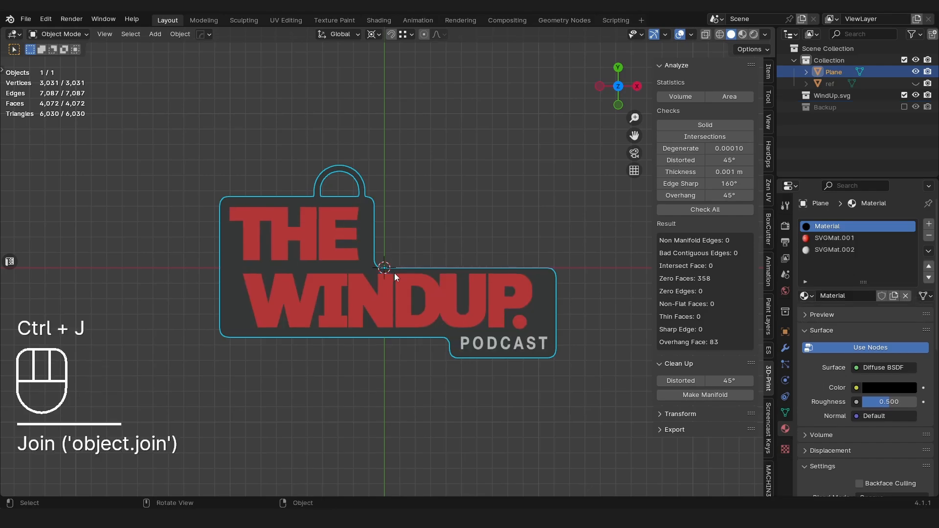
{"action": "right_click", "coordinate": [366, 259]}
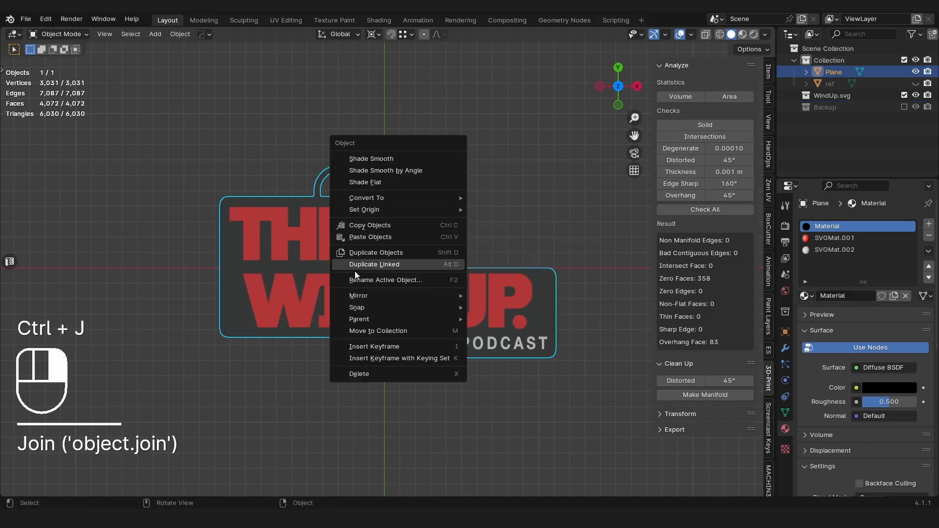
{"action": "mouse_move", "coordinate": [363, 210]}
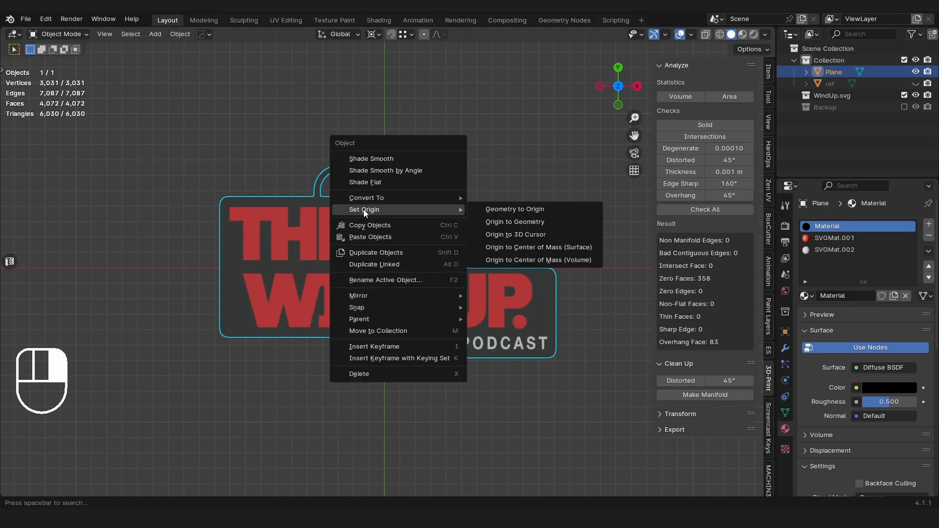
{"action": "left_click", "coordinate": [515, 230]}
{"action": "middle_click_drag", "start_coordinate": [299, 198], "coordinate": [321, 146]}
- Start an STL export of the joined logo, go to the copied destination folder path, and name the file WindUp
{"action": "left_click", "coordinate": [25, 19]}
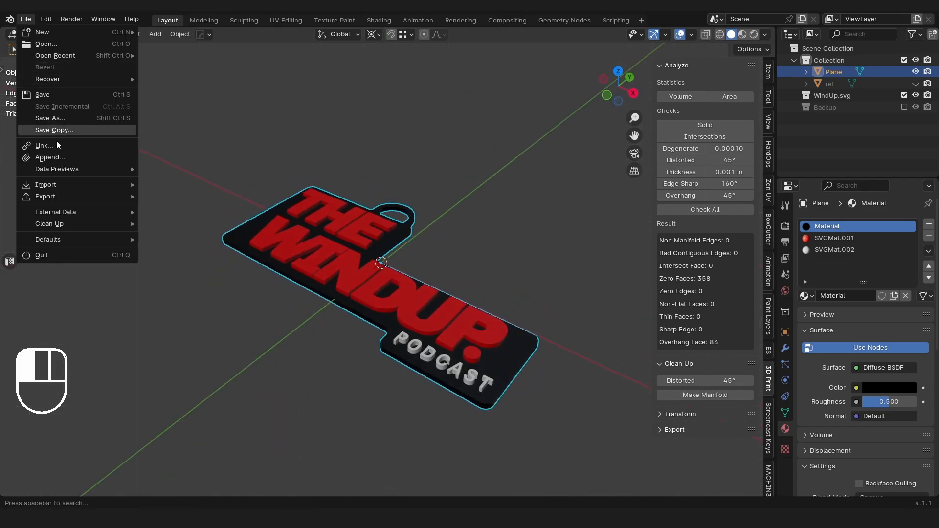
{"action": "mouse_move", "coordinate": [73, 196]}
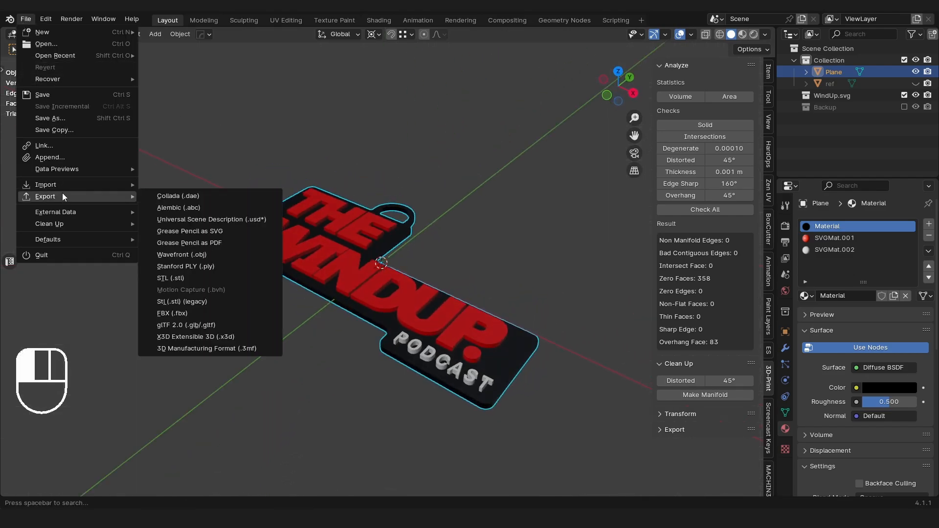
{"action": "left_click", "coordinate": [182, 277]}
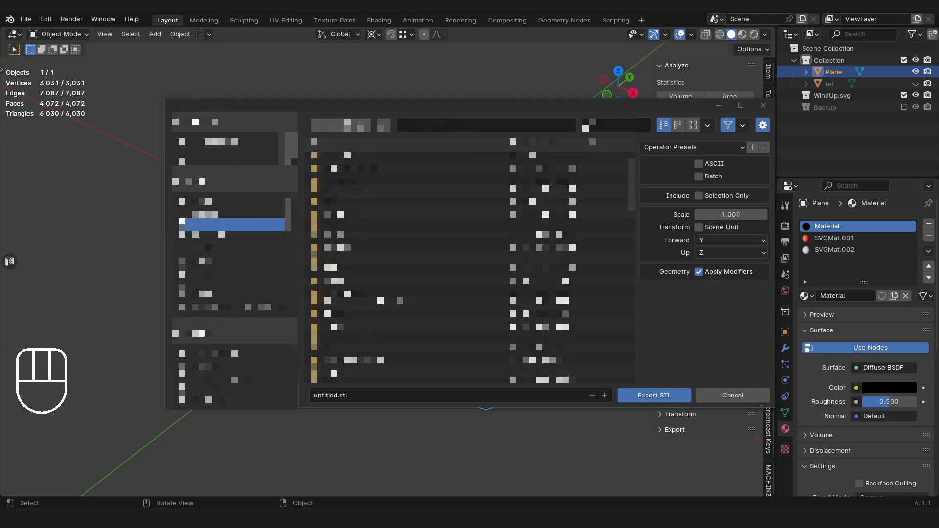
{"action": "left_click", "coordinate": [480, 124]}
{"action": "key", "text": "ctrl+v"}
{"action": "key", "text": "Return"}
{"action": "left_click", "coordinate": [356, 392]}
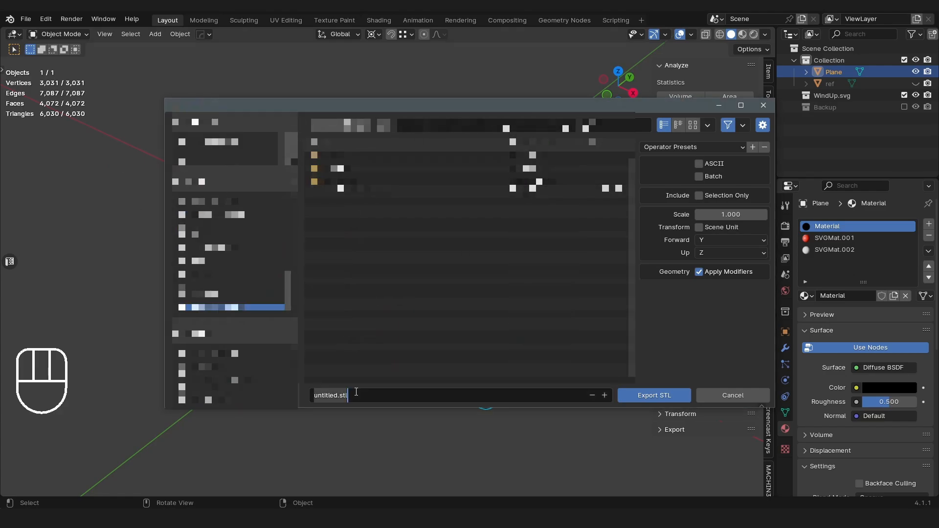
{"action": "type", "text": "wINDuP"}
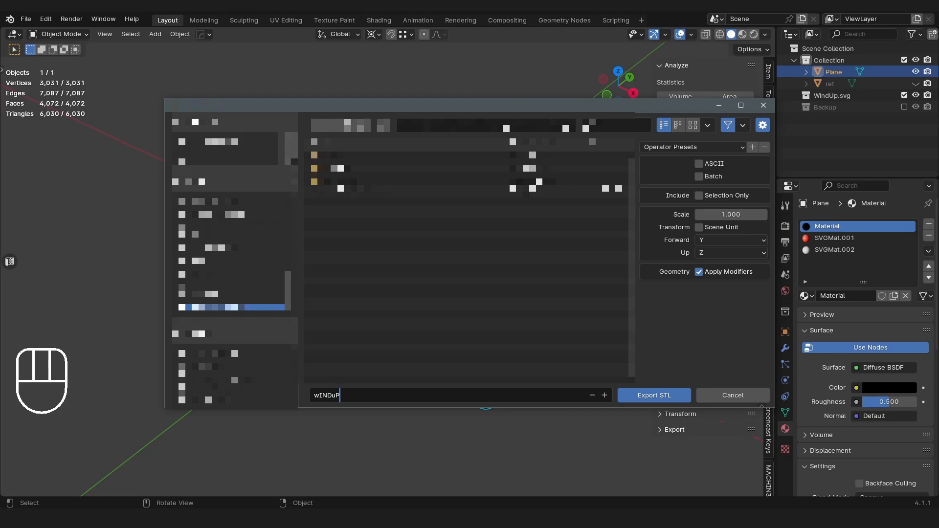
{"action": "key", "text": "BackSpace"}
{"action": "type", "text": "WindUp"}
- Restrict the STL export to the selection, enable Scene Unit, set the scale to 1000, and export the file
{"action": "left_click", "coordinate": [697, 198]}
{"action": "left_click", "coordinate": [698, 196]}
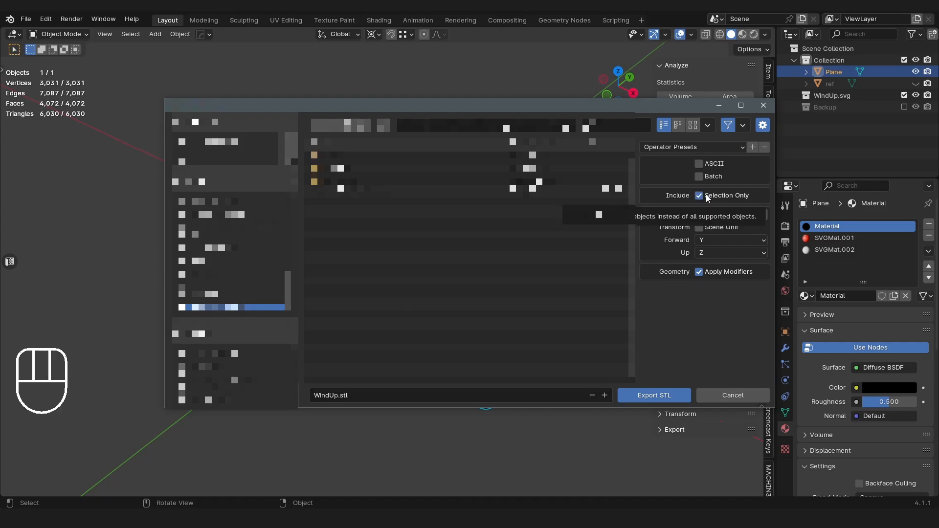
{"action": "left_click", "coordinate": [698, 228]}
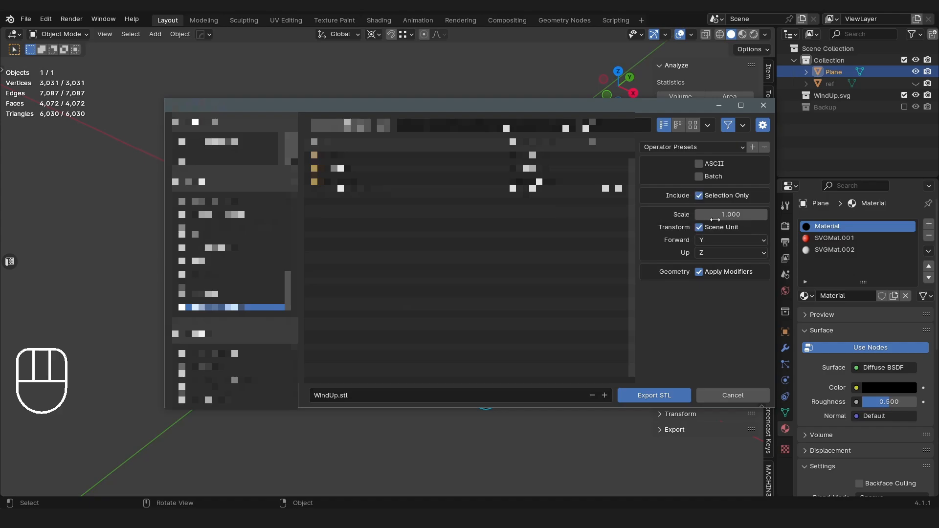
{"action": "left_click", "coordinate": [719, 215]}
{"action": "type", "text": "1000"}
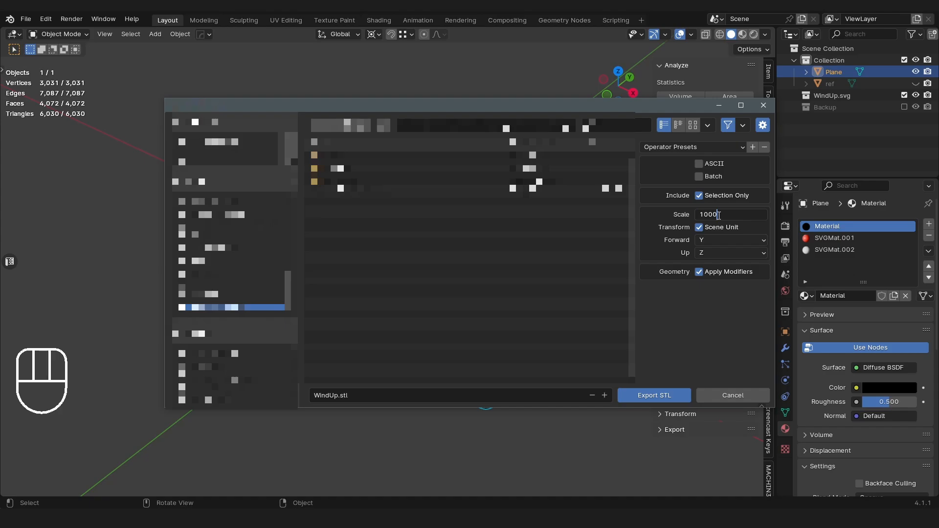
{"action": "key", "text": "Return"}
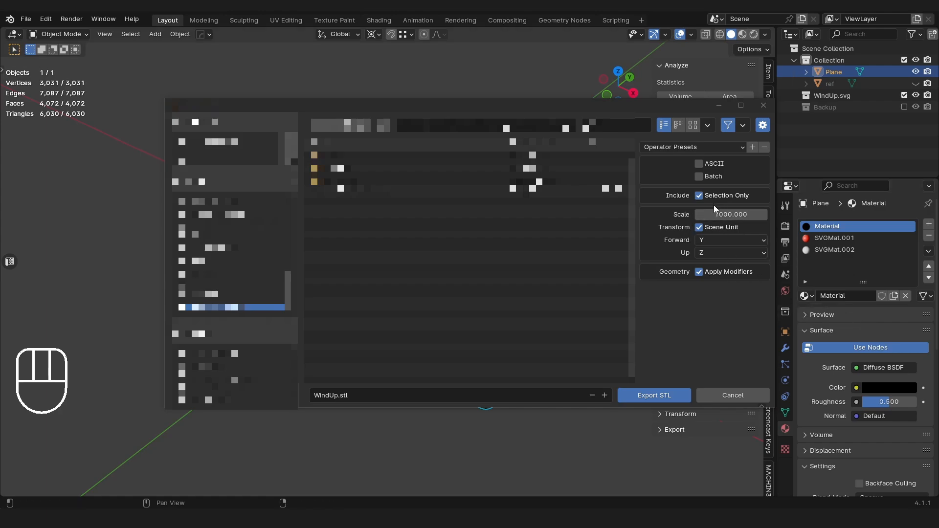
{"action": "left_click", "coordinate": [641, 395]}
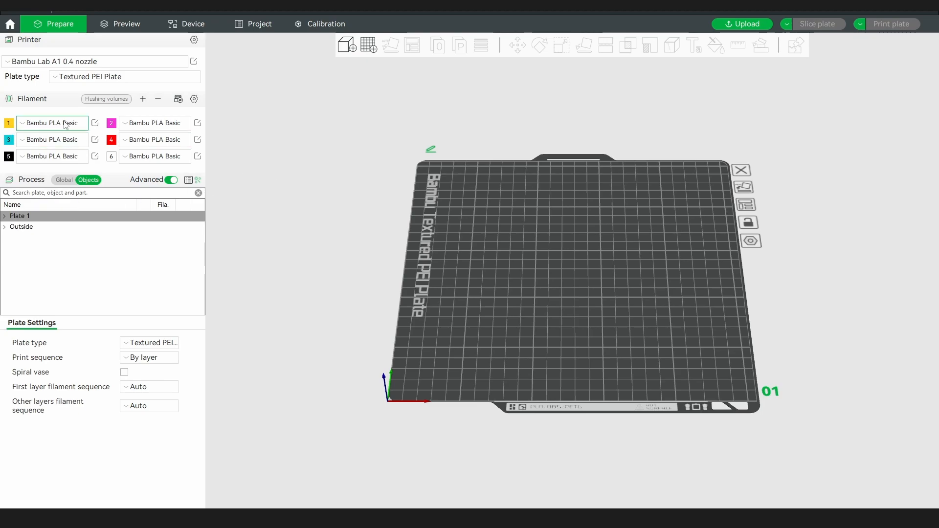
{"action": "left_click", "coordinate": [143, 99]}
{"action": "left_click", "coordinate": [158, 100]}
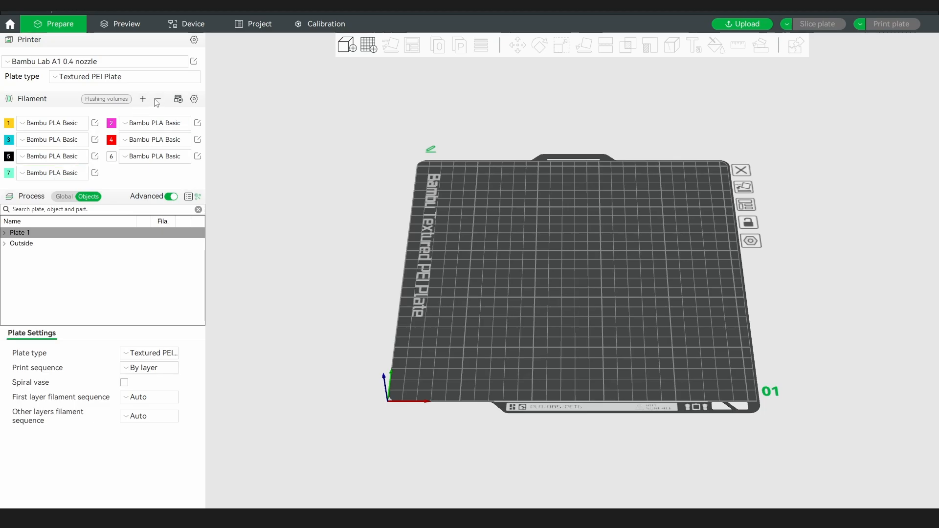
{"action": "left_click", "coordinate": [8, 123]}
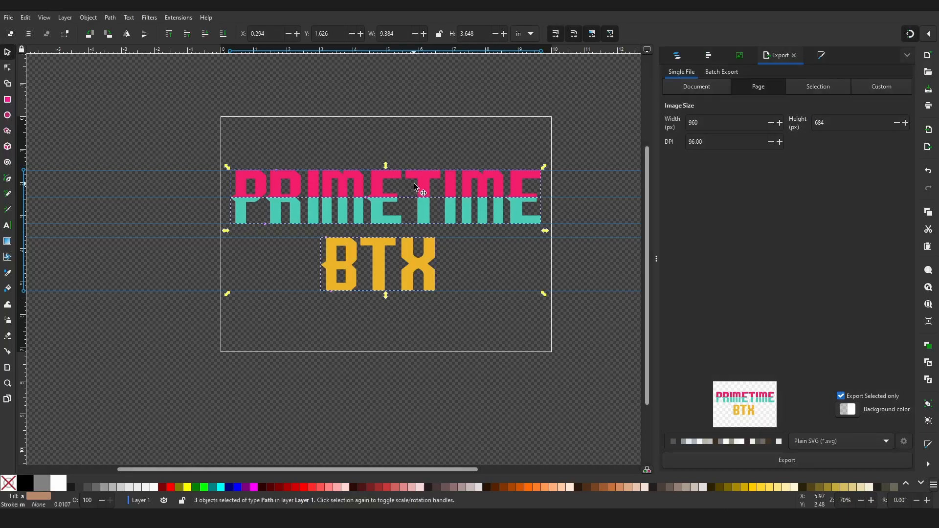
{"action": "left_click", "coordinate": [414, 187]}
{"action": "left_click", "coordinate": [497, 190]}
{"action": "left_click", "coordinate": [821, 55]}
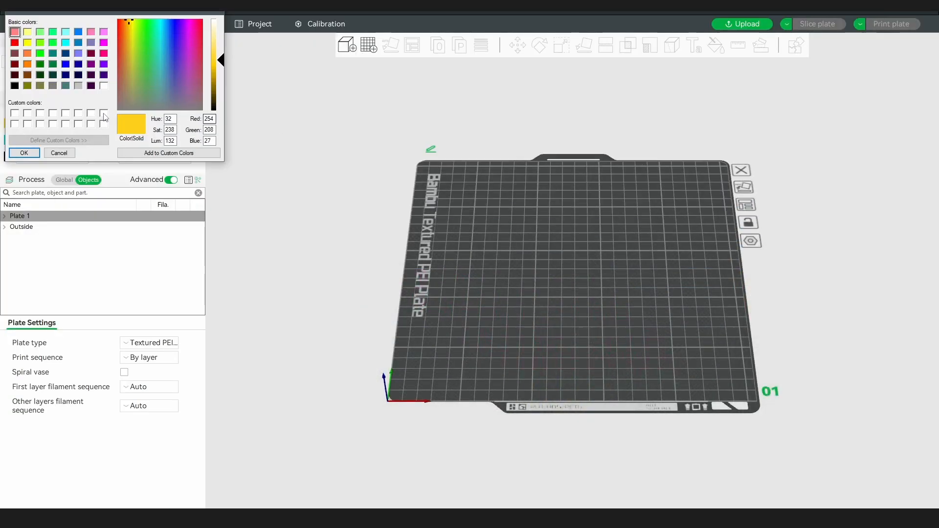
{"action": "left_click", "coordinate": [59, 153]}
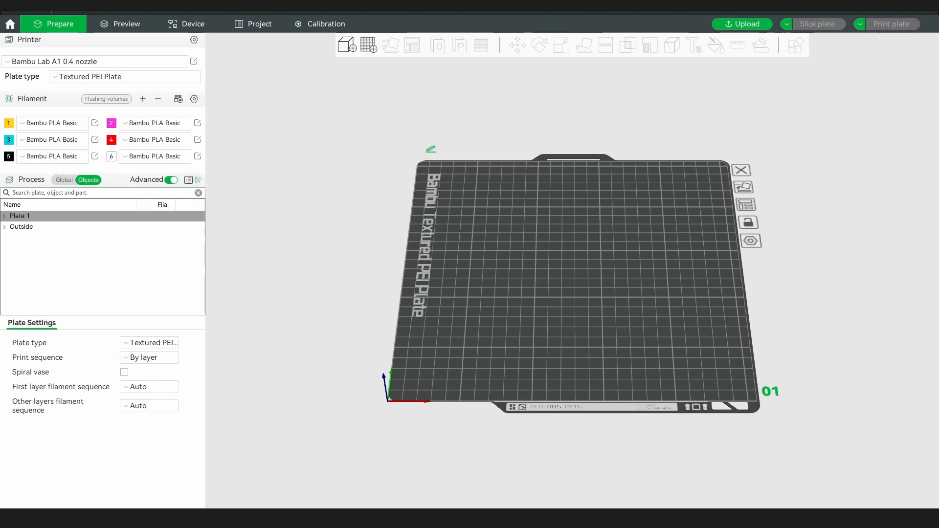
- In Bambu Studio, load PrimeTime_Printable.stl and WindUp.stl onto the plate, and move the PrimeTime logo in front of the WindUp logo
{"action": "left_click_drag", "start_coordinate": [486, 296], "coordinate": [574, 250]}
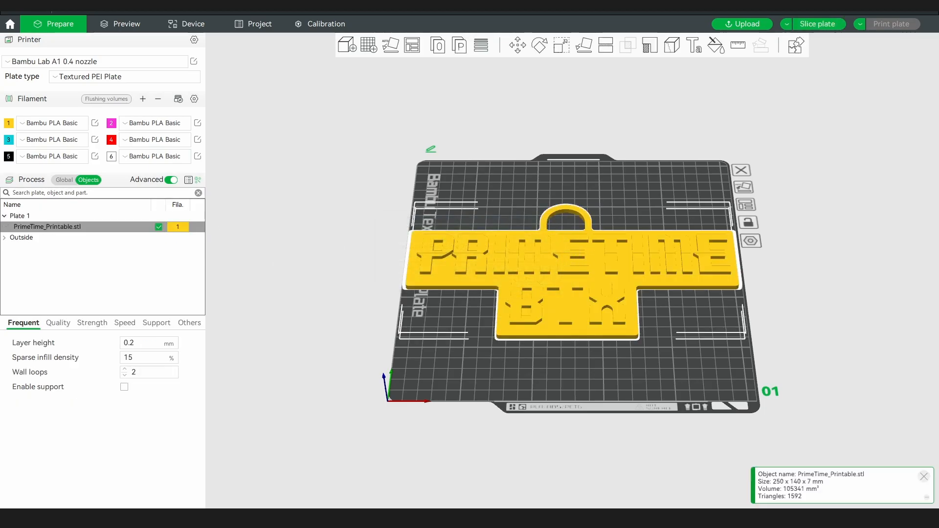
{"action": "left_click_drag", "start_coordinate": [345, 254], "coordinate": [497, 249]}
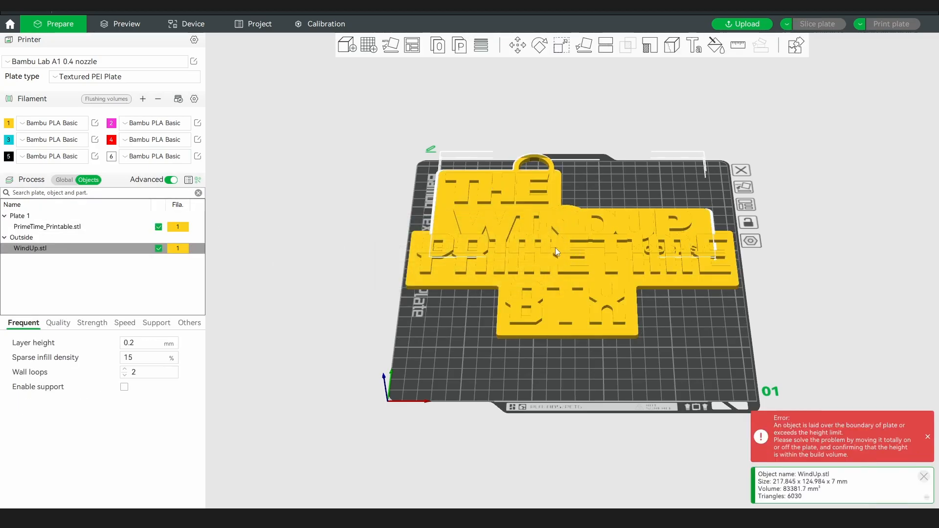
{"action": "left_click_drag", "start_coordinate": [607, 289], "coordinate": [592, 342]}
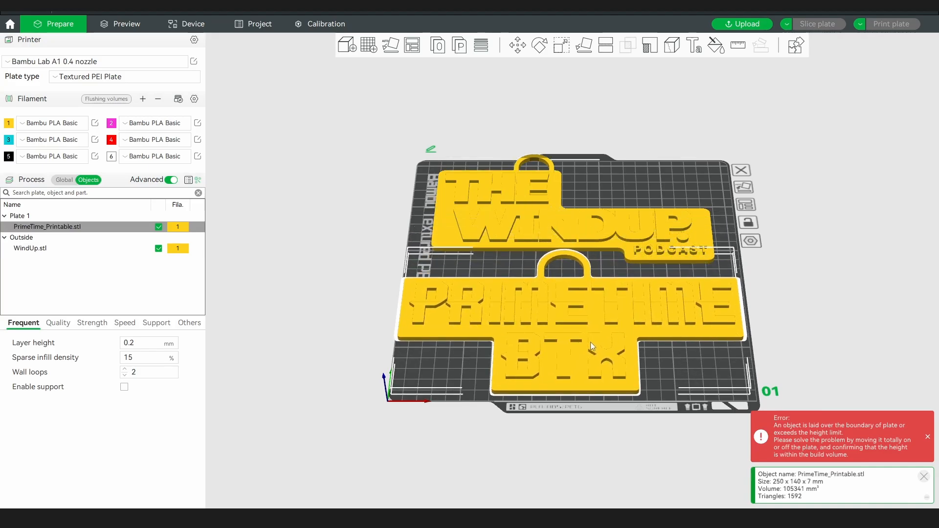
- Nudge both logos on the build plate, viewed from above, to try to fit them inside its boundary without overlapping
{"action": "left_click_drag", "start_coordinate": [633, 274], "coordinate": [561, 182]}
{"action": "left_click_drag", "start_coordinate": [447, 128], "coordinate": [443, 138]}
{"action": "left_click", "coordinate": [500, 300]}
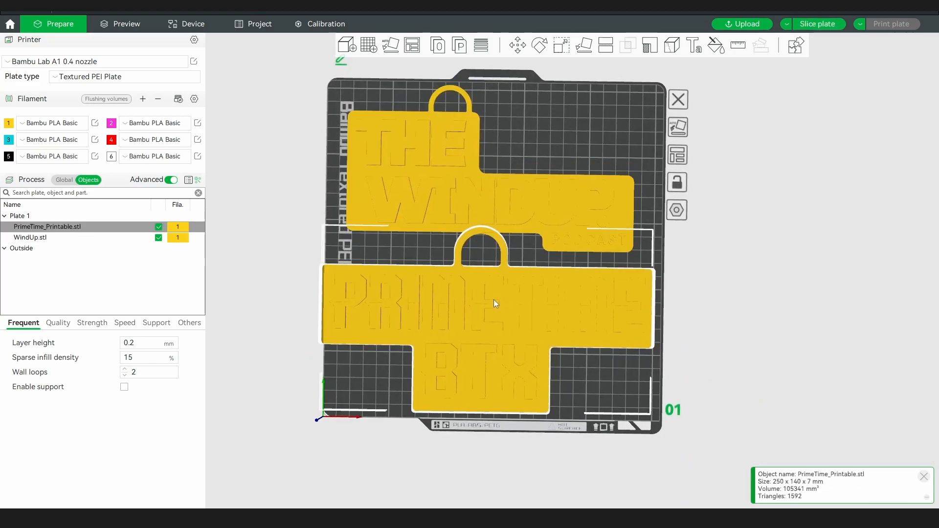
{"action": "left_click", "coordinate": [477, 189]}
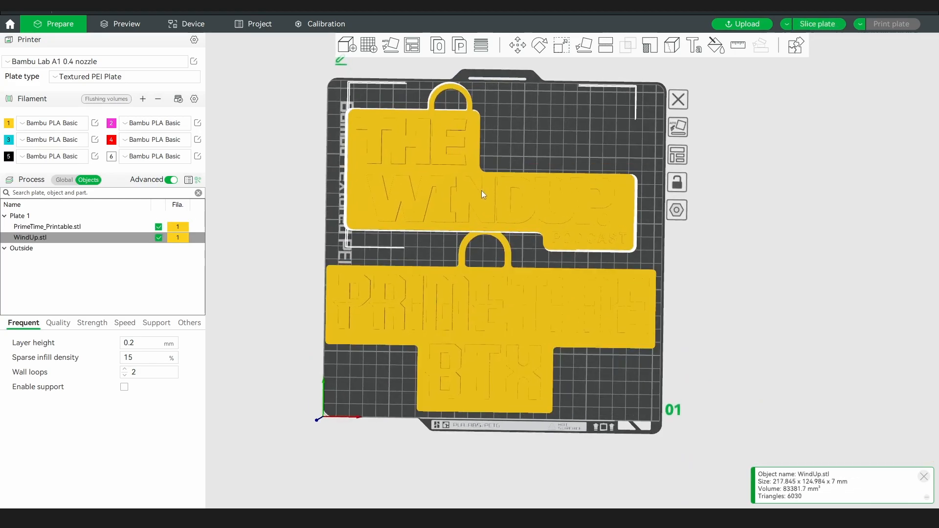
{"action": "mouse_move", "coordinate": [482, 190]}
{"action": "left_mouse_down"}
{"action": "mouse_move", "coordinate": [492, 175]}
{"action": "mouse_move", "coordinate": [457, 176]}
{"action": "mouse_move", "coordinate": [468, 182]}
{"action": "left_mouse_up"}
{"action": "mouse_move", "coordinate": [556, 310]}
{"action": "left_mouse_down"}
{"action": "mouse_move", "coordinate": [564, 312]}
{"action": "mouse_move", "coordinate": [557, 307]}
{"action": "left_mouse_up"}
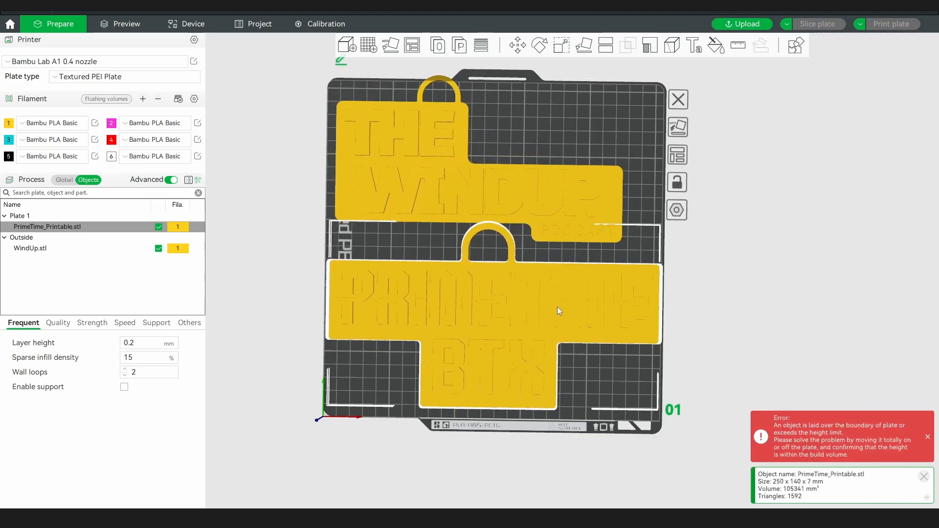
{"action": "left_click", "coordinate": [504, 194]}
{"action": "left_click_drag", "start_coordinate": [504, 194], "coordinate": [503, 194]}
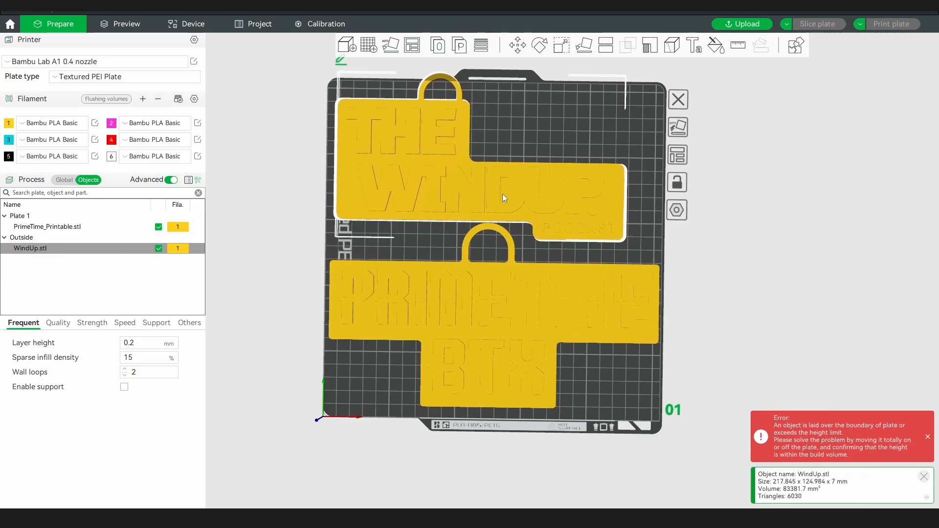
{"action": "right_click_drag", "start_coordinate": [460, 203], "coordinate": [456, 219]}
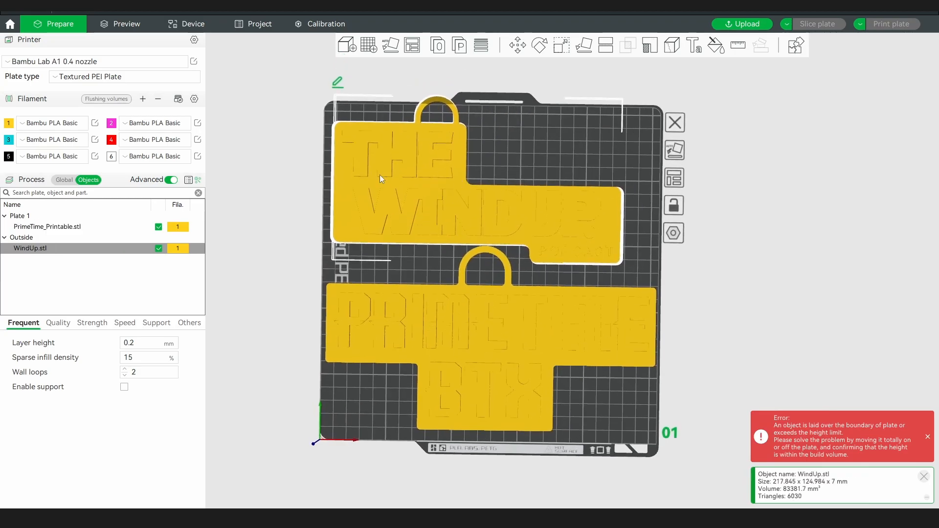
{"action": "left_click", "coordinate": [419, 340]}
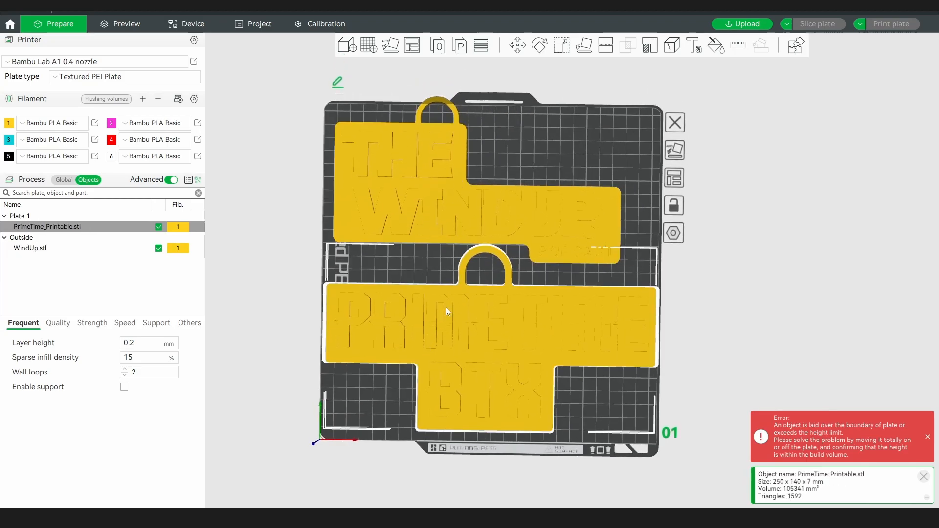
{"action": "left_click", "coordinate": [392, 211]}
{"action": "left_click_drag", "start_coordinate": [304, 115], "coordinate": [636, 375]}
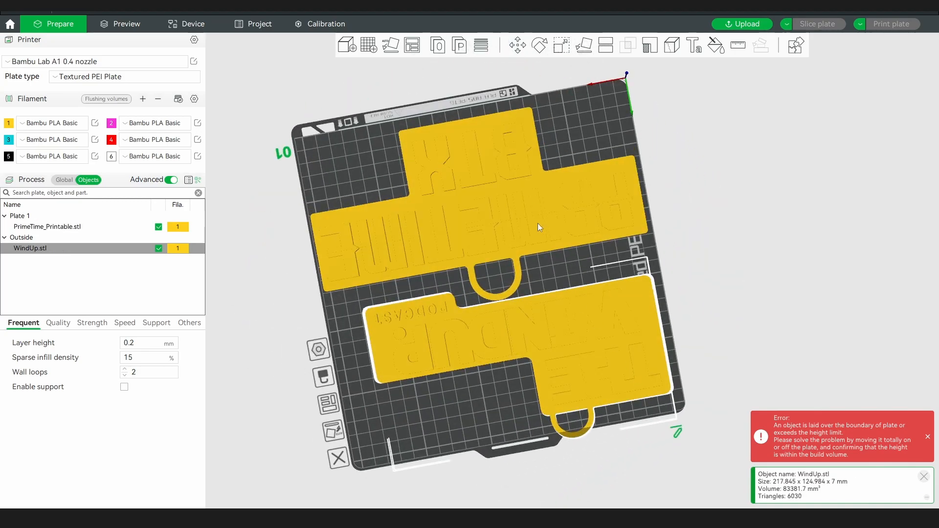
- Select both logos and scale them down uniformly to a combined size of about 232.29 x 234.88 x 6.50 mm
{"action": "key", "text": "ctrl+a"}
{"action": "left_click_drag", "start_coordinate": [375, 312], "coordinate": [415, 260]}
{"action": "right_click_drag", "start_coordinate": [415, 260], "coordinate": [404, 247]}
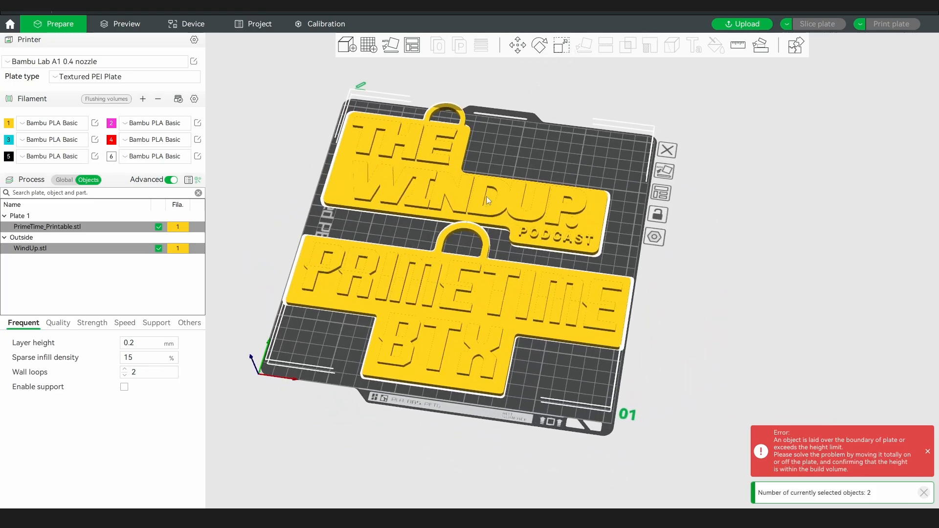
{"action": "key", "text": "s"}
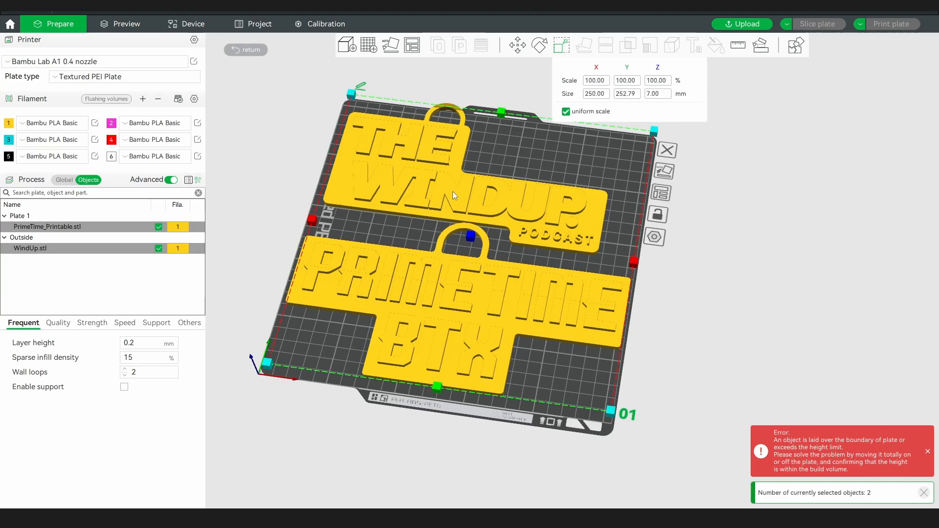
{"action": "left_click_drag", "start_coordinate": [654, 130], "coordinate": [642, 137]}
{"action": "left_click_drag", "start_coordinate": [527, 143], "coordinate": [529, 162]}
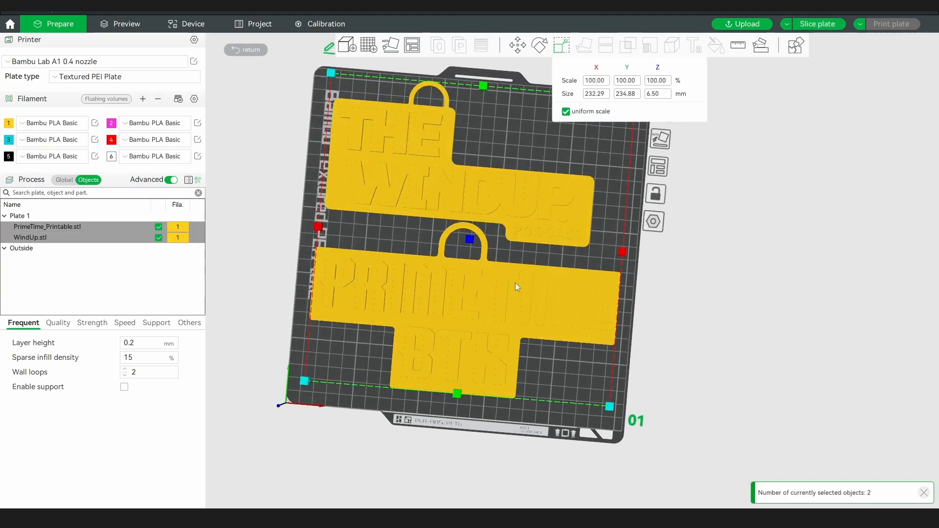
{"action": "left_click", "coordinate": [571, 138]}
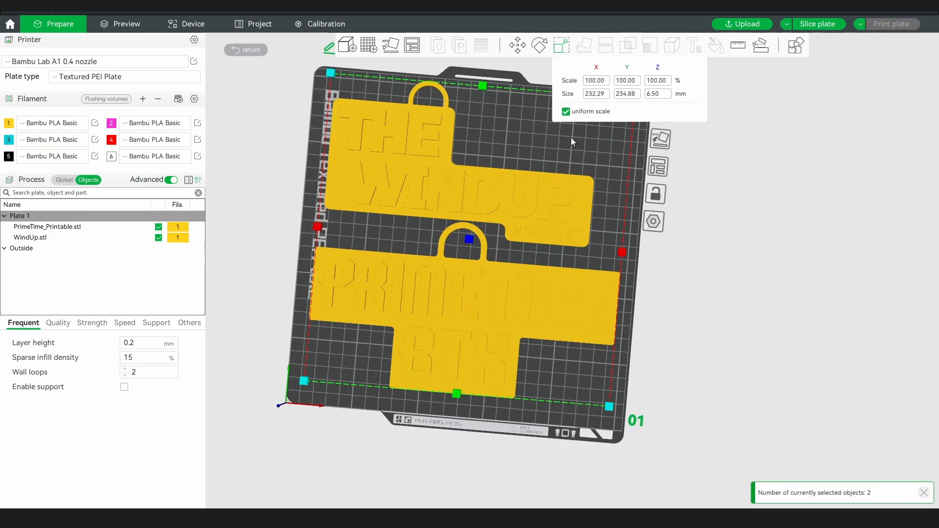
- Move the PrimeTime and WindUp logos slightly apart on the build plate to leave a gap between them
{"action": "left_click_drag", "start_coordinate": [465, 281], "coordinate": [461, 292]}
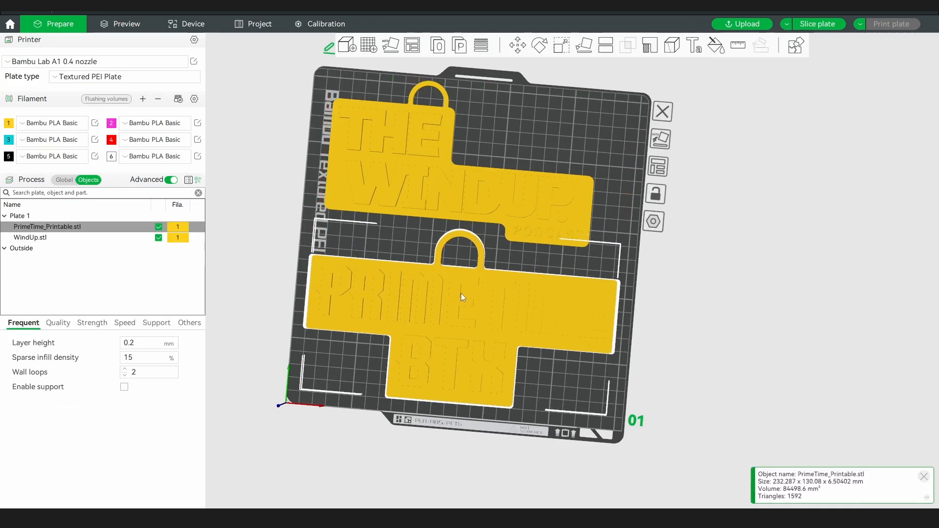
{"action": "left_click_drag", "start_coordinate": [446, 173], "coordinate": [440, 171]}
{"action": "left_click", "coordinate": [472, 315]}
{"action": "left_click_drag", "start_coordinate": [721, 318], "coordinate": [751, 249]}
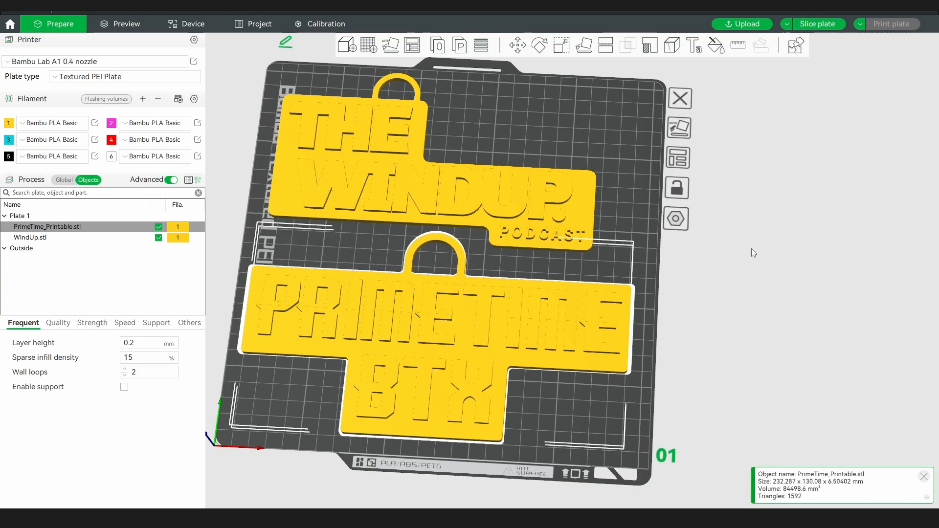
- Open color painting for the WindUp logo and fill its base plate and loop with black filament 5
{"action": "left_click", "coordinate": [351, 181]}
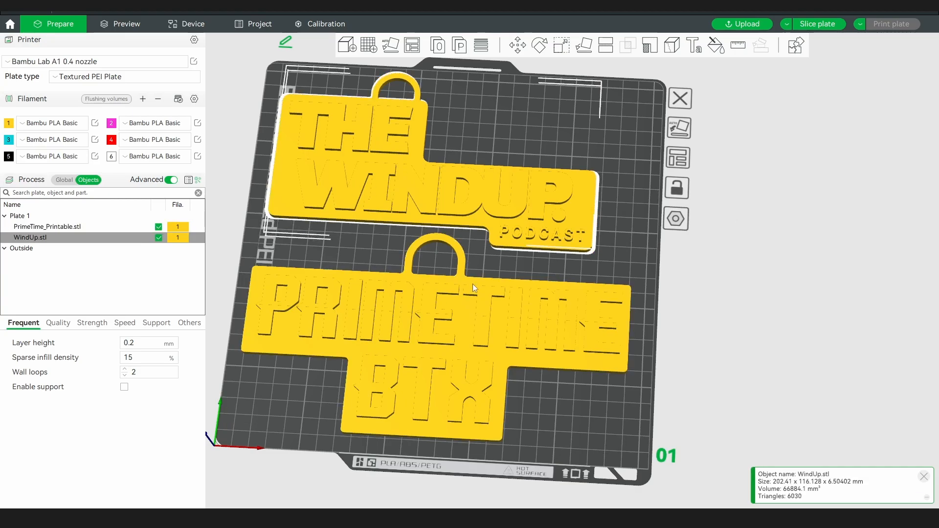
{"action": "left_click", "coordinate": [716, 45]}
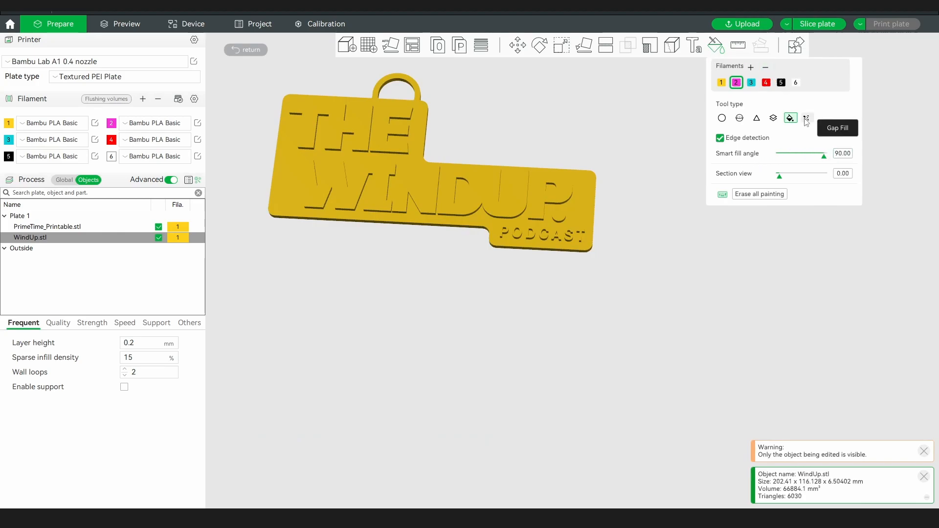
{"action": "left_click", "coordinate": [781, 82]}
{"action": "left_click", "coordinate": [587, 180]}
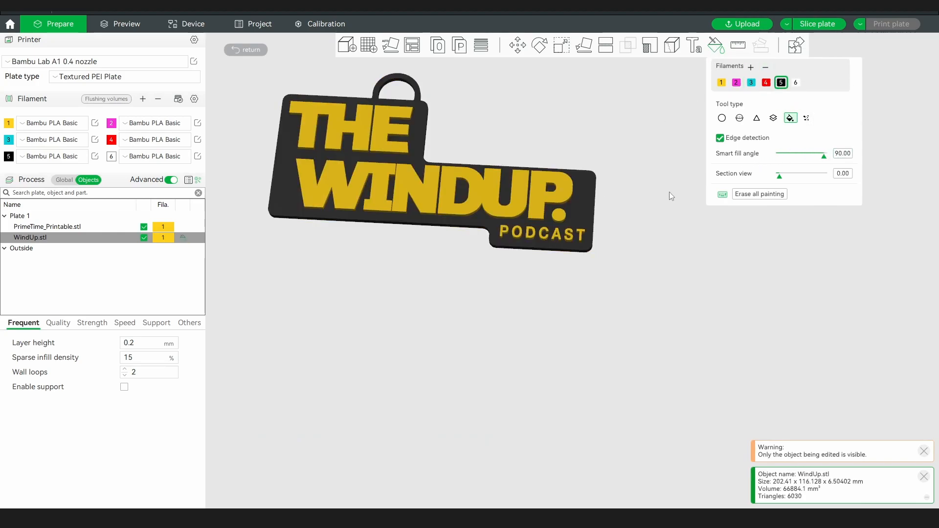
- Fill the letters of THE and WINDUP., including the period, with red filament 4
{"action": "left_click", "coordinate": [765, 83]}
{"action": "left_click", "coordinate": [394, 130]}
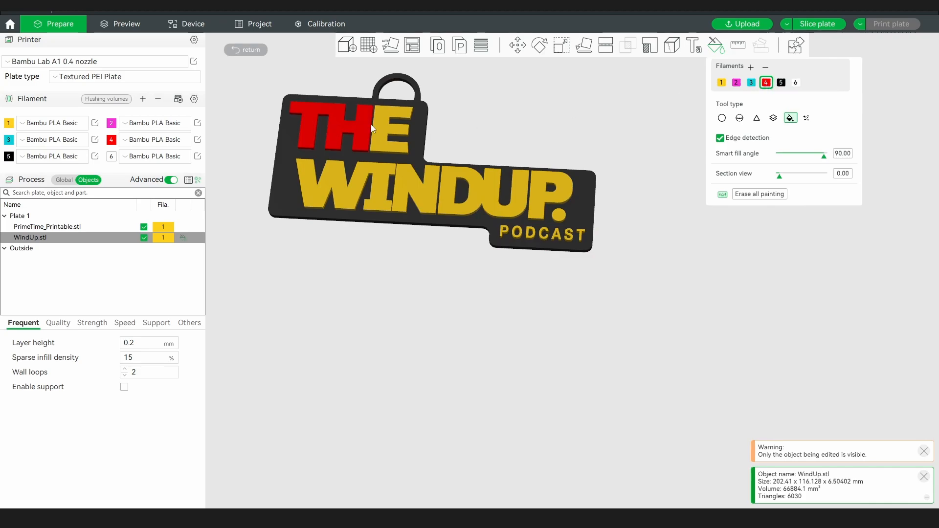
{"action": "left_click", "coordinate": [352, 186]}
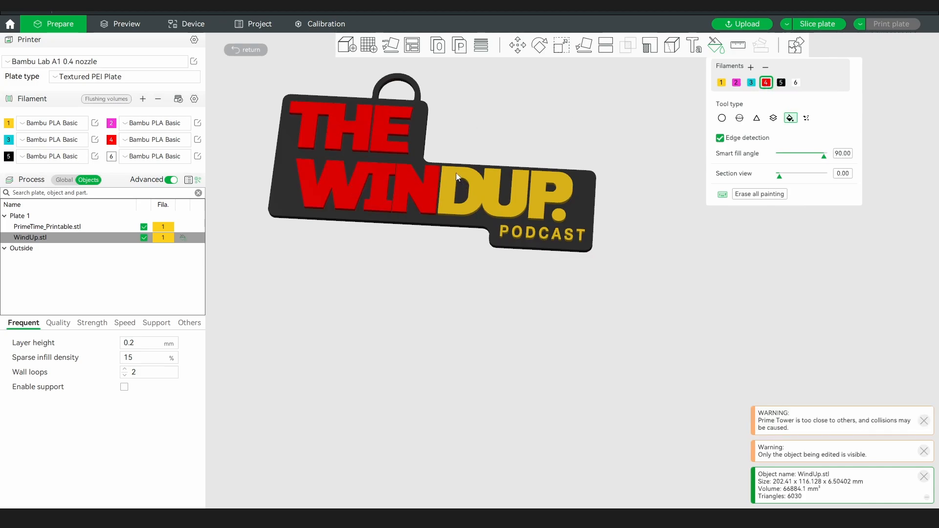
{"action": "left_click", "coordinate": [469, 191]}
{"action": "left_click", "coordinate": [547, 184]}
{"action": "left_click", "coordinate": [561, 212]}
- Fill all the PODCAST letters with white filament 6 and finish color painting the WindUp logo
{"action": "left_click", "coordinate": [796, 83]}
{"action": "left_click", "coordinate": [506, 235]}
{"action": "left_click", "coordinate": [519, 233]}
{"action": "left_click", "coordinate": [532, 234]}
{"action": "scroll", "coordinate": [533, 233], "scroll_direction": "up", "scroll_amount": 3}
{"action": "scroll", "coordinate": [551, 229], "scroll_direction": "up", "scroll_amount": 1}
{"action": "left_click", "coordinate": [499, 174]}
{"action": "left_click", "coordinate": [531, 177]}
{"action": "left_click", "coordinate": [563, 176]}
{"action": "left_click", "coordinate": [594, 178]}
{"action": "scroll", "coordinate": [594, 179], "scroll_direction": "down", "scroll_amount": 5}
{"action": "left_click", "coordinate": [714, 46]}
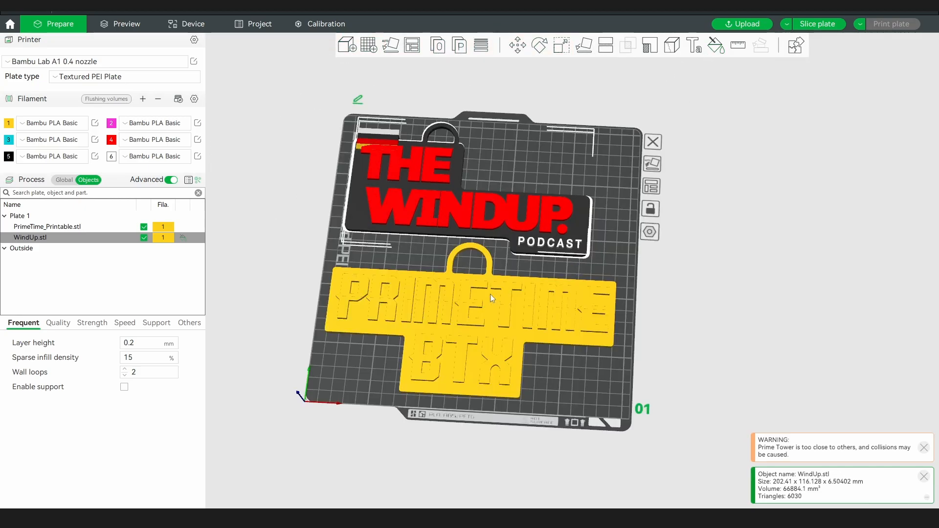
- Open color painting for the PrimeTime logo and fill its base plate and loop with black filament 5
{"action": "left_click", "coordinate": [474, 296]}
{"action": "left_click", "coordinate": [716, 45]}
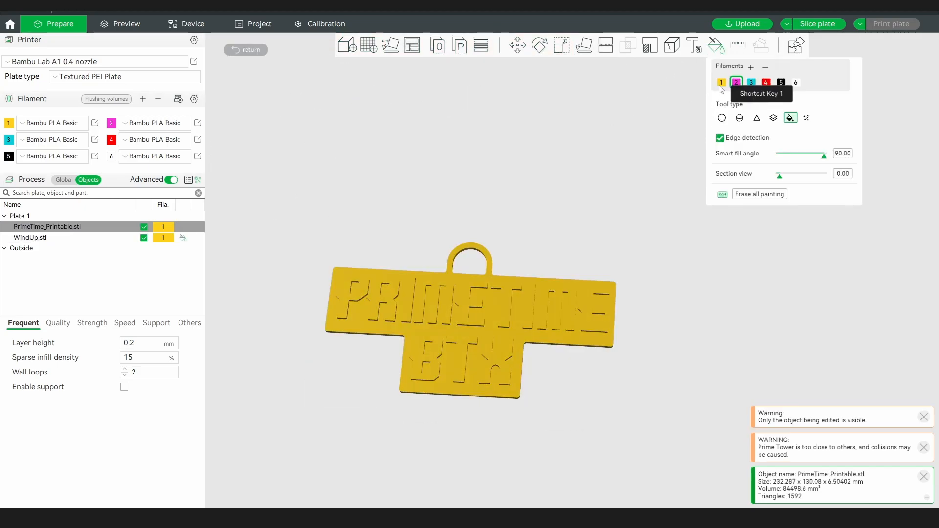
{"action": "left_click", "coordinate": [782, 83]}
{"action": "scroll", "coordinate": [568, 275], "scroll_direction": "up", "scroll_amount": 3}
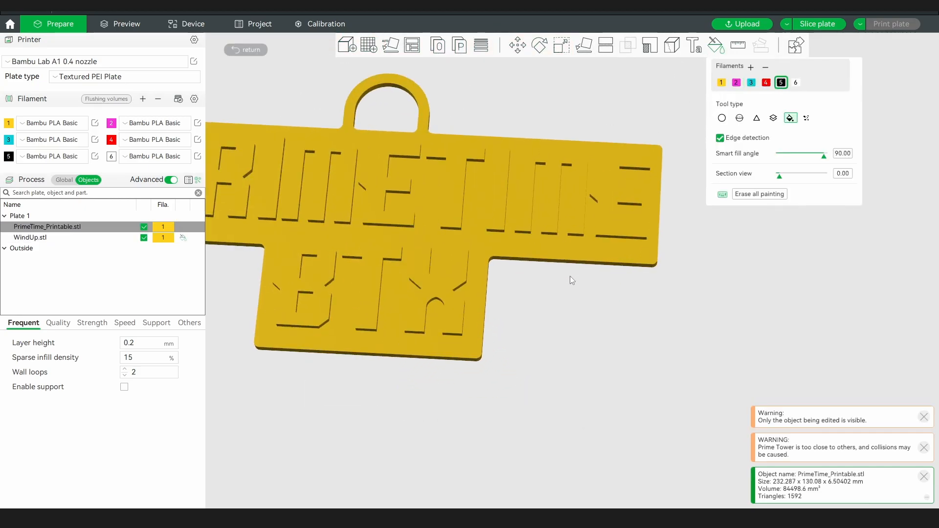
{"action": "left_click", "coordinate": [556, 251]}
{"action": "scroll", "coordinate": [557, 251], "scroll_direction": "down", "scroll_amount": 2}
- Fill the upper halves of all the PRIMETIME letters with magenta filament 2
{"action": "left_click", "coordinate": [736, 82]}
{"action": "left_click_drag", "start_coordinate": [505, 174], "coordinate": [383, 172]}
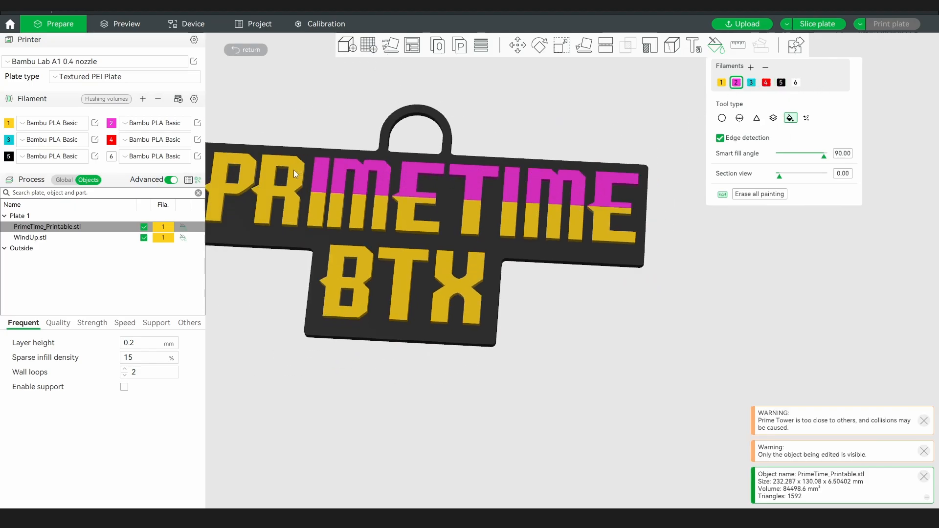
{"action": "left_click", "coordinate": [242, 166]}
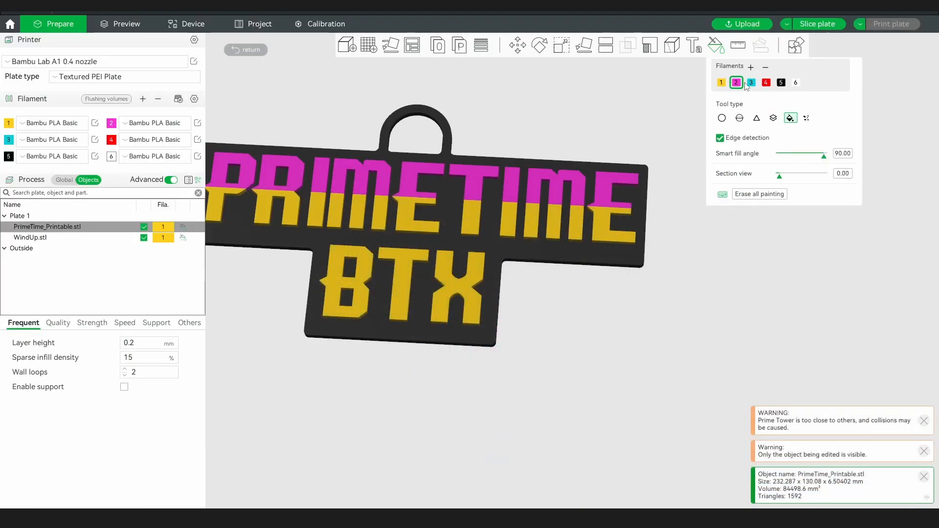
- Fill the lower halves of the PRIMETIME letters with cyan filament 3 and finish color painting the logo
{"action": "left_click", "coordinate": [750, 83]}
{"action": "left_click_drag", "start_coordinate": [570, 221], "coordinate": [545, 221]}
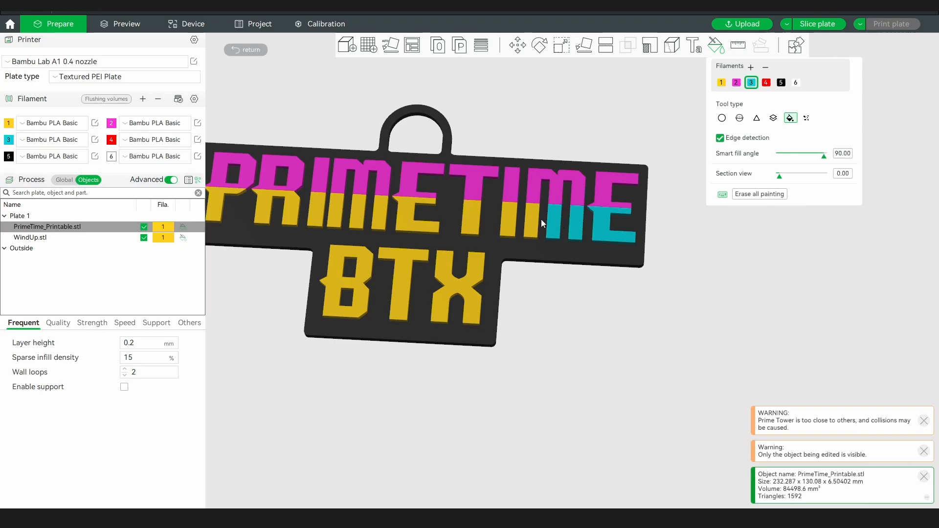
{"action": "left_click", "coordinate": [478, 219]}
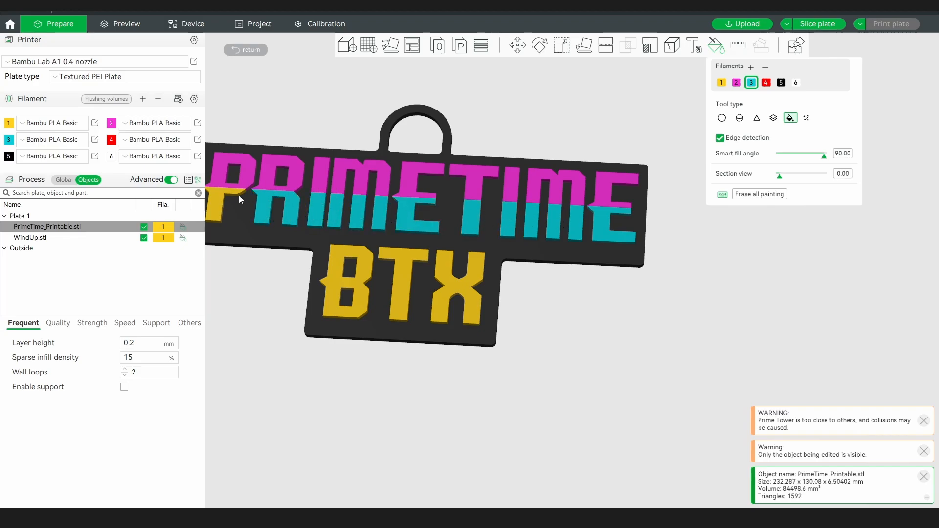
{"action": "left_click", "coordinate": [720, 54]}
- Move the prime tower to the free rear-right corner of the build plate, clear of both logos
{"action": "scroll", "coordinate": [629, 220], "scroll_direction": "up", "scroll_amount": 2}
{"action": "scroll", "coordinate": [629, 220], "scroll_direction": "down", "scroll_amount": 8}
{"action": "right_click_drag", "start_coordinate": [635, 217], "coordinate": [635, 241]}
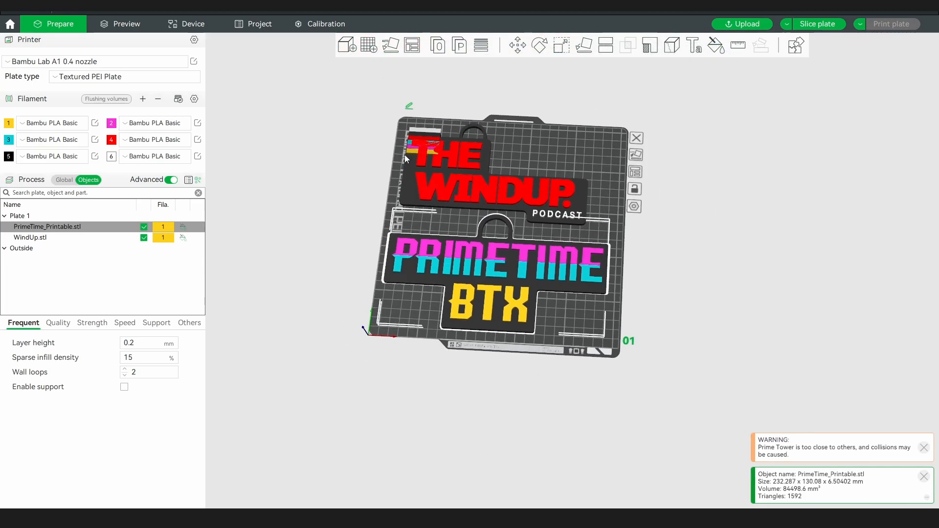
{"action": "left_click_drag", "start_coordinate": [421, 131], "coordinate": [630, 116]}
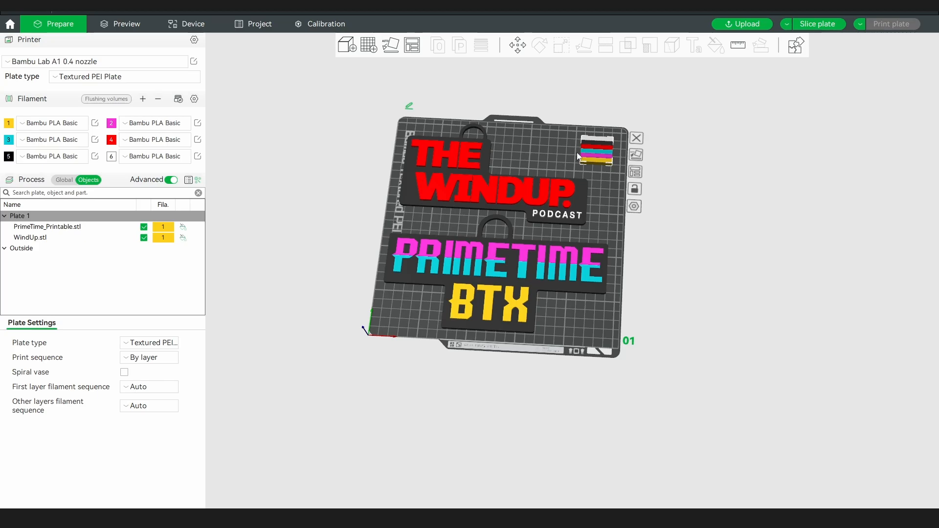
{"action": "scroll", "coordinate": [263, 204], "scroll_direction": "up", "scroll_amount": 3}
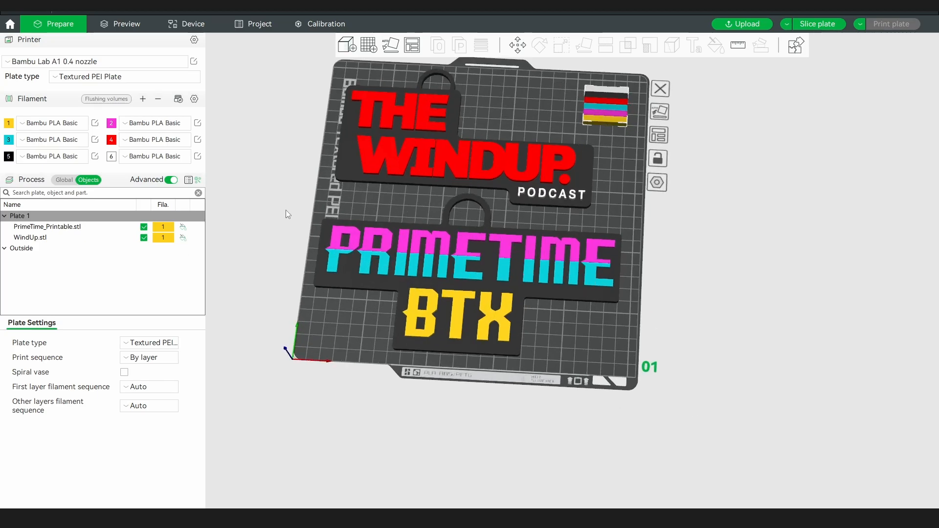
- Slice the plate and show the multicolor print preview of both logos
{"action": "scroll", "coordinate": [260, 200], "scroll_direction": "up", "scroll_amount": 2}
{"action": "right_click_drag", "start_coordinate": [508, 137], "coordinate": [521, 193]}
{"action": "left_click", "coordinate": [106, 21]}
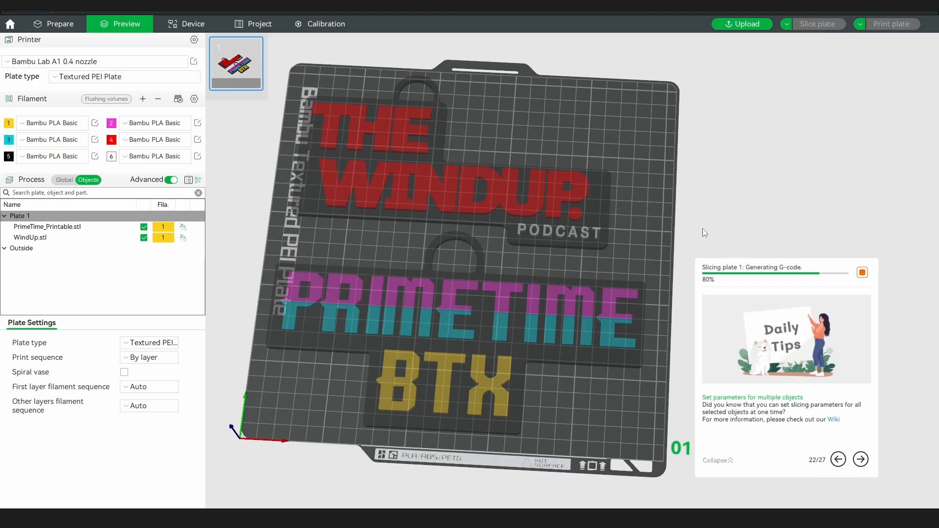
{"action": "left_click_drag", "start_coordinate": [612, 302], "coordinate": [635, 233]}
{"action": "scroll", "coordinate": [636, 234], "scroll_direction": "up", "scroll_amount": 5}
{"action": "left_click_drag", "start_coordinate": [922, 98], "coordinate": [871, 91]}
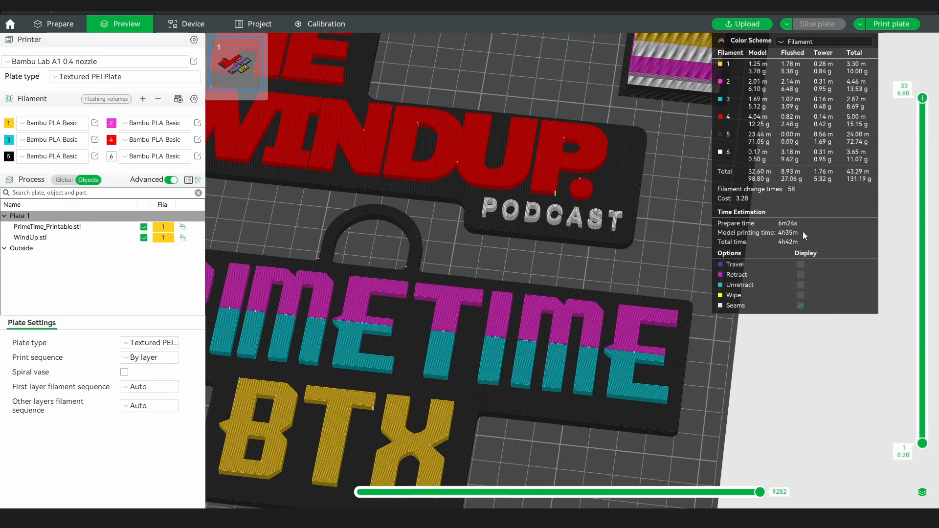
- Examine the sliced preview of both logos, including the filament usage and the print time estimation
{"action": "scroll", "coordinate": [577, 269], "scroll_direction": "down", "scroll_amount": 3}
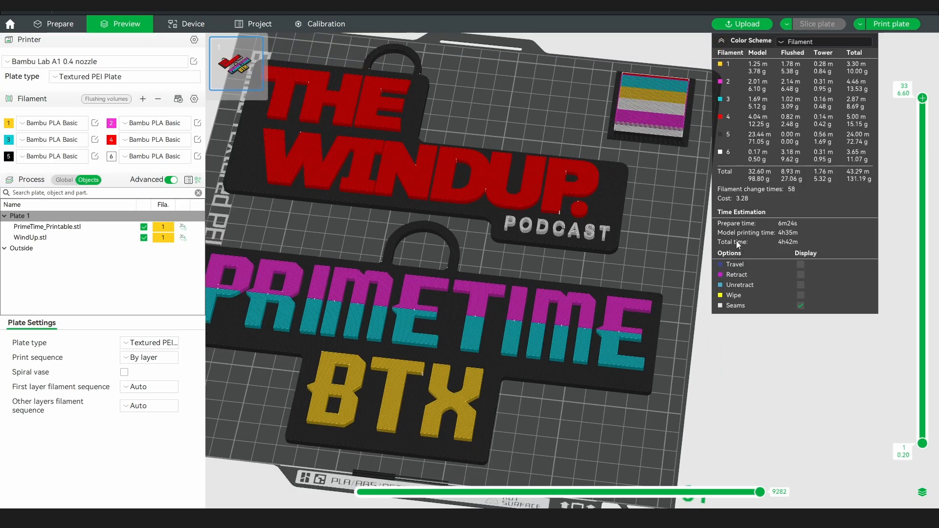
{"action": "left_click_drag", "start_coordinate": [469, 221], "coordinate": [538, 222]}
{"action": "scroll", "coordinate": [532, 216], "scroll_direction": "down", "scroll_amount": 2}
{"action": "scroll", "coordinate": [533, 216], "scroll_direction": "up", "scroll_amount": 3}
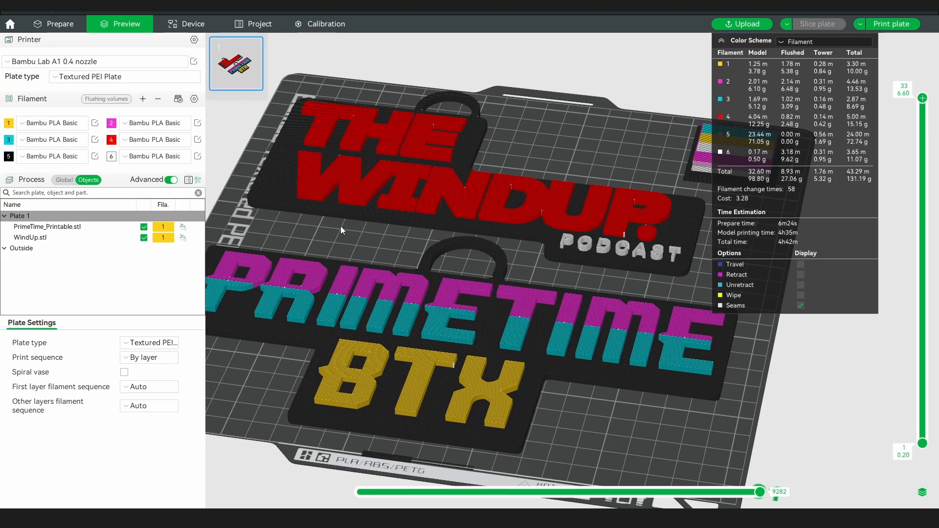
{"action": "scroll", "coordinate": [496, 169], "scroll_direction": "down", "scroll_amount": 2}
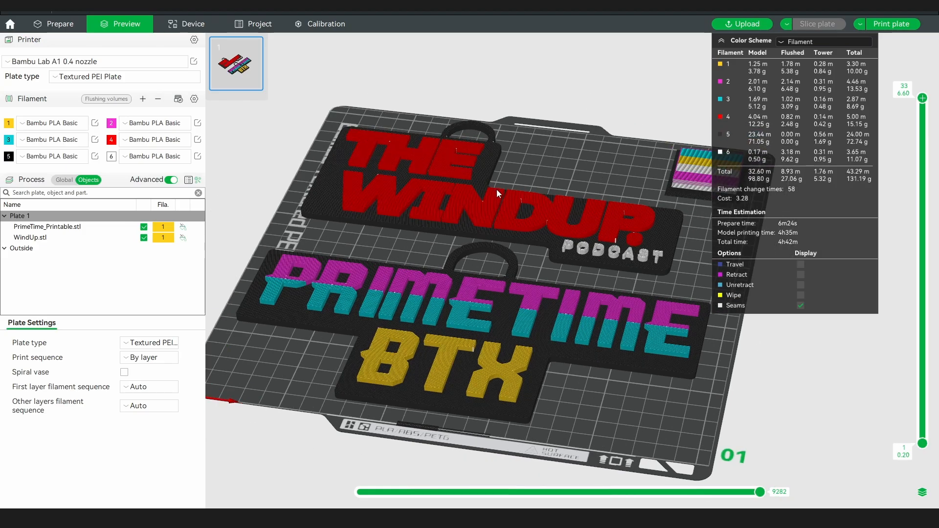
{"action": "mouse_move", "coordinate": [430, 253]}
{"action": "left_mouse_down"}
{"action": "mouse_move", "coordinate": [450, 286]}
{"action": "mouse_move", "coordinate": [433, 260]}
{"action": "left_mouse_up"}
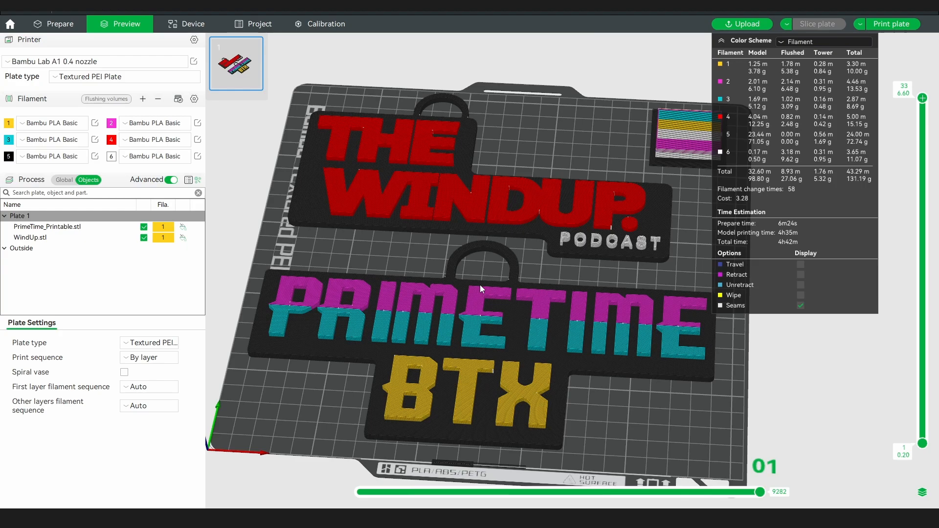
{"action": "left_click_drag", "start_coordinate": [480, 285], "coordinate": [347, 276]}
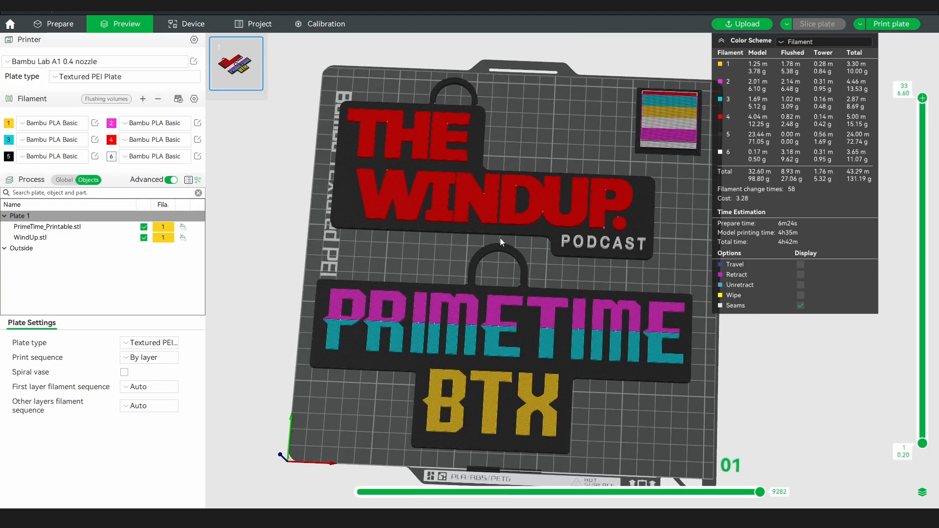
{"action": "scroll", "coordinate": [499, 238], "scroll_direction": "up", "scroll_amount": 1}
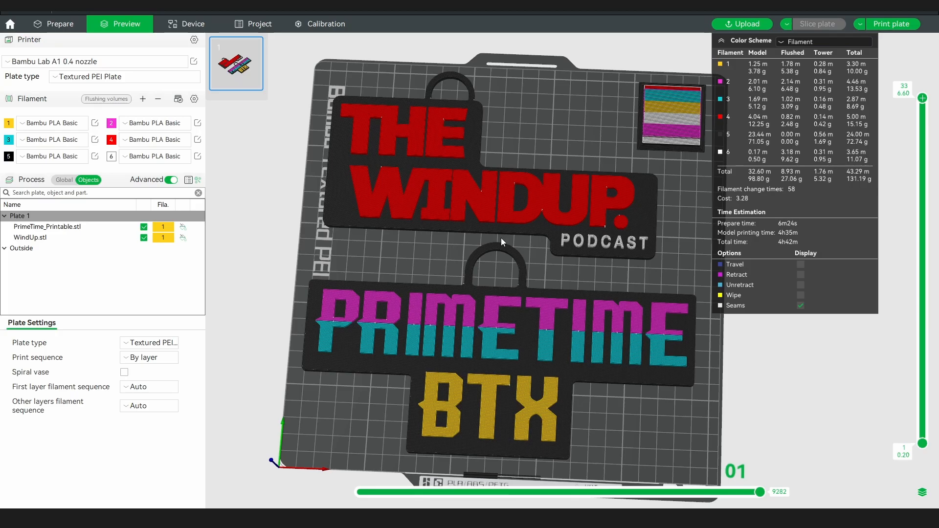
{"action": "left_click_drag", "start_coordinate": [500, 237], "coordinate": [514, 233]}
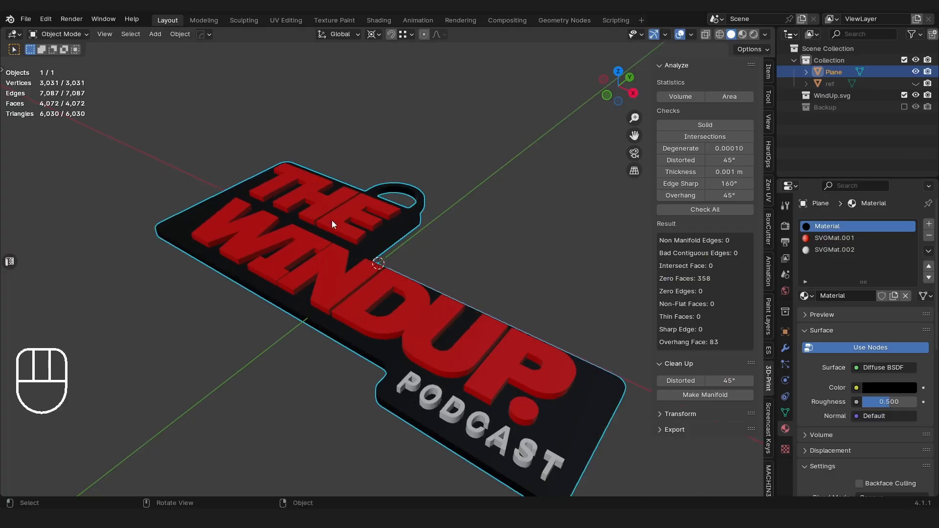
- Switch to Blender and separate the logo's base plate and loop from the lettering into its own object
{"action": "left_click", "coordinate": [333, 221]}
{"action": "key", "text": "Tab"}
{"action": "left_click", "coordinate": [400, 220]}
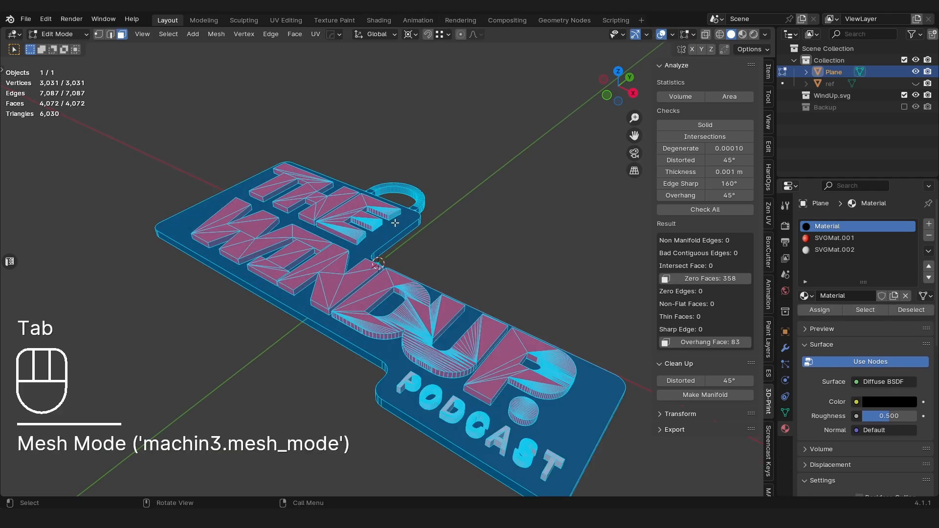
{"action": "left_click", "coordinate": [392, 238]}
{"action": "key", "text": "p"}
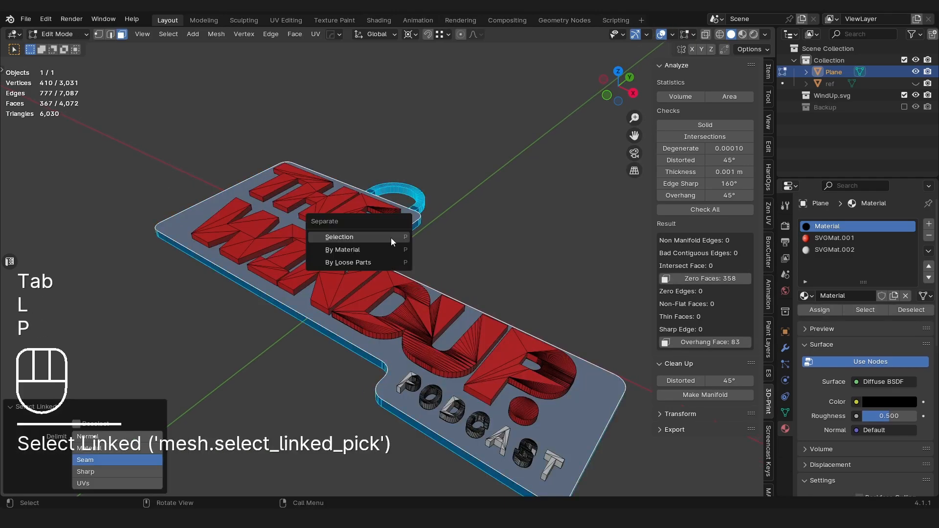
{"action": "left_click", "coordinate": [391, 238]}
{"action": "key", "text": "Tab"}
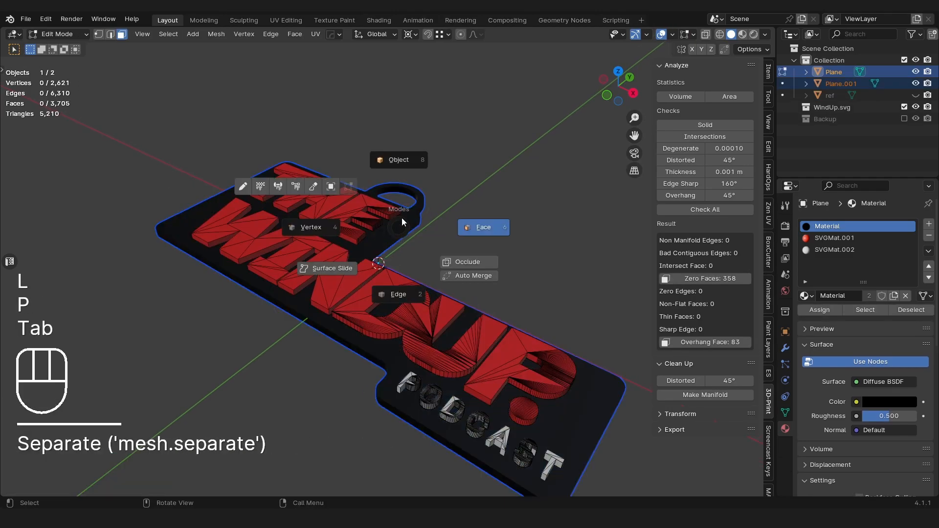
- Select the lettering and base plate objects and duplicate them about 0.37 m along negative X
{"action": "scroll", "coordinate": [473, 234], "scroll_direction": "down", "scroll_amount": 4}
{"action": "middle_click_drag", "start_coordinate": [473, 233], "coordinate": [501, 265]}
{"action": "left_click_drag", "start_coordinate": [464, 304], "coordinate": [427, 342]}
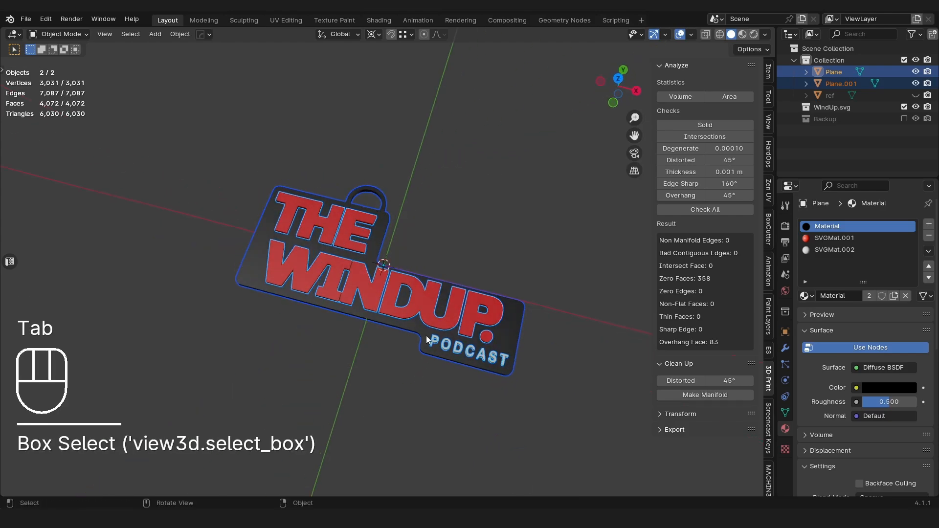
{"action": "scroll", "coordinate": [424, 321], "scroll_direction": "down", "scroll_amount": 3}
{"action": "key", "text": "shift+d"}
{"action": "key", "text": "x"}
{"action": "left_click", "coordinate": [261, 264]}
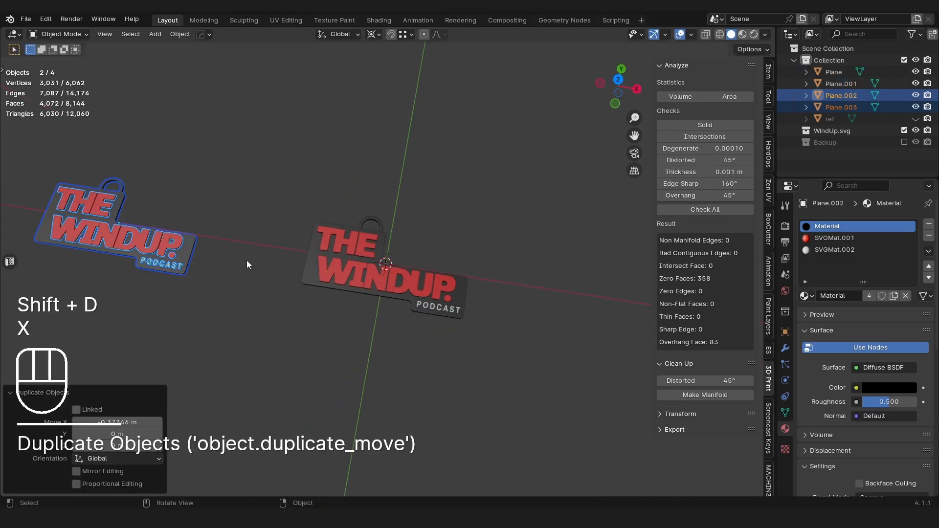
- Duplicate only the lettering of the copied logo straight up along Z, well above its base plate
{"action": "middle_click_drag", "start_coordinate": [260, 265], "coordinate": [482, 275], "text": "shift"}
{"action": "scroll", "coordinate": [353, 239], "scroll_direction": "up", "scroll_amount": 4}
{"action": "middle_click_drag", "start_coordinate": [352, 240], "coordinate": [364, 223]}
{"action": "key", "text": "n"}
{"action": "scroll", "coordinate": [357, 223], "scroll_direction": "up", "scroll_amount": 3}
{"action": "middle_click_drag", "start_coordinate": [316, 261], "coordinate": [454, 287], "text": "shift"}
{"action": "scroll", "coordinate": [454, 288], "scroll_direction": "up", "scroll_amount": 3}
{"action": "left_click", "coordinate": [455, 271]}
{"action": "scroll", "coordinate": [453, 240], "scroll_direction": "down", "scroll_amount": 6}
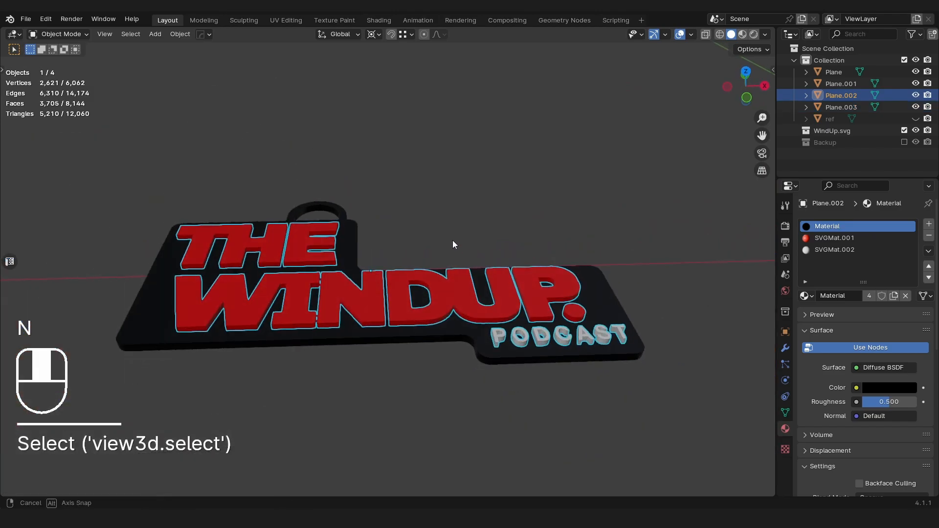
{"action": "key", "text": "shift+d"}
{"action": "key", "text": "z"}
{"action": "left_click", "coordinate": [404, 300]}
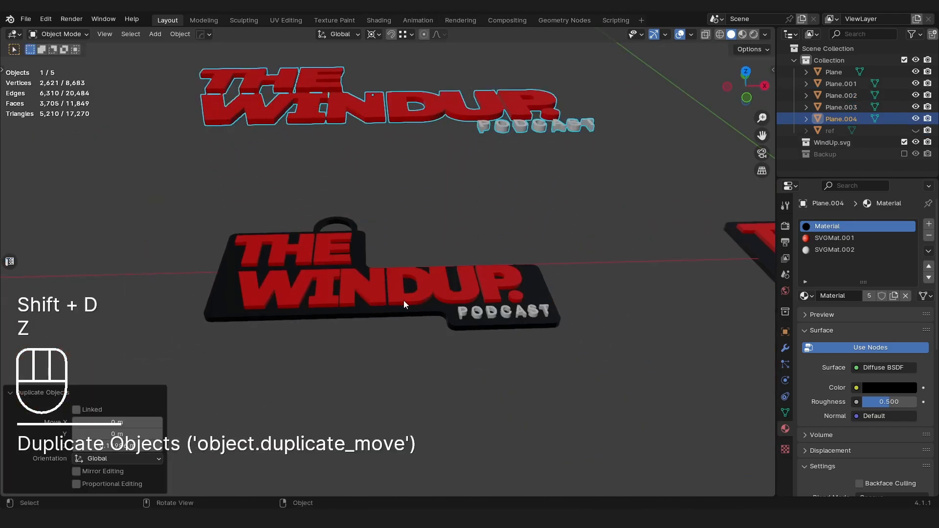
- Edit the lettering still on the copied base plate and select all its side wall faces, using X-ray from the front
{"action": "left_click", "coordinate": [456, 295]}
{"action": "scroll", "coordinate": [456, 294], "scroll_direction": "up", "scroll_amount": 5}
{"action": "key", "text": "Tab"}
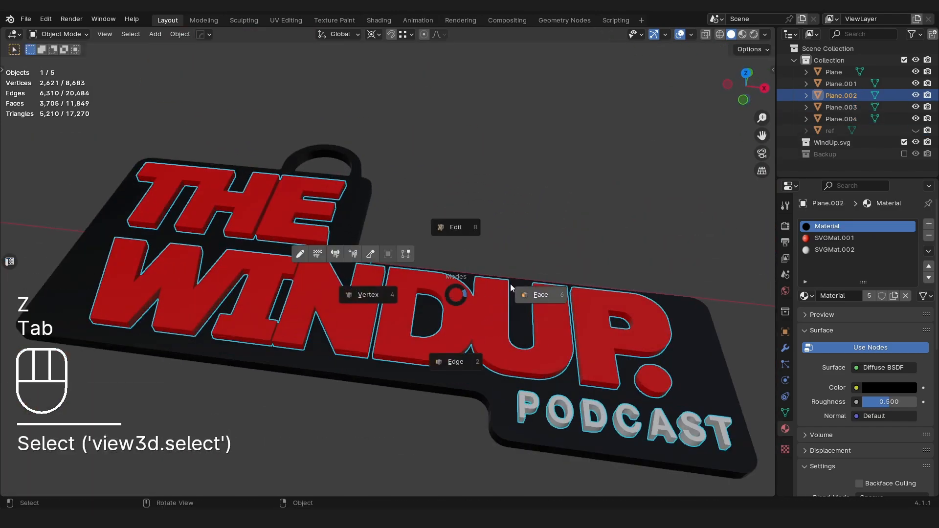
{"action": "left_click", "coordinate": [532, 294]}
{"action": "middle_click_drag", "start_coordinate": [436, 252], "coordinate": [374, 290], "text": "alt"}
{"action": "scroll", "coordinate": [374, 290], "scroll_direction": "down", "scroll_amount": 3}
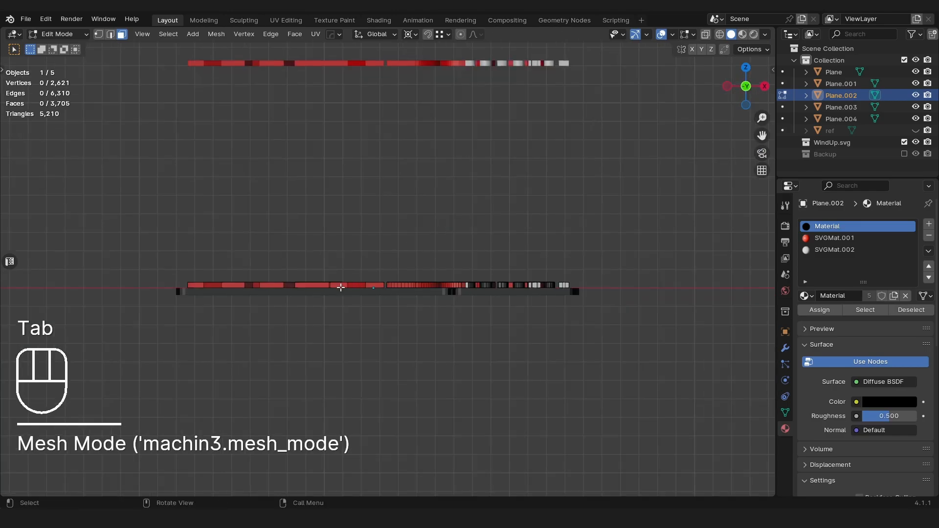
{"action": "key", "text": "alt+z"}
{"action": "scroll", "coordinate": [184, 289], "scroll_direction": "up", "scroll_amount": 3}
{"action": "middle_click_drag", "start_coordinate": [112, 298], "coordinate": [102, 265], "text": "shift"}
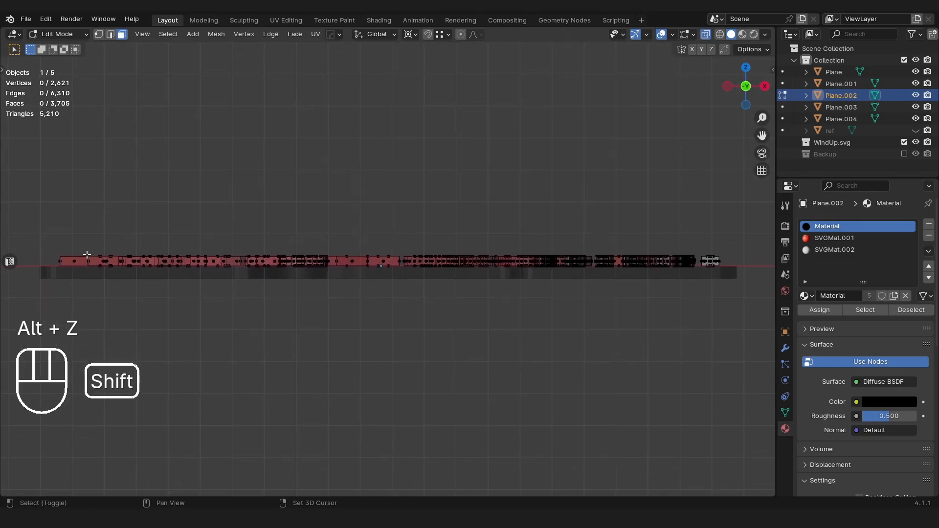
{"action": "left_click_drag", "start_coordinate": [50, 257], "coordinate": [734, 263]}
- Fatten the lettering's selected side walls outward by a fraction of a millimetre with even thickness, and finish editing
{"action": "middle_click_drag", "start_coordinate": [715, 262], "coordinate": [534, 198]}
{"action": "scroll", "coordinate": [598, 260], "scroll_direction": "up", "scroll_amount": 4}
{"action": "scroll", "coordinate": [535, 198], "scroll_direction": "up", "scroll_amount": 3}
{"action": "scroll", "coordinate": [535, 198], "scroll_direction": "down", "scroll_amount": 2}
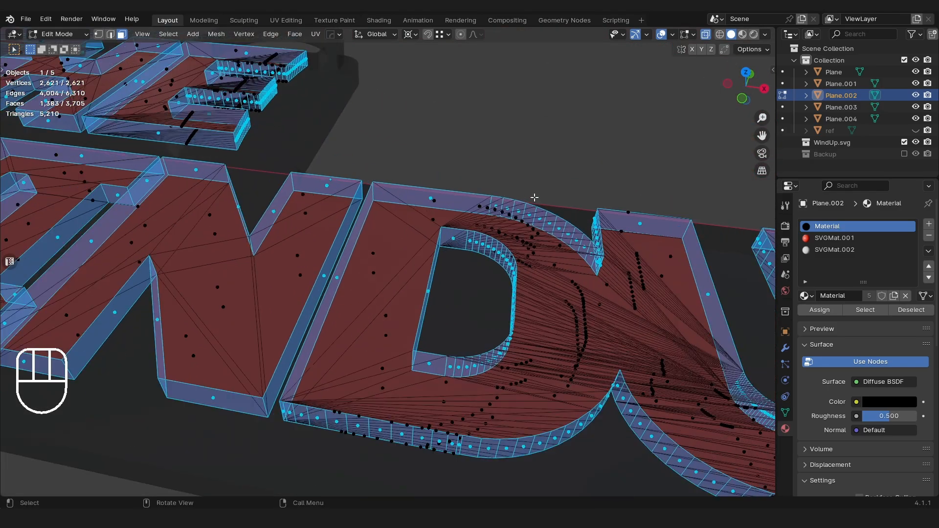
{"action": "key", "text": "alt+s"}
{"action": "key", "text": "s"}
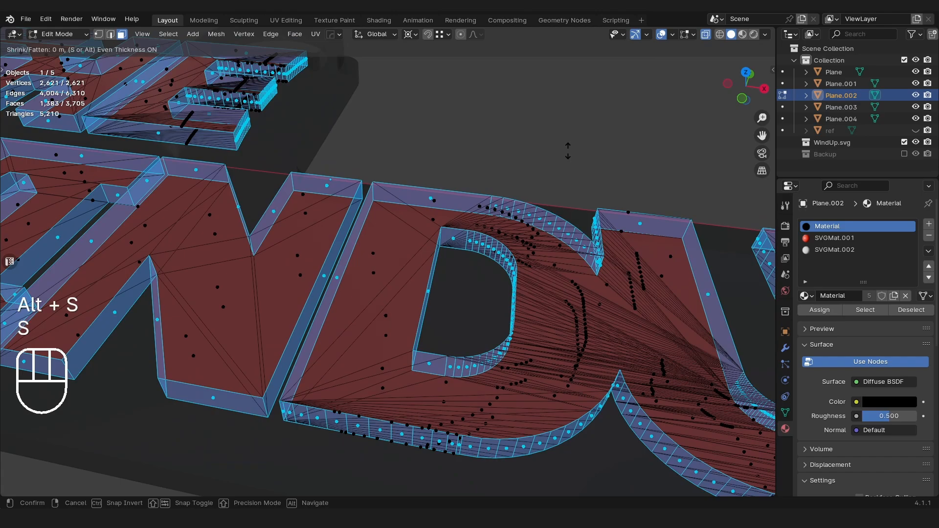
{"action": "key", "text": "shift"}
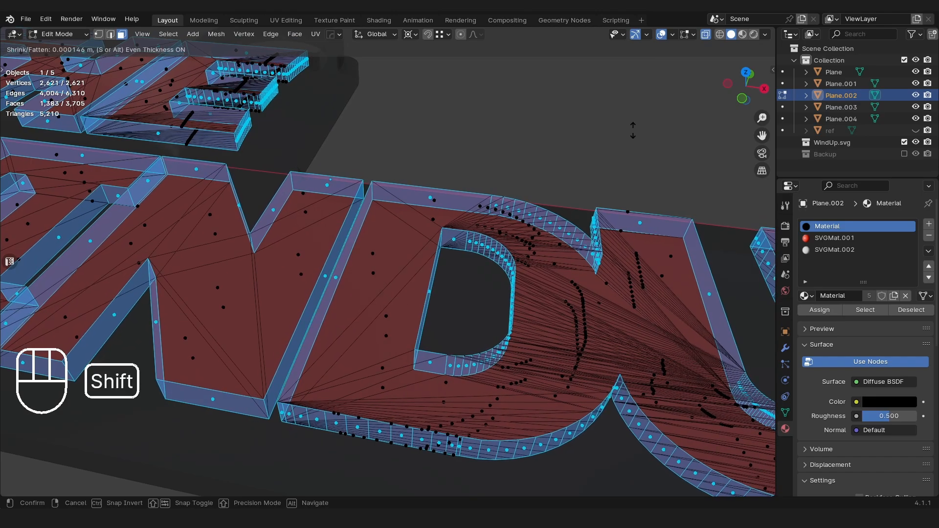
{"action": "left_click", "coordinate": [621, 142]}
{"action": "key", "text": "alt+s"}
{"action": "key", "text": "s"}
{"action": "key", "text": "shift"}
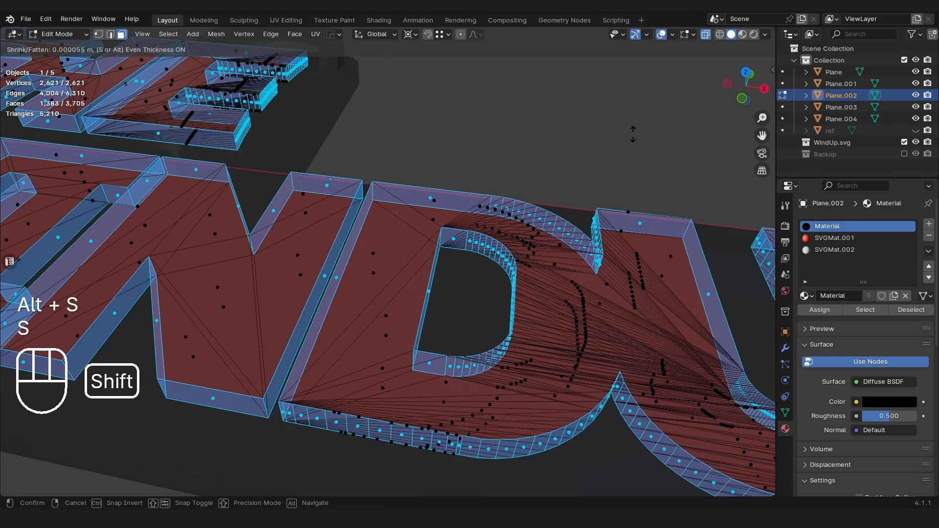
{"action": "left_click", "coordinate": [618, 147]}
{"action": "key", "text": "Tab"}
- Lower the fattened lettering slightly along Z into its base plate and subtract it from the plate with a Boolean difference
{"action": "scroll", "coordinate": [561, 174], "scroll_direction": "down", "scroll_amount": 5}
{"action": "middle_click_drag", "start_coordinate": [559, 198], "coordinate": [605, 174]}
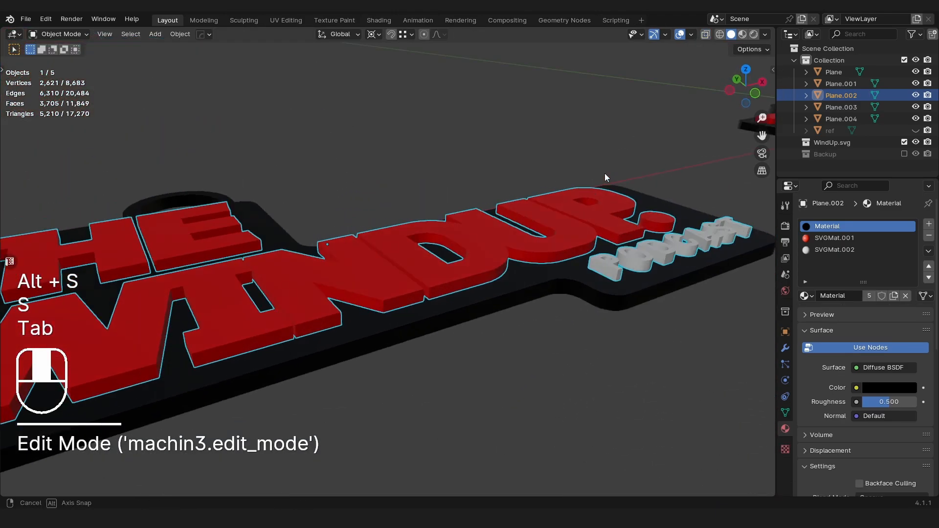
{"action": "key", "text": "g"}
{"action": "key", "text": "z"}
{"action": "key", "text": "shift"}
{"action": "left_click", "coordinate": [574, 271]}
{"action": "left_click", "coordinate": [543, 298], "text": "shift"}
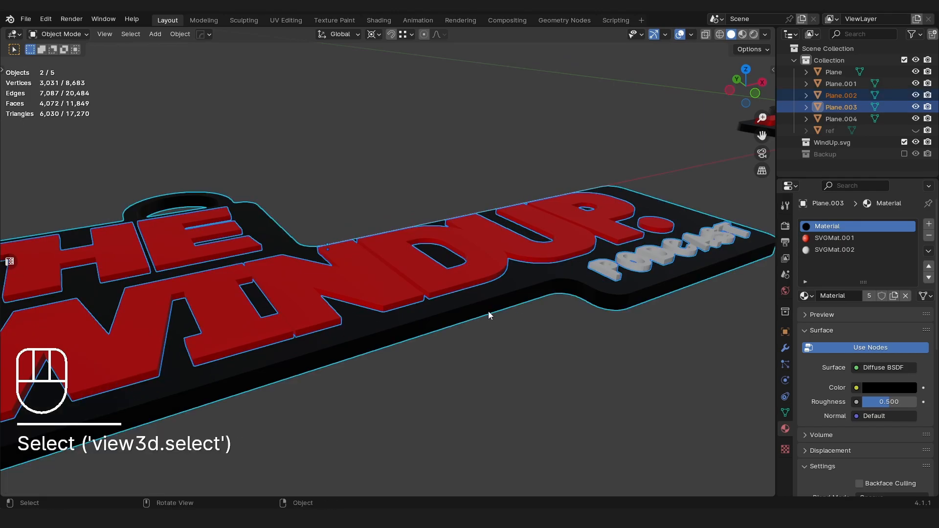
{"action": "key", "text": "ctrl+KP_Subtract"}
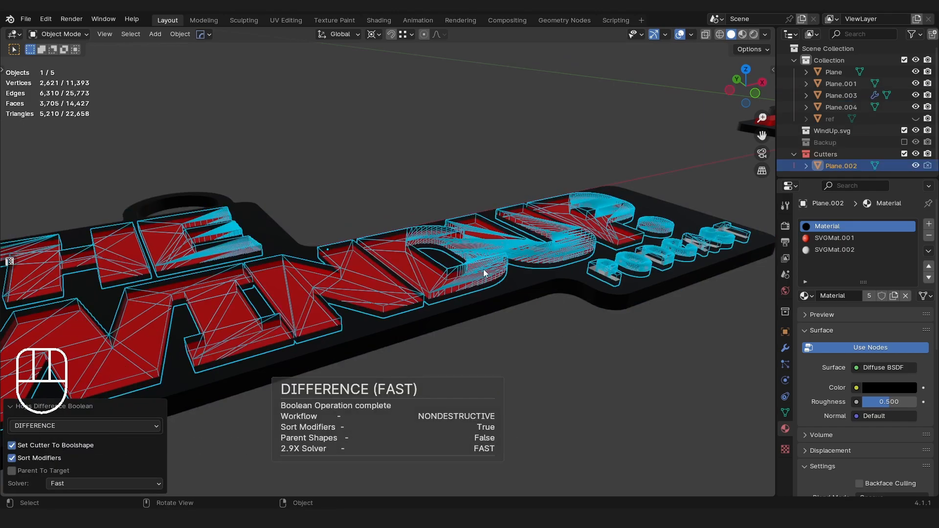
- View the base plate's modifiers and search the modifiers that can be added for "bool"
{"action": "left_click", "coordinate": [785, 348]}
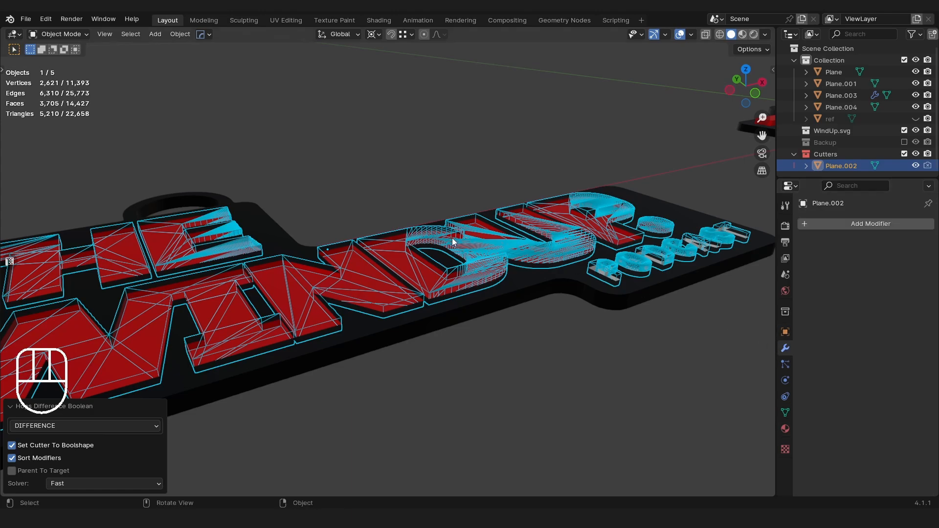
{"action": "left_click", "coordinate": [557, 299]}
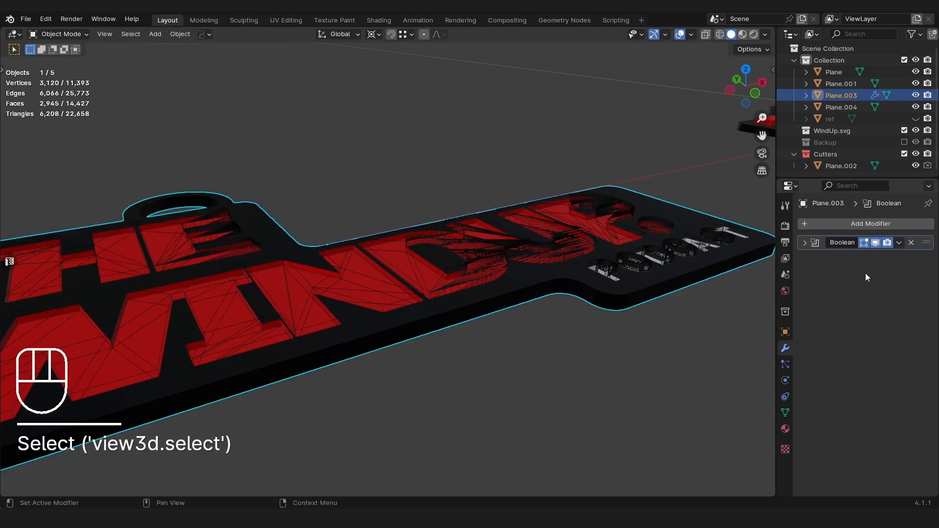
{"action": "left_click", "coordinate": [871, 224]}
{"action": "key", "text": "space"}
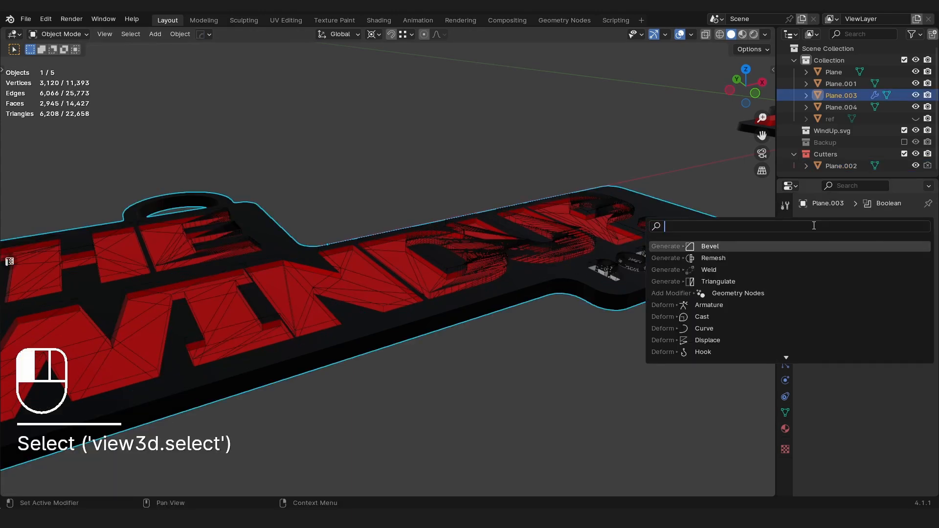
{"action": "type", "text": "bool"}
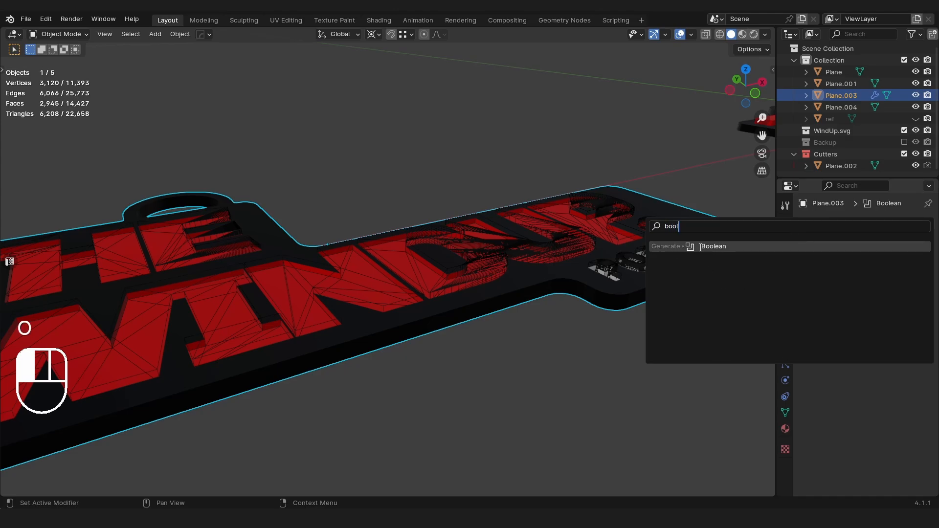
{"action": "key", "text": "Escape"}
- Examine the plate's Boolean modifier settings: operation, operand type, cutter object and solver options
{"action": "left_click", "coordinate": [804, 242]}
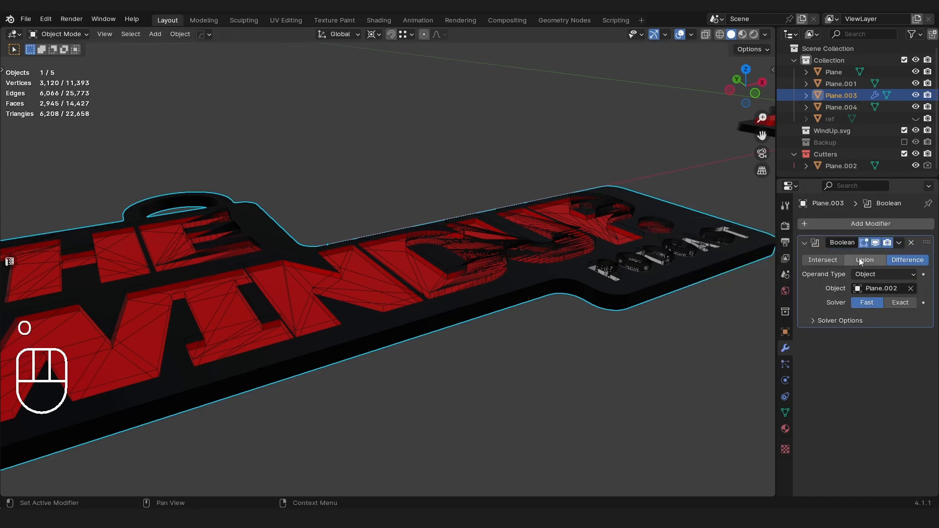
{"action": "left_click", "coordinate": [874, 276]}
{"action": "left_click", "coordinate": [883, 271]}
{"action": "left_click", "coordinate": [882, 271]}
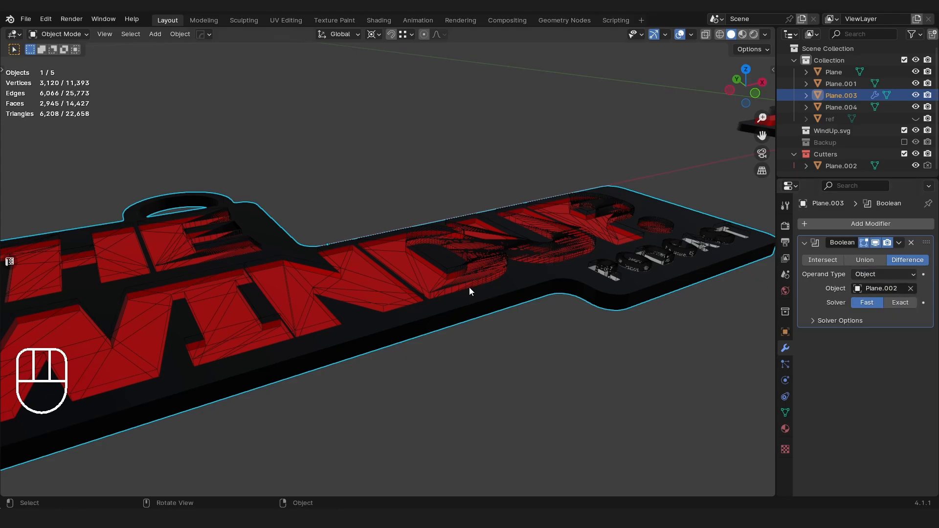
{"action": "left_click", "coordinate": [438, 291]}
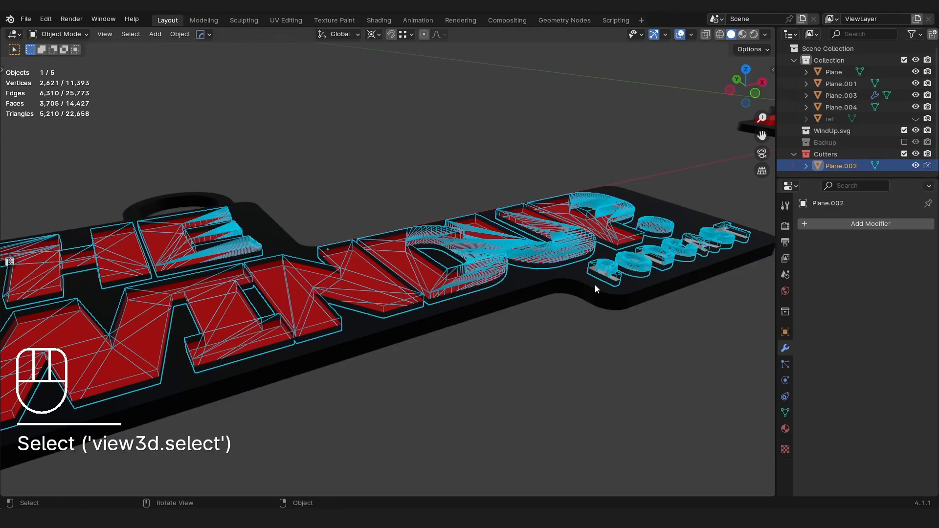
{"action": "left_click", "coordinate": [584, 302]}
{"action": "left_click", "coordinate": [812, 319]}
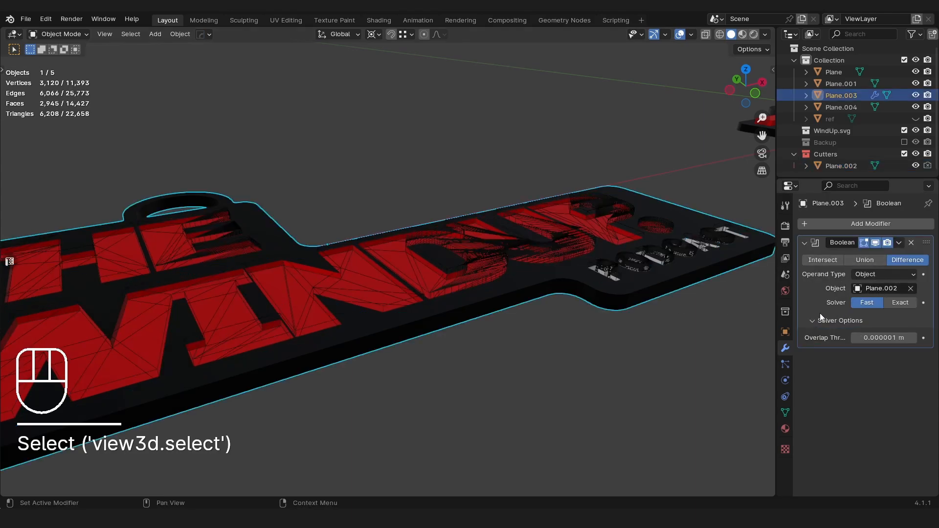
- Hide the cutter lettering and inspect the letter recesses cut into the base plate
{"action": "left_click", "coordinate": [491, 256]}
{"action": "key", "text": "h"}
{"action": "middle_click_drag", "start_coordinate": [491, 254], "coordinate": [369, 249]}
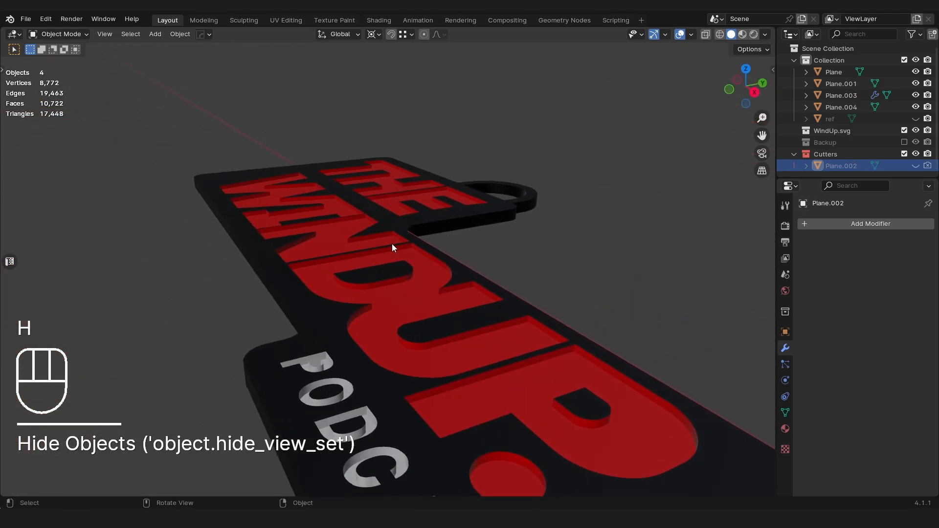
{"action": "middle_click_drag", "start_coordinate": [433, 274], "coordinate": [525, 310]}
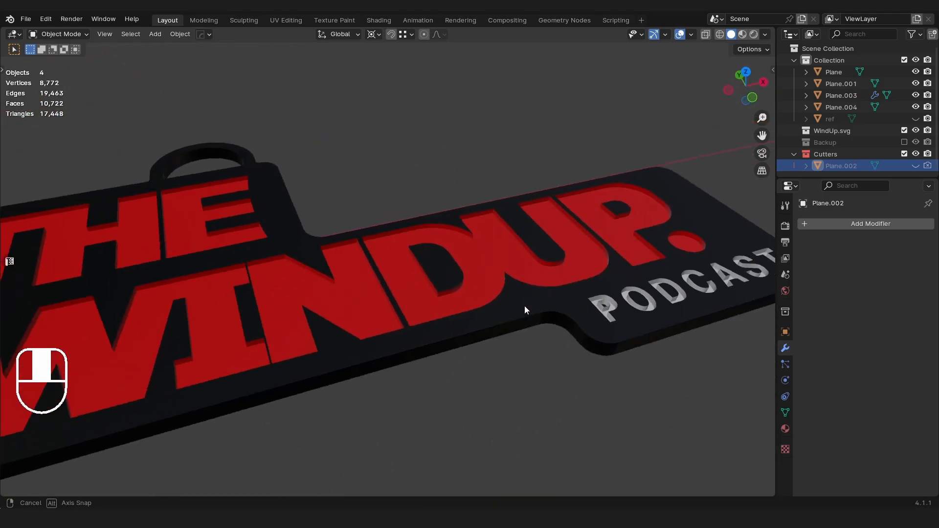
{"action": "scroll", "coordinate": [524, 308], "scroll_direction": "down", "scroll_amount": 7}
{"action": "scroll", "coordinate": [489, 269], "scroll_direction": "up", "scroll_amount": 3}
{"action": "middle_click_drag", "start_coordinate": [456, 248], "coordinate": [434, 263]}
{"action": "middle_click_drag", "start_coordinate": [433, 262], "coordinate": [433, 302], "text": "shift"}
- Try lowering the floating lettering straight along Z into the plate's recesses to check the fit, and undo the move
{"action": "left_click", "coordinate": [476, 172]}
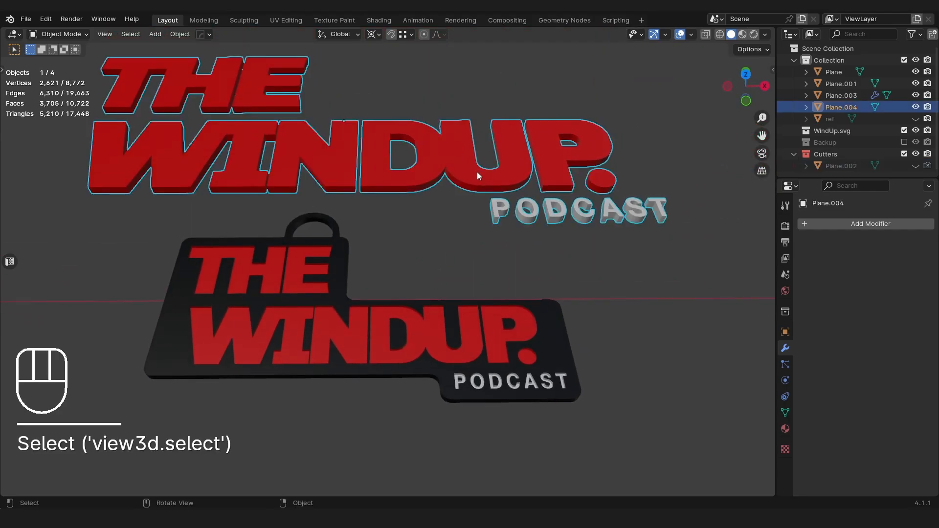
{"action": "key", "text": "g"}
{"action": "right_click", "coordinate": [500, 168]}
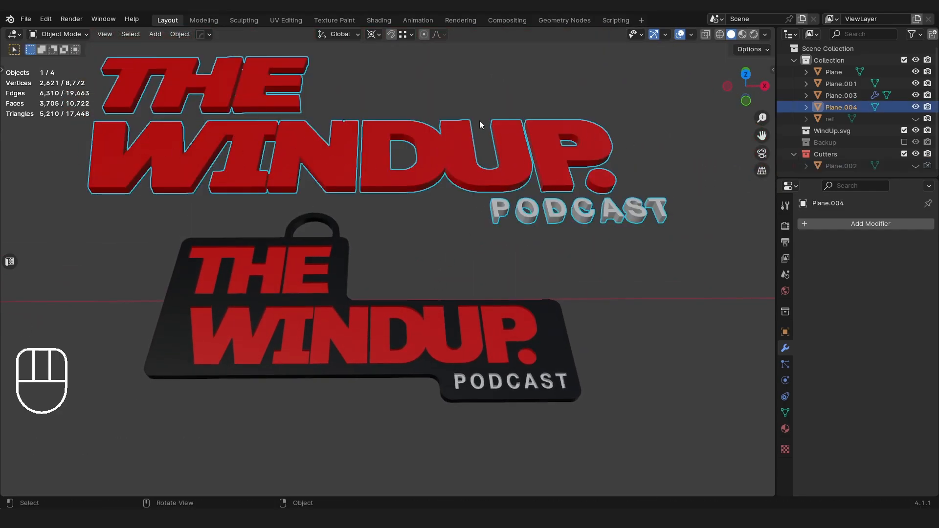
{"action": "key", "text": "g"}
{"action": "key", "text": "z"}
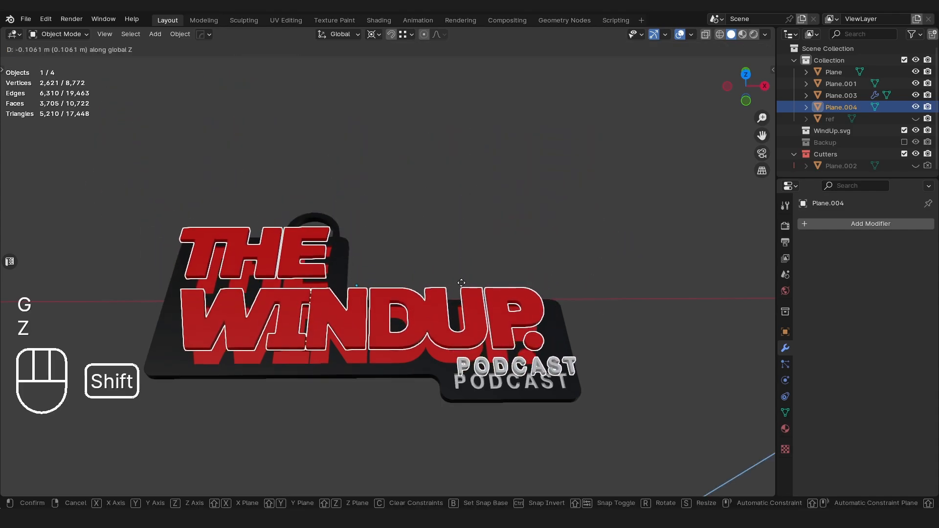
{"action": "left_click", "coordinate": [428, 450], "text": "shift"}
{"action": "middle_click_drag", "start_coordinate": [425, 439], "coordinate": [476, 204]}
{"action": "scroll", "coordinate": [414, 318], "scroll_direction": "up", "scroll_amount": 5}
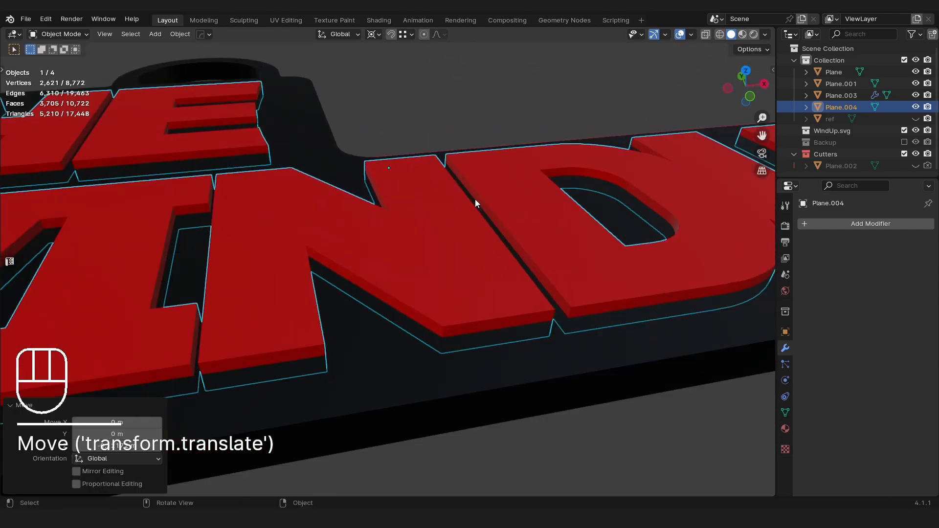
{"action": "key", "text": "ctrl+z"}
{"action": "scroll", "coordinate": [459, 257], "scroll_direction": "down", "scroll_amount": 10}
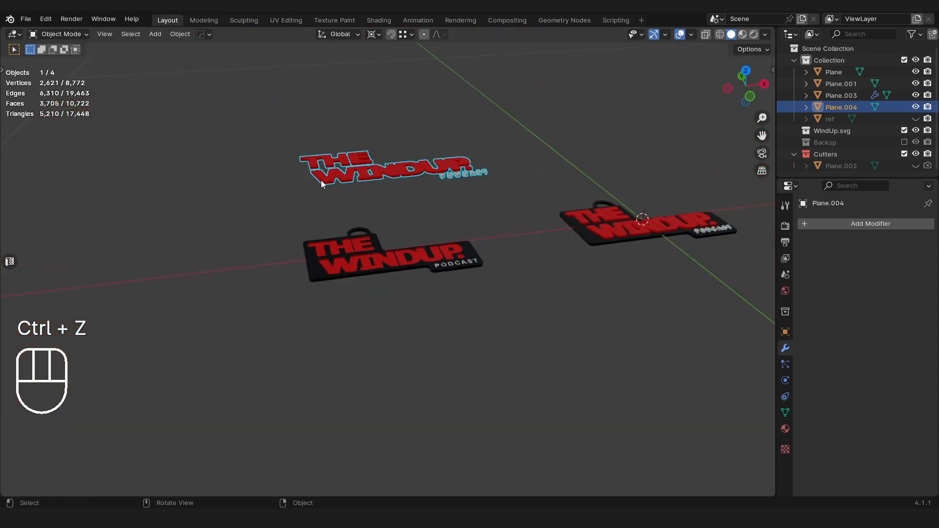
- Place the 3D cursor on the N of WINDUP on the recessed plate and add a mesh cylinder there
{"action": "scroll", "coordinate": [372, 262], "scroll_direction": "up", "scroll_amount": 5}
{"action": "middle_click_drag", "start_coordinate": [464, 252], "coordinate": [412, 263]}
{"action": "scroll", "coordinate": [412, 263], "scroll_direction": "down", "scroll_amount": 3}
{"action": "left_click", "coordinate": [406, 266]}
{"action": "right_click_drag", "start_coordinate": [398, 306], "coordinate": [391, 270], "text": "shift"}
{"action": "key", "text": "shift+a"}
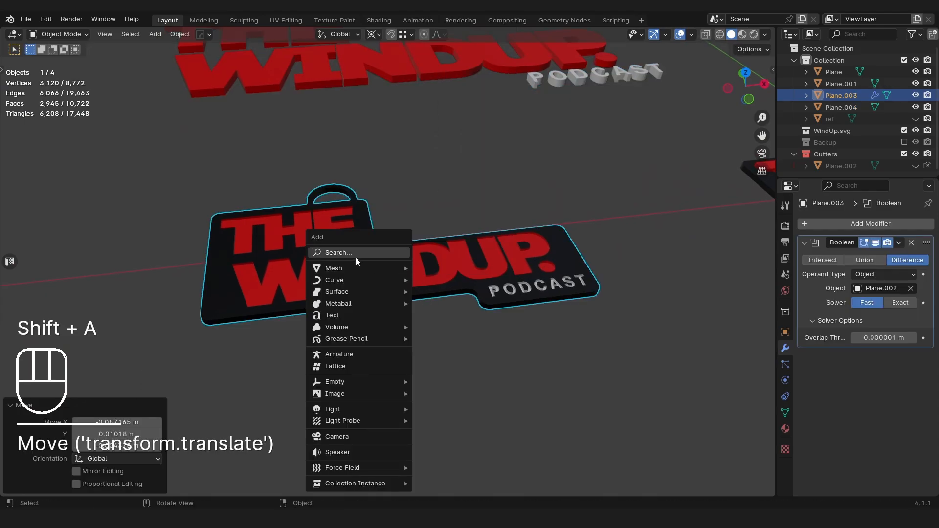
{"action": "mouse_move", "coordinate": [353, 264]}
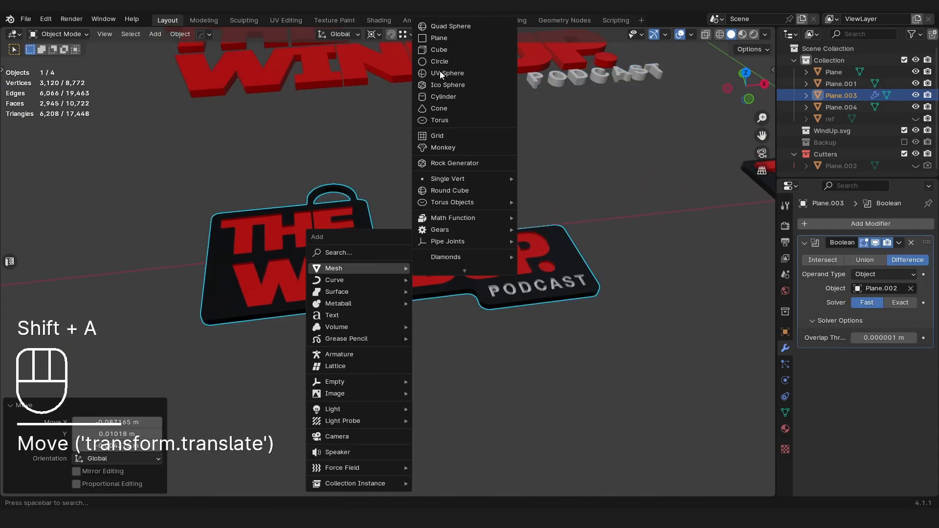
{"action": "left_click", "coordinate": [435, 97]}
- Scale the cylinder down in several passes to a small peg much narrower than the N's stroke
{"action": "key", "text": "s"}
{"action": "left_click", "coordinate": [507, 239]}
{"action": "key", "text": "s"}
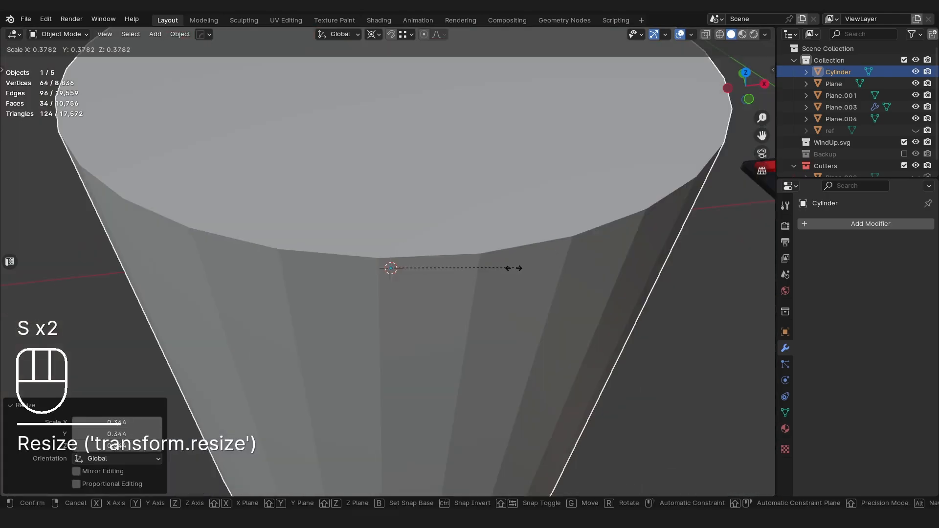
{"action": "left_click", "coordinate": [504, 266]}
{"action": "key", "text": "s"}
{"action": "left_click", "coordinate": [495, 256]}
{"action": "key", "text": "s"}
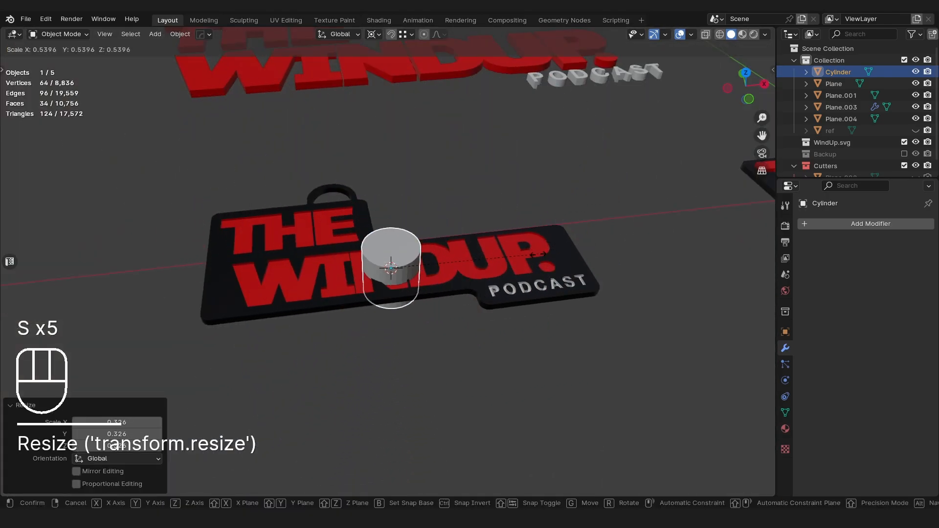
{"action": "left_click", "coordinate": [437, 262]}
{"action": "key", "text": "s"}
{"action": "left_click", "coordinate": [484, 251]}
{"action": "scroll", "coordinate": [464, 263], "scroll_direction": "up", "scroll_amount": 6}
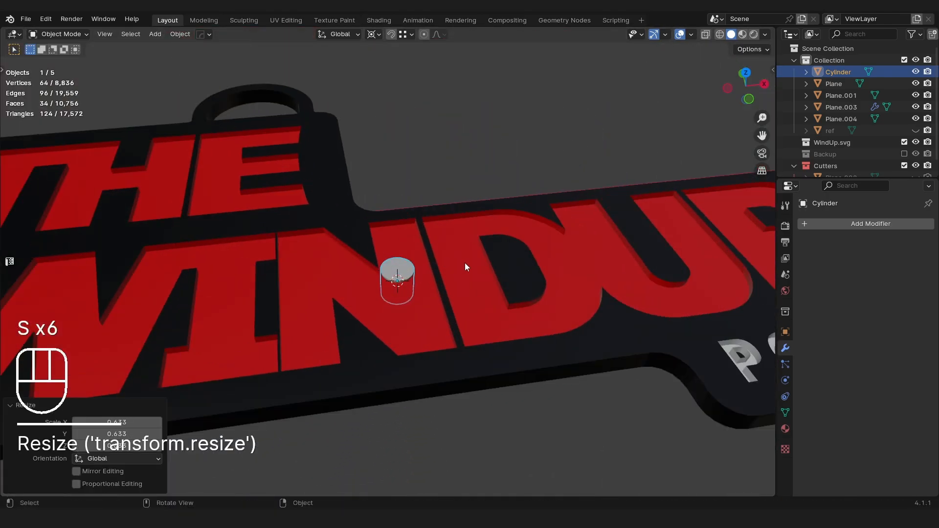
{"action": "key", "text": "s"}
{"action": "left_click", "coordinate": [436, 282]}
- Raise the peg slightly along Z and move it horizontally about 0.0035 m in X and -0.016 m in Y on the N
{"action": "key", "text": "g"}
{"action": "key", "text": "z"}
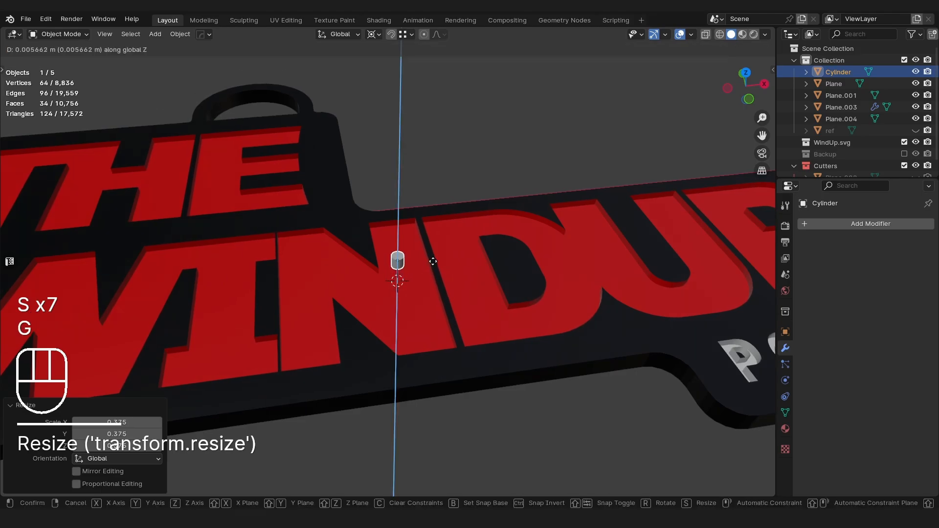
{"action": "left_click", "coordinate": [438, 272]}
{"action": "key", "text": "g"}
{"action": "key", "text": "shift+z"}
{"action": "left_click", "coordinate": [477, 335]}
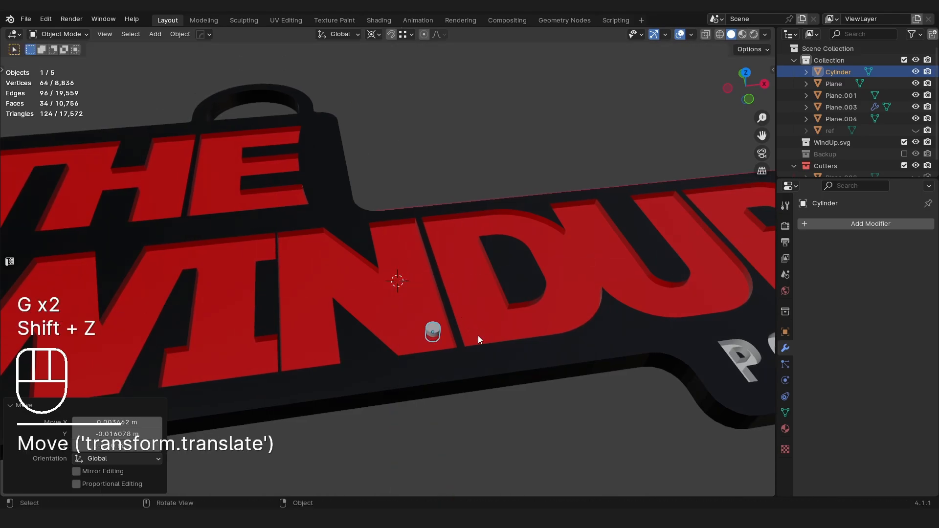
- Edit the peg and raise its top face about 0.0016 m along Z
{"action": "key", "text": "Tab"}
{"action": "left_click", "coordinate": [433, 325]}
{"action": "key", "text": "g"}
{"action": "key", "text": "z"}
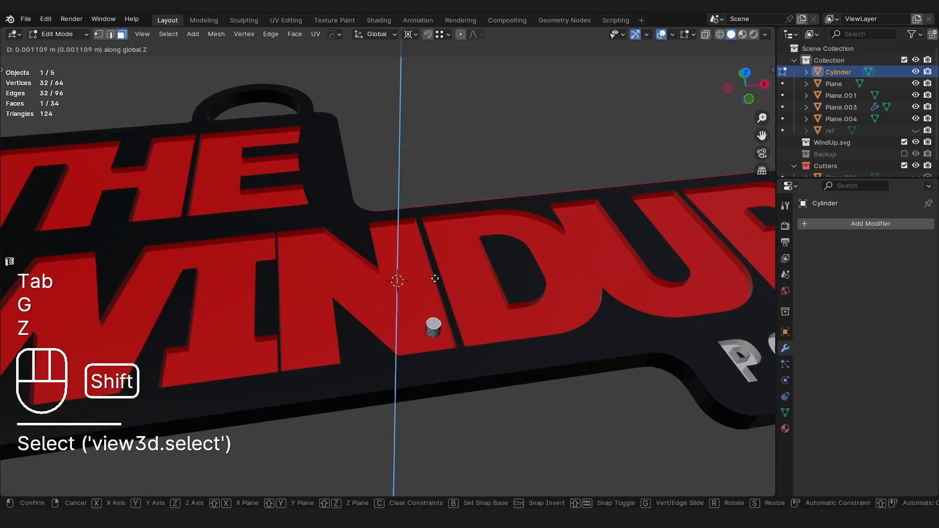
{"action": "left_click", "coordinate": [676, 268]}
- Set the transform pivot point to Median Point and scale the peg's top face to about 0.36
{"action": "key", "text": "s"}
{"action": "right_click", "coordinate": [602, 277]}
{"action": "left_click", "coordinate": [411, 34]}
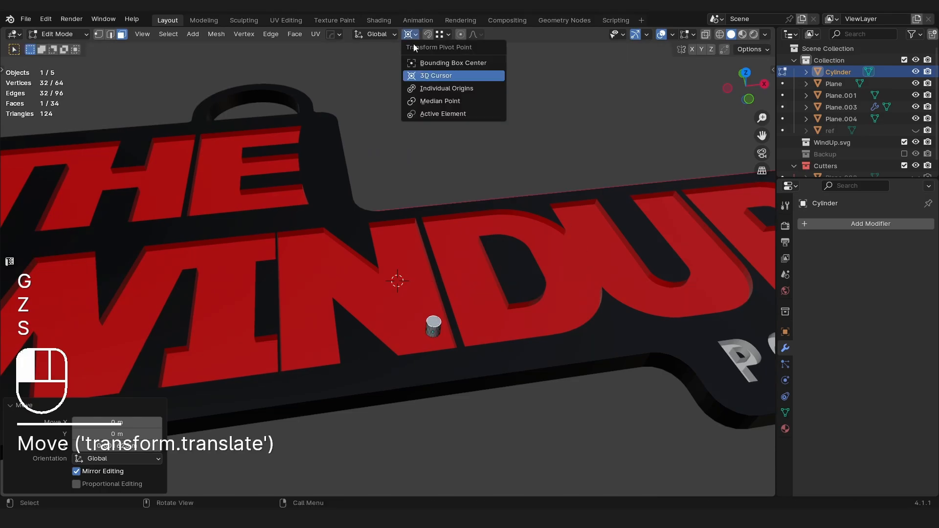
{"action": "left_click", "coordinate": [430, 99]}
{"action": "key", "text": "s"}
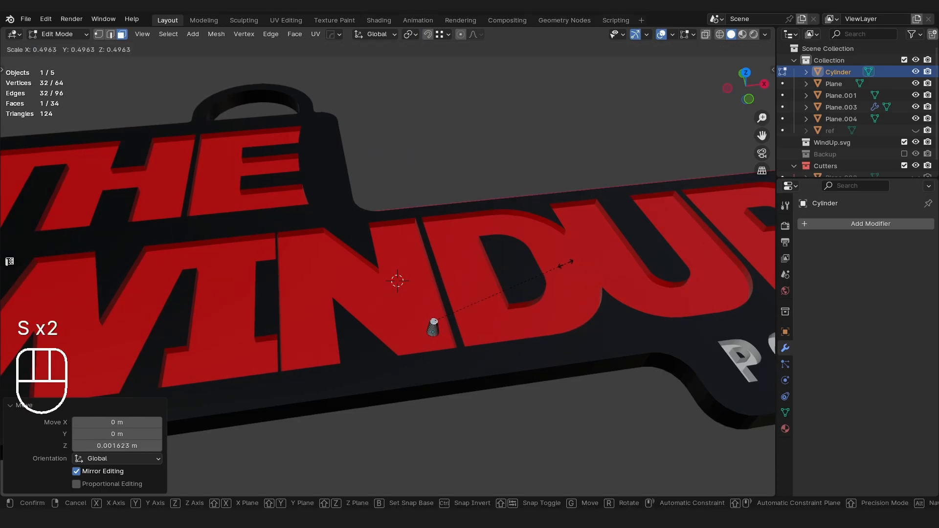
{"action": "left_click", "coordinate": [525, 269]}
- With X-ray on, scale down the peg's bottom face, resize its top face, and finish editing
{"action": "scroll", "coordinate": [491, 284], "scroll_direction": "up", "scroll_amount": 3}
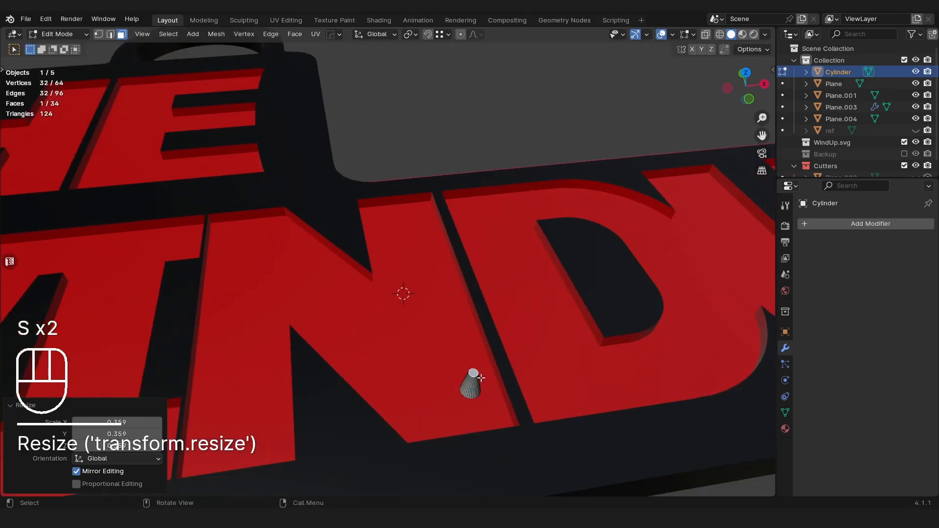
{"action": "key", "text": "alt+z"}
{"action": "left_click", "coordinate": [482, 396]}
{"action": "key", "text": "s"}
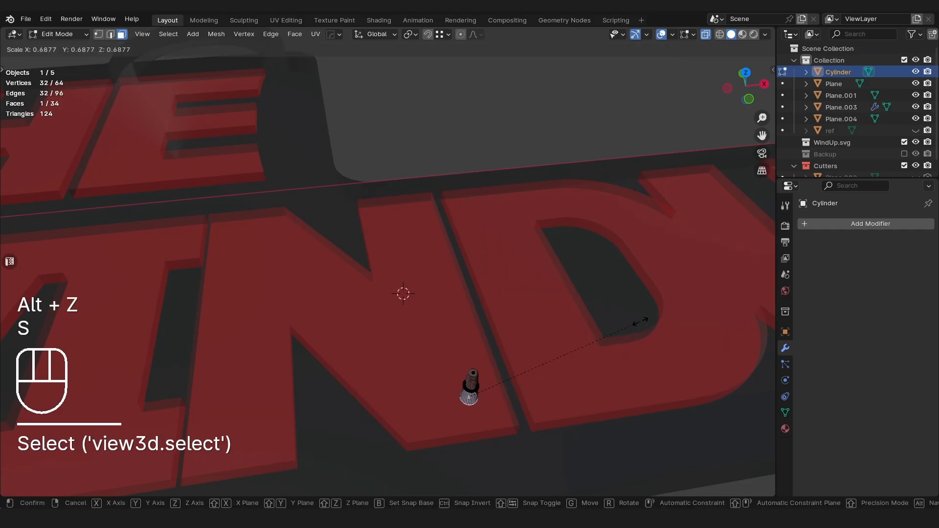
{"action": "left_click", "coordinate": [609, 327]}
{"action": "left_click", "coordinate": [474, 370]}
{"action": "key", "text": "s"}
{"action": "left_click", "coordinate": [539, 331]}
{"action": "key", "text": "Tab"}
{"action": "left_click", "coordinate": [542, 259]}
- Duplicate the peg about 0.025 m along Y to the N's upper arm
{"action": "scroll", "coordinate": [542, 260], "scroll_direction": "down", "scroll_amount": 5}
{"action": "middle_click_drag", "start_coordinate": [542, 259], "coordinate": [597, 304]}
{"action": "key", "text": "shift+d"}
{"action": "key", "text": "y"}
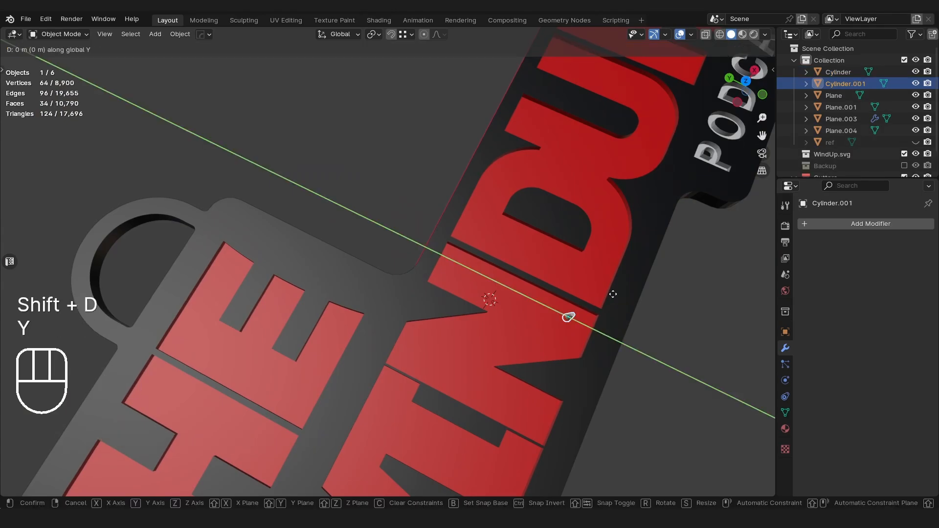
{"action": "left_click", "coordinate": [518, 256]}
{"action": "middle_click_drag", "start_coordinate": [518, 259], "coordinate": [393, 319]}
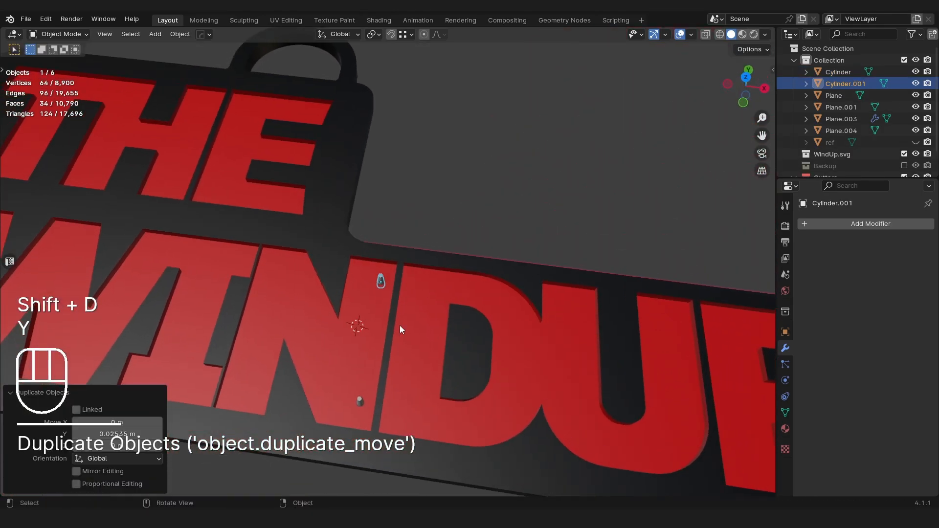
- Move both pegs together about -0.0019 m along X on the N
{"action": "left_click", "coordinate": [362, 401], "text": "shift"}
{"action": "key", "text": "g"}
{"action": "key", "text": "x"}
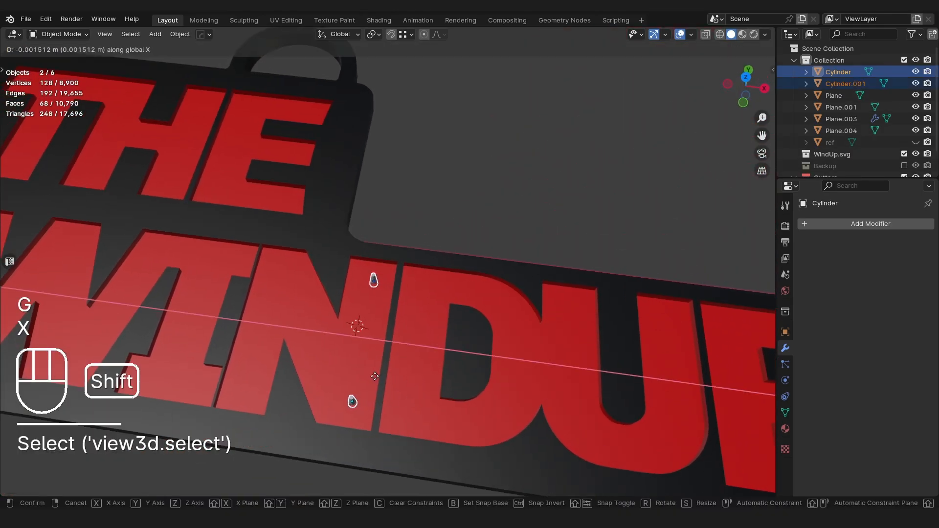
{"action": "left_click", "coordinate": [409, 327]}
- Duplicate both pegs and raise the copies along Z to the loose lettering above the plate
{"action": "scroll", "coordinate": [409, 327], "scroll_direction": "down", "scroll_amount": 4}
{"action": "middle_click_drag", "start_coordinate": [409, 327], "coordinate": [447, 349], "text": "shift"}
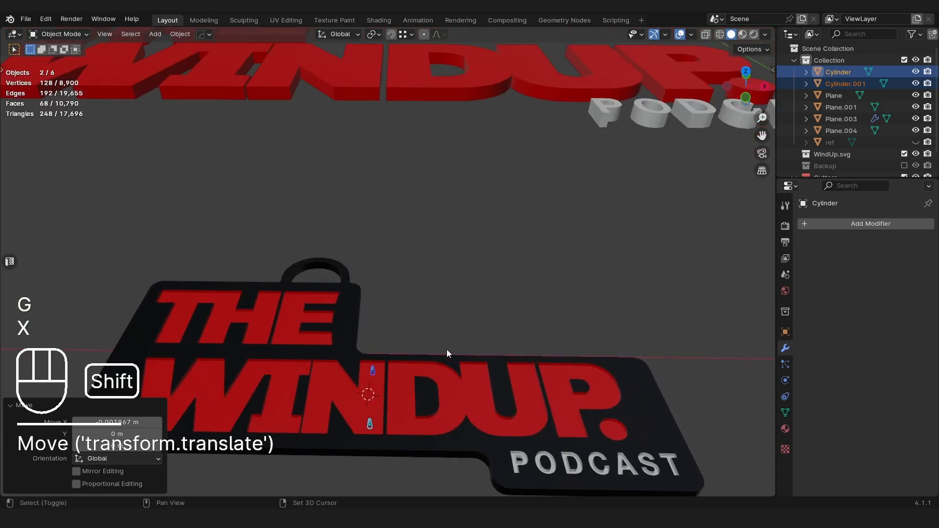
{"action": "key", "text": "shift+d"}
{"action": "key", "text": "z"}
{"action": "left_click", "coordinate": [485, 91]}
{"action": "middle_click_drag", "start_coordinate": [485, 91], "coordinate": [418, 233], "text": "shift"}
{"action": "middle_click_drag", "start_coordinate": [425, 195], "coordinate": [431, 307], "text": "shift"}
- Raise the two duplicated pegs about 0.0021 m along Z into the underside of the loose lettering
{"action": "scroll", "coordinate": [431, 307], "scroll_direction": "up", "scroll_amount": 4}
{"action": "scroll", "coordinate": [430, 311], "scroll_direction": "up", "scroll_amount": 5}
{"action": "key", "text": "g"}
{"action": "key", "text": "z"}
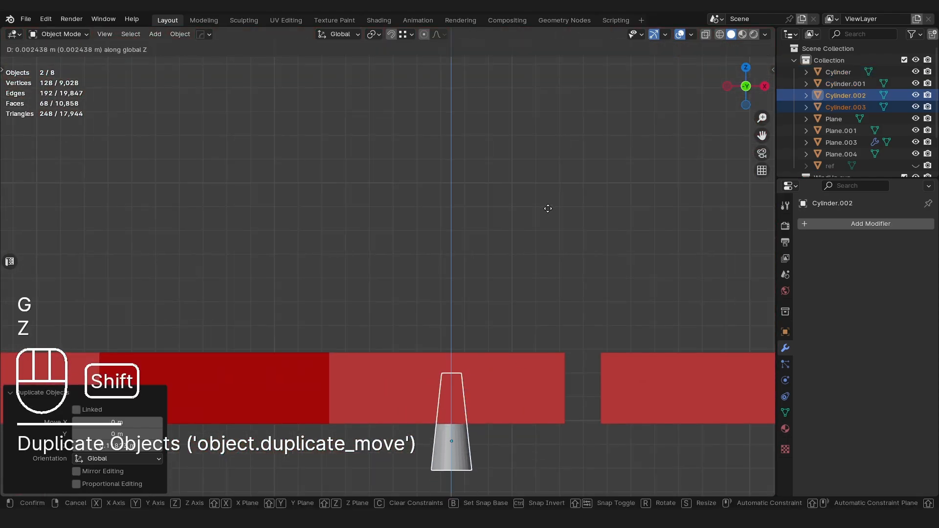
{"action": "left_click", "coordinate": [471, 292]}
- Compare the height of the pegs on the plate with the copies embedded in the loose lettering
{"action": "scroll", "coordinate": [471, 292], "scroll_direction": "down", "scroll_amount": 6}
{"action": "middle_click_drag", "start_coordinate": [471, 292], "coordinate": [471, 176]}
{"action": "scroll", "coordinate": [471, 325], "scroll_direction": "down", "scroll_amount": 8}
{"action": "middle_click_drag", "start_coordinate": [414, 336], "coordinate": [417, 323], "text": "shift"}
{"action": "middle_click_drag", "start_coordinate": [437, 77], "coordinate": [429, 128], "text": "shift"}
{"action": "scroll", "coordinate": [427, 78], "scroll_direction": "up", "scroll_amount": 1}
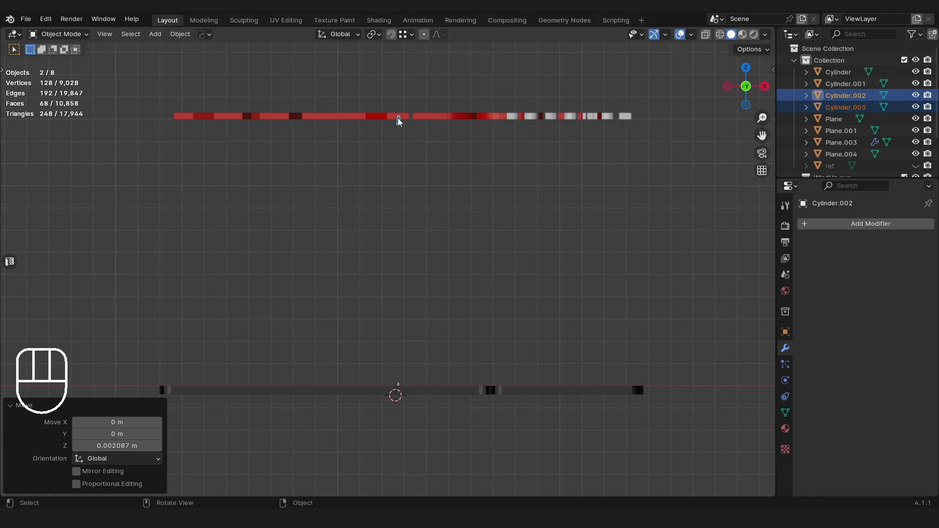
{"action": "middle_click_drag", "start_coordinate": [404, 378], "coordinate": [416, 48], "text": "shift"}
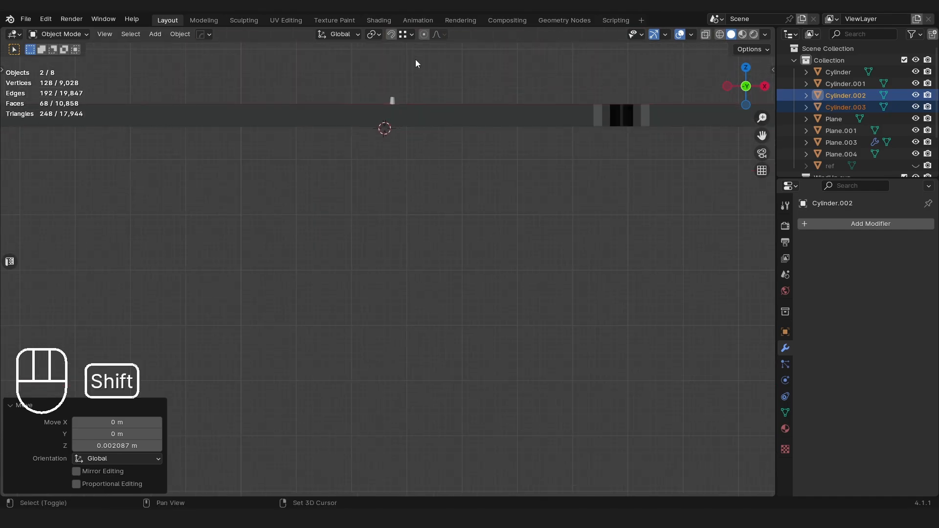
{"action": "scroll", "coordinate": [383, 166], "scroll_direction": "up", "scroll_amount": 3}
{"action": "scroll", "coordinate": [369, 135], "scroll_direction": "down", "scroll_amount": 10}
{"action": "middle_click_drag", "start_coordinate": [404, 118], "coordinate": [403, 254], "text": "shift"}
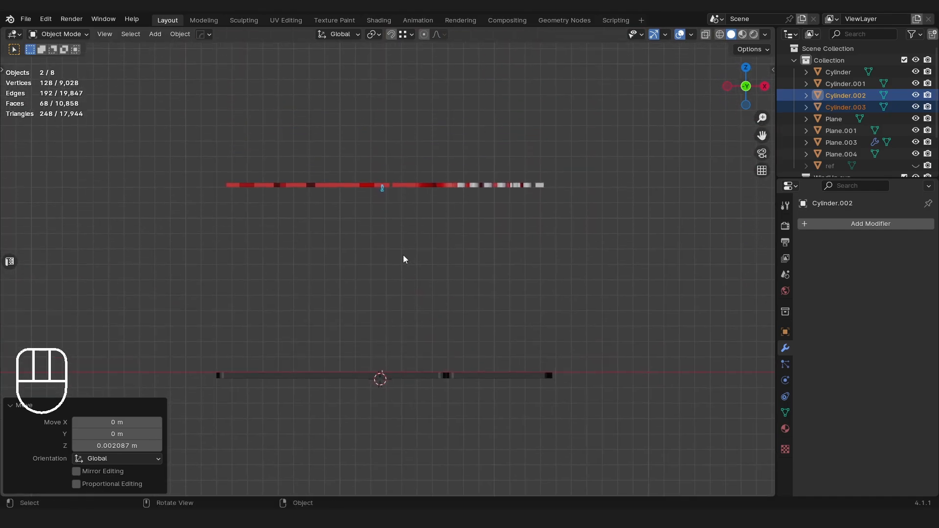
{"action": "scroll", "coordinate": [412, 314], "scroll_direction": "up", "scroll_amount": 1}
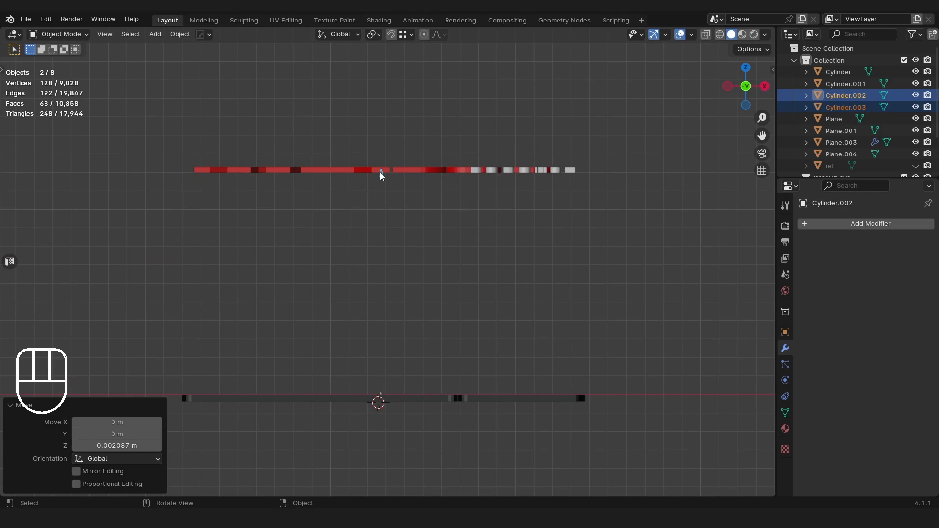
{"action": "scroll", "coordinate": [394, 239], "scroll_direction": "down", "scroll_amount": 2}
{"action": "middle_click_drag", "start_coordinate": [394, 239], "coordinate": [422, 216]}
- Edit one peg copy under the loose lettering and fatten its whole mesh slightly to give the peg hole clearance
{"action": "left_click", "coordinate": [422, 219]}
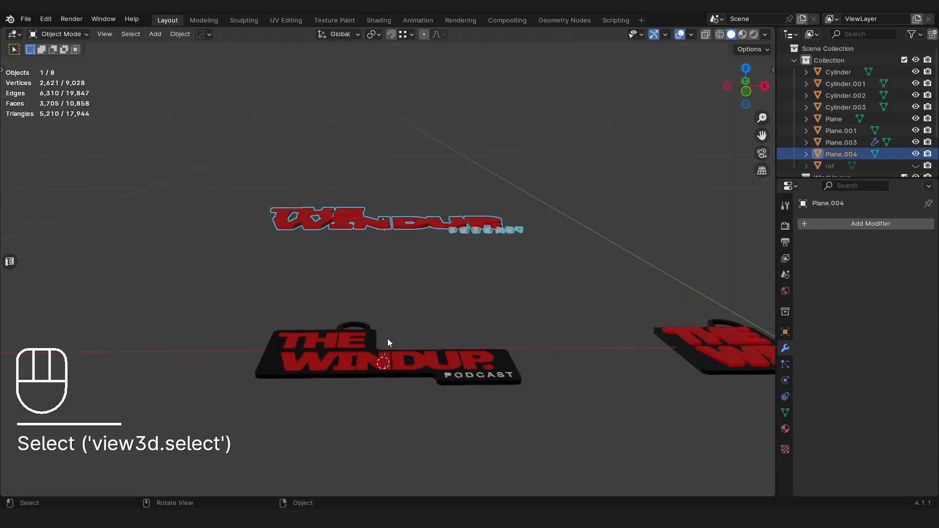
{"action": "scroll", "coordinate": [400, 158], "scroll_direction": "up", "scroll_amount": 10}
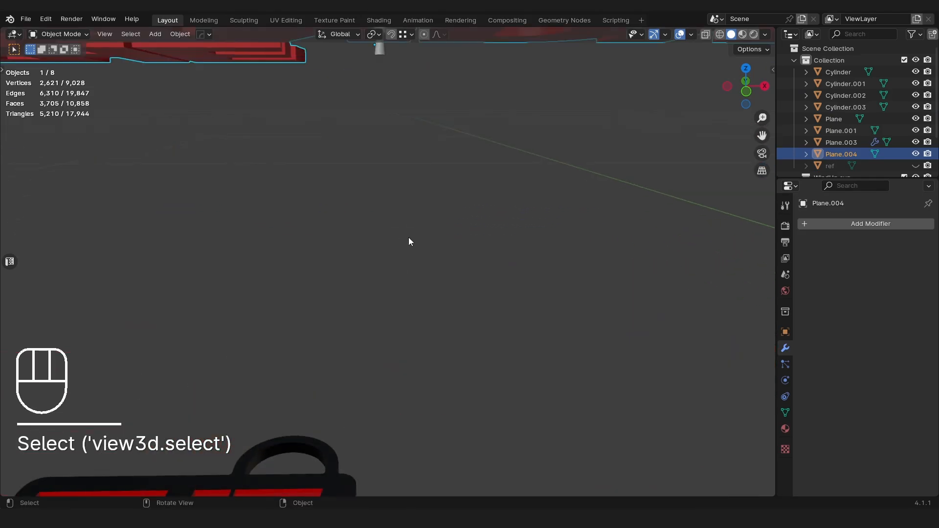
{"action": "left_click", "coordinate": [359, 139]}
{"action": "key", "text": "Tab"}
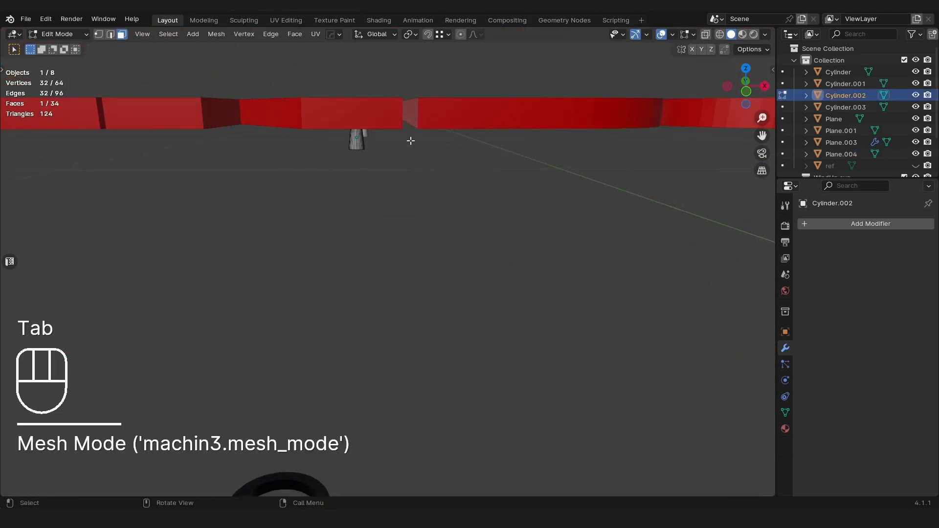
{"action": "scroll", "coordinate": [410, 140], "scroll_direction": "up", "scroll_amount": 3}
{"action": "middle_click_drag", "start_coordinate": [411, 140], "coordinate": [420, 179], "text": "shift"}
{"action": "key", "text": "a"}
{"action": "key", "text": "a"}
{"action": "key", "text": "alt+s"}
{"action": "key", "text": "s"}
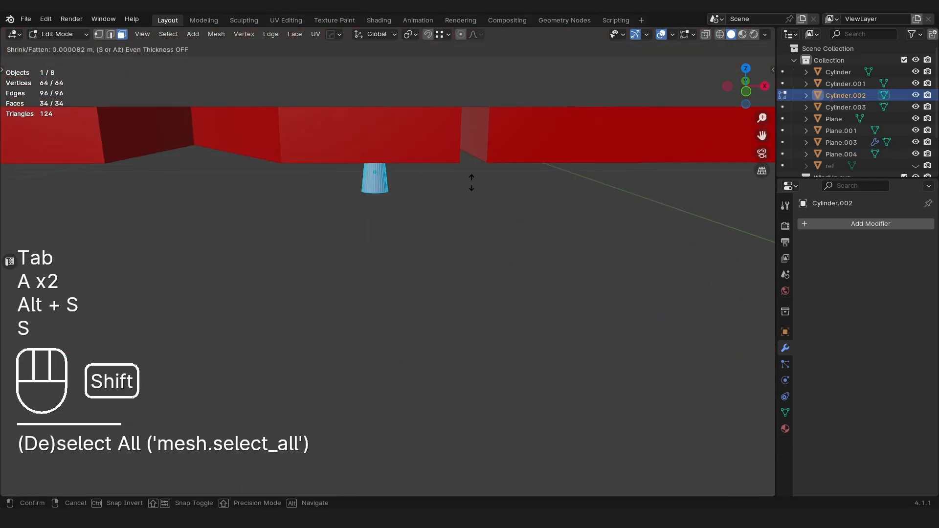
{"action": "left_click", "coordinate": [543, 81]}
{"action": "key", "text": "Tab"}
- Cut the fattened peg out of the loose lettering with a Boolean difference and hide the cutter
{"action": "left_click", "coordinate": [378, 96]}
{"action": "scroll", "coordinate": [379, 98], "scroll_direction": "down", "scroll_amount": 3}
{"action": "middle_click_drag", "start_coordinate": [384, 109], "coordinate": [397, 90]}
{"action": "left_click", "coordinate": [556, 71], "text": "ctrl"}
{"action": "key", "text": "ctrl+KP_Subtract"}
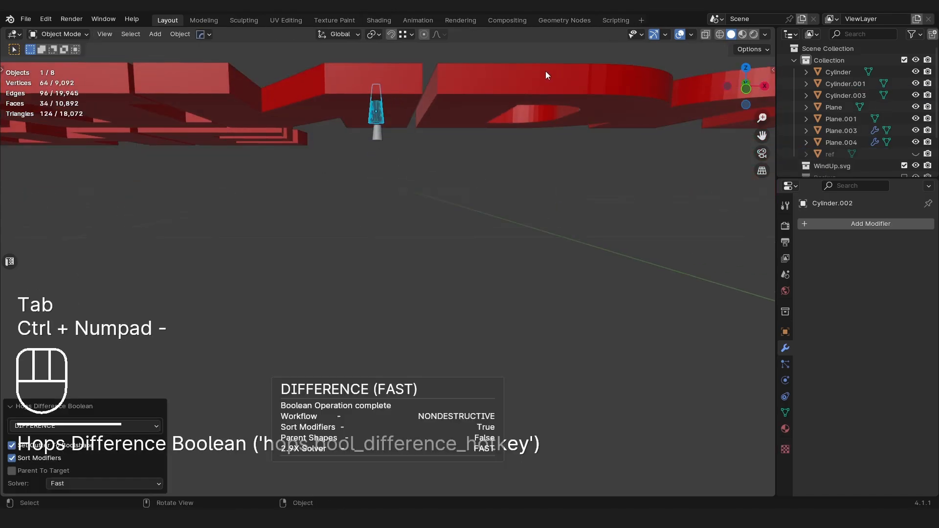
{"action": "key", "text": "h"}
- Examine the pegs on the plate and the loose lettering above it, selecting the lettering
{"action": "middle_click_drag", "start_coordinate": [360, 198], "coordinate": [367, 154]}
{"action": "middle_click_drag", "start_coordinate": [383, 115], "coordinate": [364, 218], "text": "shift"}
{"action": "scroll", "coordinate": [381, 102], "scroll_direction": "down", "scroll_amount": 4}
{"action": "middle_click_drag", "start_coordinate": [381, 103], "coordinate": [397, 165]}
{"action": "scroll", "coordinate": [397, 165], "scroll_direction": "up", "scroll_amount": 3}
{"action": "scroll", "coordinate": [397, 165], "scroll_direction": "up", "scroll_amount": 5}
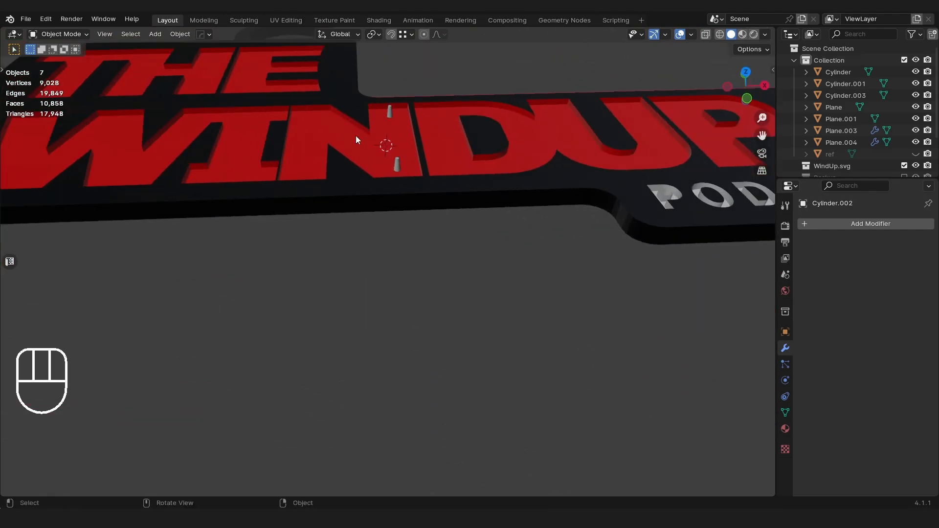
{"action": "scroll", "coordinate": [357, 137], "scroll_direction": "down", "scroll_amount": 6}
{"action": "middle_click_drag", "start_coordinate": [432, 132], "coordinate": [406, 240], "text": "shift"}
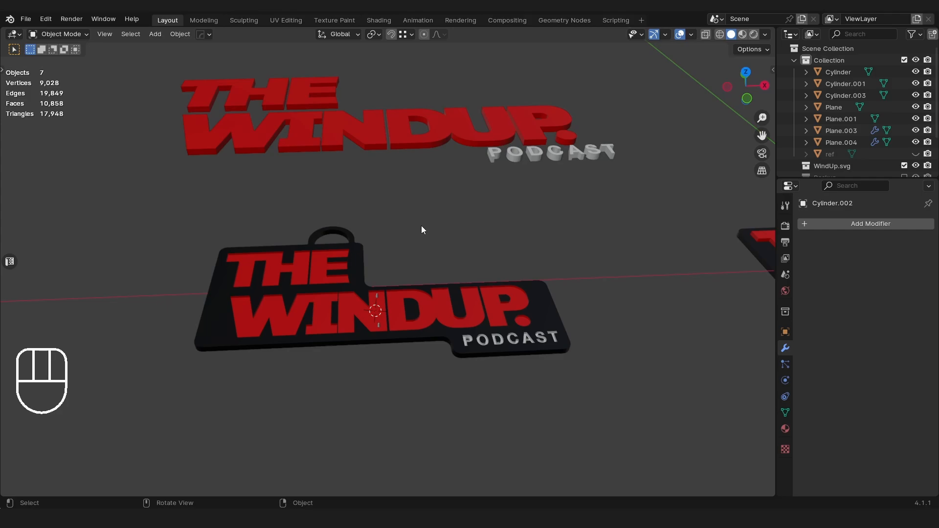
{"action": "left_click", "coordinate": [418, 133]}
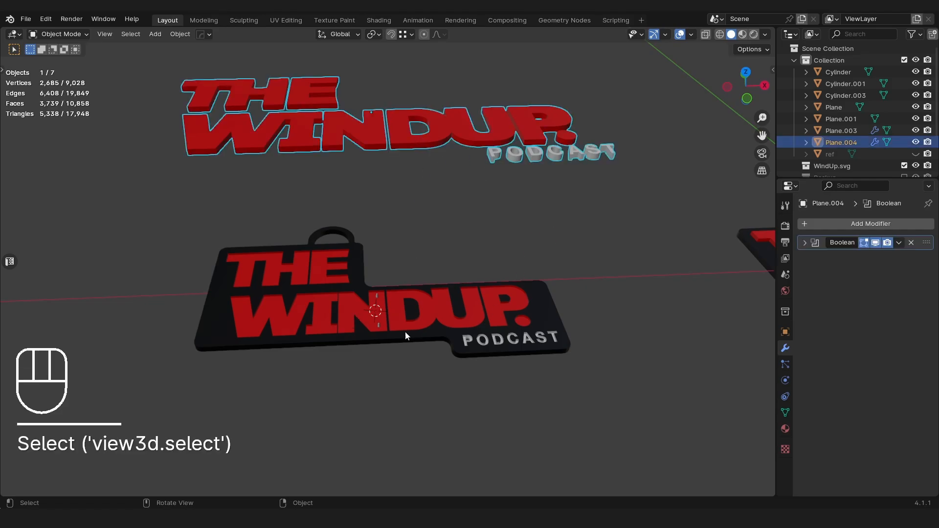